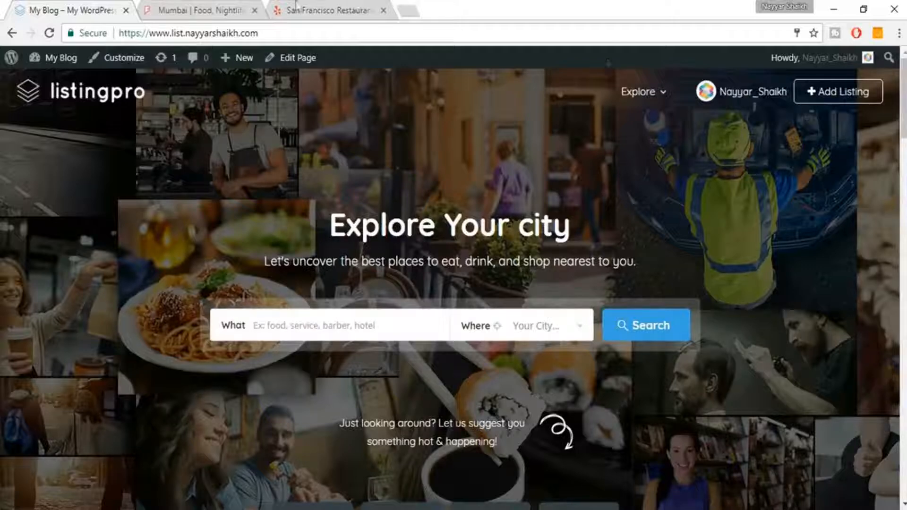
View the Foursquare and Yelp home pages for comparison, and return to the ListingPro site's home page.
click(214, 2)
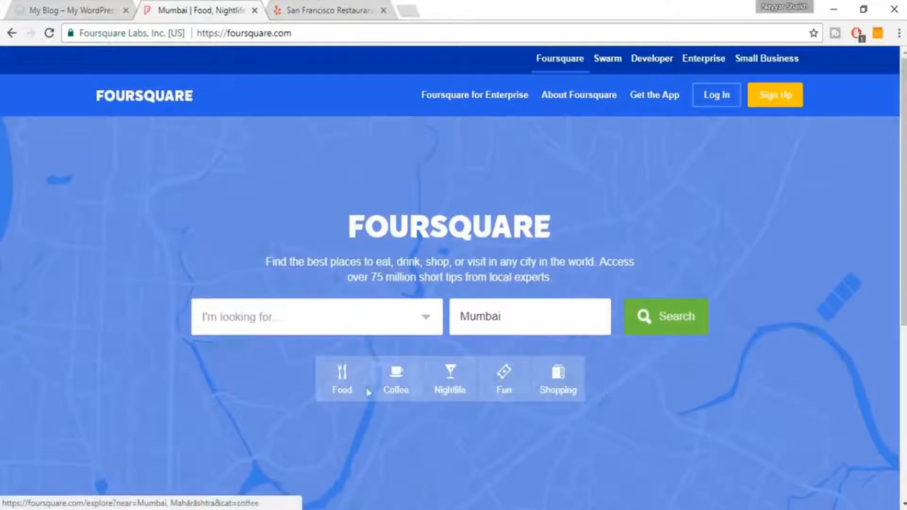
click(329, 6)
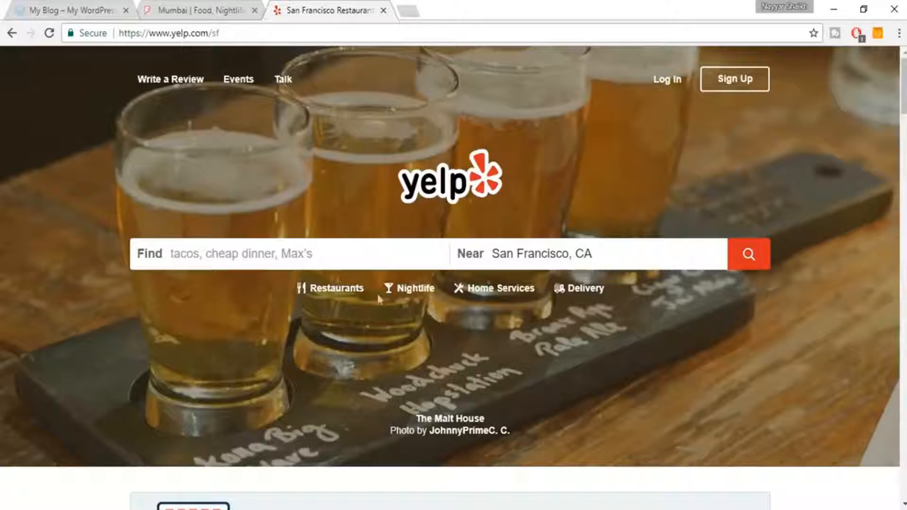
click(42, 9)
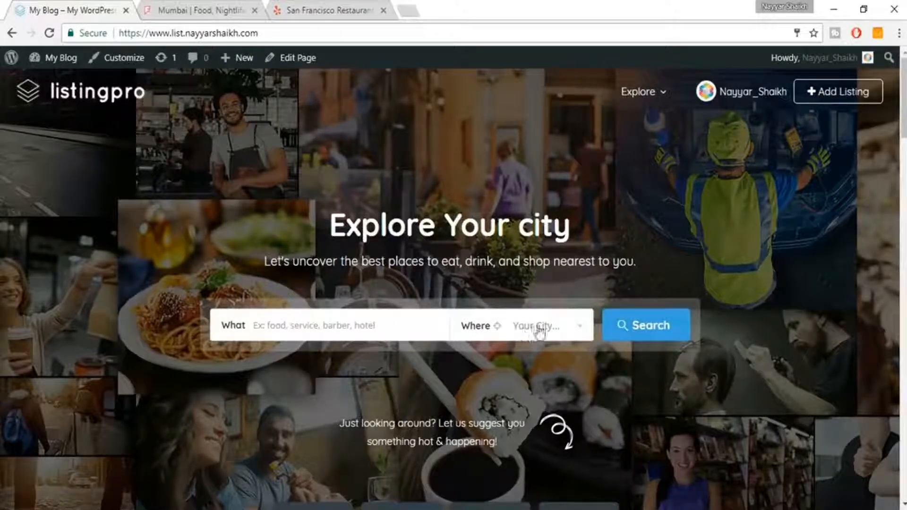
Examine the ListingPro home page sections from the search banner through categories, Happening Cities, Exclusive listings and testimonials to the footer.
scroll(668, 352, down, 3)
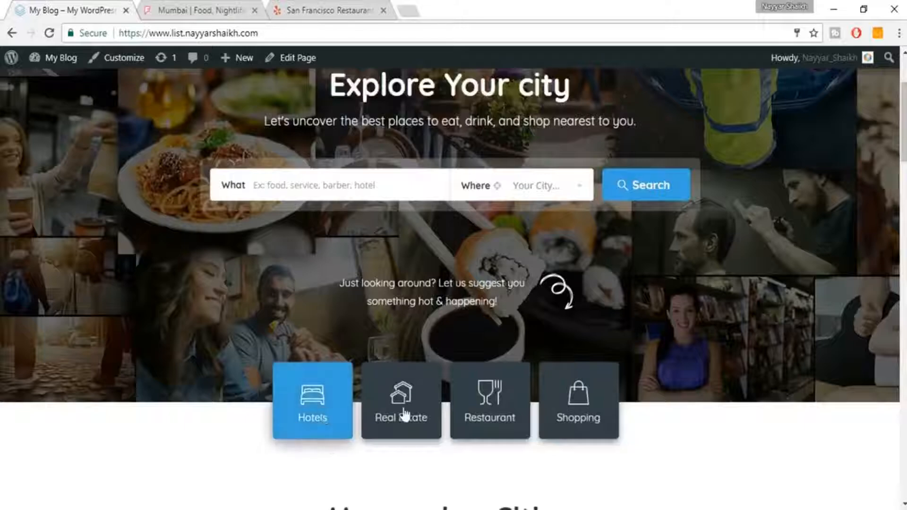
scroll(345, 409, up, 3)
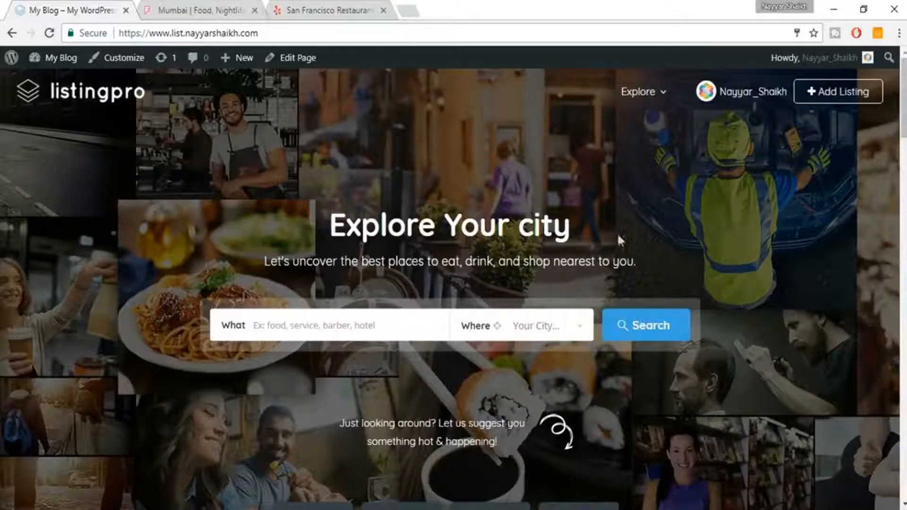
scroll(822, 250, down, 8)
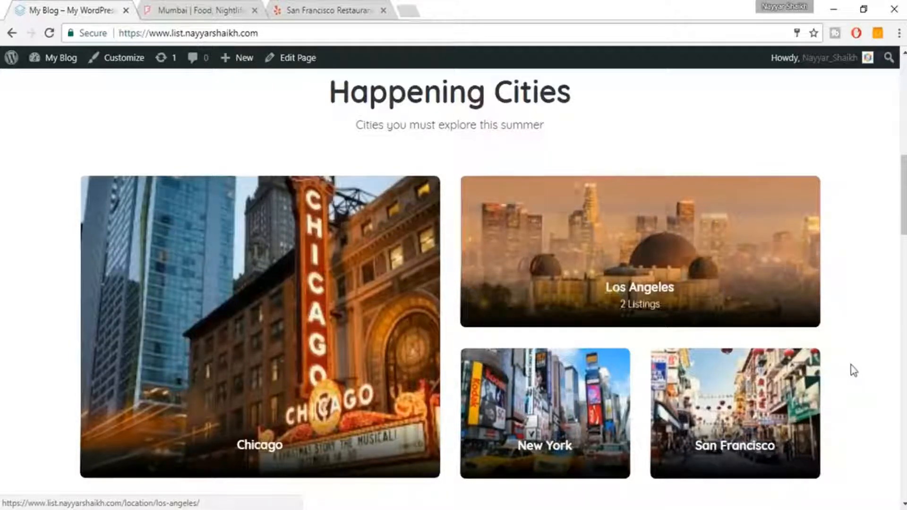
scroll(854, 370, down, 5)
scroll(854, 369, down, 7)
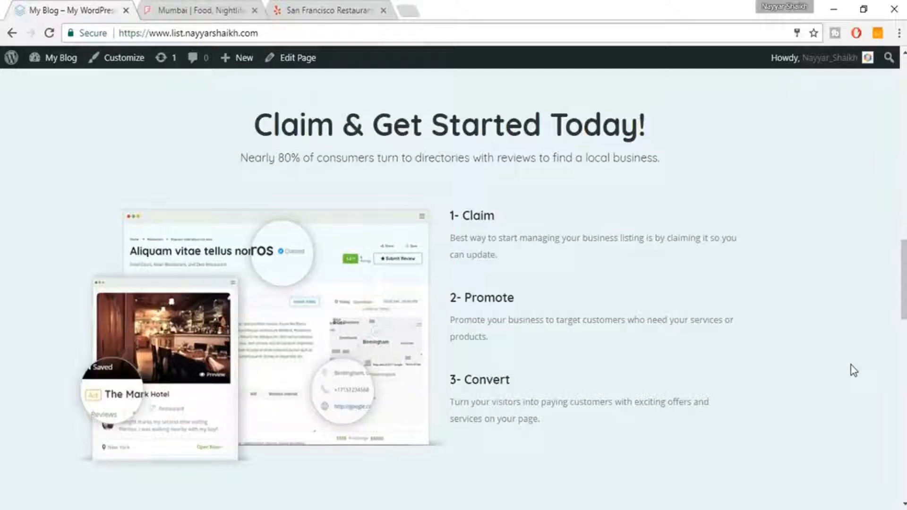
scroll(856, 348, down, 7)
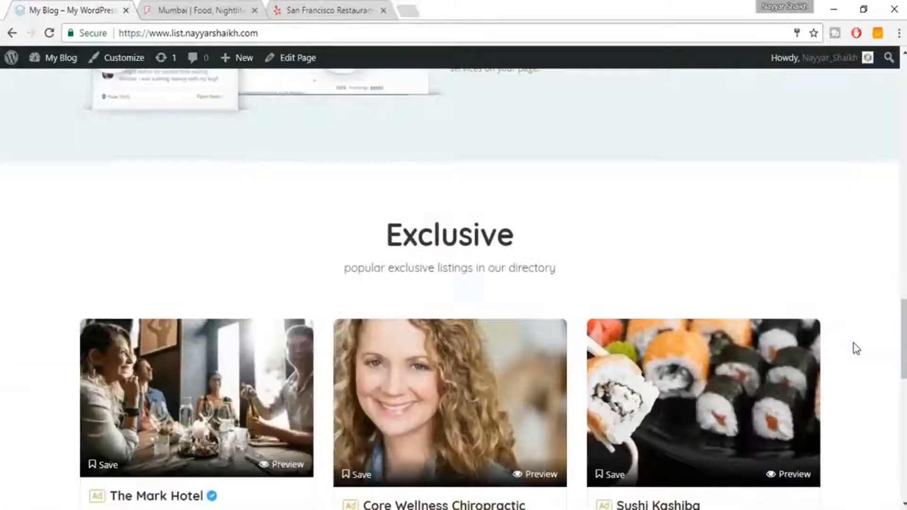
scroll(856, 348, down, 1)
scroll(856, 348, down, 2)
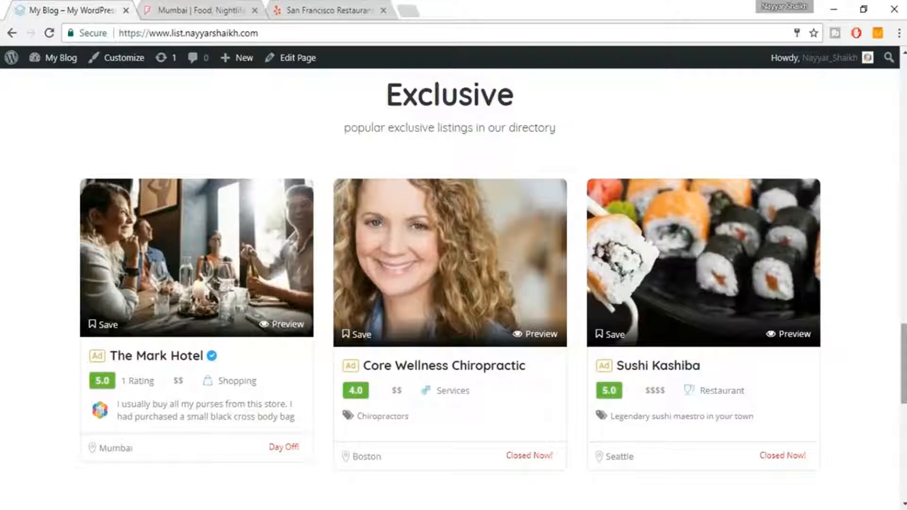
scroll(454, 288, down, 8)
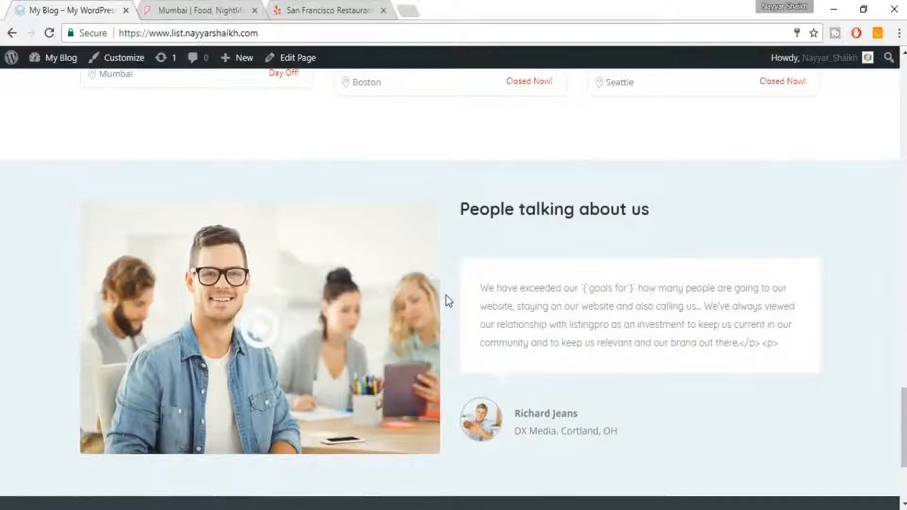
scroll(577, 381, down, 4)
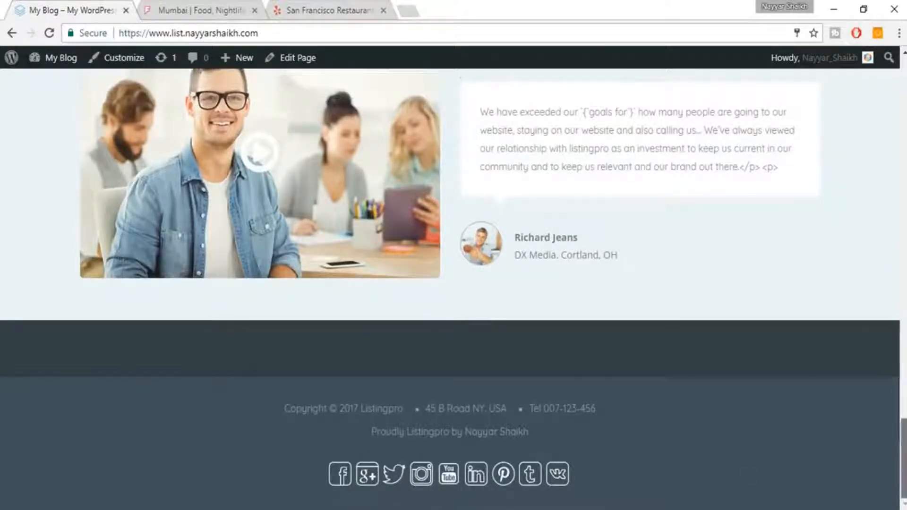
drag(904, 460, 904, 106)
scroll(829, 311, up, 1)
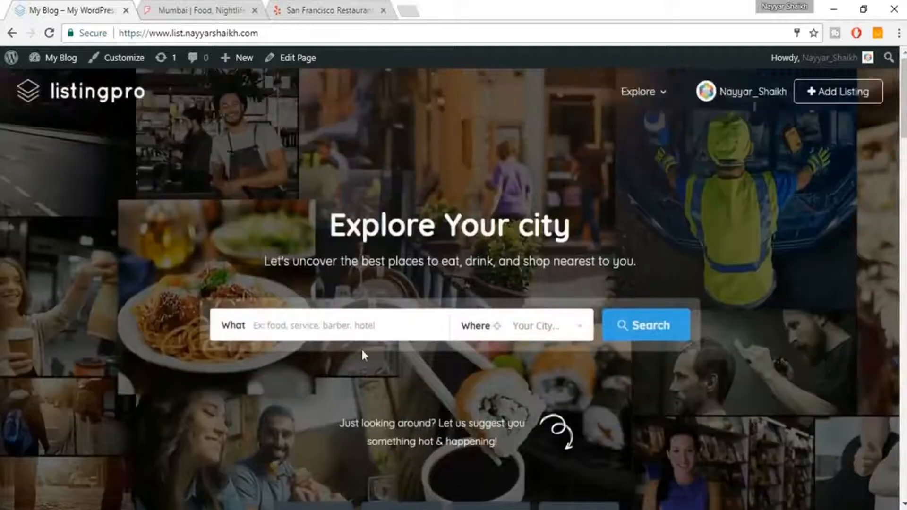
Search the directory for "hotel" using the suggested Hotels category, without choosing a city.
click(374, 326)
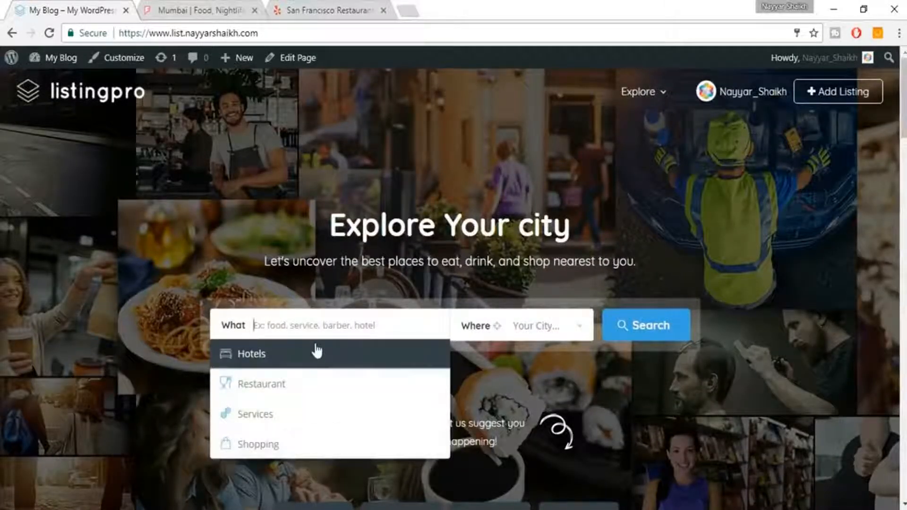
text(ho)
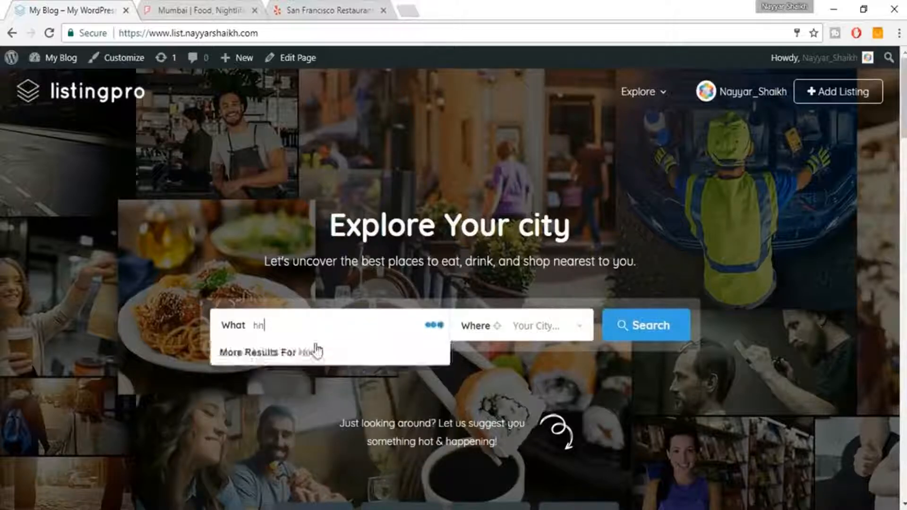
text(tel)
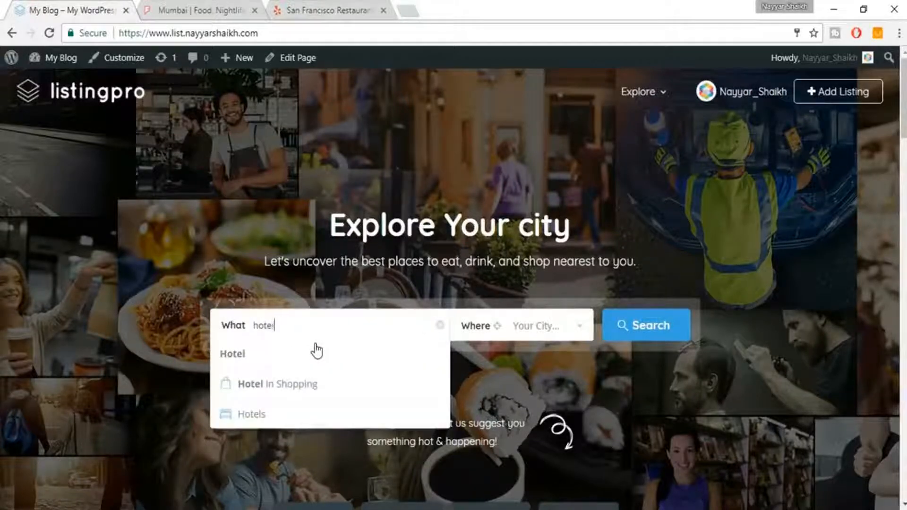
click(283, 416)
click(655, 330)
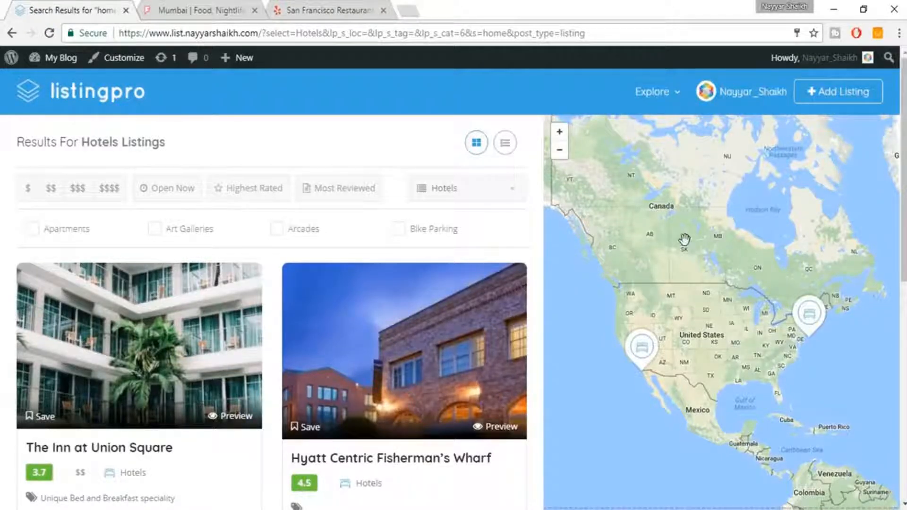
Preview The Inn at Union Square and Mission Garden Retreat Union from their markers on the results map.
click(652, 356)
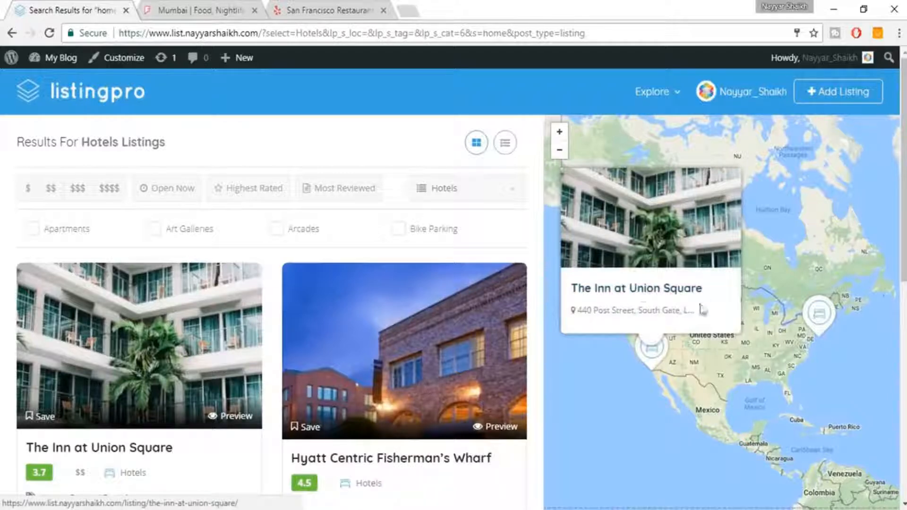
click(826, 325)
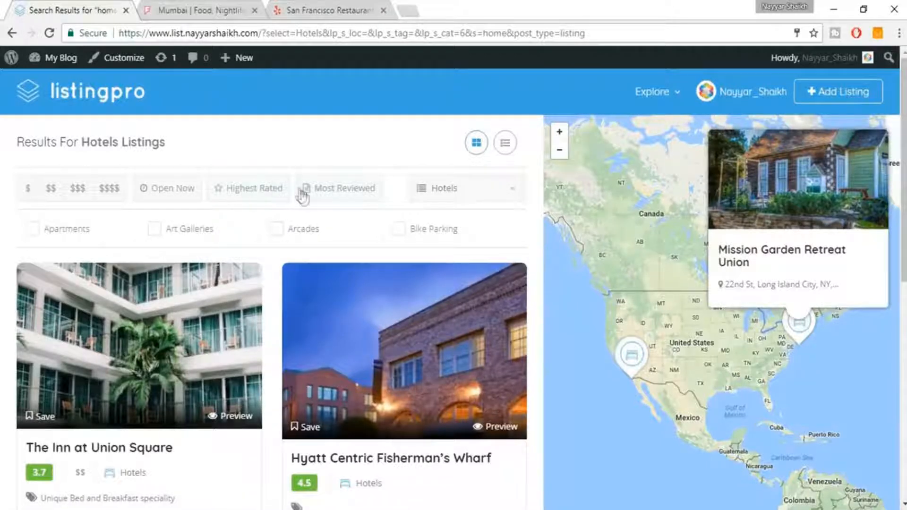
Return to the directory's home page and open The Mark Hotel from the Exclusive listings.
click(59, 105)
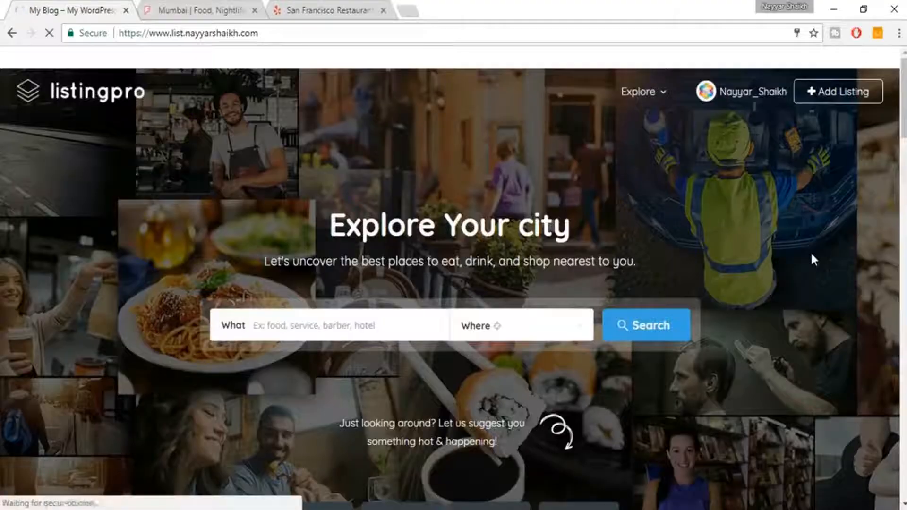
scroll(796, 312, down, 15)
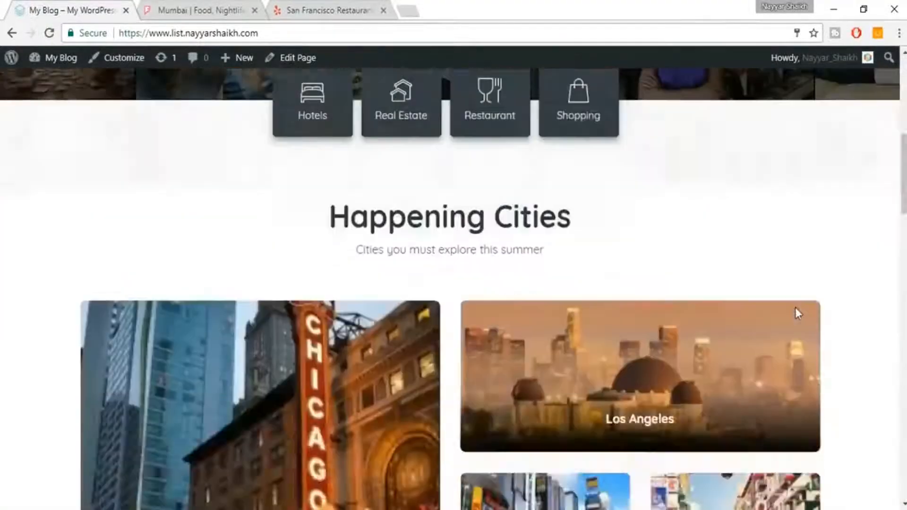
scroll(797, 314, down, 12)
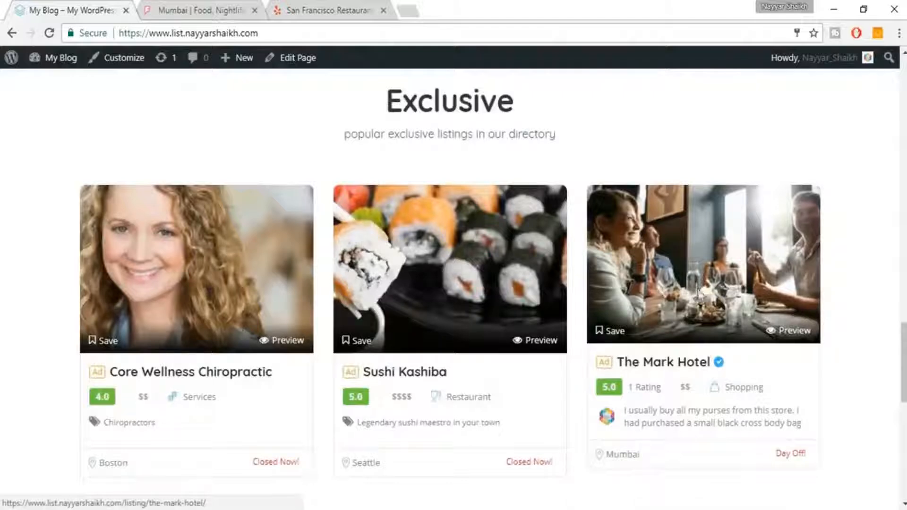
click(698, 291)
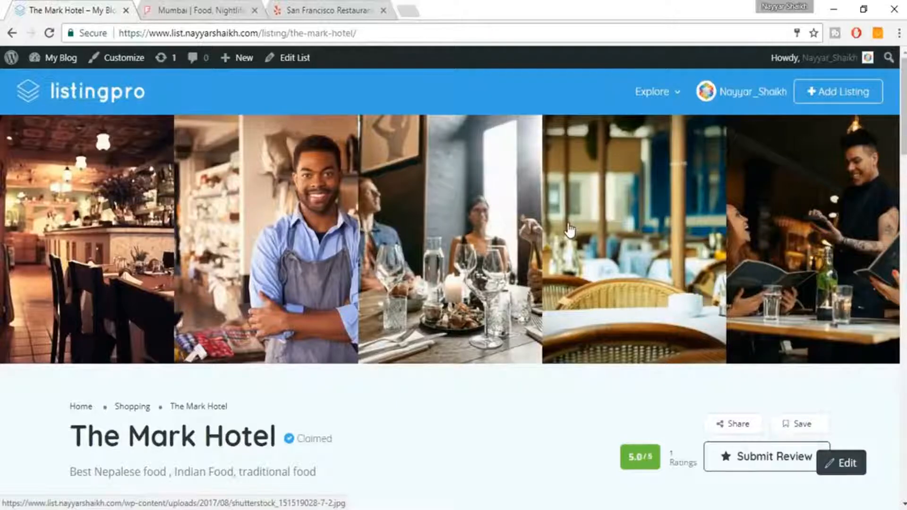
Examine The Mark Hotel's listing page, including its photos, description, features, questions and customer review.
scroll(570, 232, down, 4)
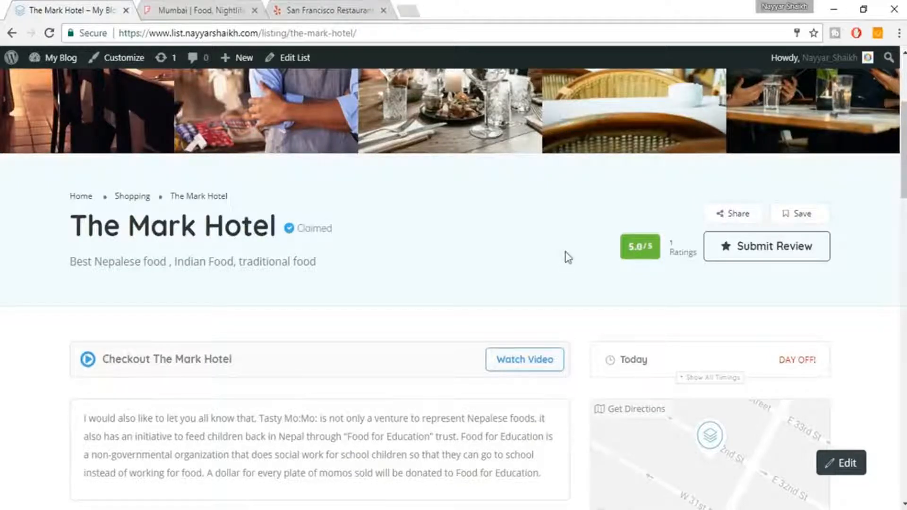
scroll(628, 212, down, 3)
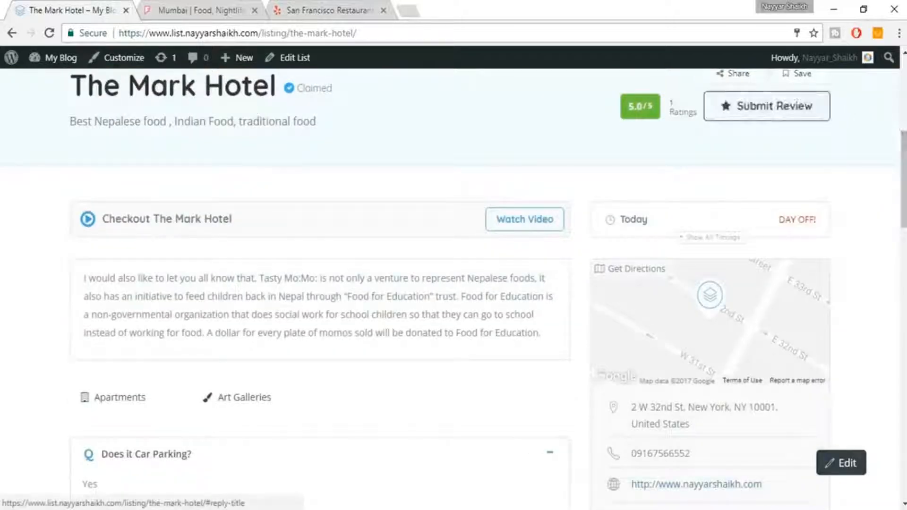
scroll(120, 165, down, 2)
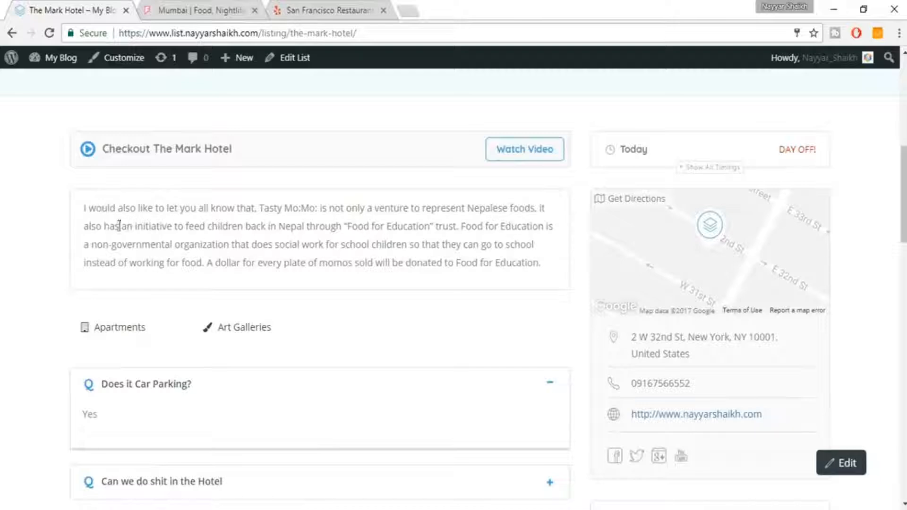
scroll(329, 248, down, 3)
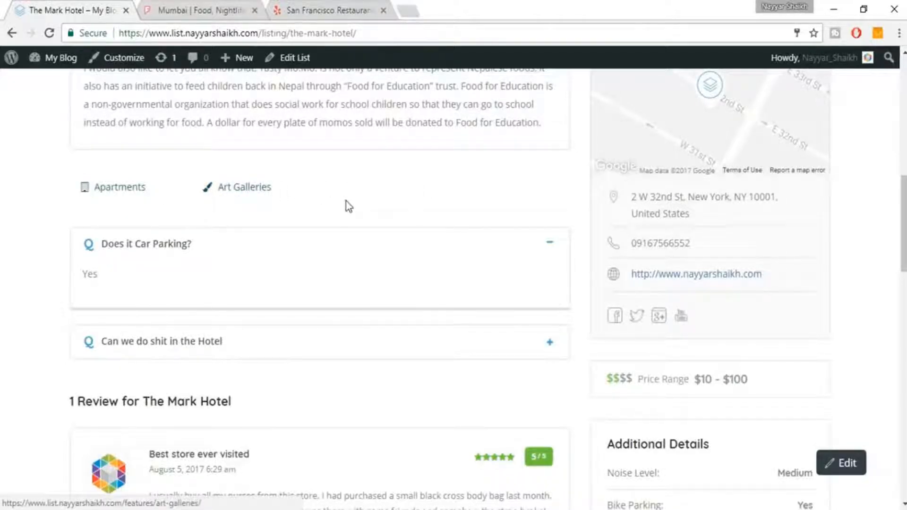
scroll(344, 204, down, 2)
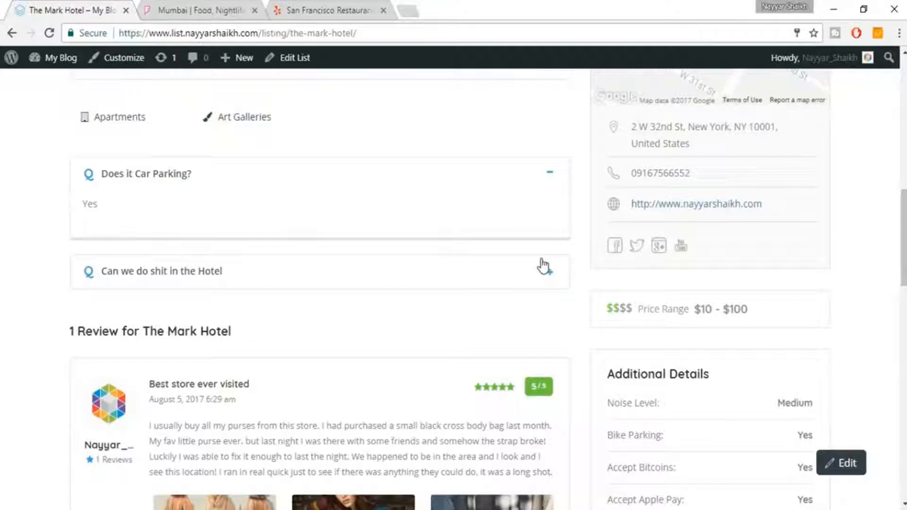
scroll(533, 276, down, 4)
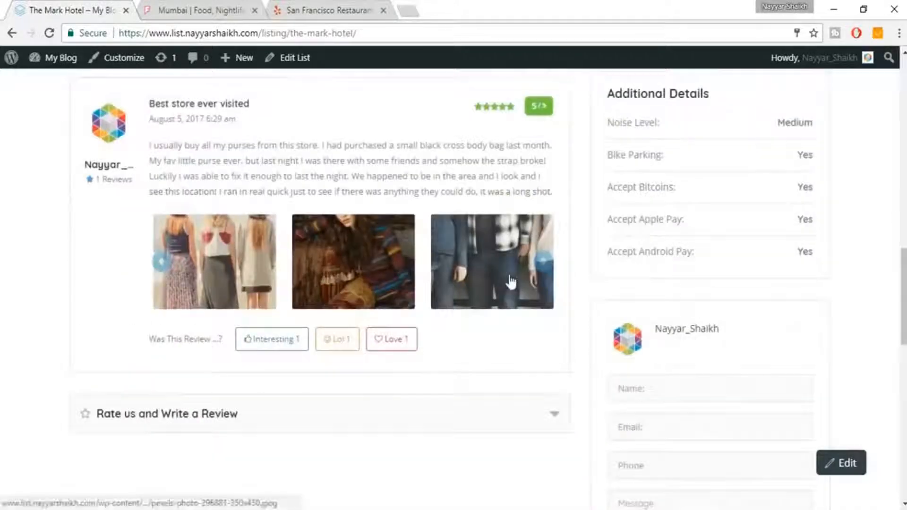
scroll(259, 257, up, 1)
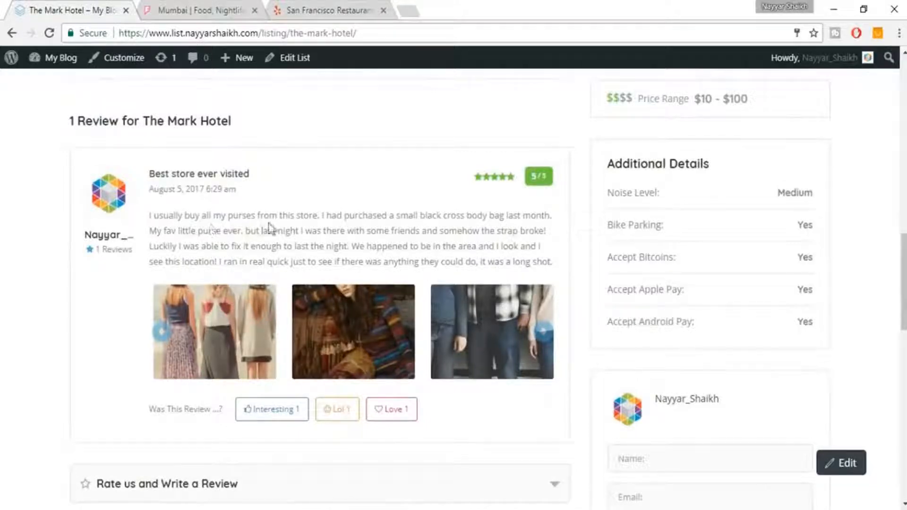
drag(151, 218, 520, 247)
click(520, 250)
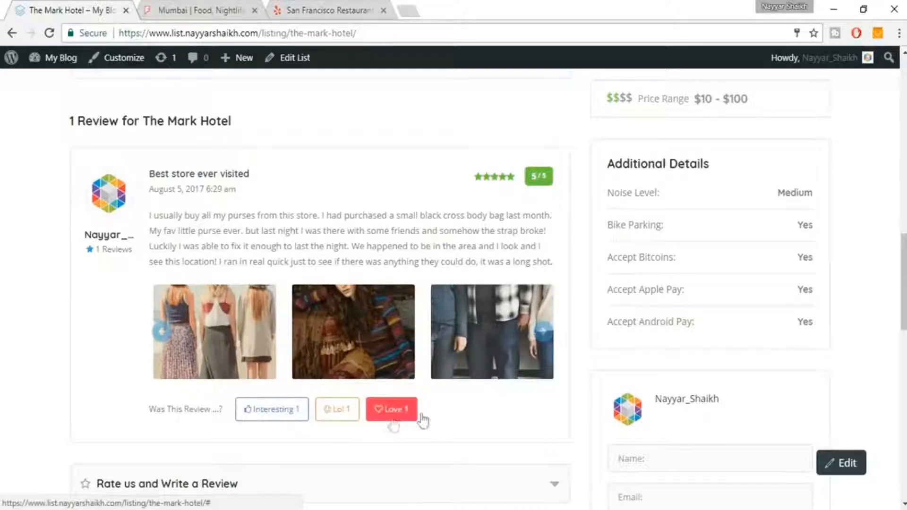
Show all opening times of The Mark Hotel and examine its map, contact details, price range and additional details.
scroll(503, 404, down, 3)
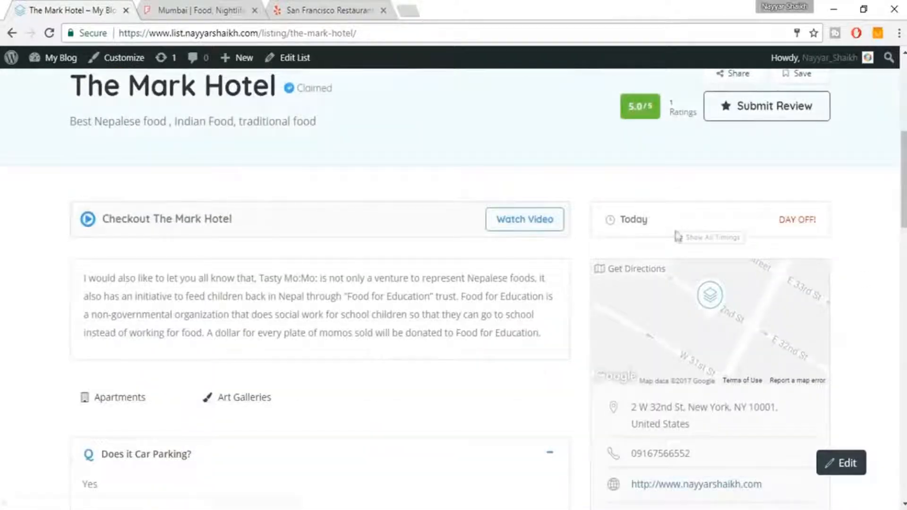
click(689, 239)
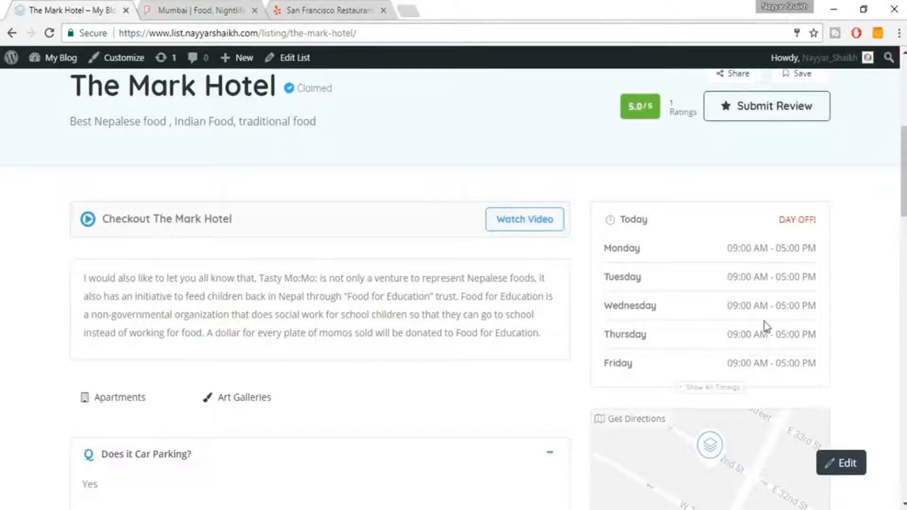
scroll(761, 318, down, 4)
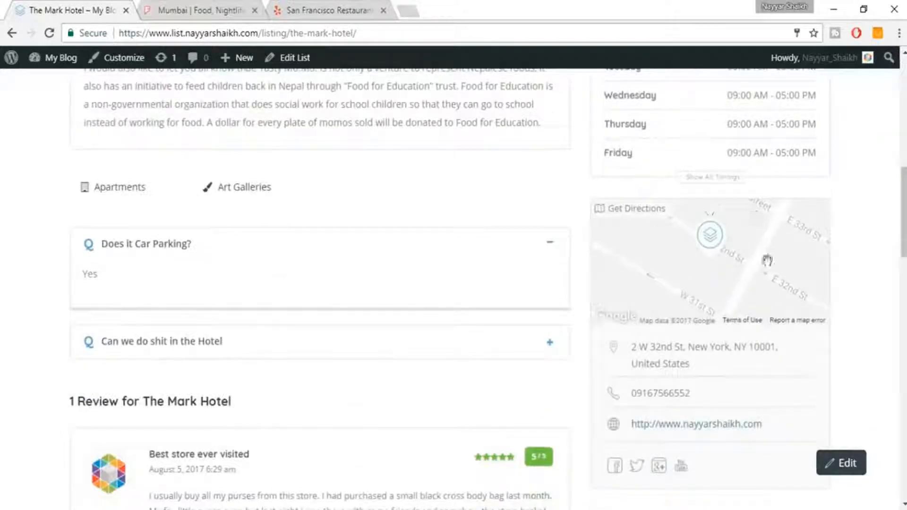
scroll(765, 260, down, 3)
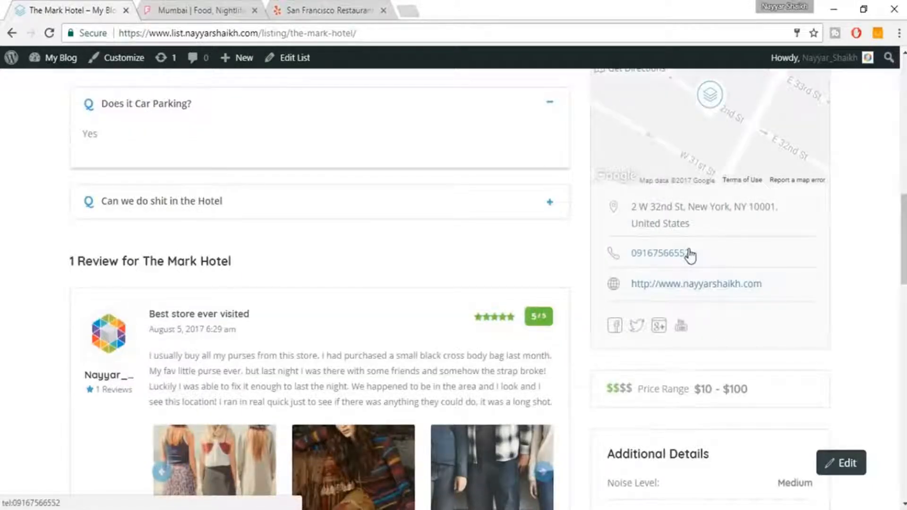
scroll(690, 255, down, 3)
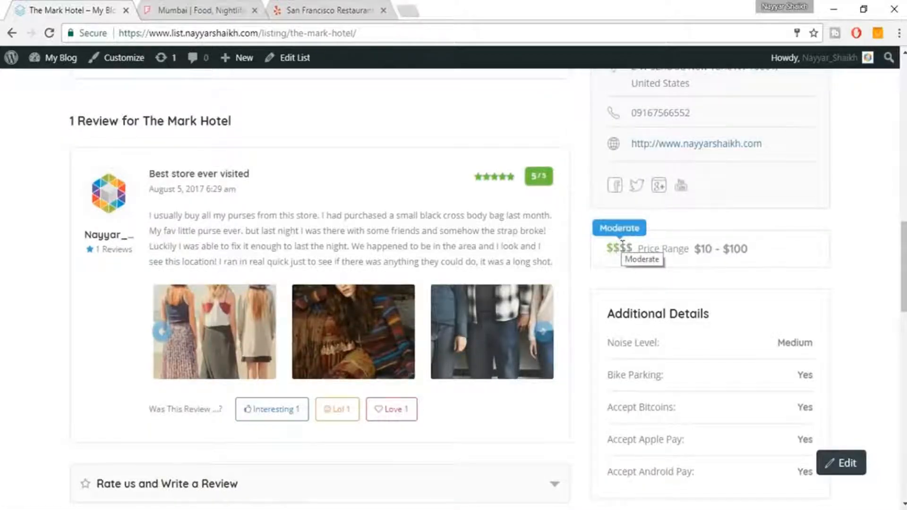
Examine The Mark Hotel's additional details, the contact form for messaging the owner, and the ads beneath it.
scroll(770, 257, down, 4)
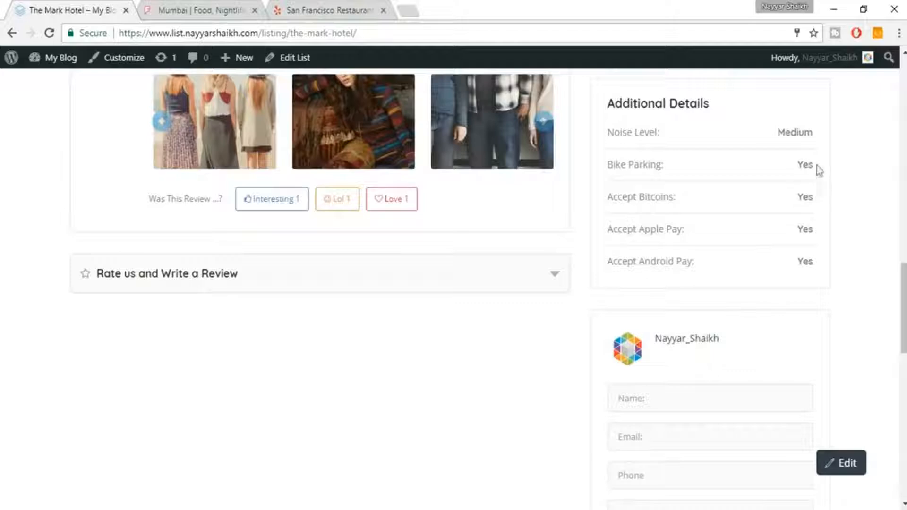
scroll(812, 289, down, 4)
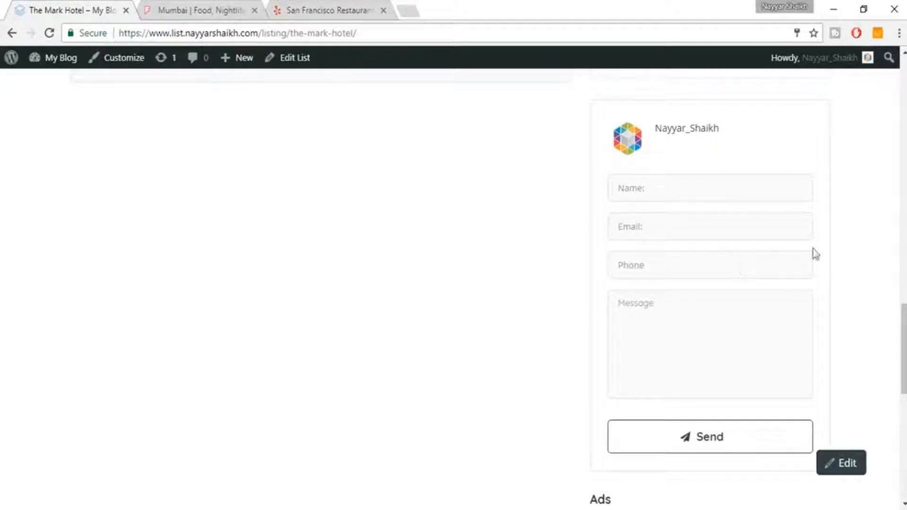
scroll(875, 270, down, 9)
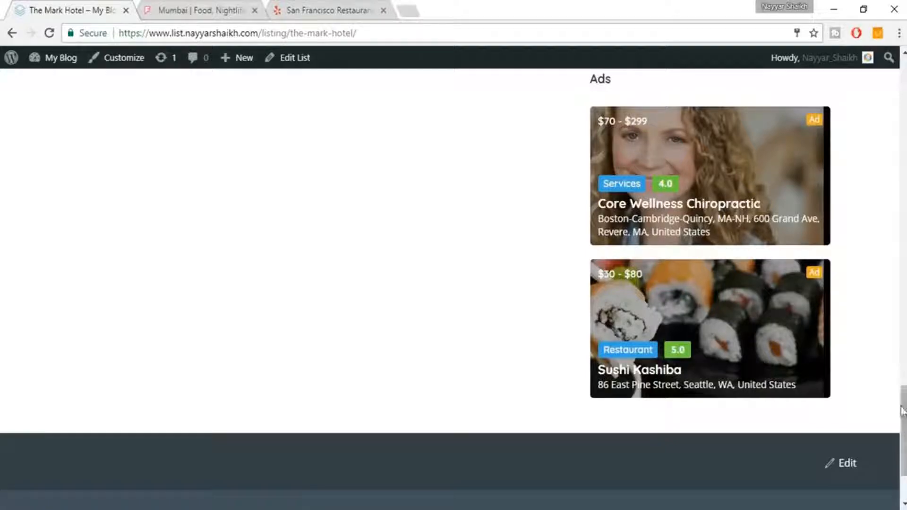
Start adding a new listing to the directory from the site header.
drag(904, 411, 904, 94)
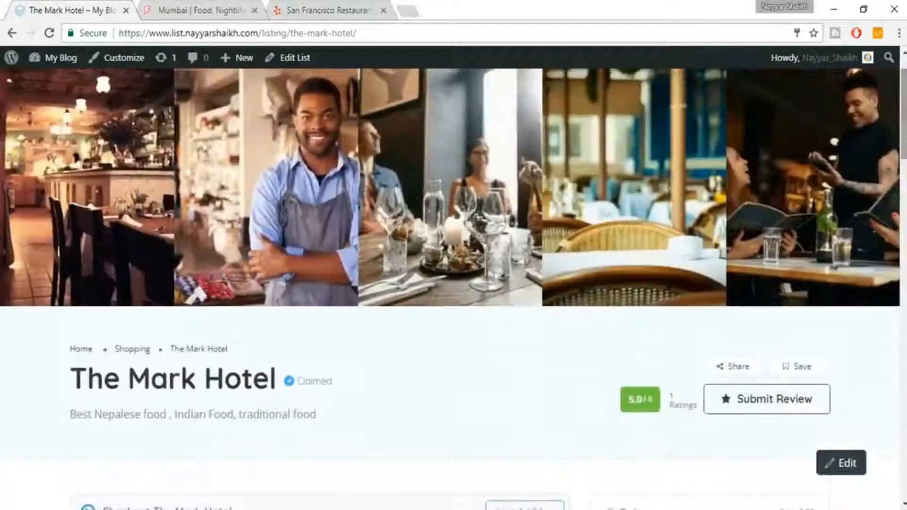
scroll(454, 288, up, 2)
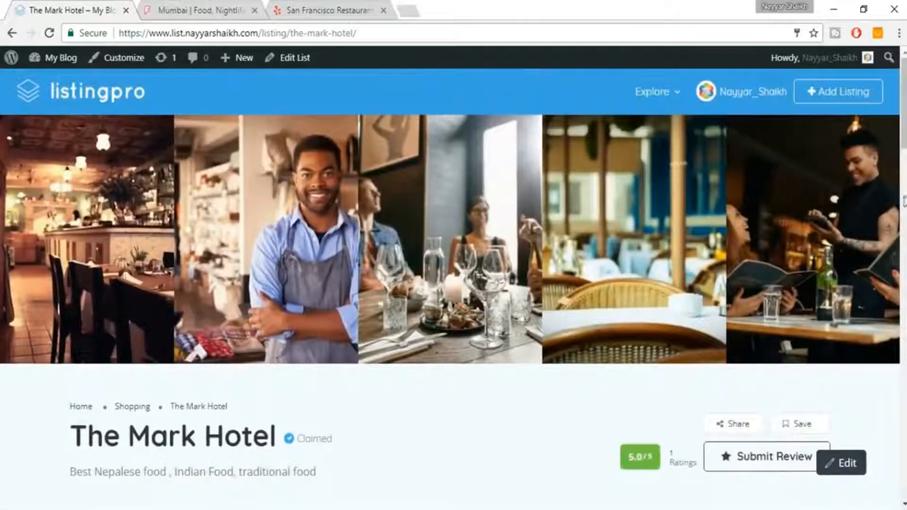
click(839, 97)
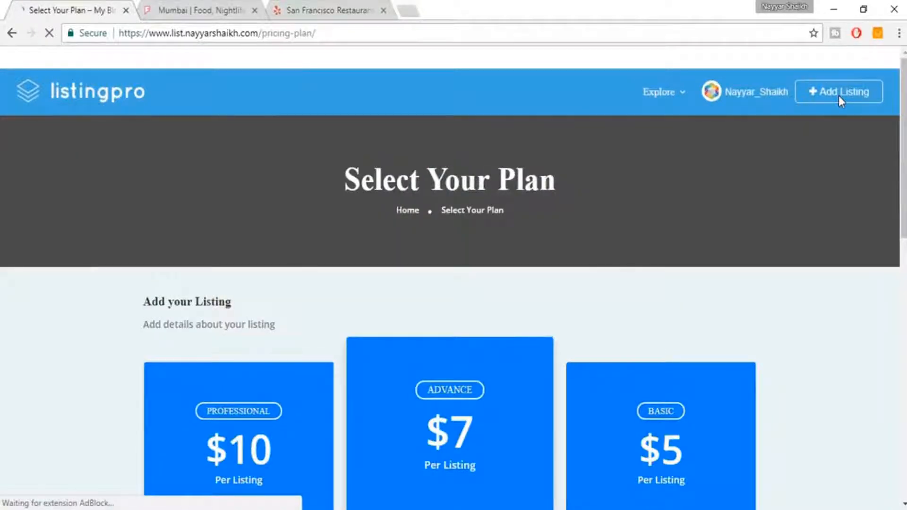
Compare the prices, durations and included features of the Professional, Advance and Basic listing plans.
scroll(827, 175, down, 1)
scroll(850, 203, down, 5)
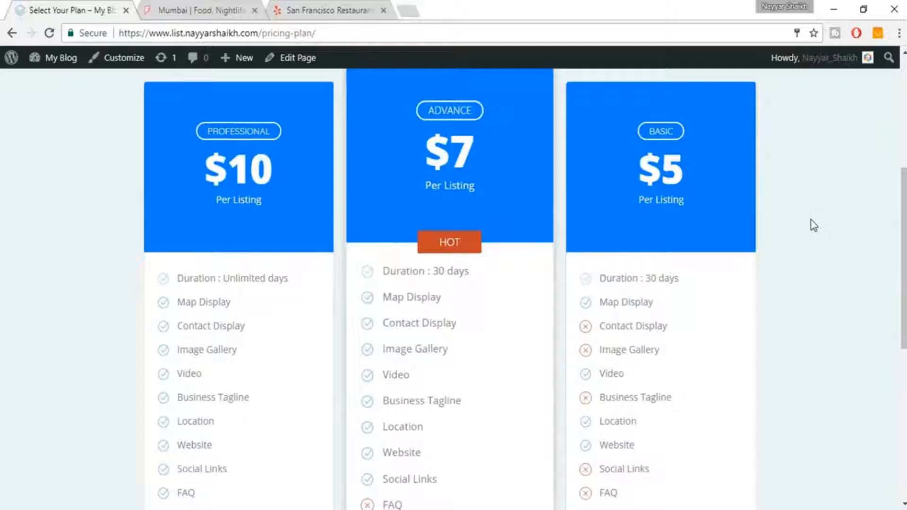
scroll(811, 225, down, 3)
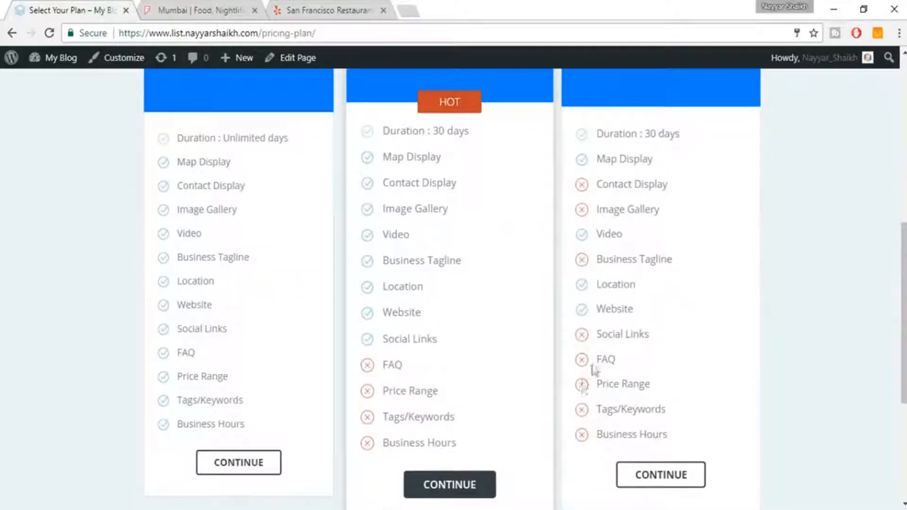
scroll(598, 360, up, 2)
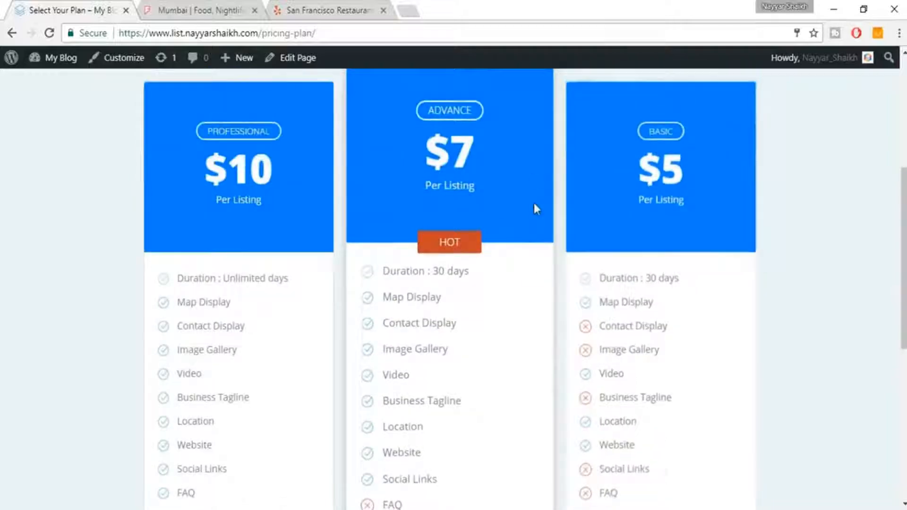
scroll(535, 206, down, 3)
scroll(535, 210, up, 1)
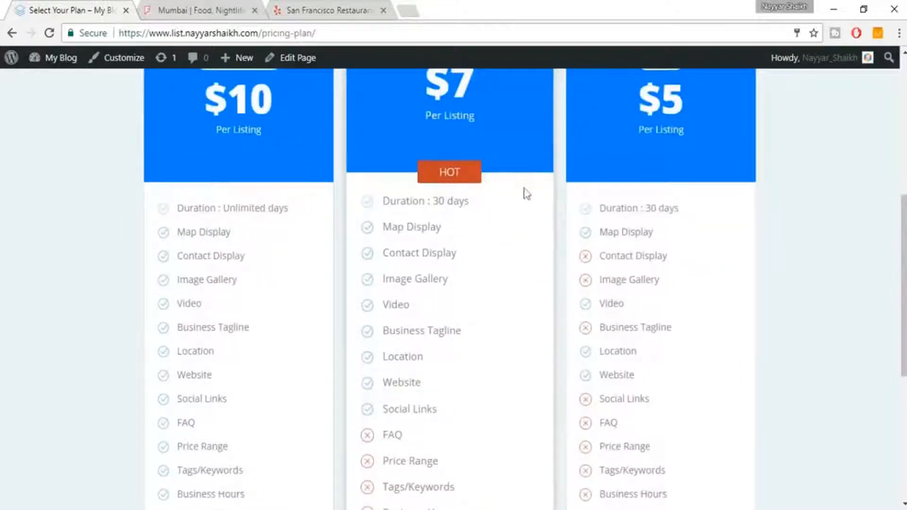
scroll(504, 284, down, 2)
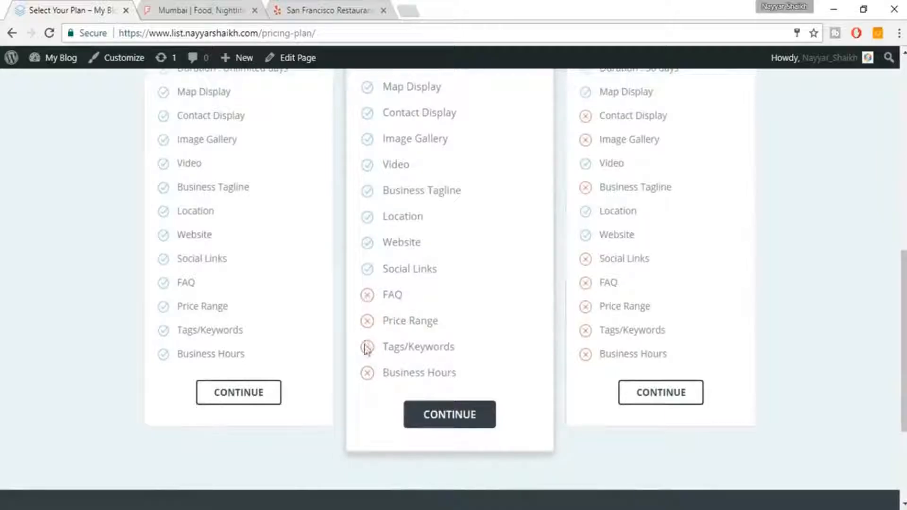
scroll(295, 326, up, 2)
scroll(293, 323, up, 4)
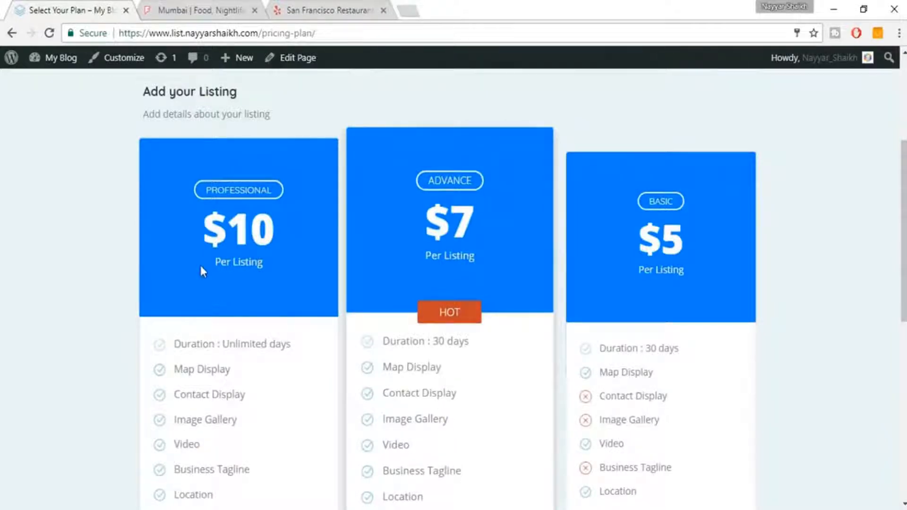
scroll(200, 266, down, 3)
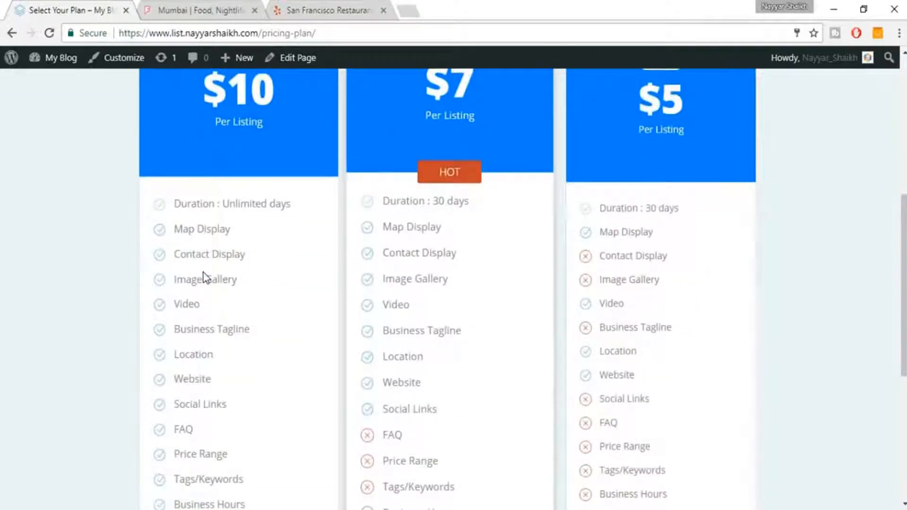
scroll(203, 278, down, 3)
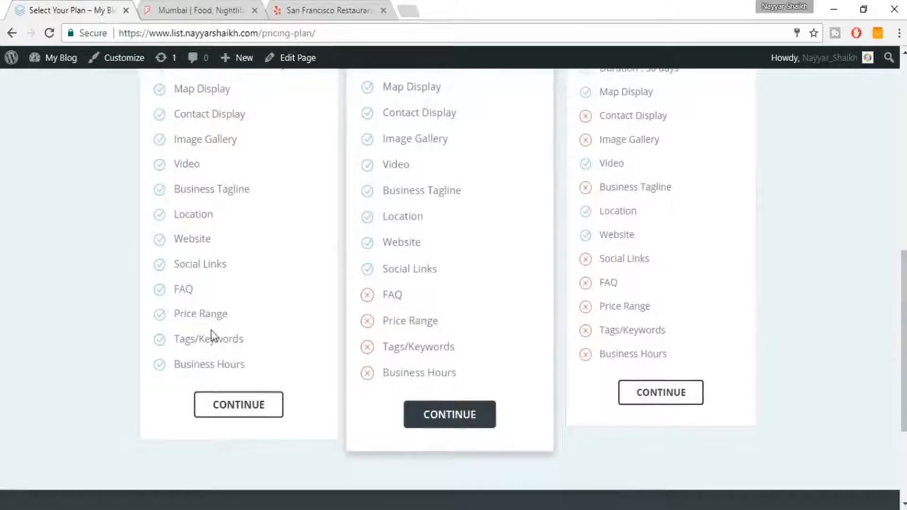
scroll(205, 246, up, 2)
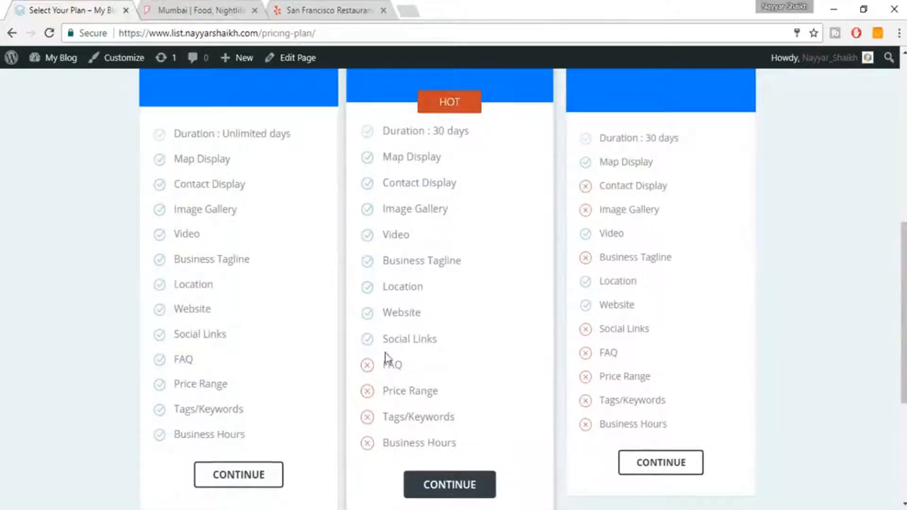
scroll(384, 352, up, 4)
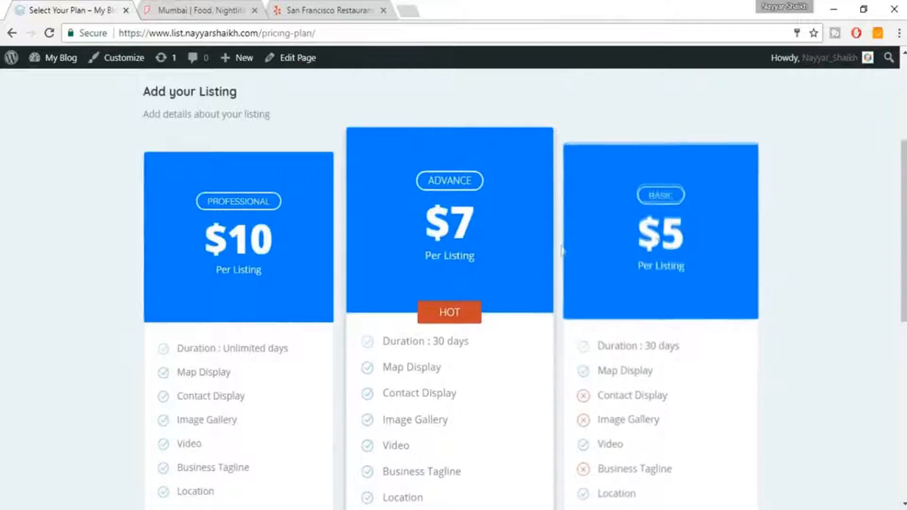
scroll(671, 298, down, 2)
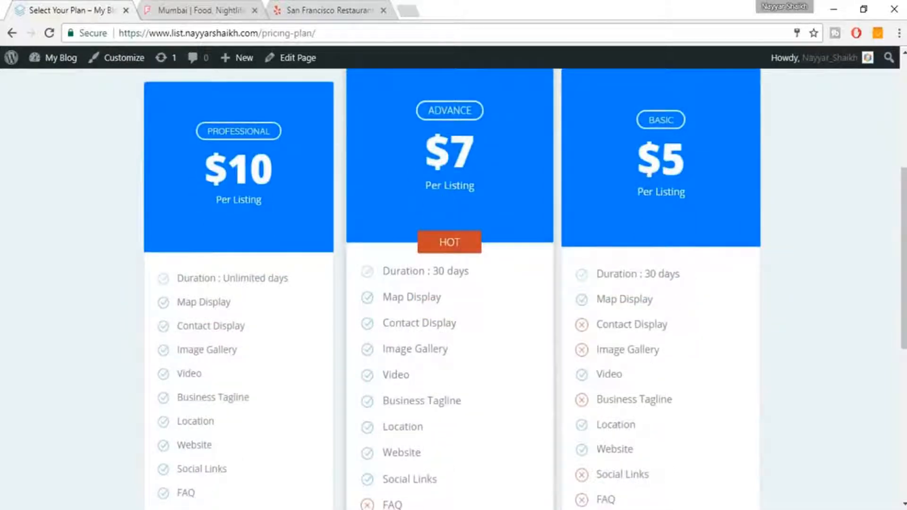
scroll(733, 217, down, 4)
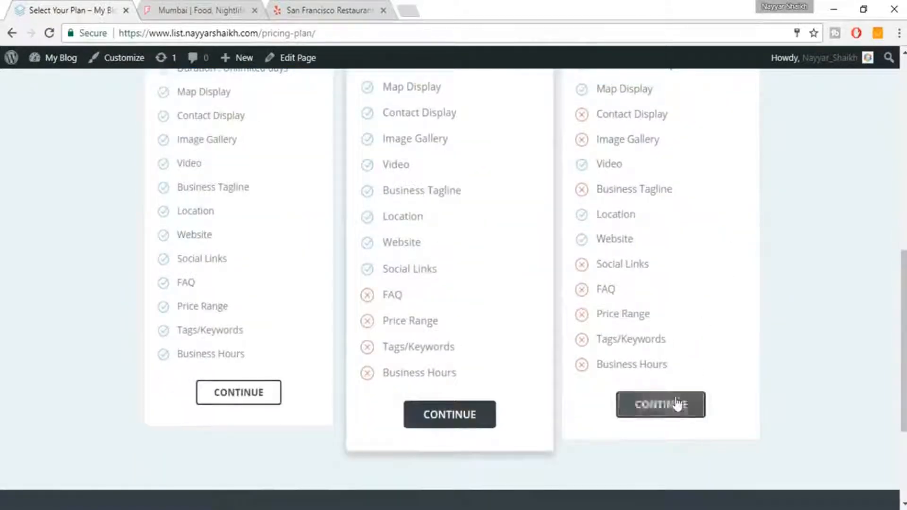
Choose the Advance plan at $7 per listing and continue to the listing submission form.
scroll(469, 425, up, 1)
scroll(482, 229, up, 4)
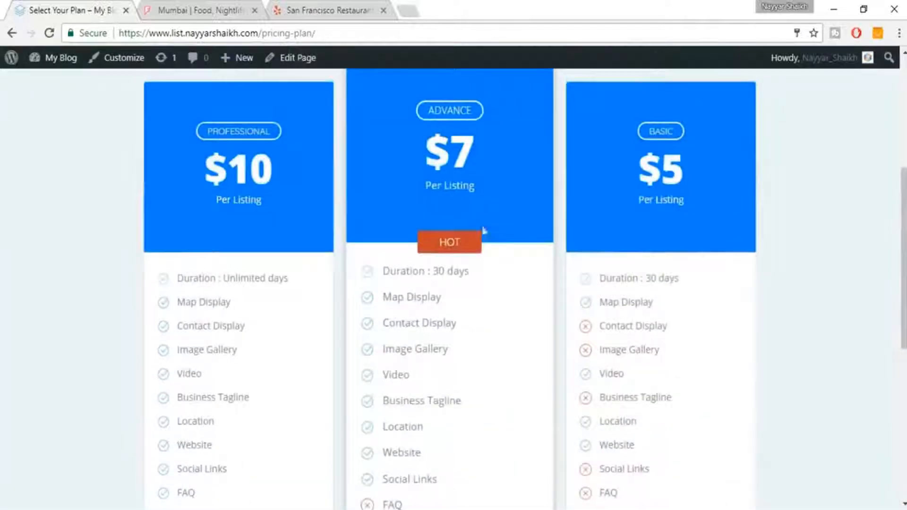
scroll(486, 243, down, 6)
click(463, 344)
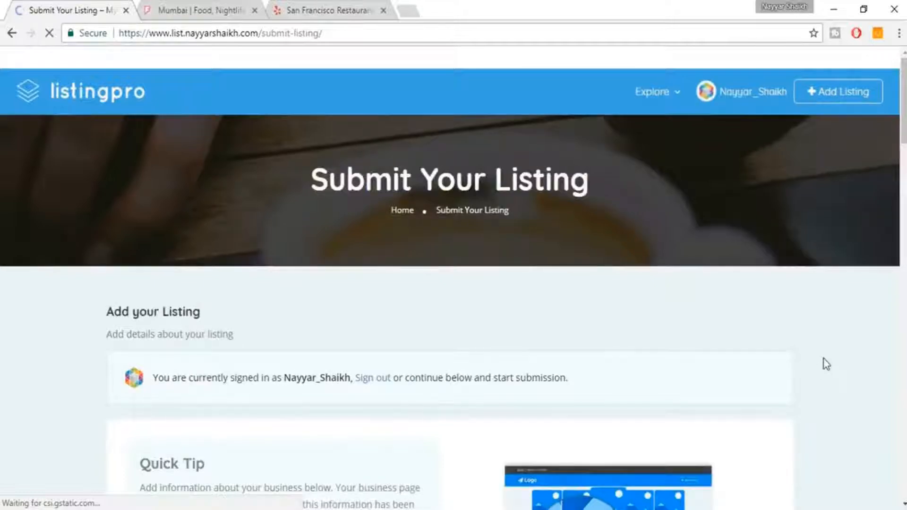
Examine the listing submission form, from title, city and address through category, price range and description to the file upload and Save & Preview.
scroll(824, 363, down, 8)
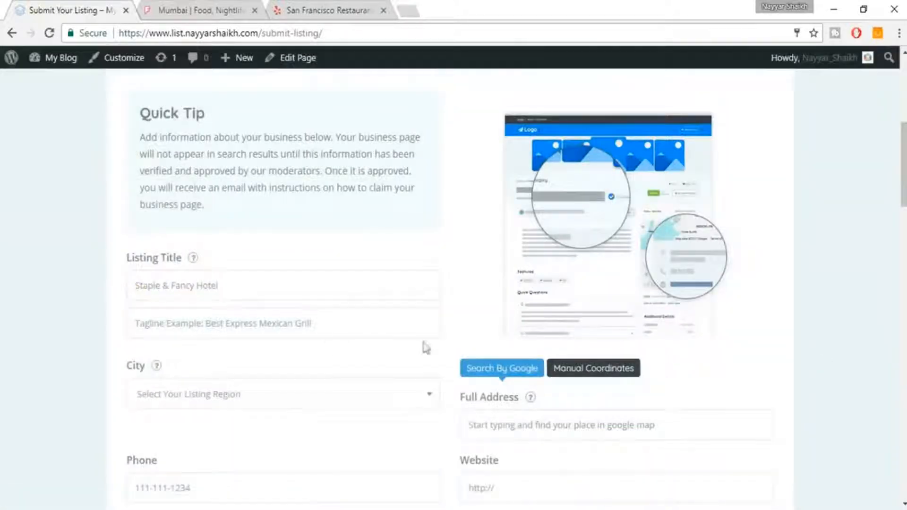
click(209, 286)
scroll(239, 344, down, 2)
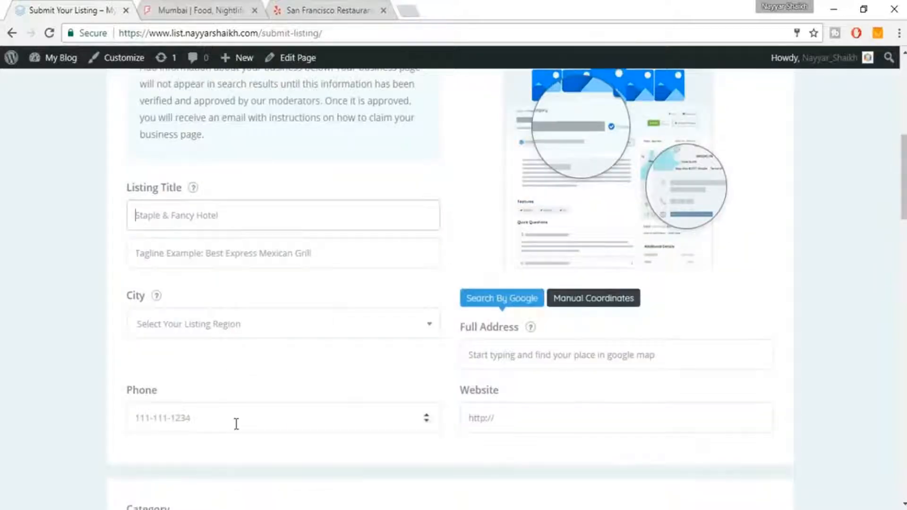
scroll(824, 390, up, 2)
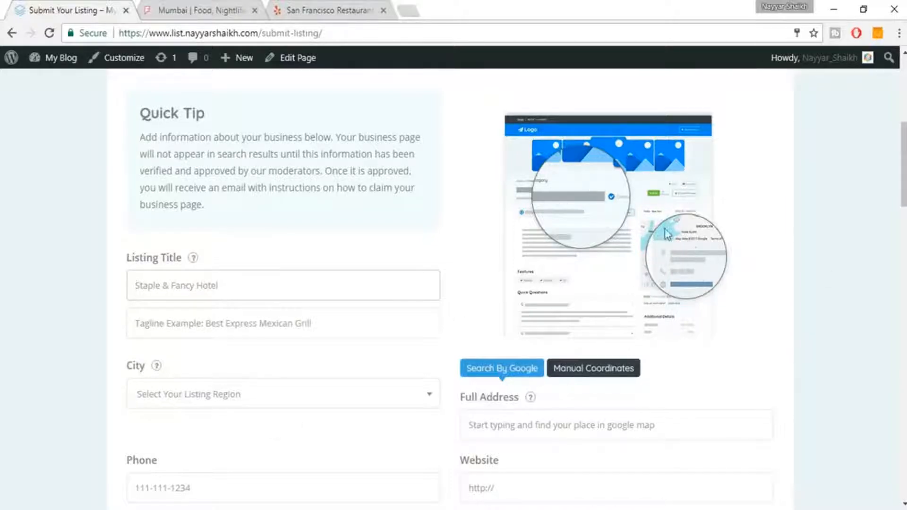
scroll(735, 257, down, 8)
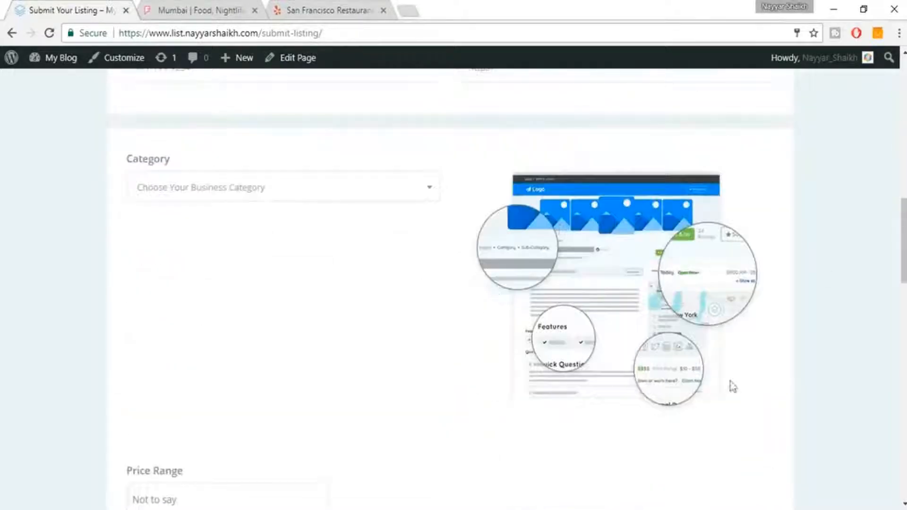
scroll(383, 267, down, 5)
scroll(575, 345, down, 10)
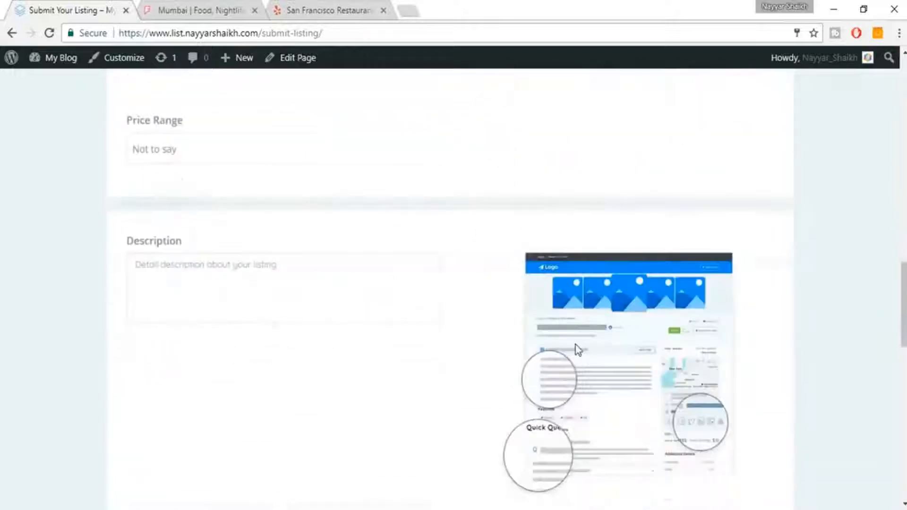
scroll(789, 340, down, 10)
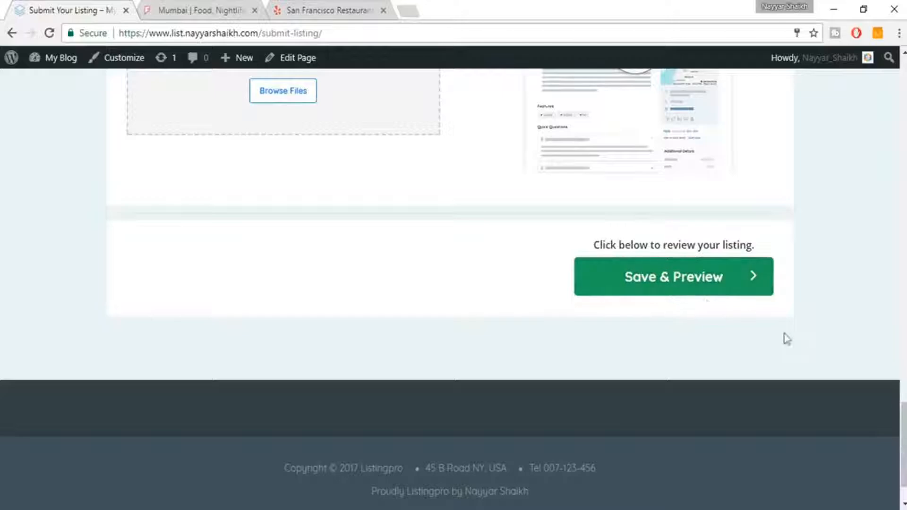
scroll(811, 362, up, 3)
scroll(819, 399, up, 15)
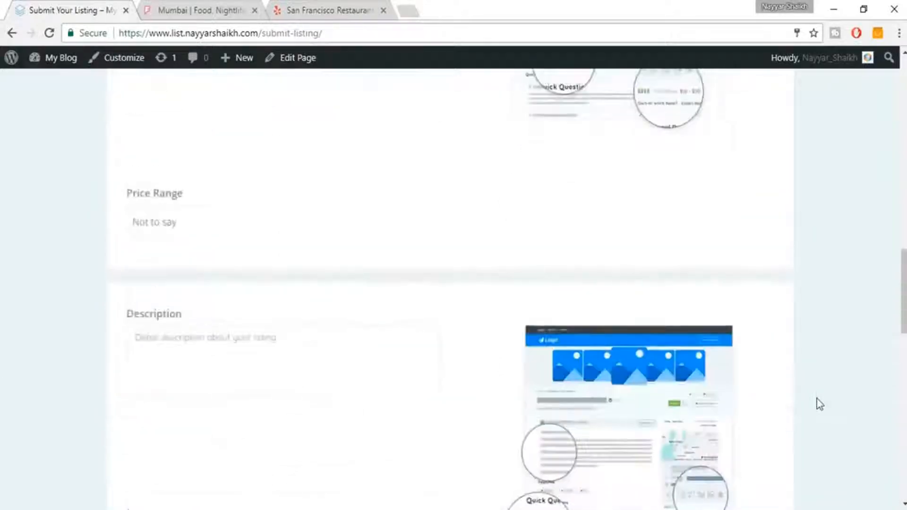
scroll(820, 404, up, 8)
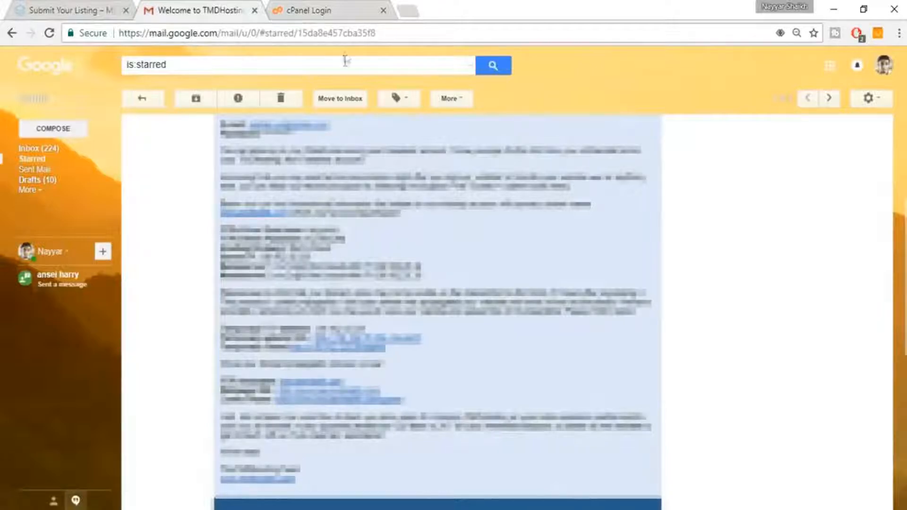
Locate the cPanel login details in the TMDHosting welcome email and log in to cPanel with the prefilled credentials.
drag(222, 232, 362, 239)
click(362, 245)
click(320, 10)
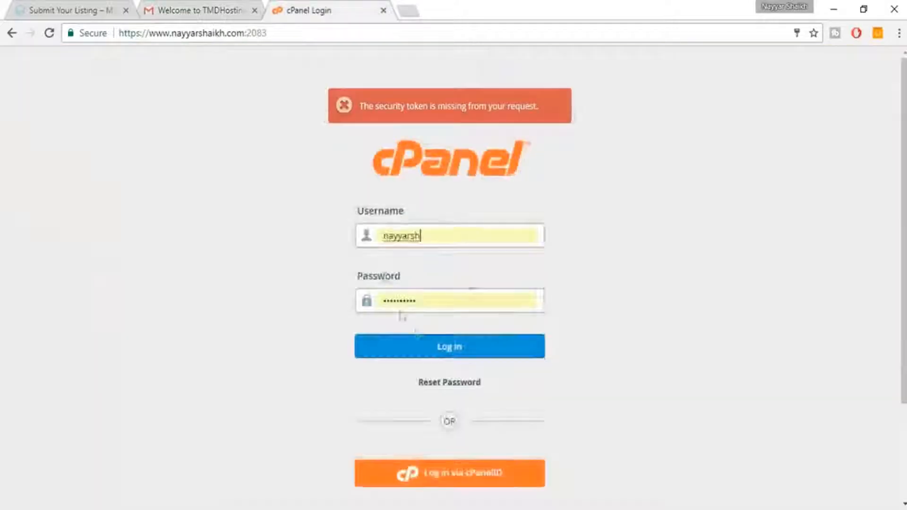
click(464, 357)
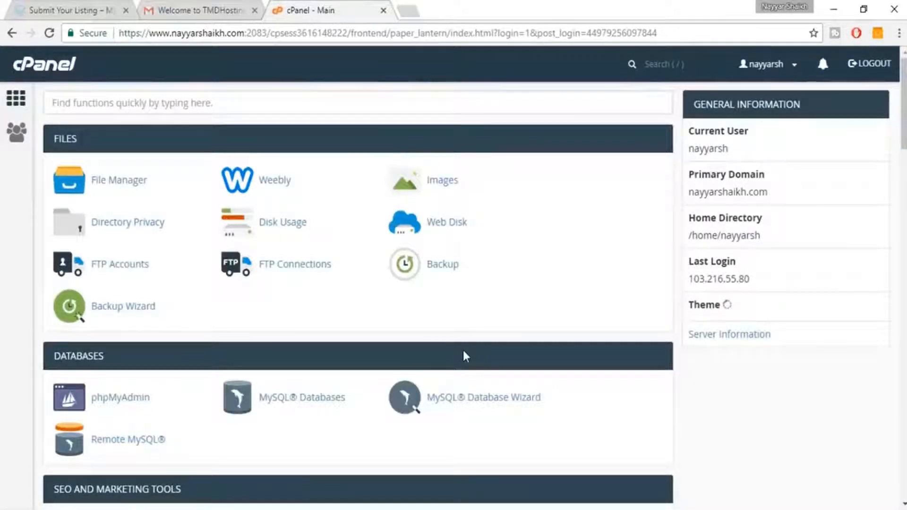
Open the WordPress script page from the Softaculous Apps Installer section of cPanel.
scroll(530, 293, down, 10)
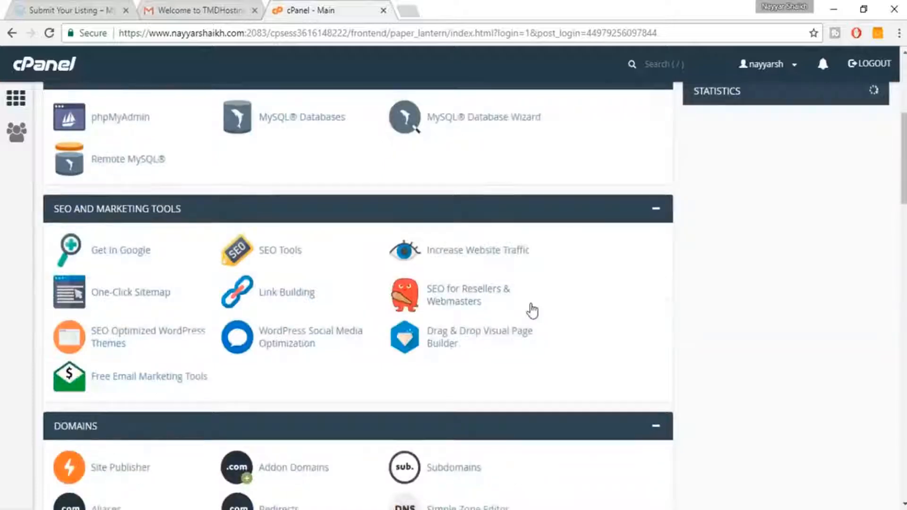
scroll(704, 357, down, 10)
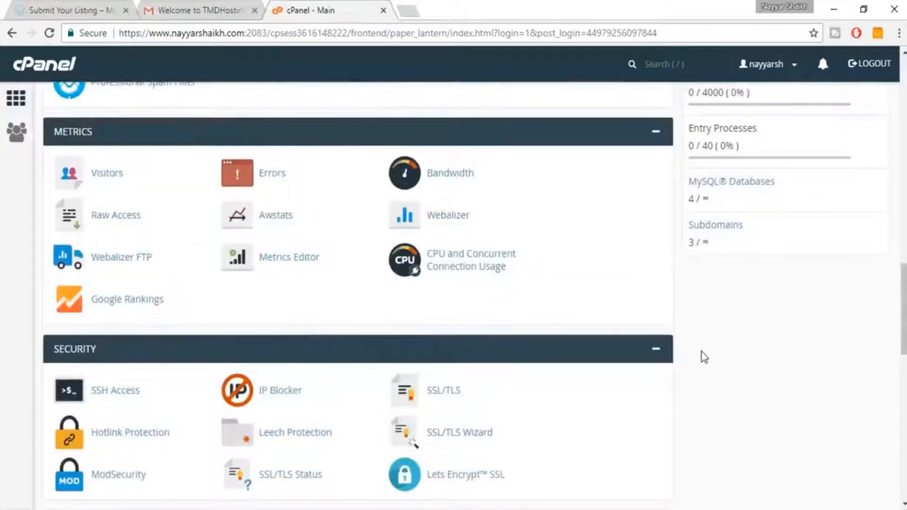
scroll(704, 358, down, 9)
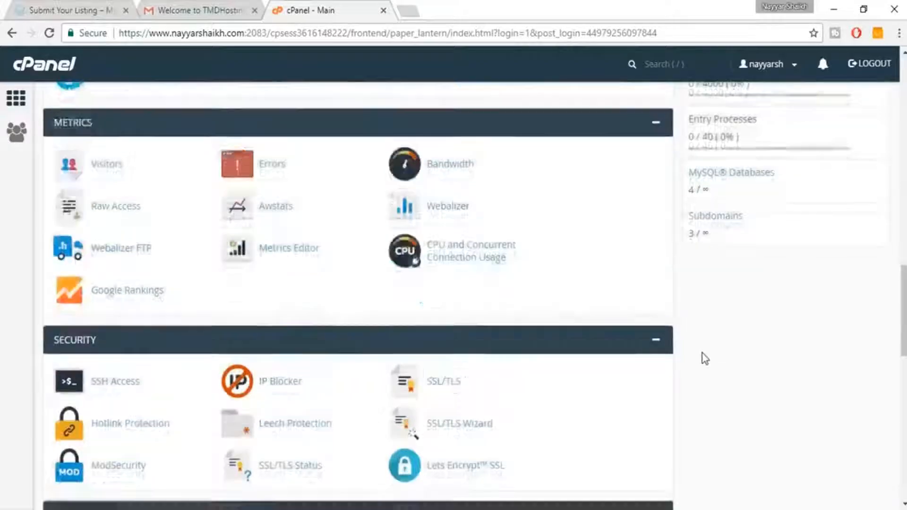
scroll(703, 362, down, 3)
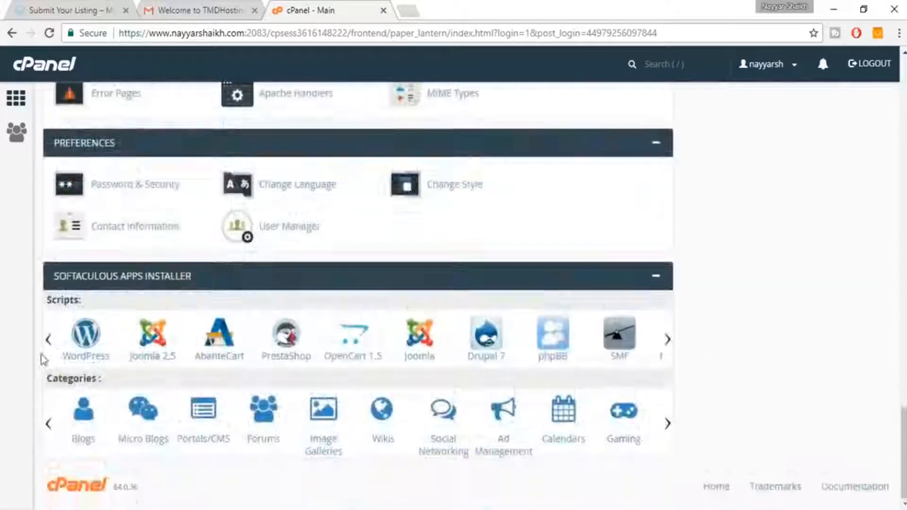
click(95, 349)
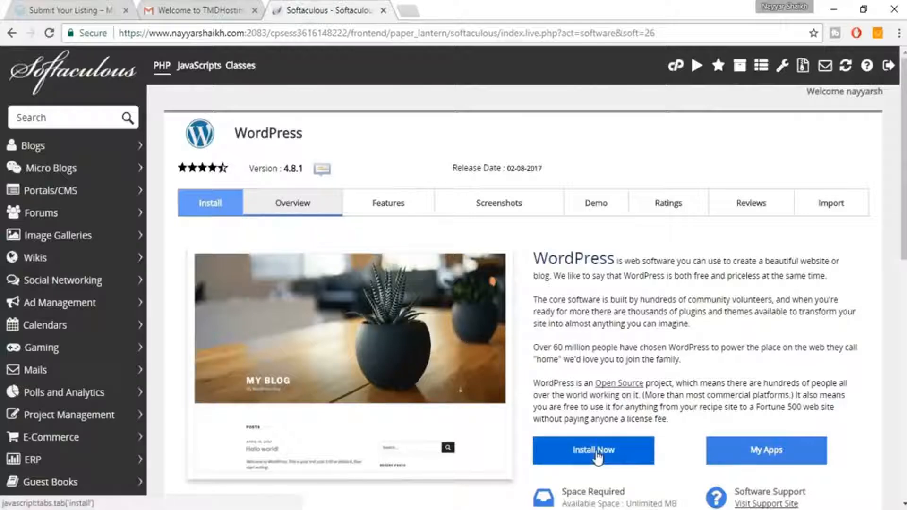
click(598, 454)
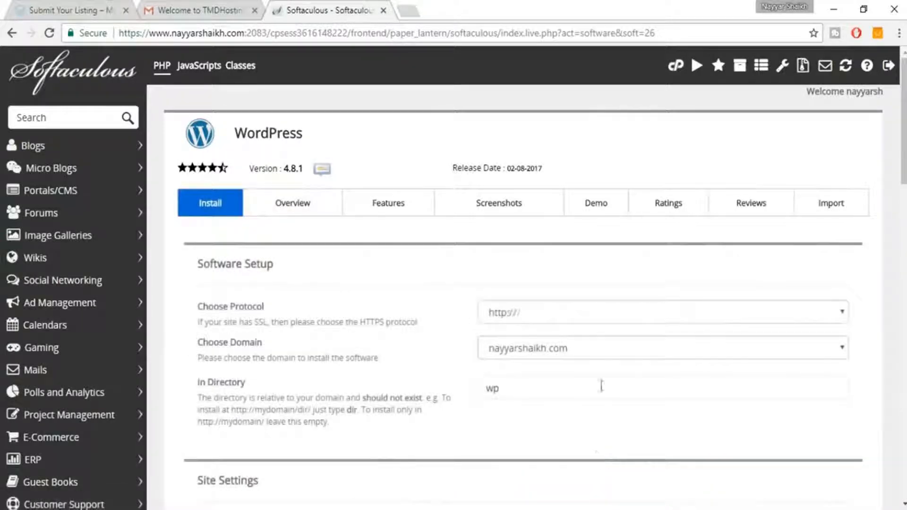
click(583, 312)
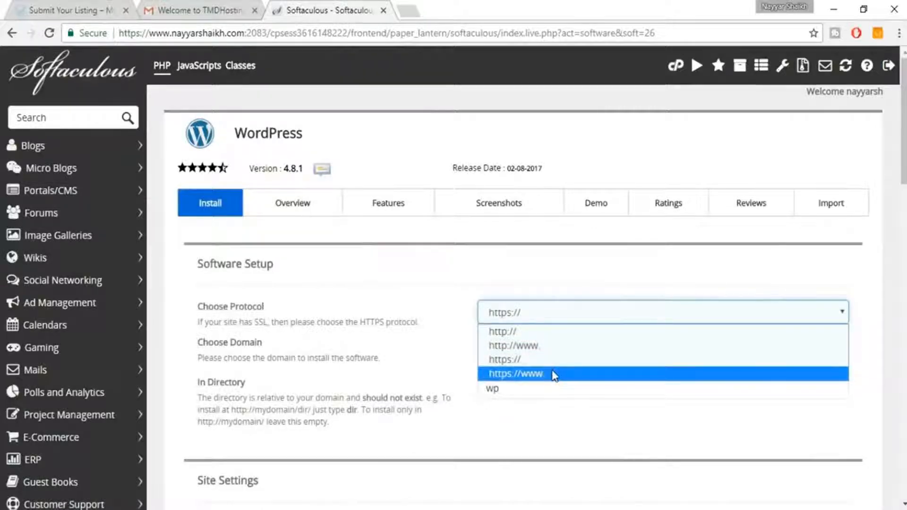
click(519, 345)
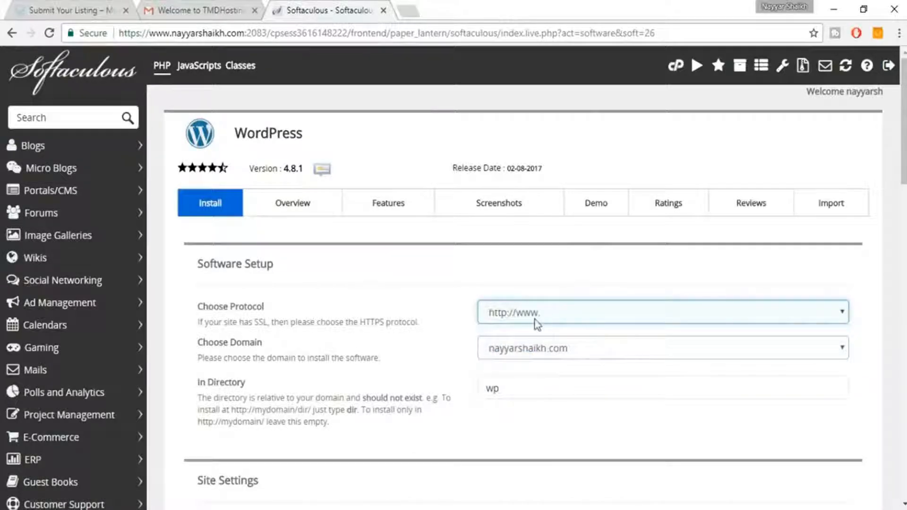
click(594, 352)
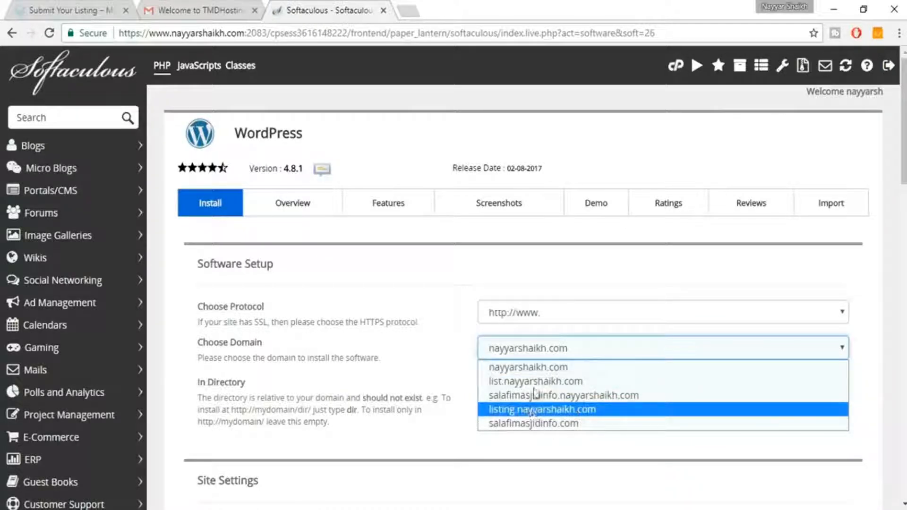
click(541, 415)
click(575, 390)
double_click(577, 390)
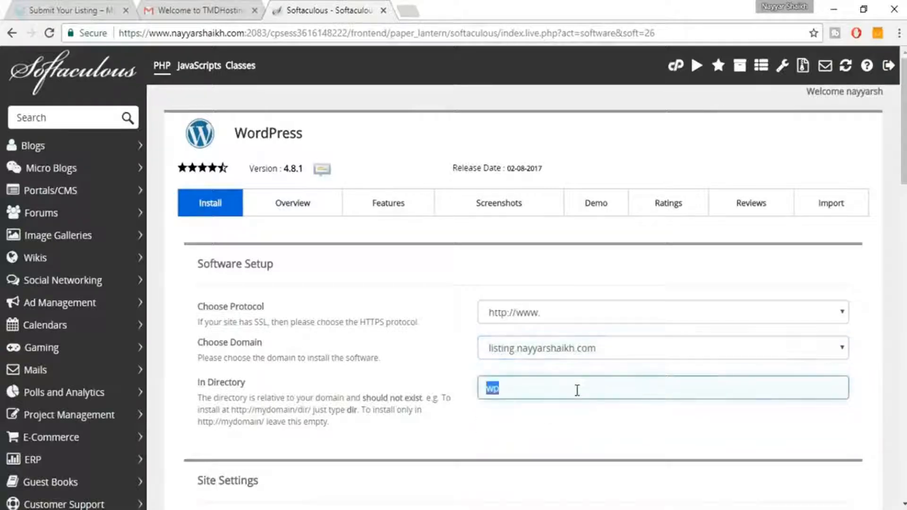
key(BackSpace)
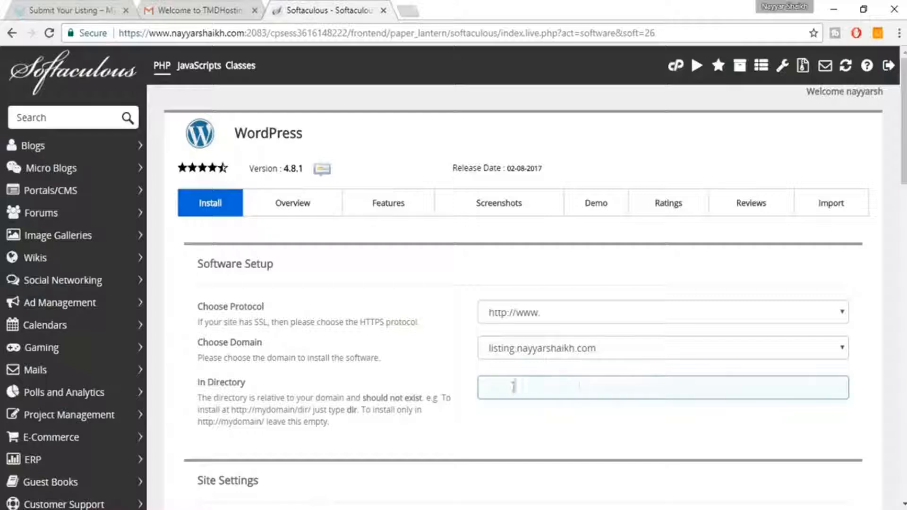
Replace the default admin username in the Admin Account section with the site owner's username.
scroll(658, 387, down, 3)
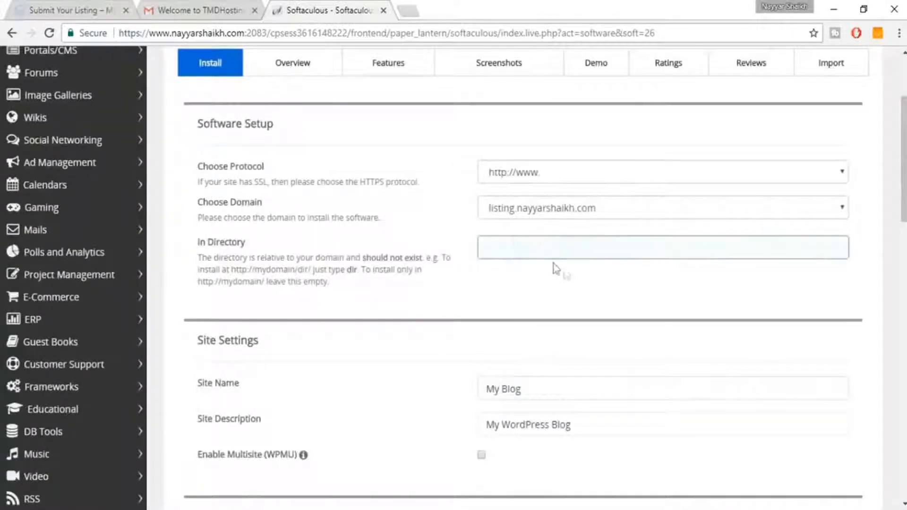
scroll(583, 307, down, 3)
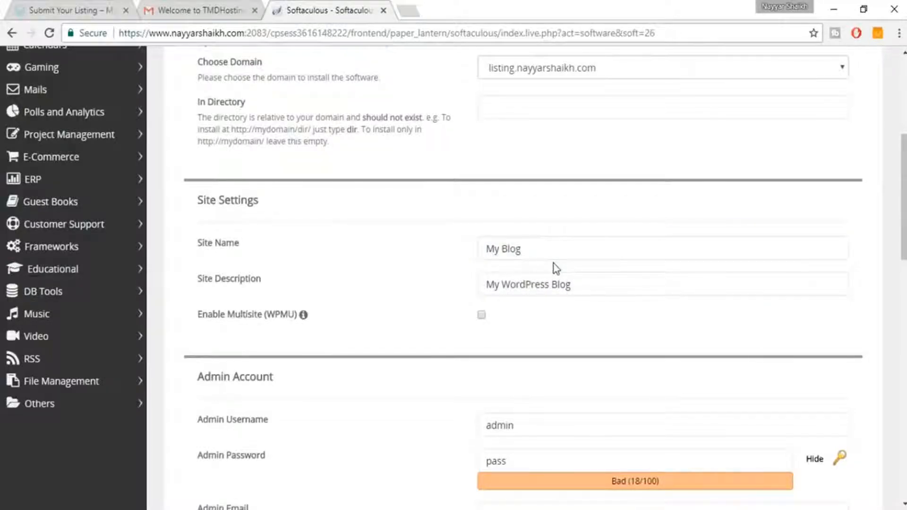
scroll(555, 268, down, 6)
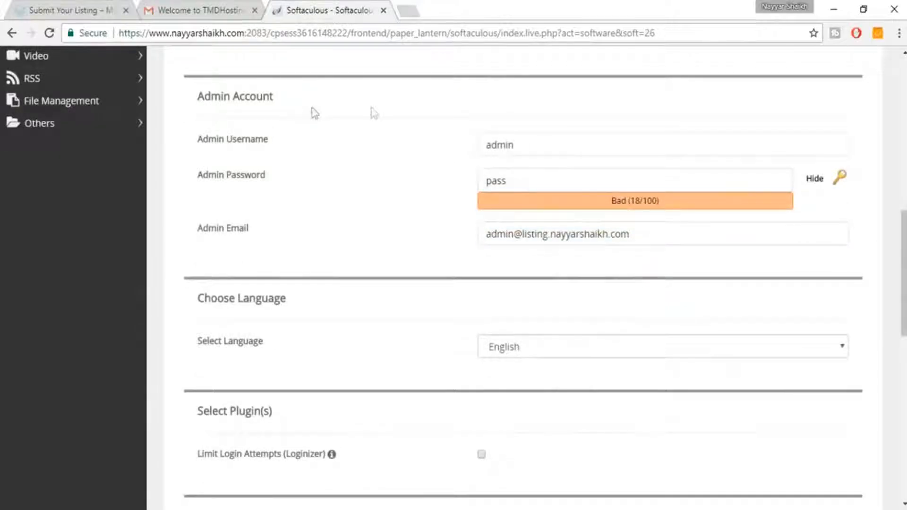
click(518, 138)
key(ctrl+a)
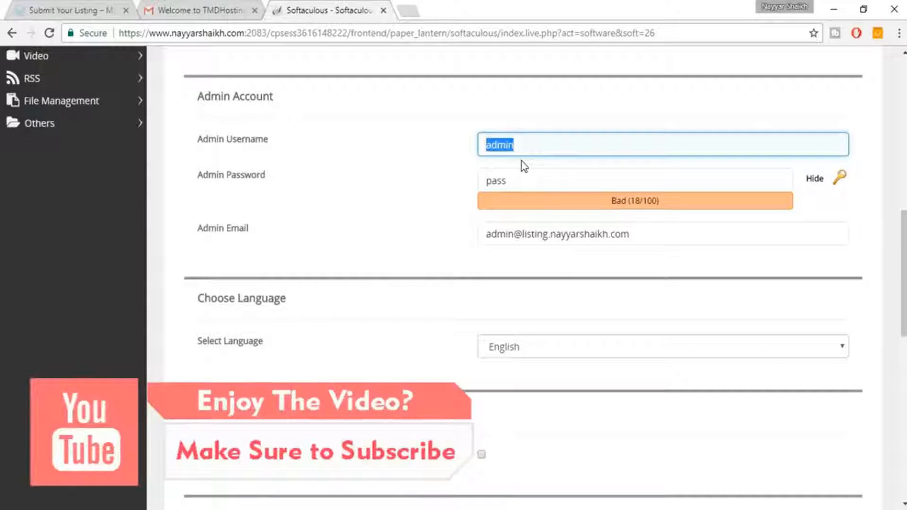
text(N)
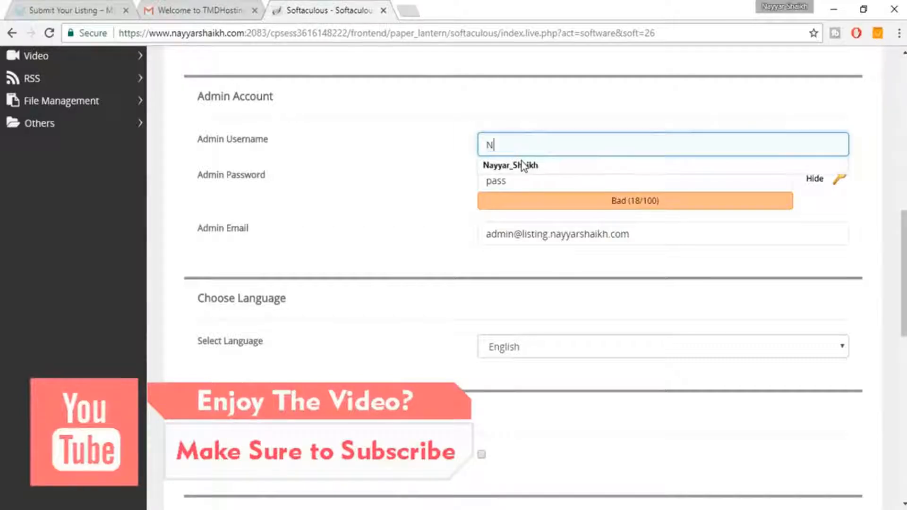
click(523, 165)
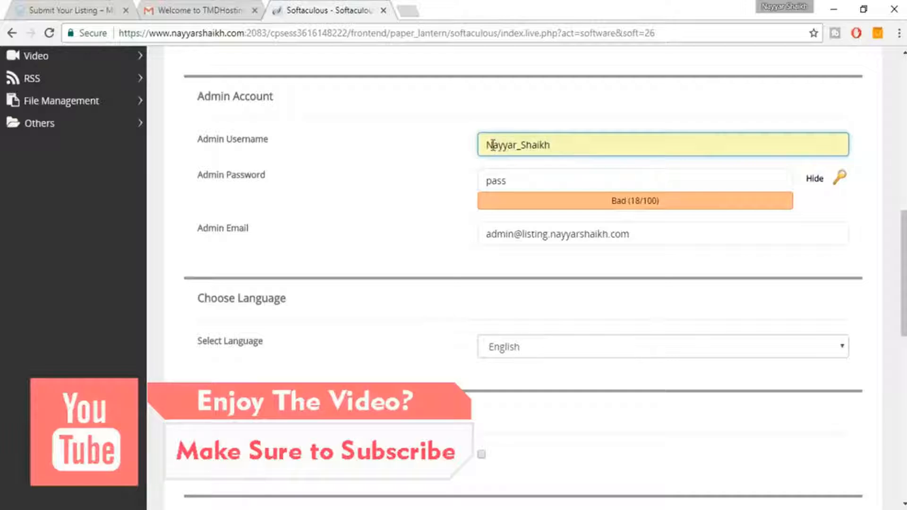
drag(492, 145, 475, 150)
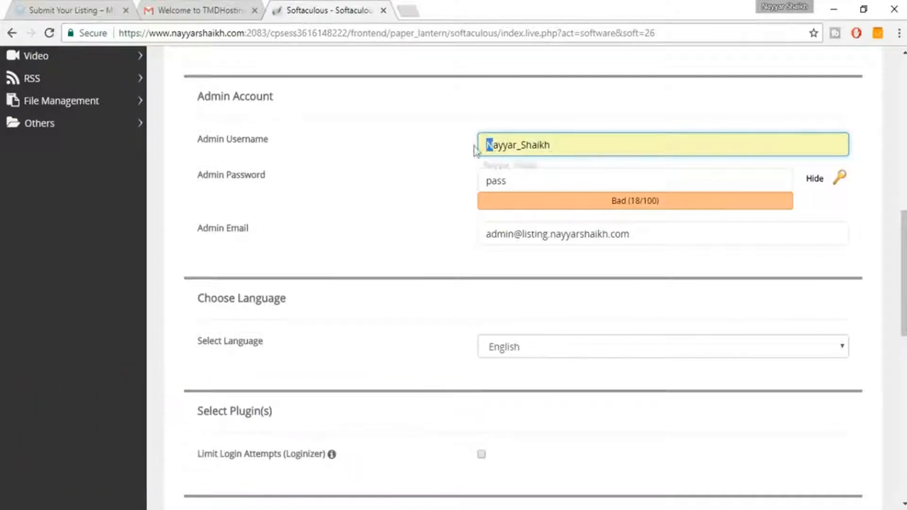
click(586, 150)
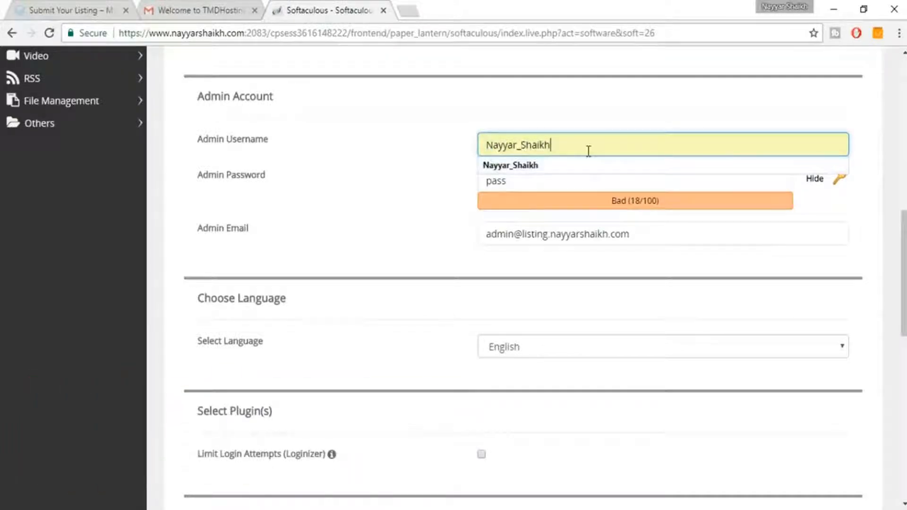
Enter a new admin password for the WordPress install and hide its characters.
click(546, 181)
key(ctrl+a)
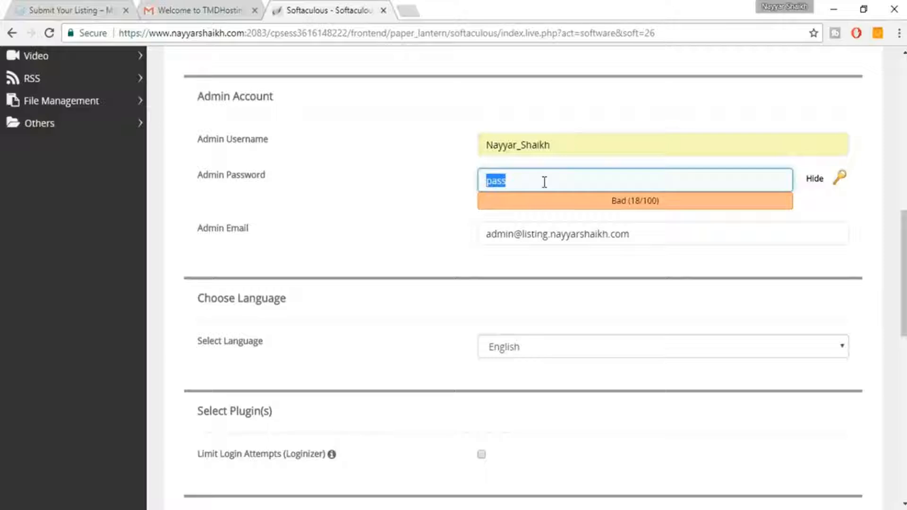
text(•••••••)
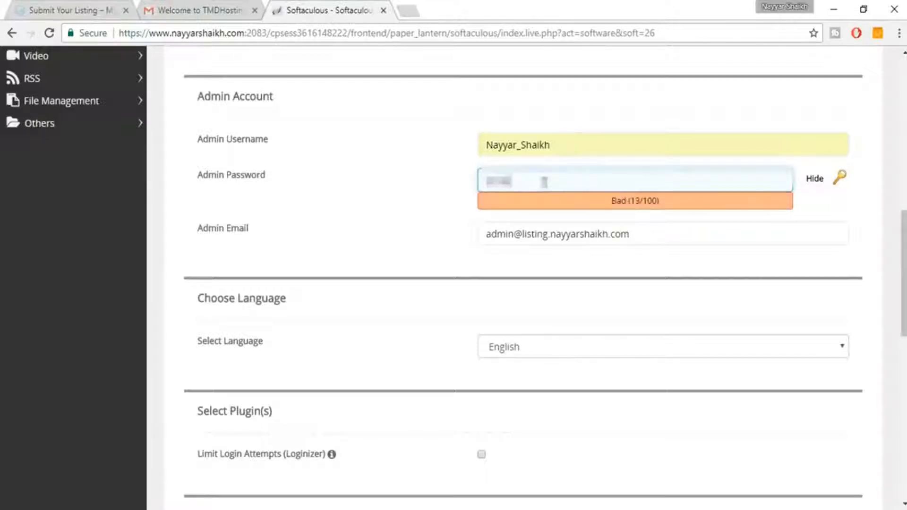
text(••••)
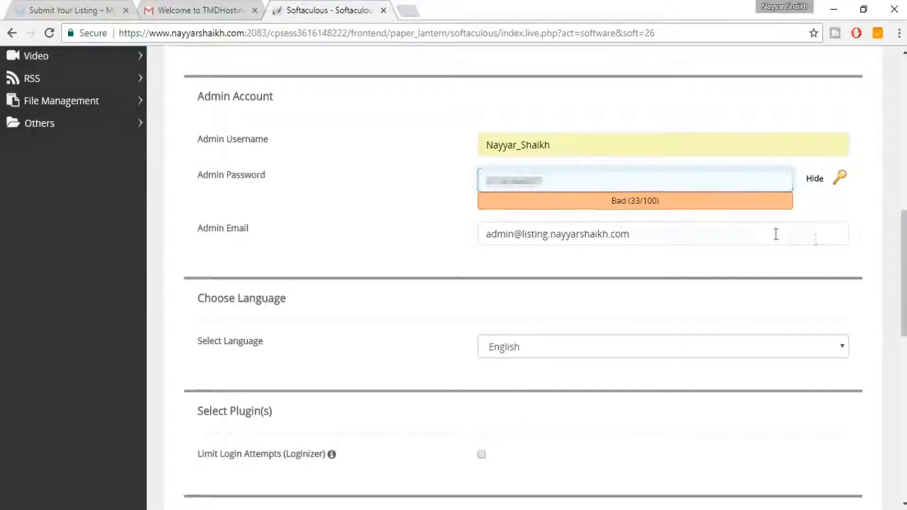
click(816, 184)
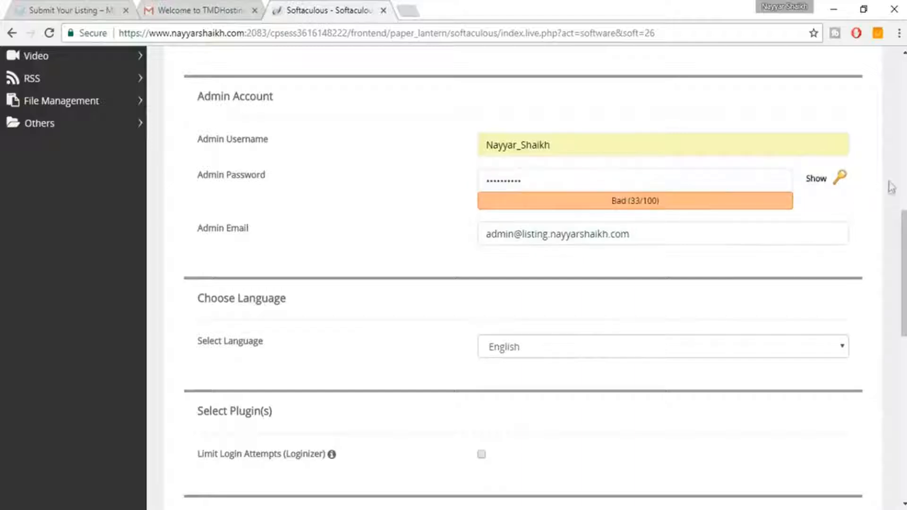
Replace the default admin email with the site owner's email address.
click(693, 238)
drag(693, 238, 480, 233)
text(re)
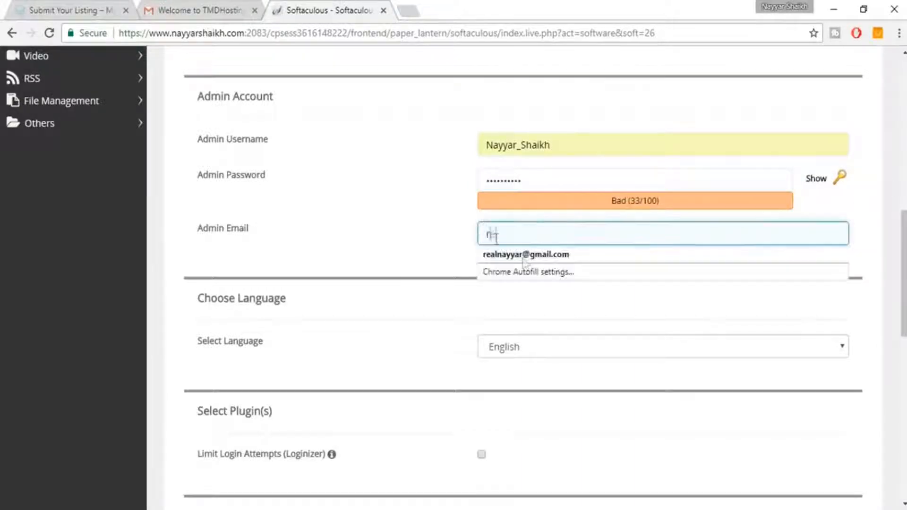
click(527, 257)
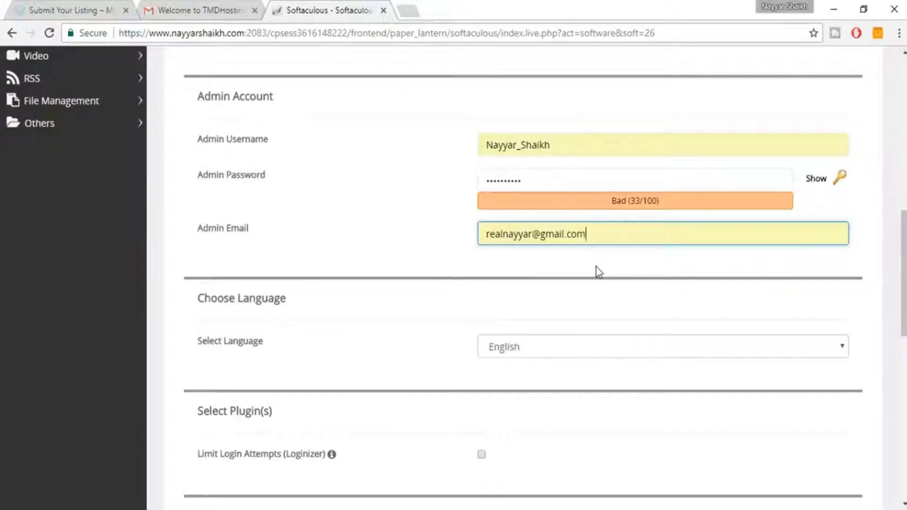
Leave the optional theme unselected and install WordPress.
scroll(512, 213, down, 3)
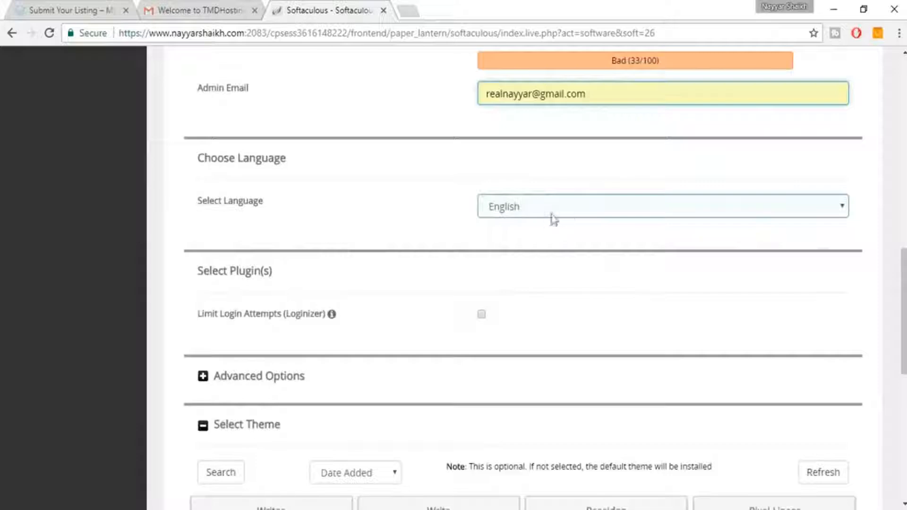
scroll(659, 304, down, 1)
scroll(660, 303, down, 10)
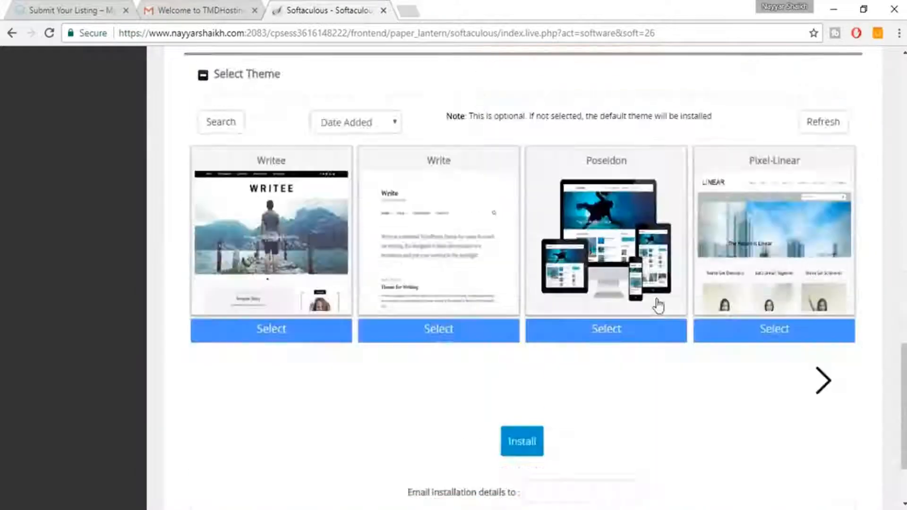
click(522, 334)
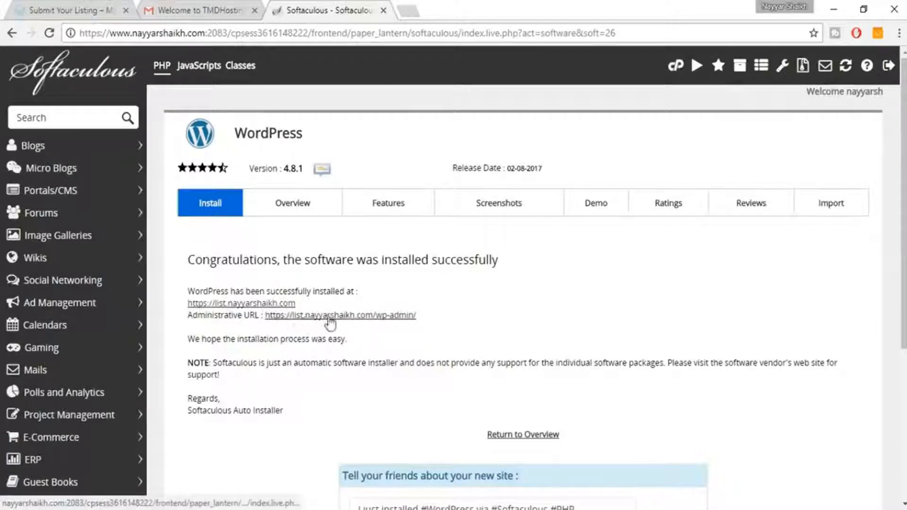
Open the new site's administrative URL in a separate tab and switch to it.
right_click(331, 316)
click(352, 326)
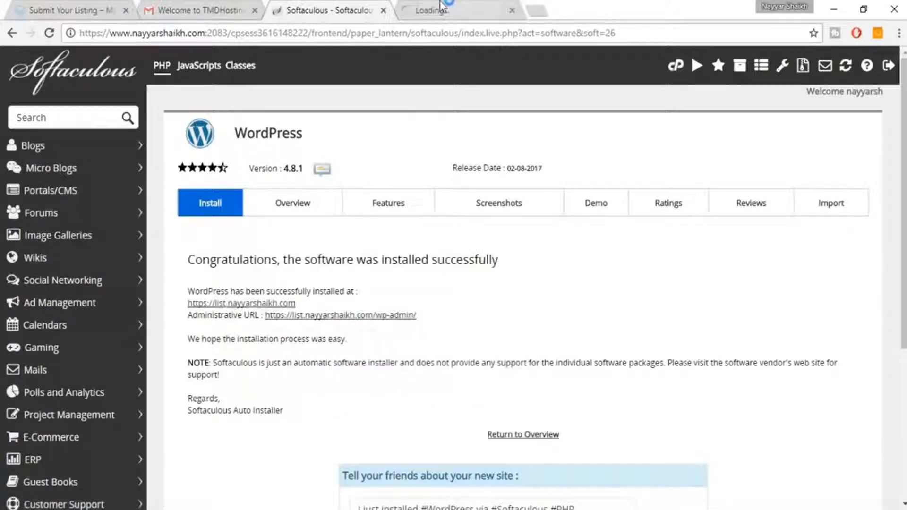
key(ctrl+Tab)
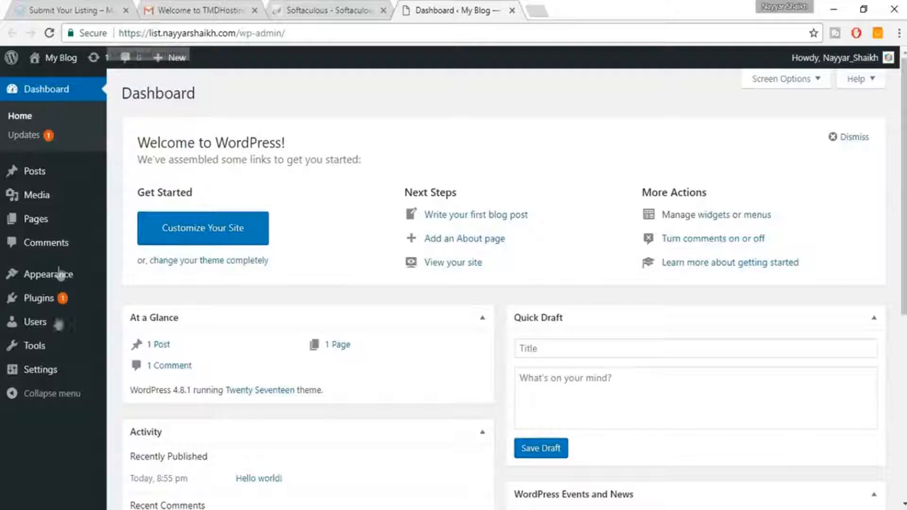
Check the https prefix of the WordPress Address in the general settings and save the settings.
click(53, 372)
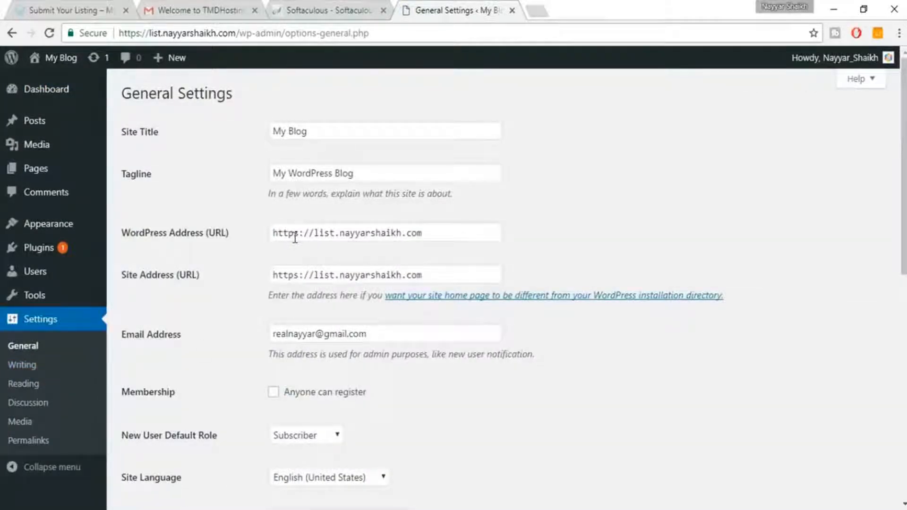
click(295, 236)
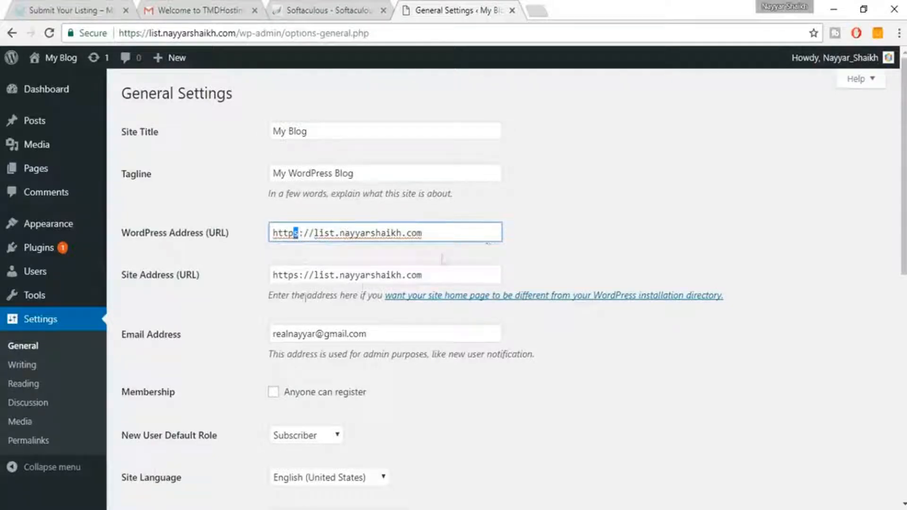
click(232, 268)
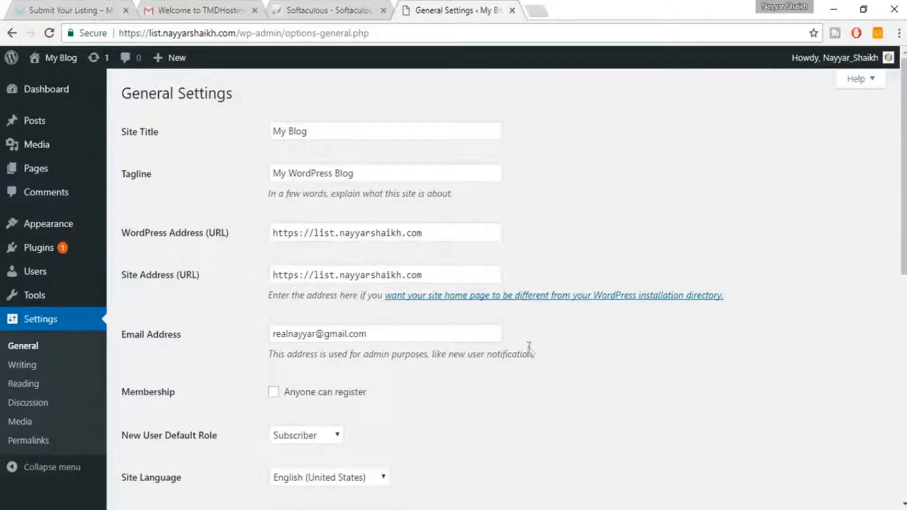
scroll(526, 355, down, 10)
click(161, 447)
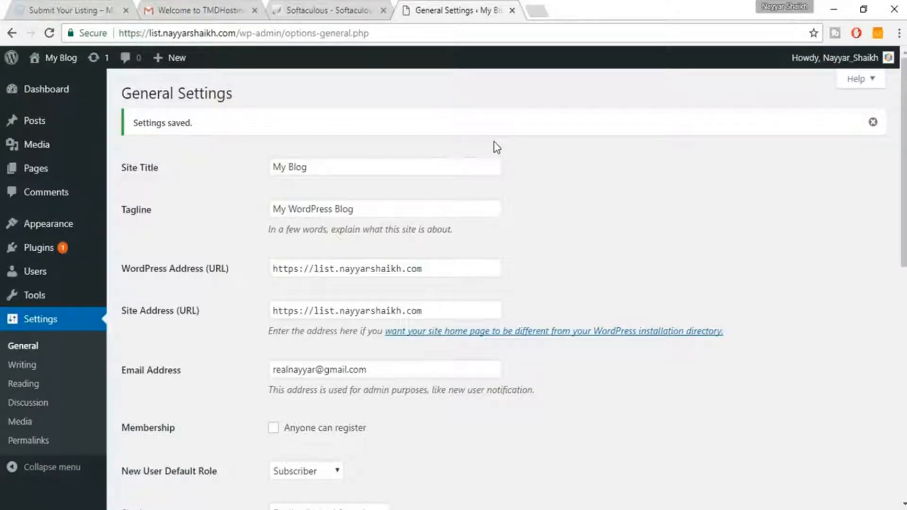
Glance back at the finished Submit Your Listing page, and open the ListingPro theme's ThemeForest page through bloggdude.com/listing.
click(62, 10)
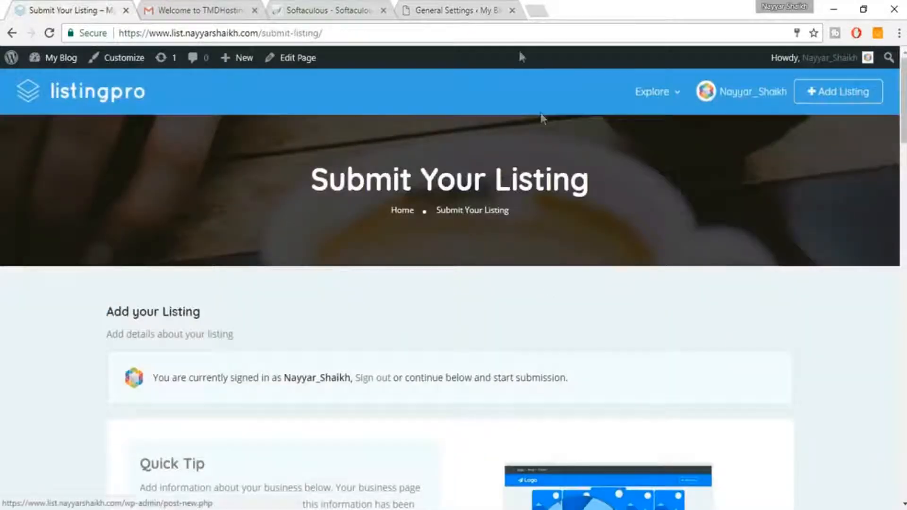
click(480, 9)
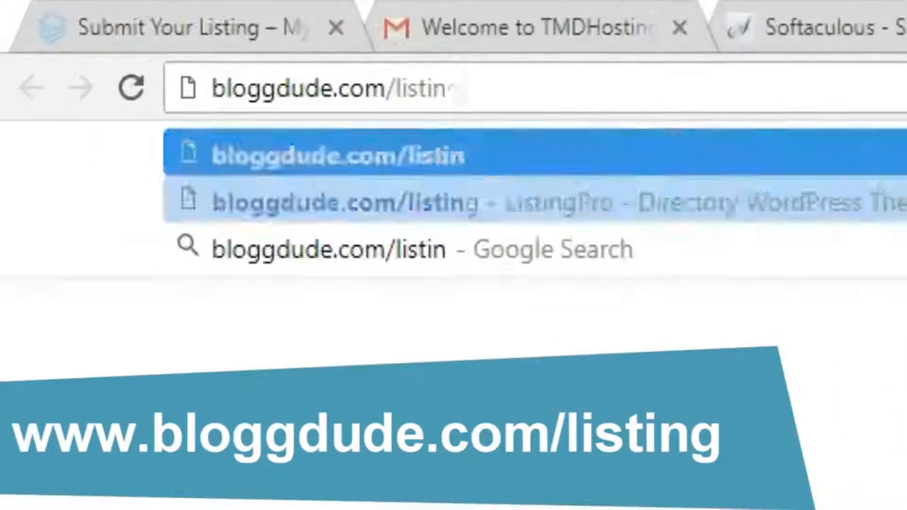
key(Down)
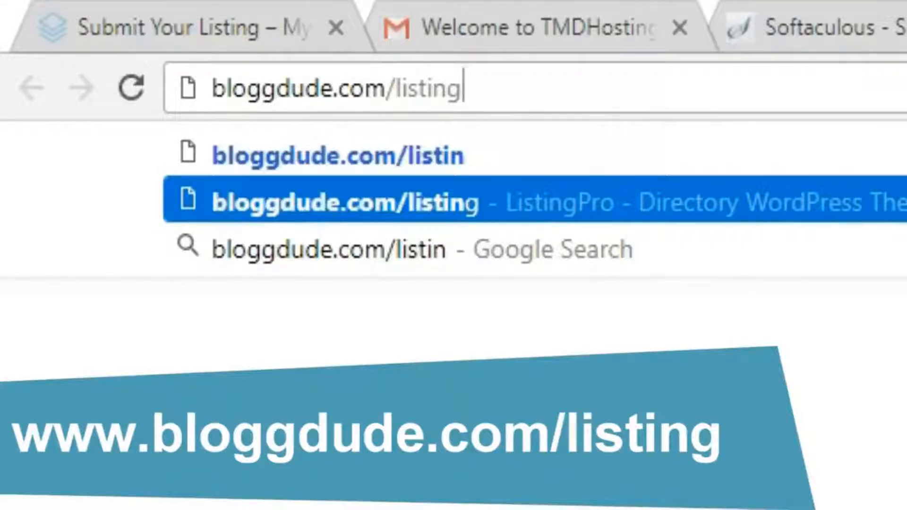
key(Return)
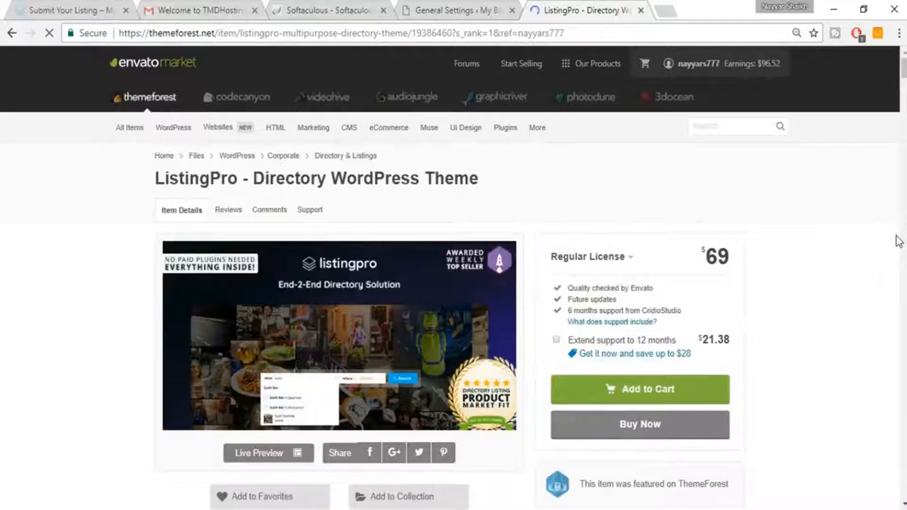
scroll(899, 242, down, 2)
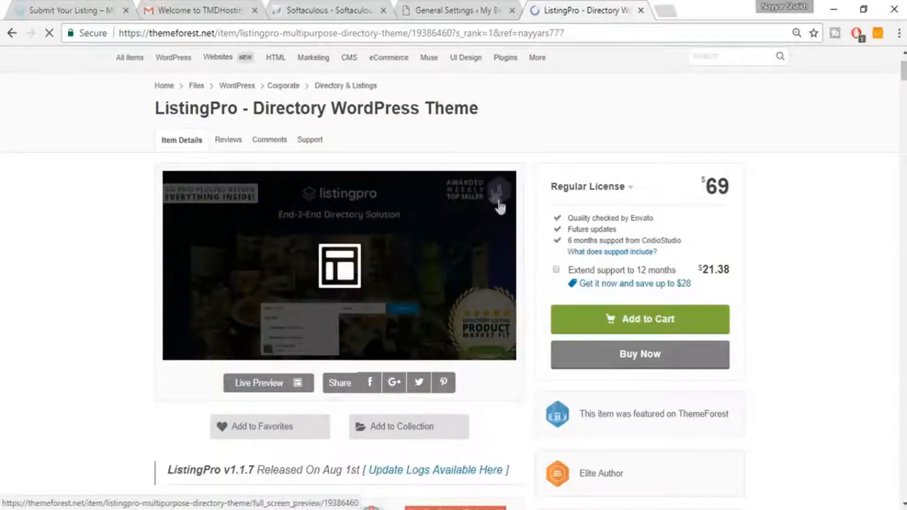
scroll(864, 189, down, 6)
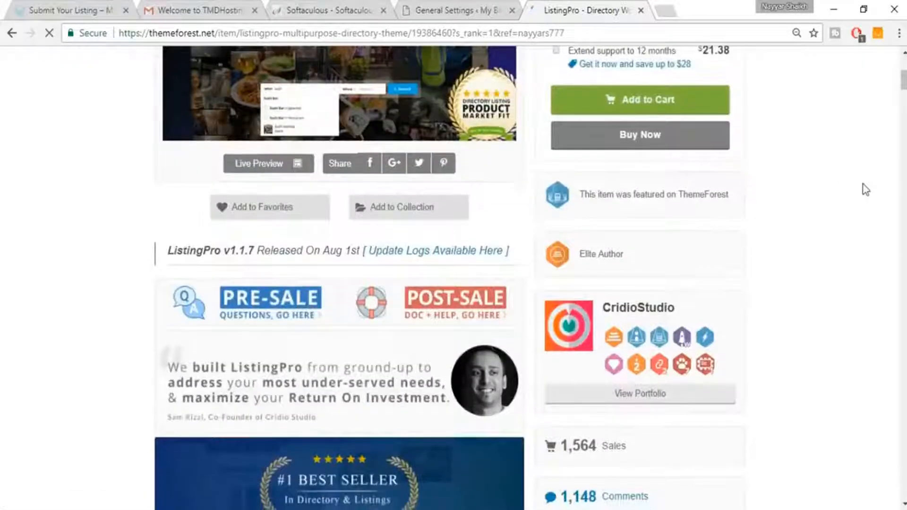
Look over the ListingPro theme's ThemeForest page, including its sales, rating and price details, and close the page.
scroll(840, 282, down, 3)
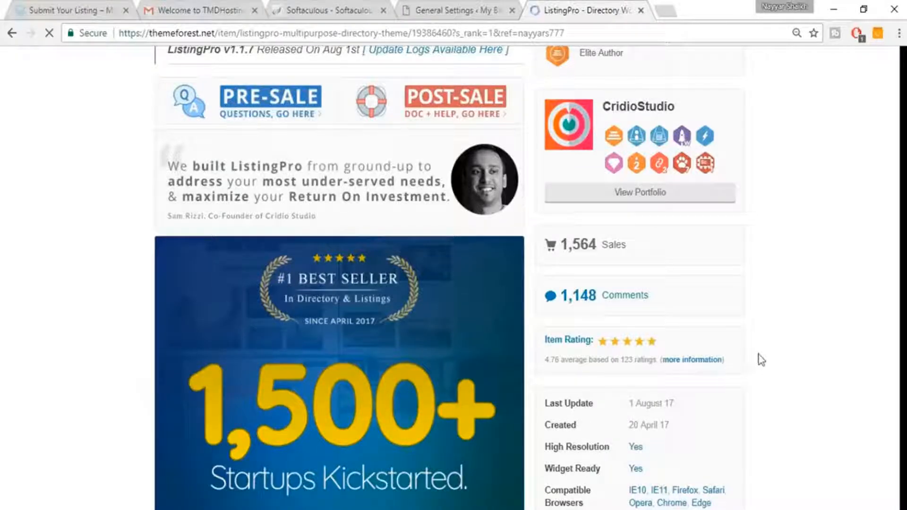
scroll(351, 267, down, 2)
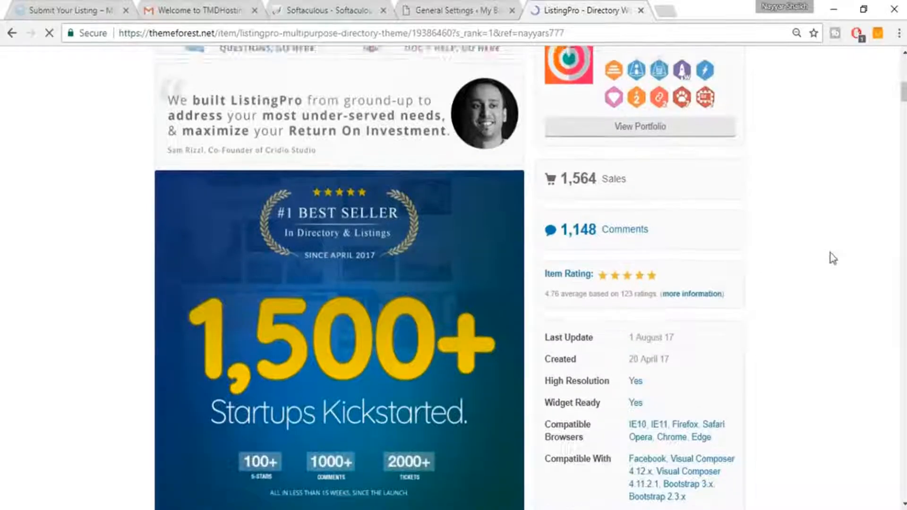
scroll(833, 259, up, 2)
scroll(859, 229, up, 10)
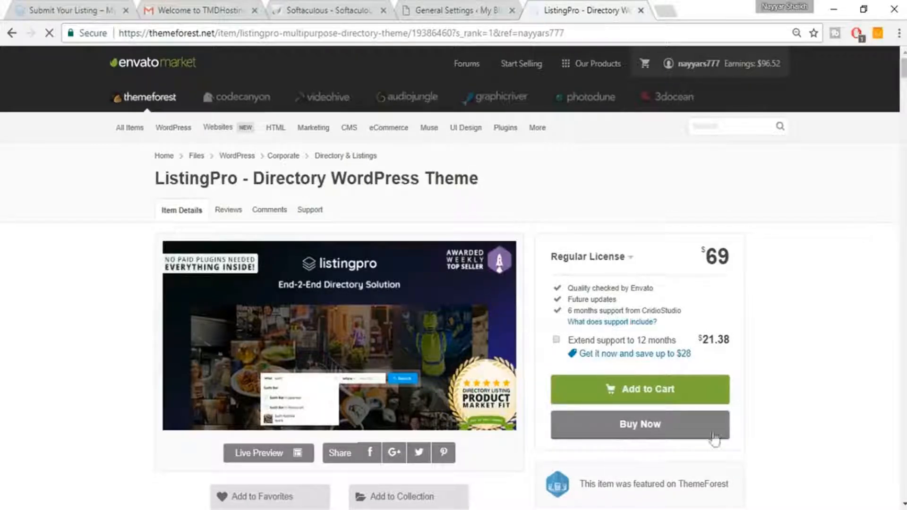
click(641, 10)
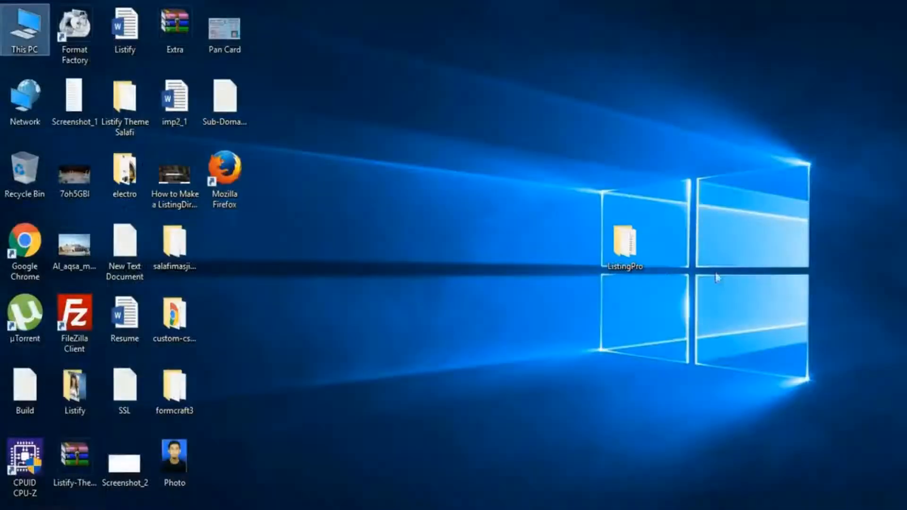
Open the desktop's ListingPro folder and bring up the extraction options for the themeforest-19386460 theme archive.
double_click(630, 240)
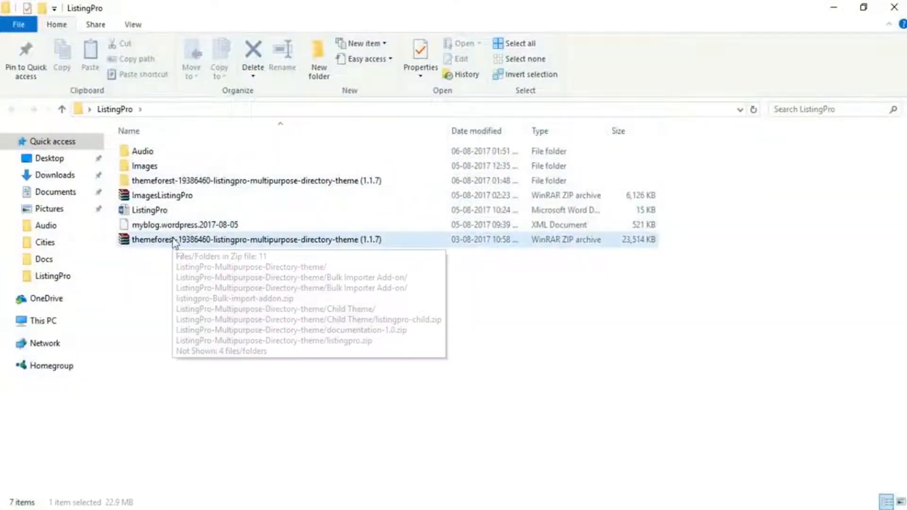
click(189, 240)
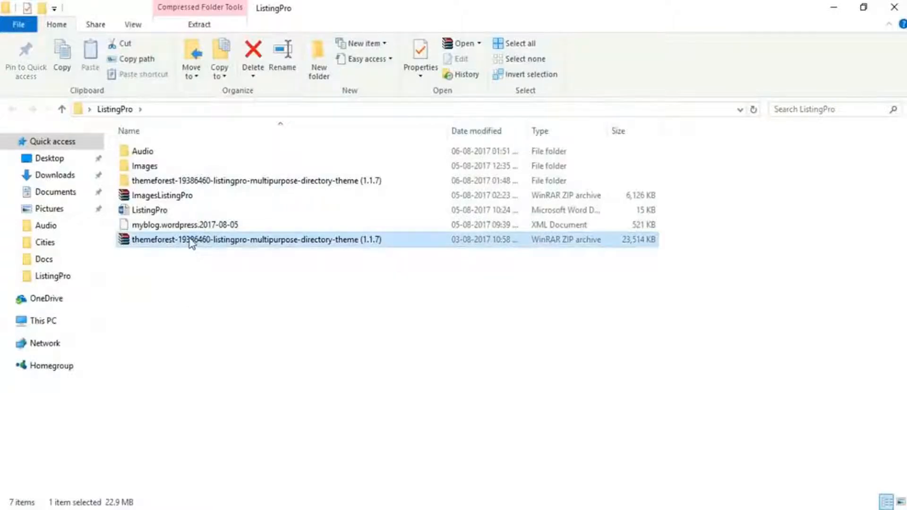
right_click(195, 247)
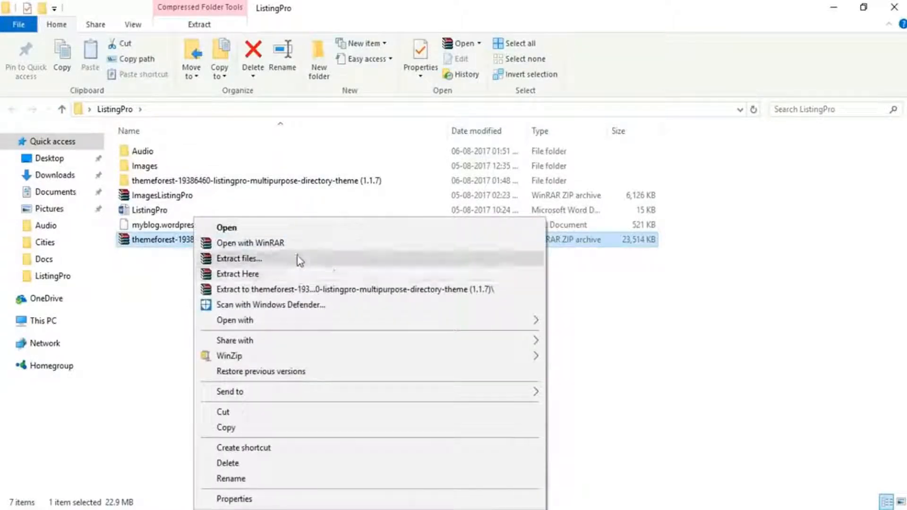
click(298, 274)
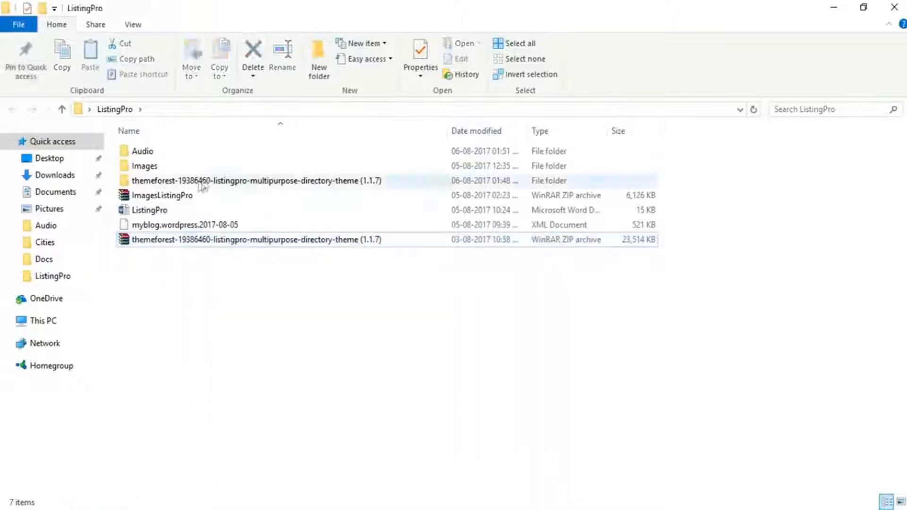
Browse the extracted theme package into ListingPro-Multipurpose-Directory-theme and select the listingpro zip archive.
double_click(176, 182)
double_click(189, 152)
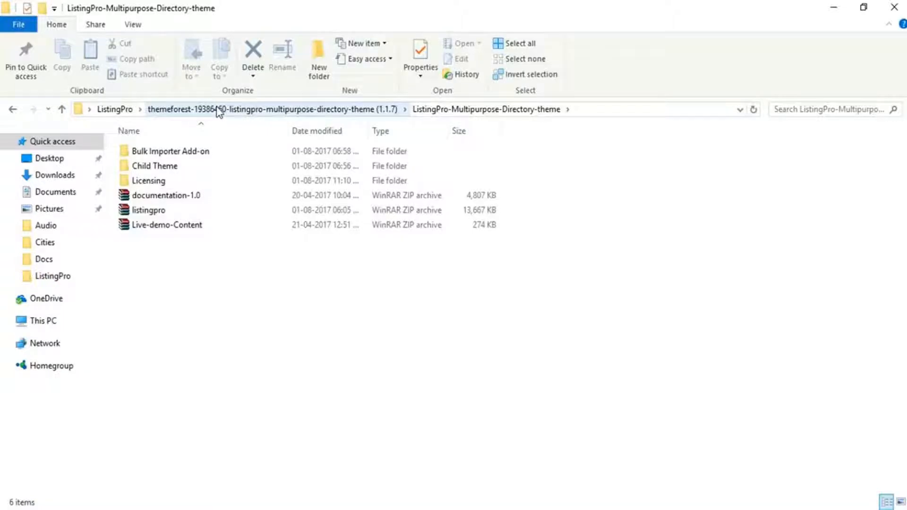
click(150, 212)
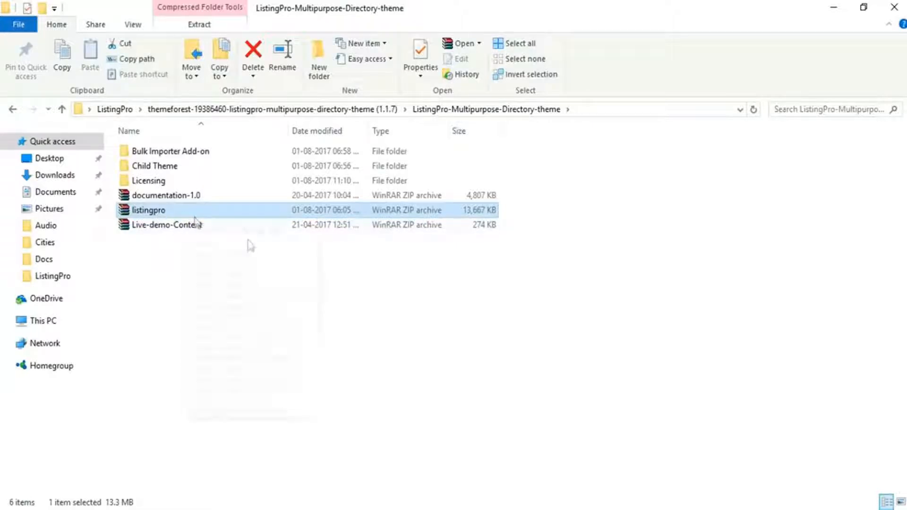
Switch back to the WordPress admin in Chrome and open the upload form for adding a new theme.
click(199, 509)
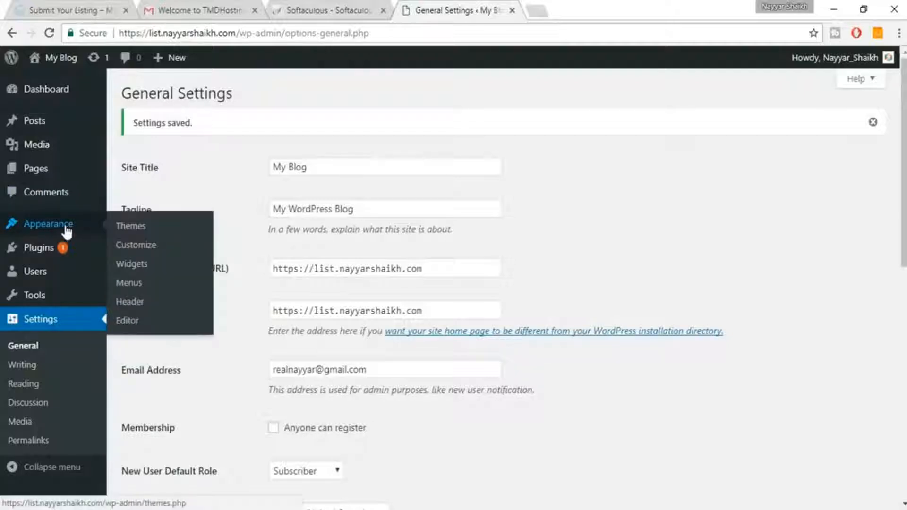
click(65, 226)
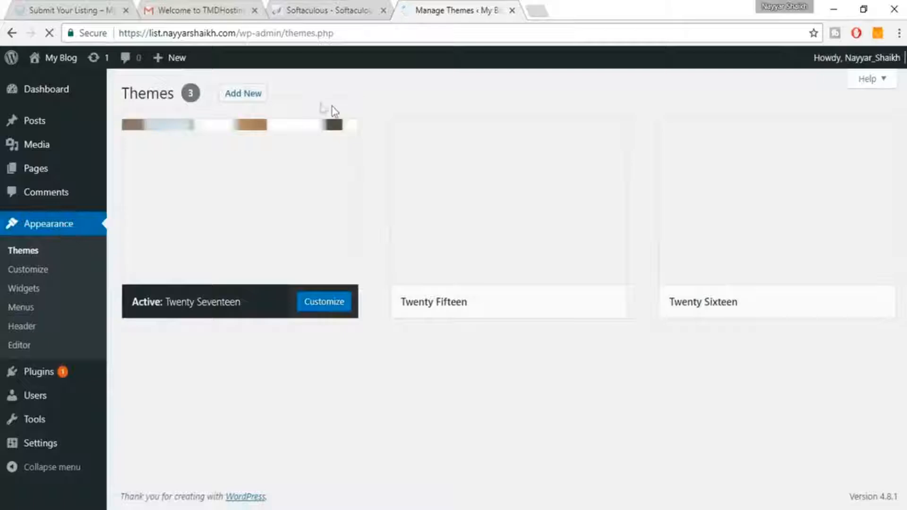
click(251, 96)
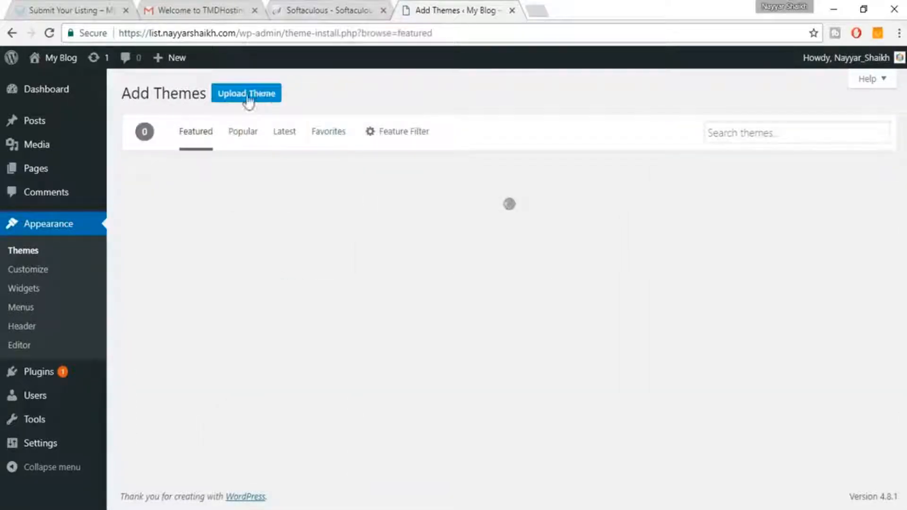
click(266, 96)
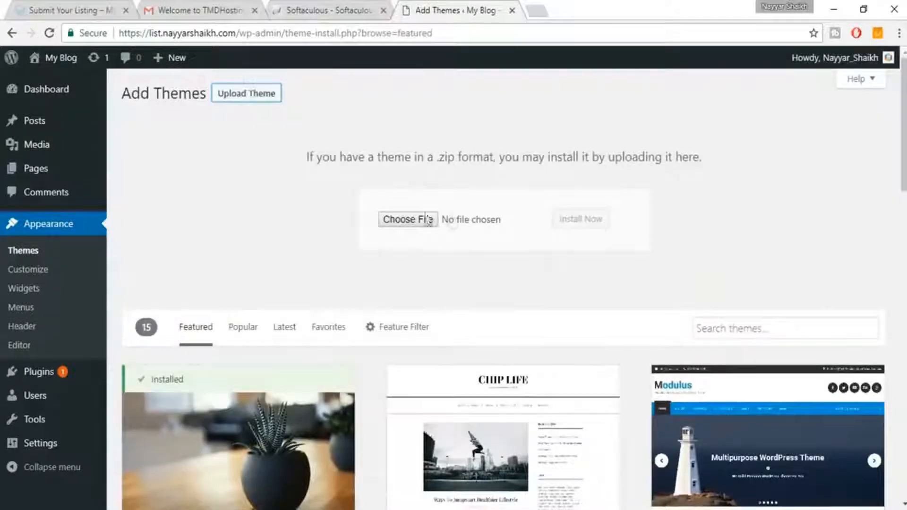
Choose listingpro.zip from the ListingPro-Multipurpose-Directory-theme folder and install it as a theme.
click(405, 220)
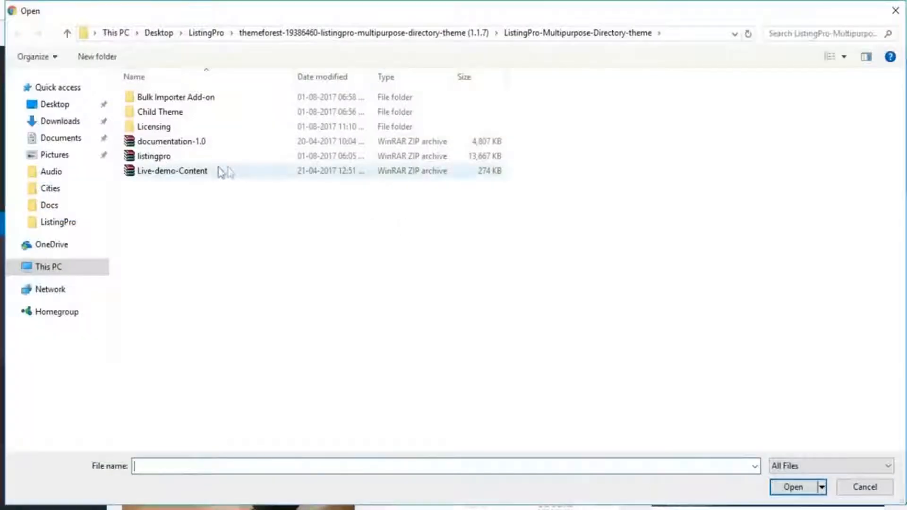
click(171, 158)
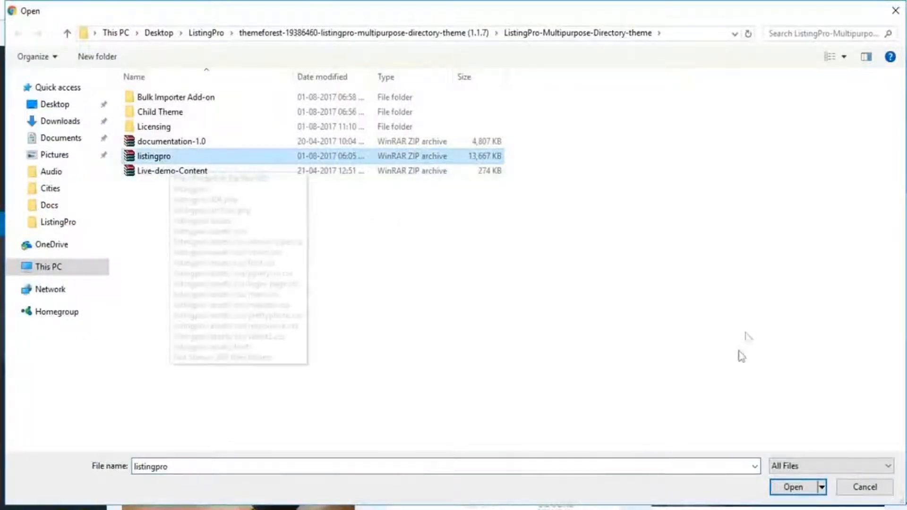
click(790, 487)
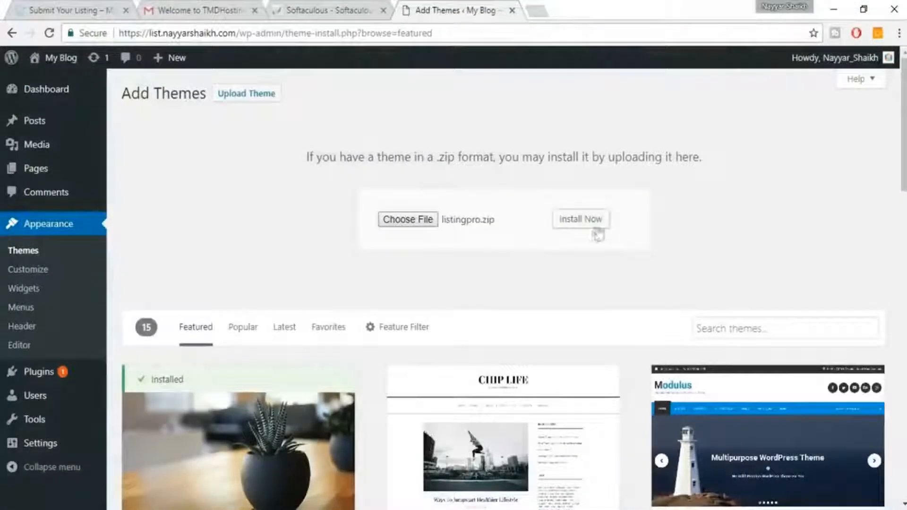
click(595, 227)
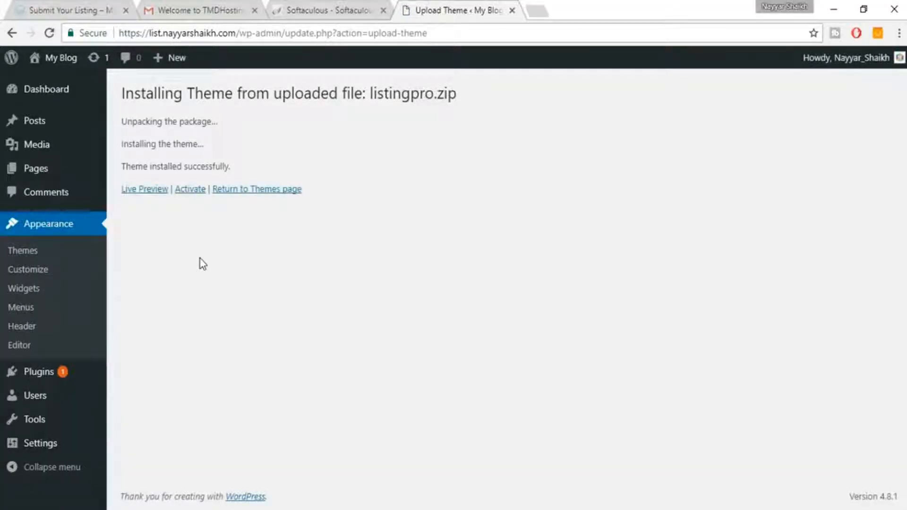
Activate the installed ListingPro theme and close the Softaculous and TMDHosting e-mail tabs.
click(196, 192)
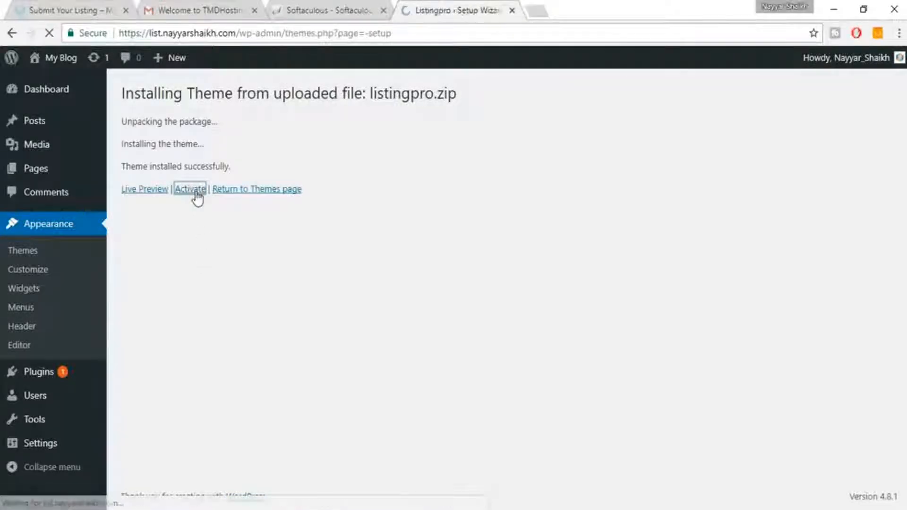
click(329, 15)
click(383, 10)
click(255, 10)
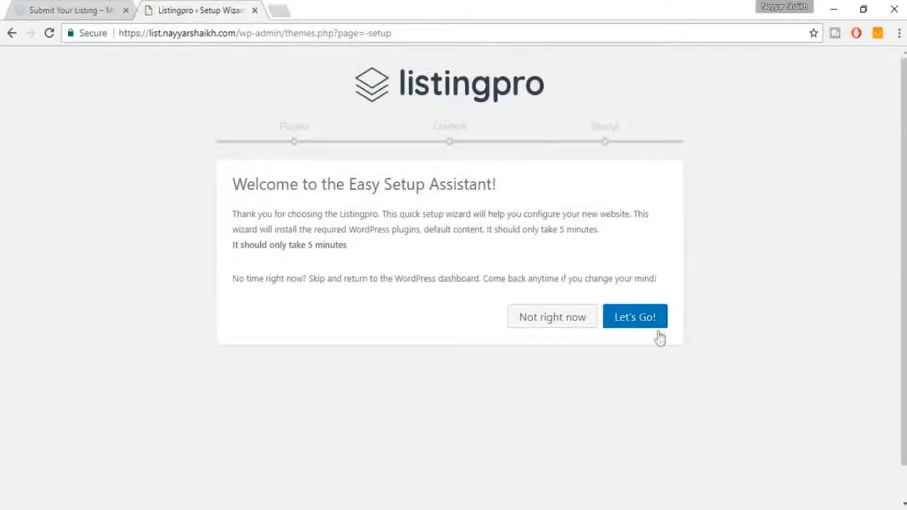
Run the ListingPro setup wizard, installing the required plugins and skipping the dummy content import.
click(645, 317)
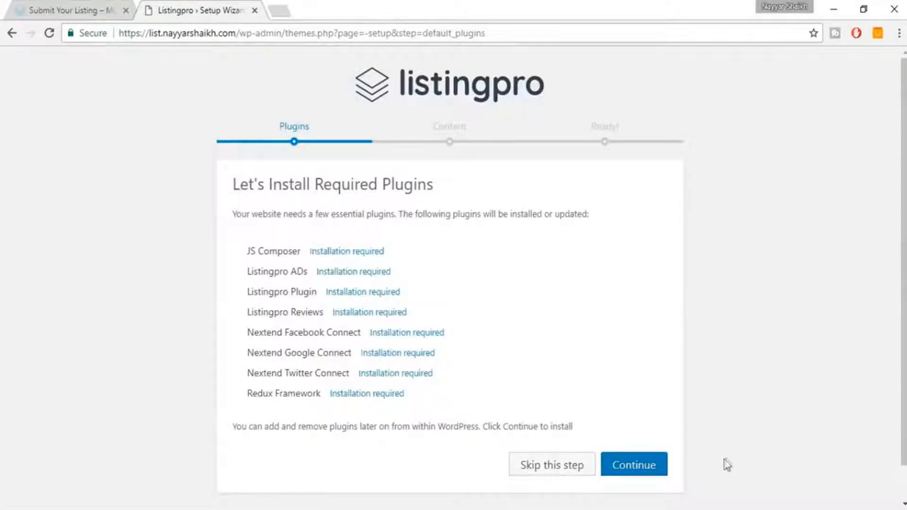
click(656, 470)
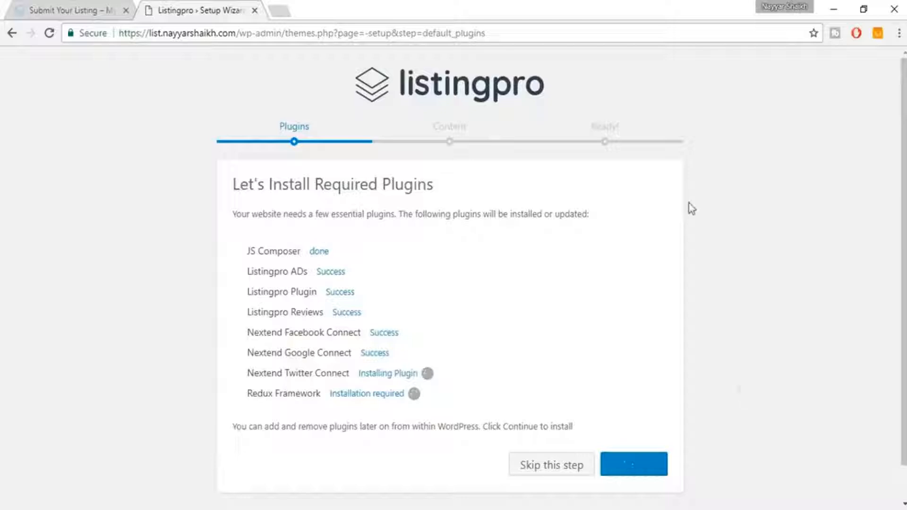
scroll(689, 204, down, 1)
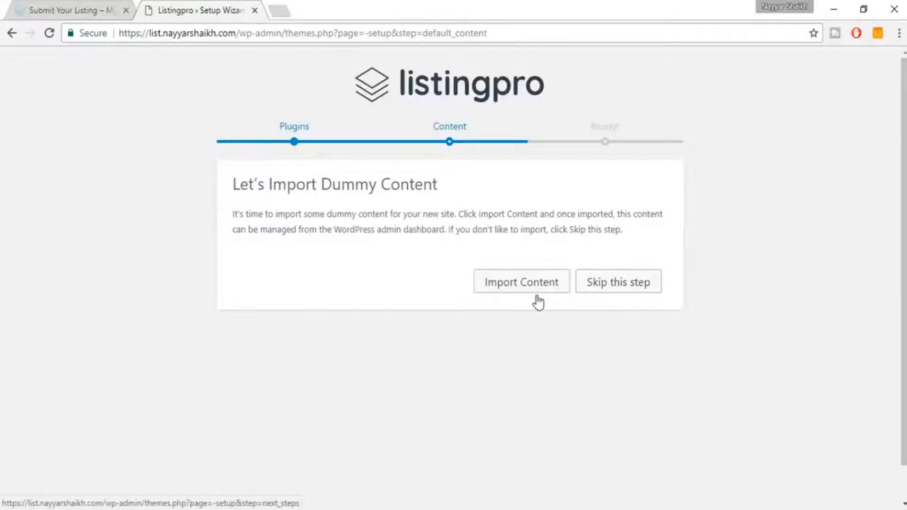
click(619, 293)
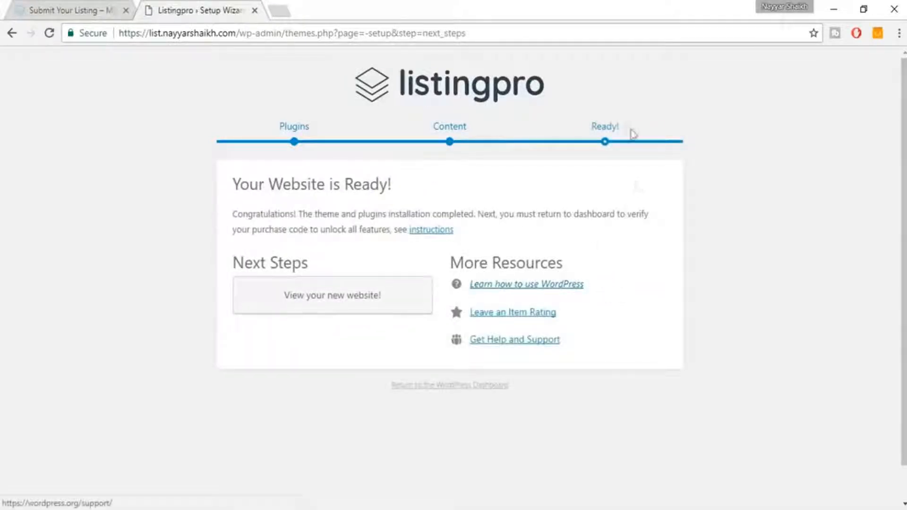
View the new website's home page and compare it with the ListingPro demo in the other tab.
click(319, 308)
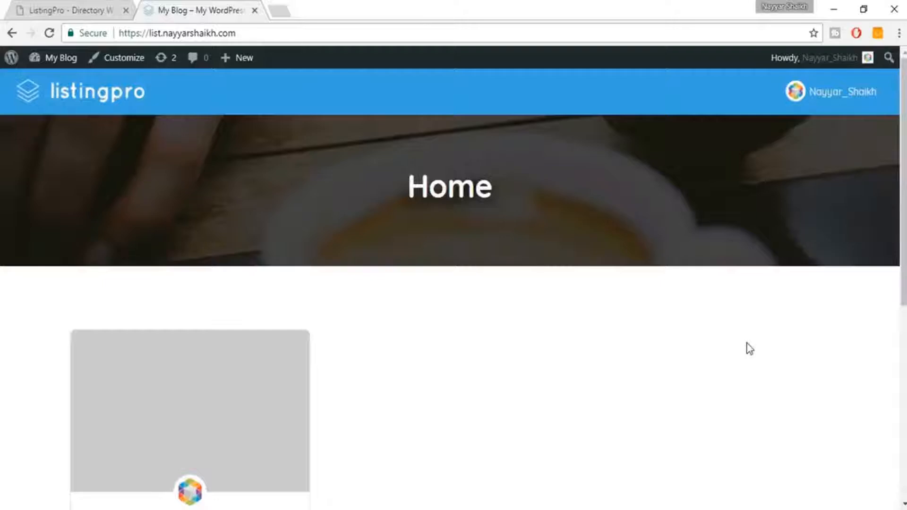
click(78, 10)
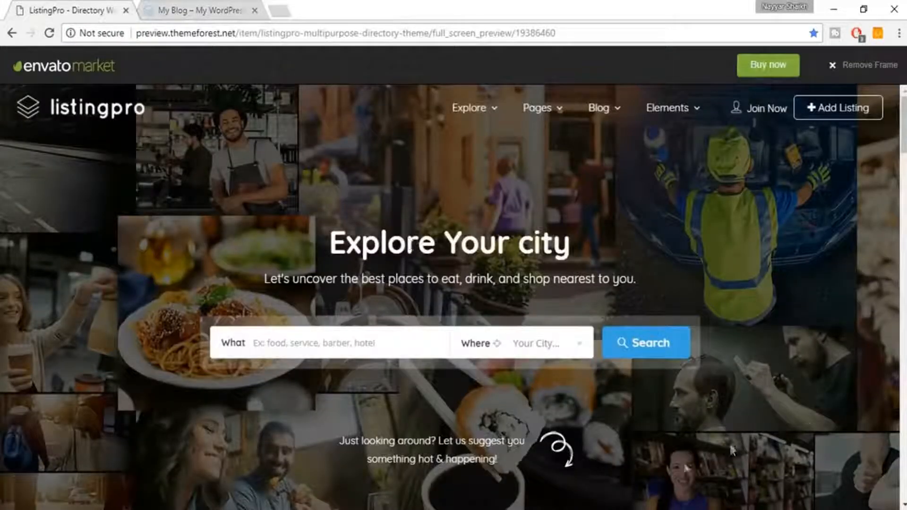
click(203, 11)
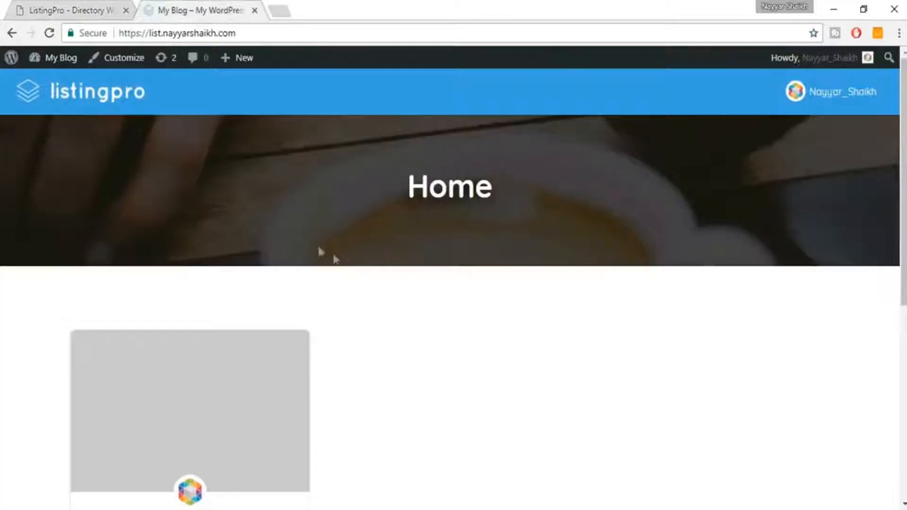
Open the site's WordPress dashboard and check the licence status under Activate Listingpro.
mouse_move(57, 70)
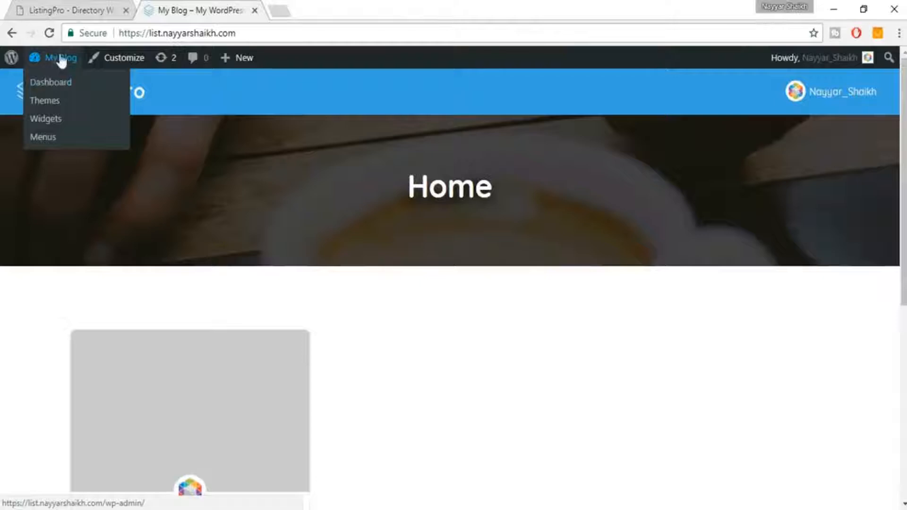
click(62, 83)
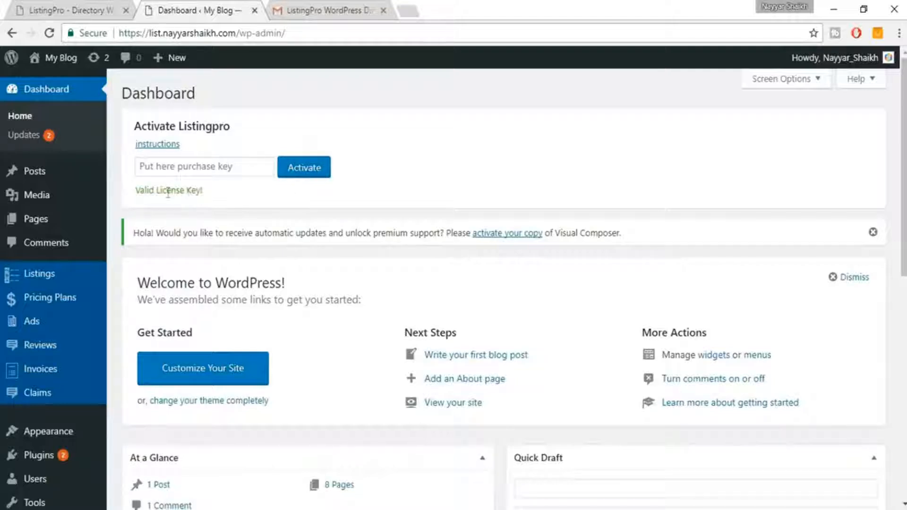
drag(137, 190, 203, 191)
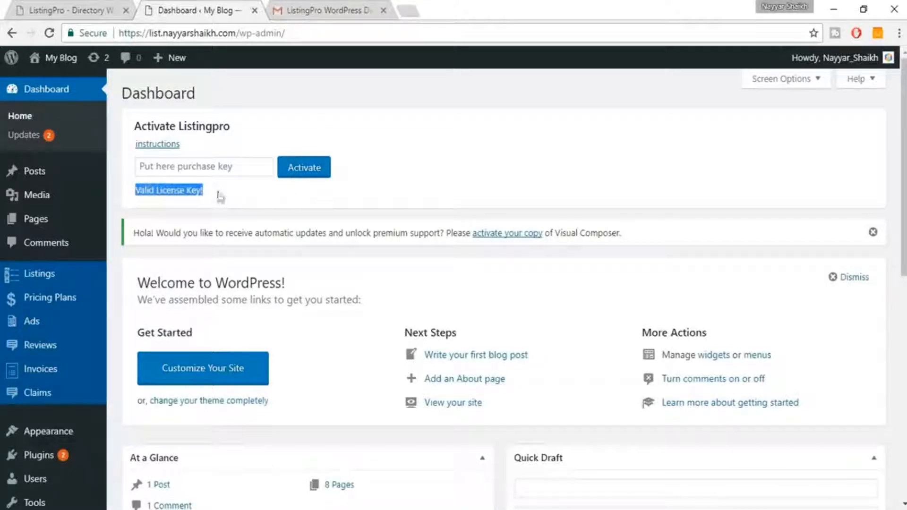
click(227, 198)
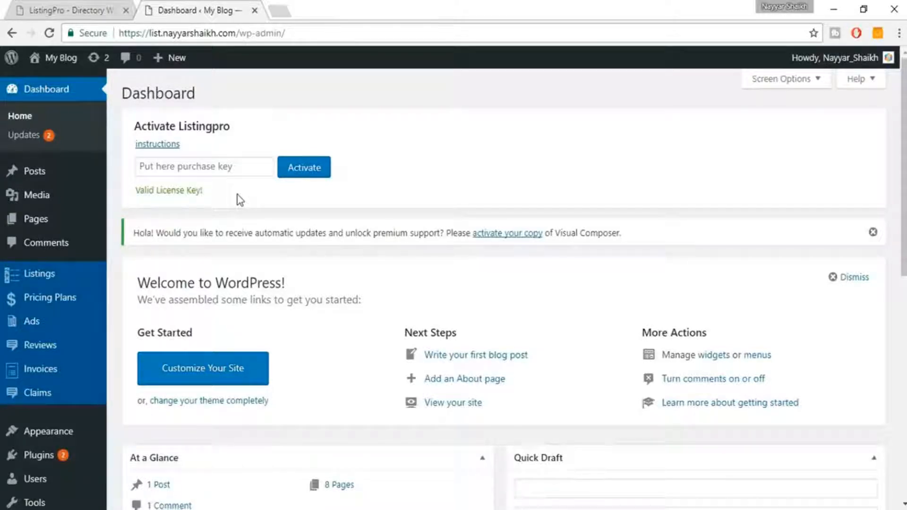
Add a new page titled "Home Page" and publish it.
mouse_move(21, 224)
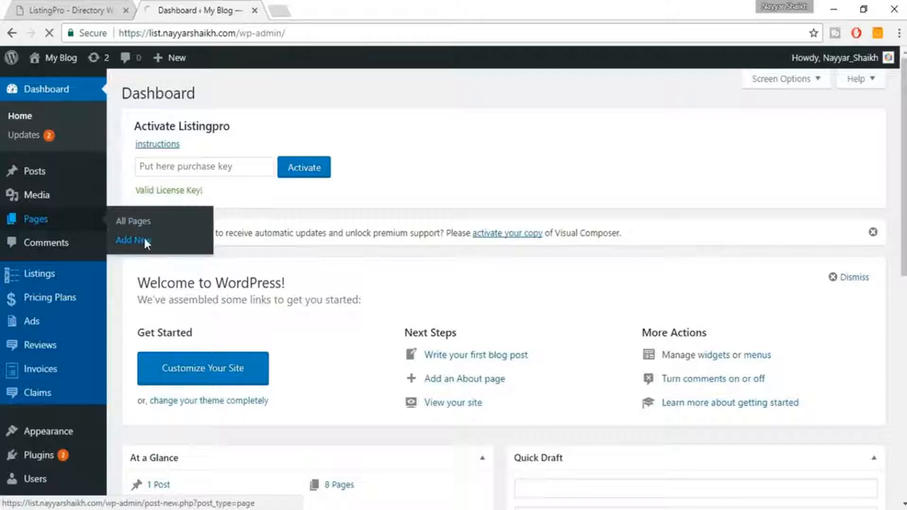
click(145, 241)
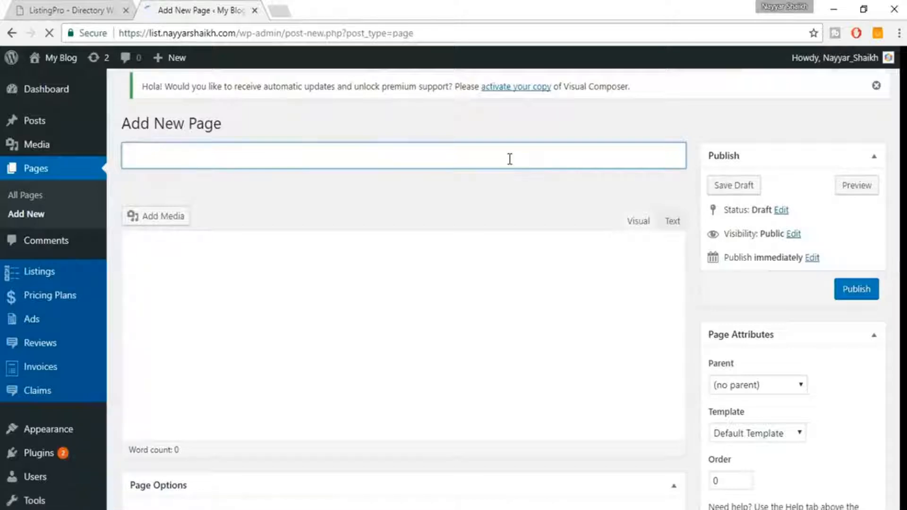
text(Home Page)
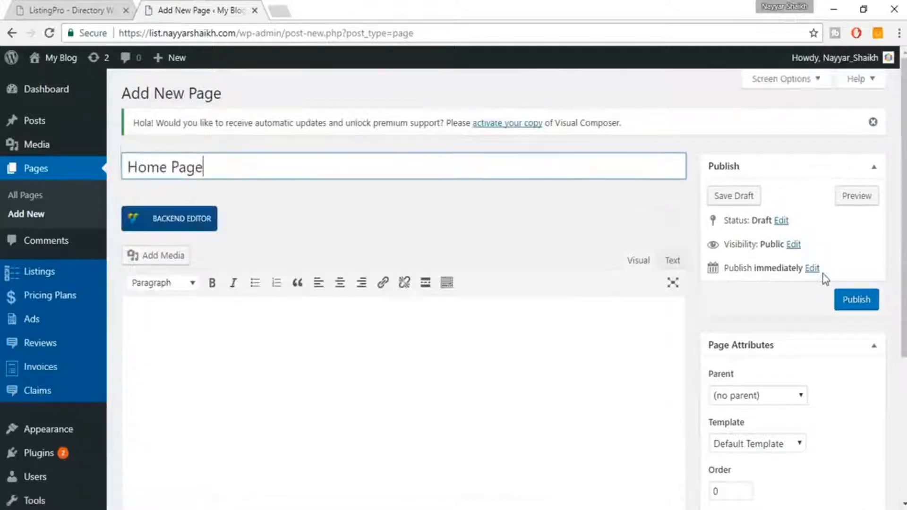
scroll(825, 279, down, 1)
click(862, 237)
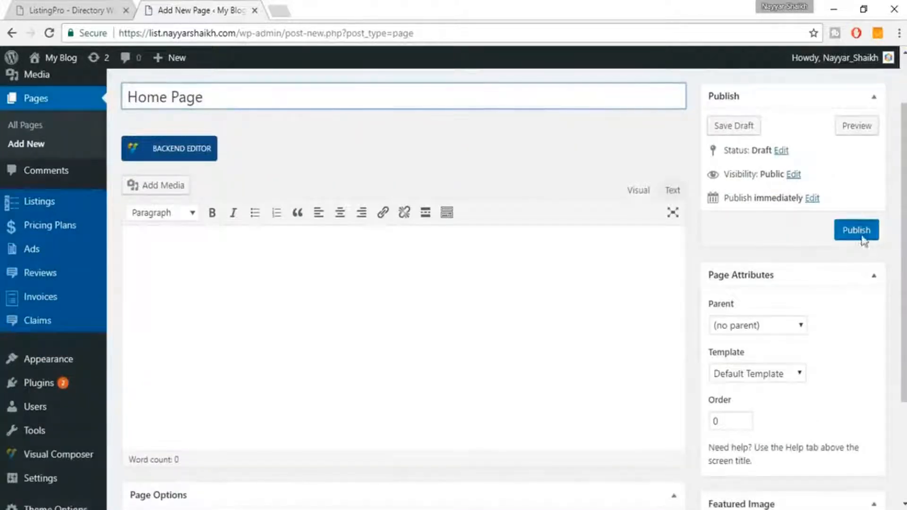
Open the live site in a new browser tab and start customizing it.
mouse_move(73, 65)
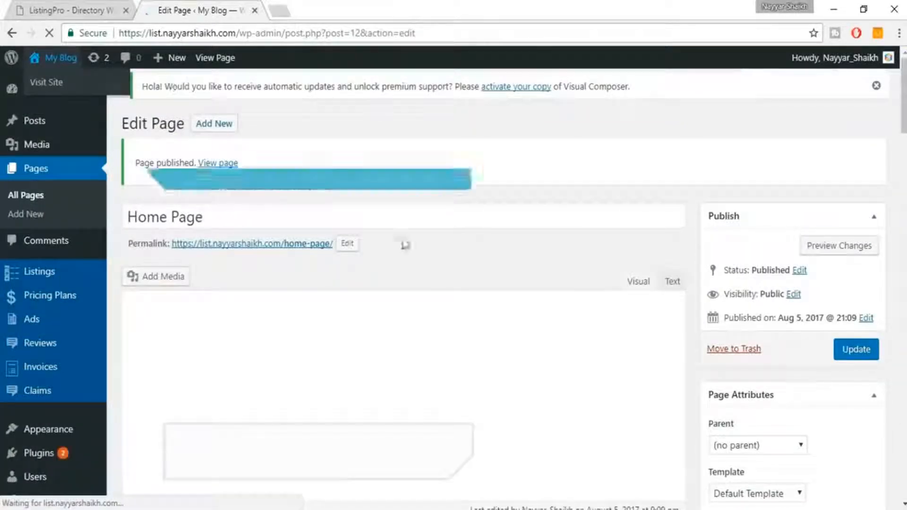
right_click(61, 87)
click(73, 94)
click(320, 11)
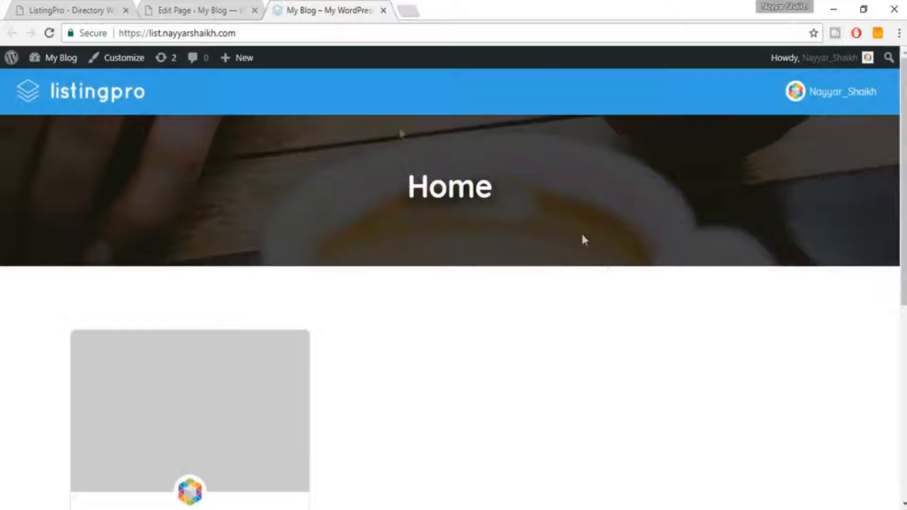
click(122, 60)
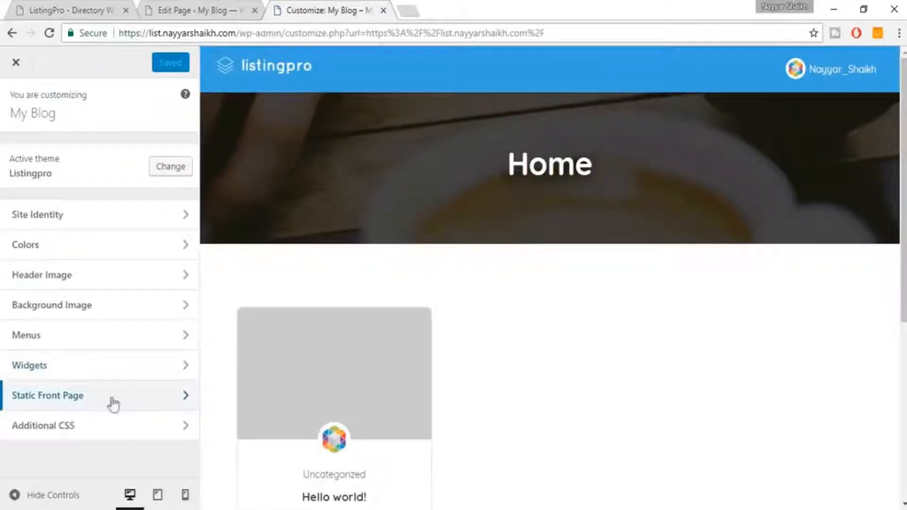
Set the front page to a static page using "Home Page", publish the change and close the customizer.
click(112, 403)
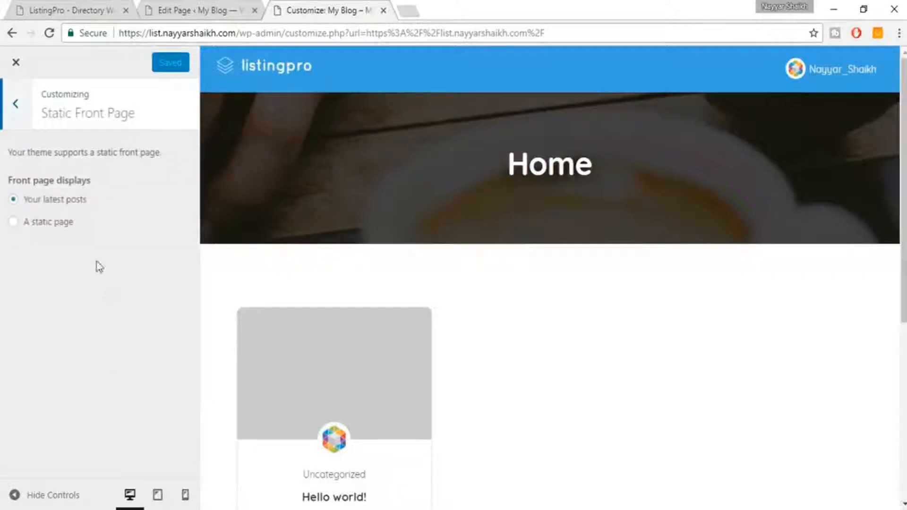
click(63, 224)
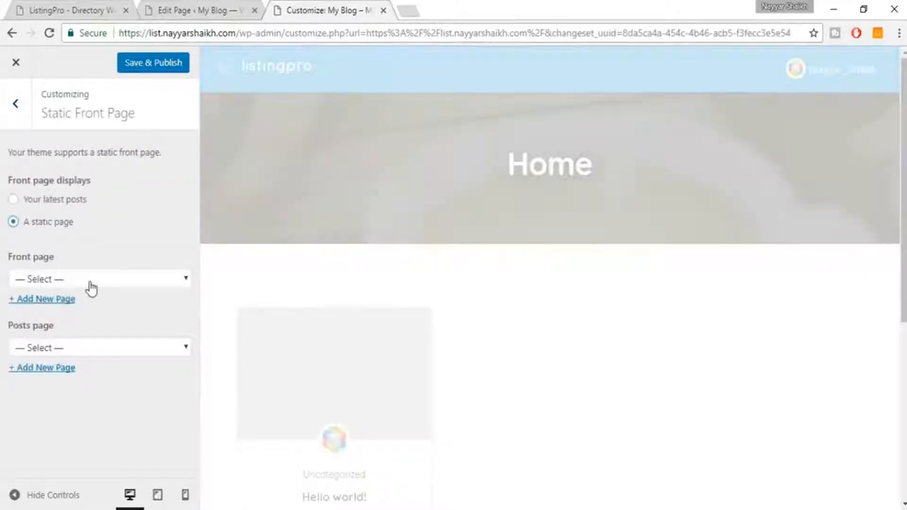
click(57, 278)
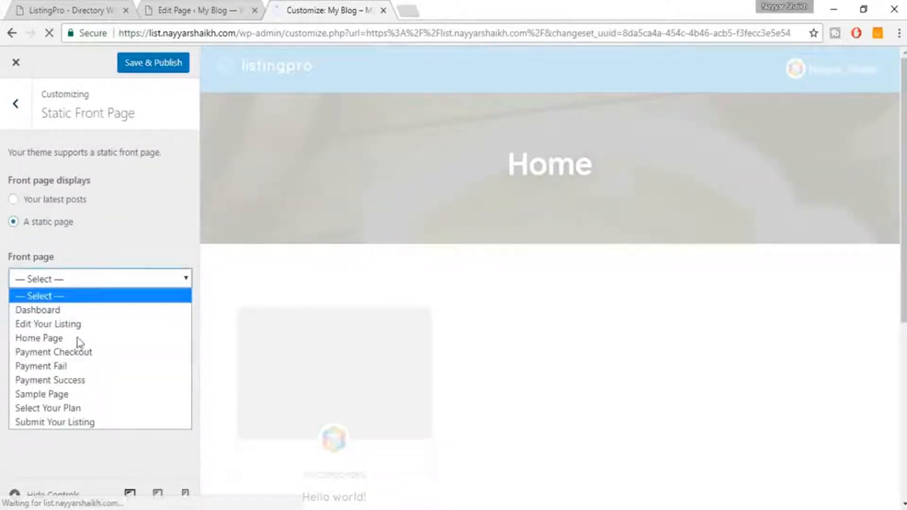
click(64, 338)
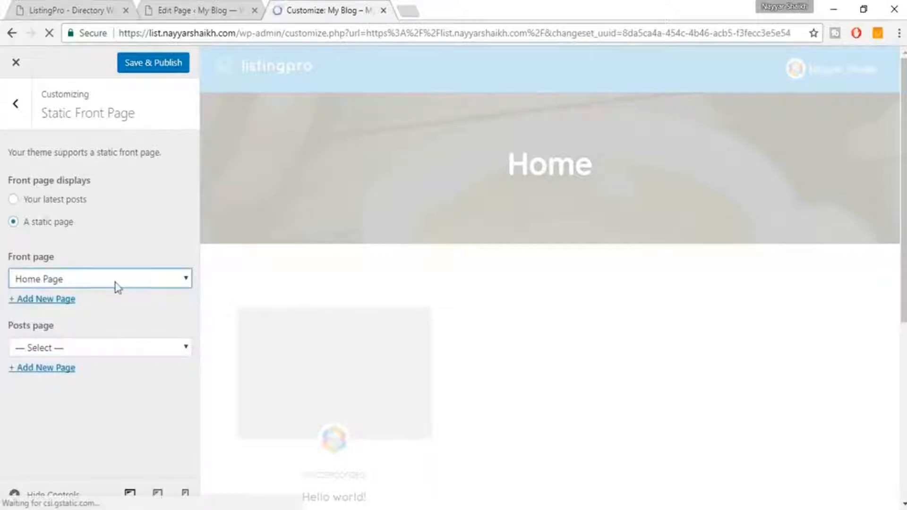
click(115, 283)
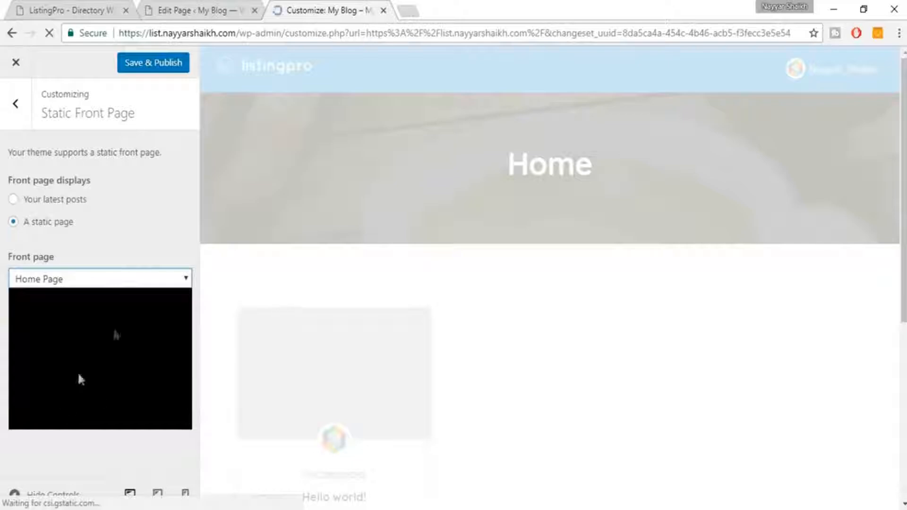
click(175, 223)
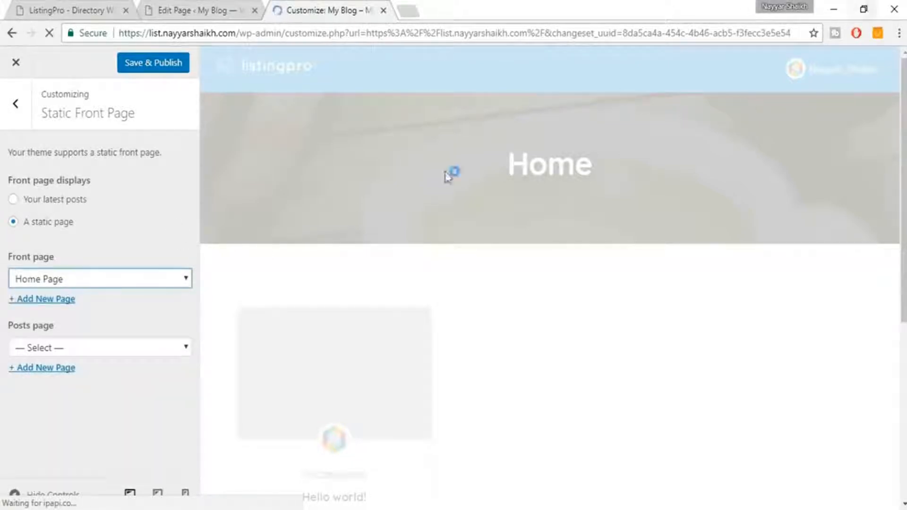
click(180, 279)
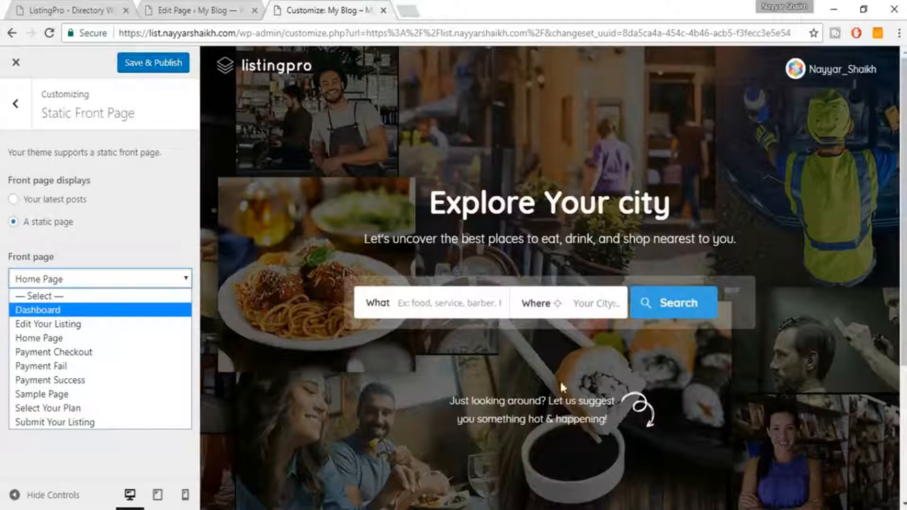
click(215, 235)
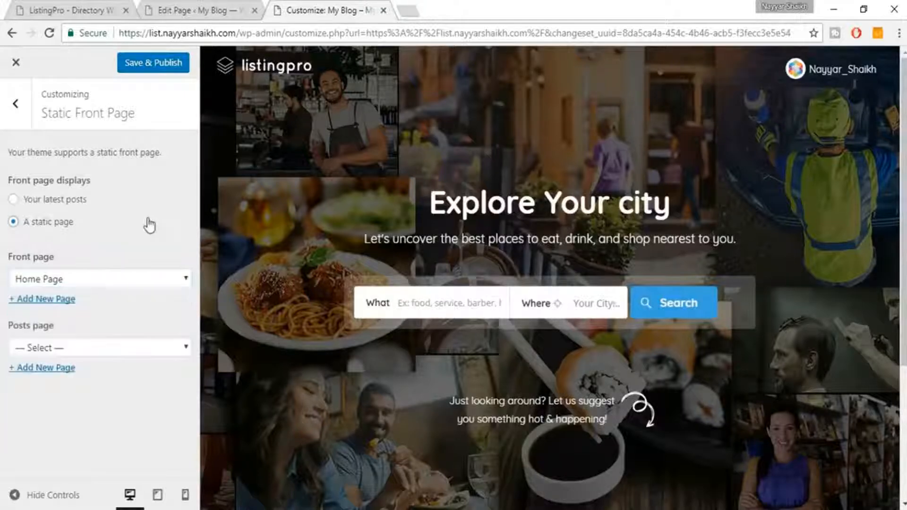
click(156, 67)
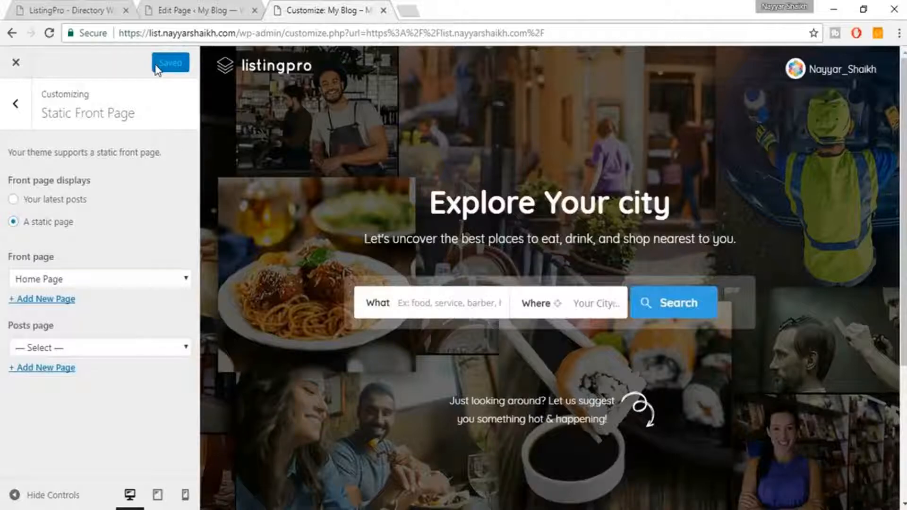
click(16, 69)
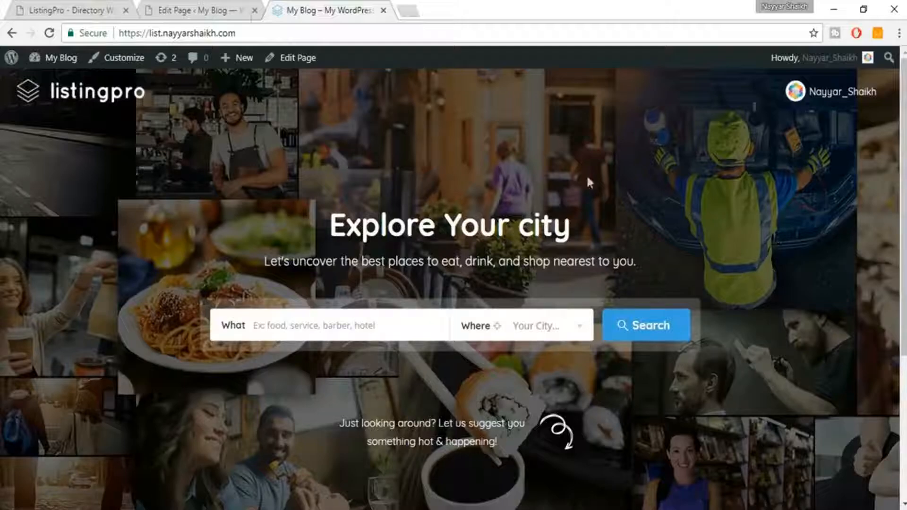
Look over the ListingPro demo's home page to compare it with the new front page.
click(110, 7)
scroll(390, 261, down, 15)
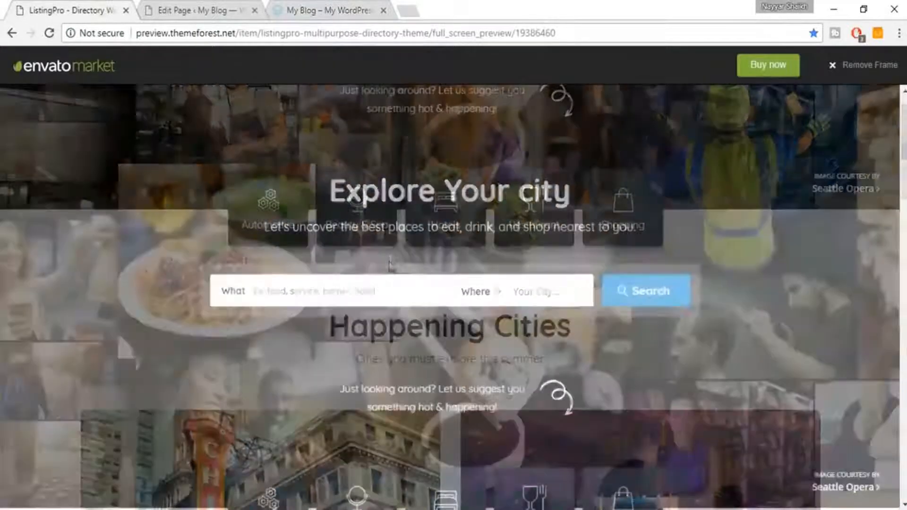
scroll(566, 326, up, 15)
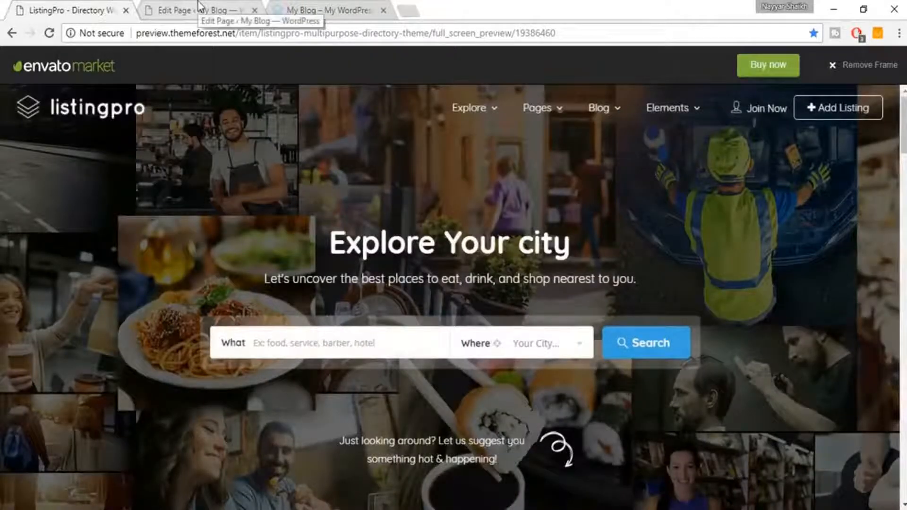
Open the listing categories in the WordPress admin and enter "Hotels" as the new category's name.
click(198, 8)
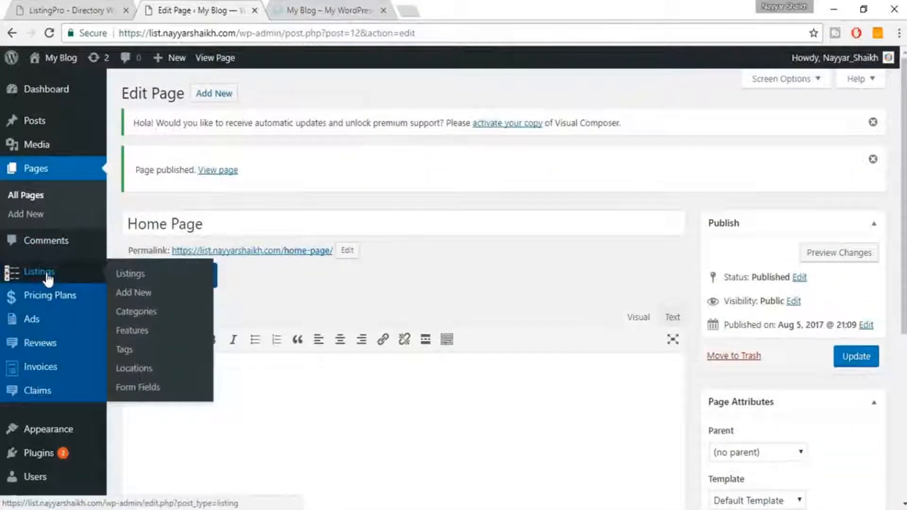
scroll(47, 279, down, 2)
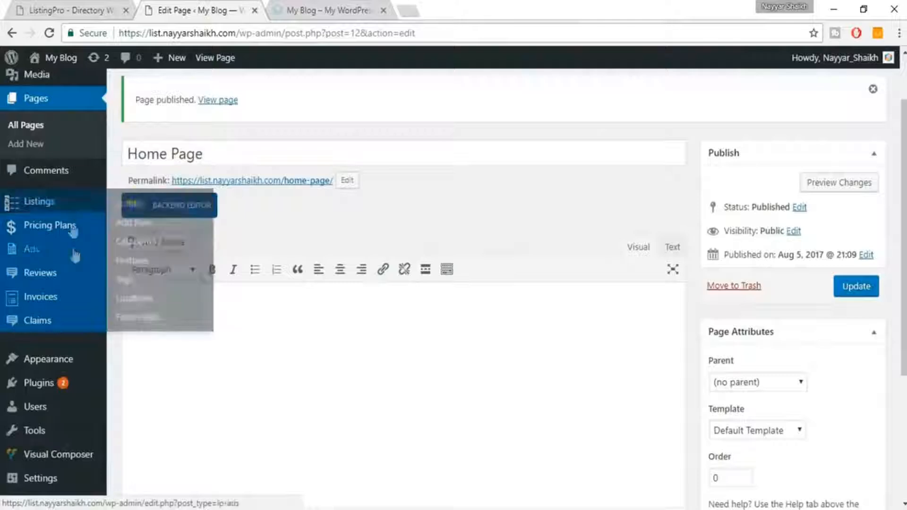
mouse_move(66, 208)
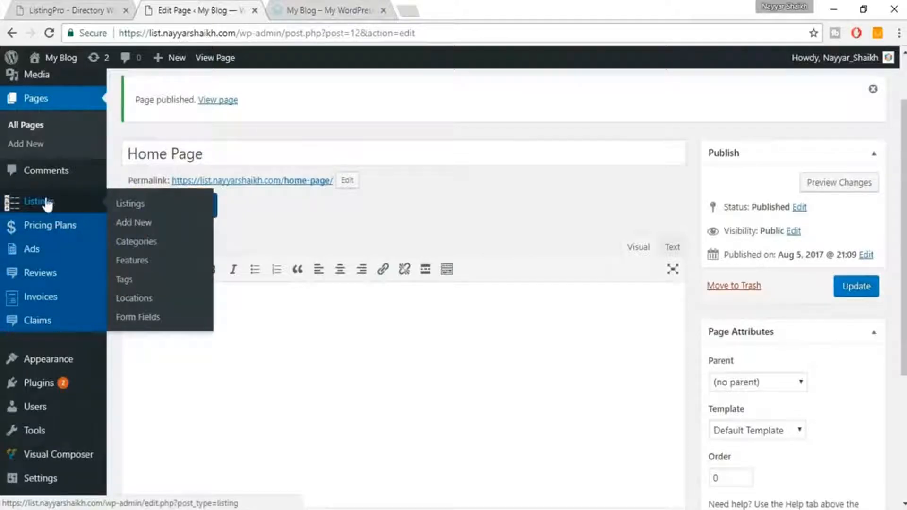
click(142, 242)
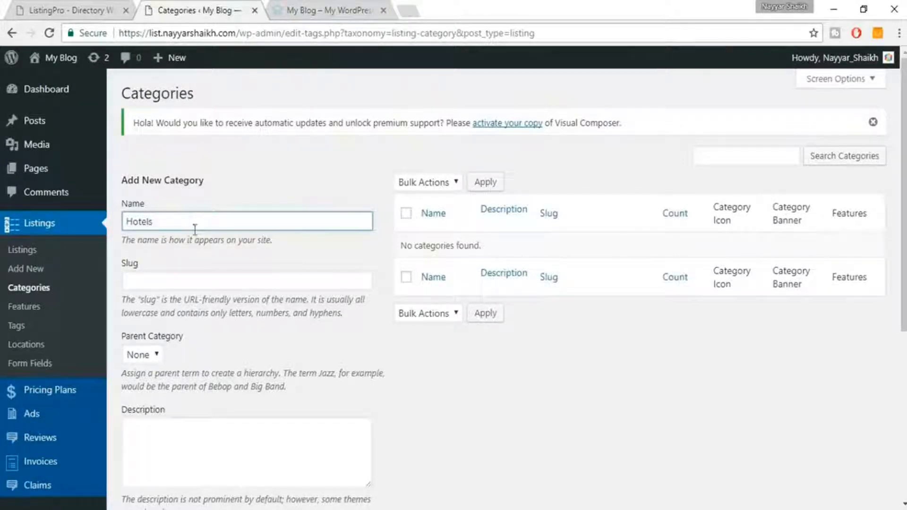
scroll(195, 230, down, 3)
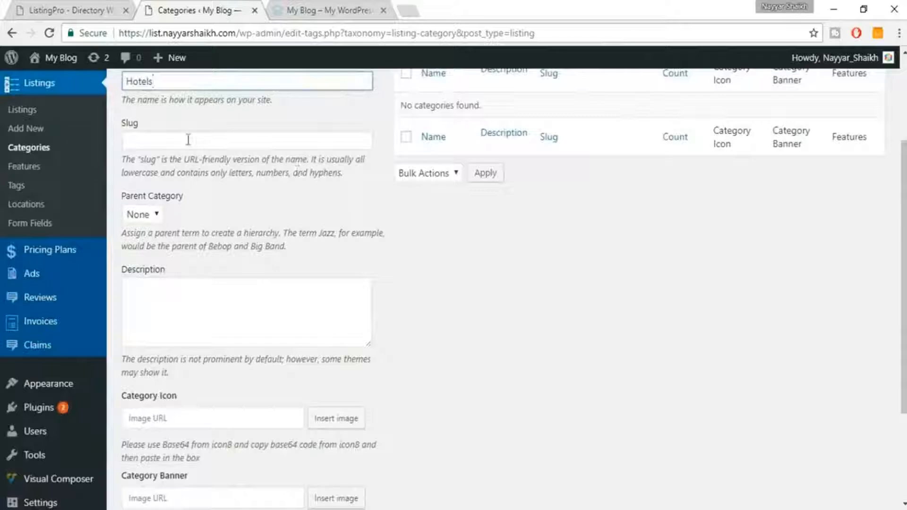
scroll(411, 289, down, 3)
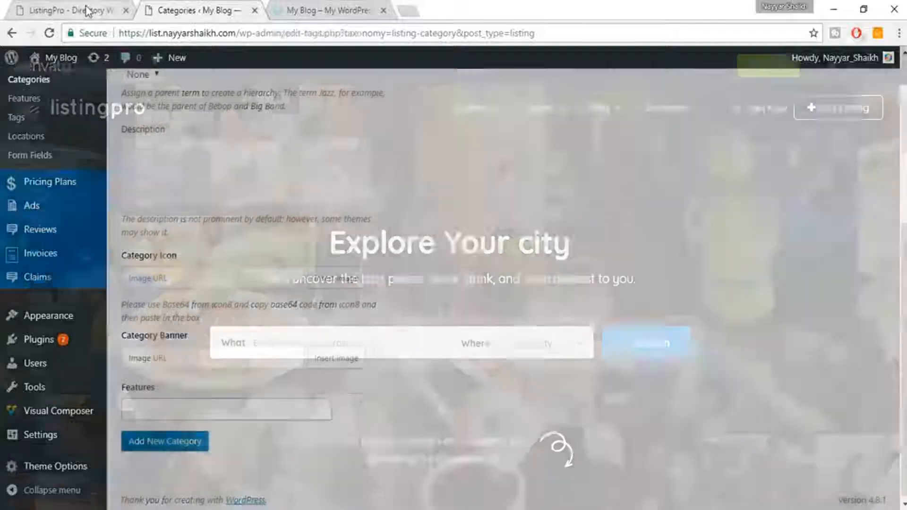
Examine how categories and their icons appear in the ListingPro demo's search suggestions and tiles, and return to the category form.
click(81, 10)
click(326, 334)
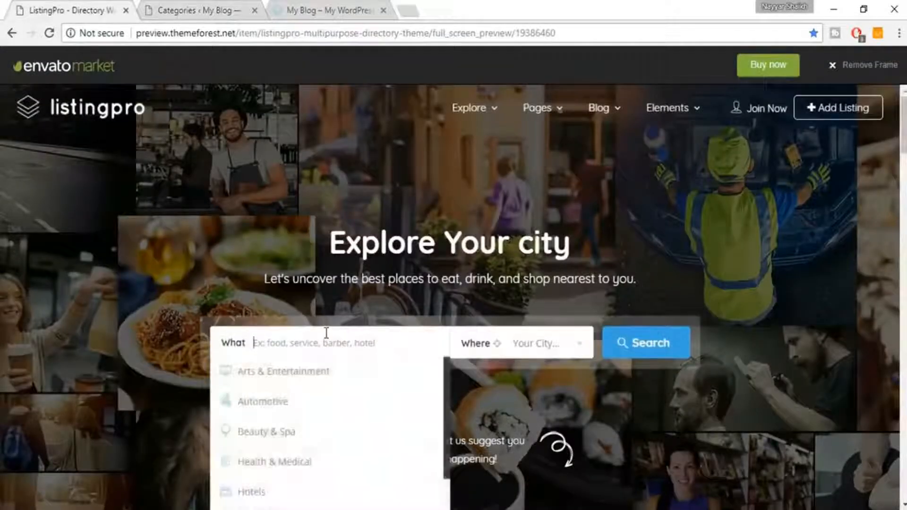
scroll(324, 336, down, 1)
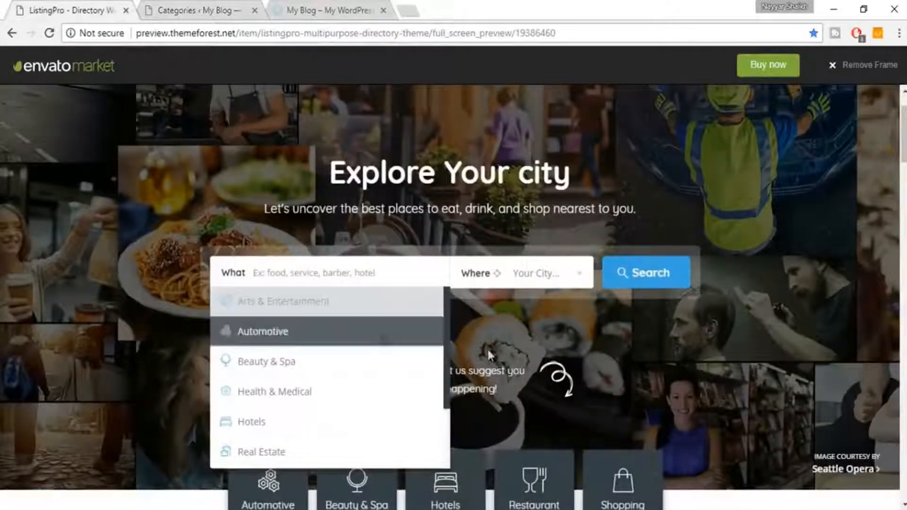
click(730, 382)
scroll(731, 383, down, 3)
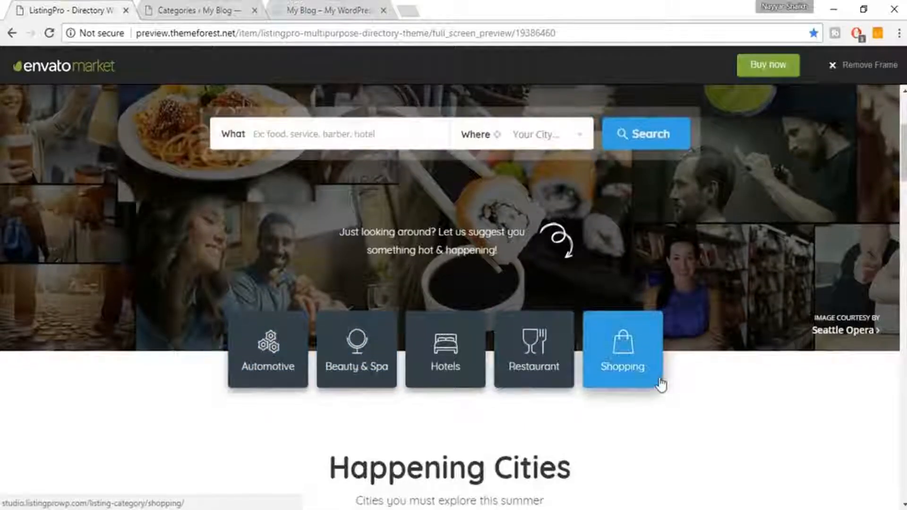
scroll(658, 385, up, 3)
click(194, 10)
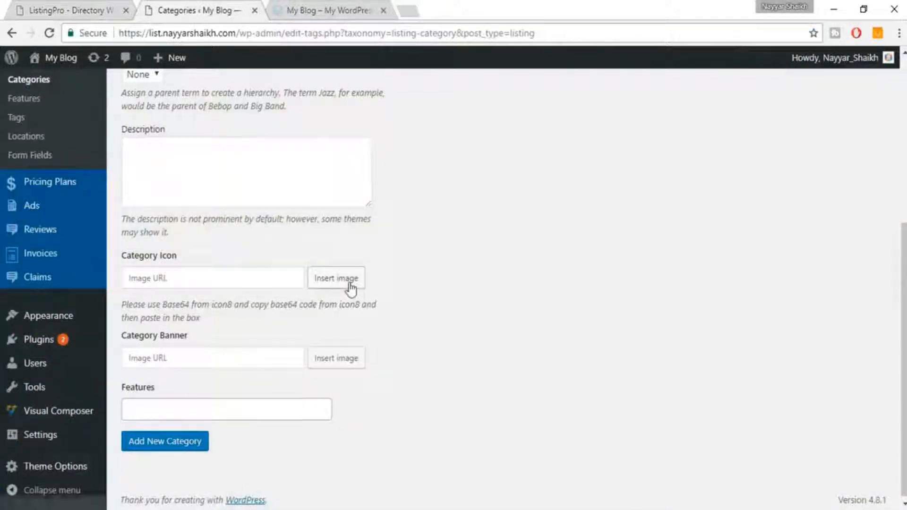
Open bloggdude.com in a new browser tab.
click(412, 8)
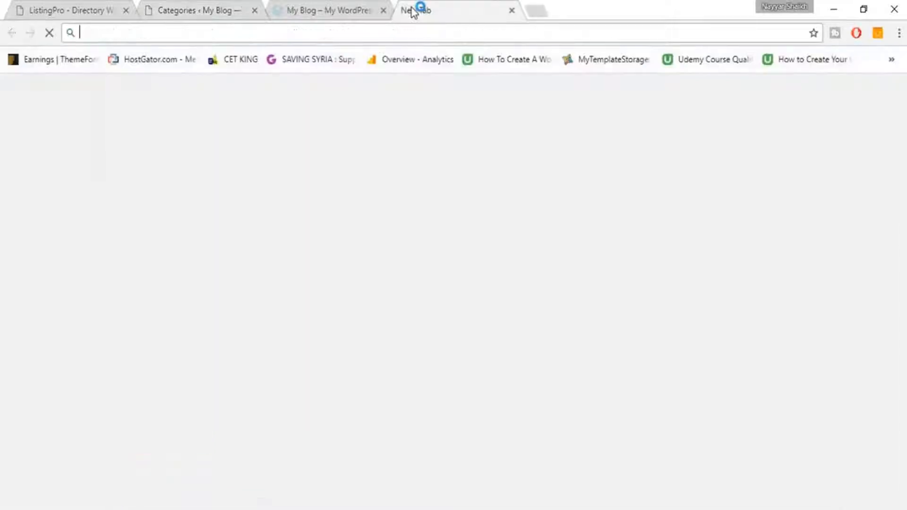
text(bloggdude.com)
key(Return)
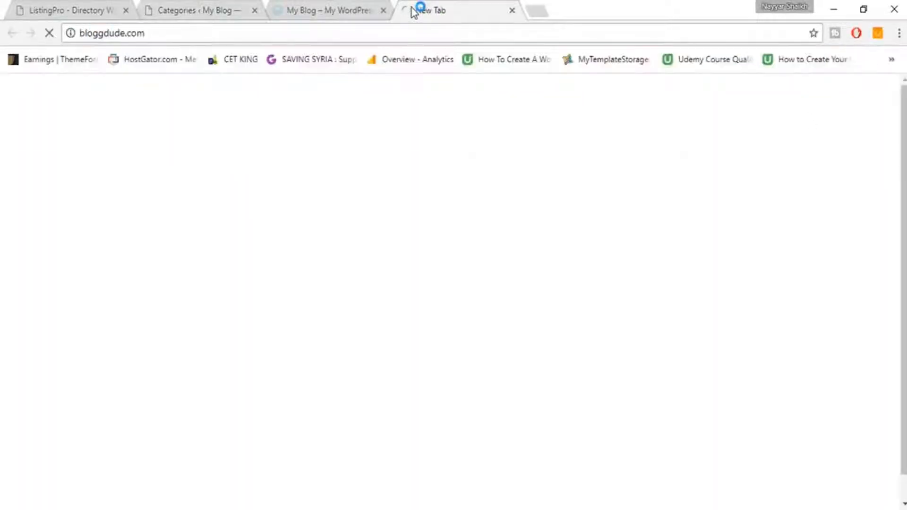
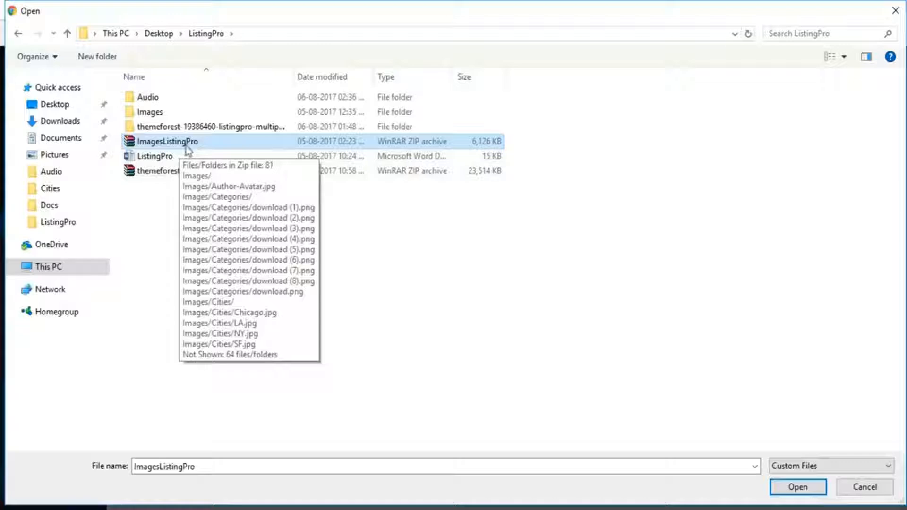
Upload the bed image "download (8)" from the Images > Categories folder and insert it as the new category's icon.
double_click(164, 113)
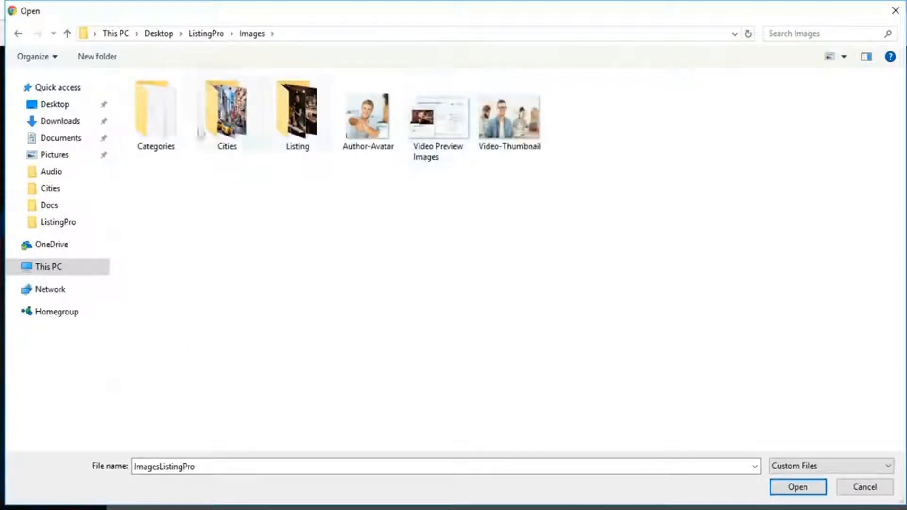
double_click(149, 125)
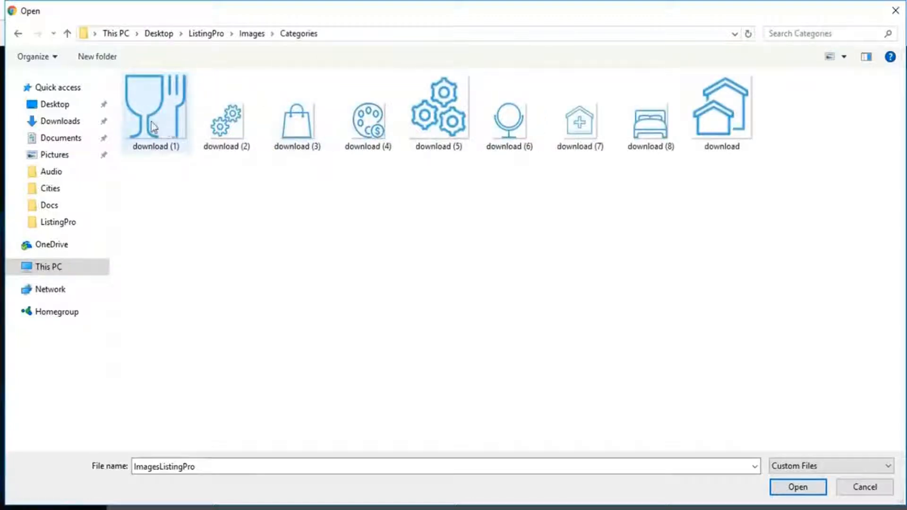
click(185, 115)
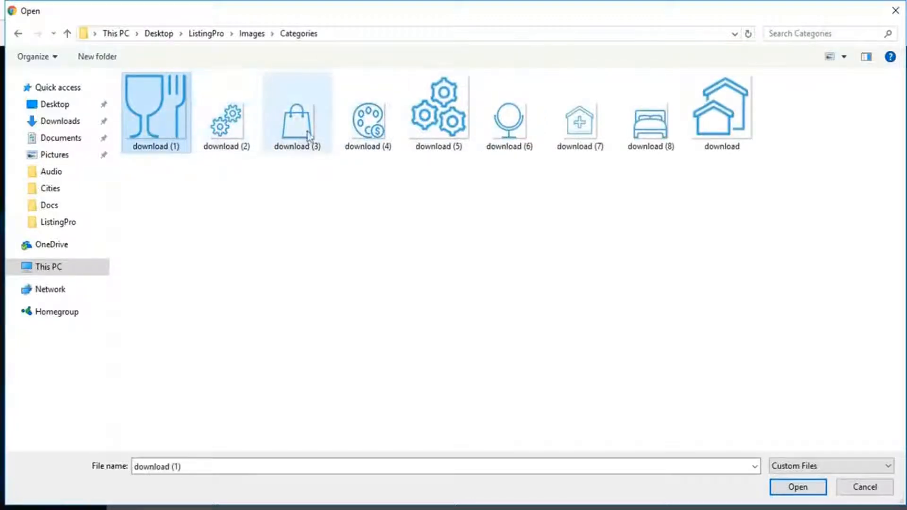
click(646, 135)
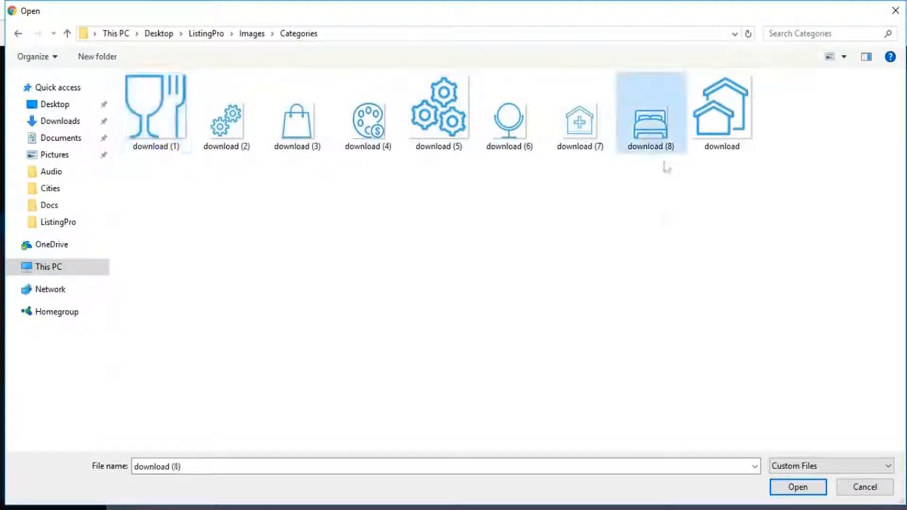
click(800, 489)
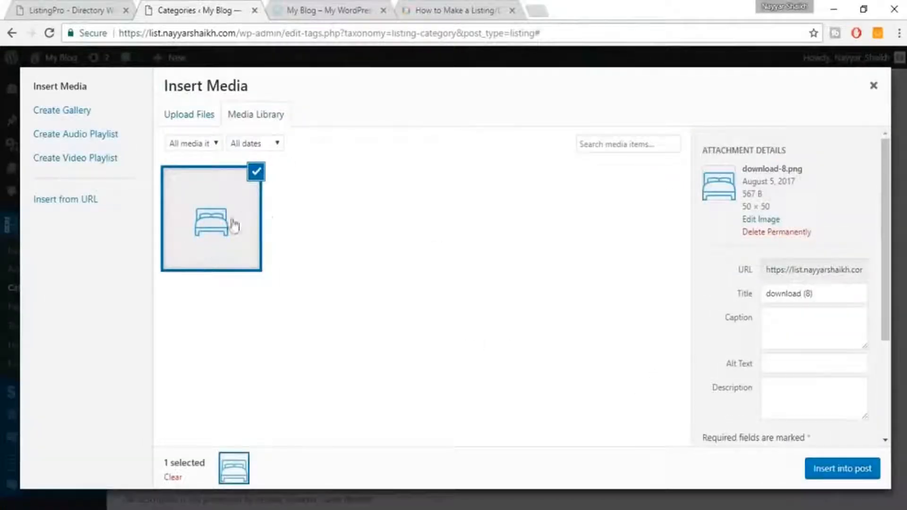
click(832, 482)
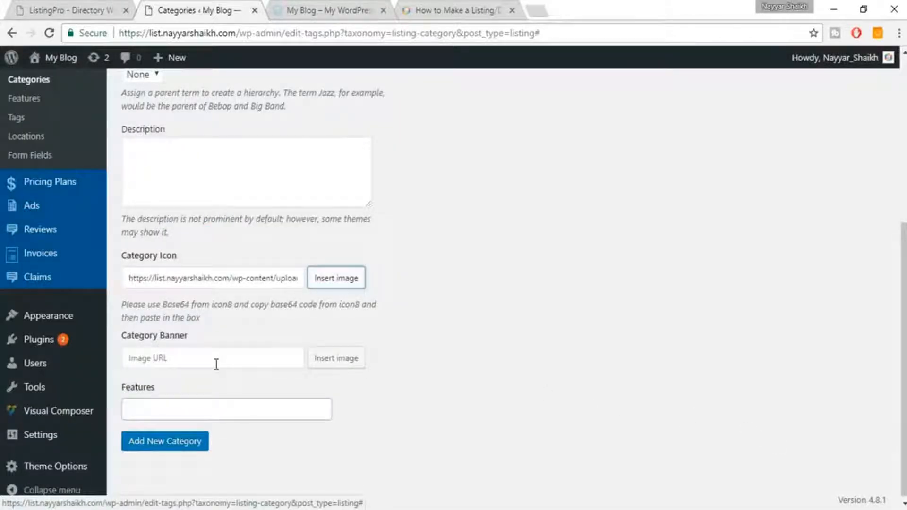
Check the available features without assigning any and add the Hotels category.
click(294, 402)
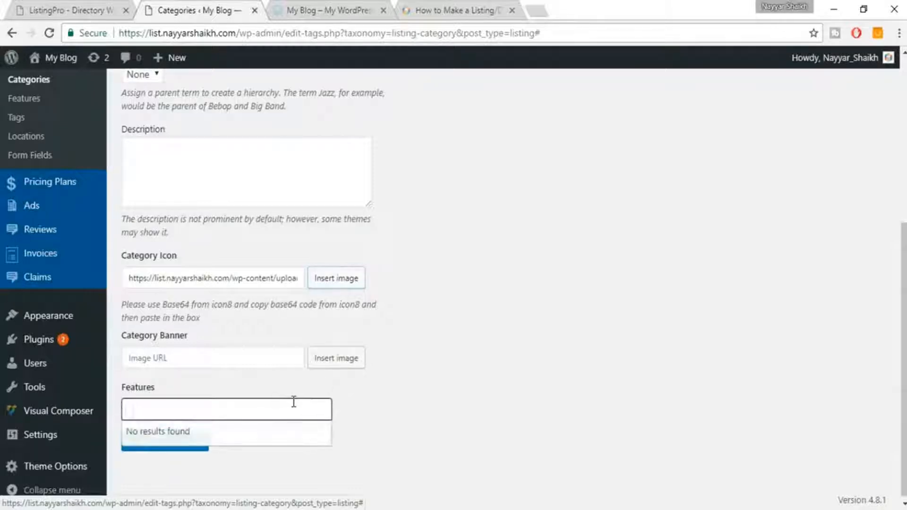
click(426, 419)
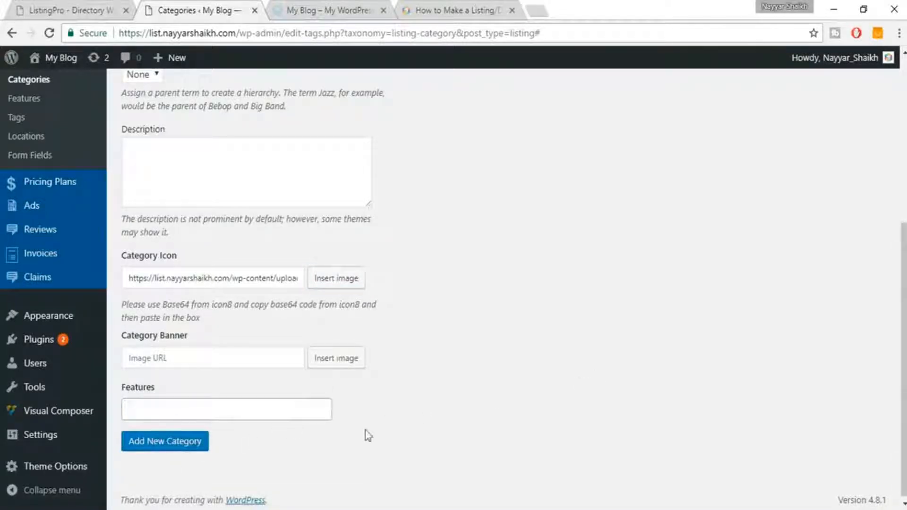
click(174, 444)
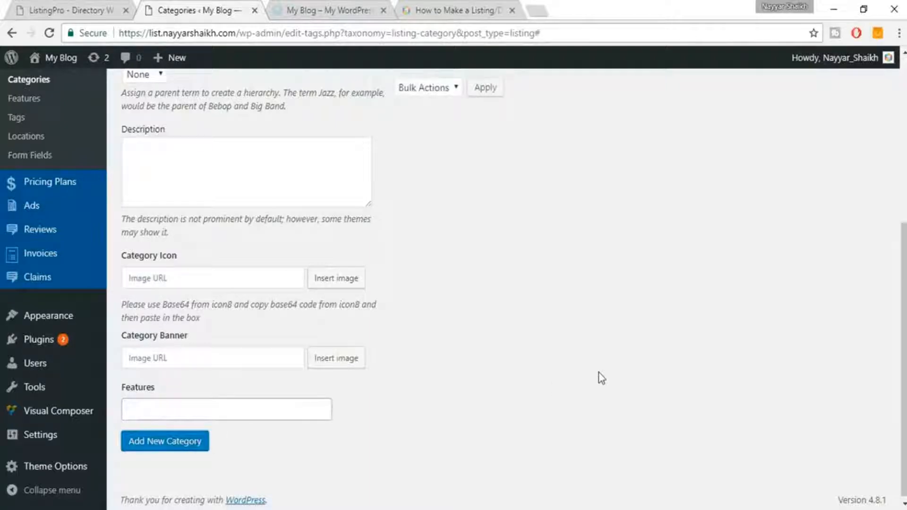
scroll(600, 377, up, 6)
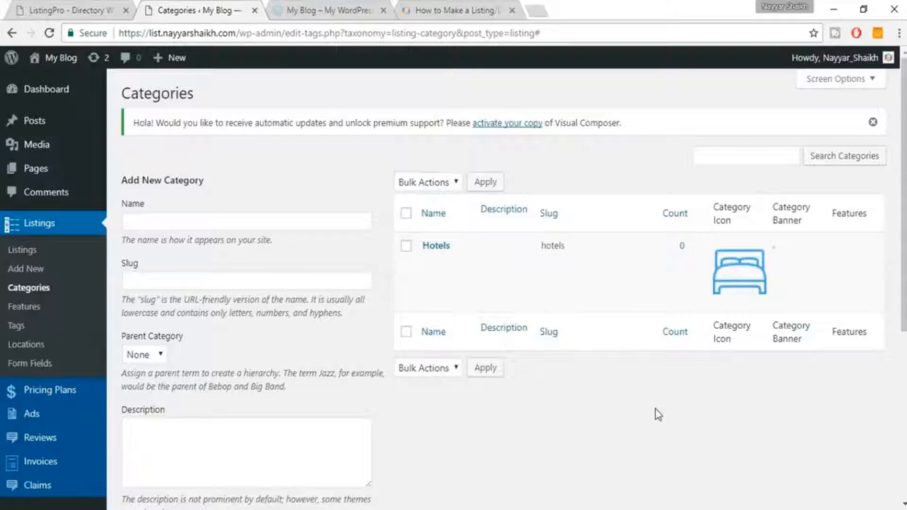
Open the listing features and enter "Car Parking" as the new feature's name.
scroll(655, 409, down, 2)
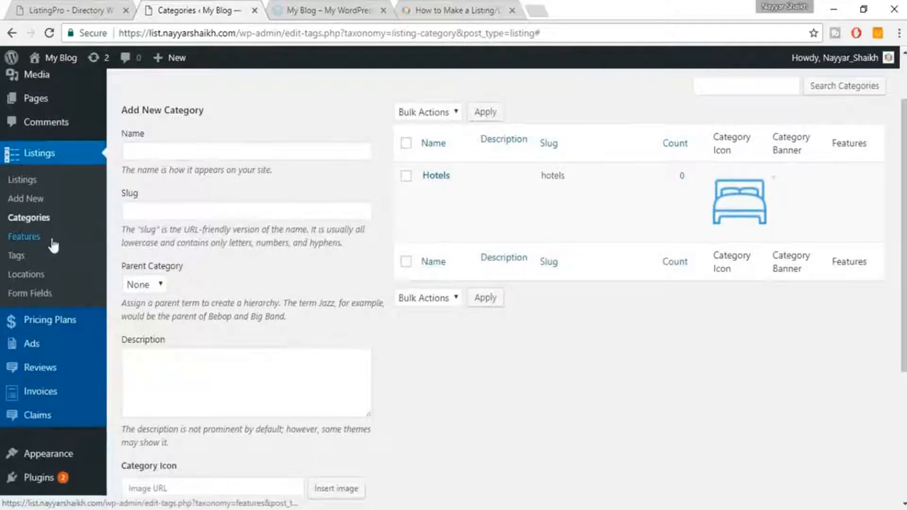
click(46, 239)
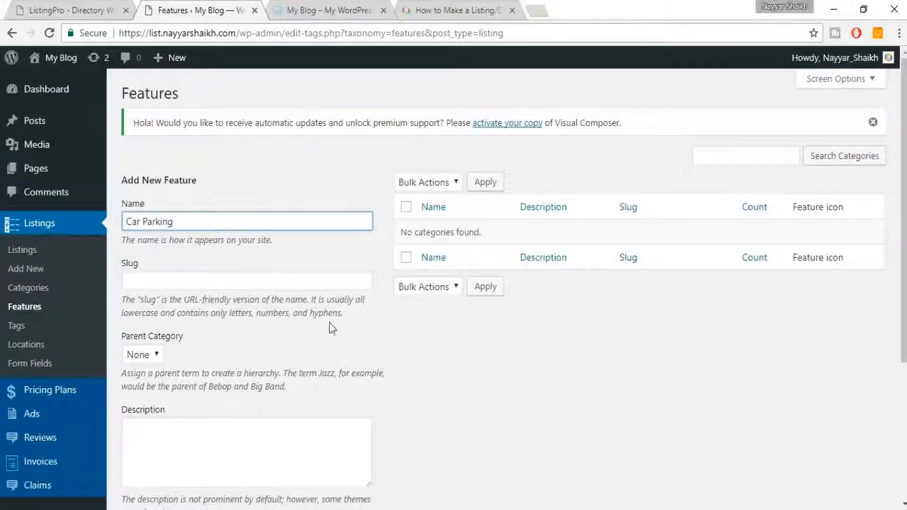
Open the Font Awesome icons page linked in the feature icon instructions in a new browser tab.
scroll(331, 326, down, 3)
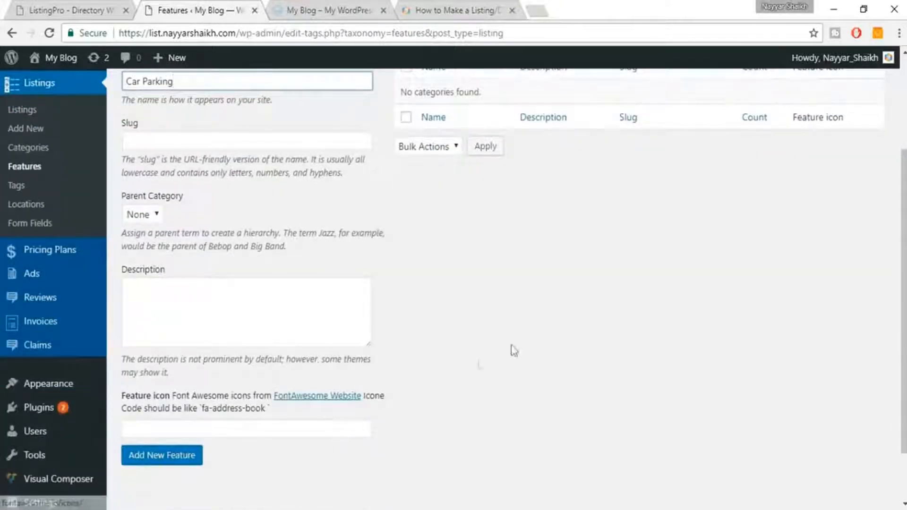
scroll(454, 309, down, 2)
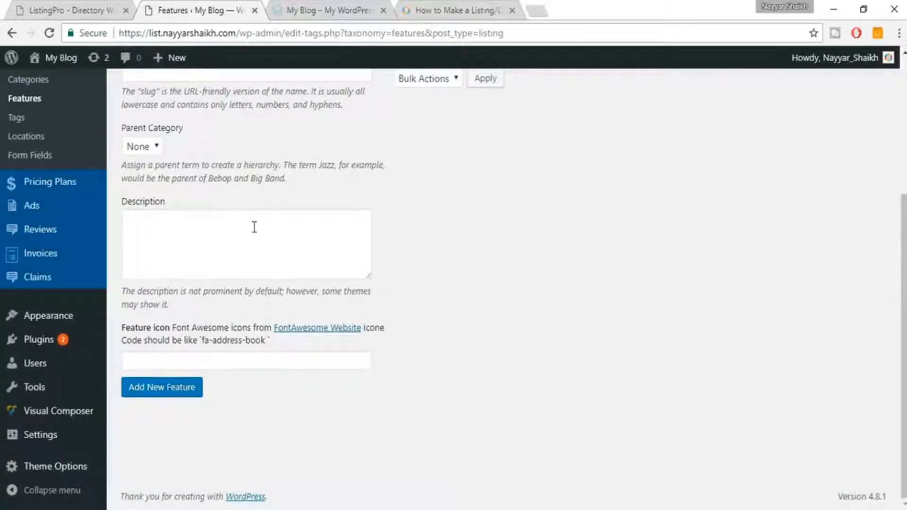
right_click(323, 331)
click(342, 342)
click(371, 8)
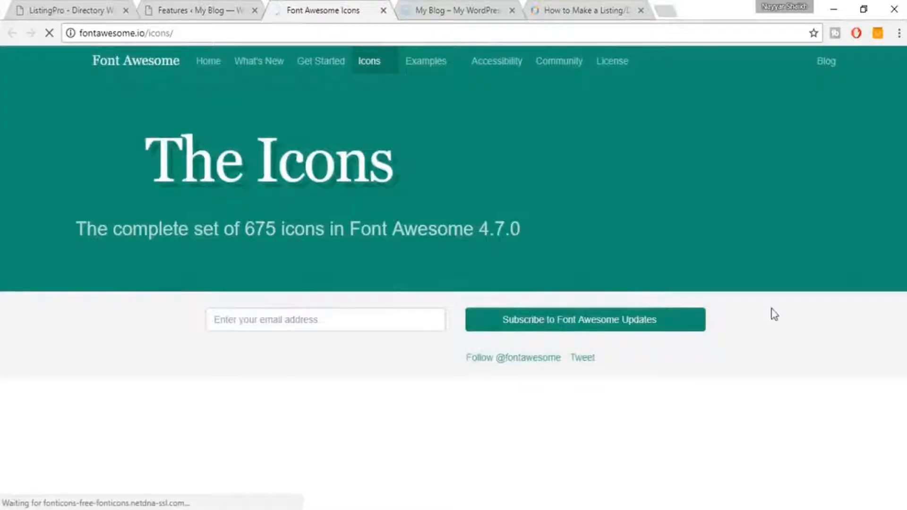
click(197, 14)
click(331, 328)
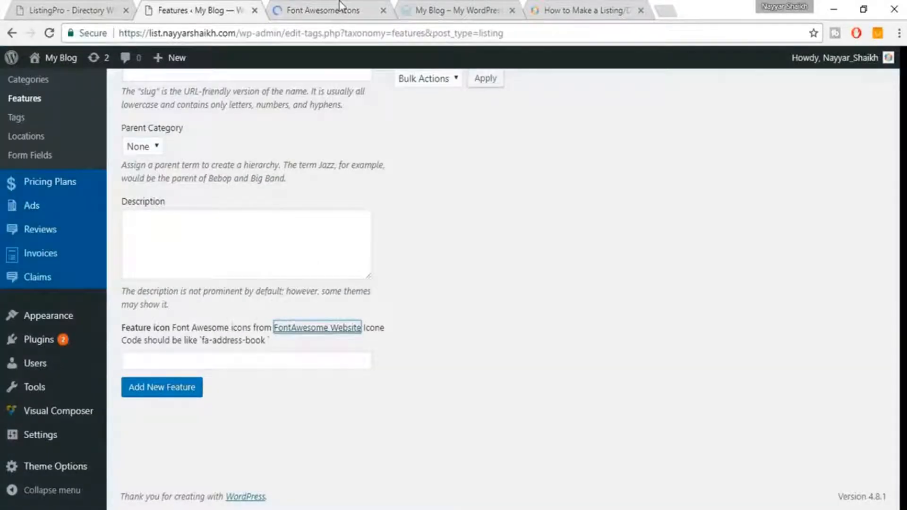
scroll(712, 327, down, 9)
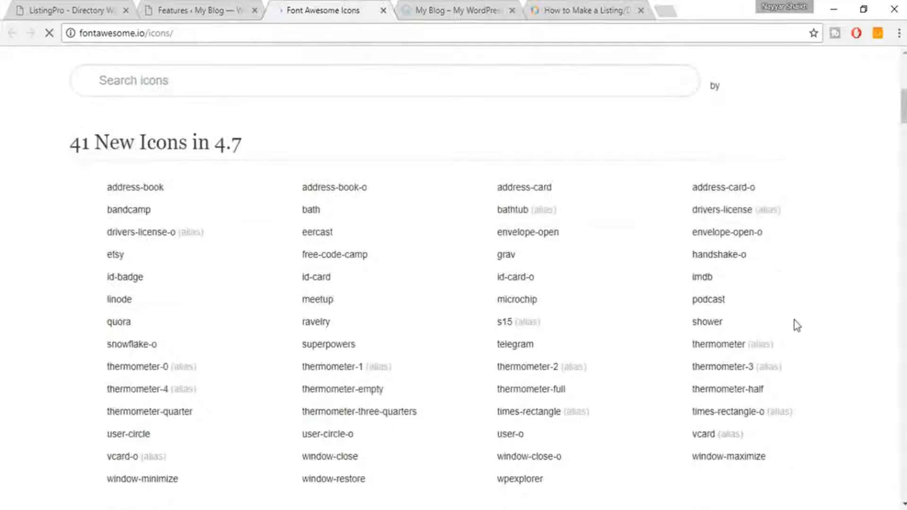
click(211, 10)
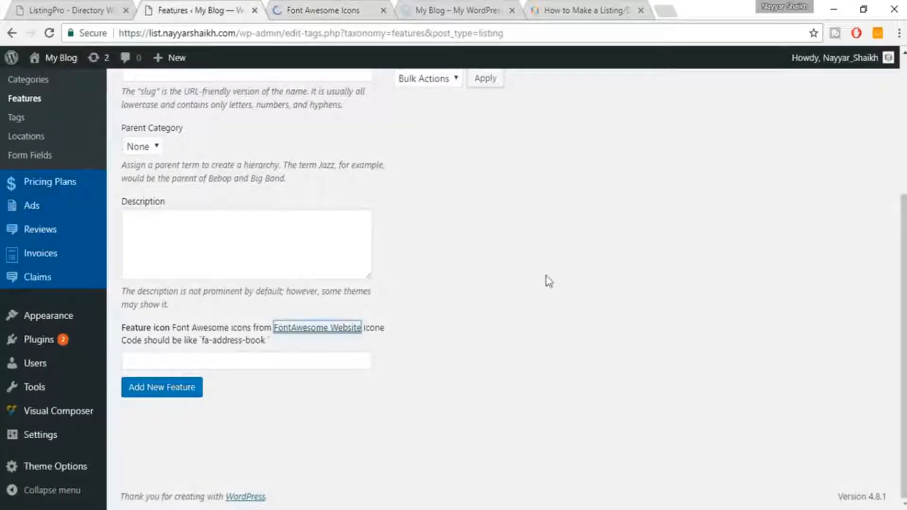
scroll(558, 305, up, 2)
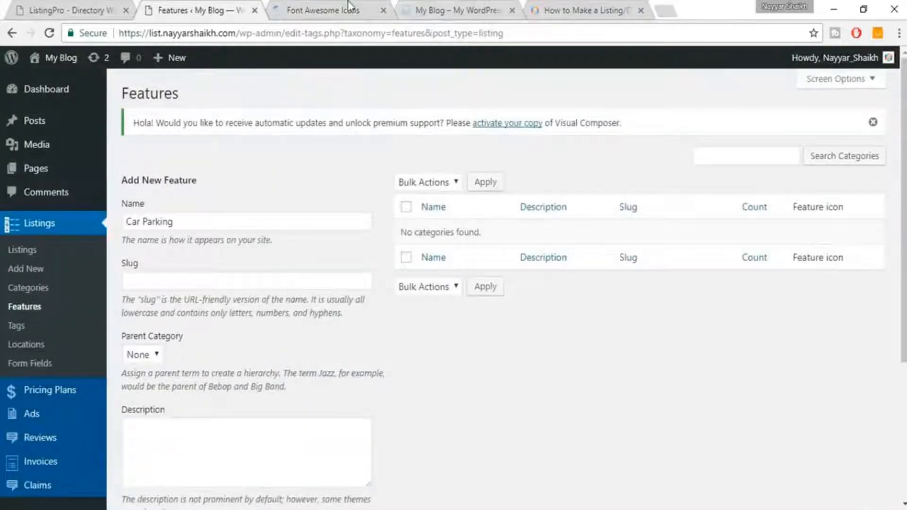
click(351, 9)
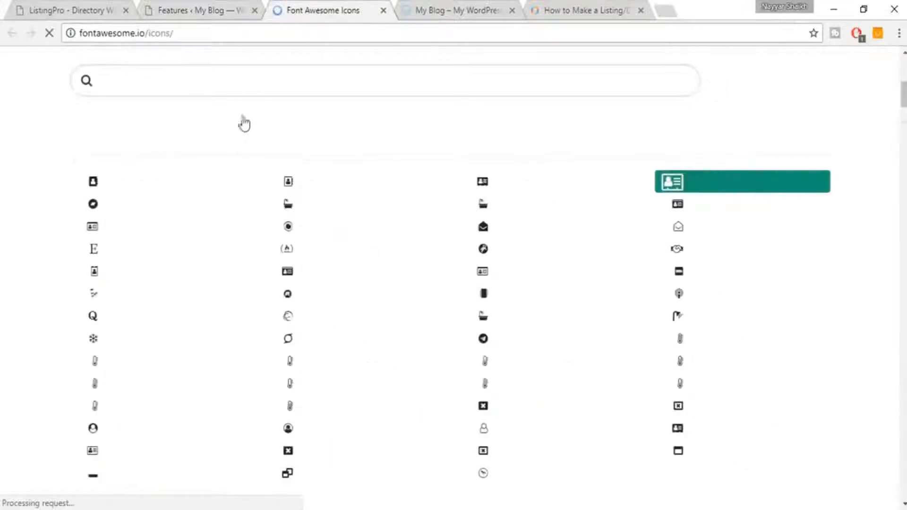
scroll(482, 162, up, 3)
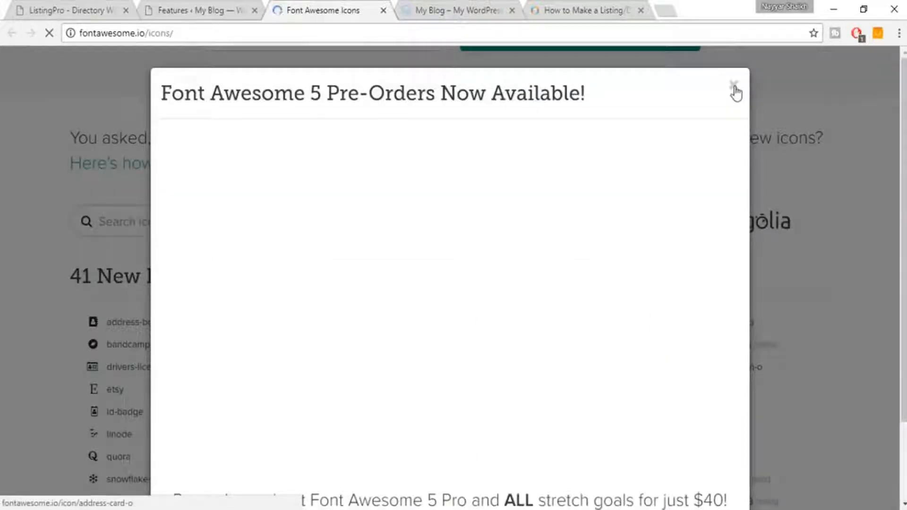
Dismiss the pre-order announcement and search the Font Awesome icons for "car" to find the car icon's name.
click(734, 86)
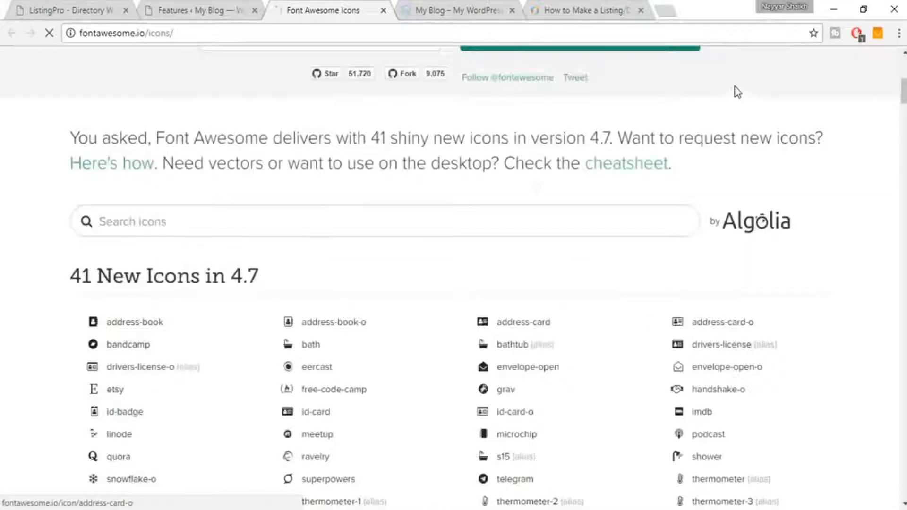
click(424, 223)
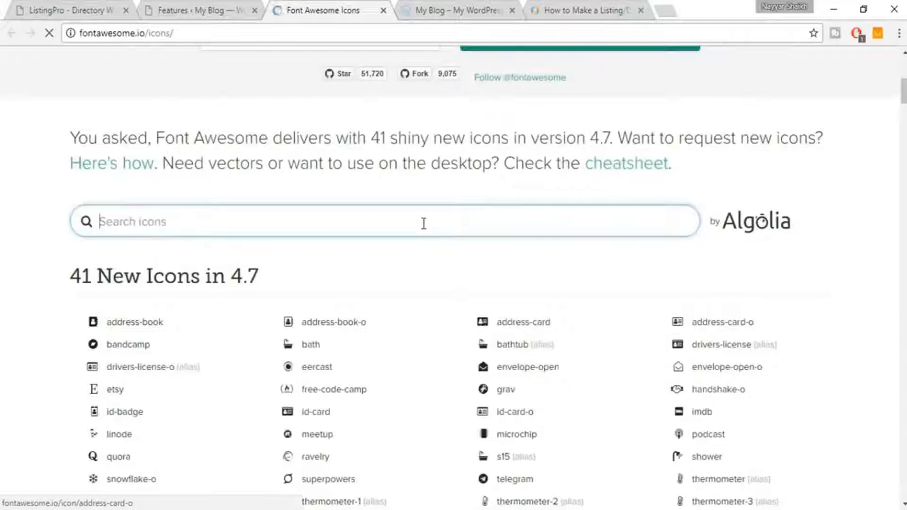
text(car)
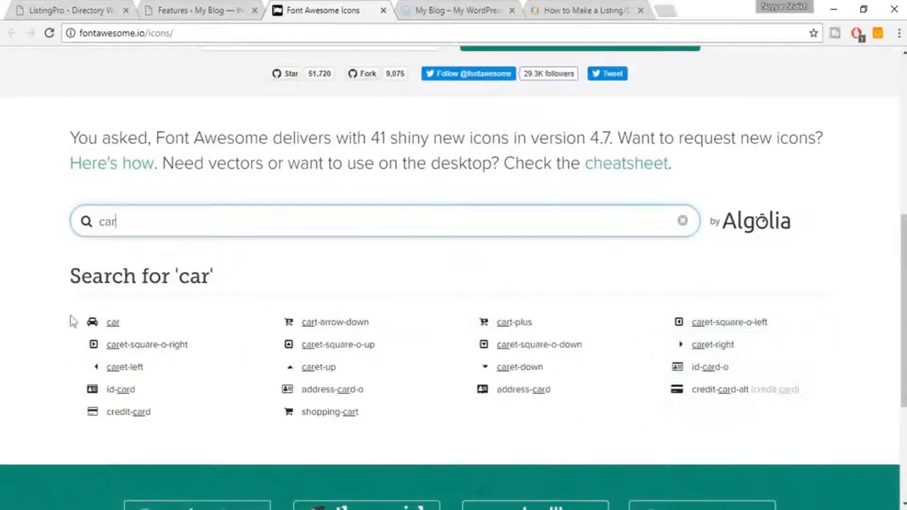
click(128, 325)
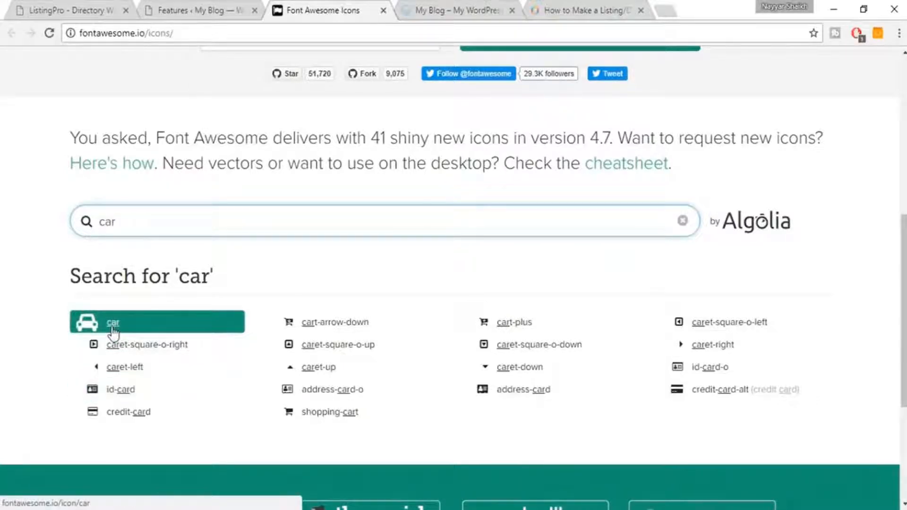
click(147, 7)
click(326, 10)
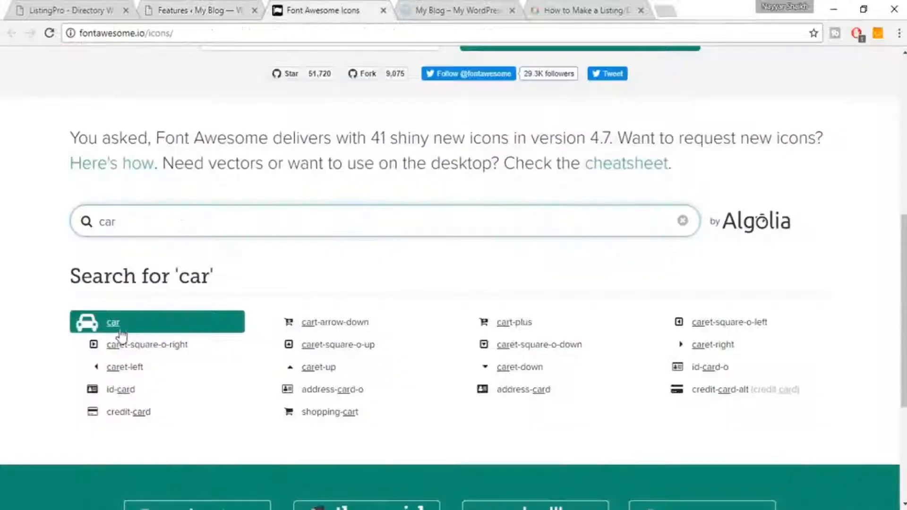
Set the Car Parking feature's icon code to "fa-car" and add the feature.
click(222, 8)
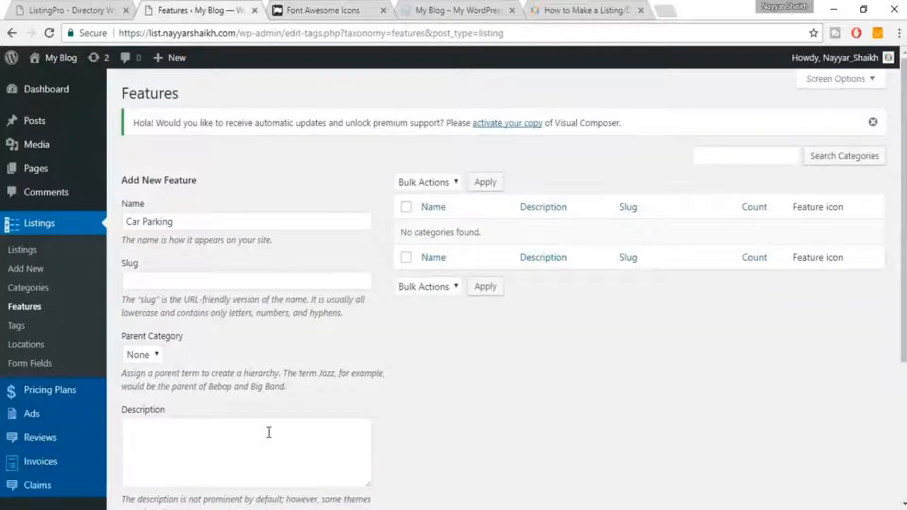
click(269, 433)
scroll(542, 370, down, 5)
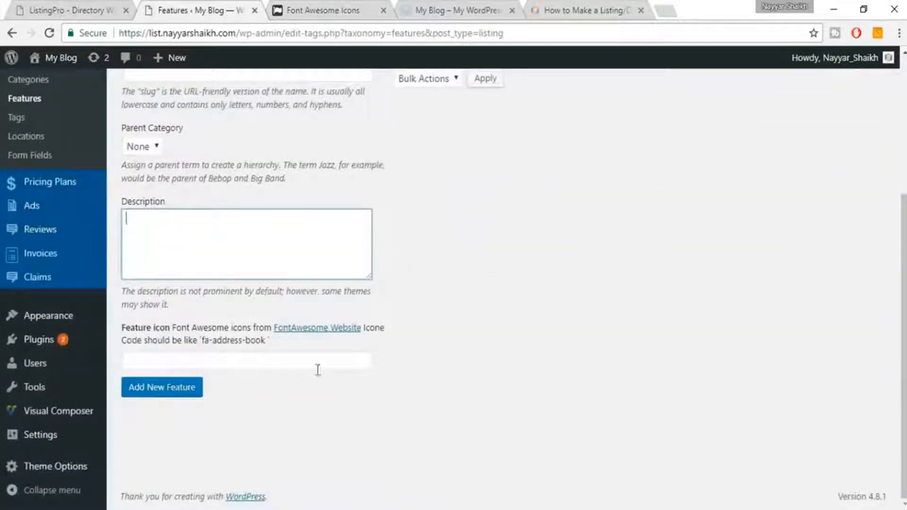
click(296, 364)
text(f)
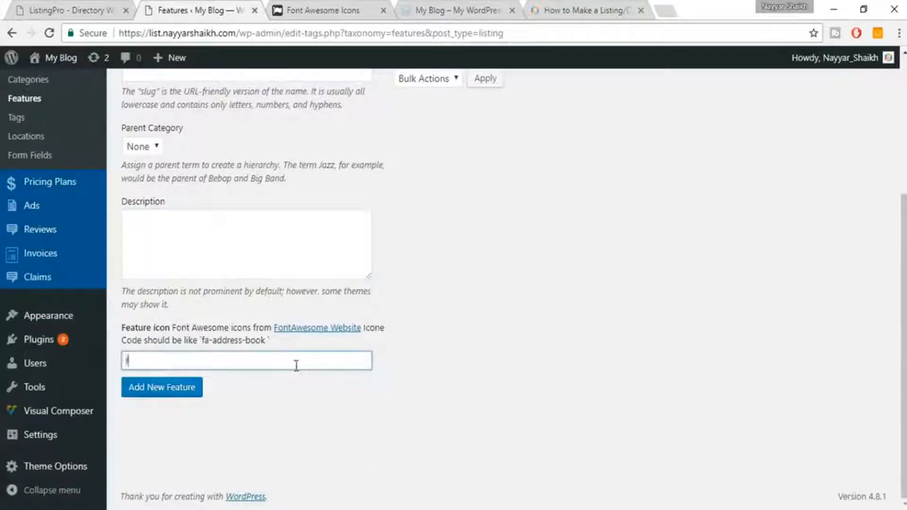
text(a-car)
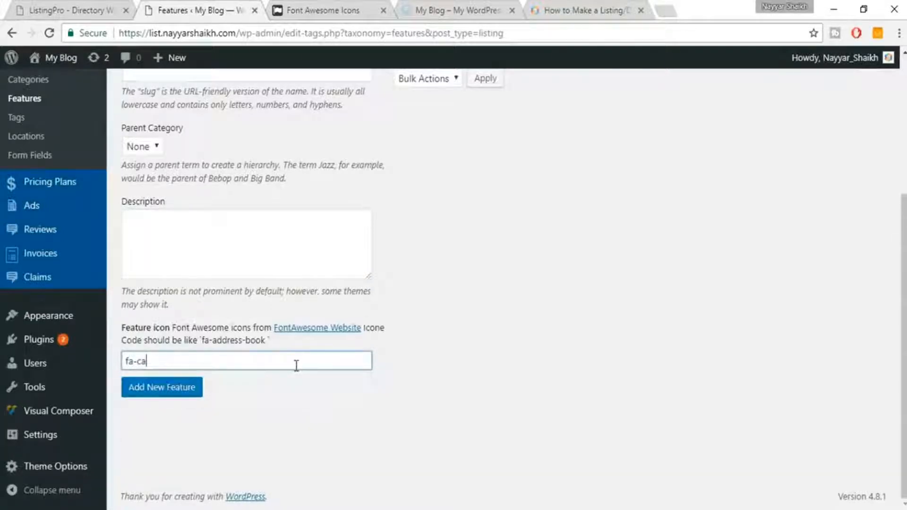
click(194, 390)
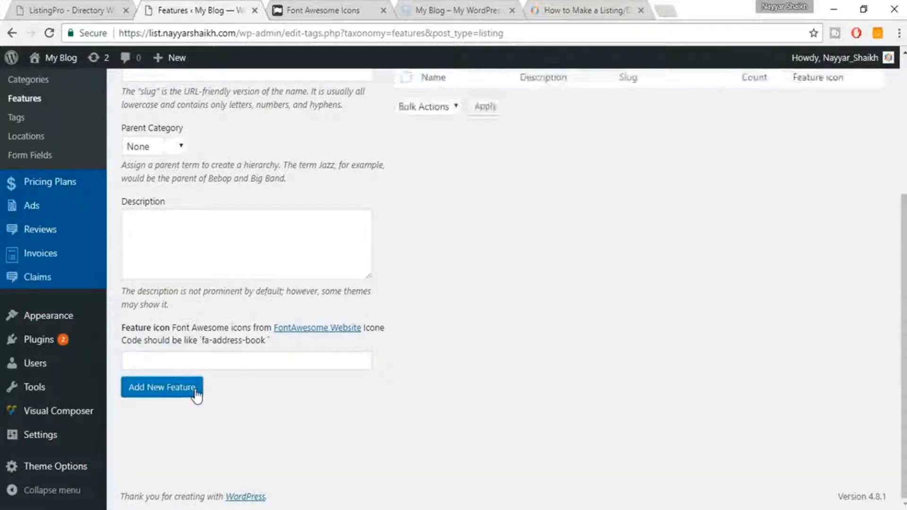
scroll(712, 315, up, 5)
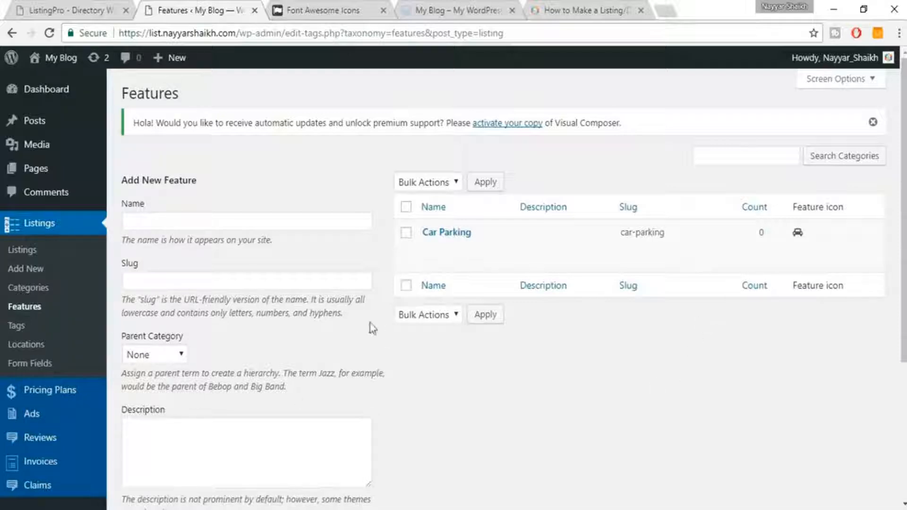
Edit the Hotels listing category, assign the Car Parking feature to it, and save the update.
click(49, 291)
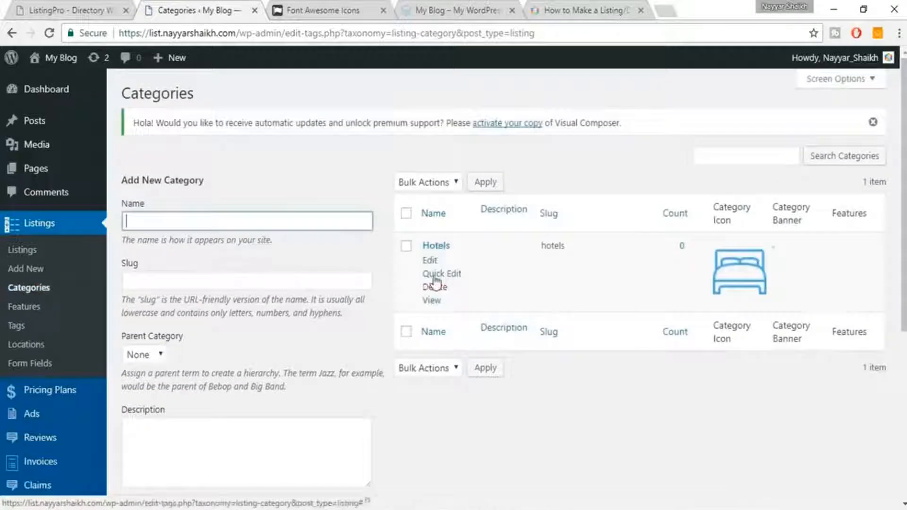
click(430, 262)
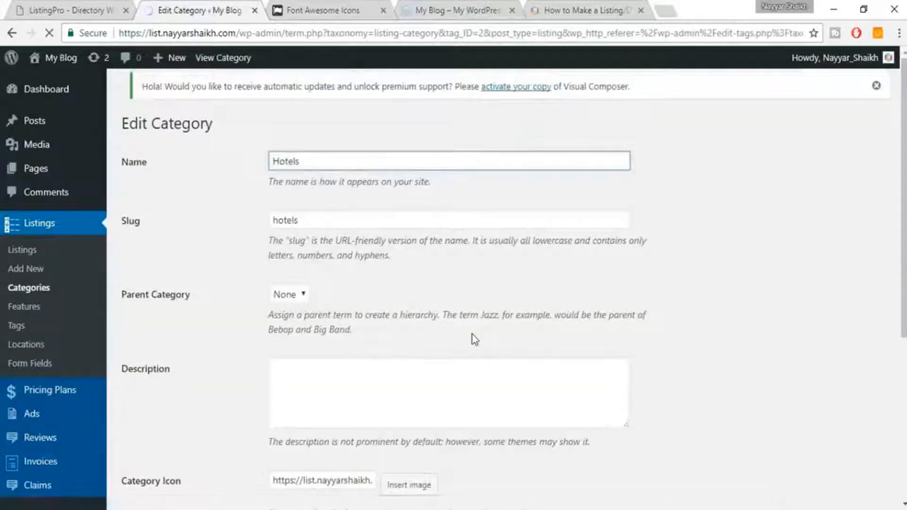
scroll(475, 341, down, 3)
scroll(472, 335, down, 2)
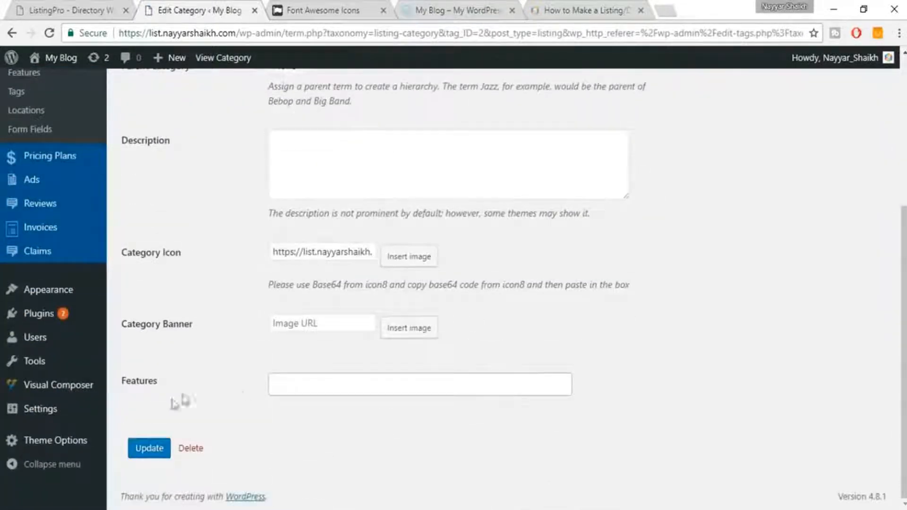
click(318, 379)
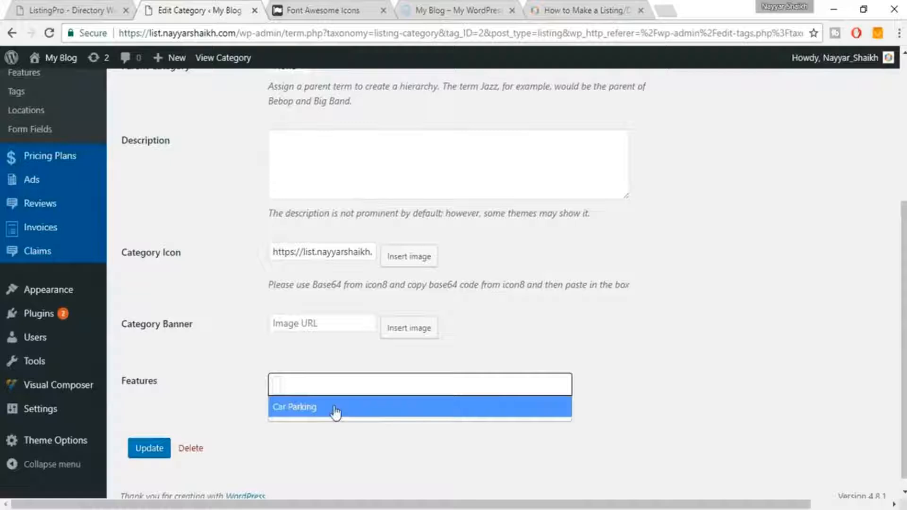
text(car)
click(335, 409)
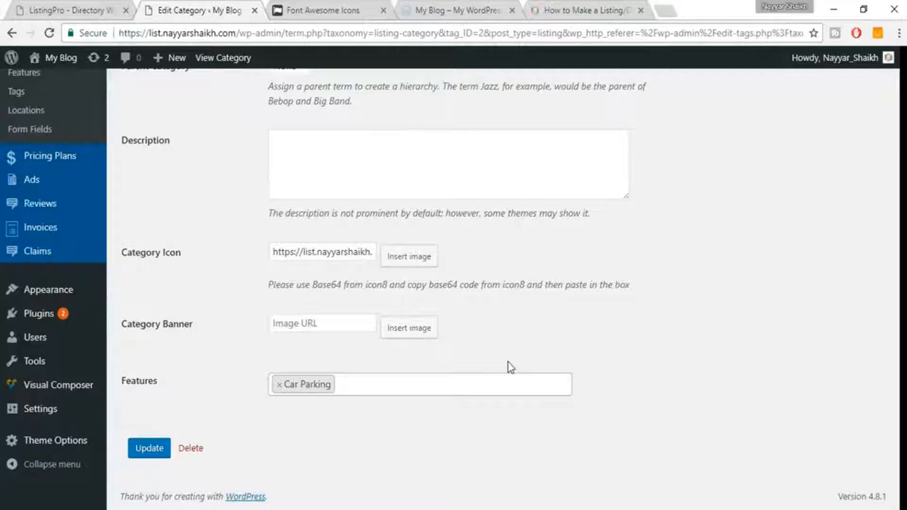
scroll(753, 350, up, 5)
scroll(753, 350, down, 5)
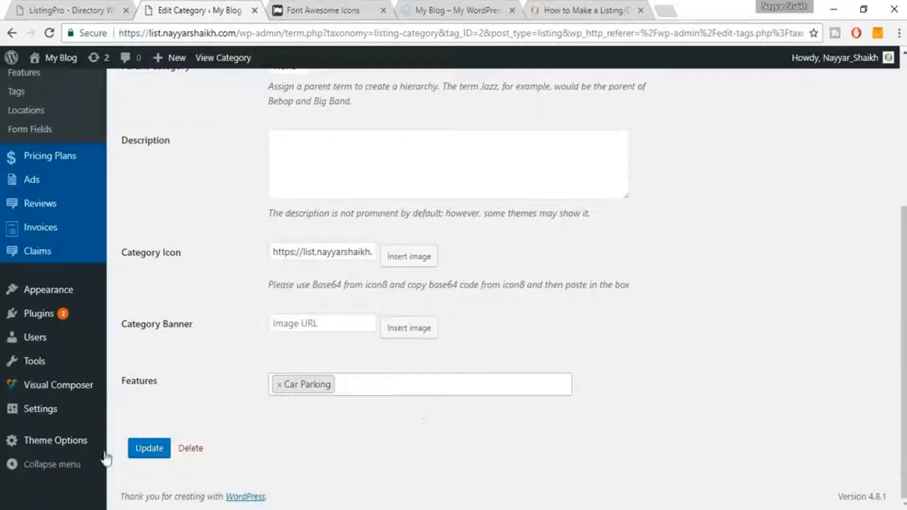
click(149, 449)
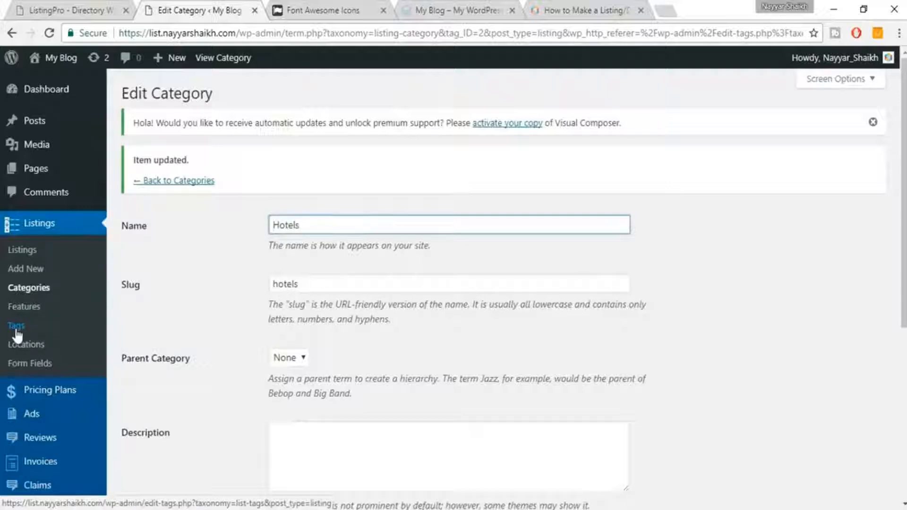
Add a listing tag named "Hotel" and open the listing locations.
click(16, 331)
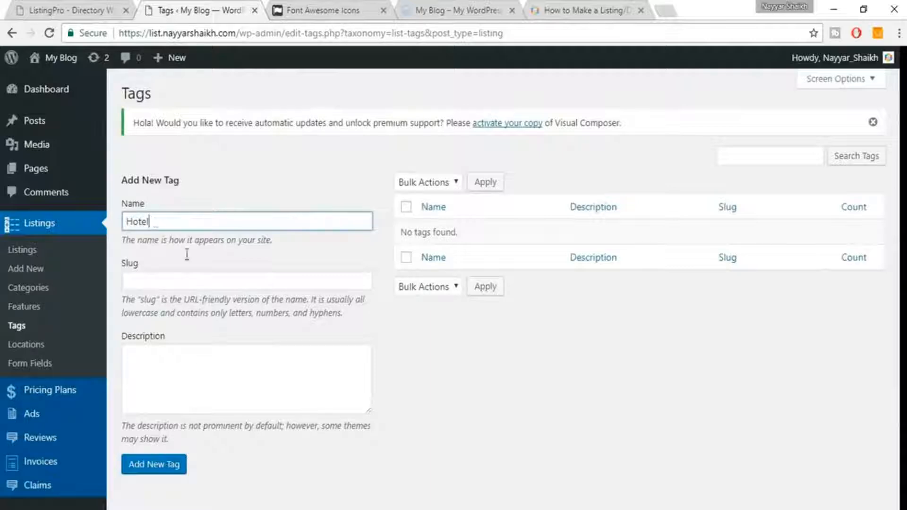
click(163, 467)
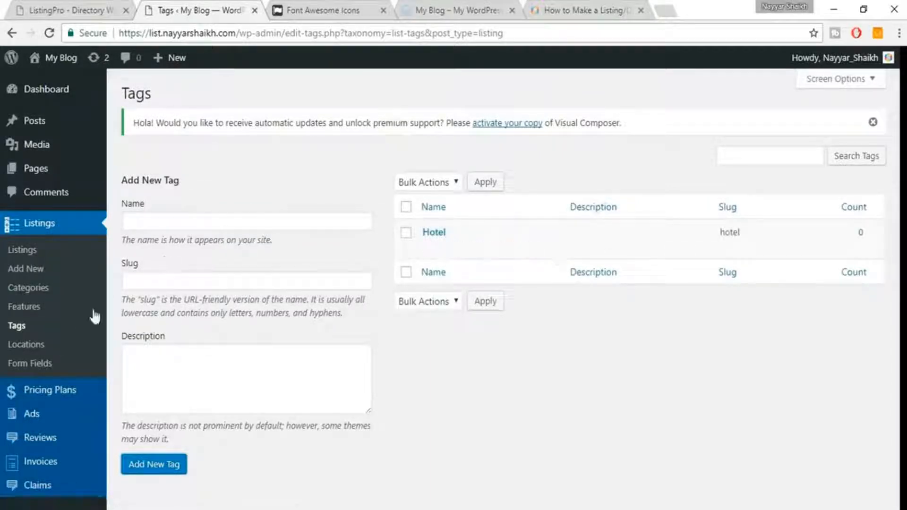
click(44, 351)
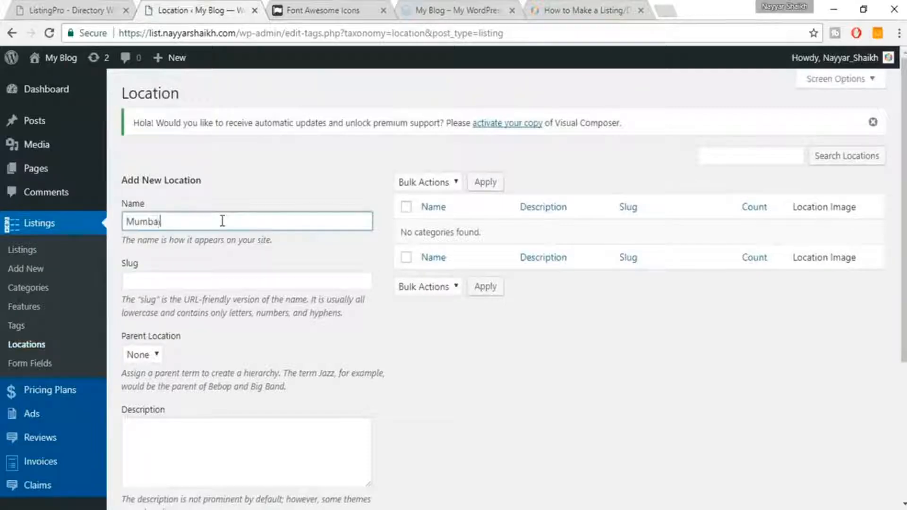
Enter "Mumbai" as the new location's name.
click(222, 221)
text(Mumbai)
scroll(592, 434, down, 3)
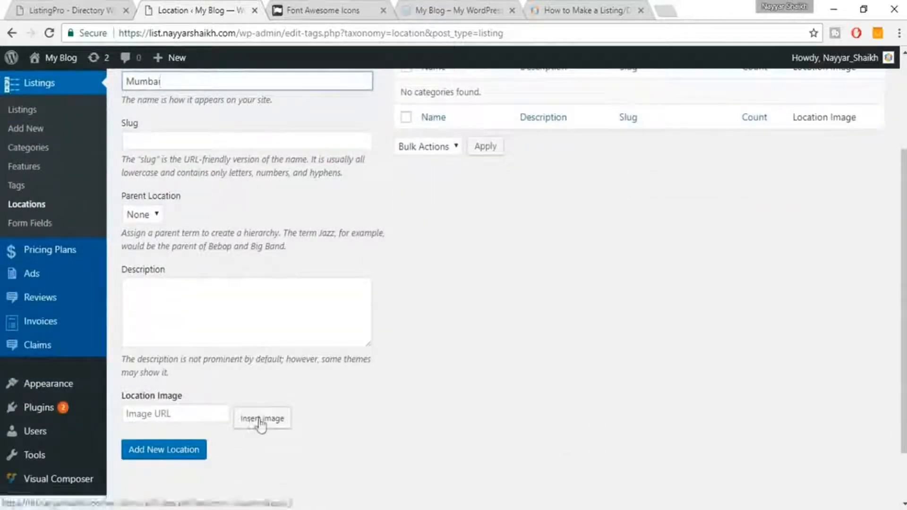
Look at how city locations and their images are presented on the ListingPro demo home page.
click(93, 5)
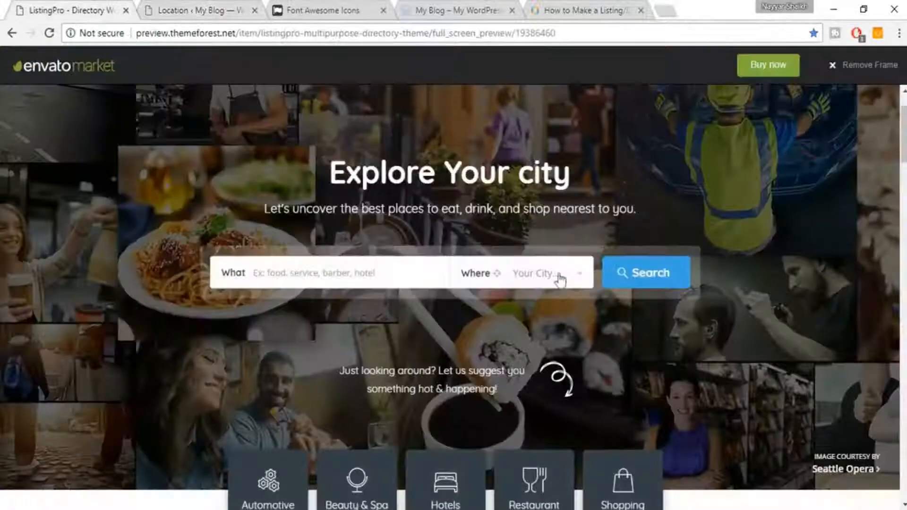
scroll(563, 285, down, 10)
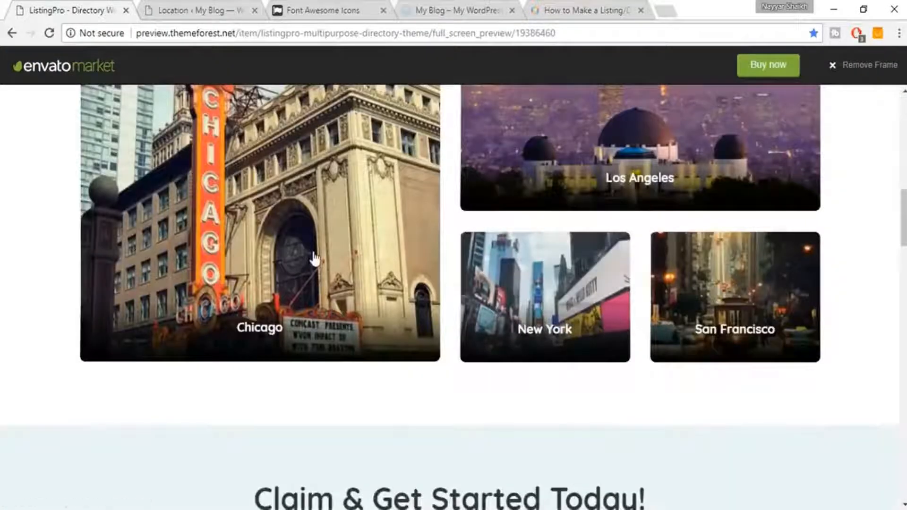
scroll(313, 257, up, 2)
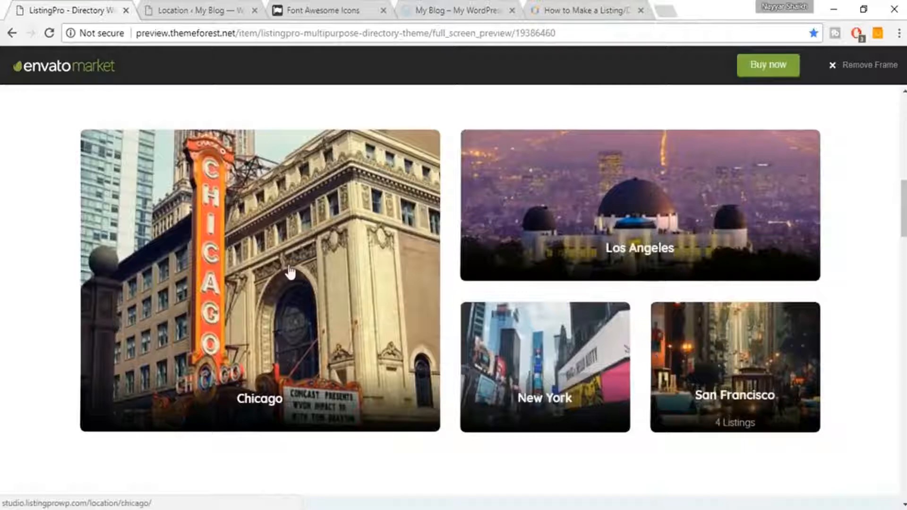
click(185, 7)
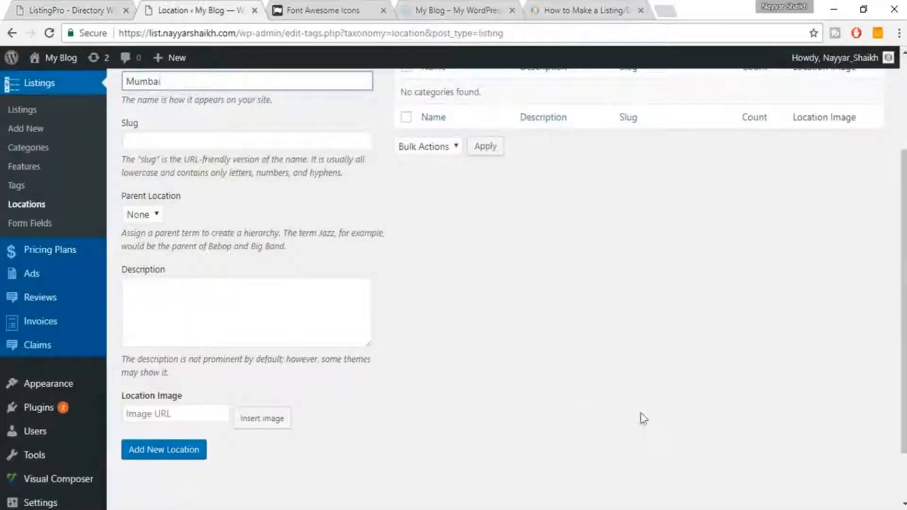
Upload the Chicago picture from the ListingPro Images > Cities folder and insert it as the new location's image.
click(269, 420)
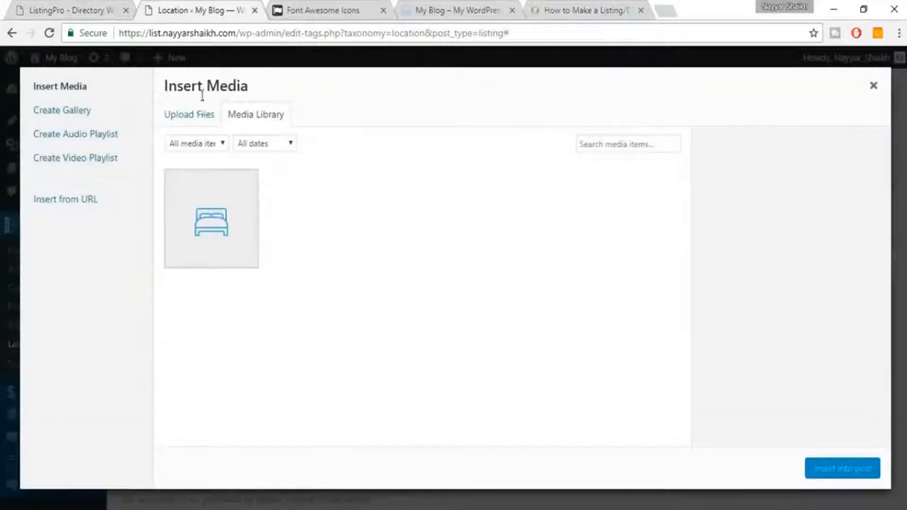
click(194, 116)
click(535, 311)
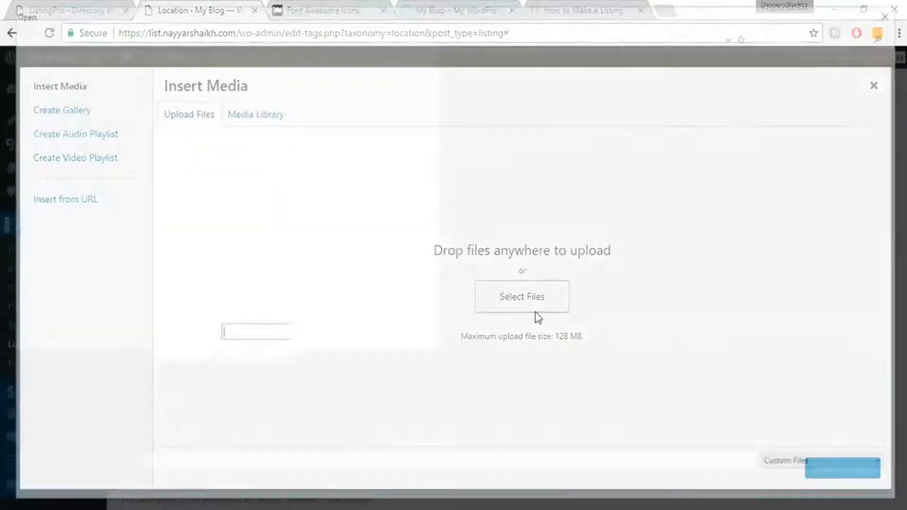
click(246, 34)
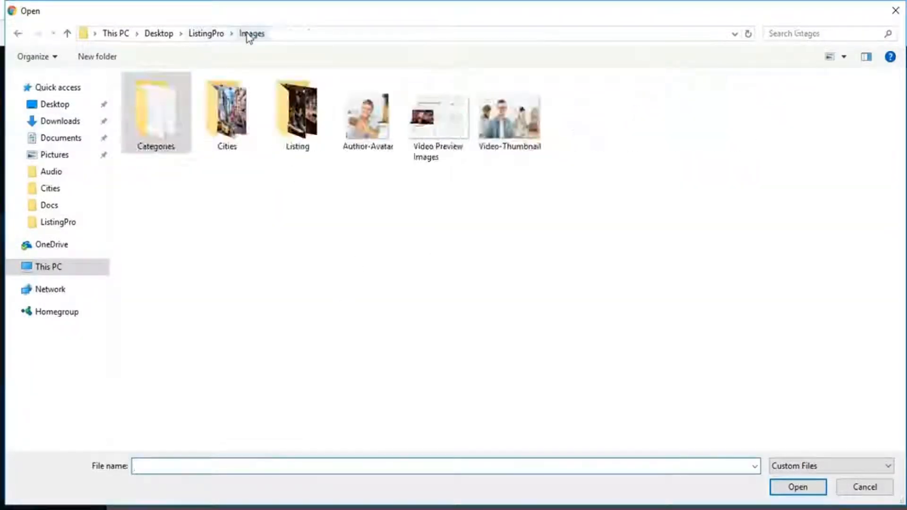
double_click(229, 151)
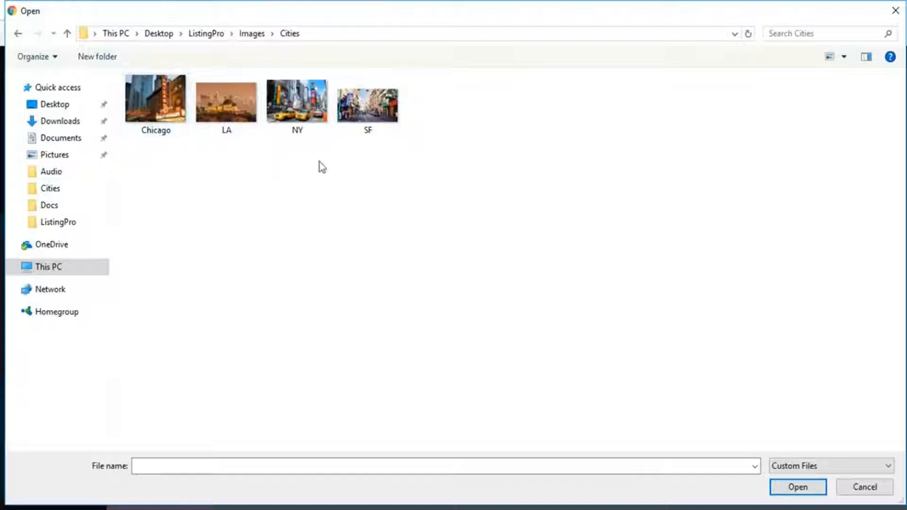
click(170, 113)
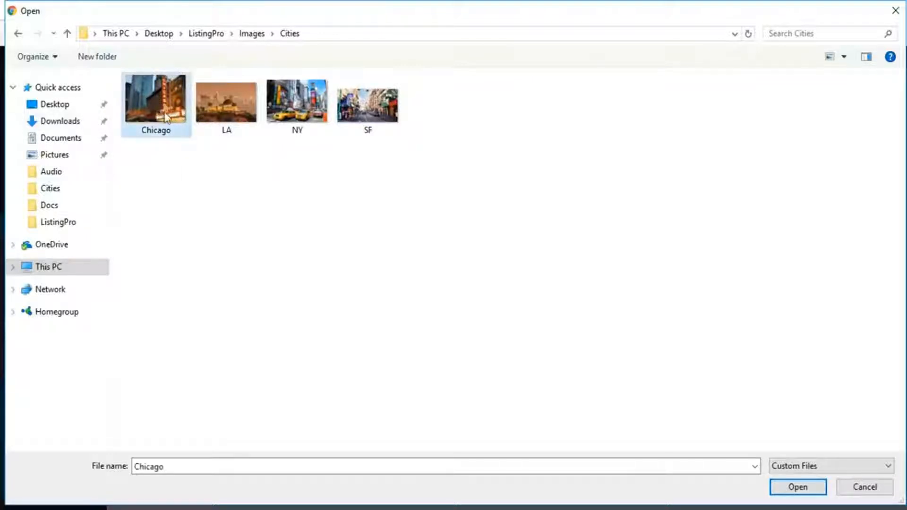
click(797, 487)
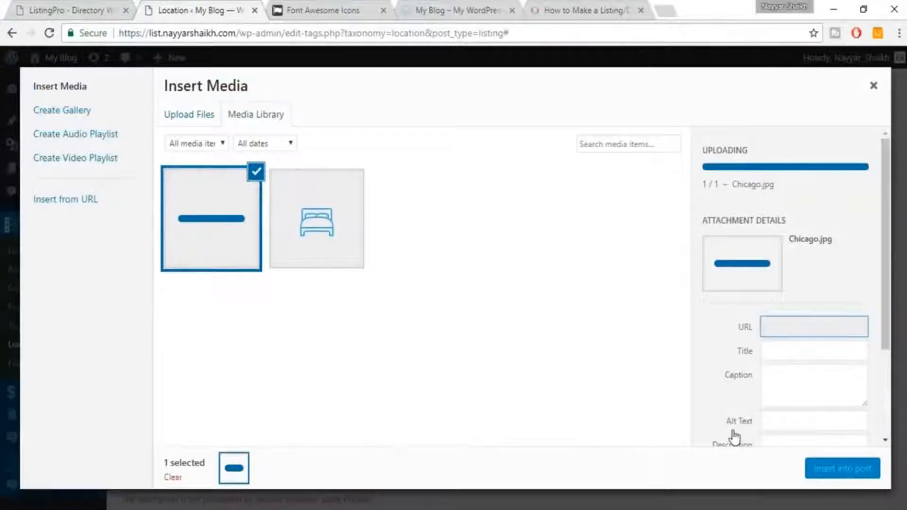
click(826, 474)
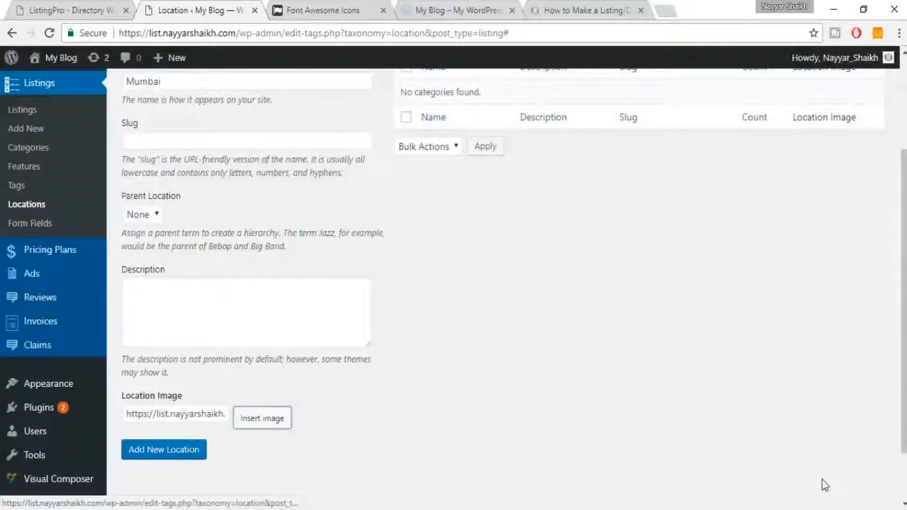
Change the new location's name to "Chicago" and add the location.
scroll(824, 485, up, 3)
double_click(245, 228)
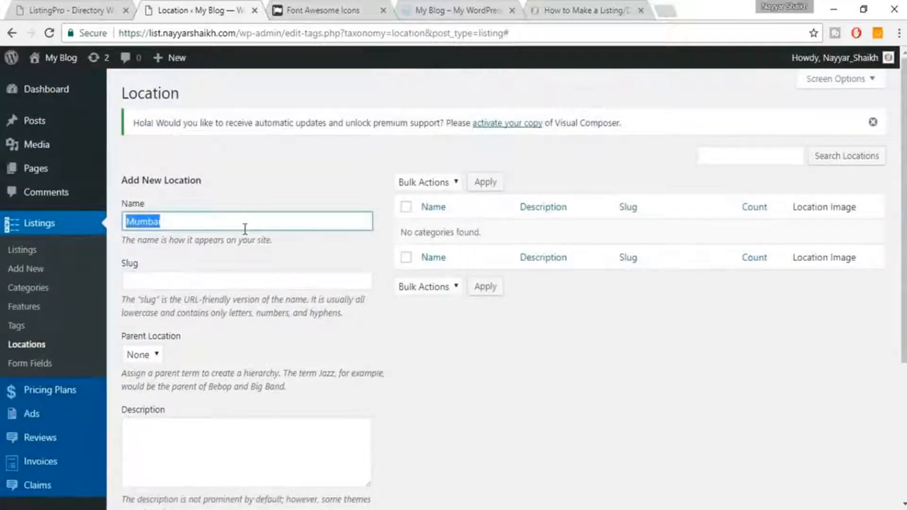
text(Chicago)
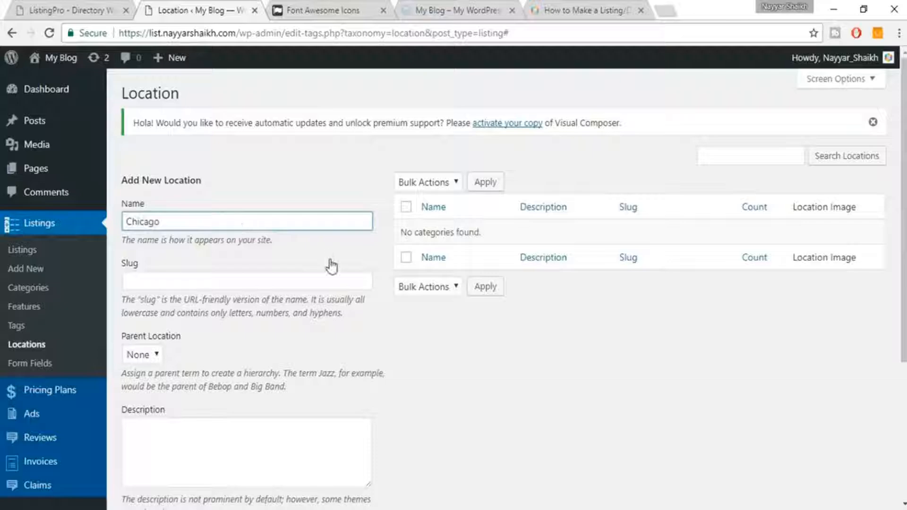
scroll(330, 263, down, 4)
click(185, 387)
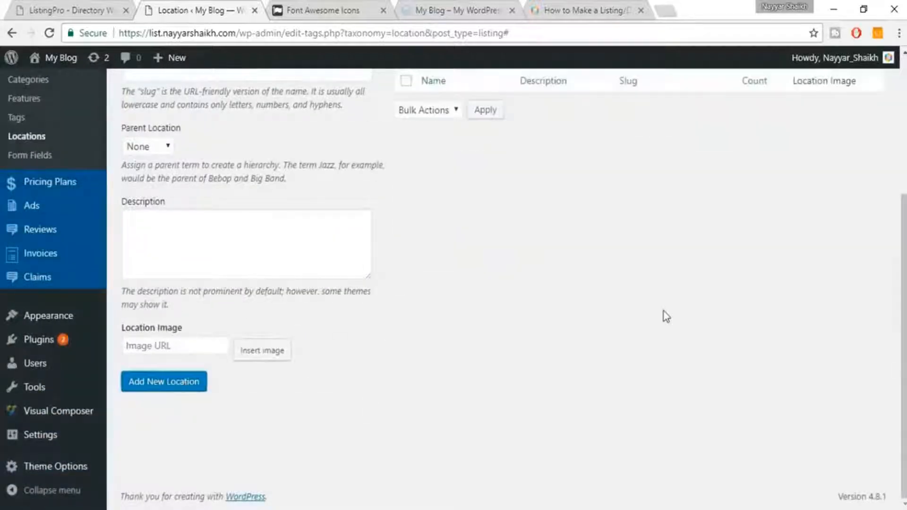
scroll(665, 311, up, 3)
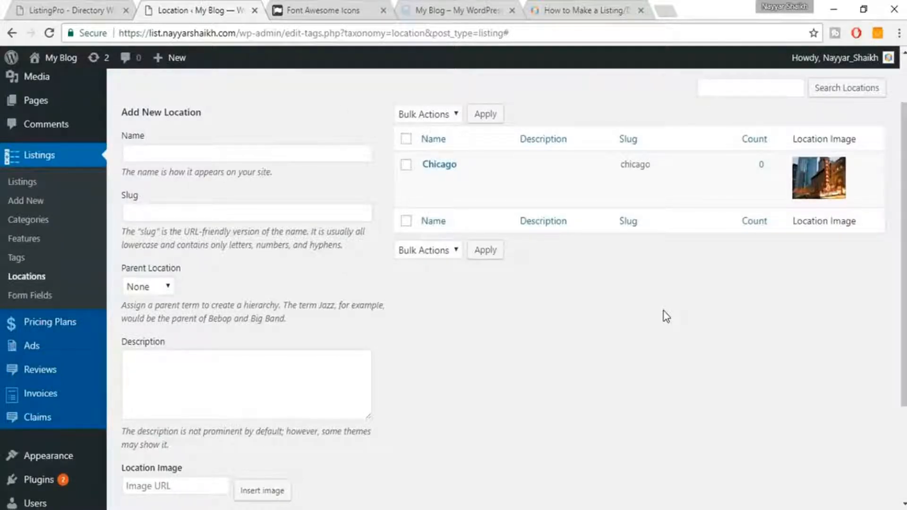
Review the search bar with its city field and the category tiles on the ListingPro demo page.
click(108, 6)
scroll(405, 263, up, 10)
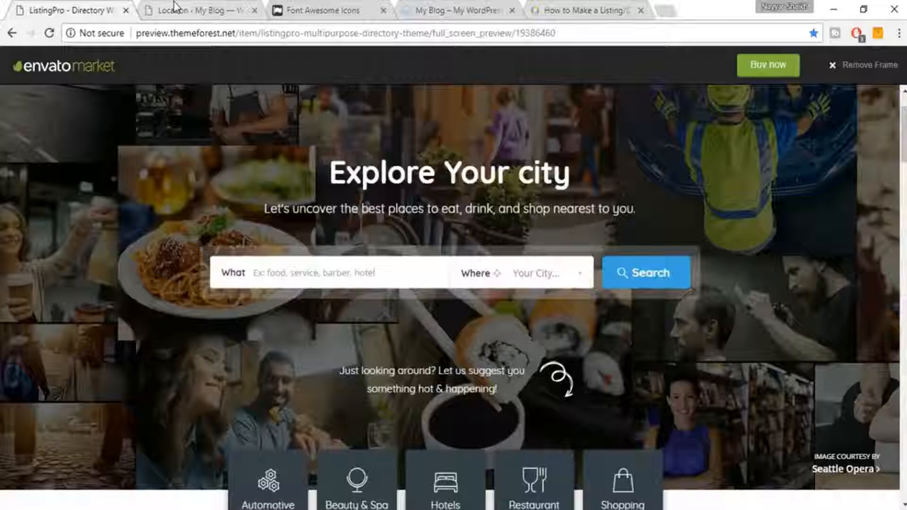
click(184, 10)
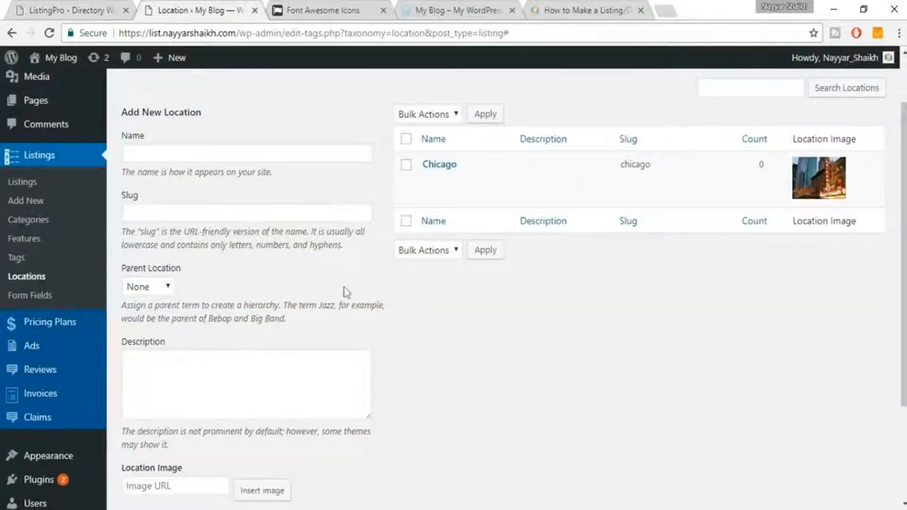
Examine the new location form's fields and the choices available for the parent location.
scroll(432, 397, down, 1)
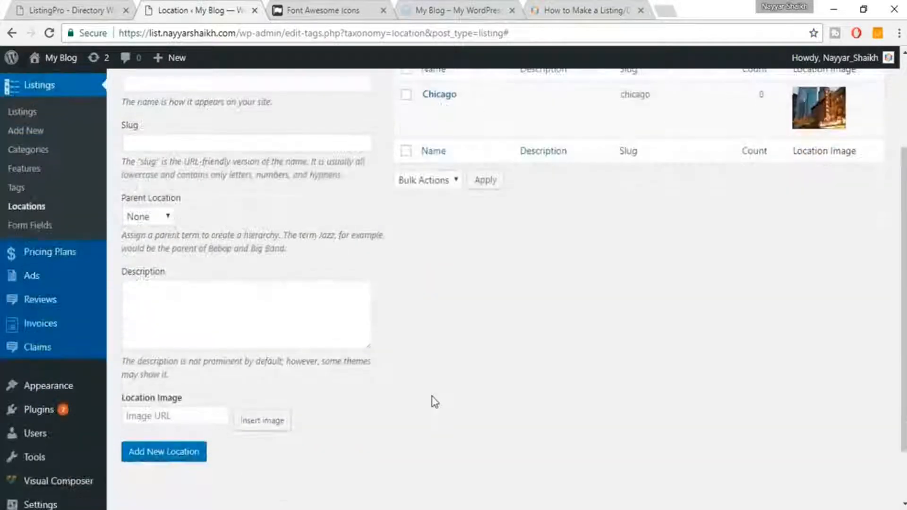
scroll(433, 400, up, 2)
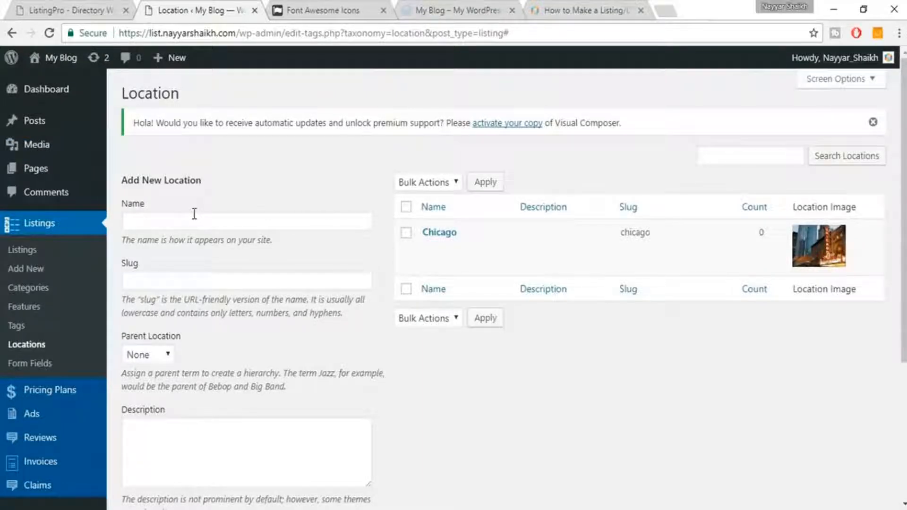
click(195, 221)
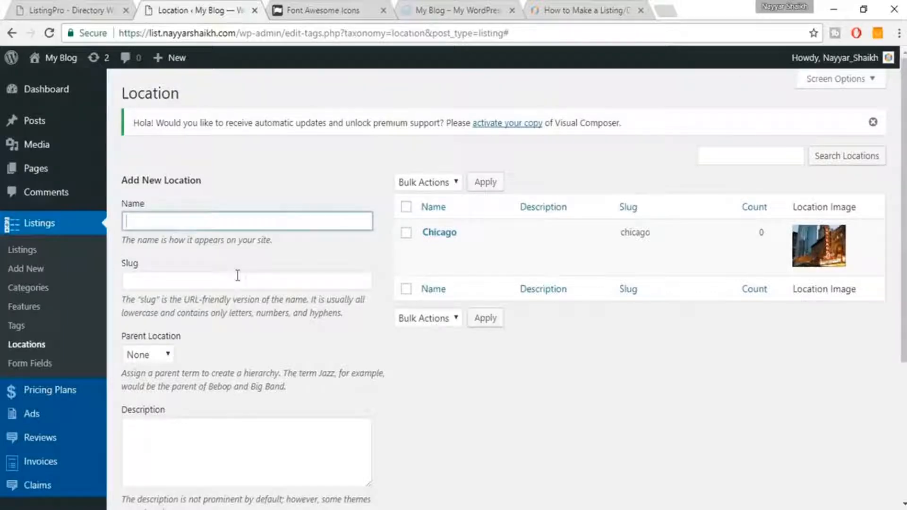
scroll(264, 326, down, 3)
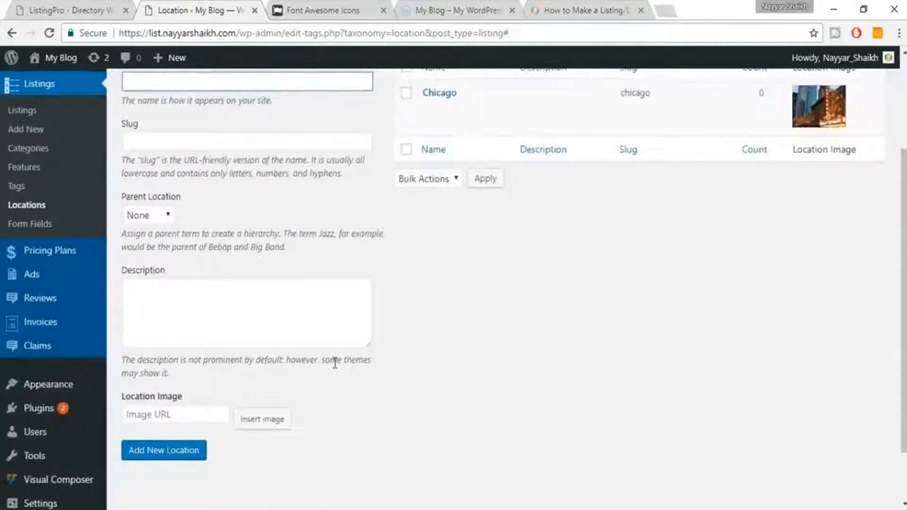
scroll(334, 368, up, 3)
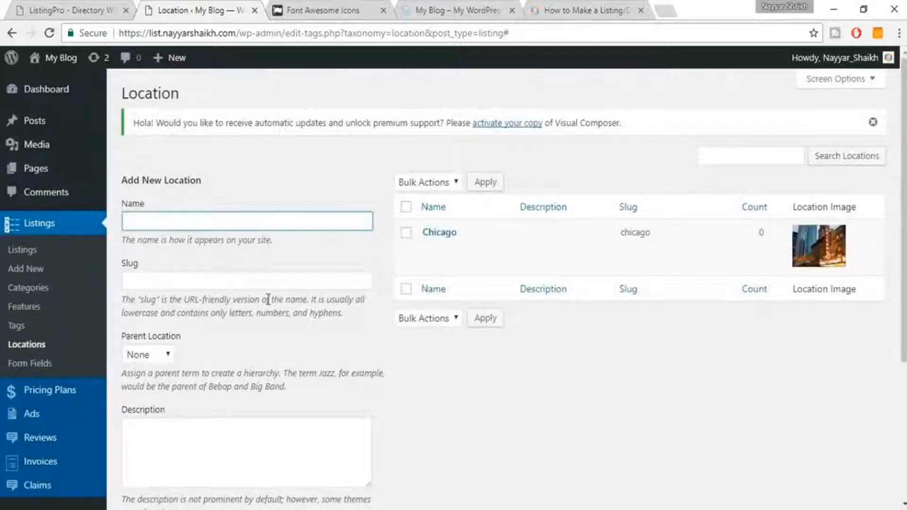
scroll(259, 263, down, 2)
click(147, 284)
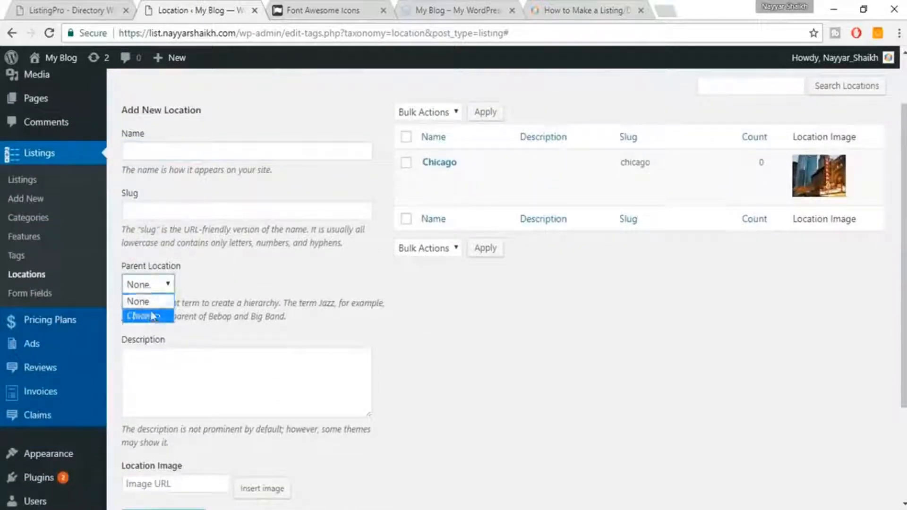
click(222, 279)
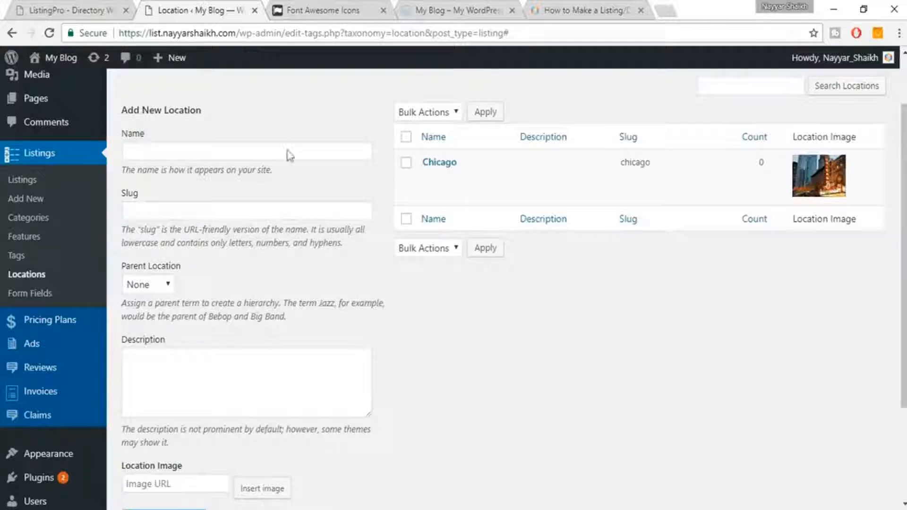
Open the listing form fields page and review the Additional Details on the Sushi Kashiba page of the ListingPro demo.
click(39, 296)
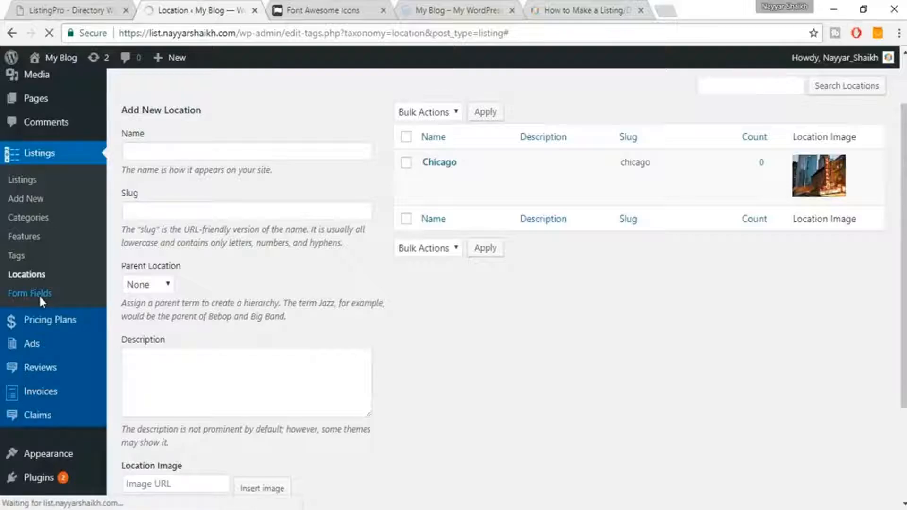
click(114, 9)
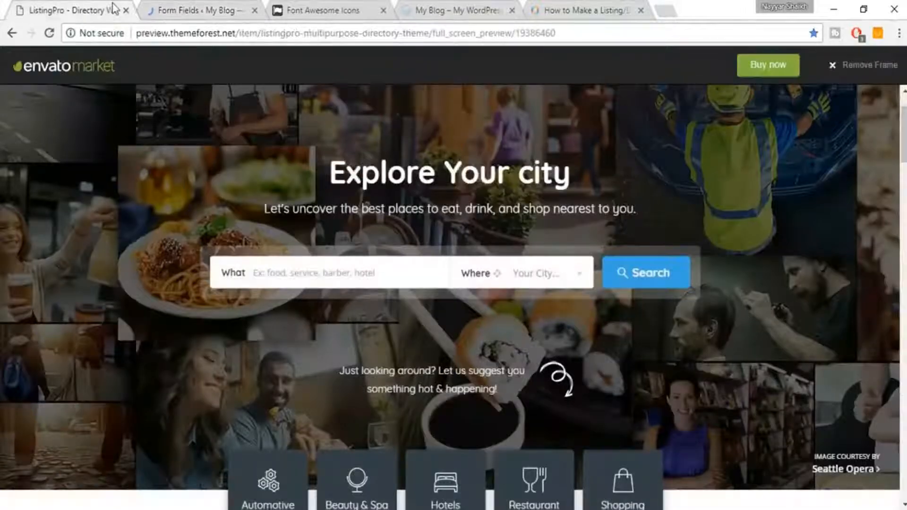
scroll(608, 331, down, 15)
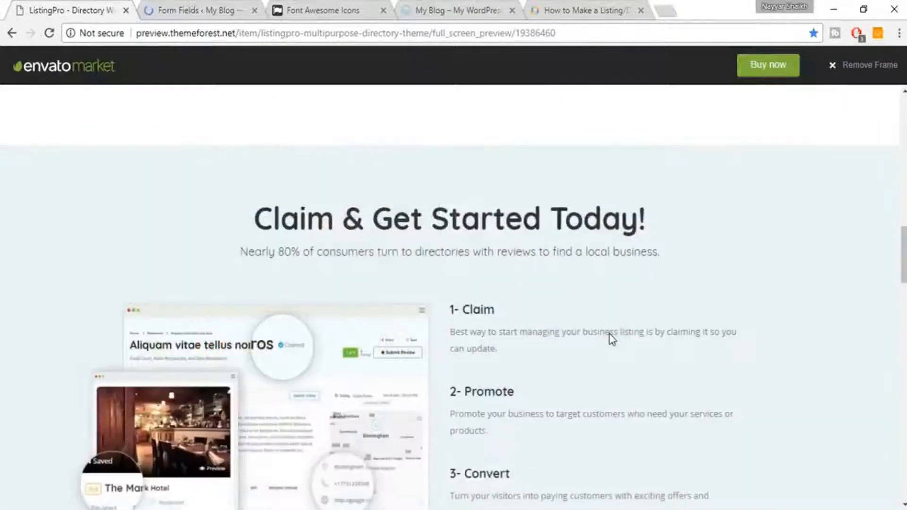
scroll(612, 338, down, 15)
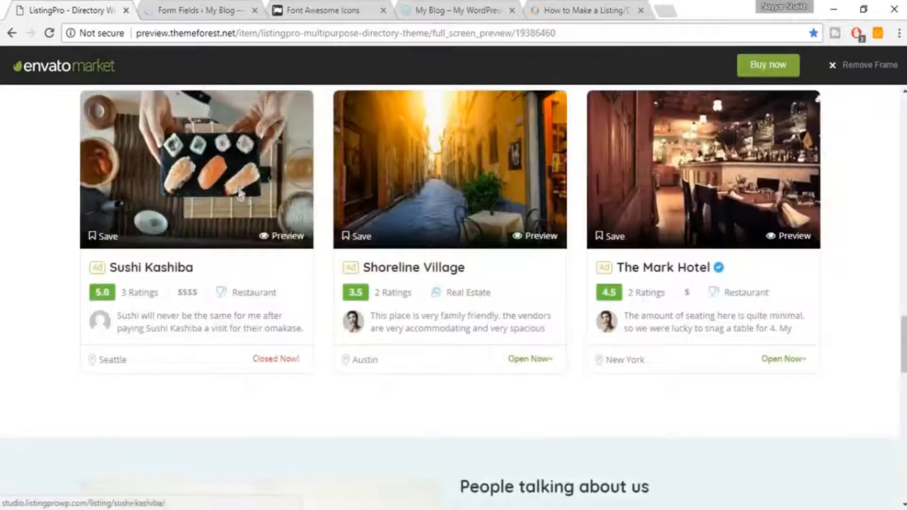
click(238, 186)
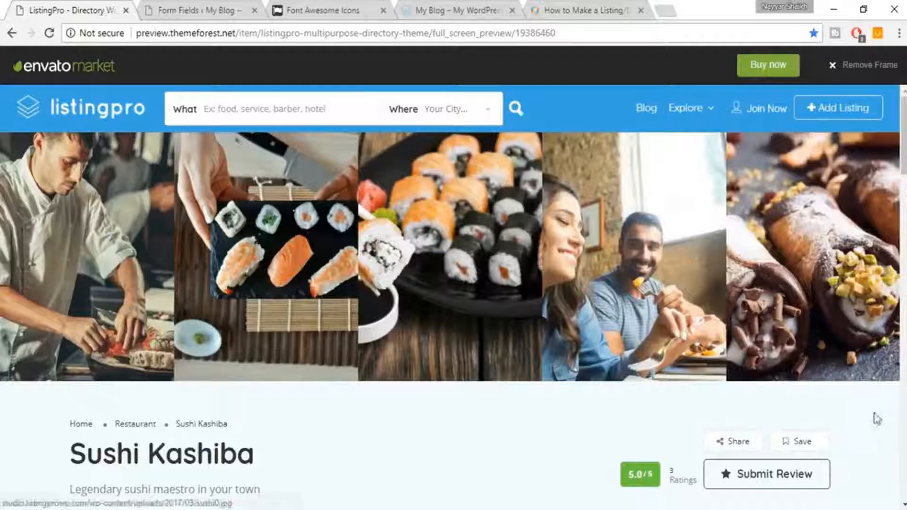
scroll(869, 442, down, 10)
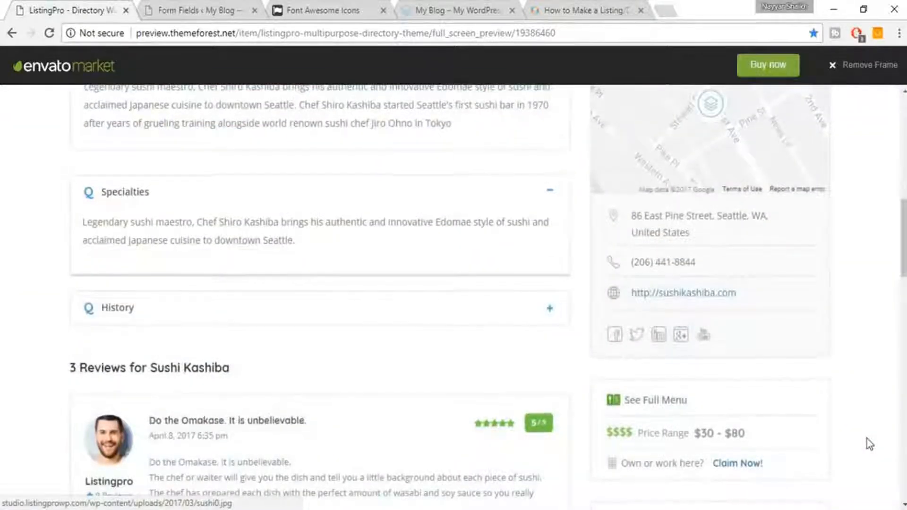
scroll(868, 442, down, 7)
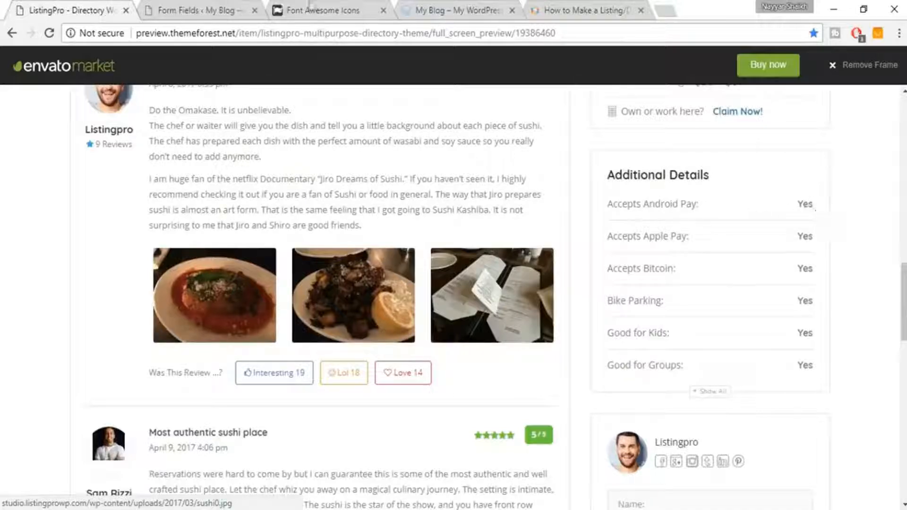
Create a new form field titled "Accept Credit Cards" in the WordPress admin.
click(231, 8)
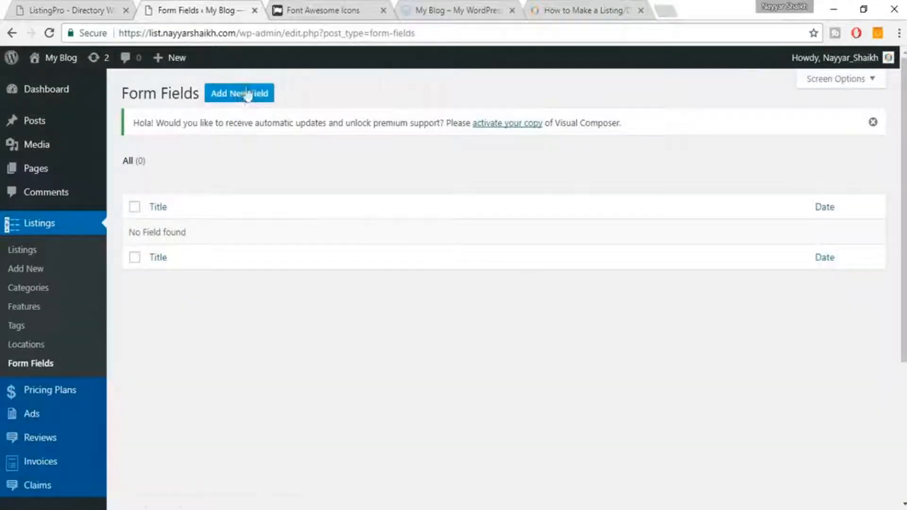
click(240, 100)
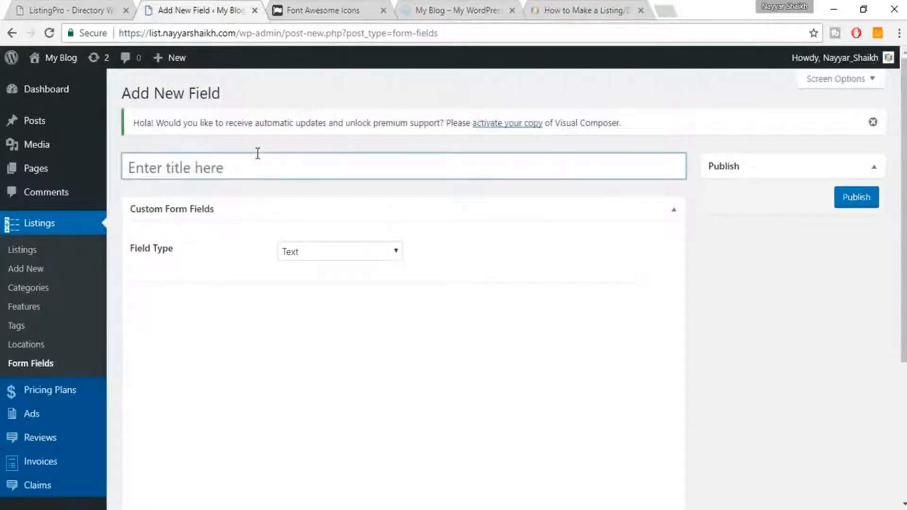
click(259, 171)
text(A)
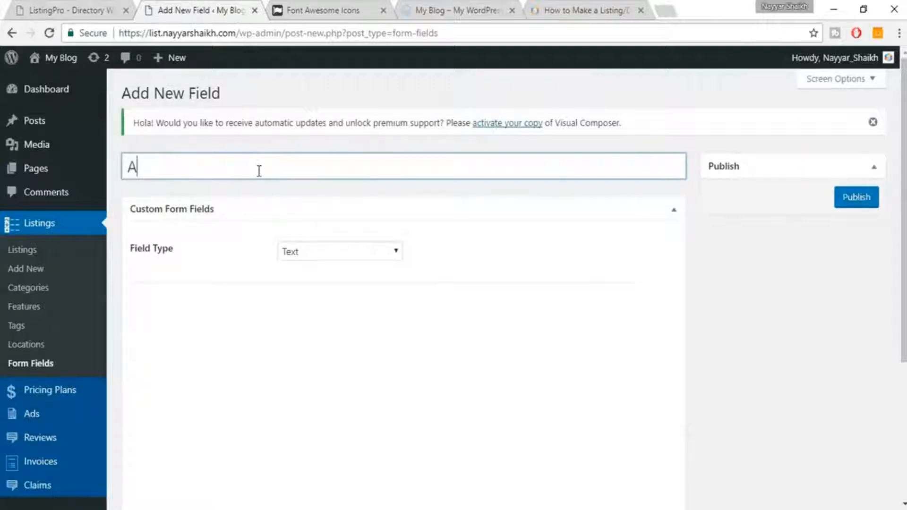
text(ccept Credit Cards)
key(Left)
key(Left)
key(Left)
text(a)
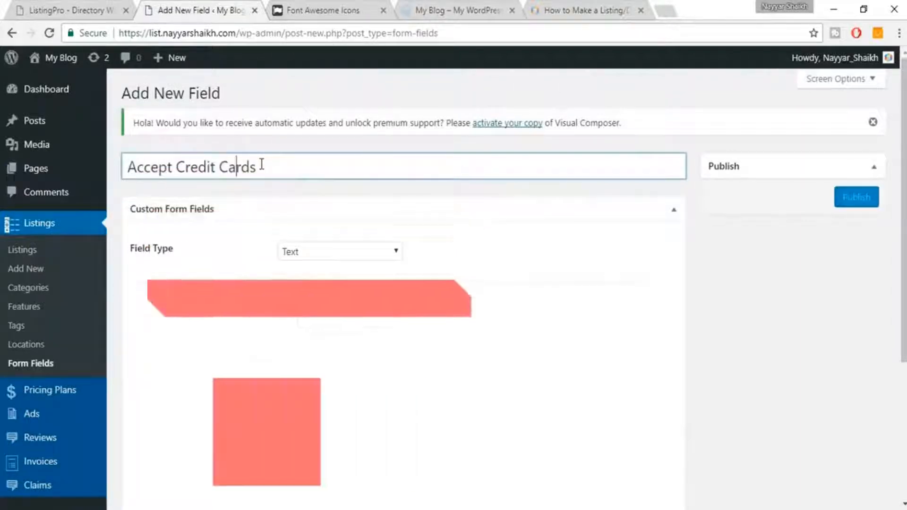
Set the Accept Credit Cards field's type to Drop-Down with the options "Yes,No".
click(322, 257)
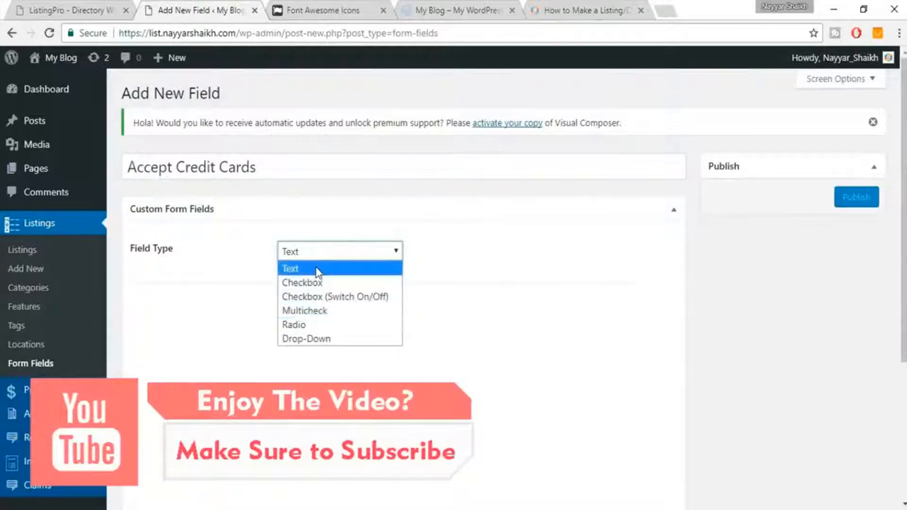
click(466, 237)
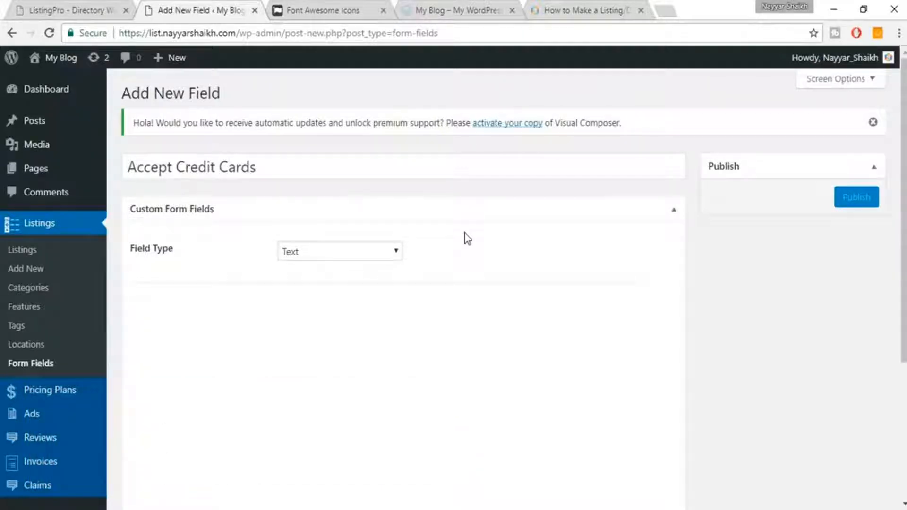
click(370, 253)
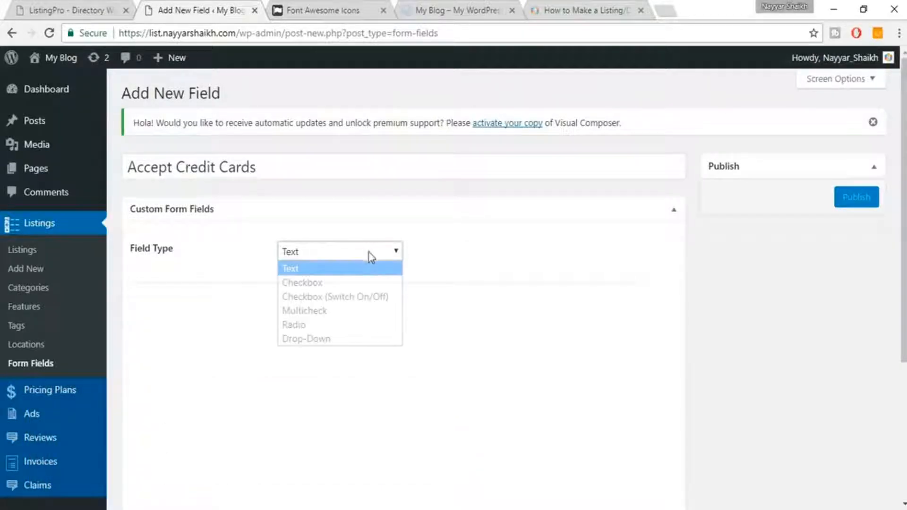
click(356, 340)
scroll(523, 311, down, 1)
click(413, 362)
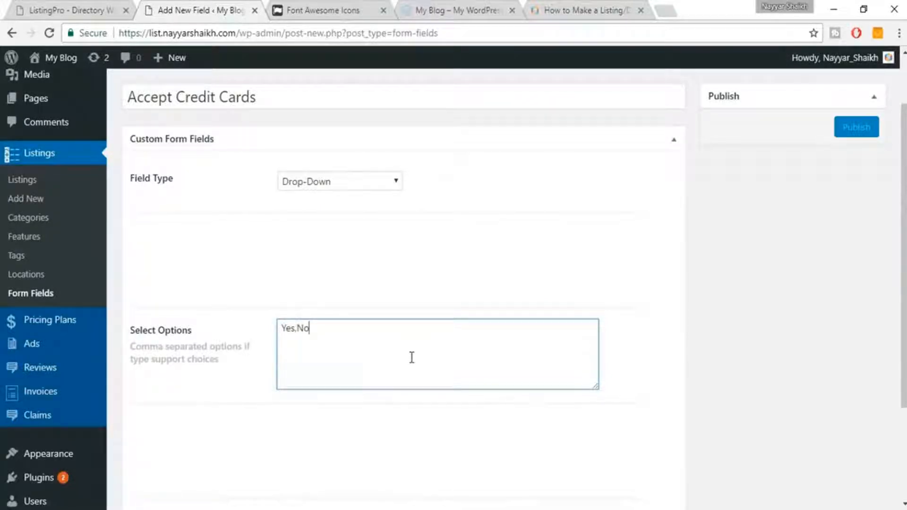
click(625, 316)
scroll(626, 316, up, 1)
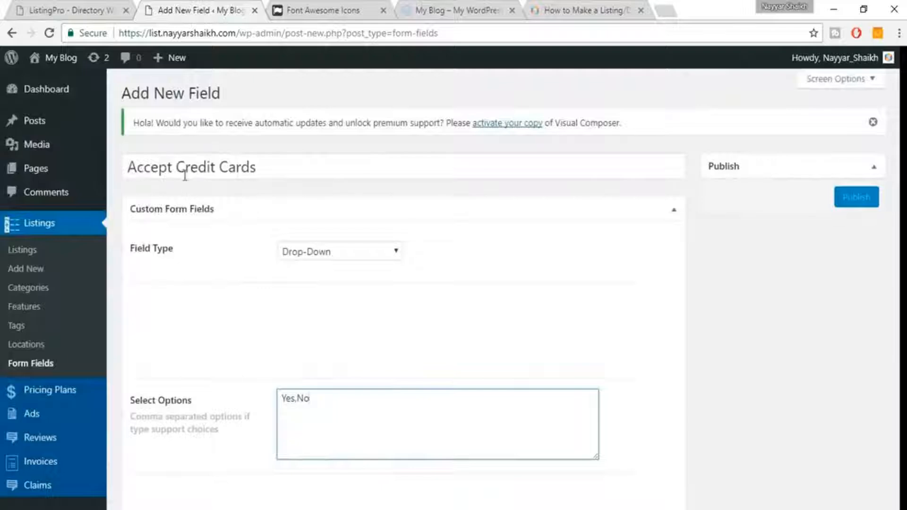
scroll(405, 303, down, 1)
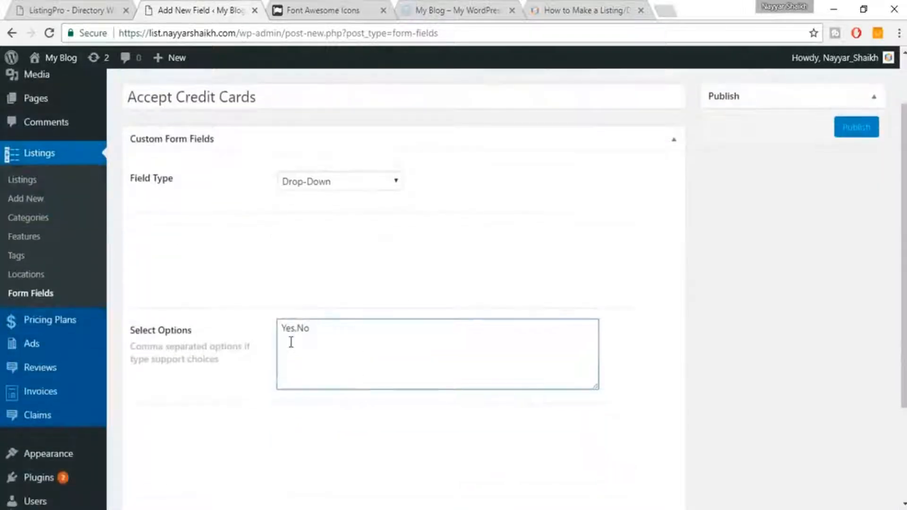
scroll(370, 353, up, 1)
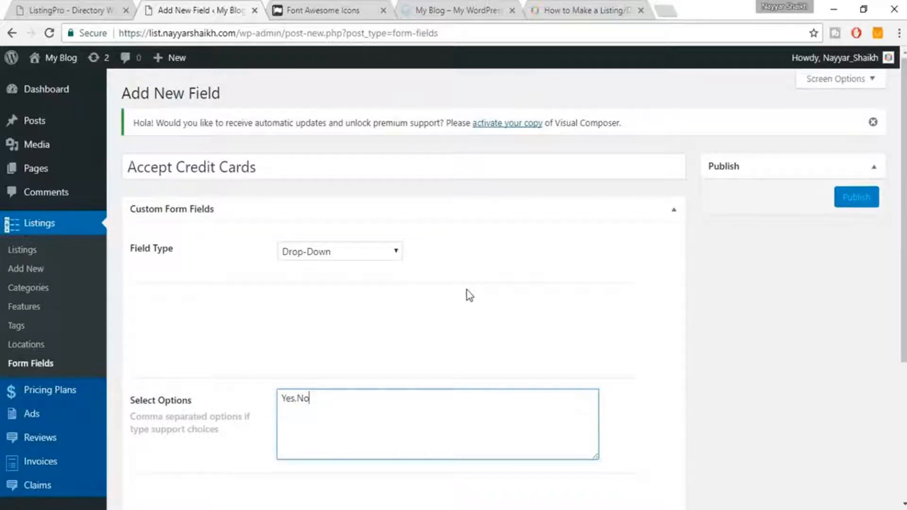
click(486, 290)
Assign the Accept Credit Cards field to all categories and publish it.
scroll(488, 290, down, 4)
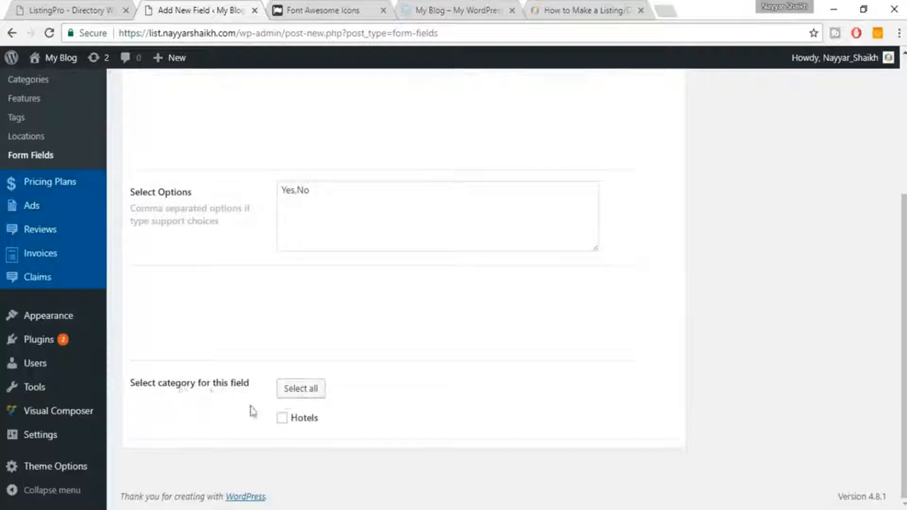
scroll(498, 413, up, 5)
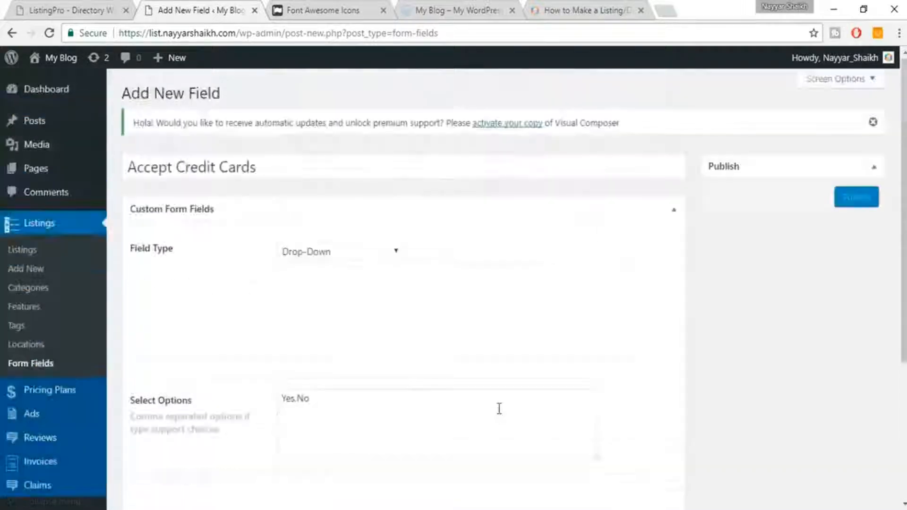
scroll(499, 408, down, 5)
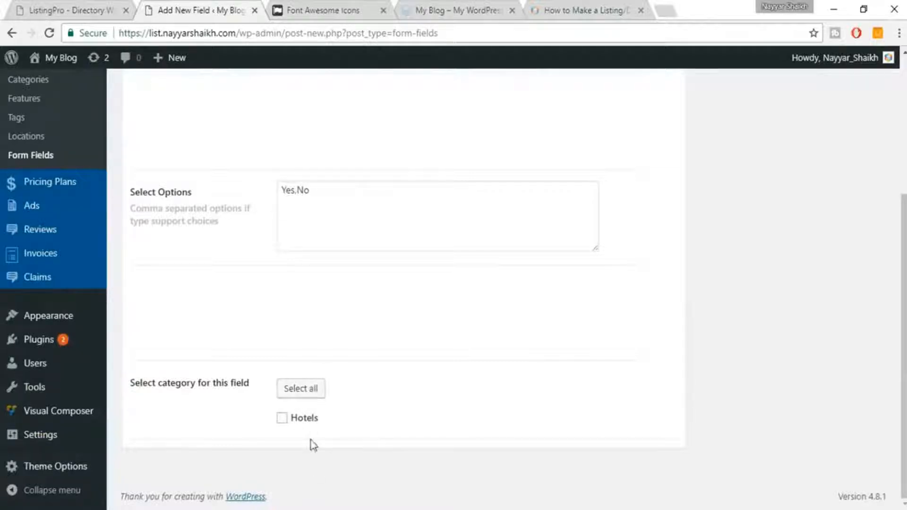
click(301, 392)
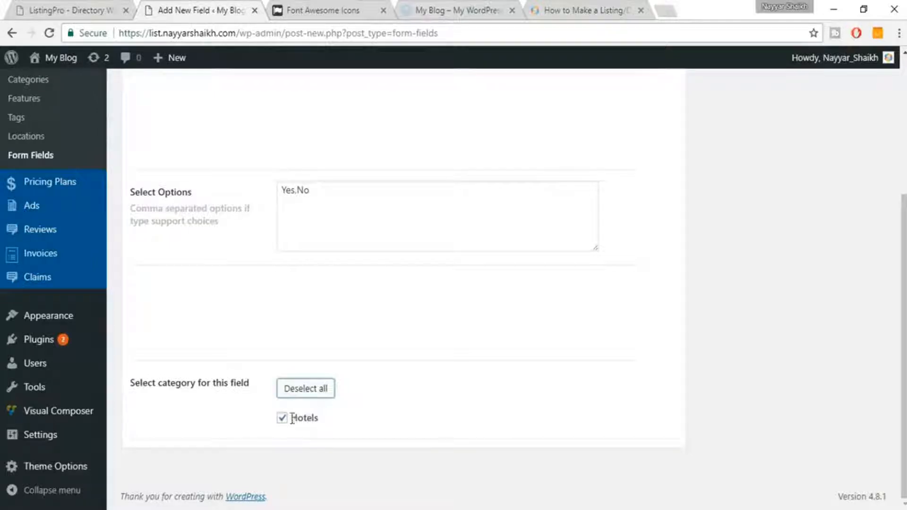
scroll(470, 449, up, 5)
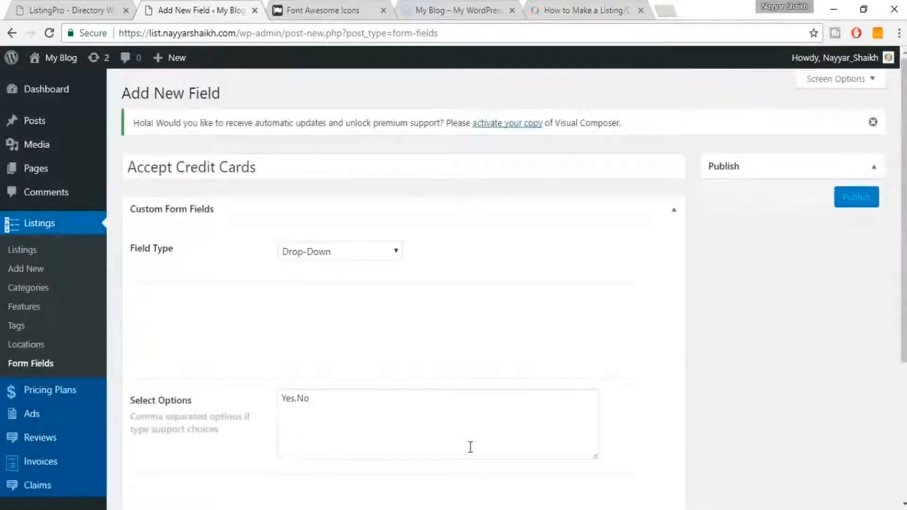
click(846, 197)
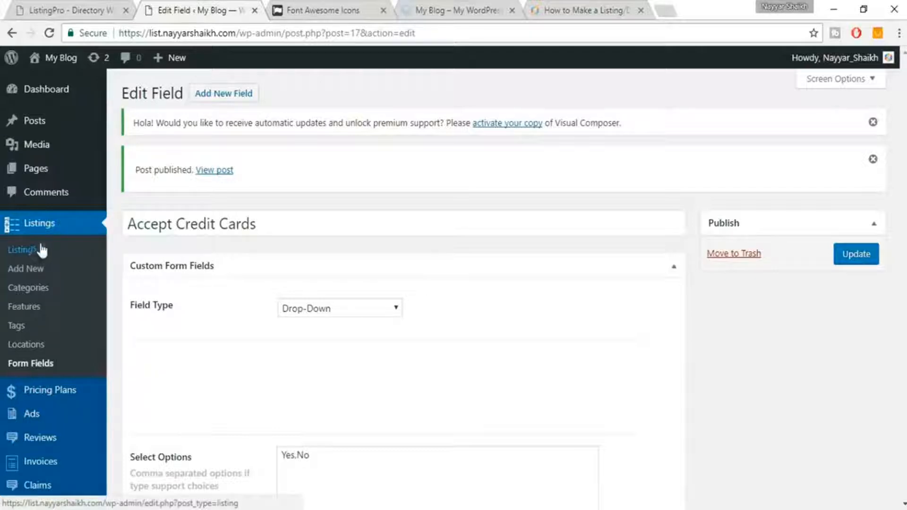
Start a new listing and title it "Sushi Kashiba", copied from the demo listing's heading.
click(36, 272)
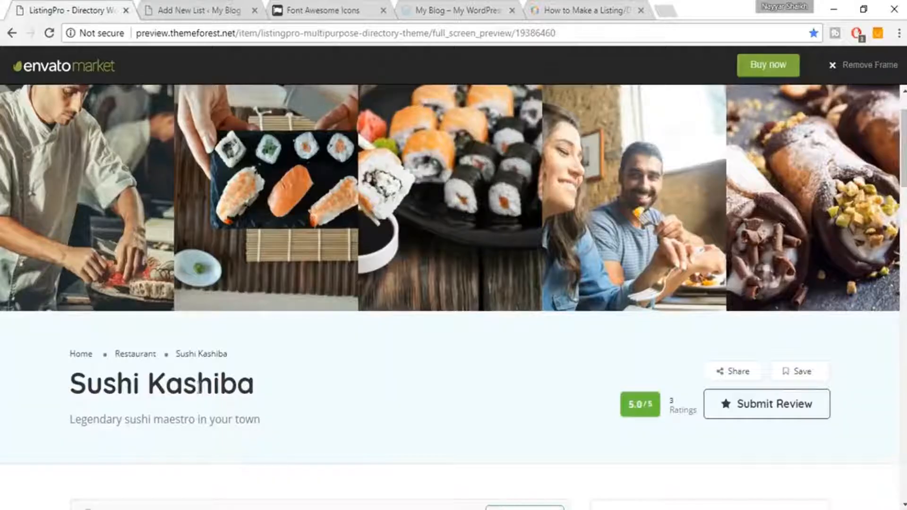
triple_click(200, 387)
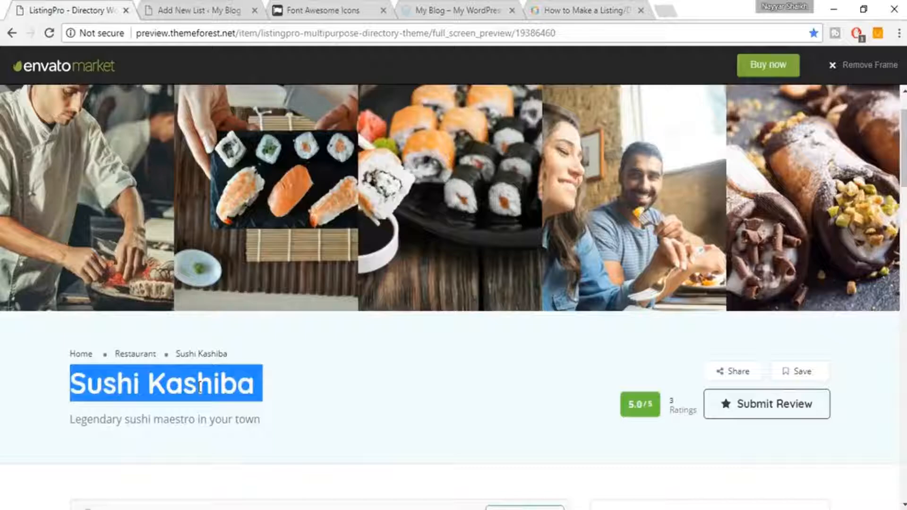
click(198, 10)
click(290, 167)
text(Sushi Kashiba)
Copy the demo listing's "Legendary sushi maestro" paragraph into the new listing's description.
click(36, 8)
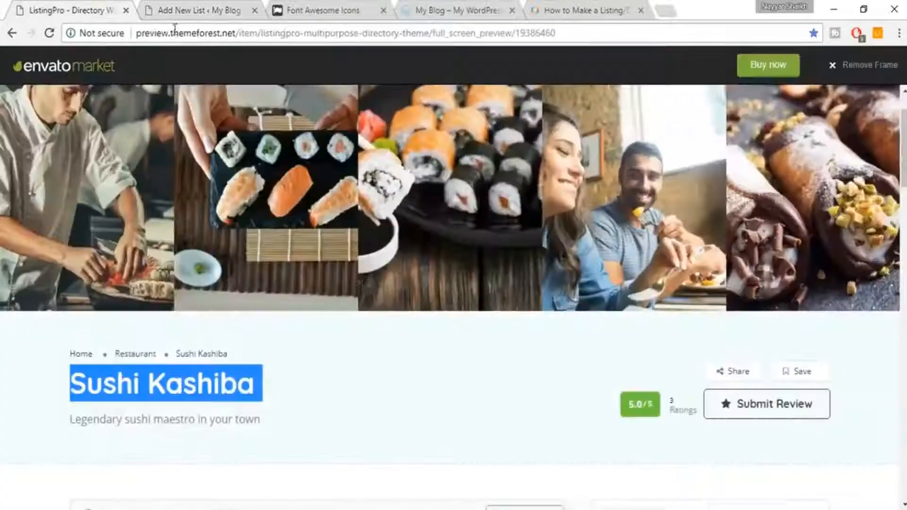
scroll(364, 284, down, 5)
triple_click(159, 314)
key(ctrl+c)
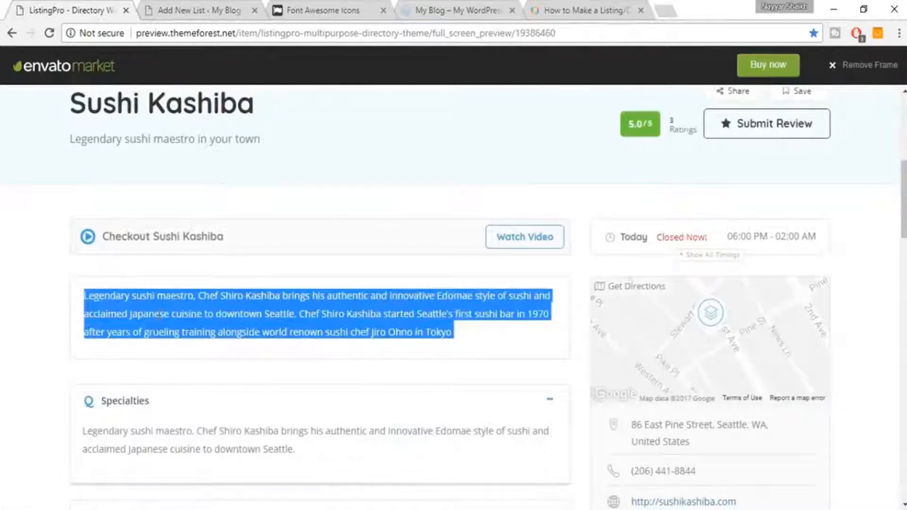
click(211, 6)
click(305, 346)
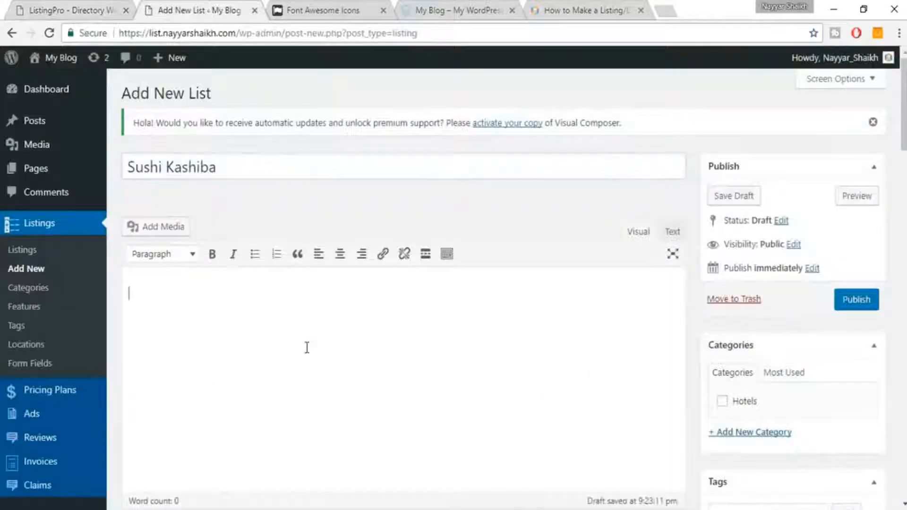
key(ctrl+v)
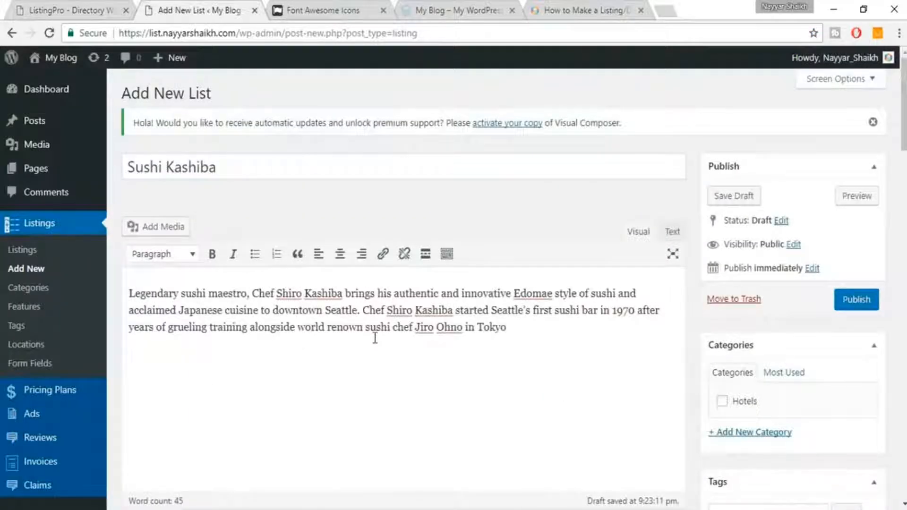
Check the demo listing's category, tick Hotels for the new listing, and add a new category named "Restaurants" to it.
click(89, 6)
click(208, 324)
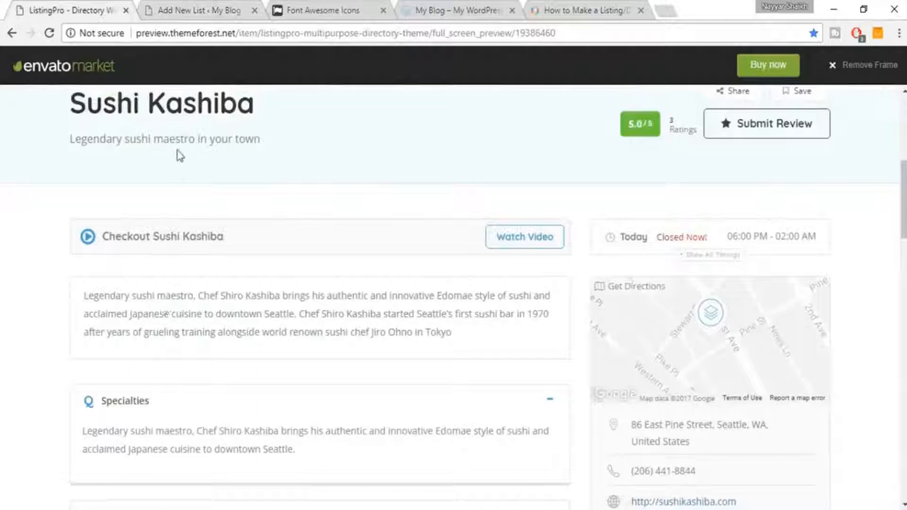
scroll(176, 186, up, 1)
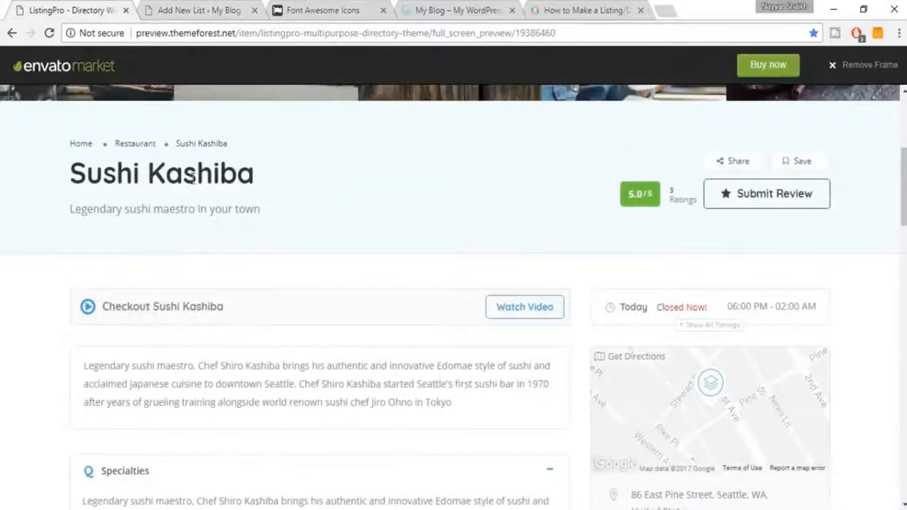
click(211, 8)
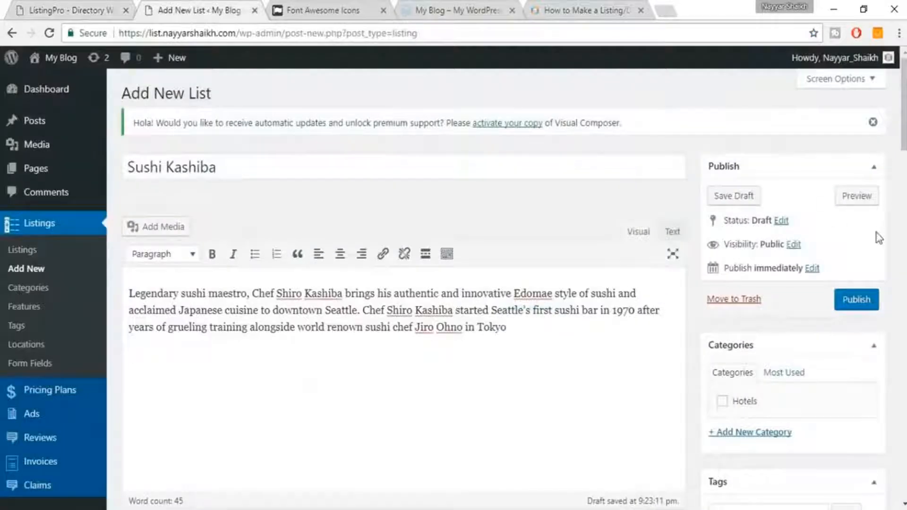
scroll(877, 233, down, 1)
click(722, 330)
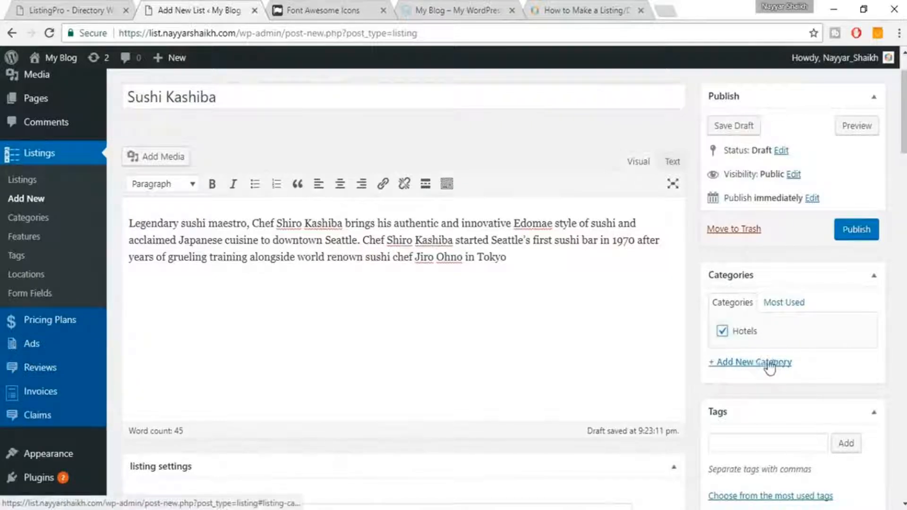
click(755, 369)
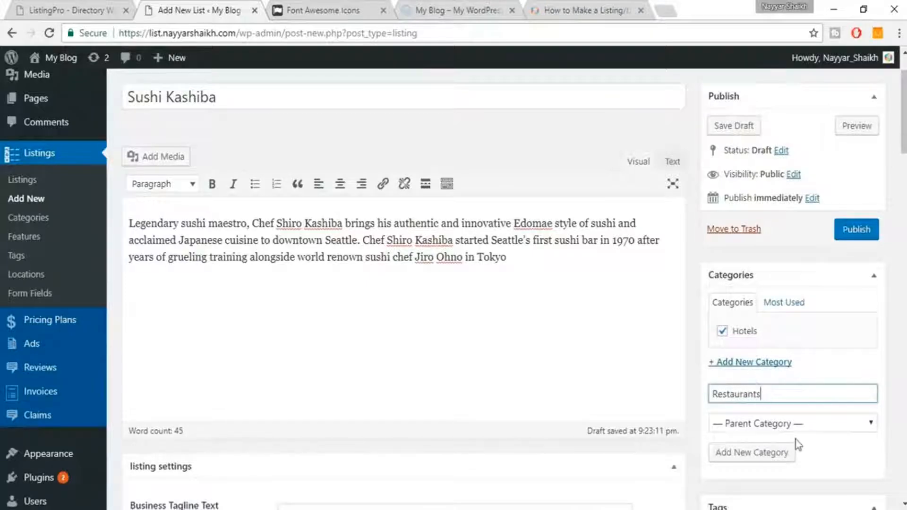
click(771, 452)
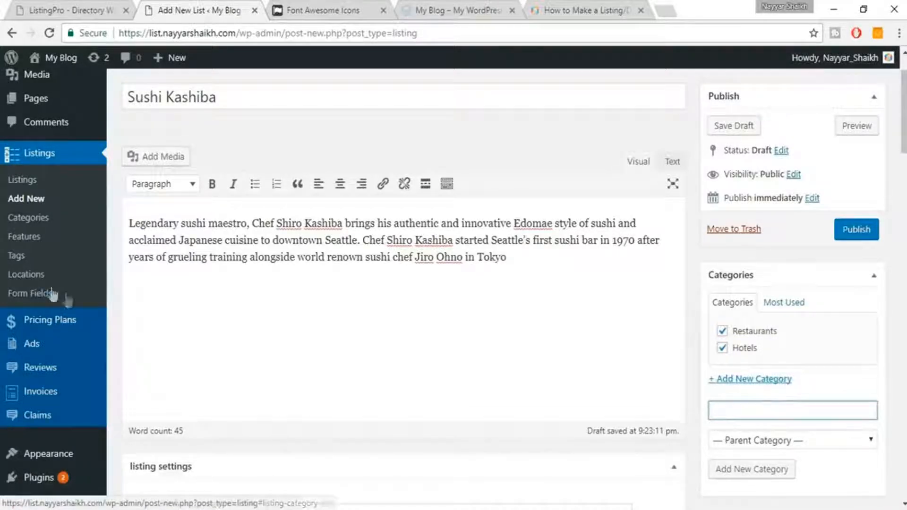
scroll(756, 283, down, 6)
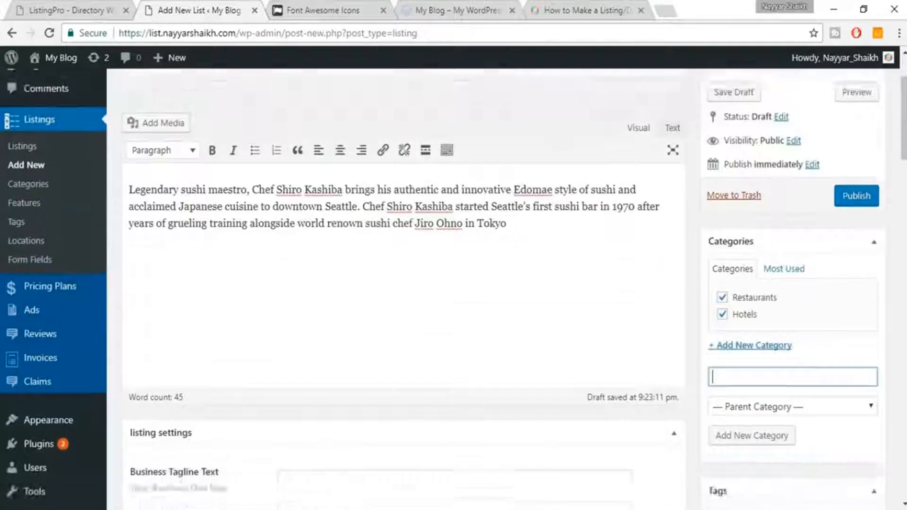
Add the existing "Hotel" tag to the new listing.
click(746, 281)
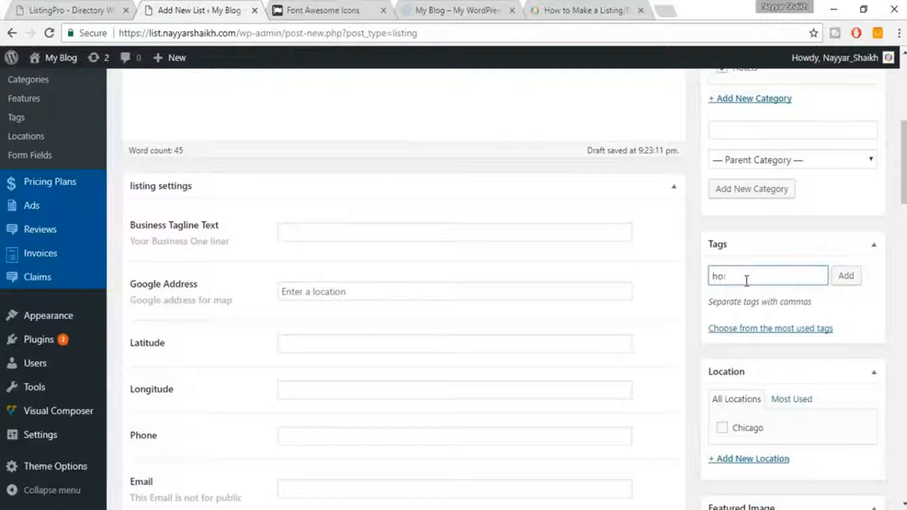
text(hot)
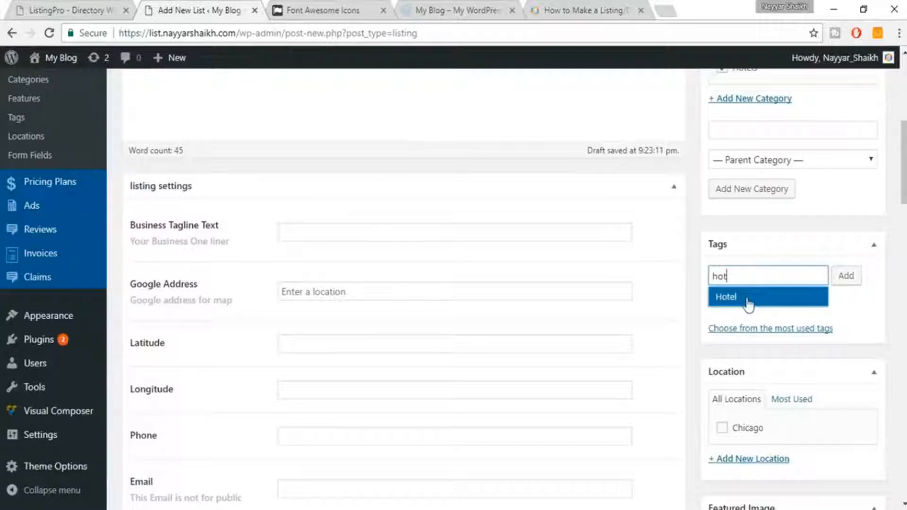
click(759, 297)
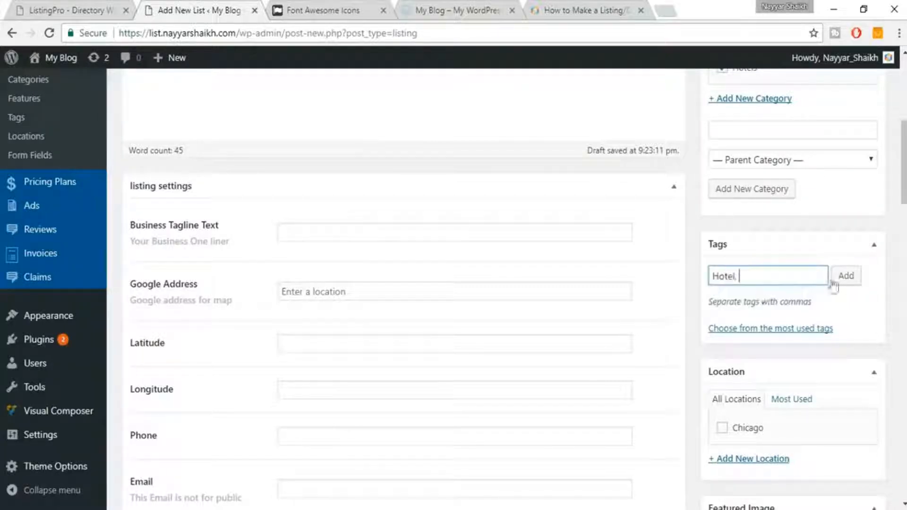
click(847, 282)
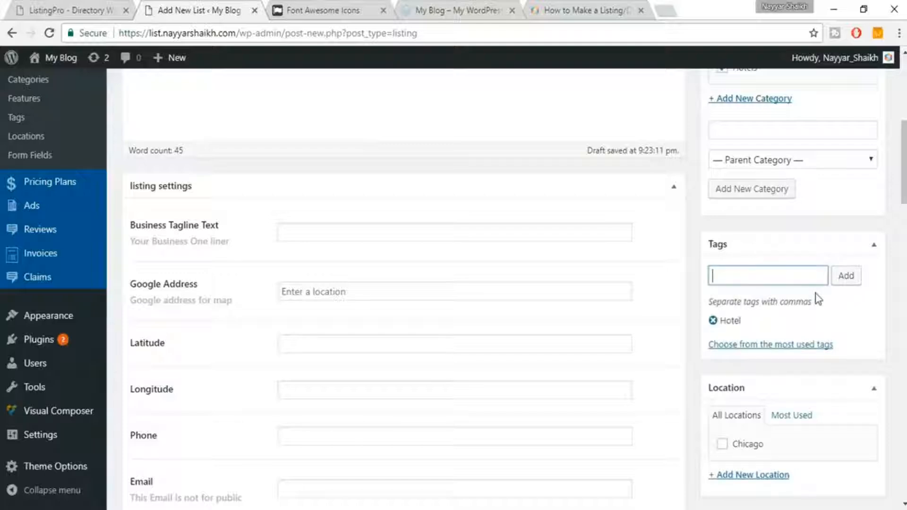
Copy the demo listing's tagline "Legendary sushi maestro in your town" into the new listing's Business Tagline Text.
scroll(579, 266, up, 5)
scroll(485, 246, down, 7)
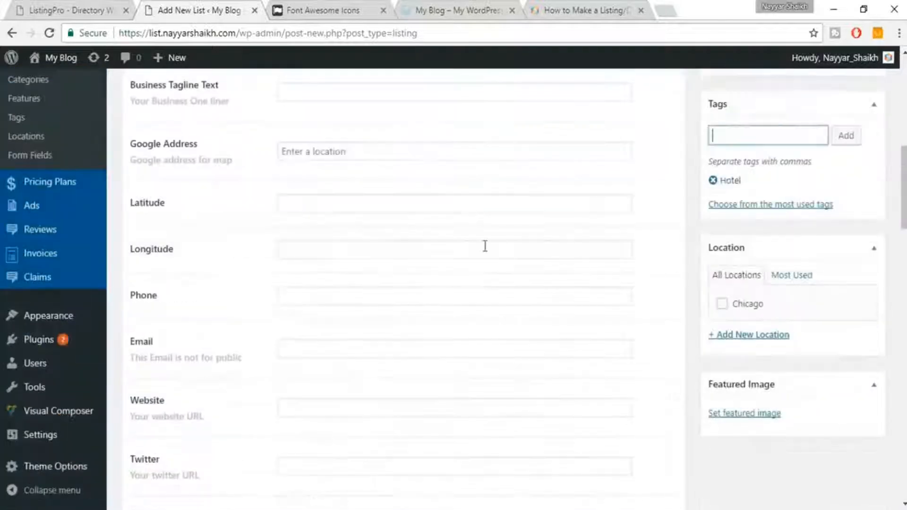
scroll(421, 279, up, 3)
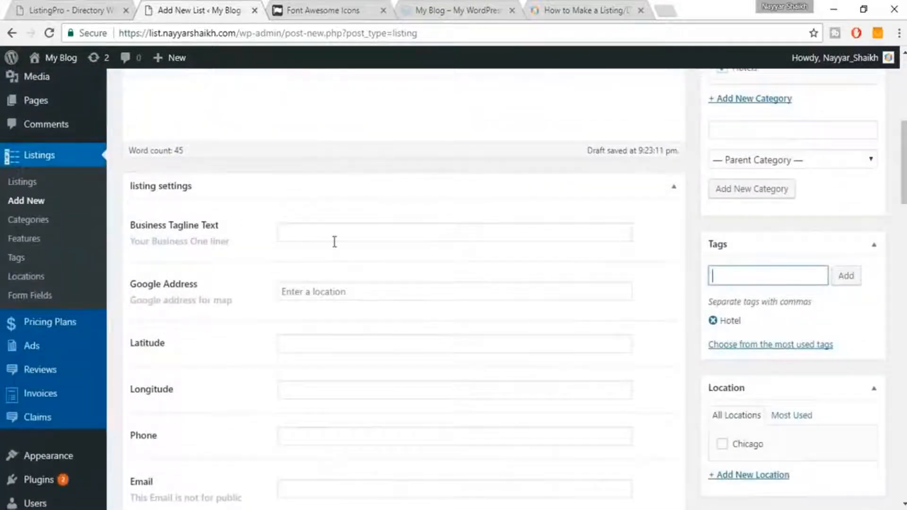
click(334, 241)
click(59, 10)
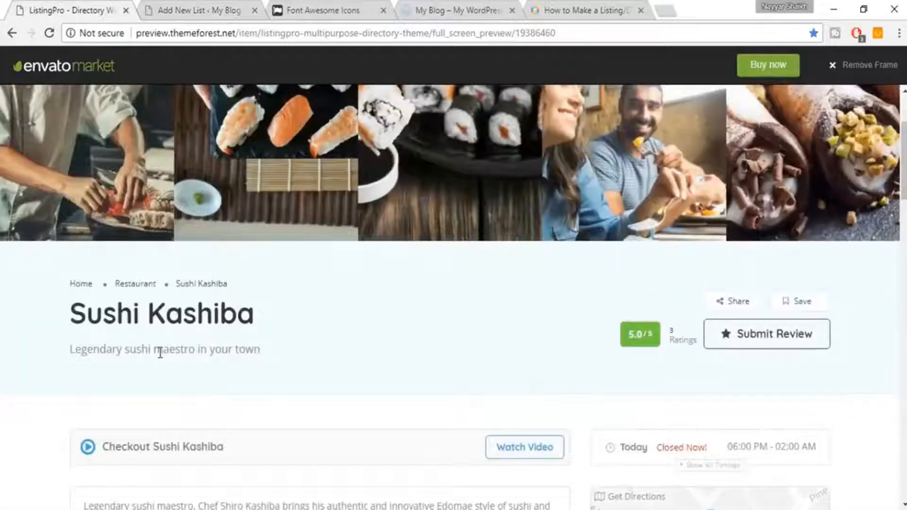
triple_click(161, 349)
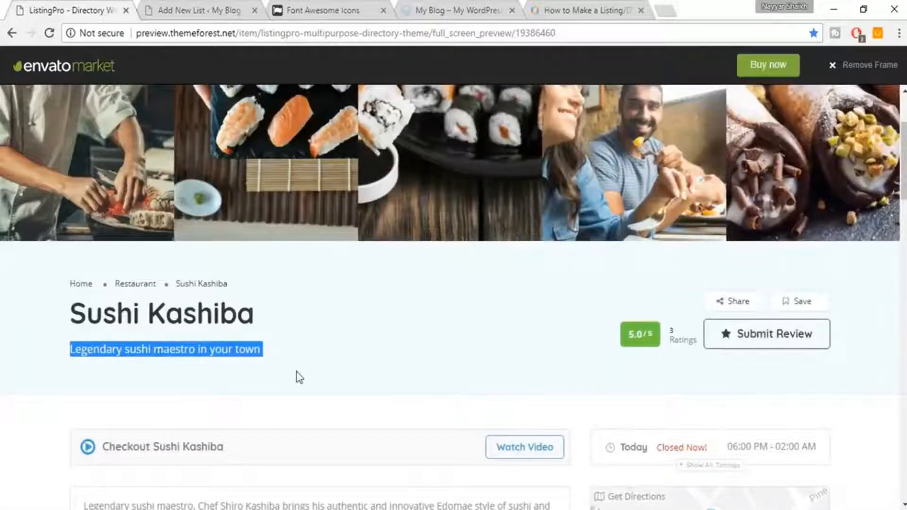
key(ctrl+c)
key(ctrl+Tab)
key(ctrl+v)
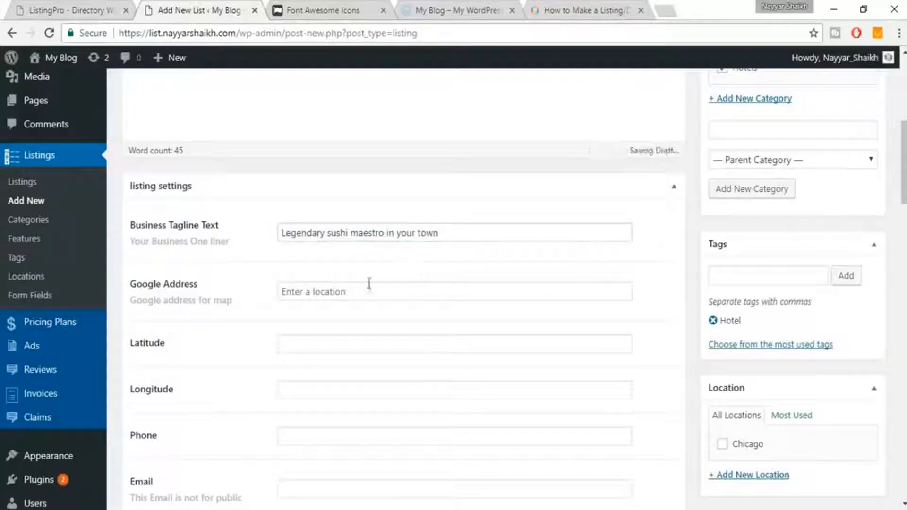
Copy the demo listing's street address into the new listing's Google Address field.
click(384, 289)
click(41, 7)
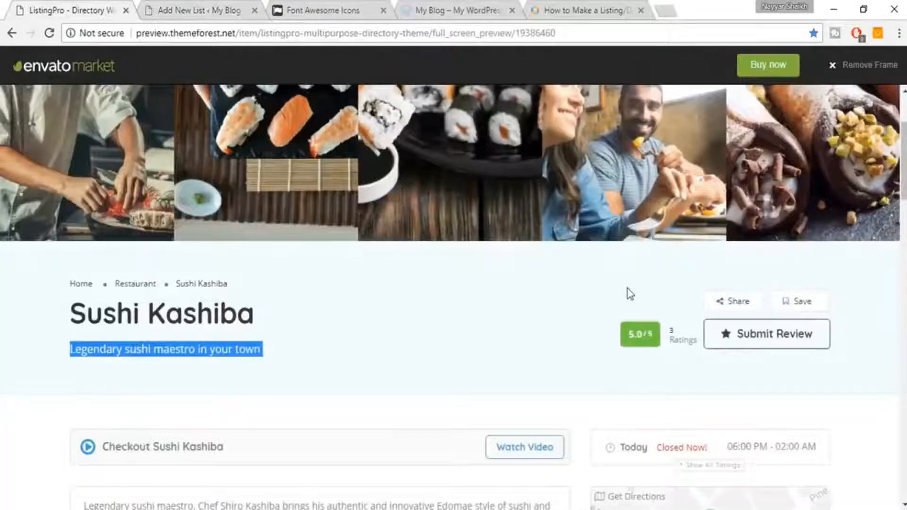
scroll(813, 339, down, 7)
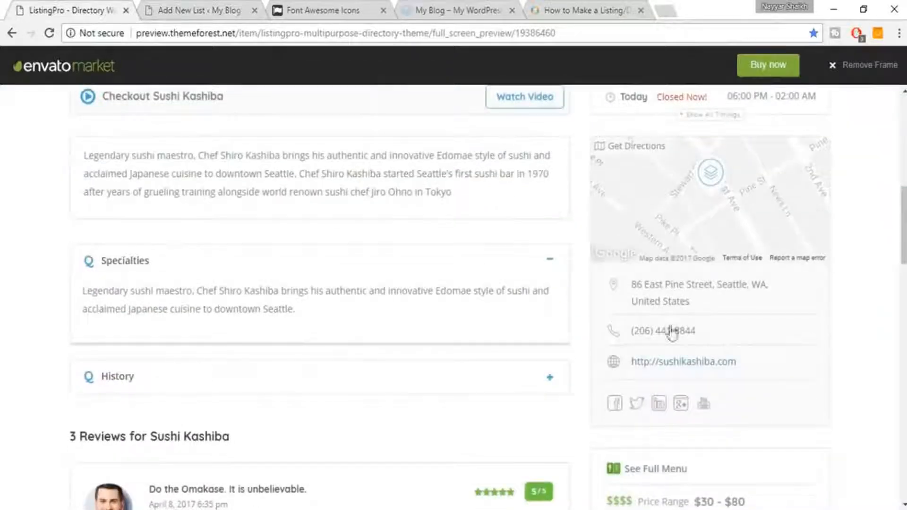
triple_click(652, 289)
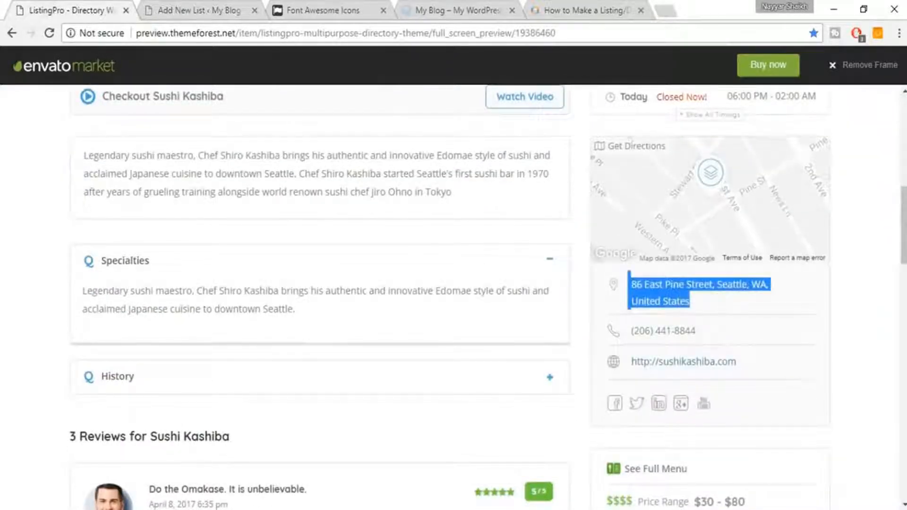
scroll(803, 307, down, 8)
scroll(865, 304, up, 6)
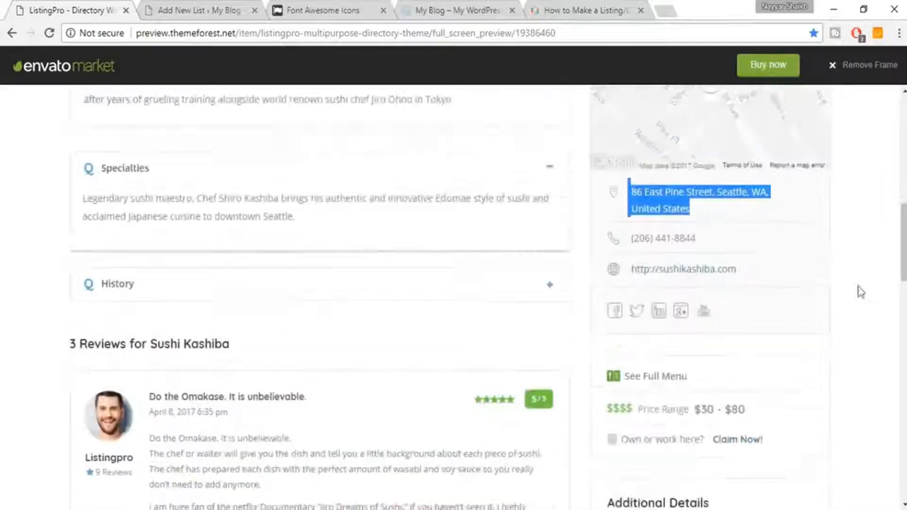
drag(709, 217, 634, 185)
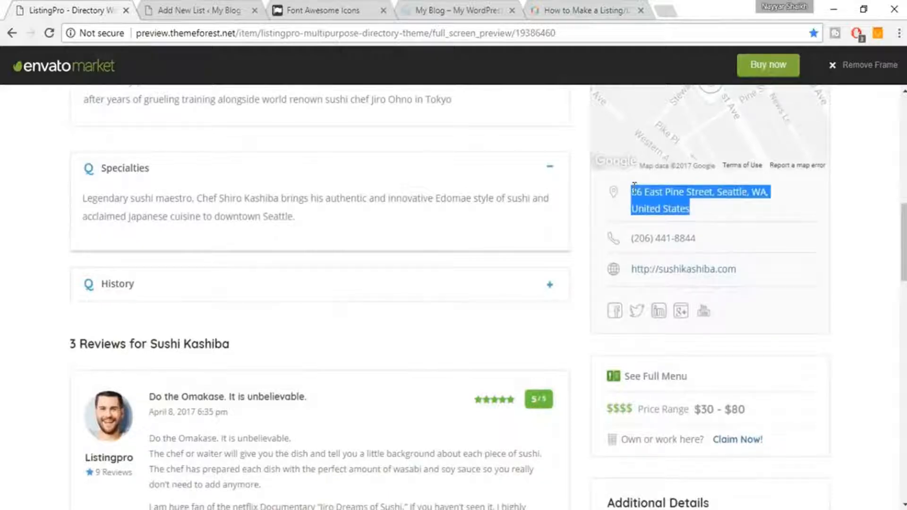
click(246, 7)
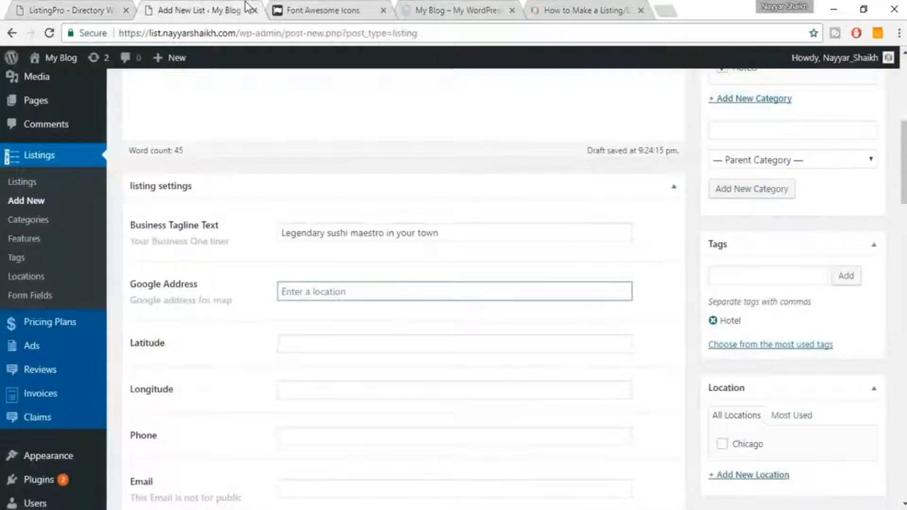
click(365, 338)
click(397, 293)
key(ctrl+v)
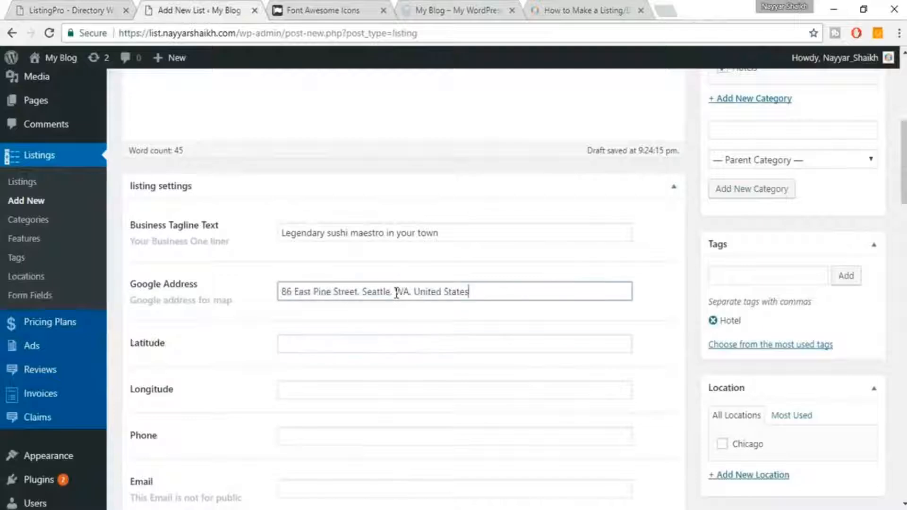
click(259, 324)
Open latlong.net in a new browser tab and look up the coordinates of the copied listing address.
scroll(259, 324, down, 3)
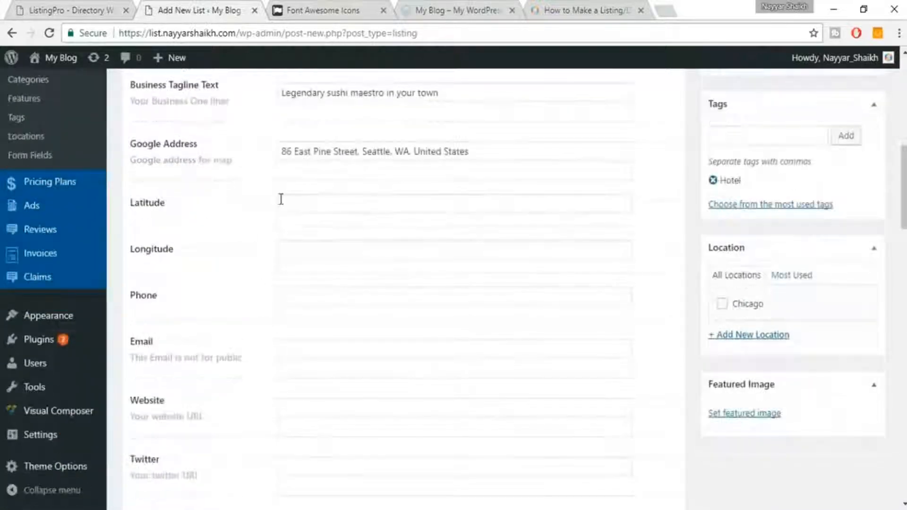
click(329, 205)
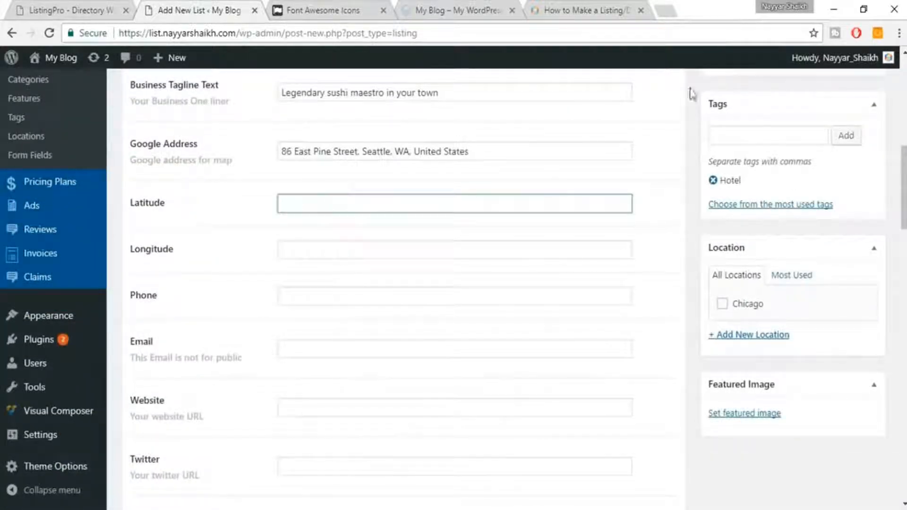
click(667, 10)
text(la)
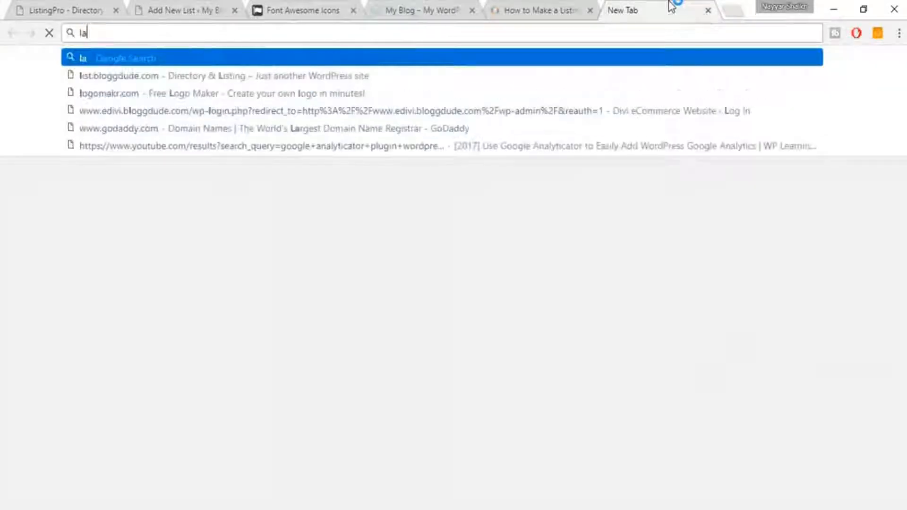
text(tl)
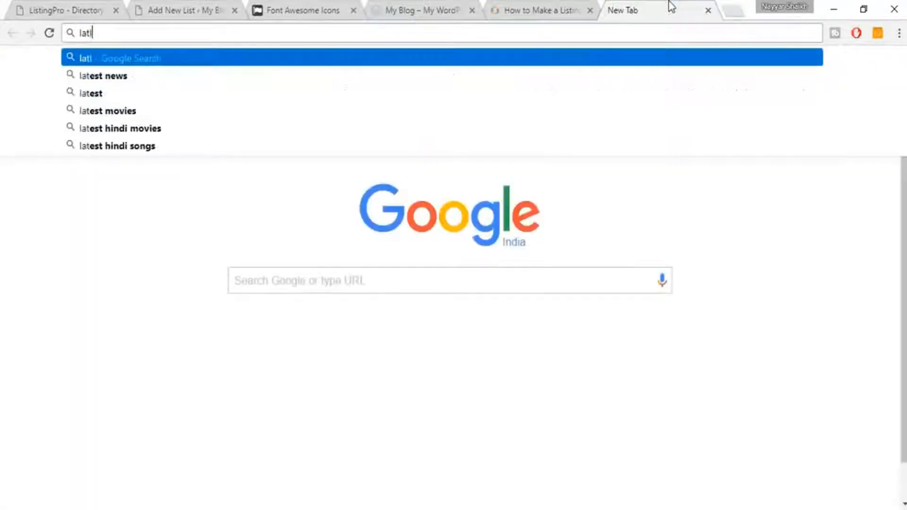
text(ong.net)
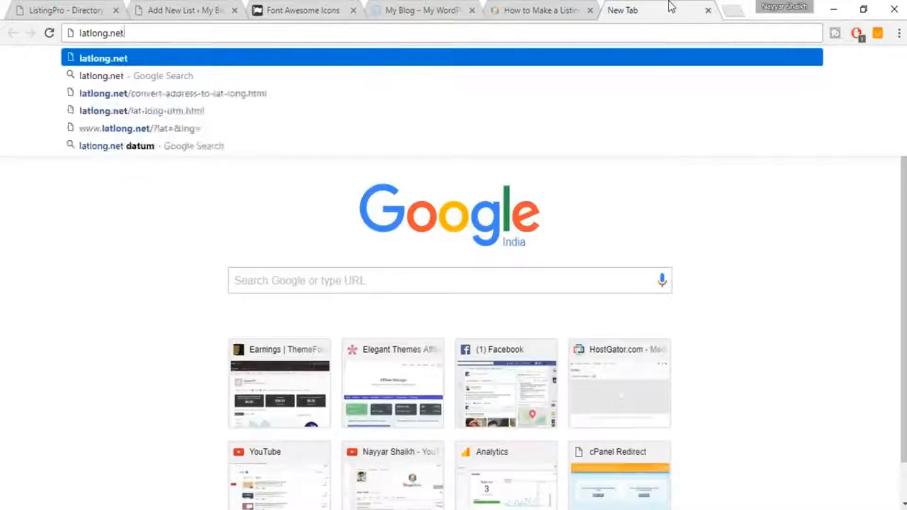
key(Return)
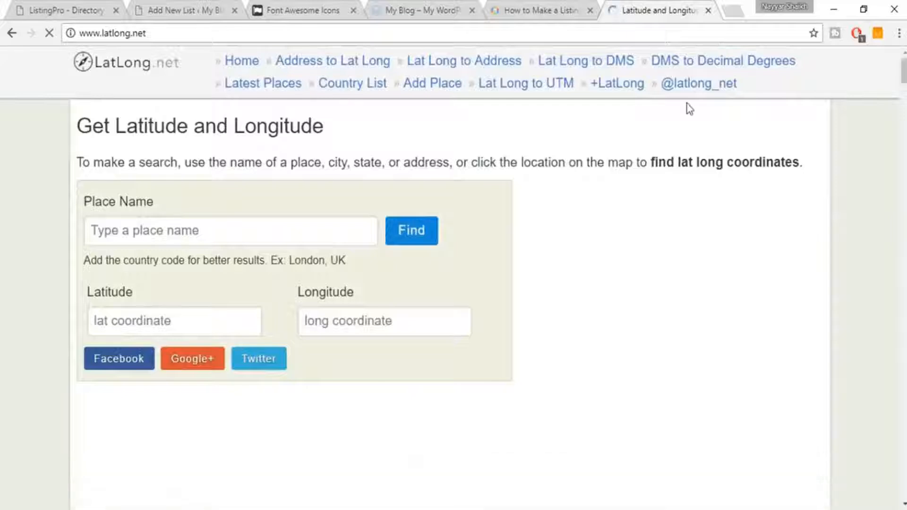
click(190, 231)
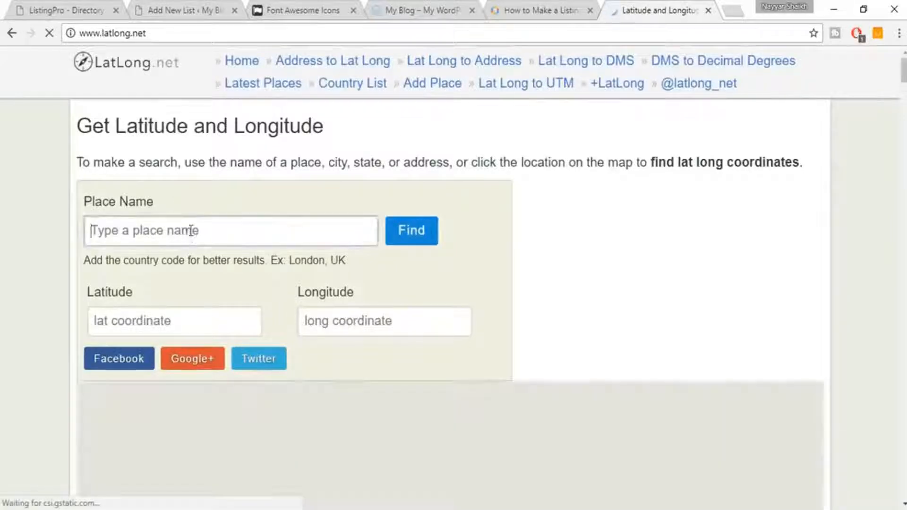
key(ctrl+v)
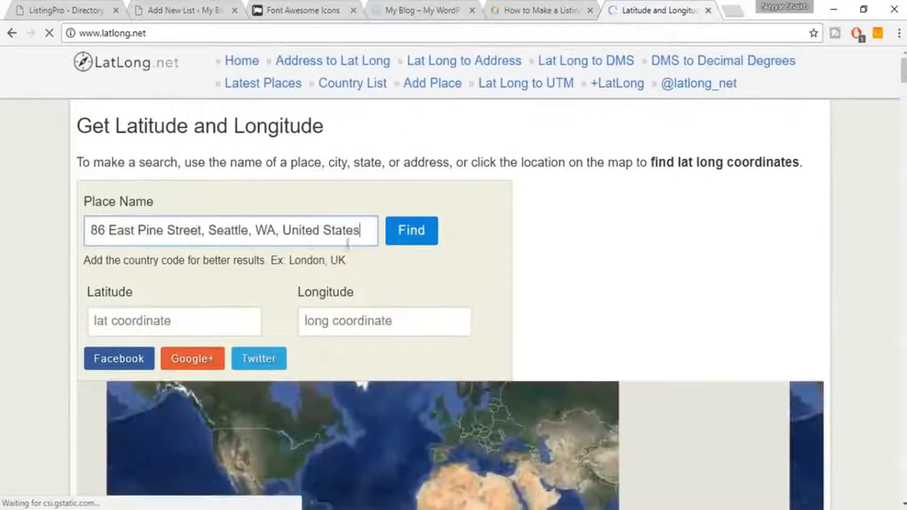
click(411, 239)
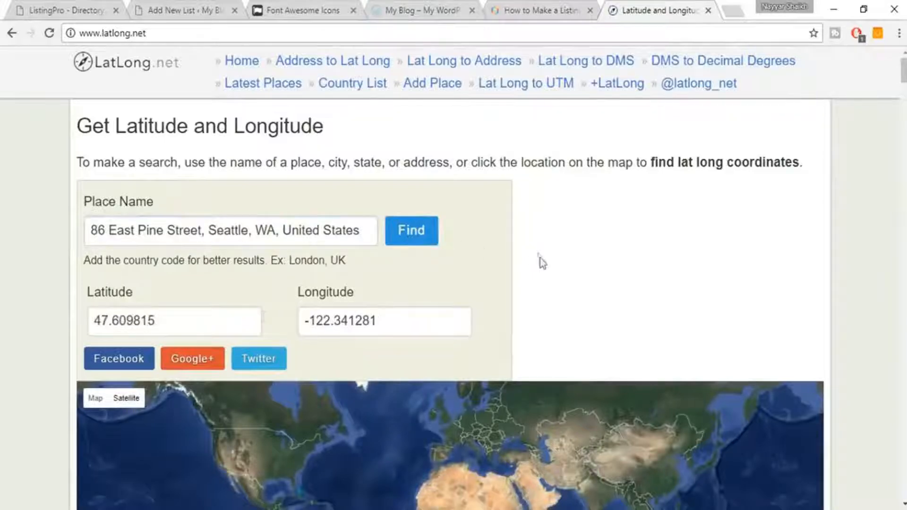
Copy latitude 47.609815 and longitude -122.341281 from LatLong.net into the new listing's Latitude and Longitude fields.
double_click(192, 323)
key(ctrl+c)
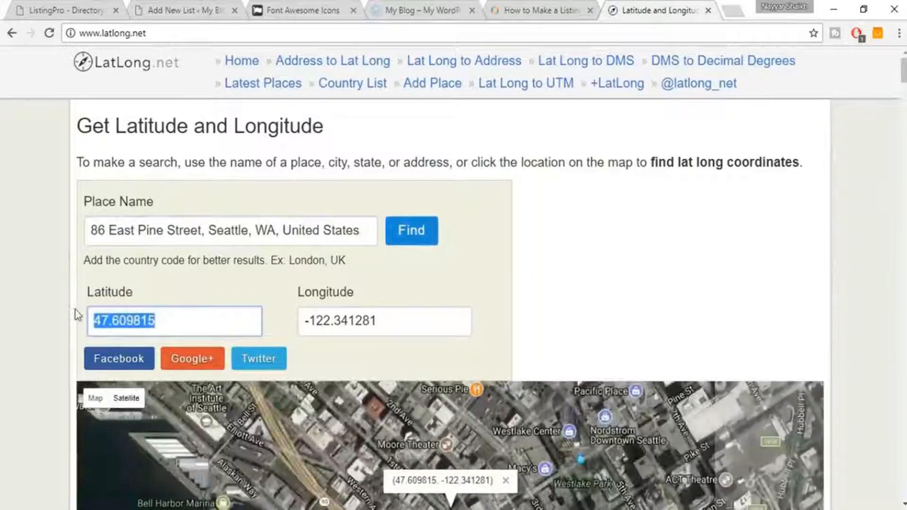
click(198, 10)
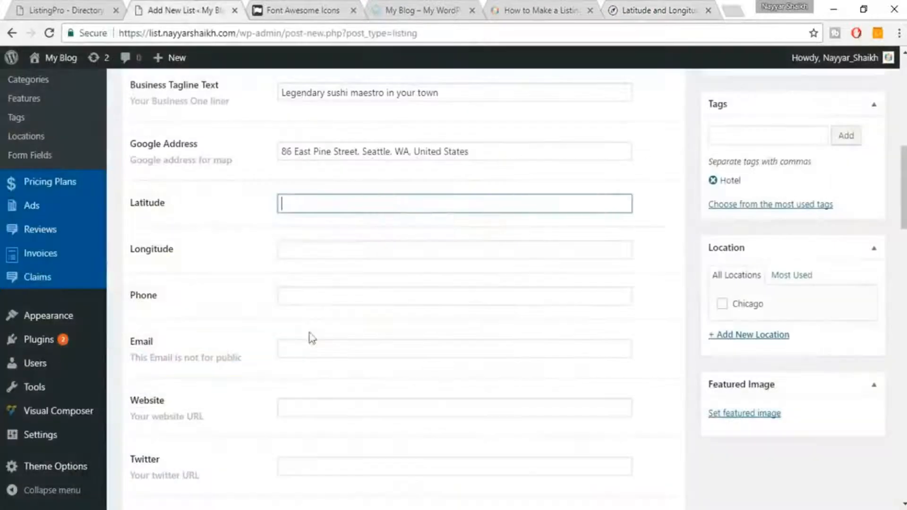
key(ctrl+v)
click(659, 10)
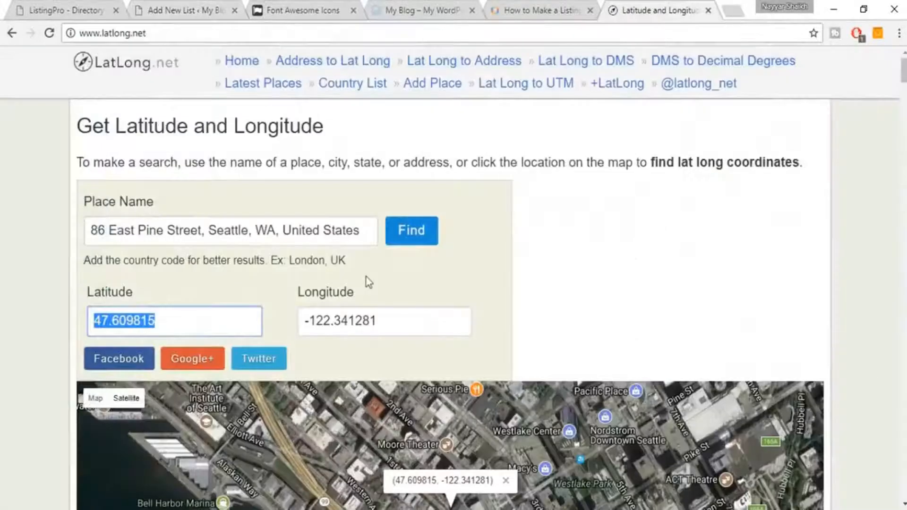
drag(403, 323, 295, 330)
key(ctrl+c)
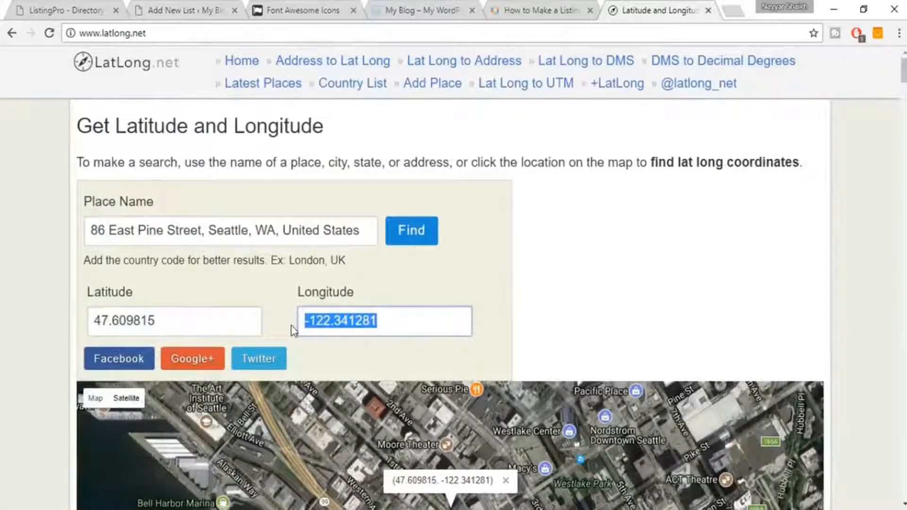
click(182, 10)
click(324, 251)
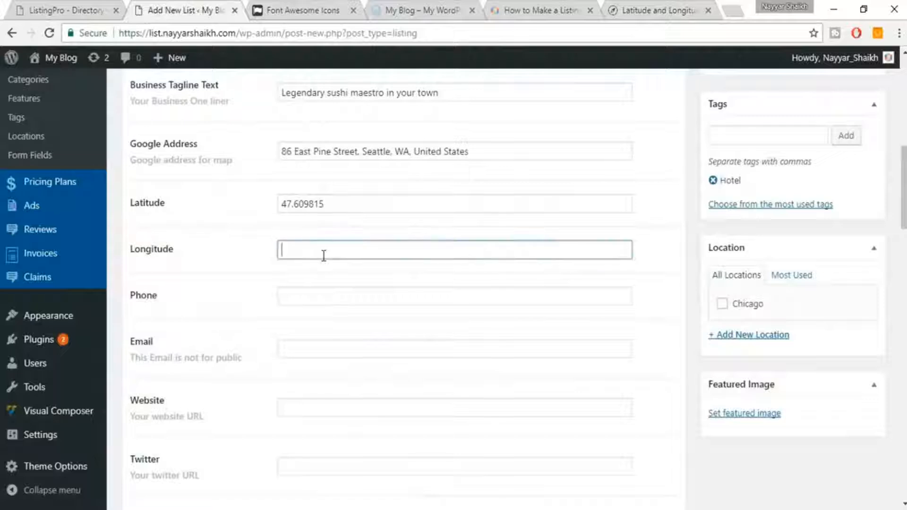
key(ctrl+v)
Fill in the new listing's contact phone number and e-mail address.
click(350, 302)
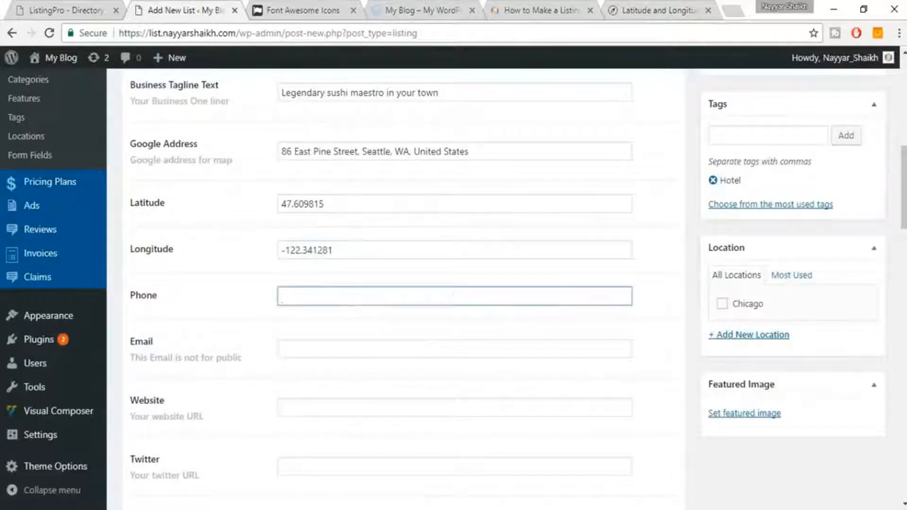
text(1234567980)
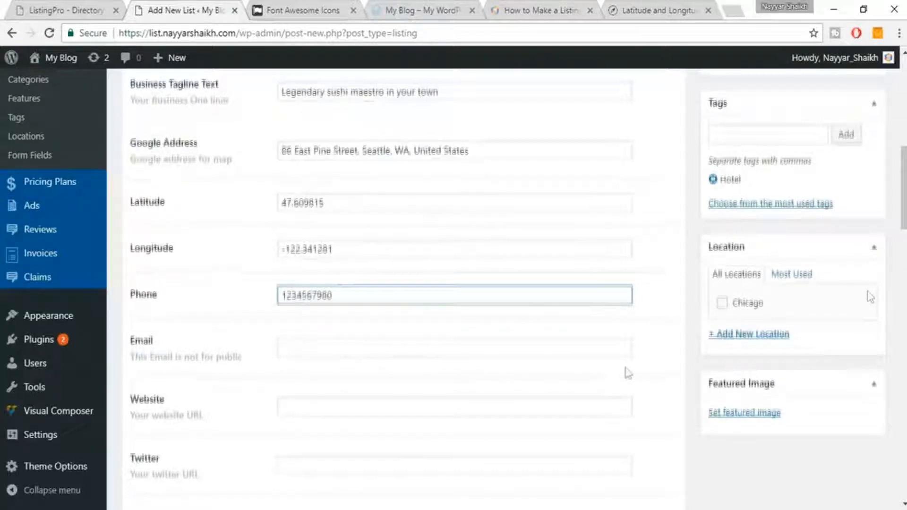
scroll(480, 263, down, 2)
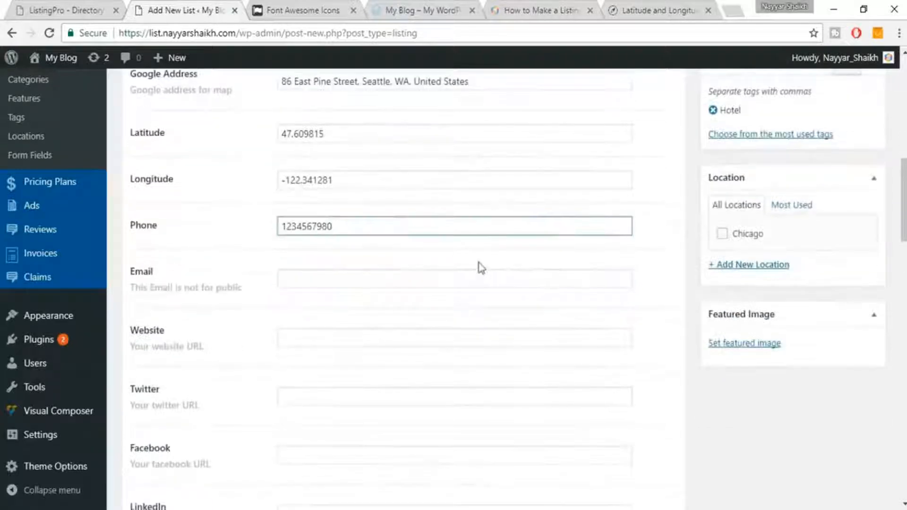
click(478, 272)
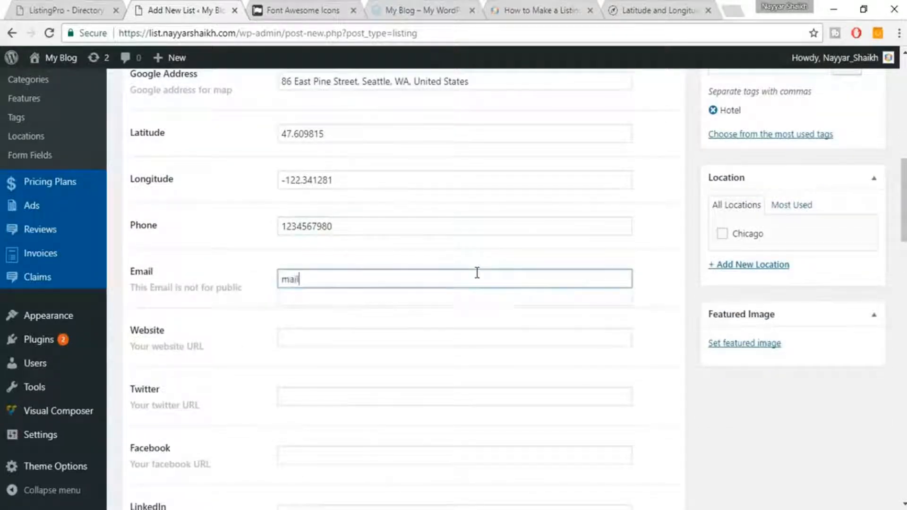
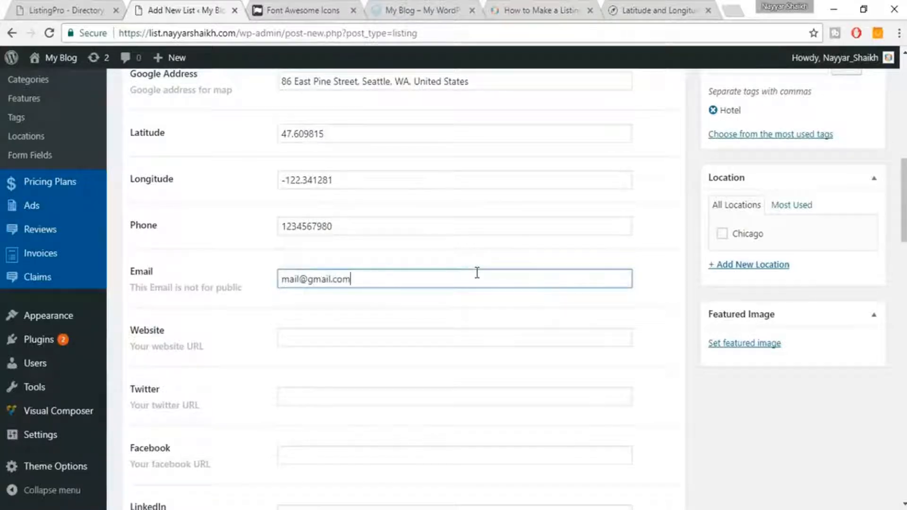
Enter website.com as the new listing's website.
scroll(474, 282, down, 2)
click(412, 271)
text(website.com)
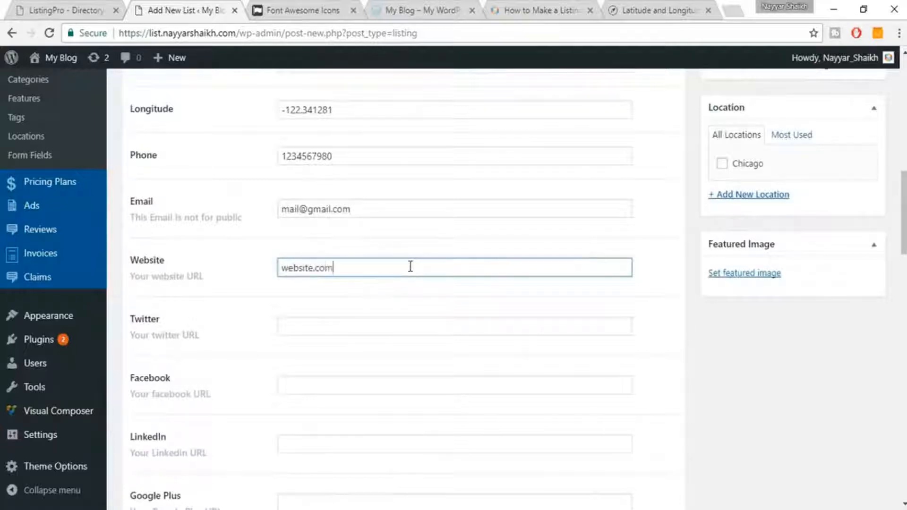
Fill the new listing's Twitter and Facebook fields with the profile URLs suggested by the browser.
click(401, 329)
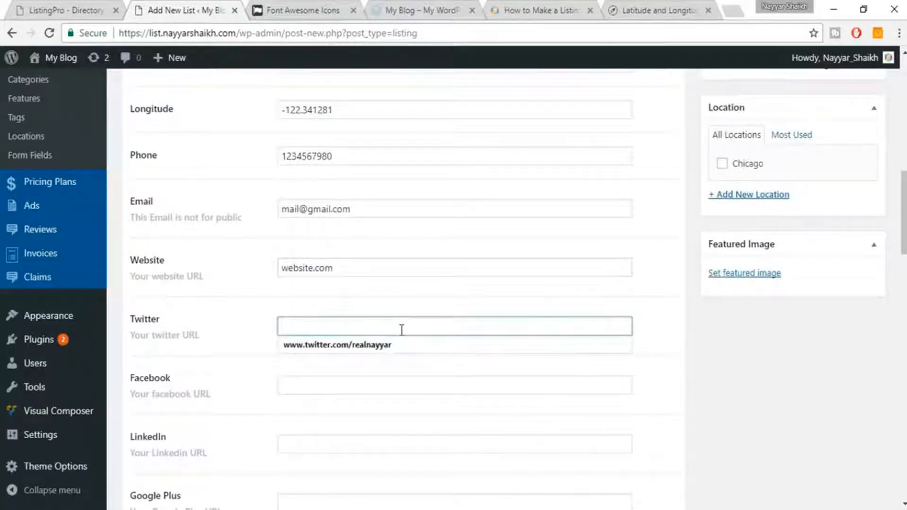
key(Down)
click(394, 350)
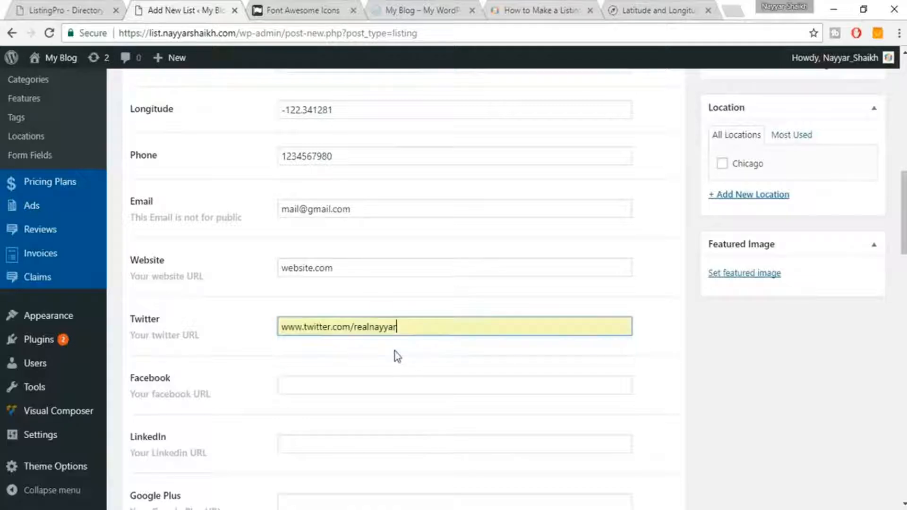
scroll(522, 342, down, 3)
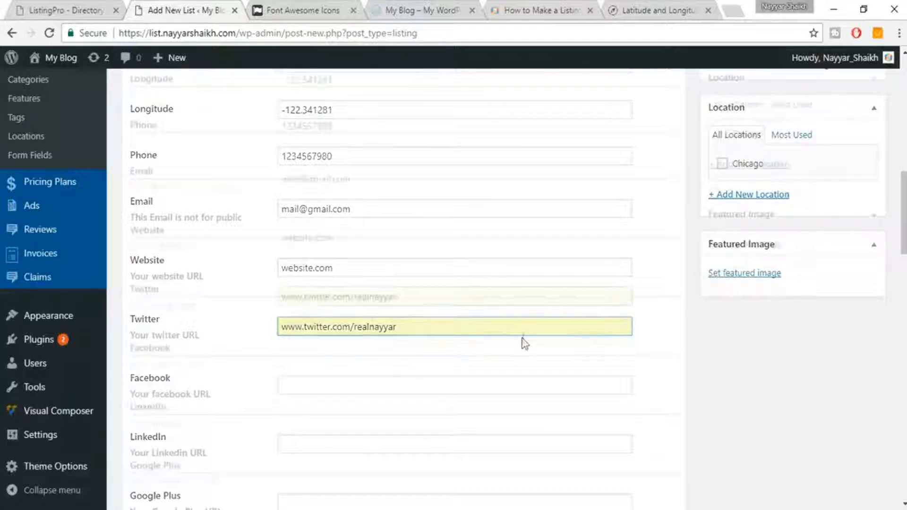
click(375, 251)
click(374, 259)
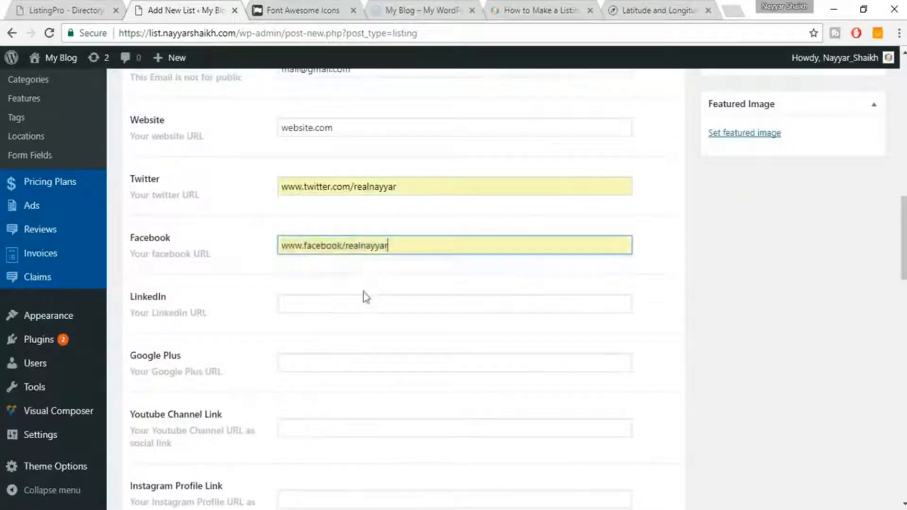
Enter the owner's Youtube.com channel address in the listing's Youtube Channel Link field.
scroll(598, 327, down, 1)
click(337, 358)
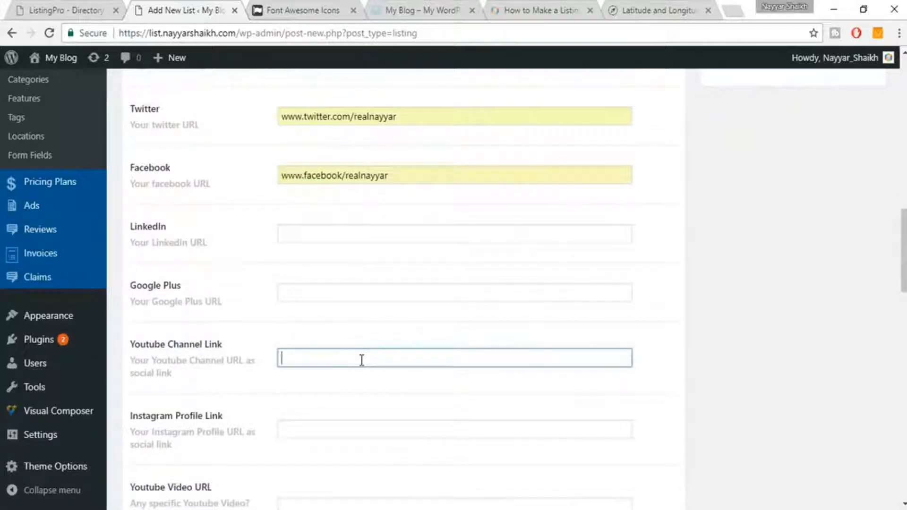
text(Youtube.com)
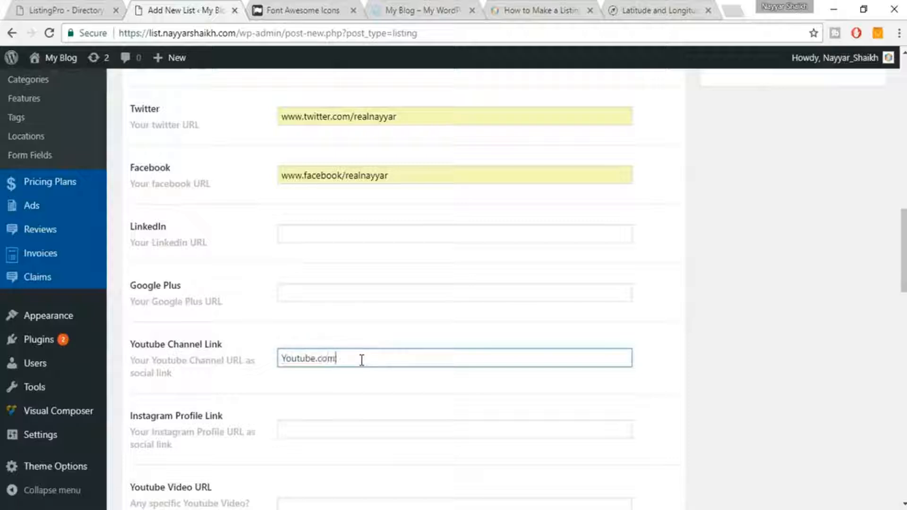
text(/nayyarshaikh)
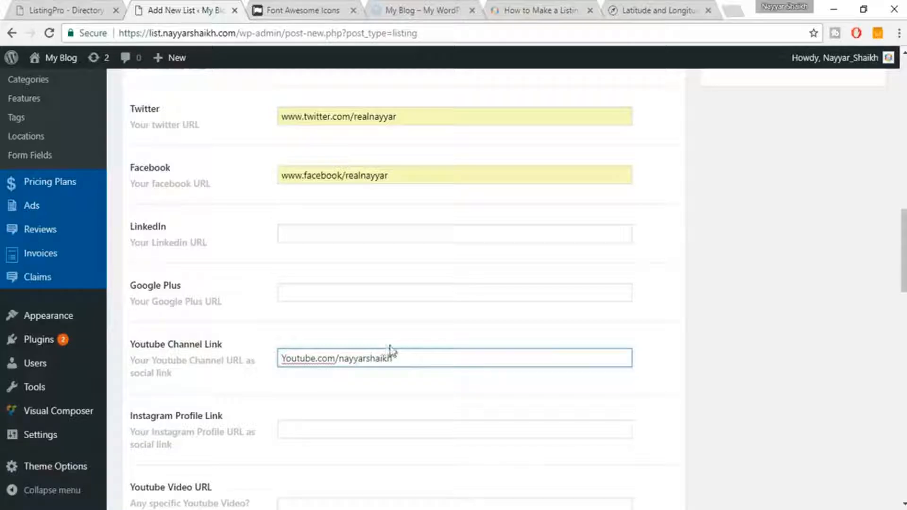
Compare the listing's Youtube Video URL field with the video section on the Sushi Kashiba demo page.
scroll(390, 350, down, 6)
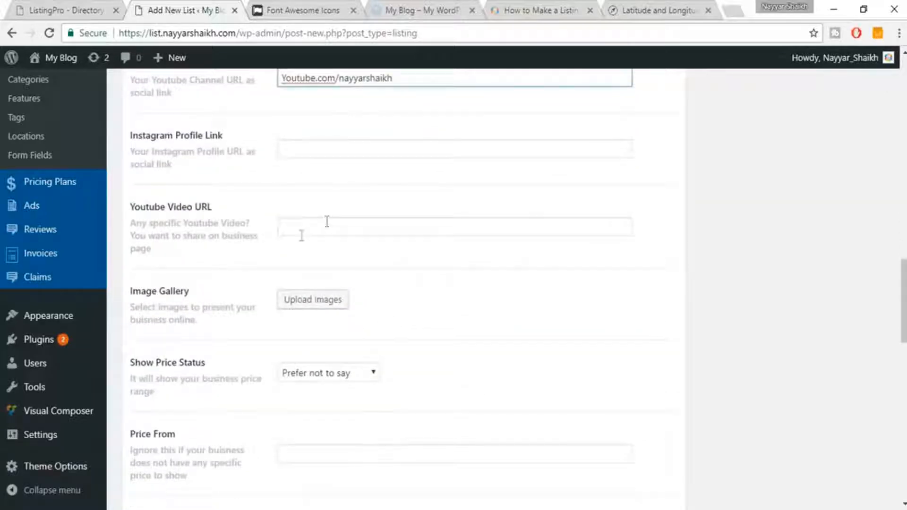
click(355, 235)
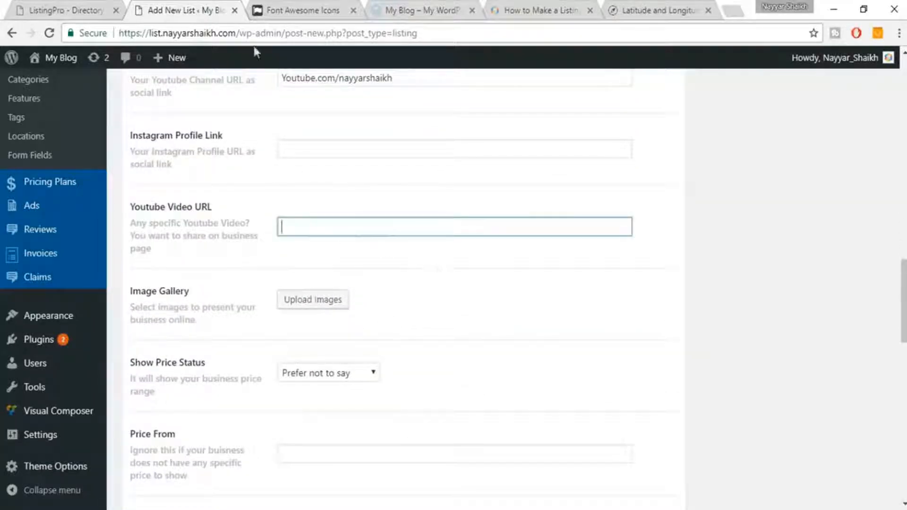
click(63, 10)
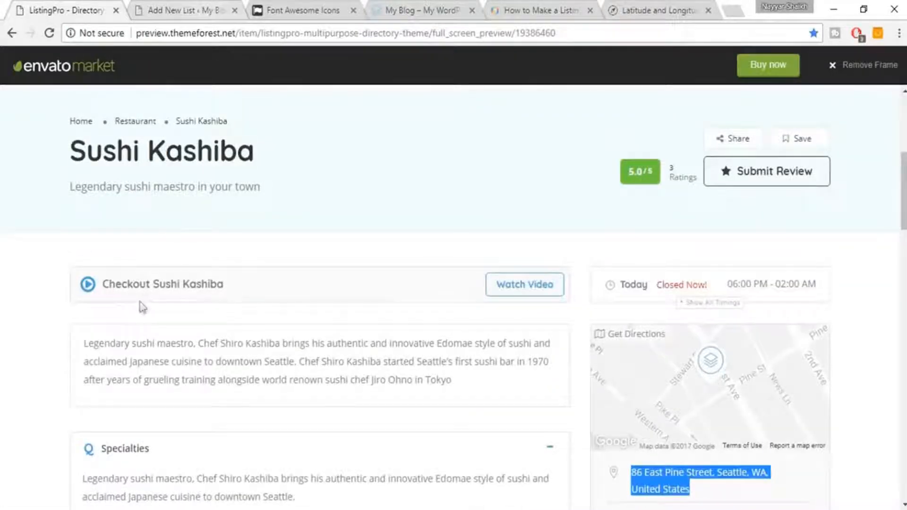
click(178, 10)
Upload all five images from the ListingPro Images > Listing > Sushi folder to the listing's image gallery and save the gallery.
scroll(419, 310, down, 2)
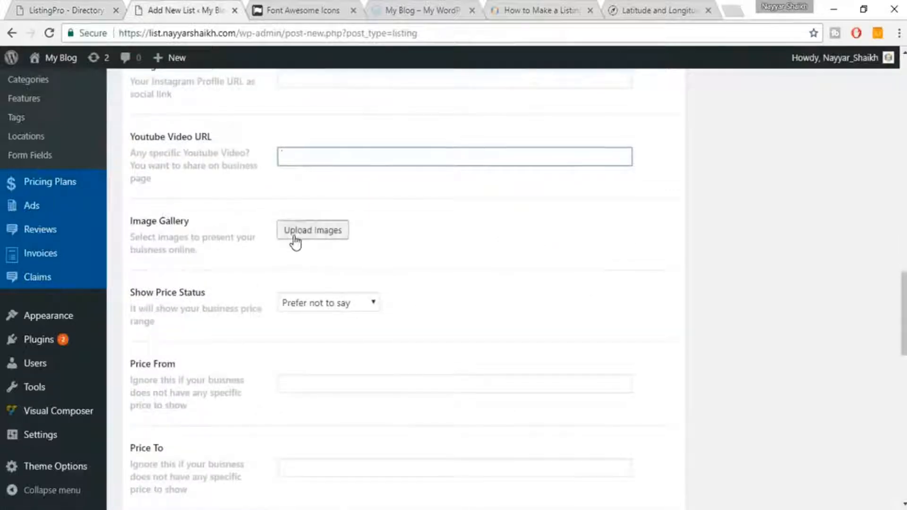
click(292, 236)
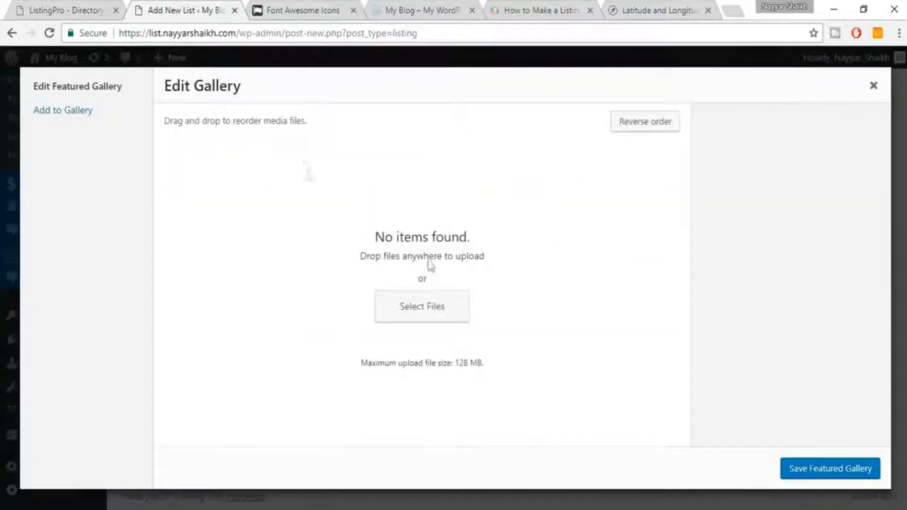
click(419, 319)
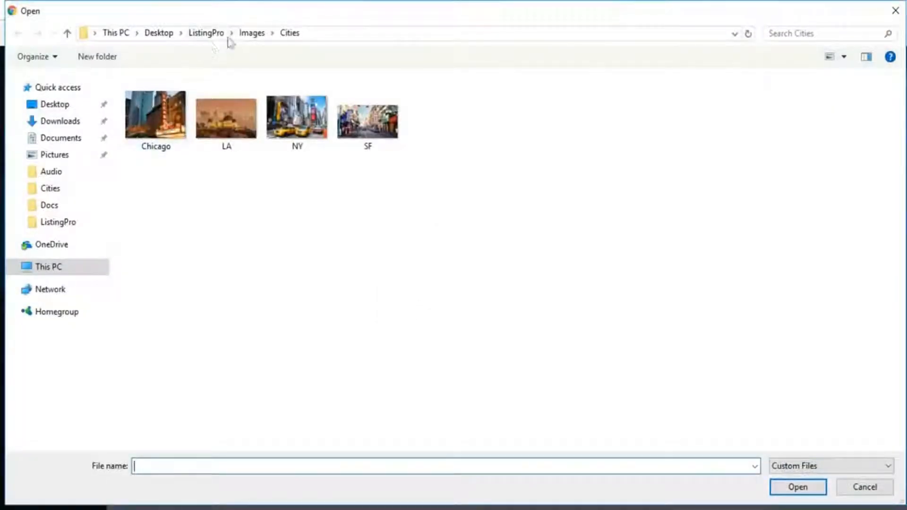
click(251, 34)
double_click(152, 128)
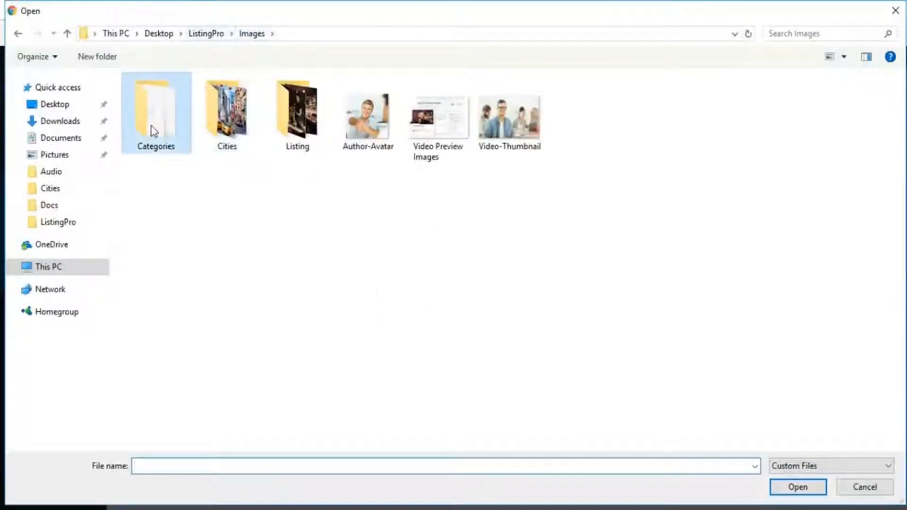
click(251, 33)
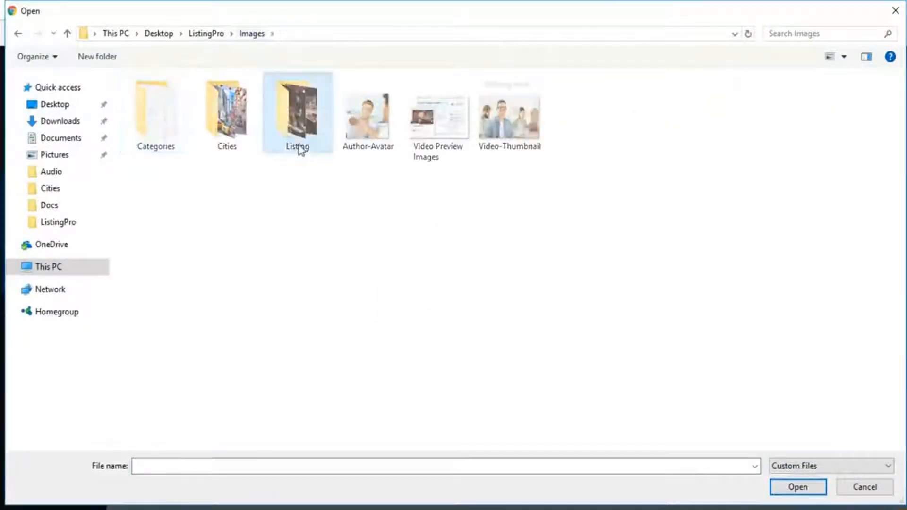
double_click(301, 149)
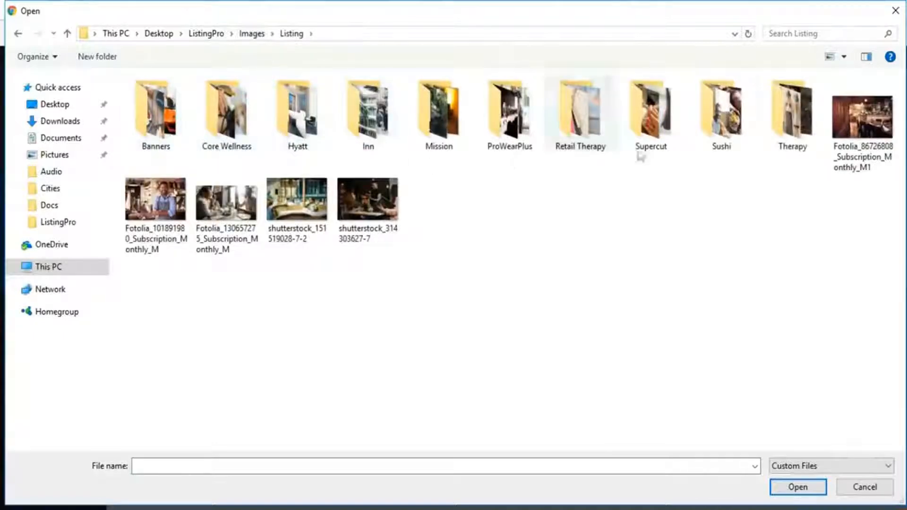
double_click(743, 127)
drag(597, 139, 127, 76)
click(798, 487)
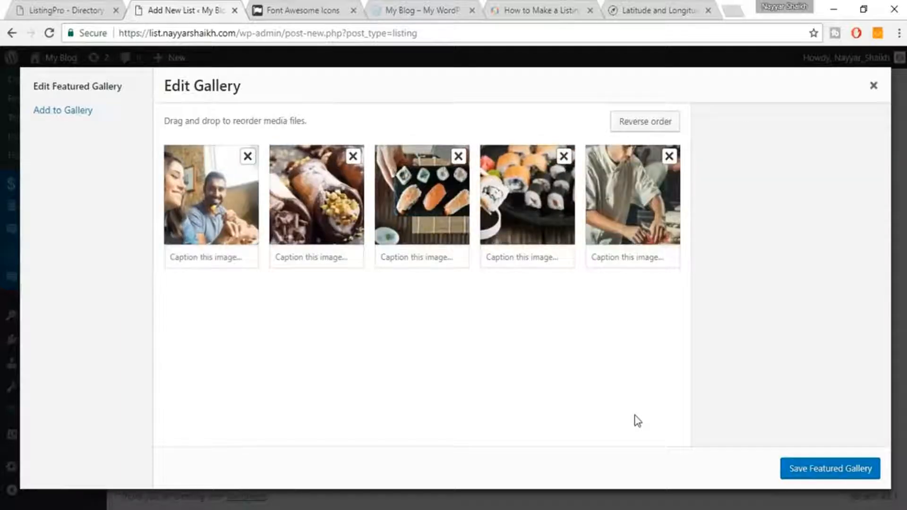
click(806, 472)
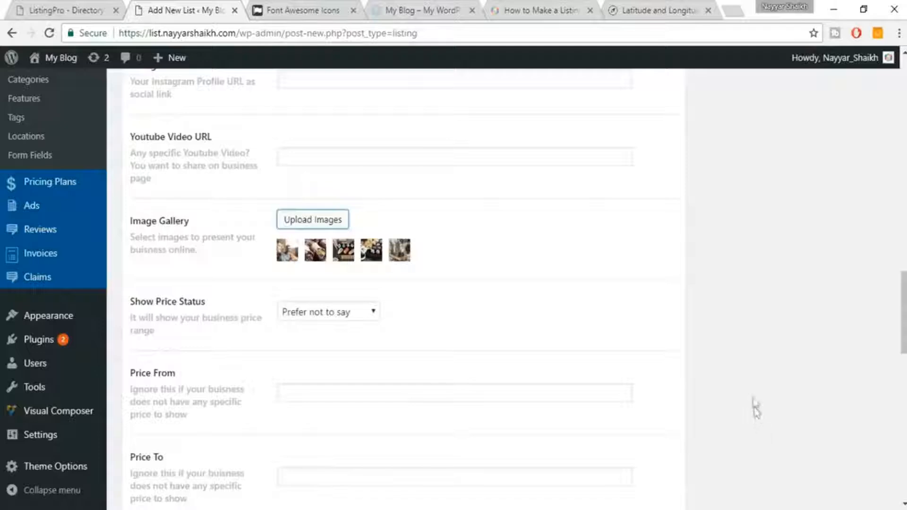
Check the price range display on the demo listing and set the new listing's Show Price Status to $$$ Pricey.
scroll(753, 398, down, 3)
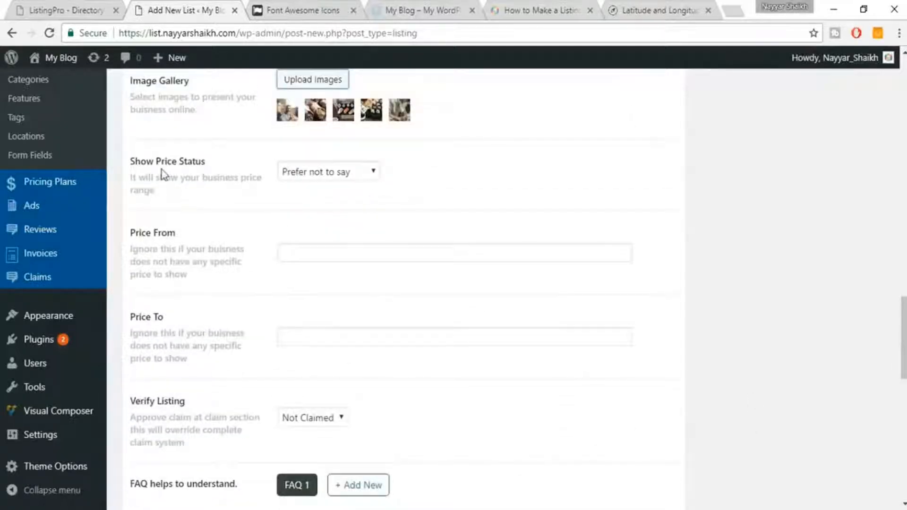
click(84, 6)
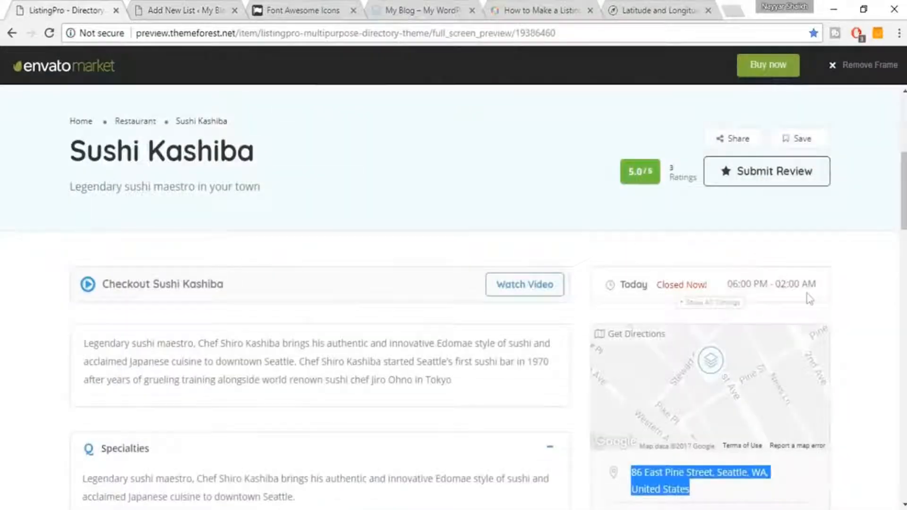
scroll(809, 298, down, 7)
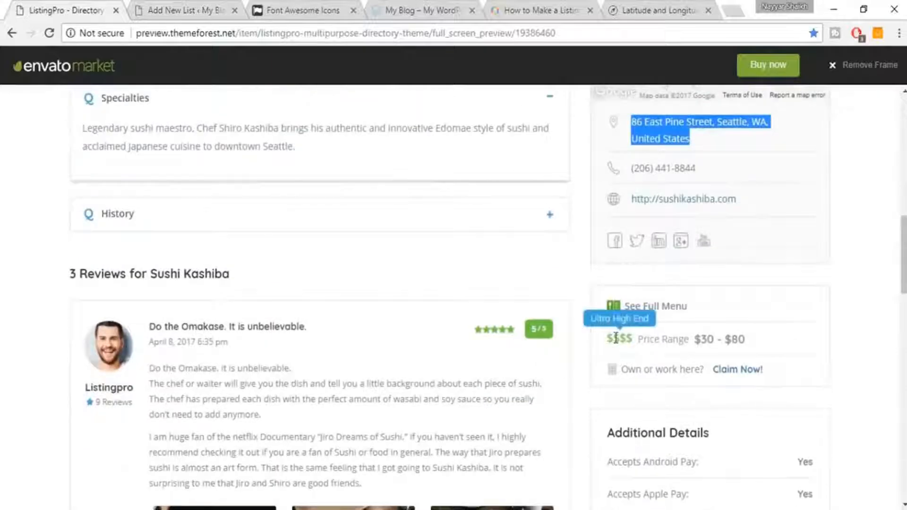
click(229, 8)
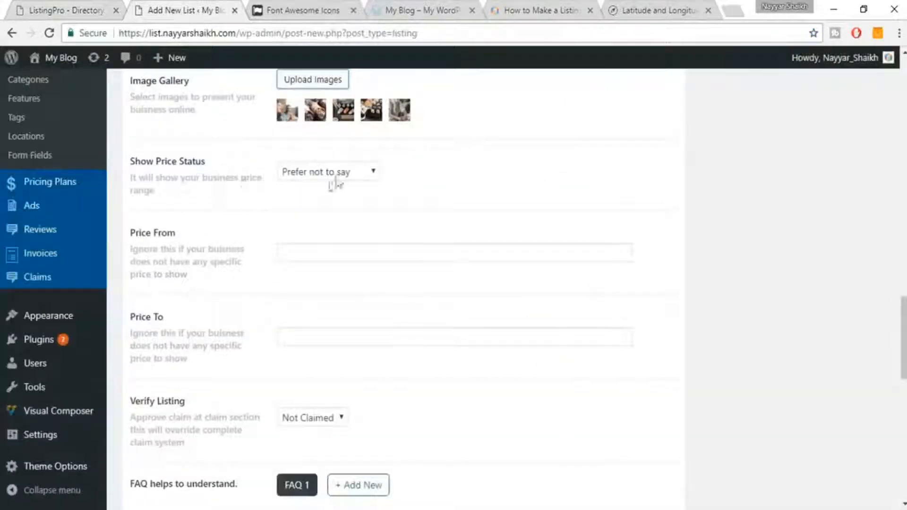
click(366, 175)
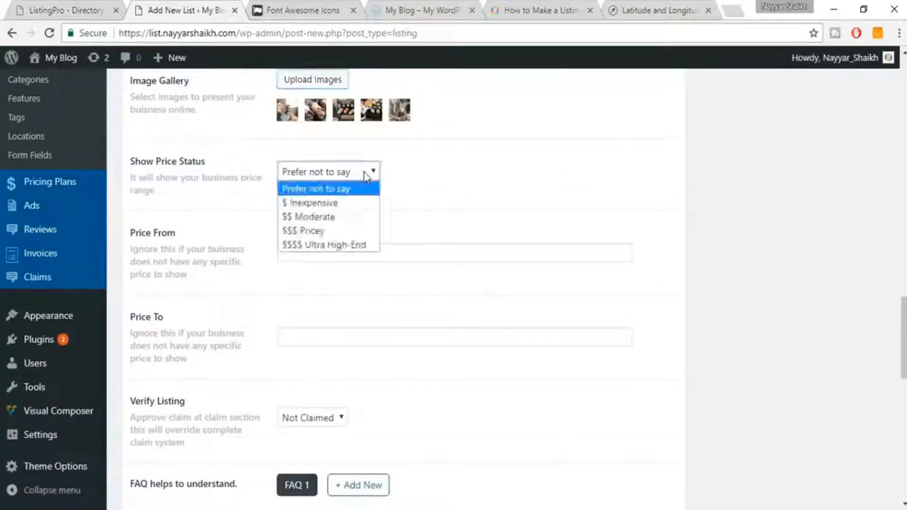
click(342, 231)
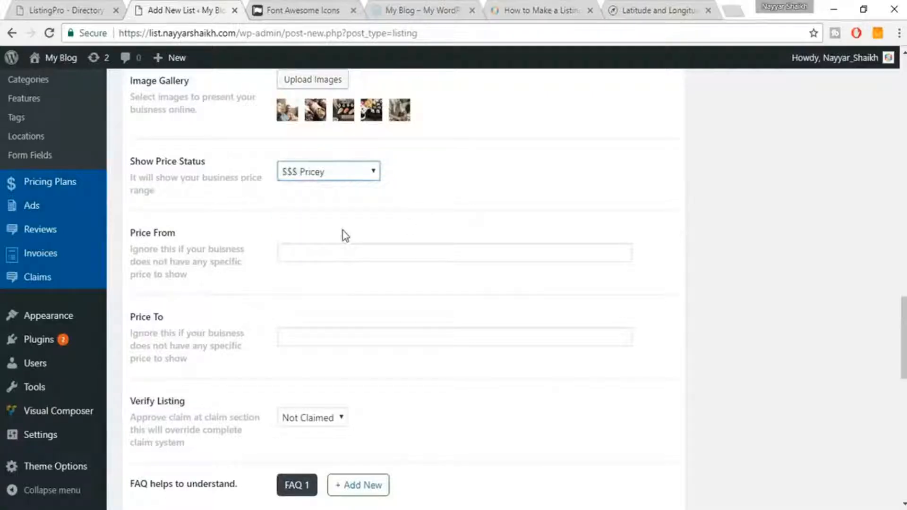
Set the listing's Price From to $10 and Price To to $100.
click(351, 250)
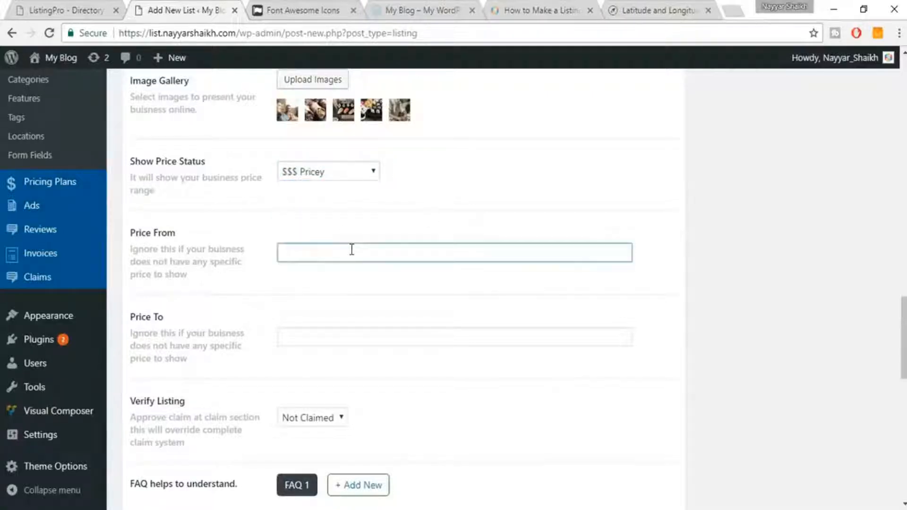
text(10)
key(Tab)
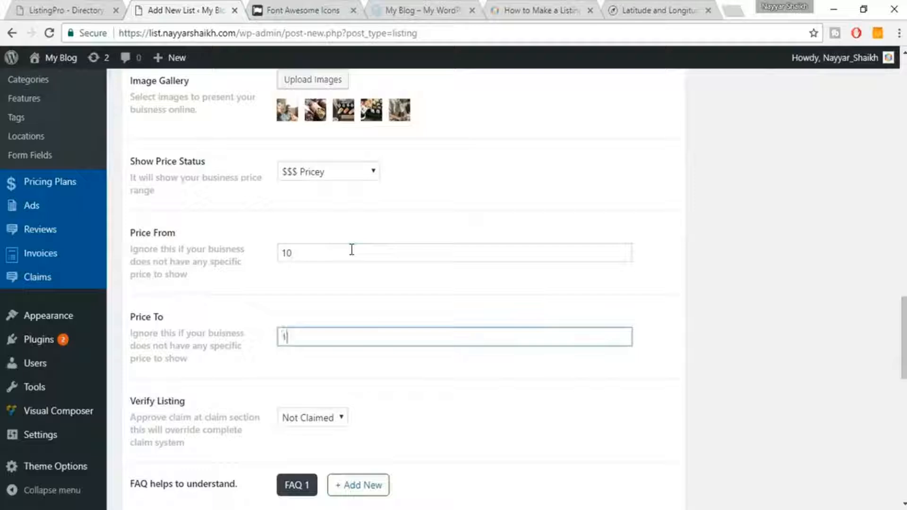
click(283, 254)
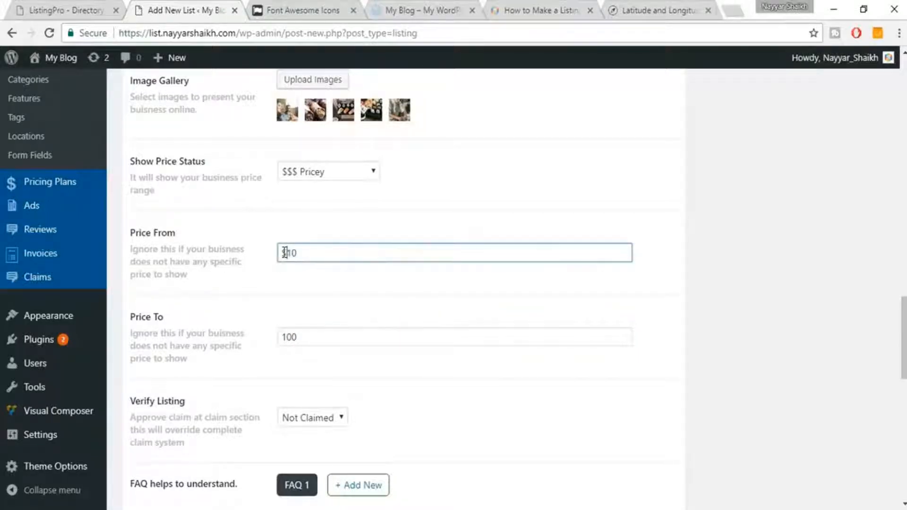
click(284, 338)
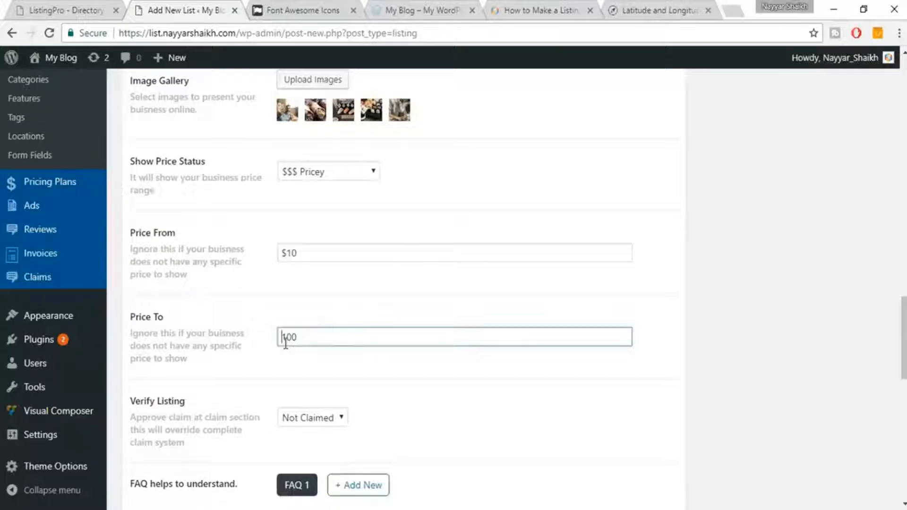
text($)
Set the listing's Verify Listing status to Claimed.
scroll(325, 366, down, 3)
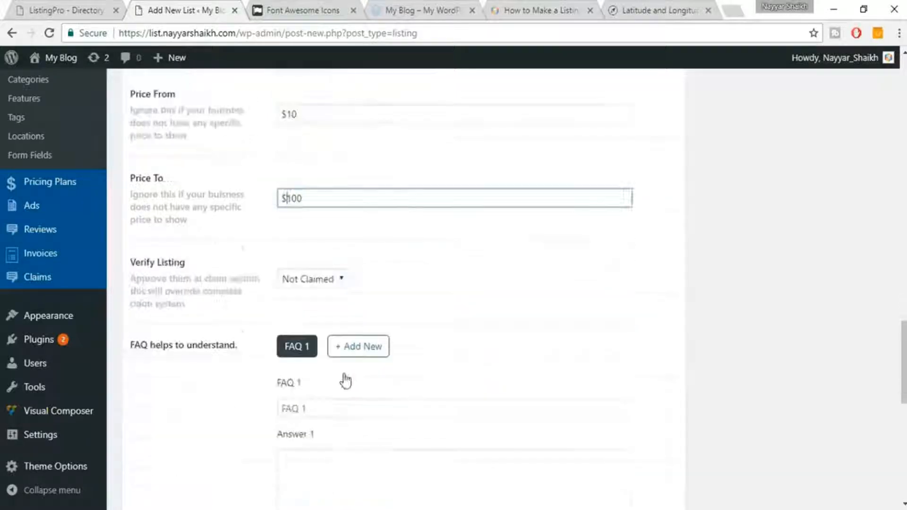
click(342, 275)
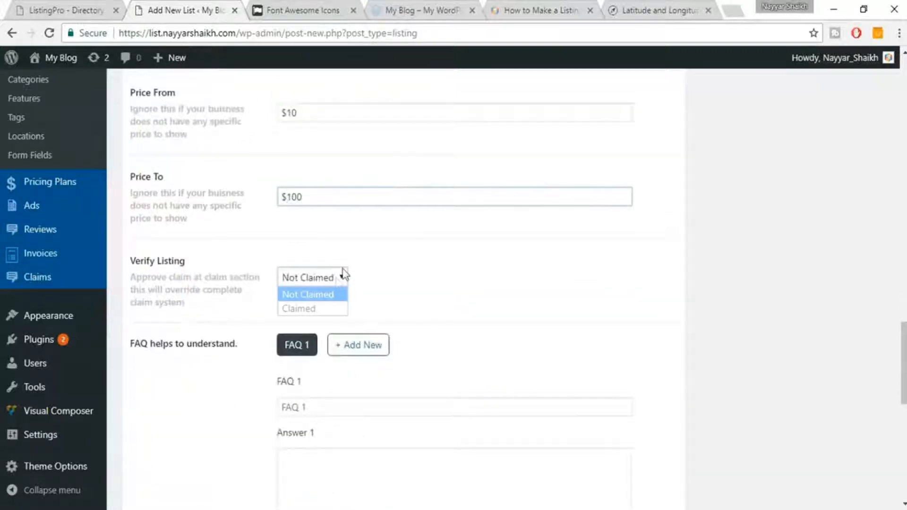
click(324, 310)
Copy the Specialties heading from the demo Sushi Kashiba listing into the new listing's FAQ 1 question.
scroll(579, 311, down, 1)
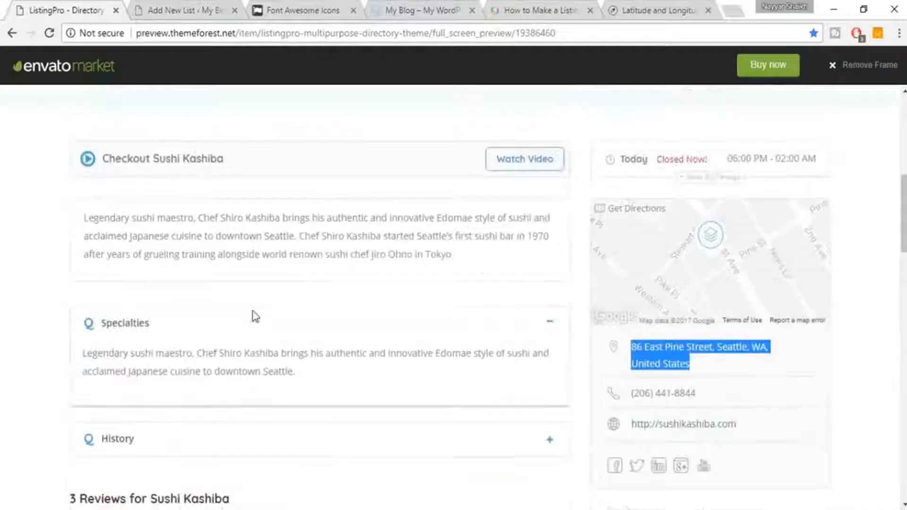
scroll(324, 348, up, 4)
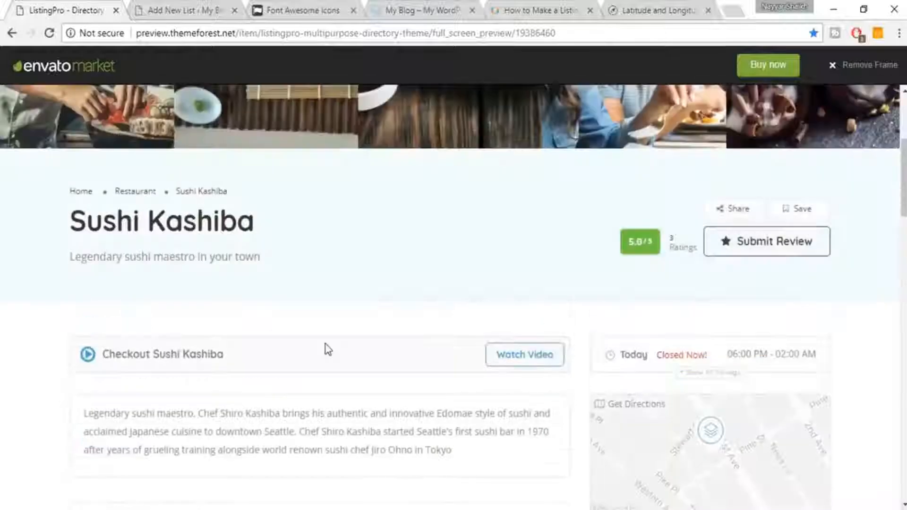
scroll(325, 344, down, 6)
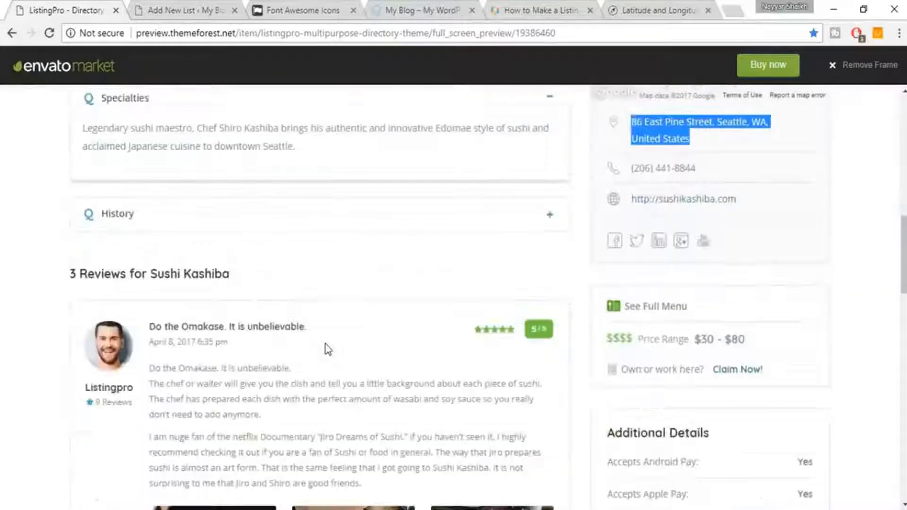
scroll(325, 344, up, 3)
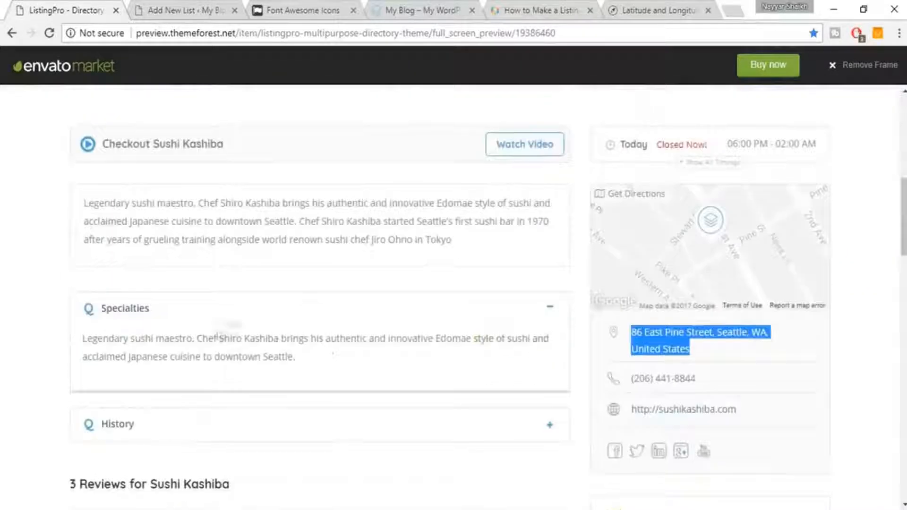
triple_click(126, 309)
drag(180, 319, 104, 307)
key(ctrl+c)
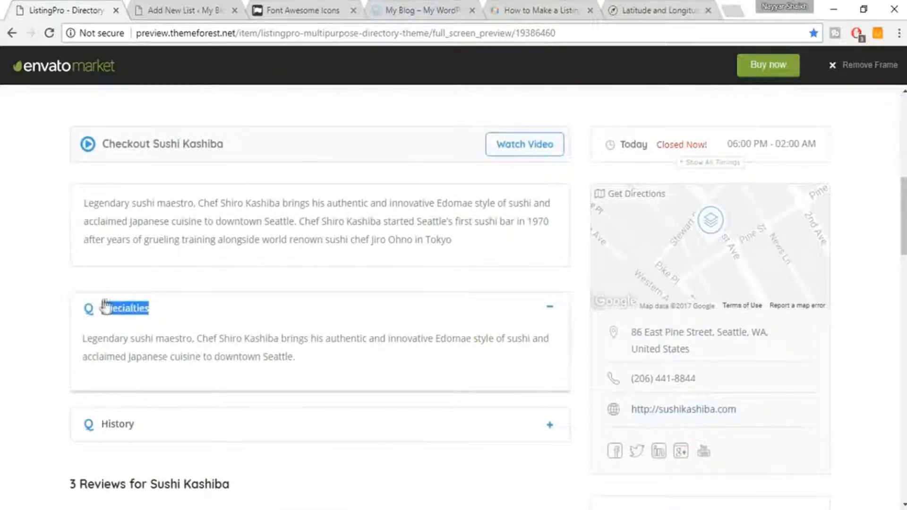
click(199, 5)
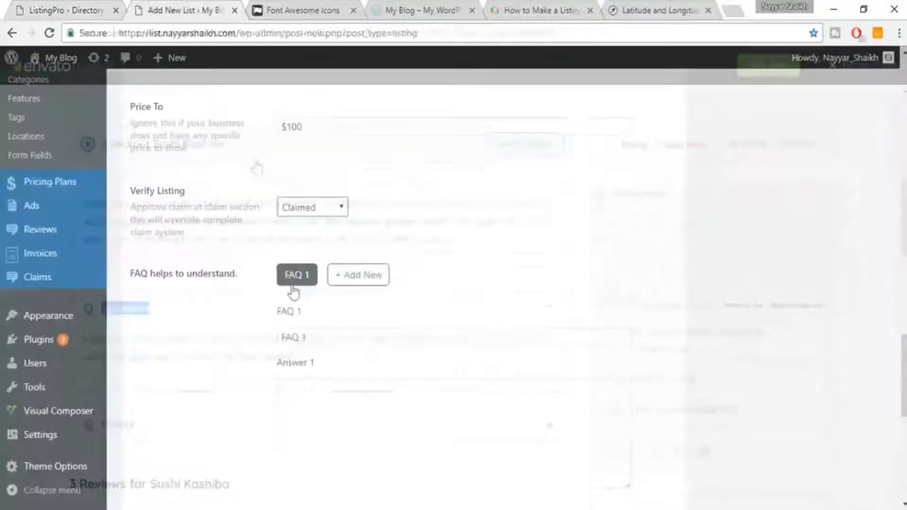
click(336, 334)
key(ctrl+v)
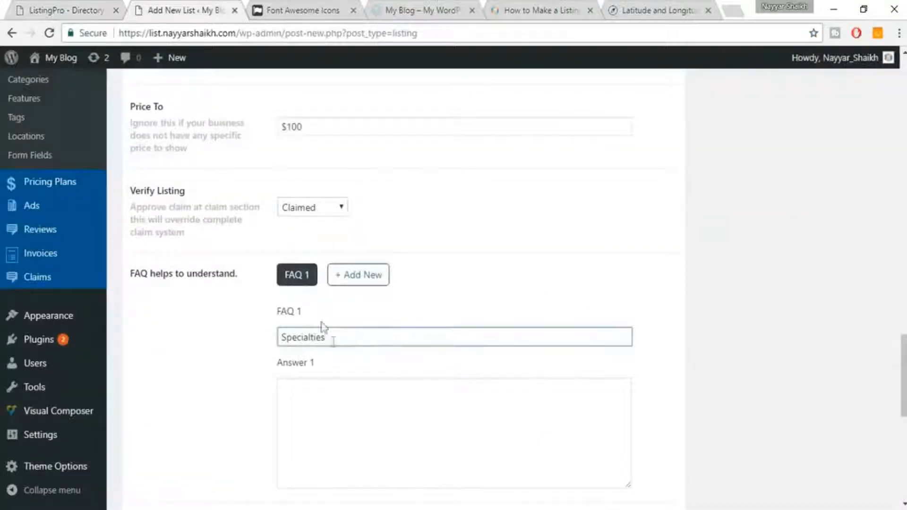
Copy the demo listing's Specialties text into the new listing's Answer 1.
click(66, 10)
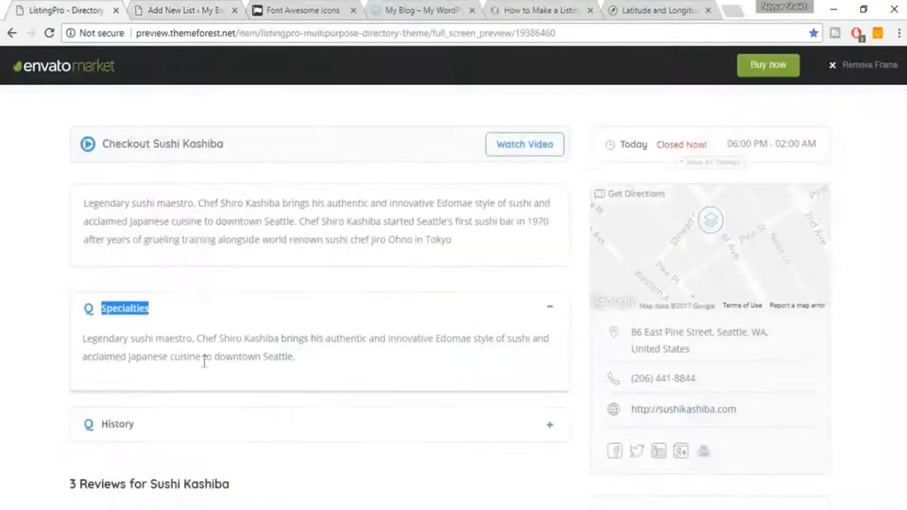
drag(296, 357, 74, 332)
key(ctrl+c)
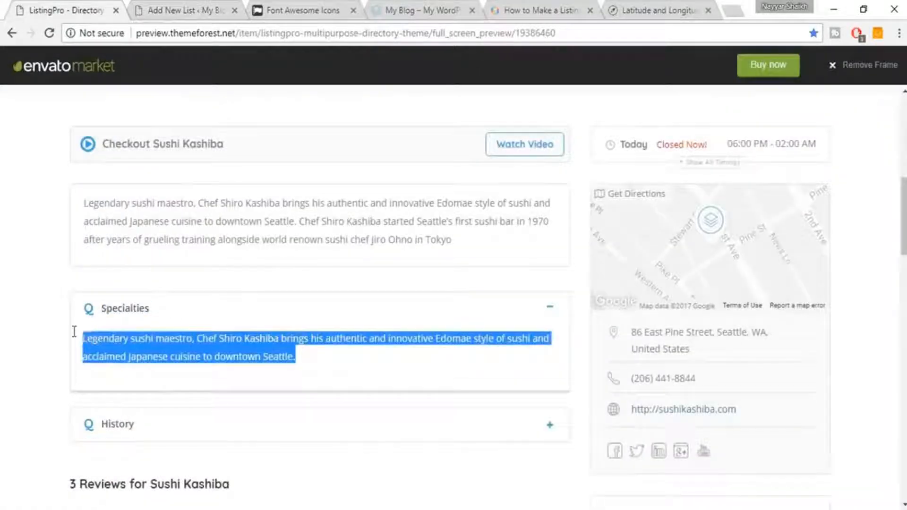
click(222, 5)
click(324, 391)
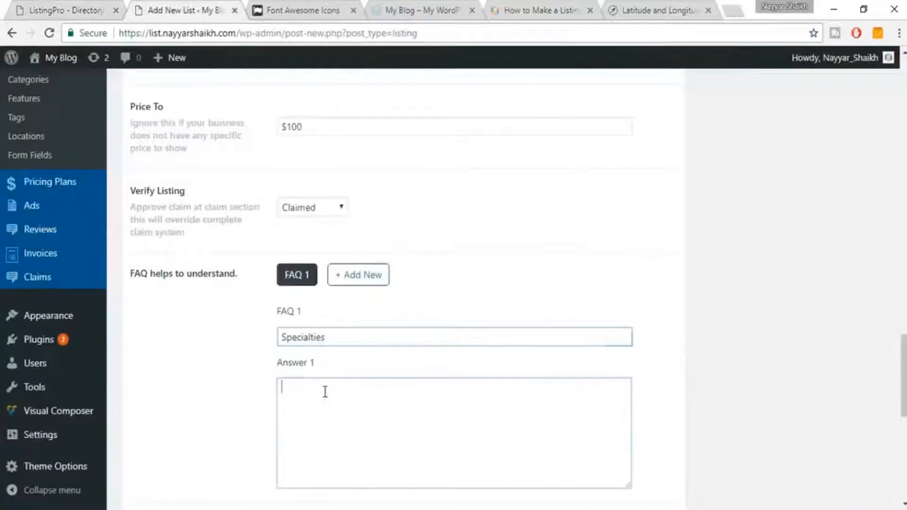
key(ctrl+v)
Add a second FAQ to the new listing and use the demo listing's History heading as its question.
click(81, 6)
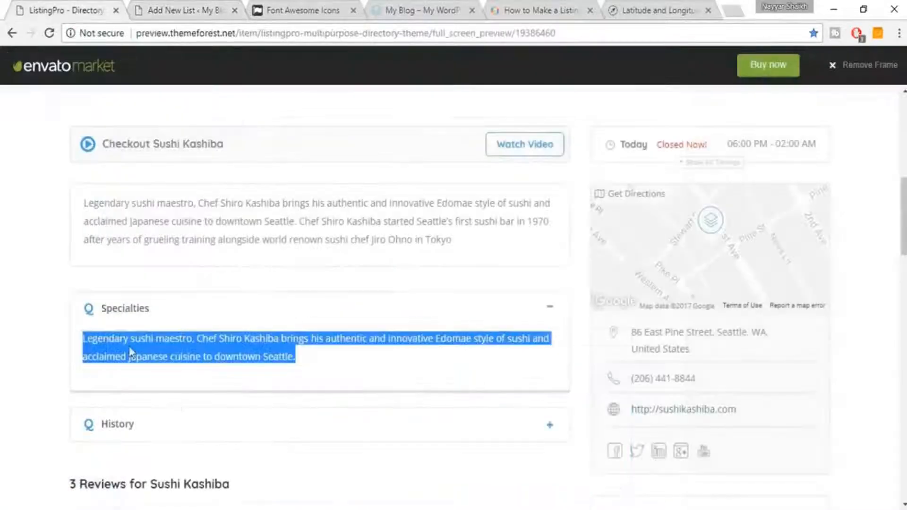
click(118, 321)
click(202, 431)
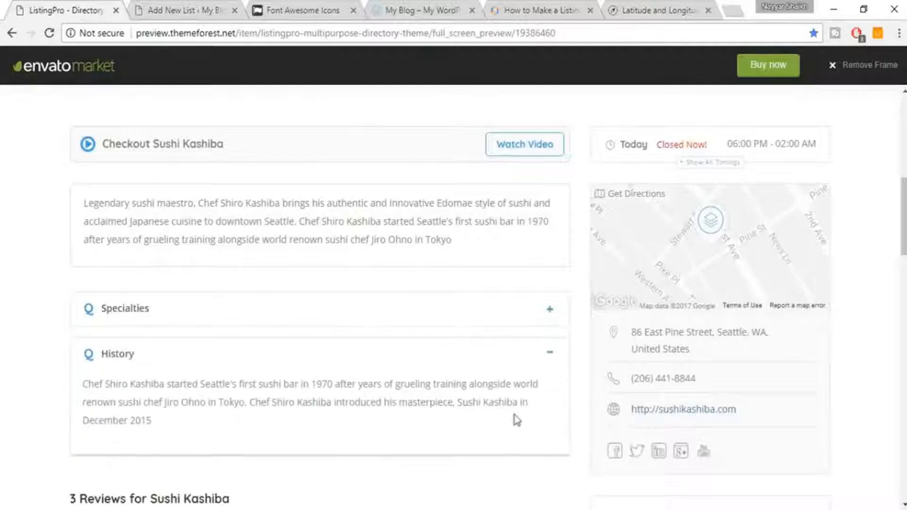
scroll(516, 419, down, 3)
drag(146, 217, 103, 216)
key(ctrl+c)
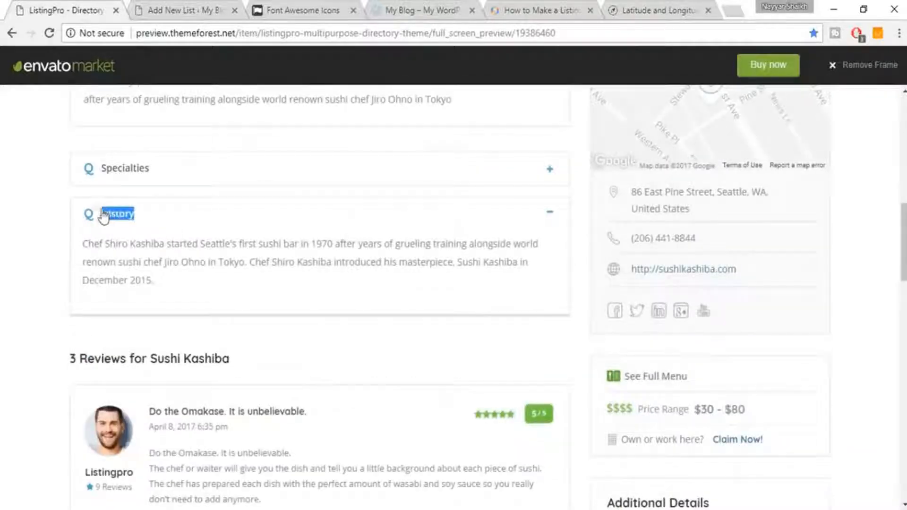
click(177, 6)
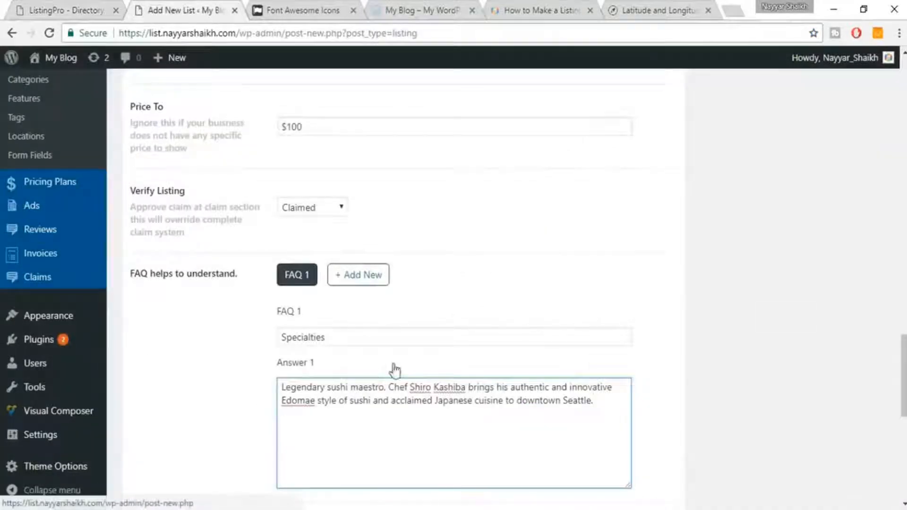
scroll(395, 370, down, 3)
click(355, 139)
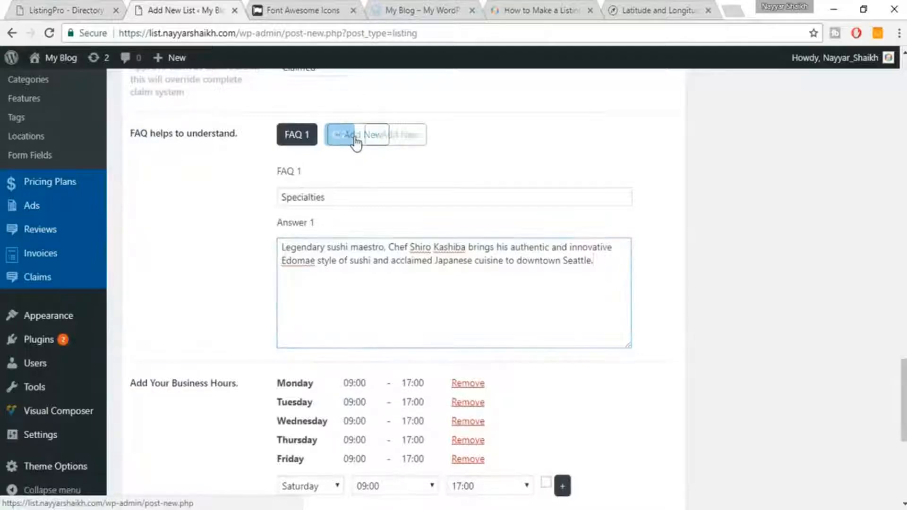
click(340, 142)
click(334, 204)
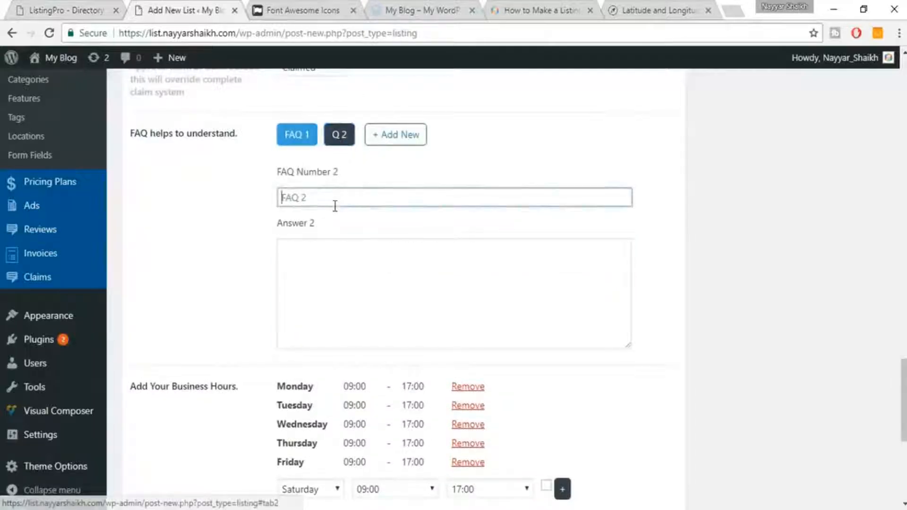
key(ctrl+v)
Copy the demo listing's History text into the new listing's Answer 2.
click(113, 6)
drag(253, 293, 85, 239)
key(ctrl+c)
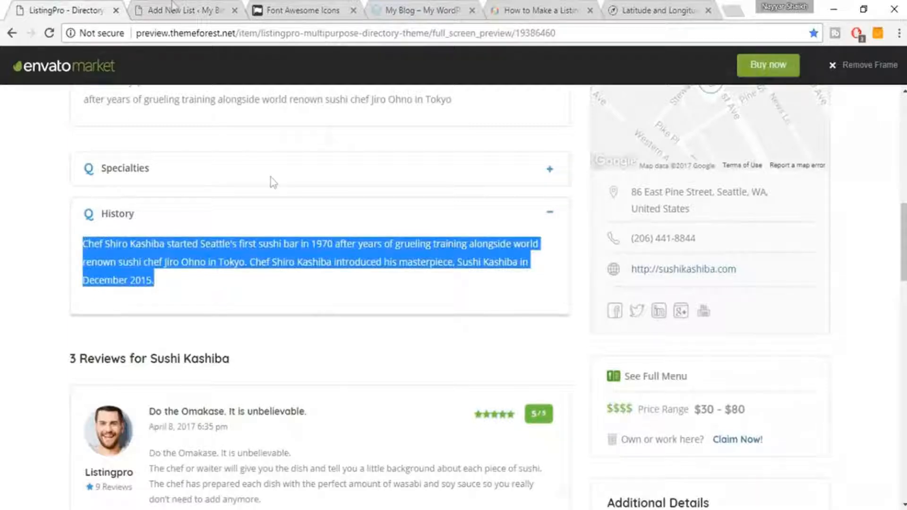
click(170, 10)
click(308, 263)
key(ctrl+v)
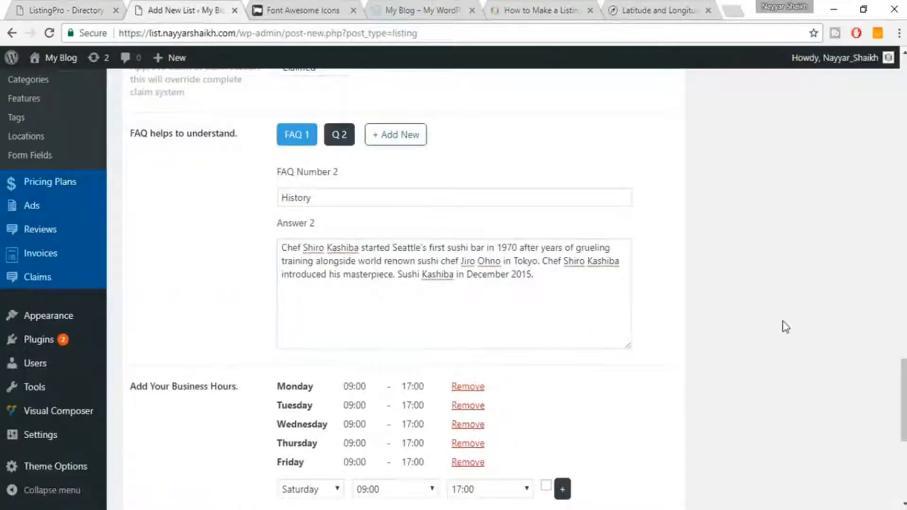
Enable the Car Parking business feature and set Accept Credit Cards to Yes for the listing.
scroll(784, 326, down, 3)
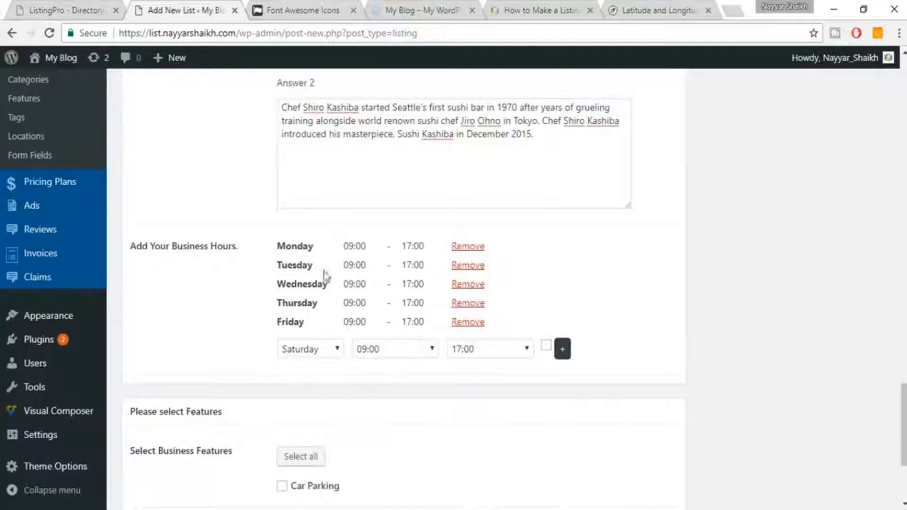
scroll(642, 414, down, 3)
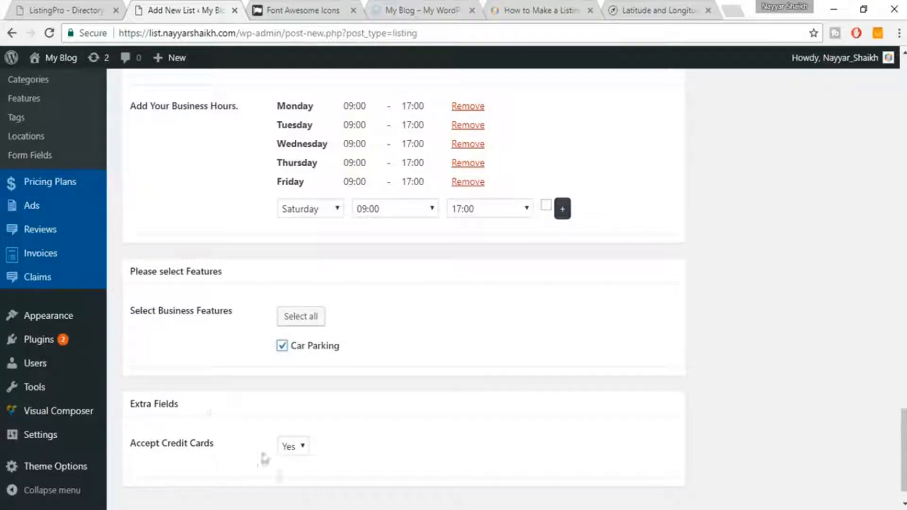
click(302, 450)
Assign the Chicago location to the listing.
scroll(447, 345, up, 20)
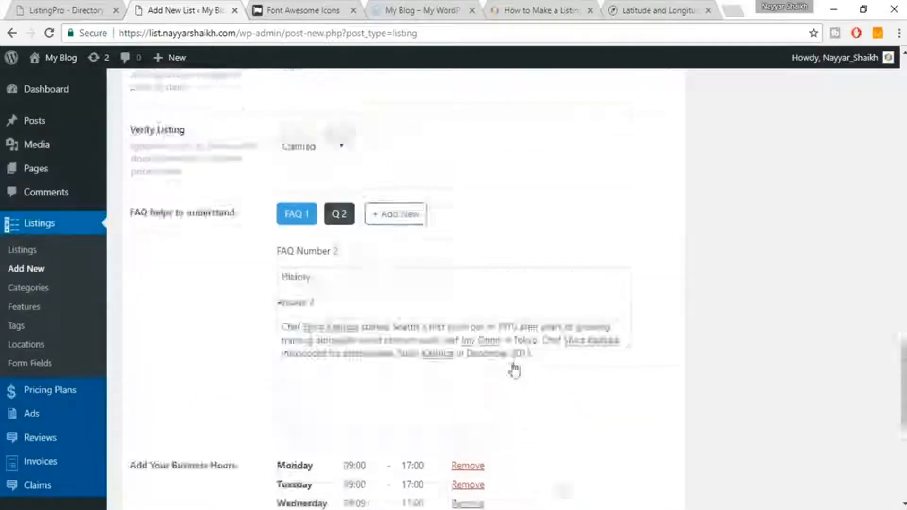
scroll(511, 377, up, 14)
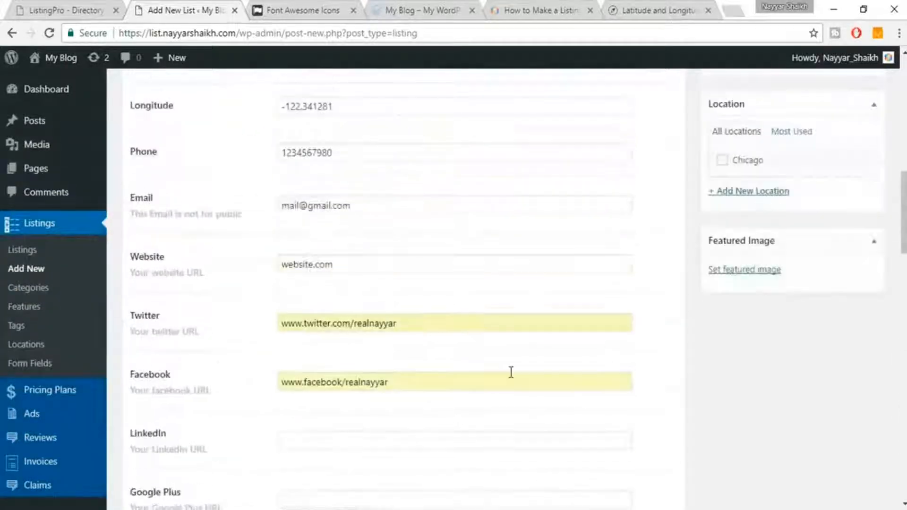
click(721, 236)
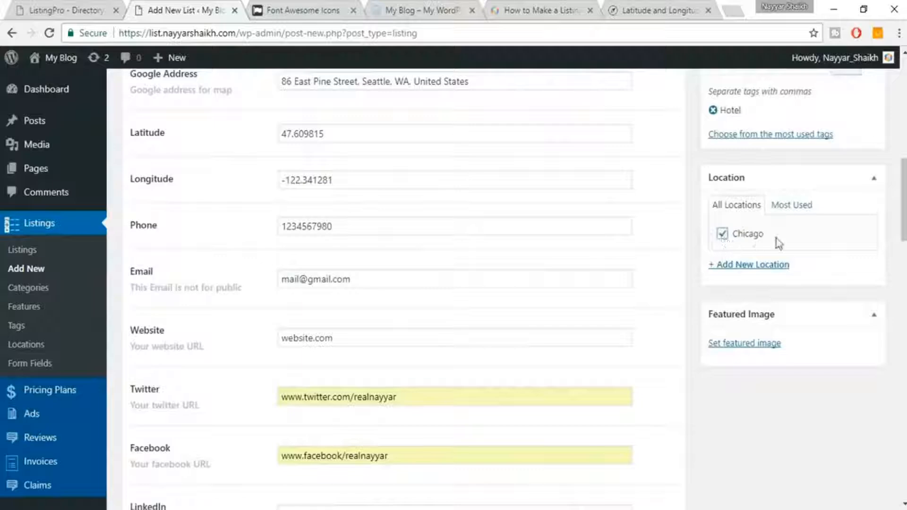
Set sushi1-350x450.jpg from the media library as the listing's featured image.
scroll(820, 259, up, 1)
scroll(827, 283, up, 2)
scroll(826, 320, down, 3)
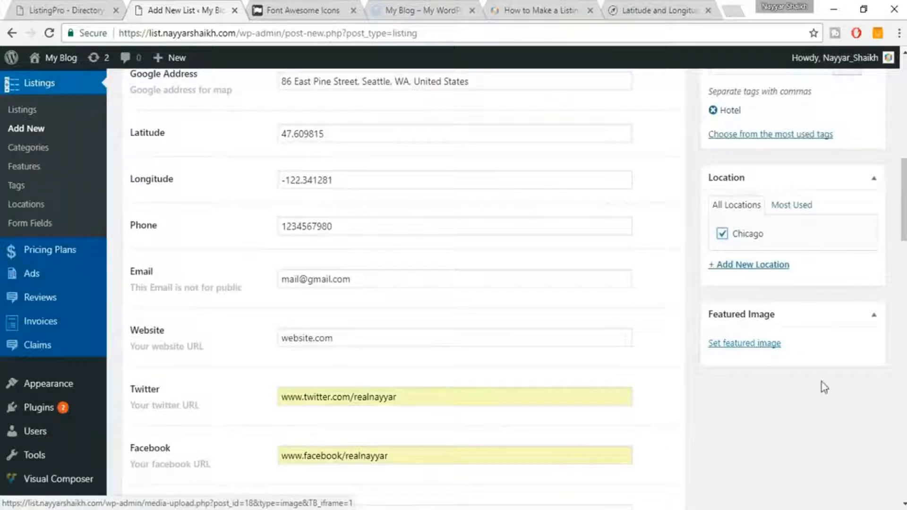
scroll(821, 382, up, 3)
scroll(821, 382, up, 1)
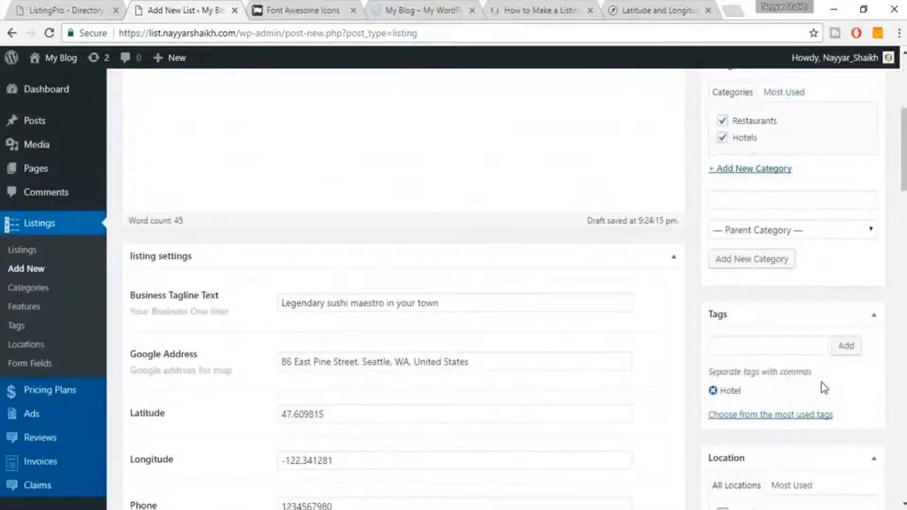
scroll(821, 383, down, 6)
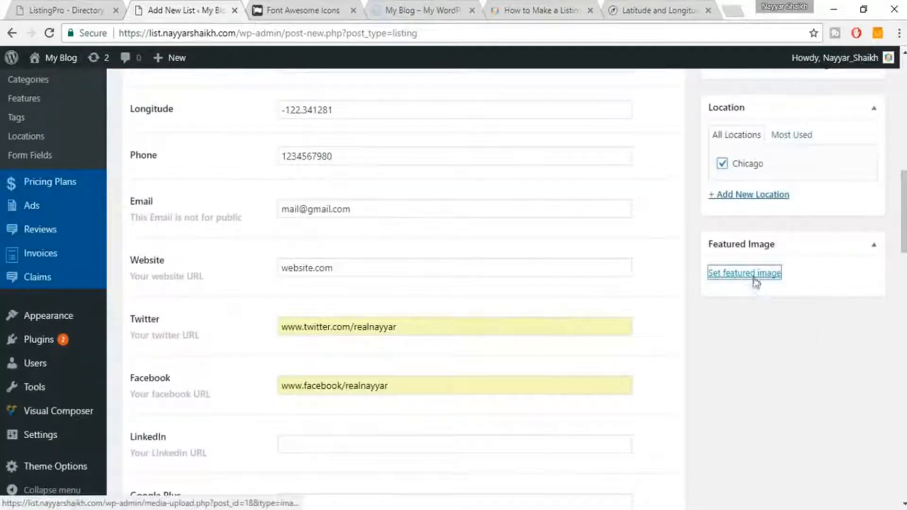
click(755, 278)
click(288, 217)
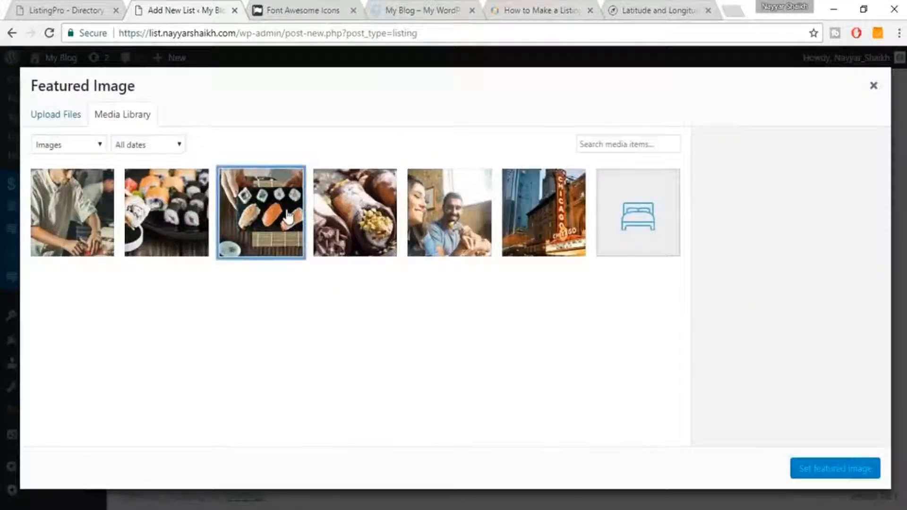
click(160, 214)
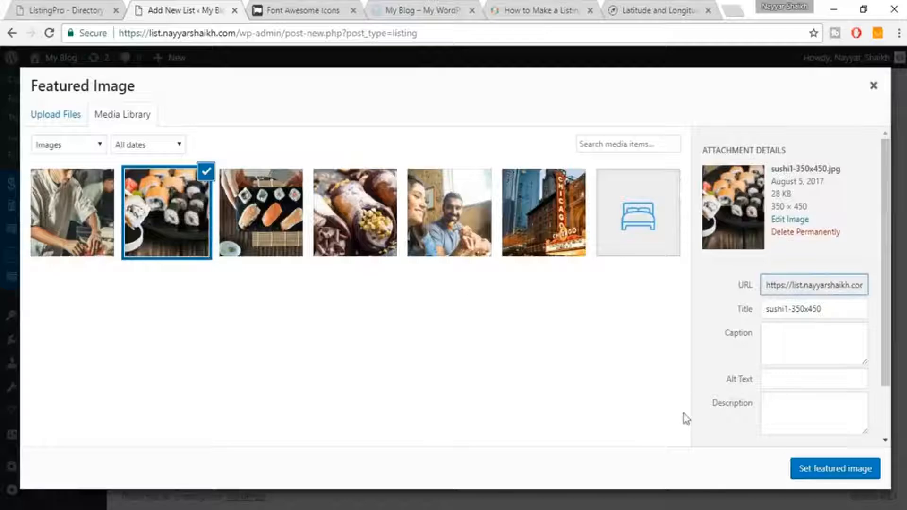
click(818, 472)
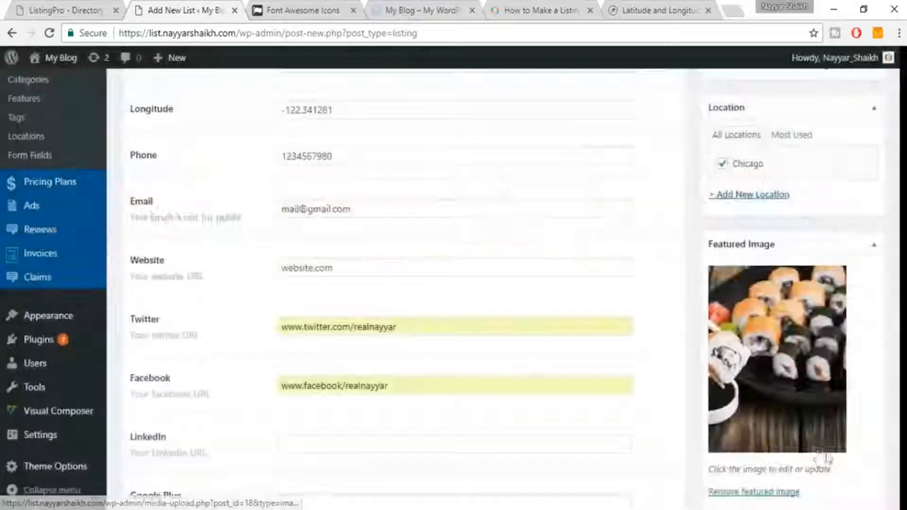
Publish the Sushi Kashiba listing.
scroll(846, 446, up, 6)
scroll(847, 447, up, 6)
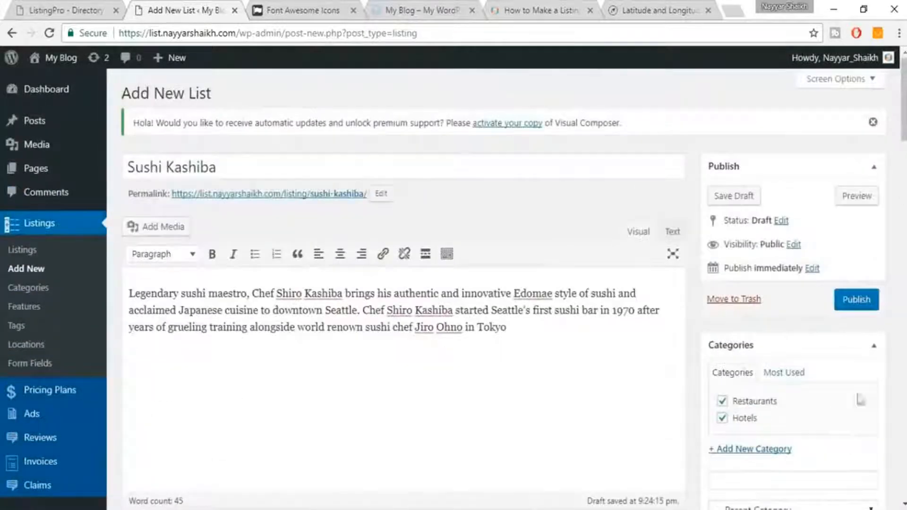
click(862, 301)
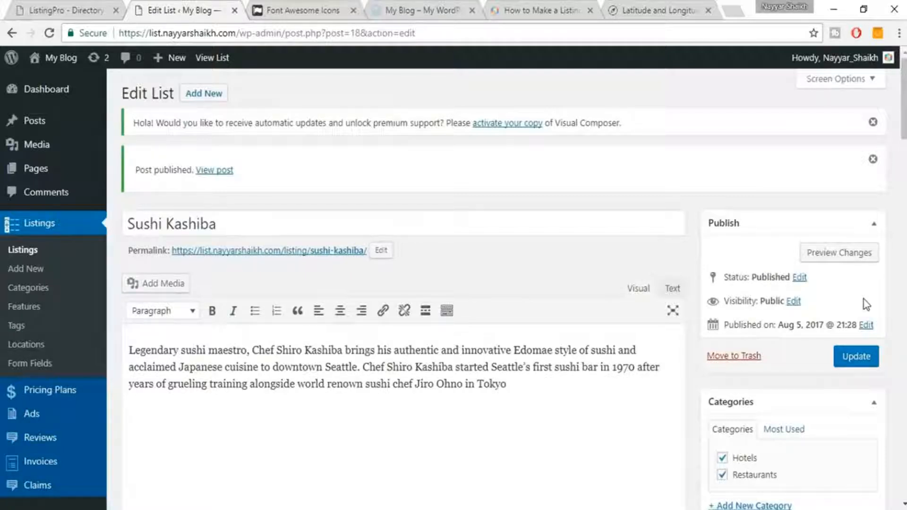
Open the published Sushi Kashiba listing in a new tab and review its gallery, description, FAQs, price range and additional details.
right_click(218, 172)
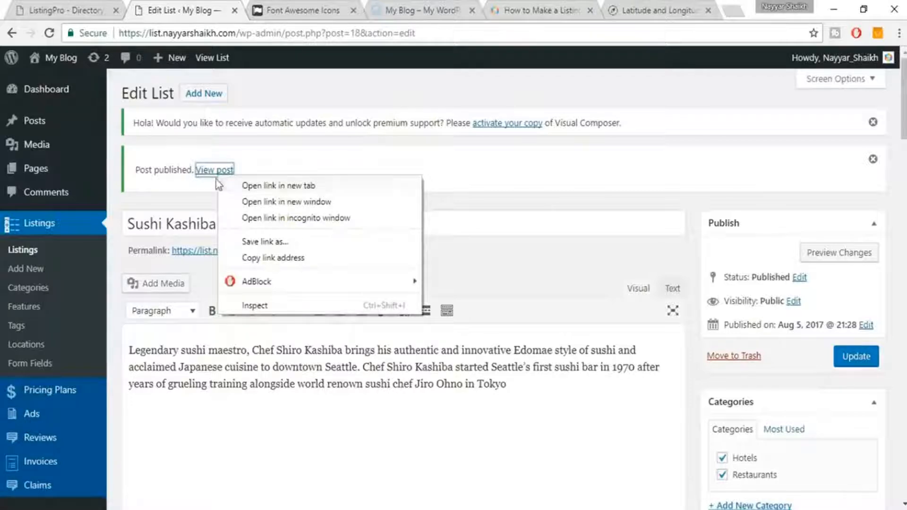
click(243, 186)
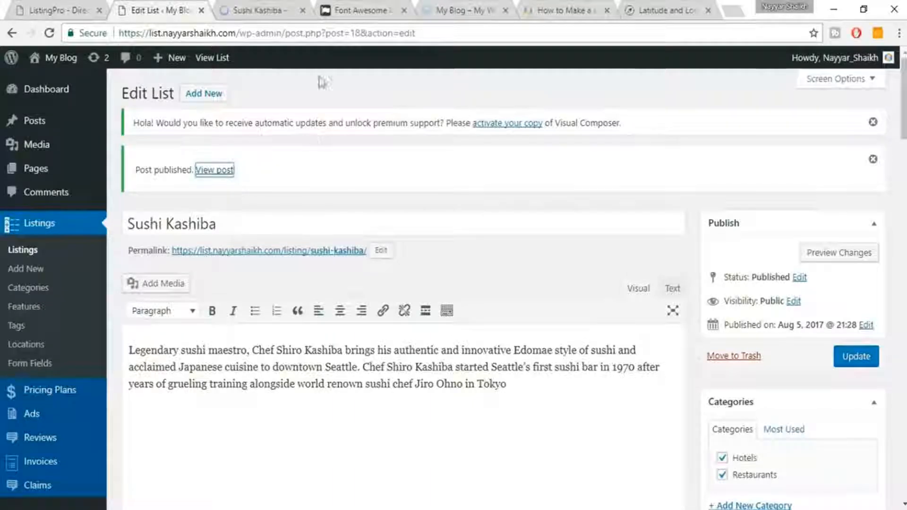
click(260, 10)
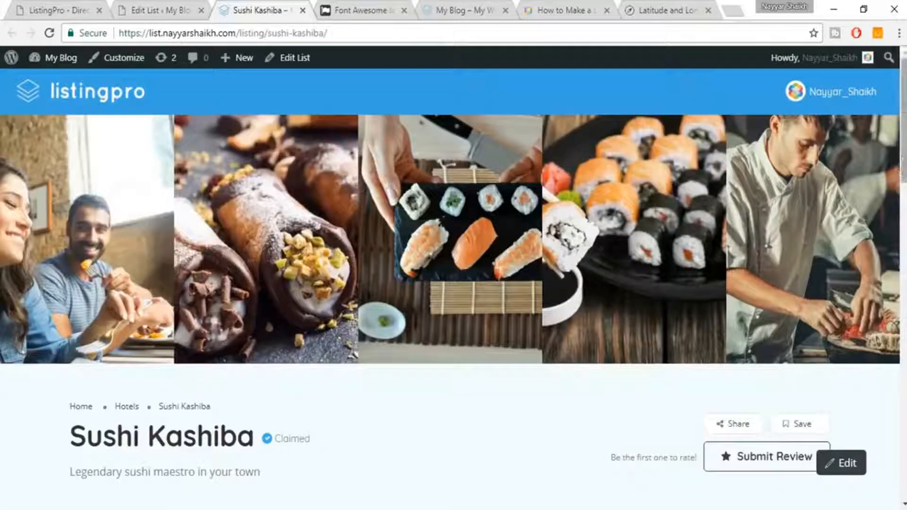
scroll(904, 118, down, 3)
scroll(903, 141, down, 3)
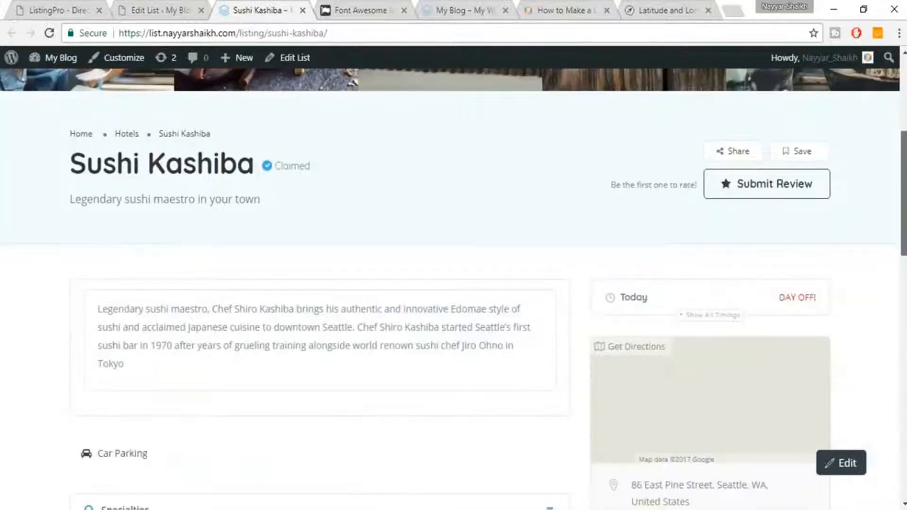
scroll(893, 264, down, 10)
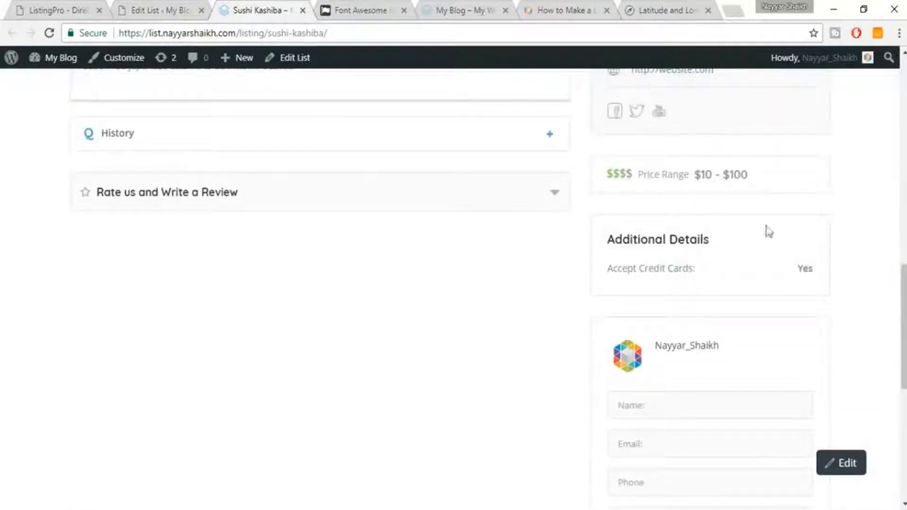
scroll(767, 229, down, 1)
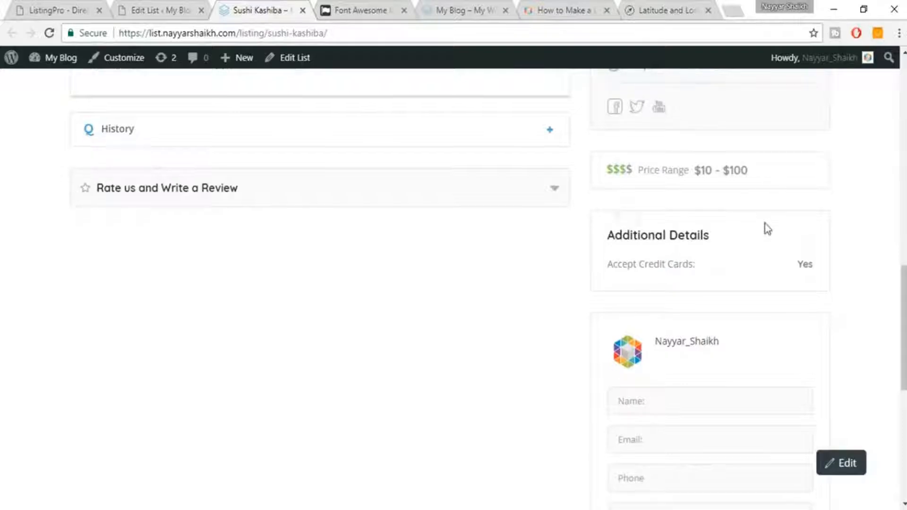
Review the contact form, description, features, FAQs and map on the published Sushi Kashiba listing page.
scroll(768, 229, down, 3)
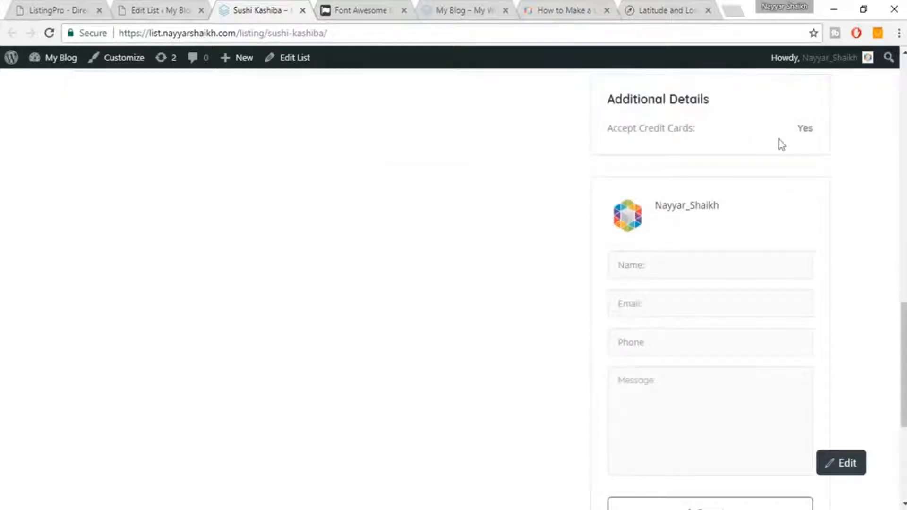
scroll(824, 191, down, 5)
scroll(718, 250, up, 3)
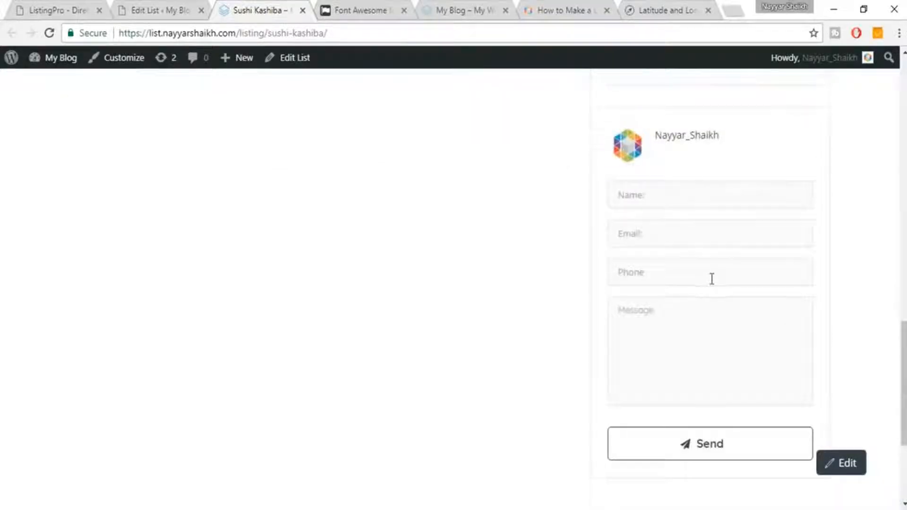
scroll(711, 281, up, 15)
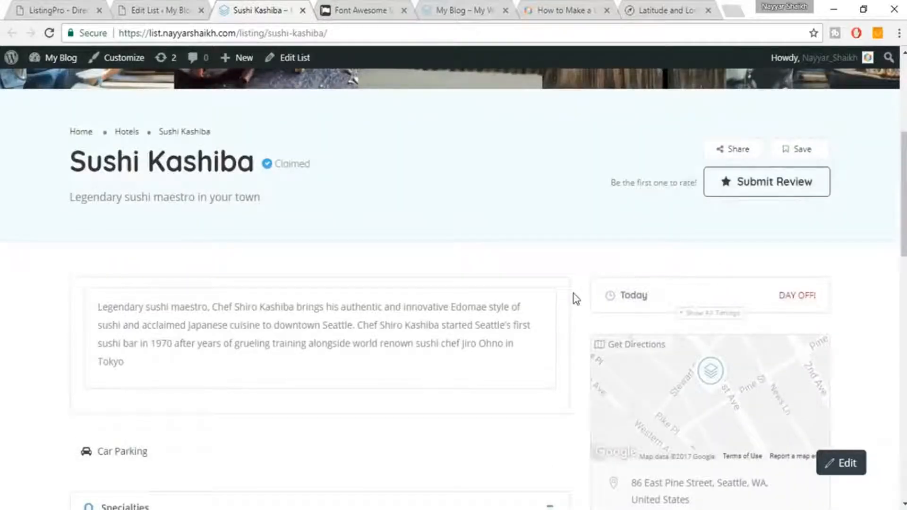
scroll(575, 299, down, 5)
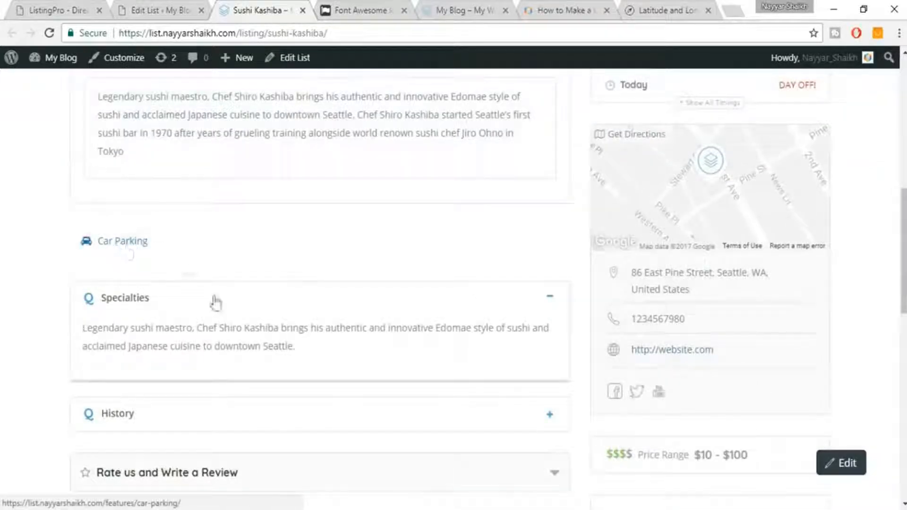
scroll(213, 299, down, 5)
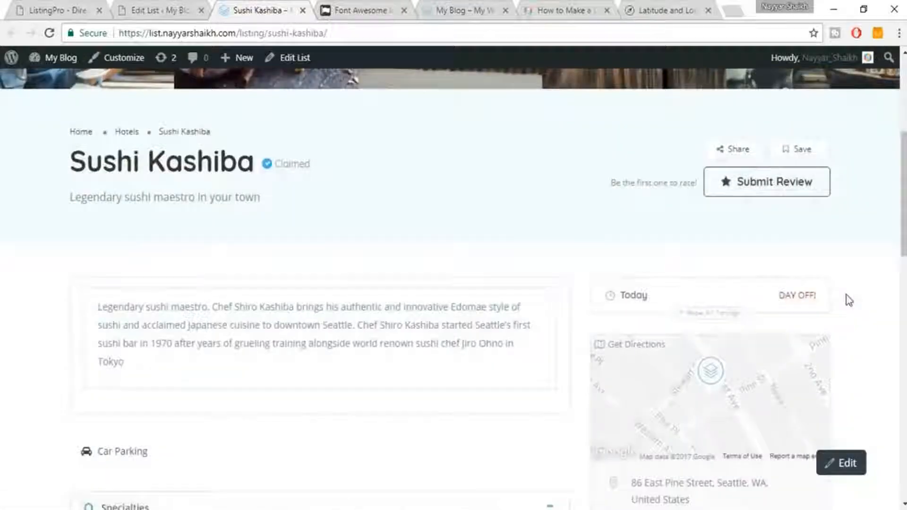
scroll(847, 300, up, 5)
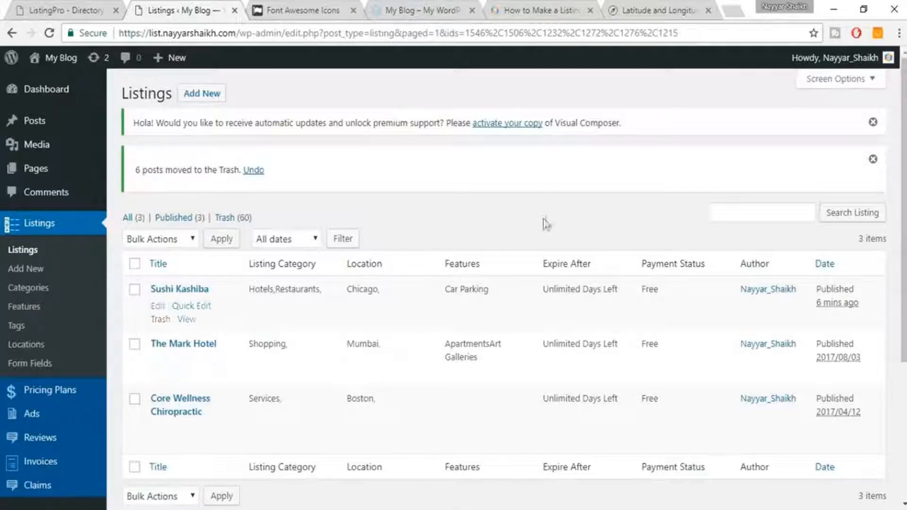
Open the general listing settings in the ListingPro theme options.
scroll(547, 204, down, 3)
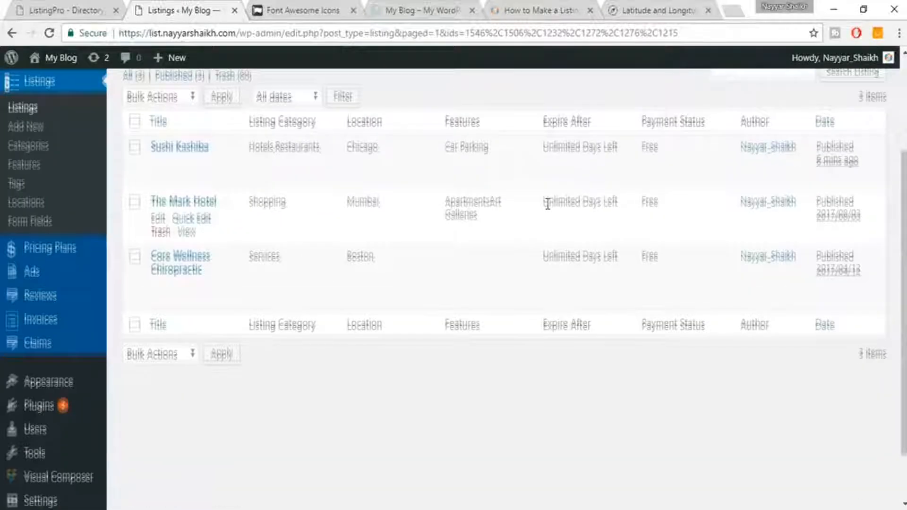
scroll(547, 204, down, 2)
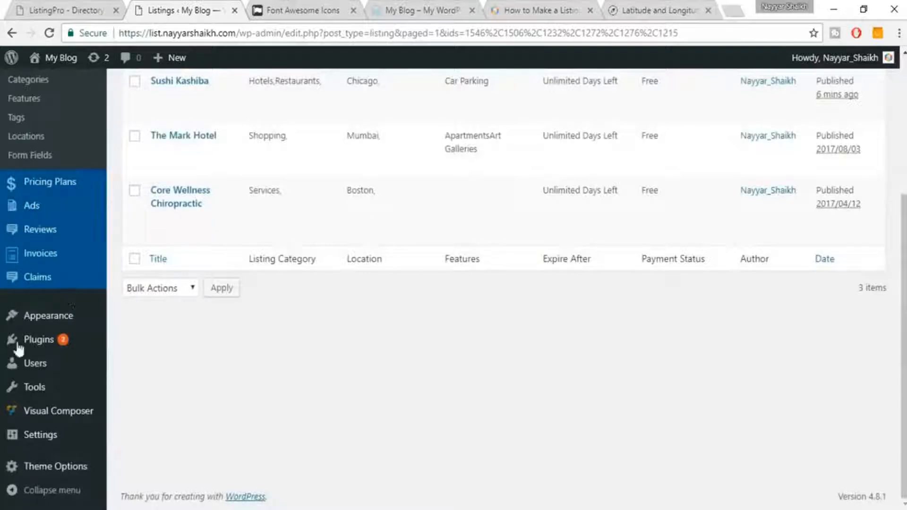
mouse_move(67, 470)
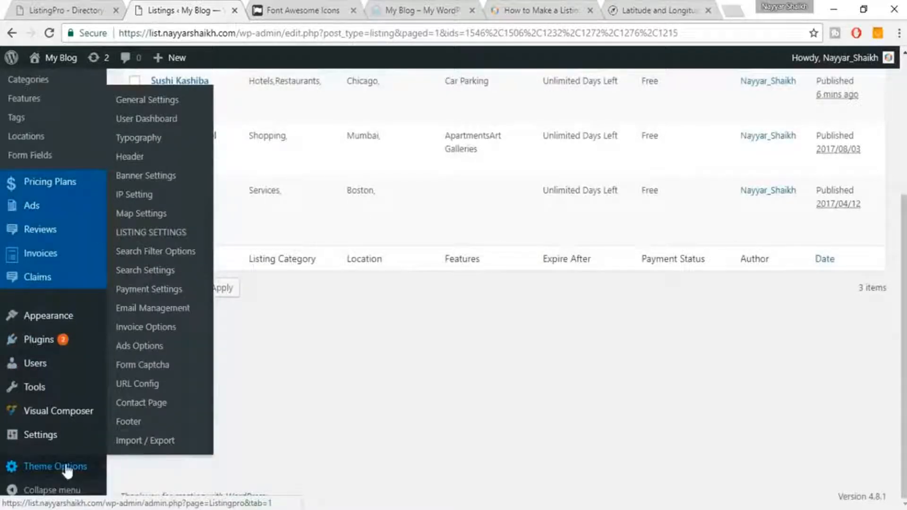
click(67, 468)
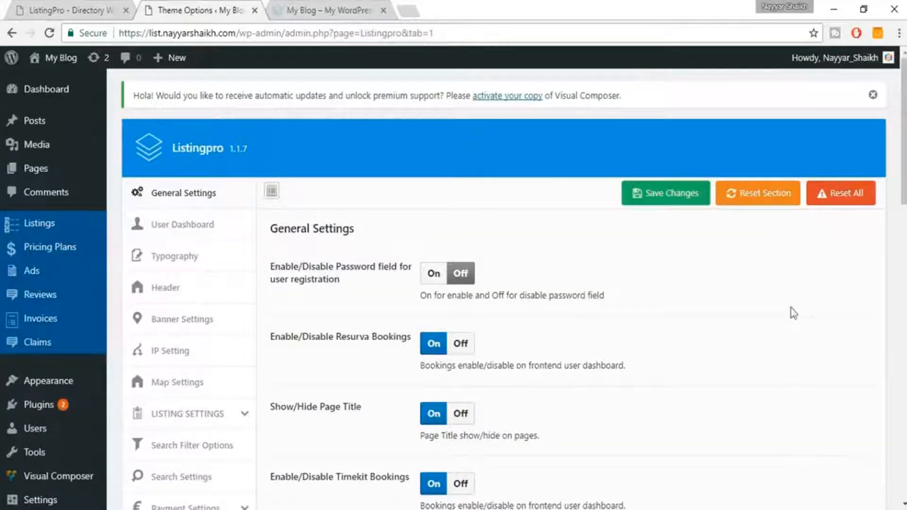
scroll(784, 319, down, 3)
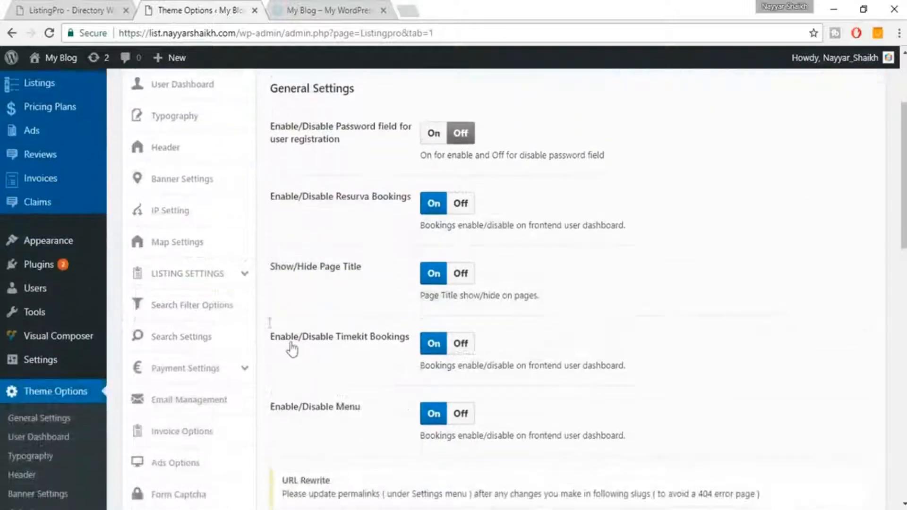
click(206, 279)
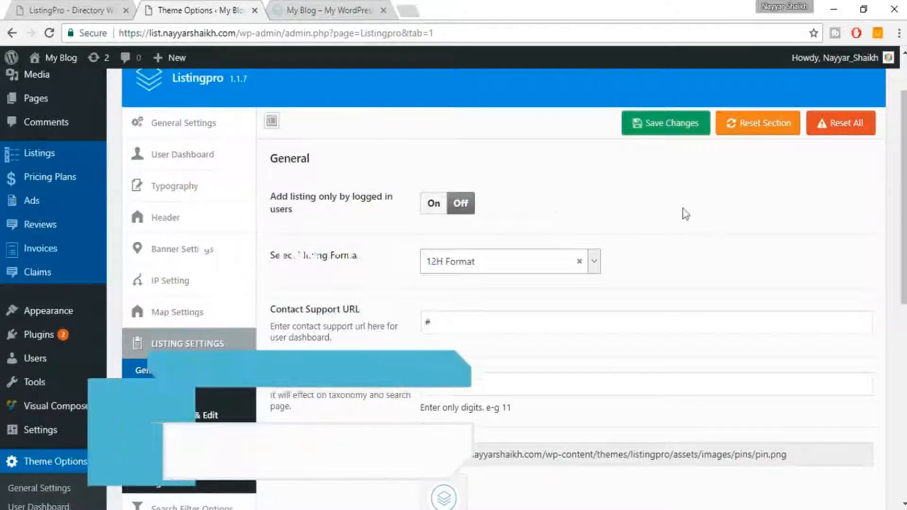
Examine the general listing settings for timing format, contact support URL, listings per page and map pin image.
scroll(745, 239, down, 2)
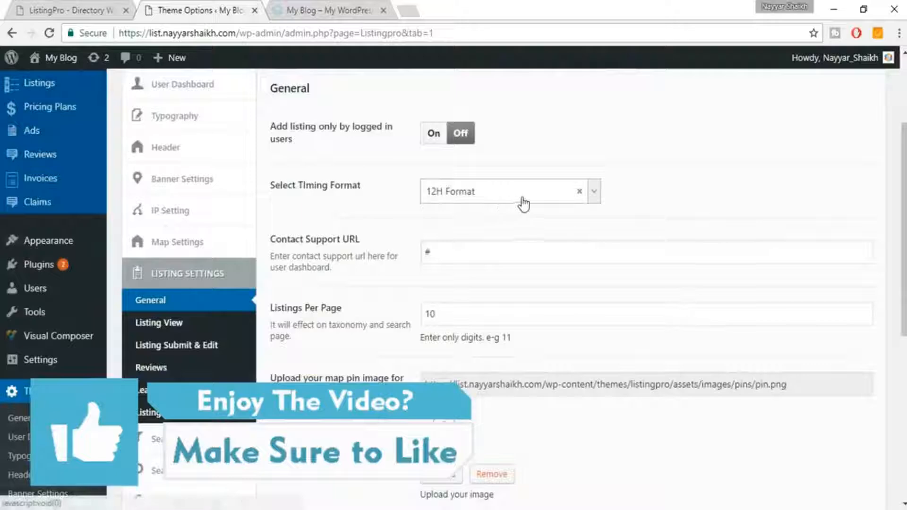
scroll(714, 279, down, 2)
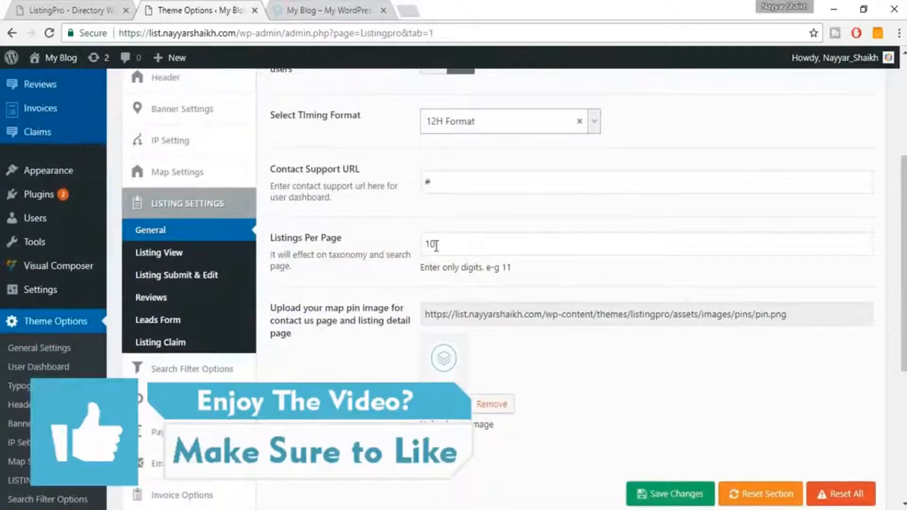
scroll(572, 271, down, 3)
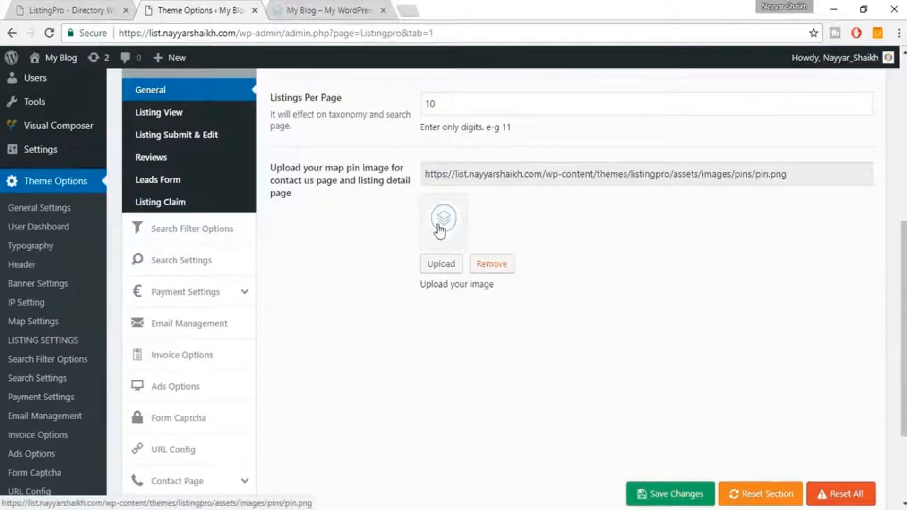
scroll(575, 247, up, 1)
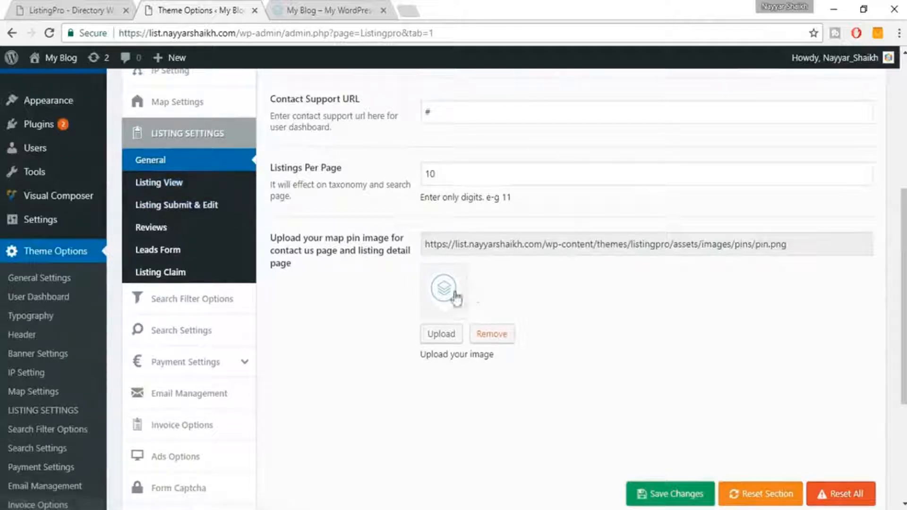
Choose the map-beside-listings page layout in the Listing View settings.
click(199, 190)
scroll(728, 272, up, 6)
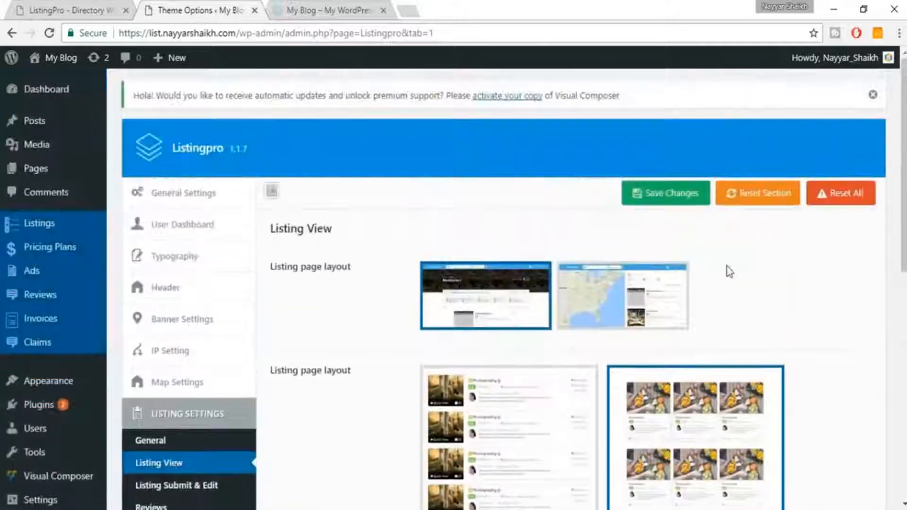
scroll(728, 272, down, 3)
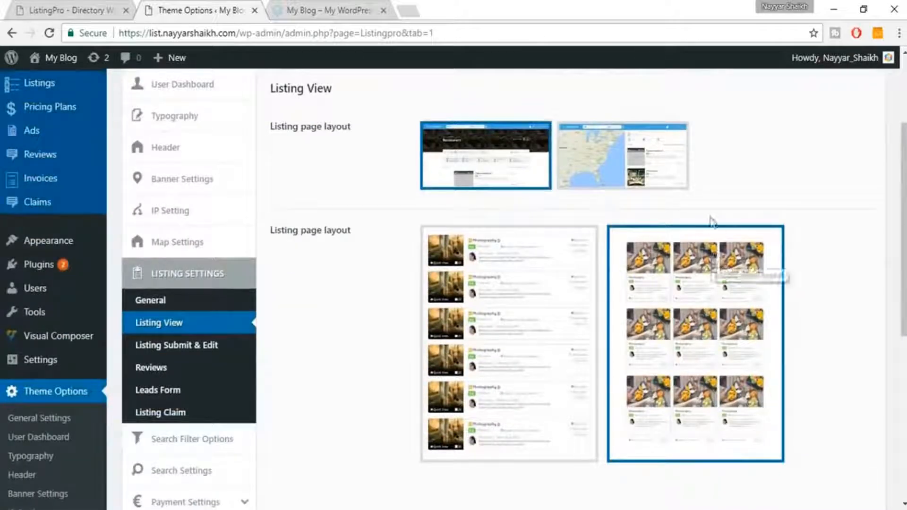
click(606, 177)
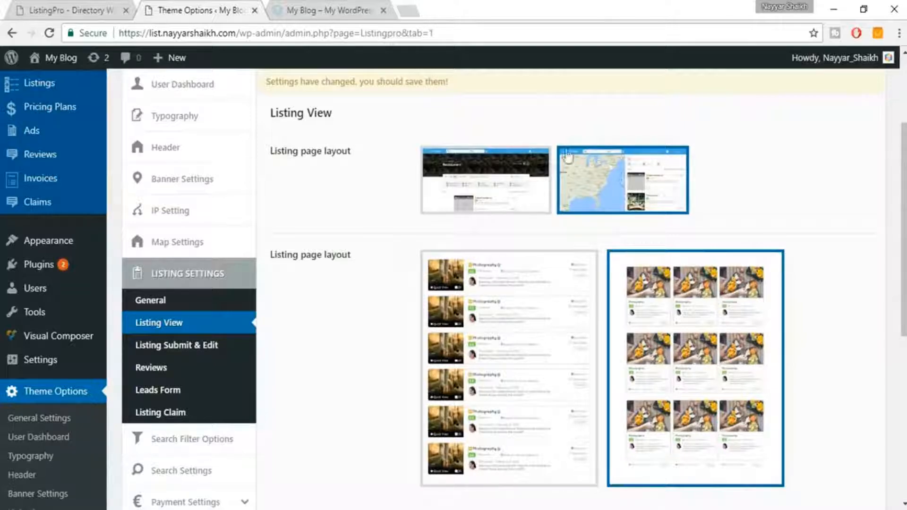
Examine the Restaurant category page in the ListingPro theme demo for its map and grid layout, and return to the theme options.
click(69, 6)
scroll(308, 231, up, 10)
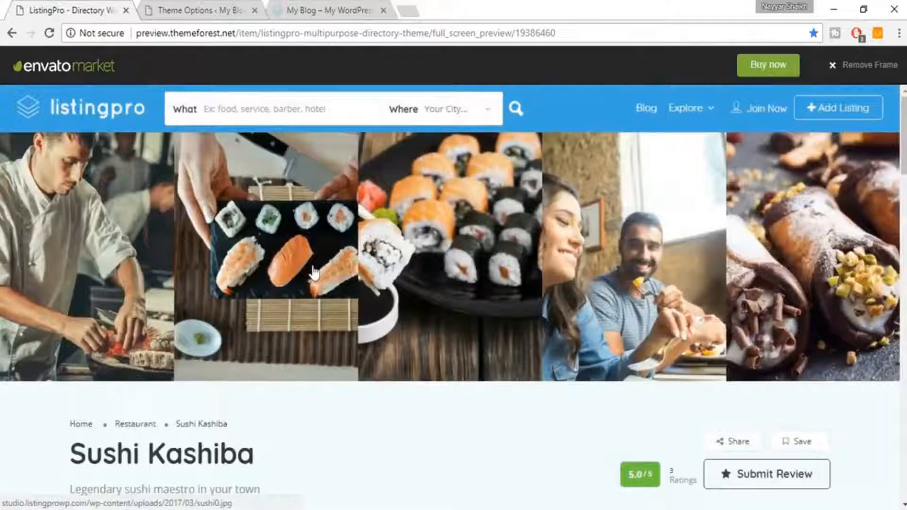
click(142, 424)
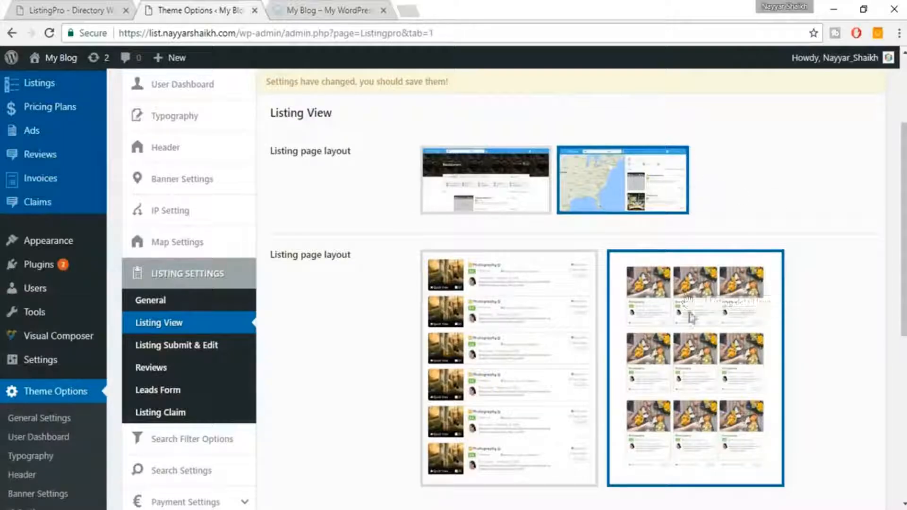
click(115, 7)
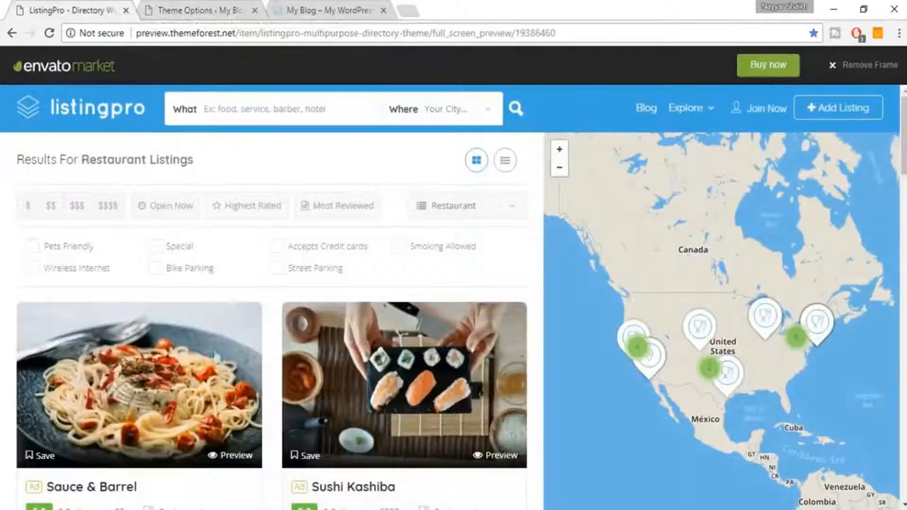
scroll(275, 373, down, 1)
click(203, 10)
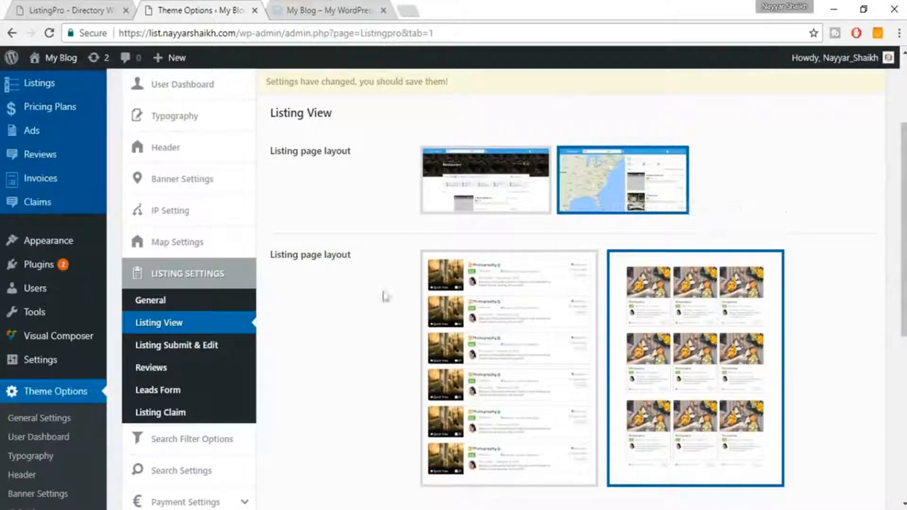
Save the changed Listing View settings, keeping the grid style for listings.
scroll(791, 361, down, 4)
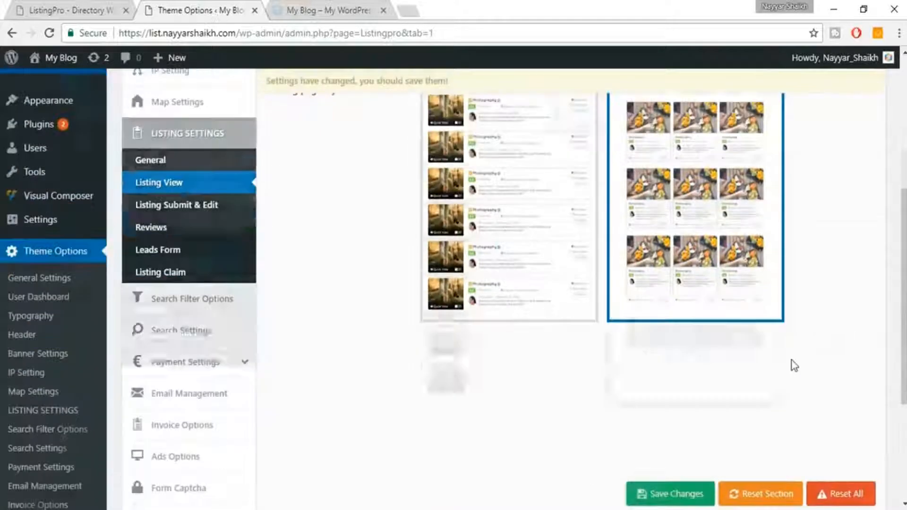
scroll(792, 361, up, 2)
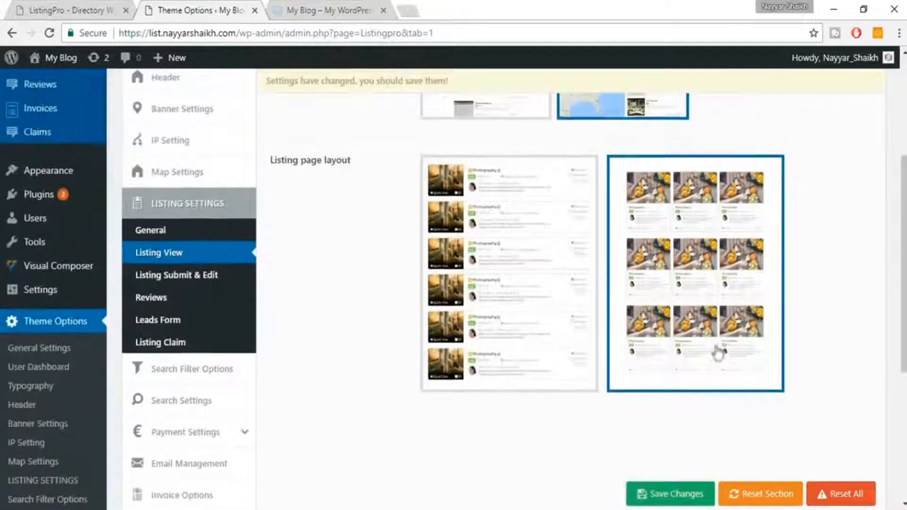
click(183, 231)
click(176, 255)
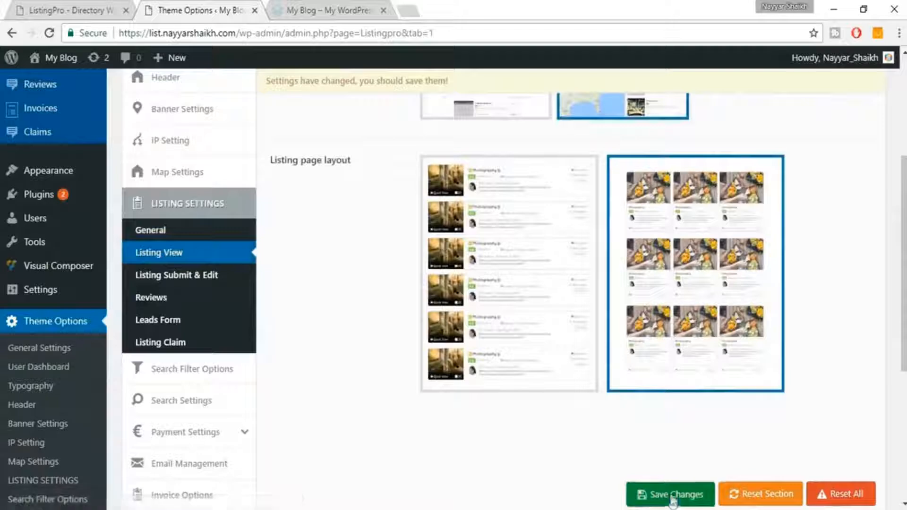
click(670, 494)
scroll(633, 459, up, 4)
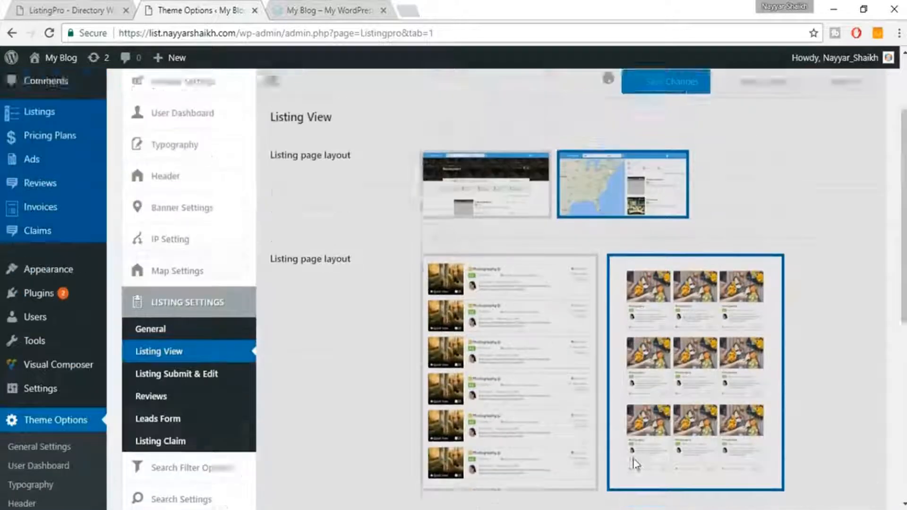
Open the Listing Submit & Edit settings and examine the image toggles and uploads for the submission form's sections.
scroll(633, 458, down, 3)
scroll(636, 464, down, 3)
scroll(645, 478, up, 2)
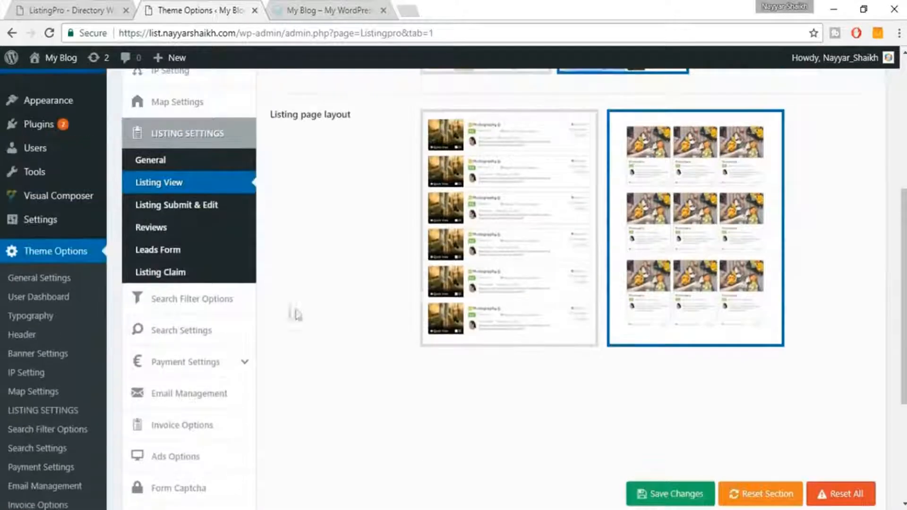
click(204, 214)
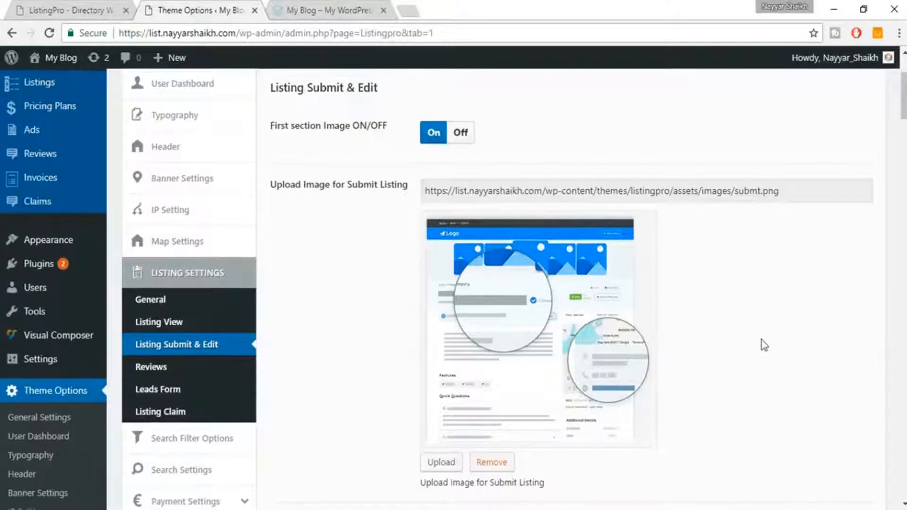
scroll(761, 345, down, 5)
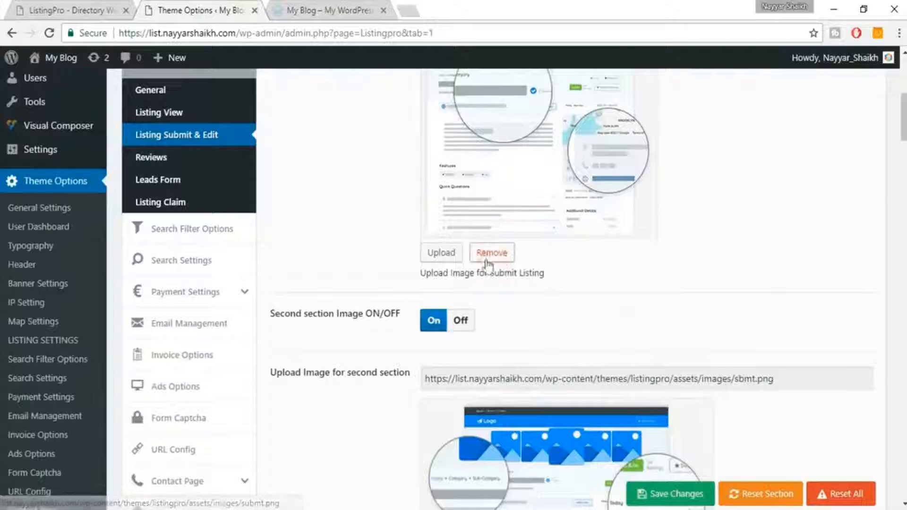
scroll(719, 324, down, 3)
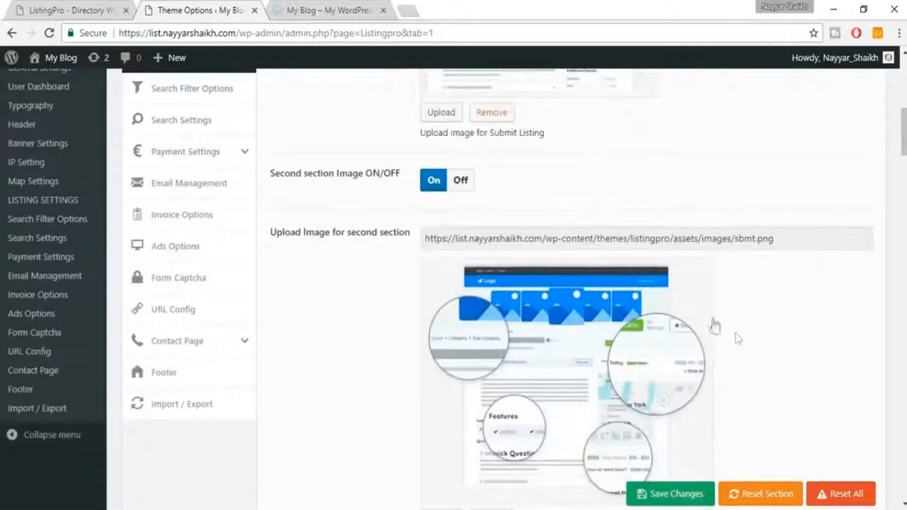
scroll(761, 340, down, 5)
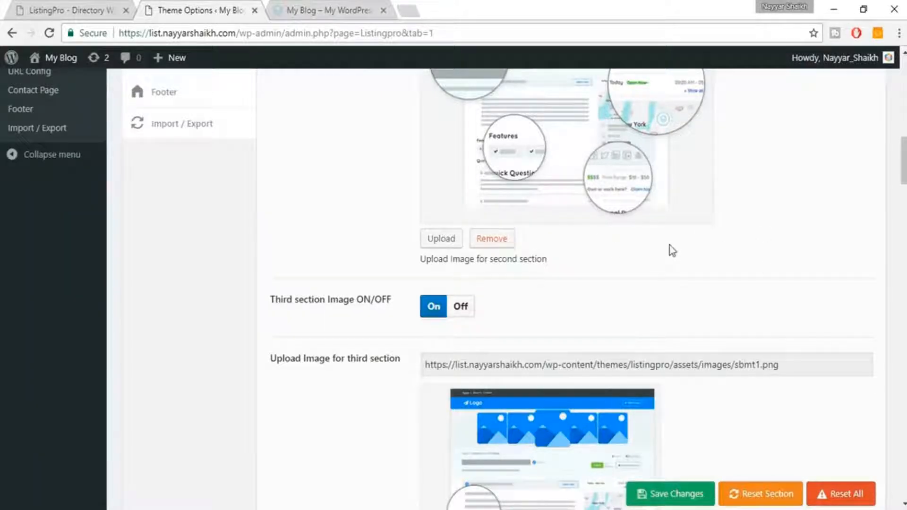
scroll(779, 271, down, 4)
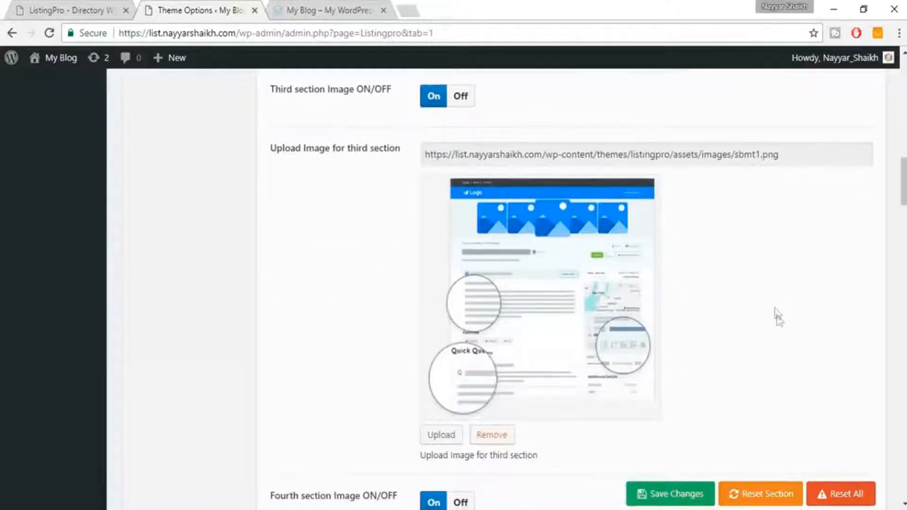
Examine the submission form's quick tip text, field labels and on/off toggles, through to the submit and edit button texts.
scroll(778, 316, down, 10)
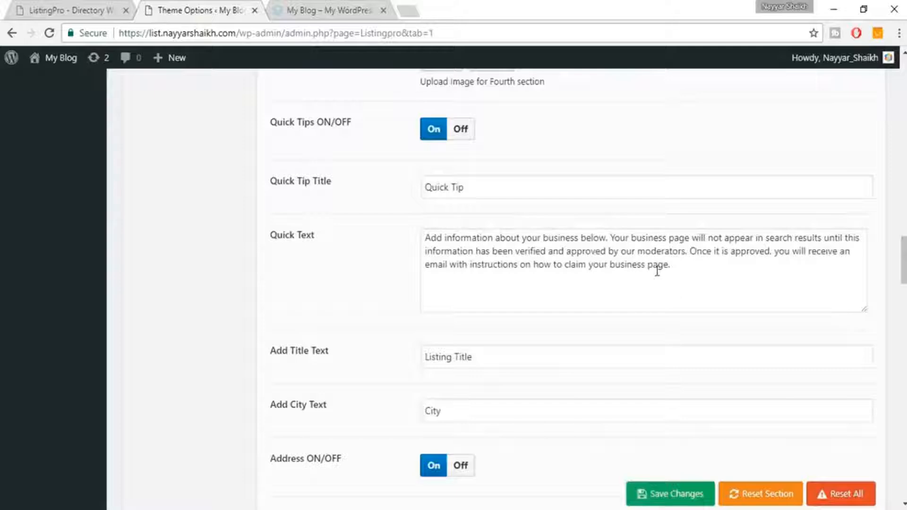
scroll(644, 310, down, 1)
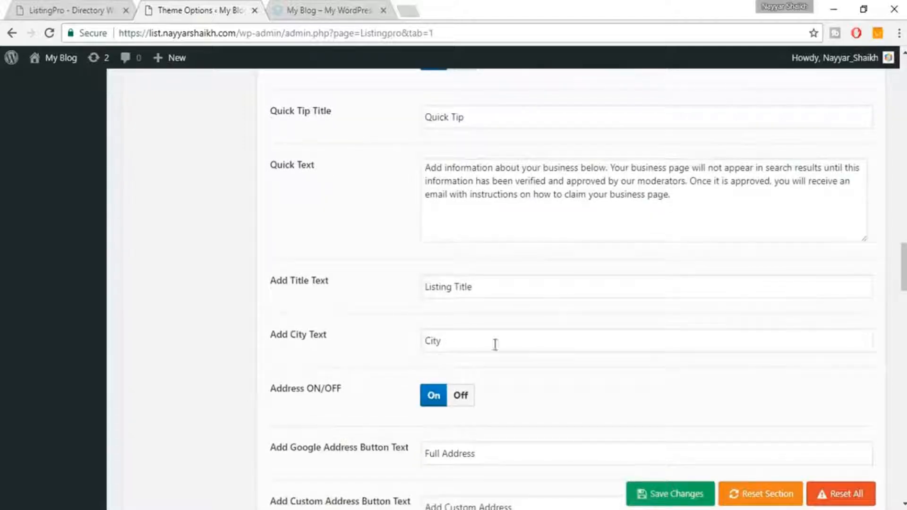
scroll(579, 345, down, 3)
scroll(579, 350, down, 3)
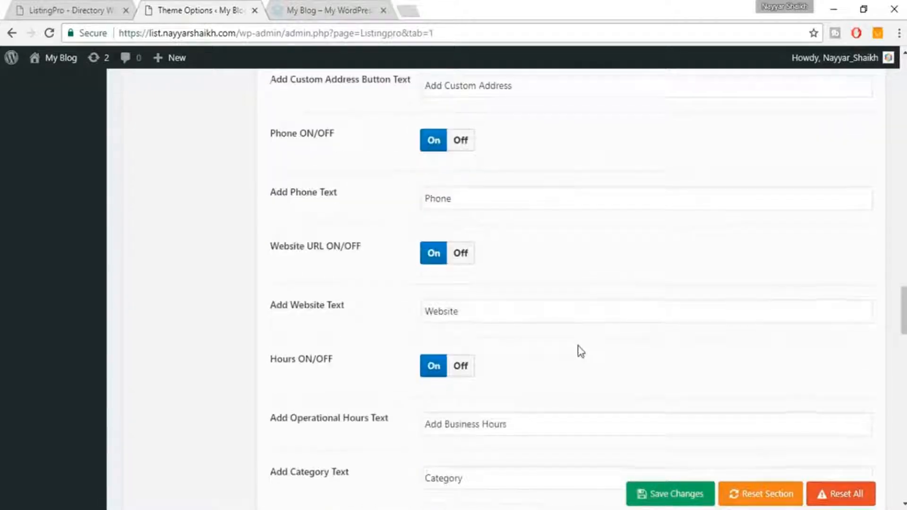
scroll(581, 352, down, 4)
scroll(579, 349, down, 7)
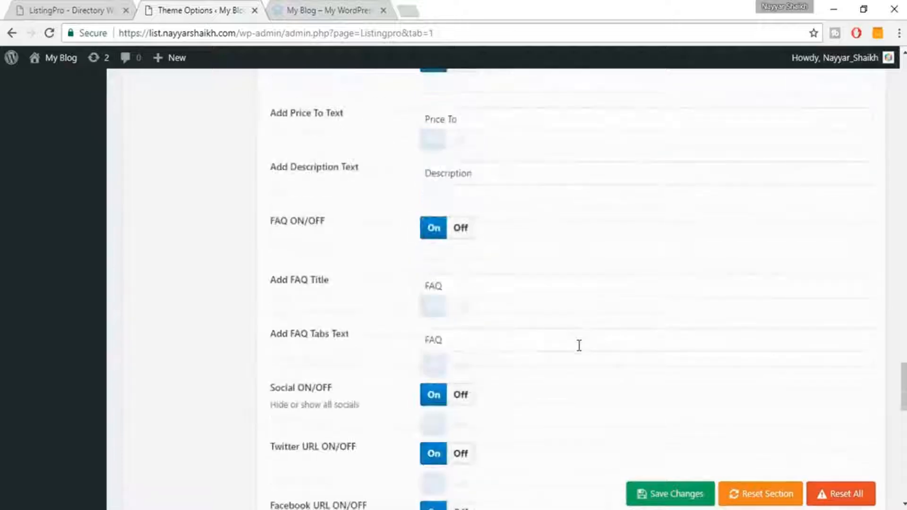
scroll(579, 347, down, 8)
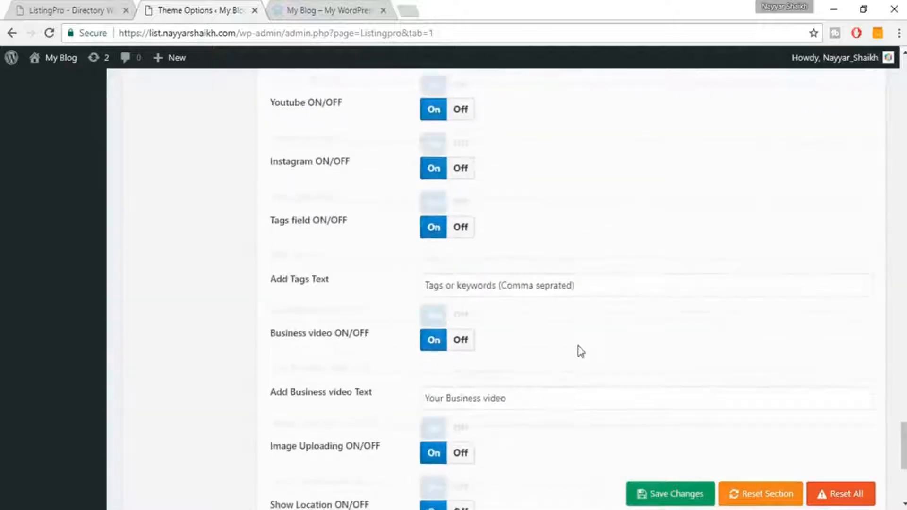
scroll(581, 352, down, 3)
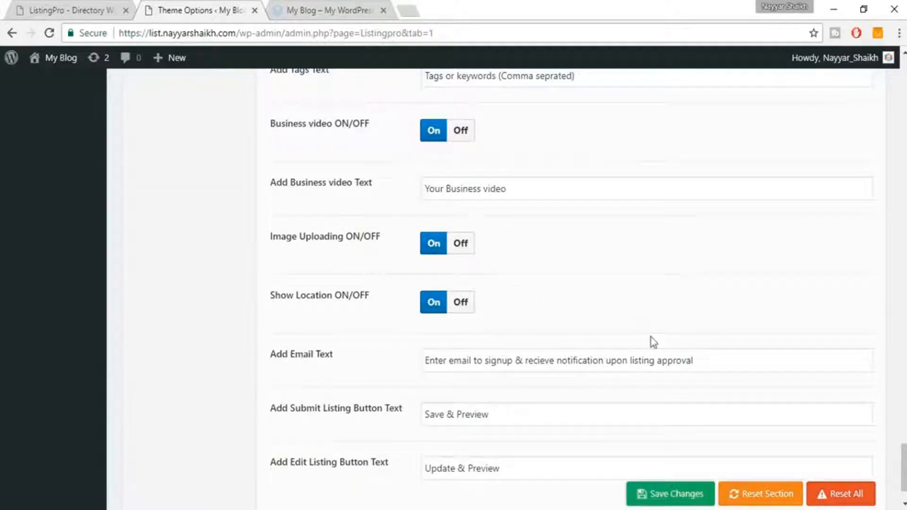
scroll(652, 338, down, 2)
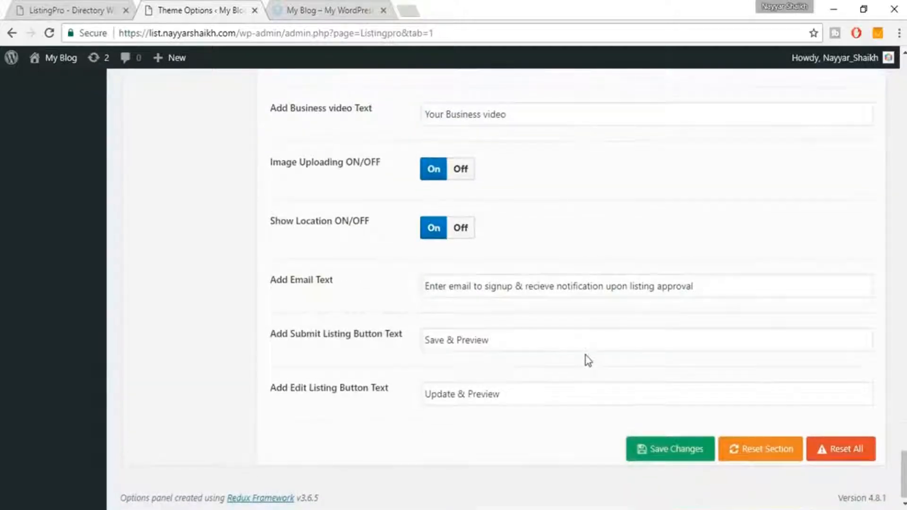
Review the submission form options again in reverse, from tags and social links through FAQ, pricing and hours to the section images.
scroll(588, 360, up, 6)
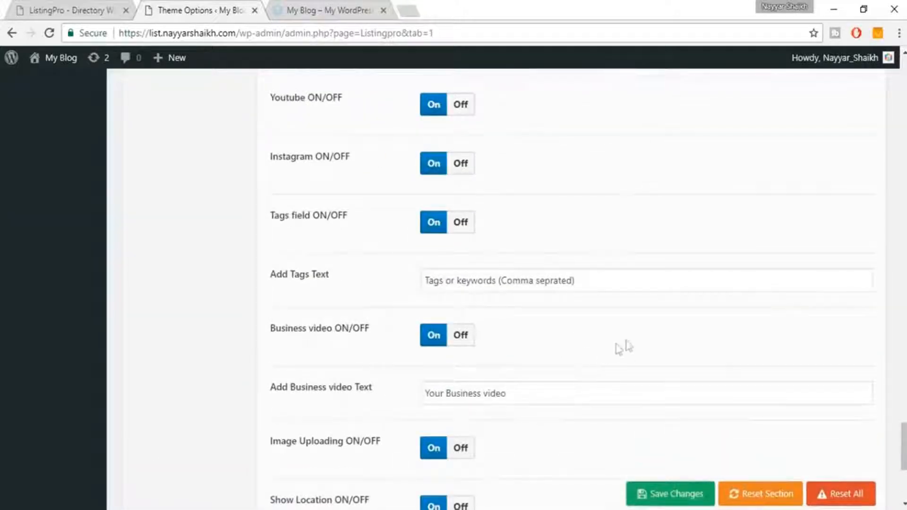
scroll(629, 344, up, 4)
scroll(631, 344, up, 8)
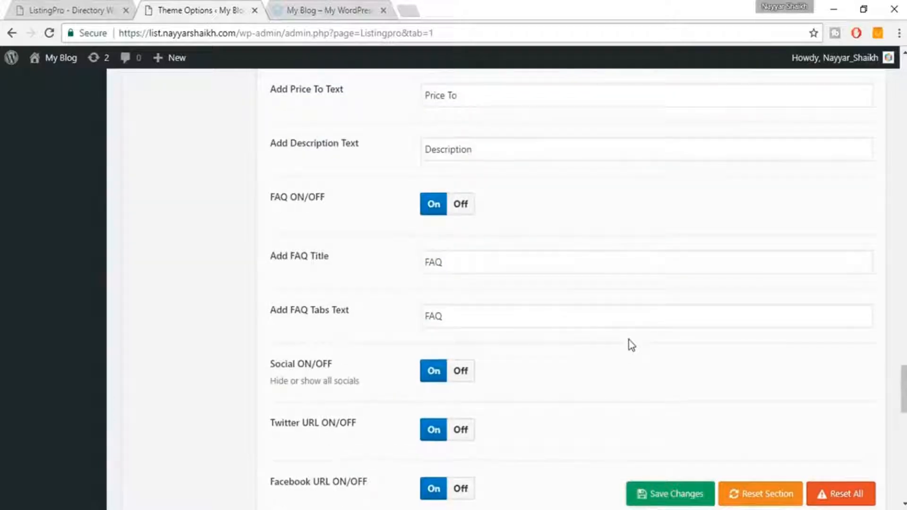
scroll(628, 340, up, 3)
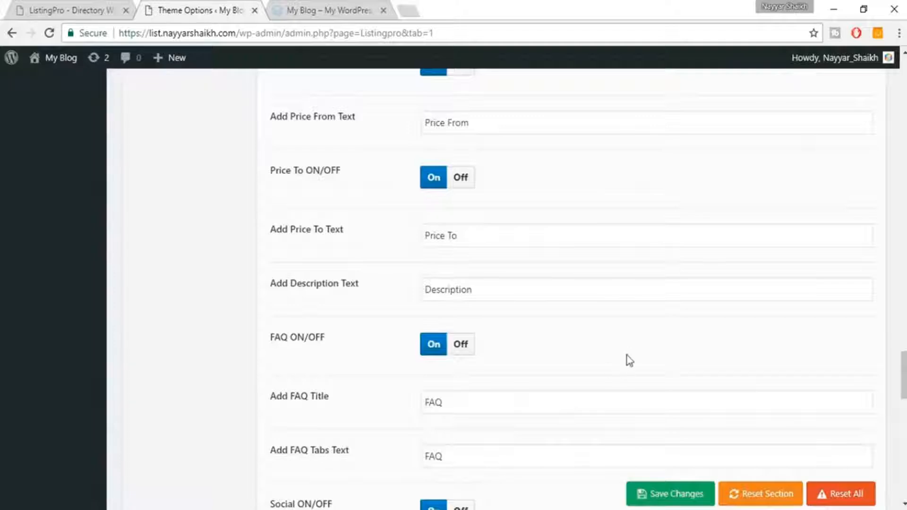
scroll(630, 360, up, 8)
scroll(629, 360, up, 13)
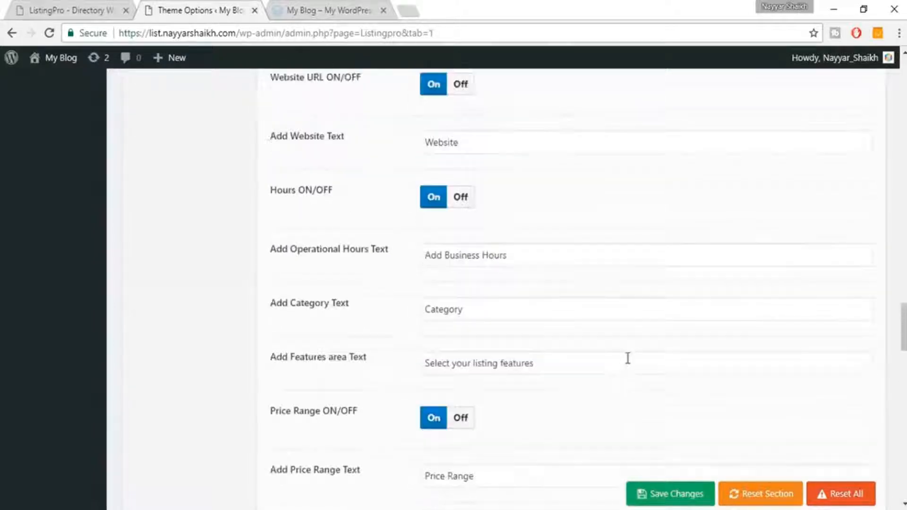
scroll(627, 363, up, 18)
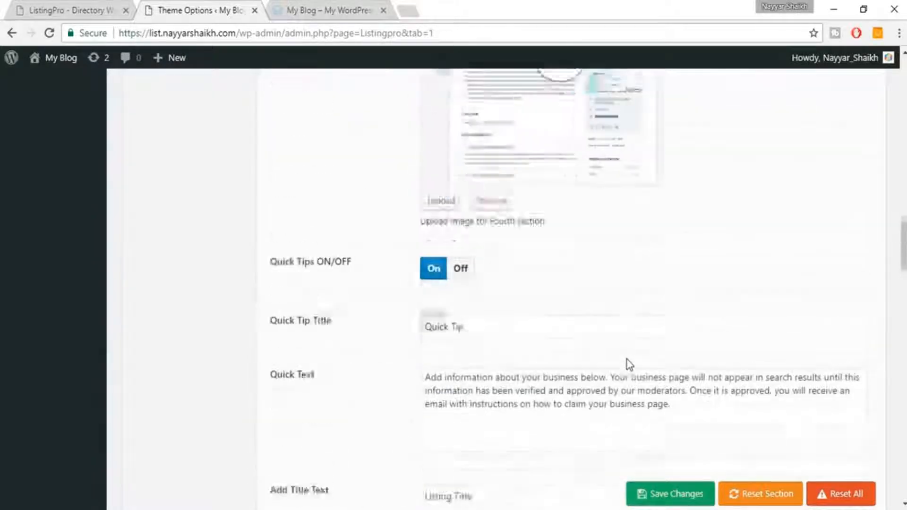
scroll(627, 363, up, 15)
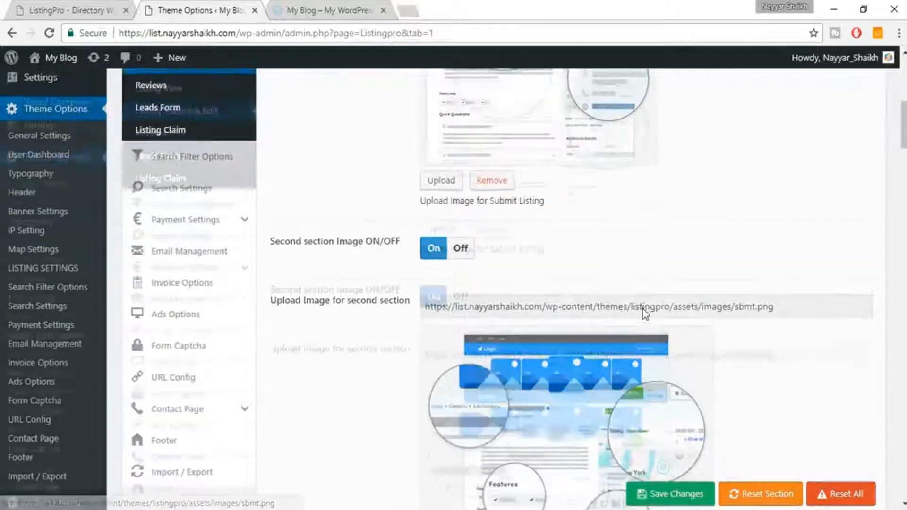
Examine the Reviews, Leads Form and Listing Claim settings, including the post review option, lead form visibility and claim popup image.
scroll(643, 309, up, 5)
click(159, 294)
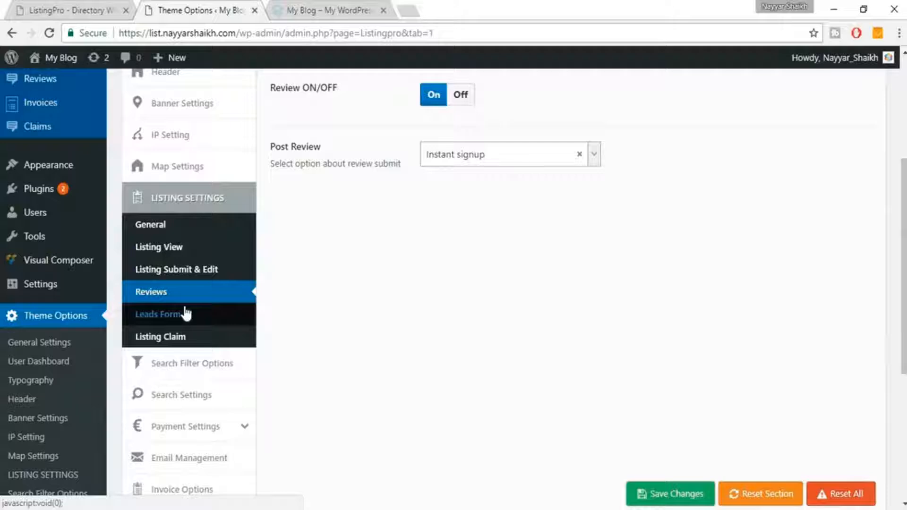
click(184, 318)
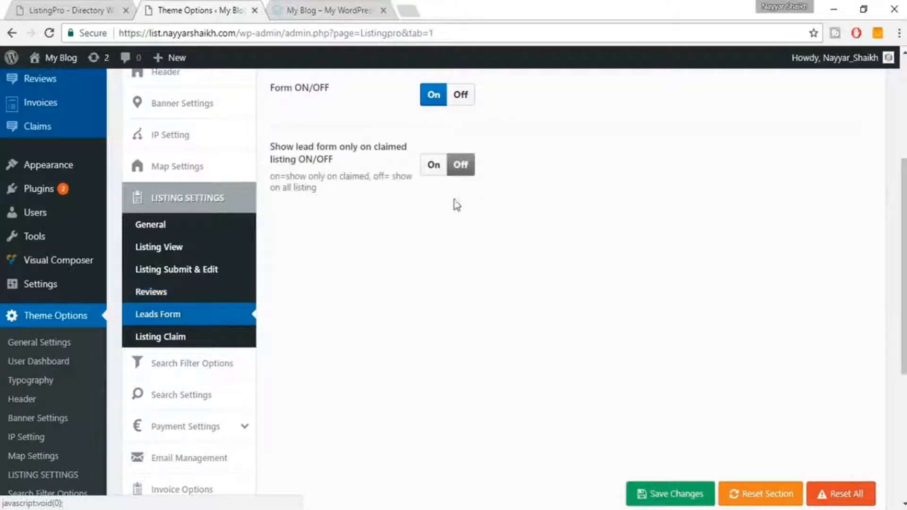
click(217, 336)
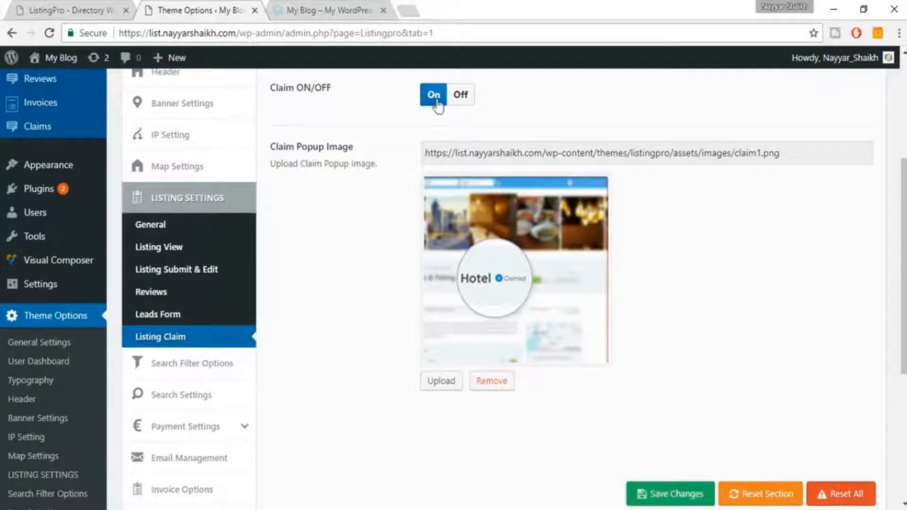
scroll(467, 121, up, 3)
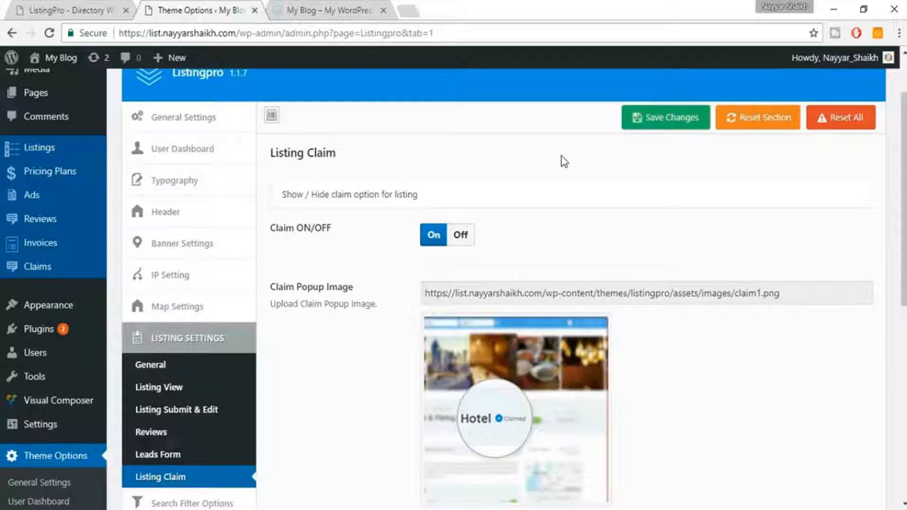
Save the Listing Claim settings and reload the site's homepage to check it from the banner to the footer.
click(663, 121)
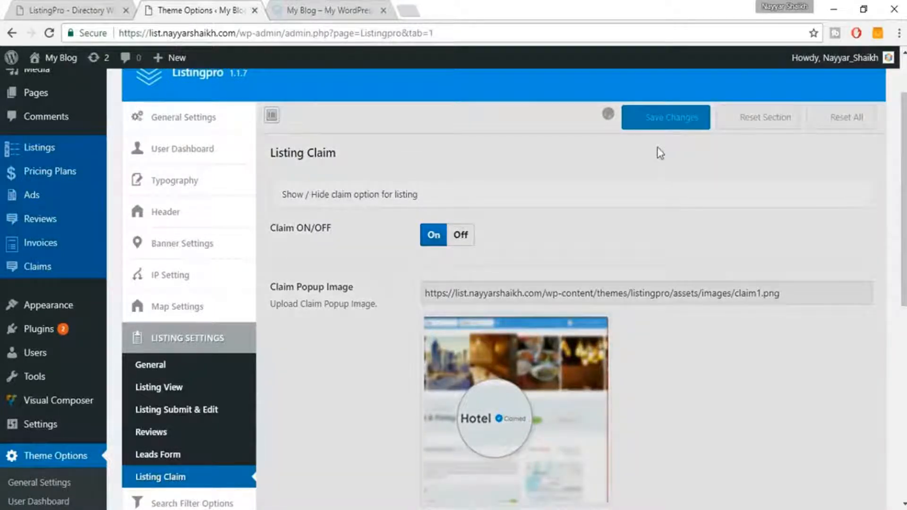
click(51, 8)
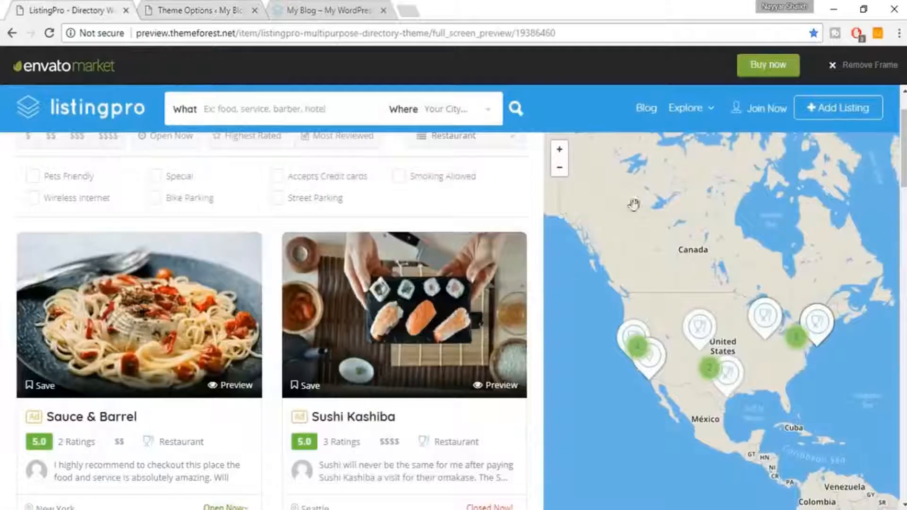
click(201, 10)
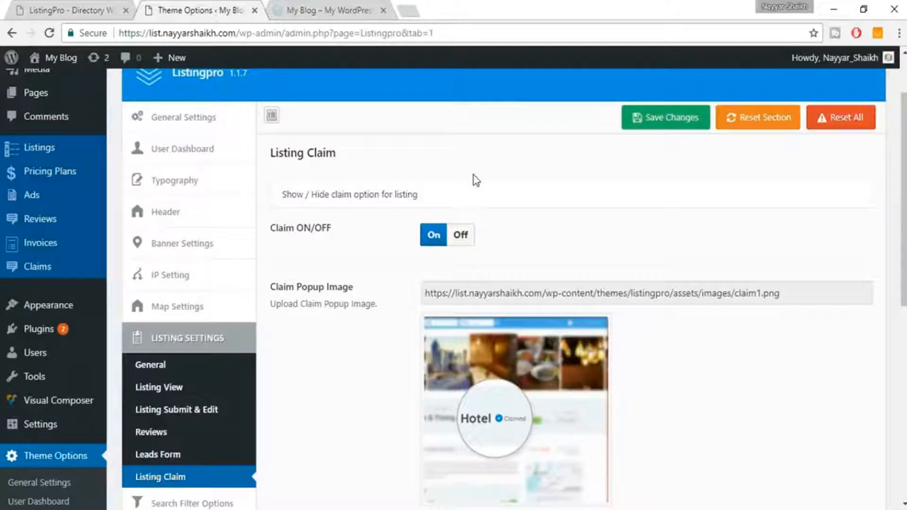
click(331, 10)
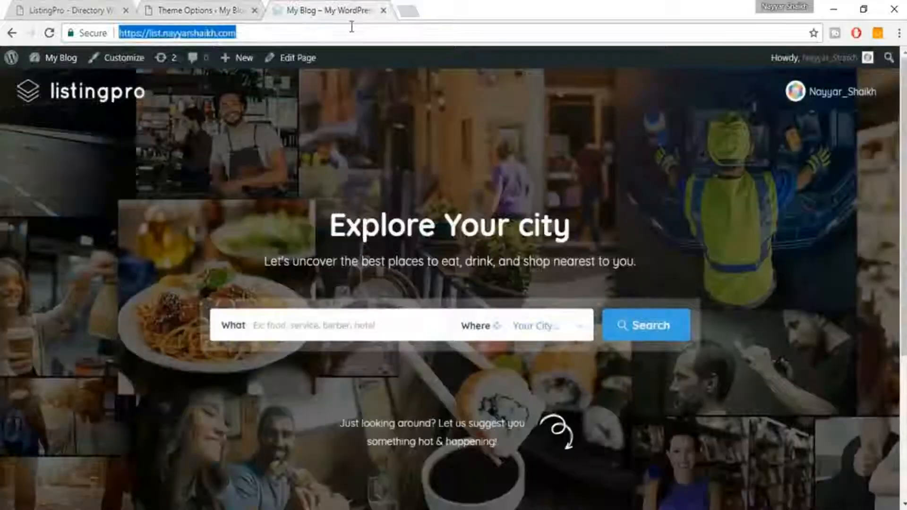
key(Return)
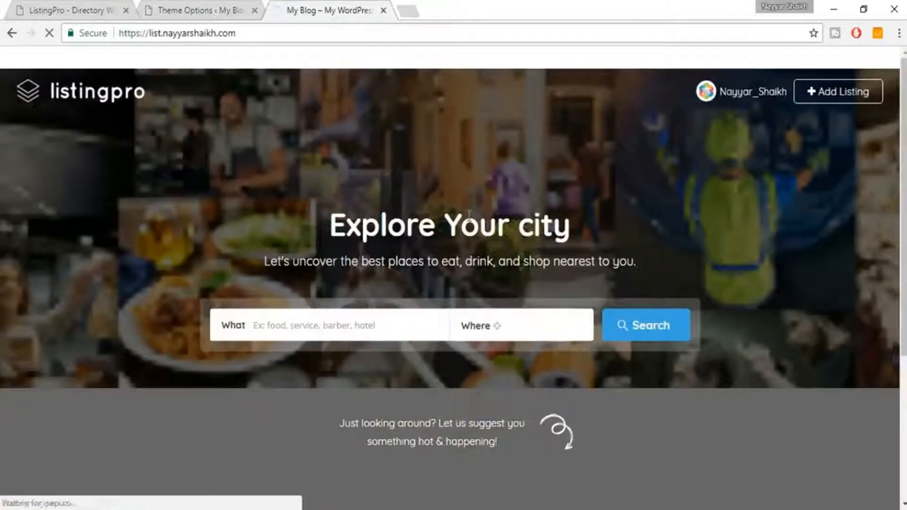
scroll(469, 215, down, 5)
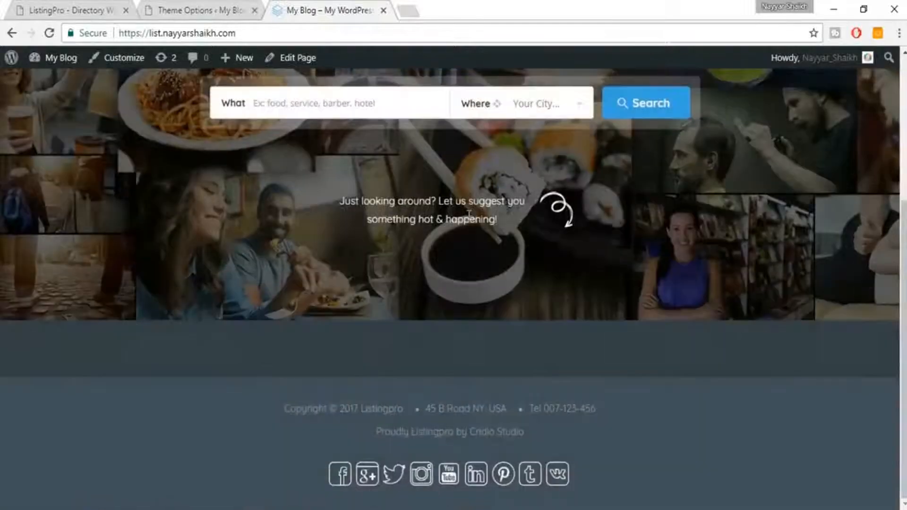
scroll(487, 223, up, 5)
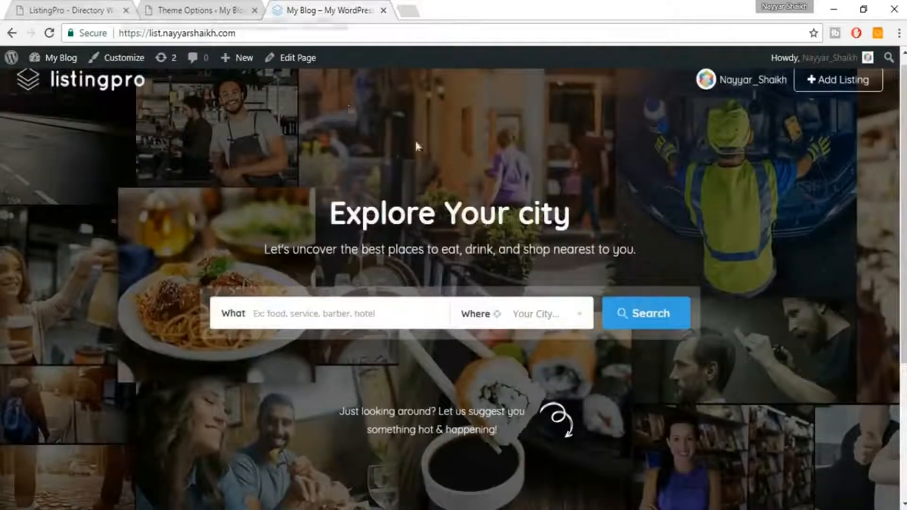
scroll(465, 360, down, 5)
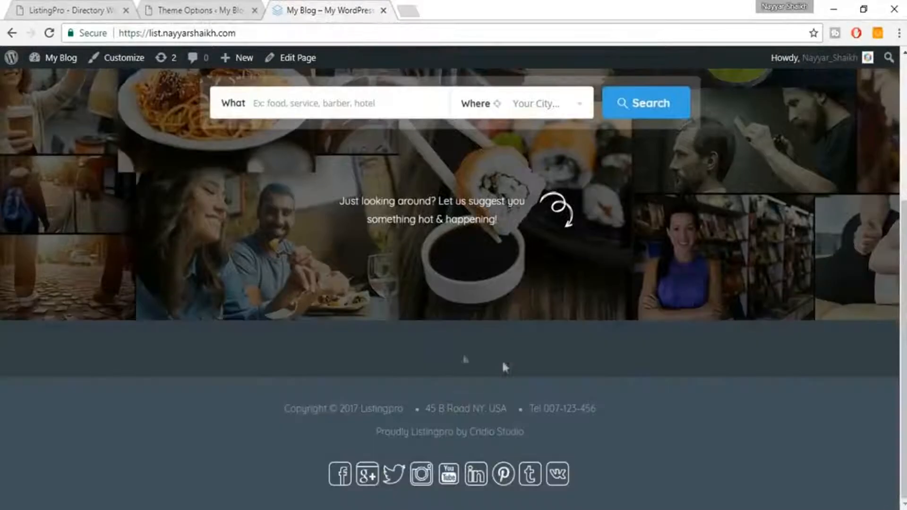
Open the ListingPro demo's homepage and compare its banner and category tiles with the site's own homepage.
click(111, 5)
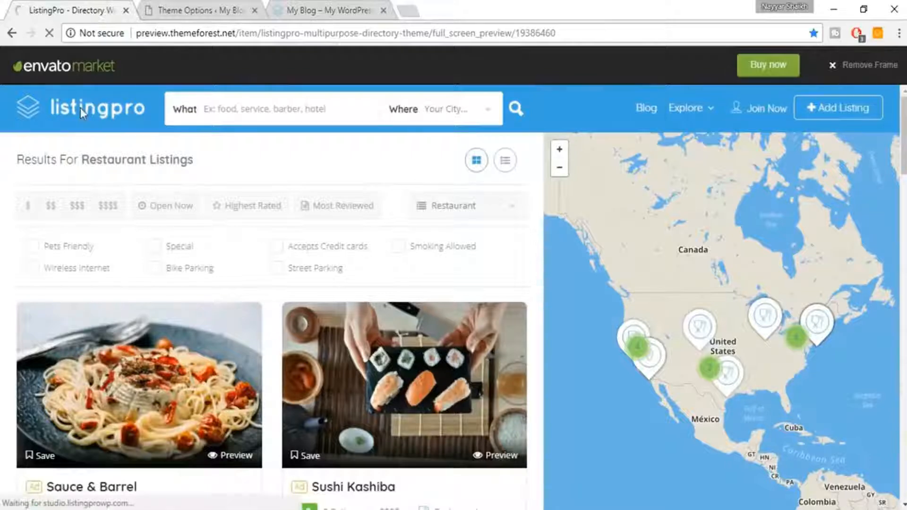
click(80, 108)
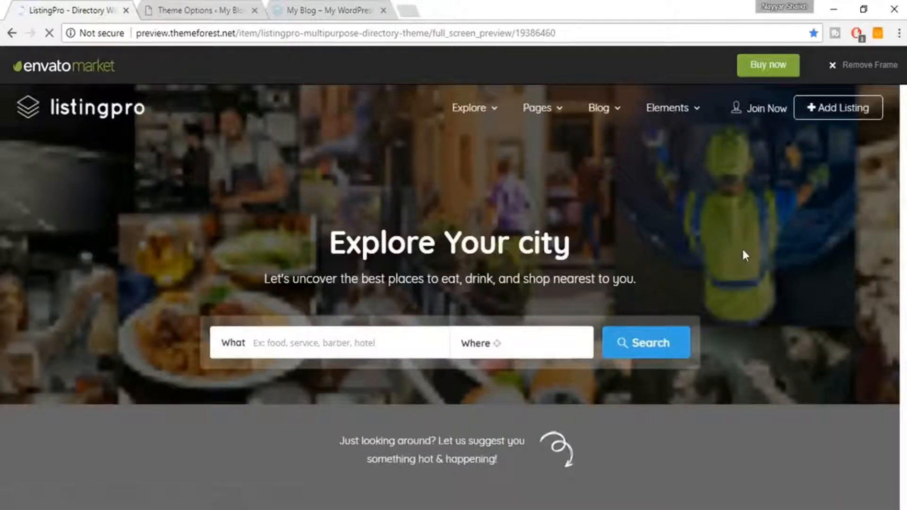
scroll(743, 255, down, 6)
scroll(743, 255, up, 3)
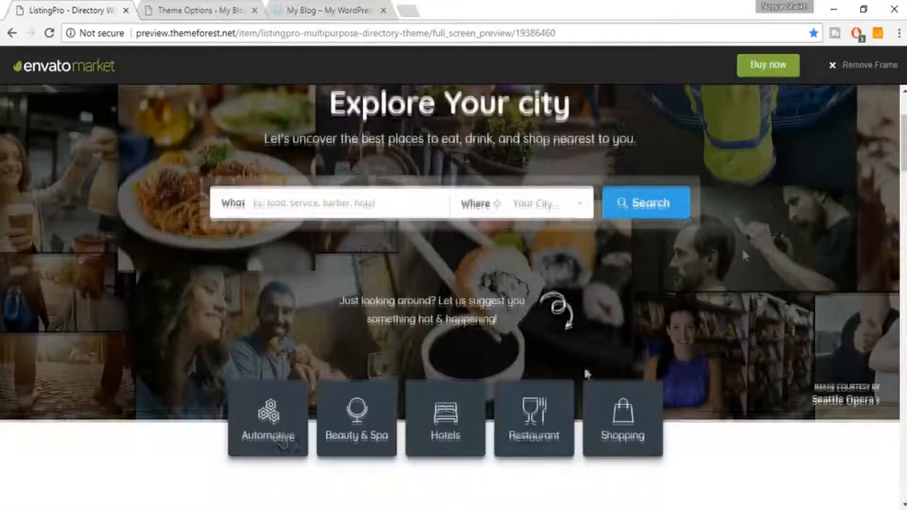
scroll(603, 270, up, 3)
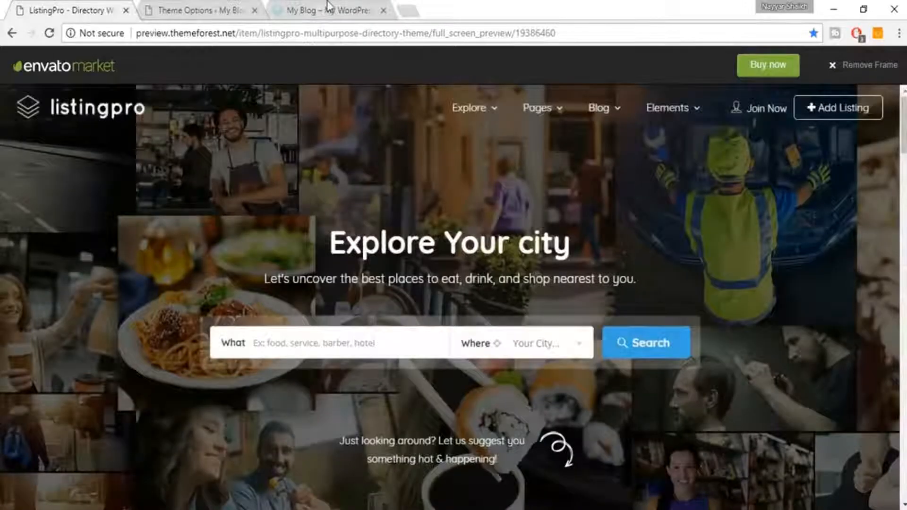
click(329, 8)
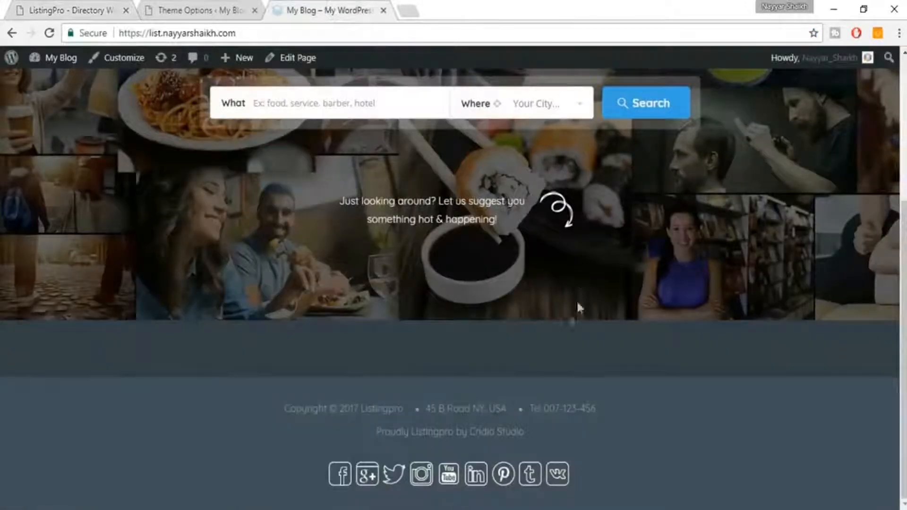
Open the theme's Banner Settings and examine the header style, banner height, opacity, background type and home banner image.
click(200, 9)
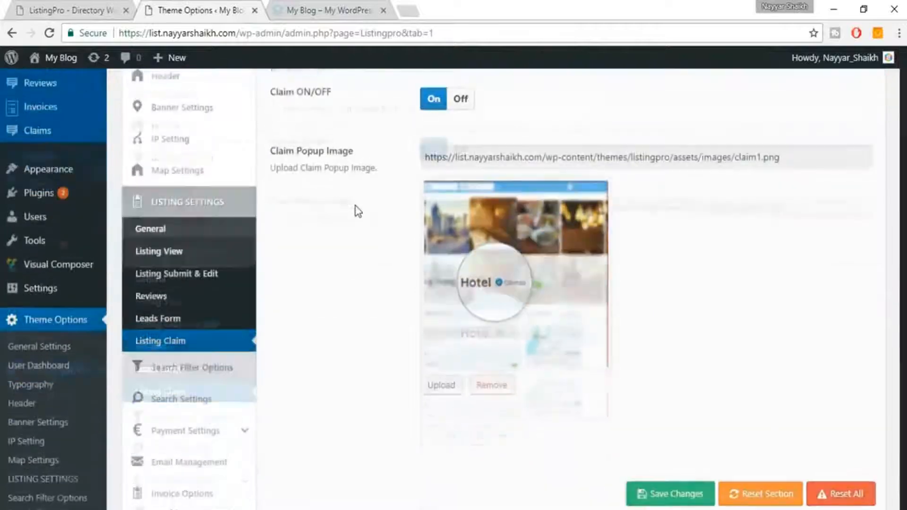
click(204, 106)
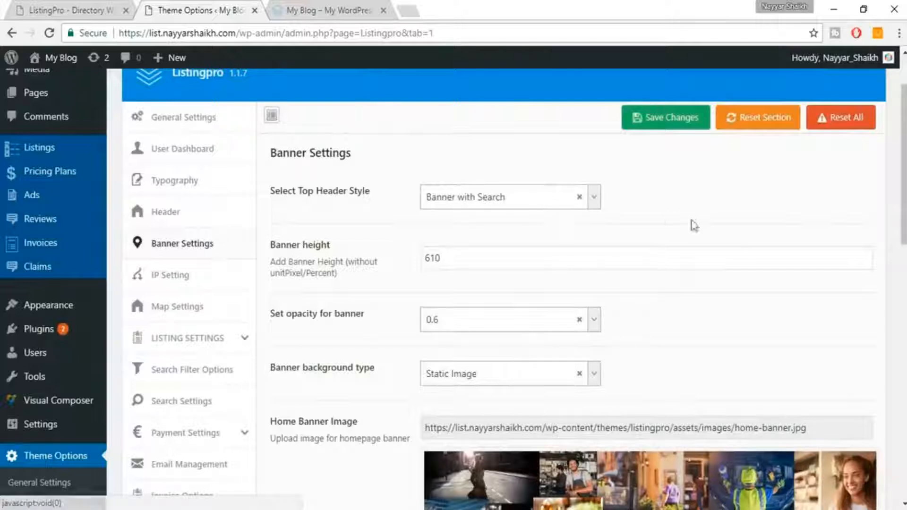
double_click(457, 258)
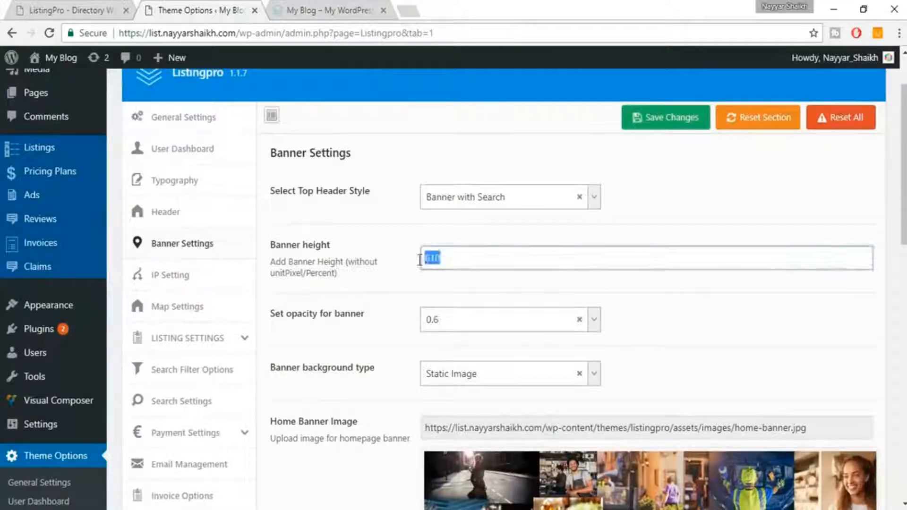
scroll(730, 314, down, 3)
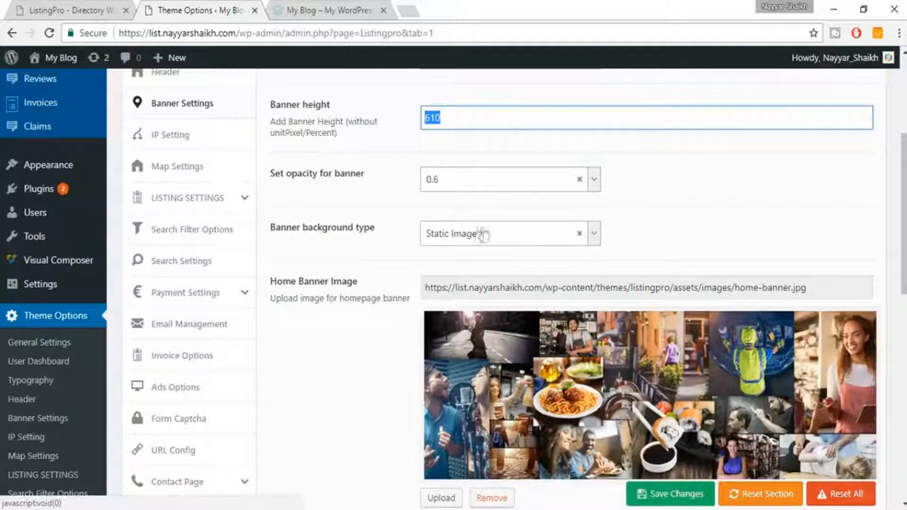
scroll(518, 183, down, 2)
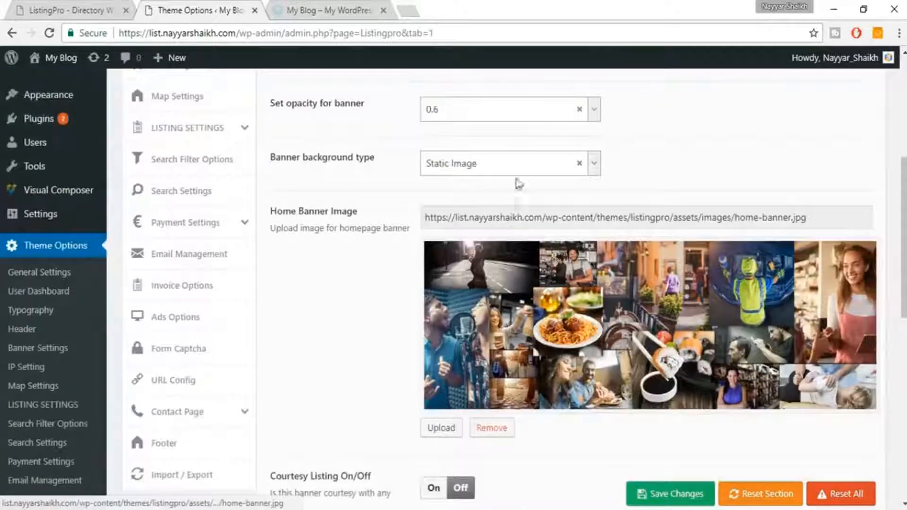
triple_click(525, 218)
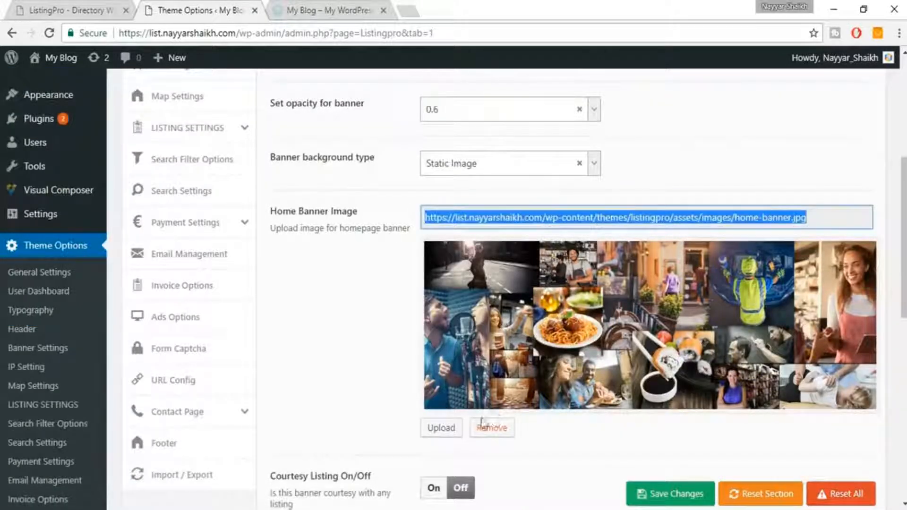
Add Hotels, Restaurants, Services and Shopping as the listing categories for the homepage banner.
scroll(683, 374, down, 5)
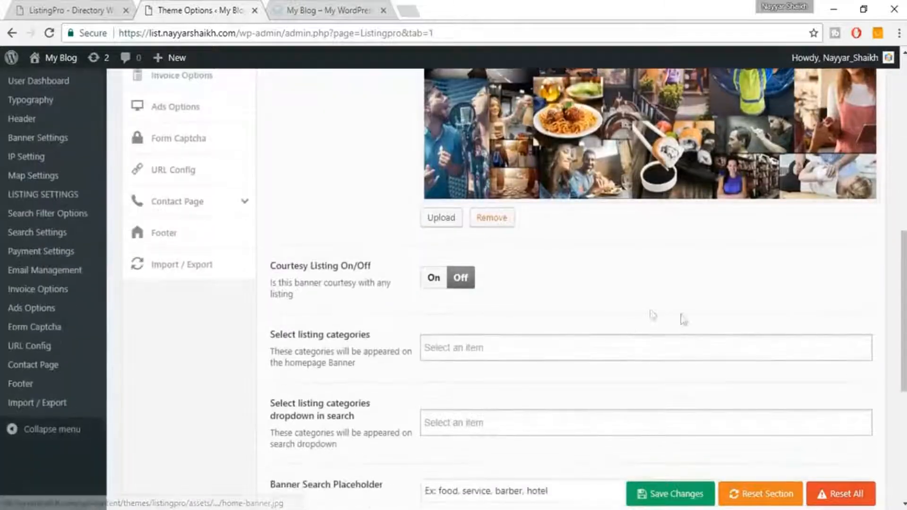
scroll(747, 277, down, 2)
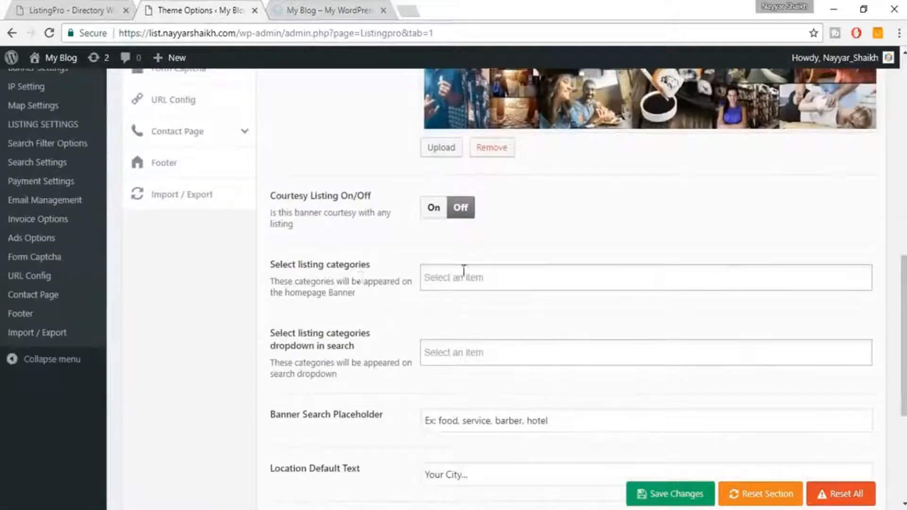
click(463, 273)
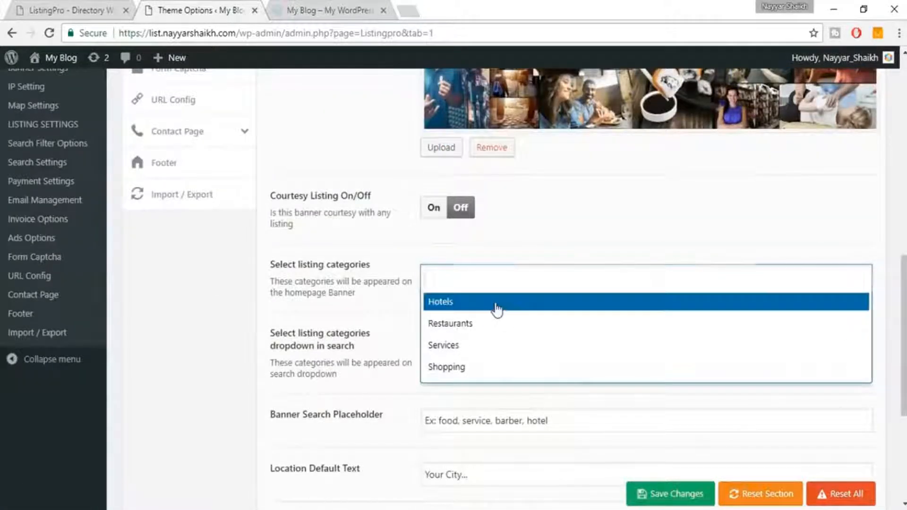
click(508, 305)
click(555, 282)
click(533, 310)
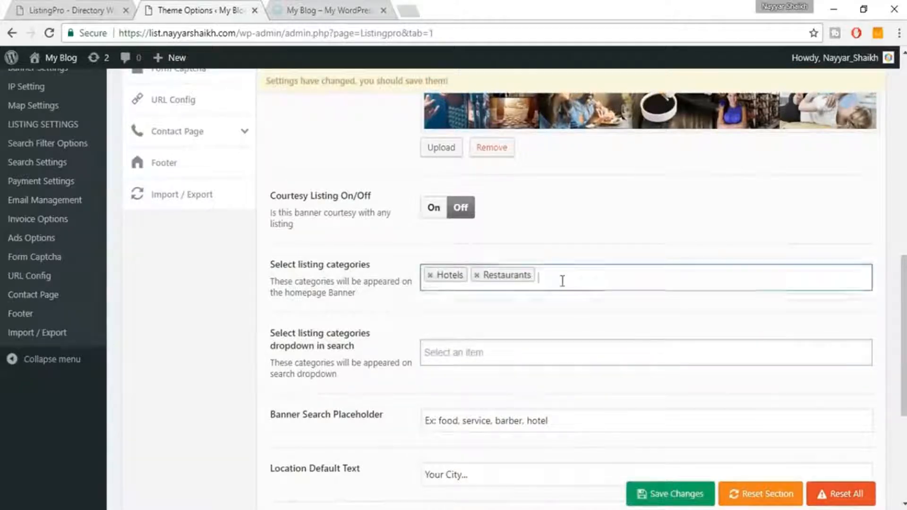
click(560, 283)
click(547, 314)
click(608, 277)
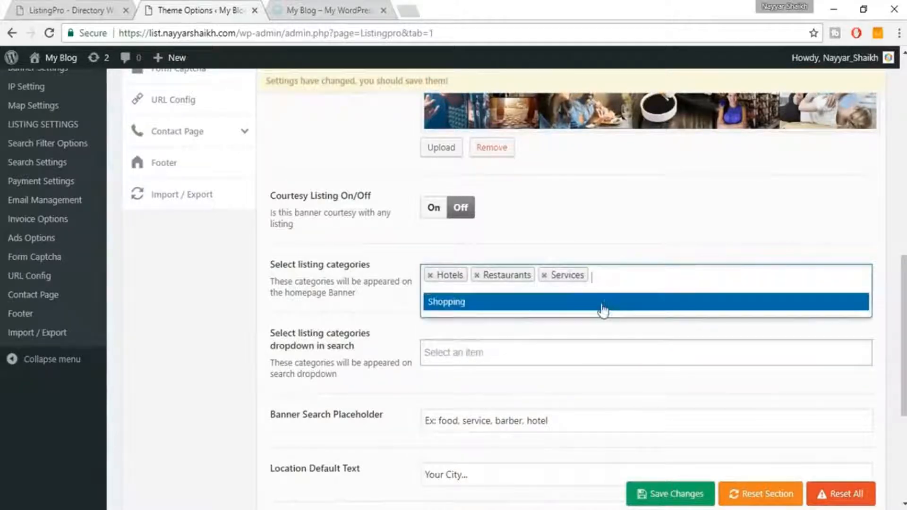
click(601, 306)
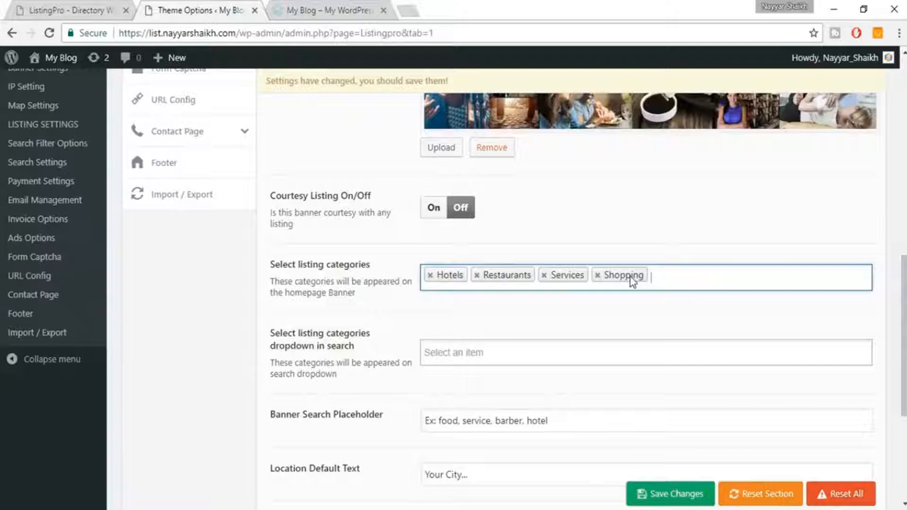
Check the category dropdown of the What search field on the ListingPro demo, returning to the Banner Settings.
scroll(642, 302, down, 1)
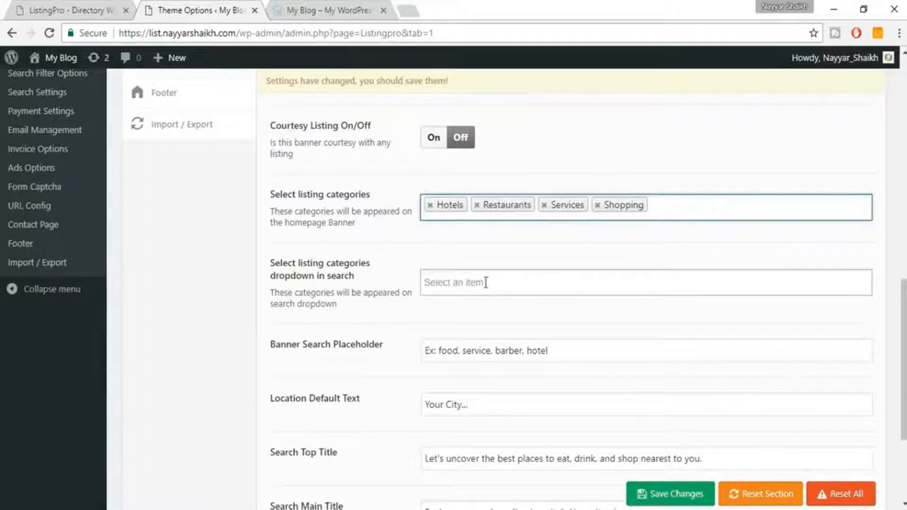
click(81, 7)
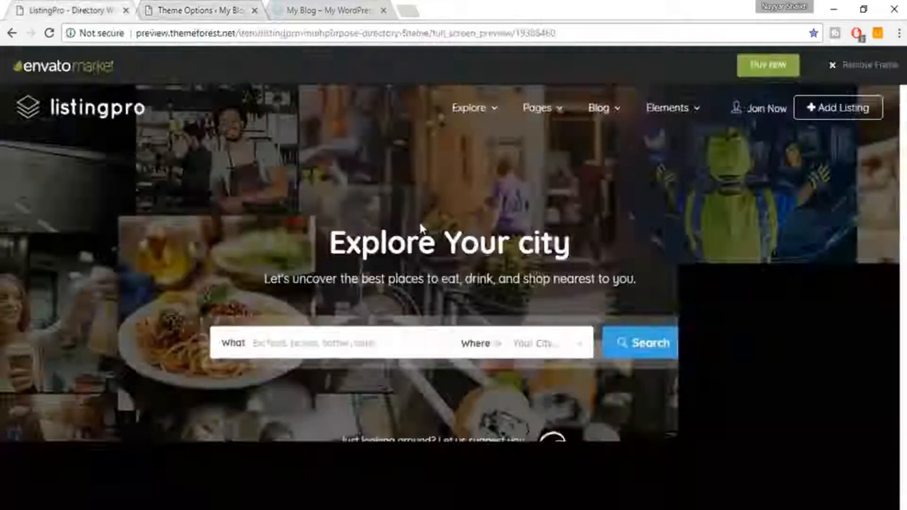
click(302, 348)
scroll(302, 348, down, 2)
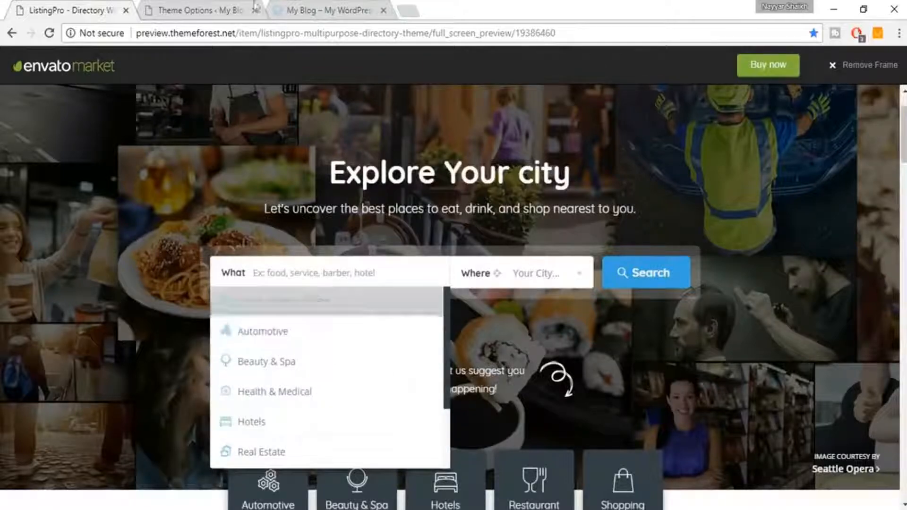
click(182, 9)
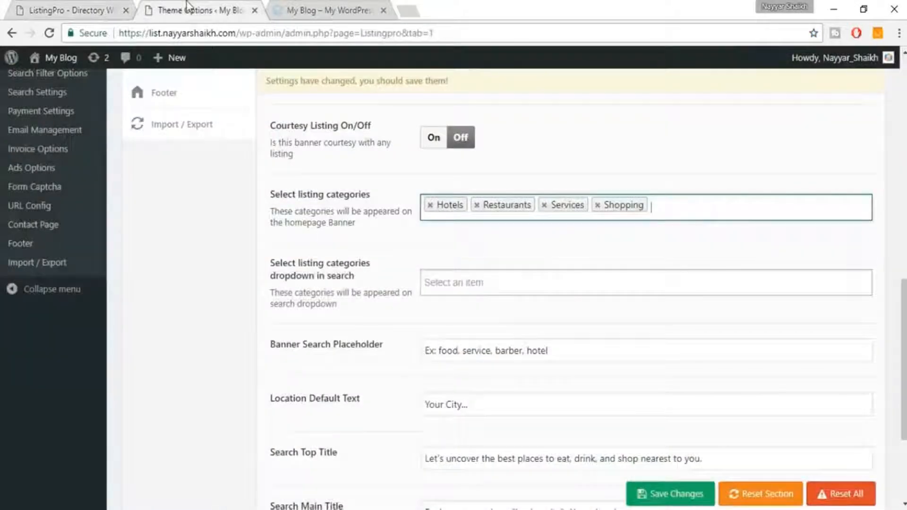
Add Hotels, Restaurants, Services and Shopping as the listing categories for the search dropdown.
click(460, 279)
click(465, 308)
click(536, 284)
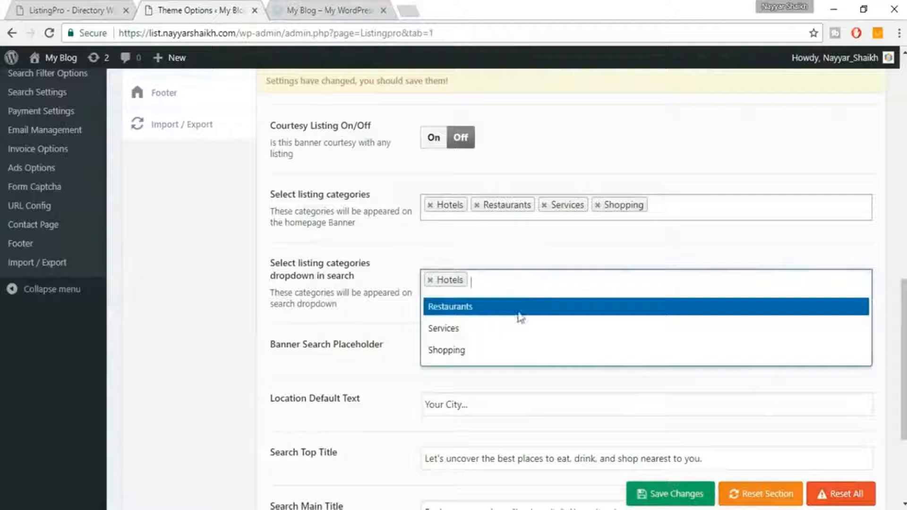
click(551, 291)
click(550, 291)
click(507, 311)
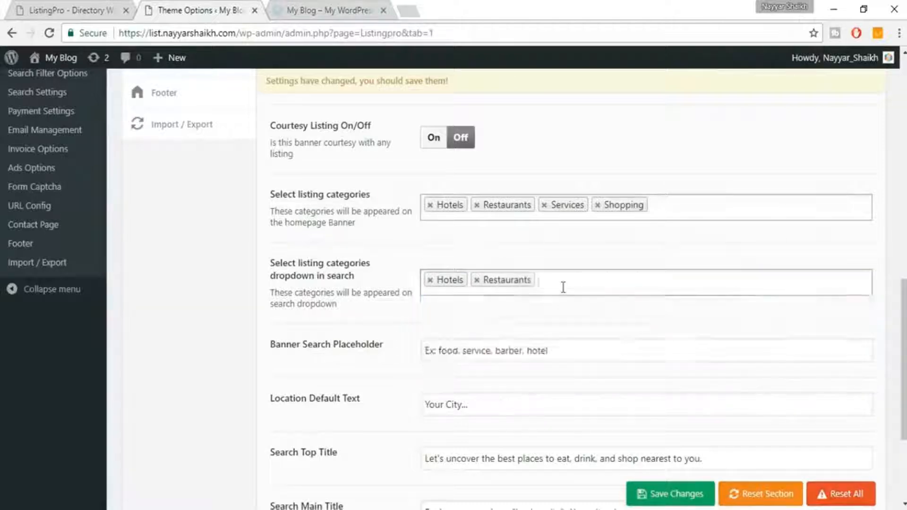
click(563, 288)
click(523, 308)
click(579, 288)
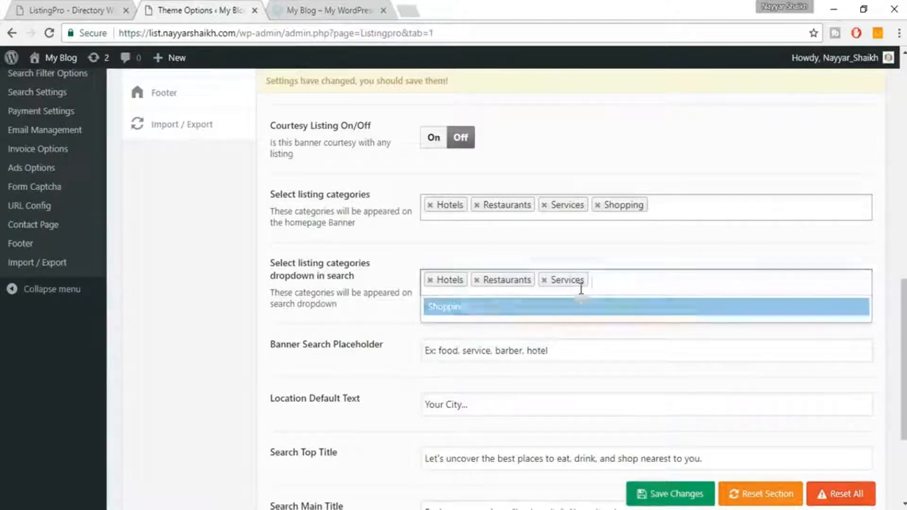
click(557, 308)
Examine the banner search placeholder, location text and search titles, comparing them with the texts on the demo's banner.
scroll(518, 289, down, 3)
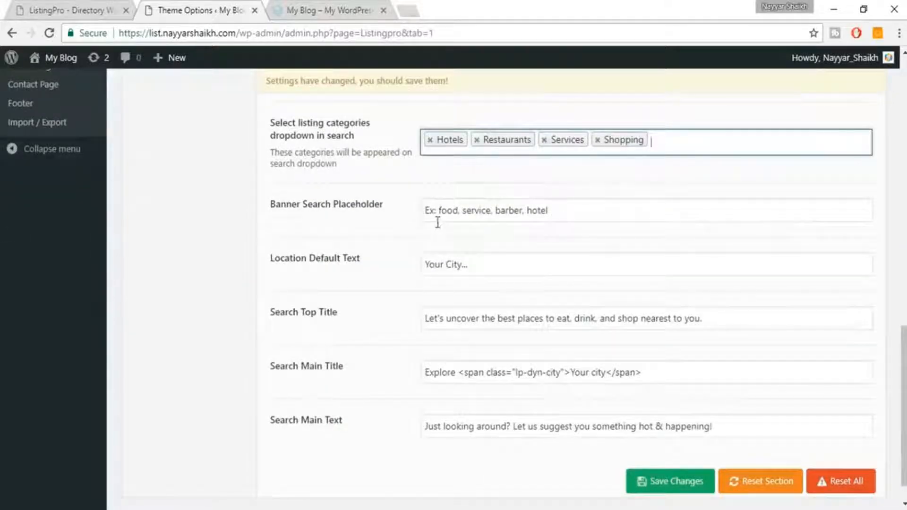
click(97, 5)
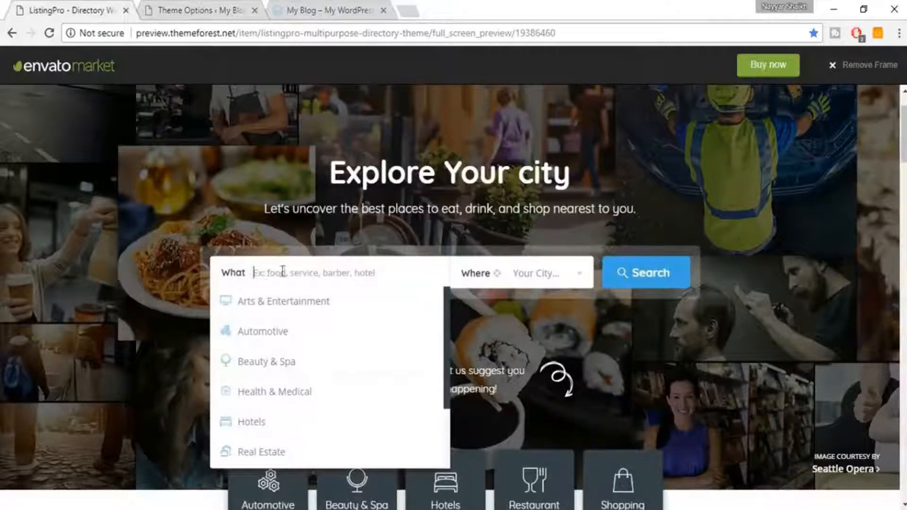
click(364, 229)
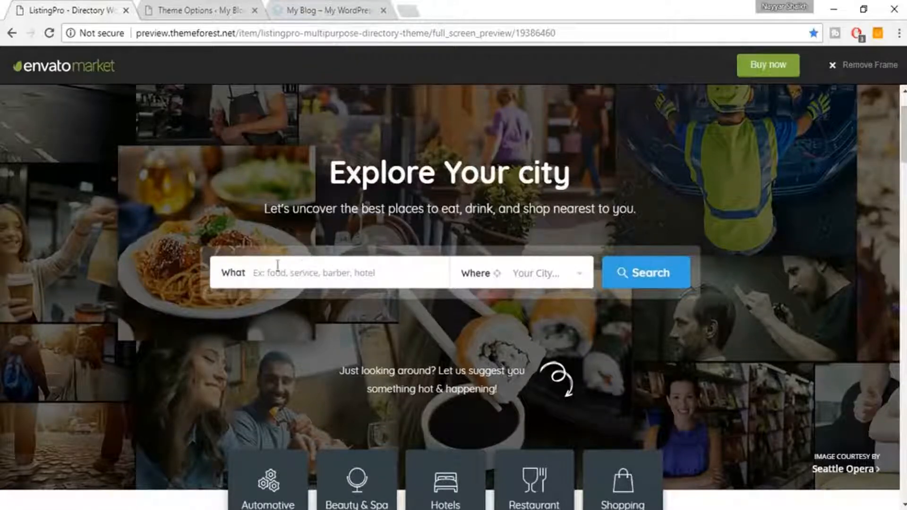
Return to the theme options and save the changed Banner Settings.
key(ctrl+Tab)
scroll(761, 271, down, 1)
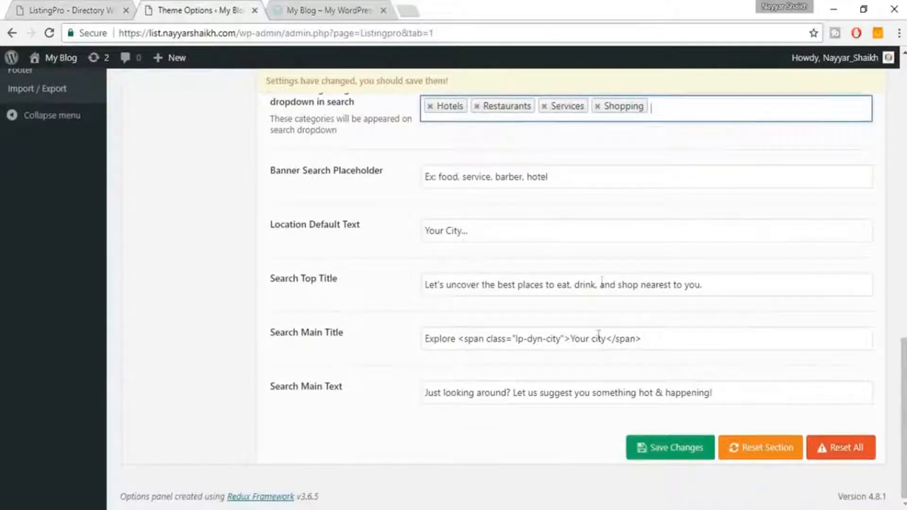
click(679, 450)
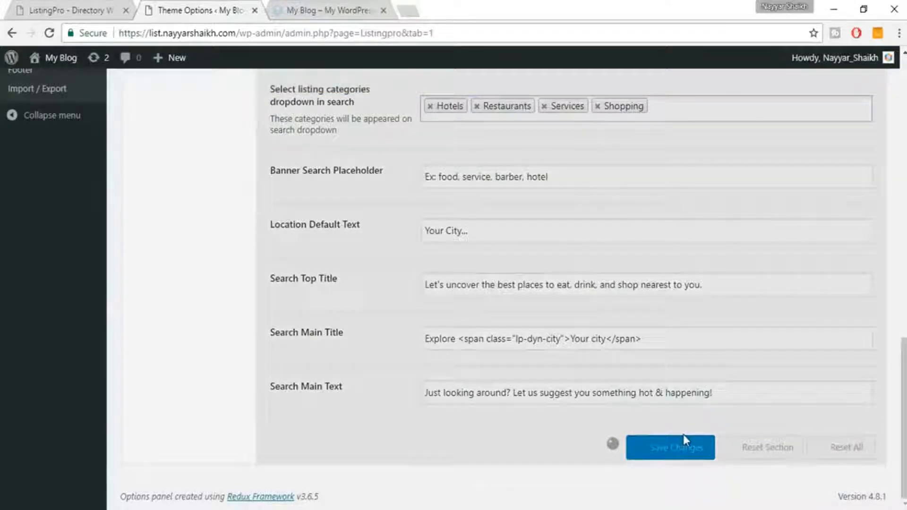
scroll(684, 434, up, 6)
scroll(685, 434, up, 5)
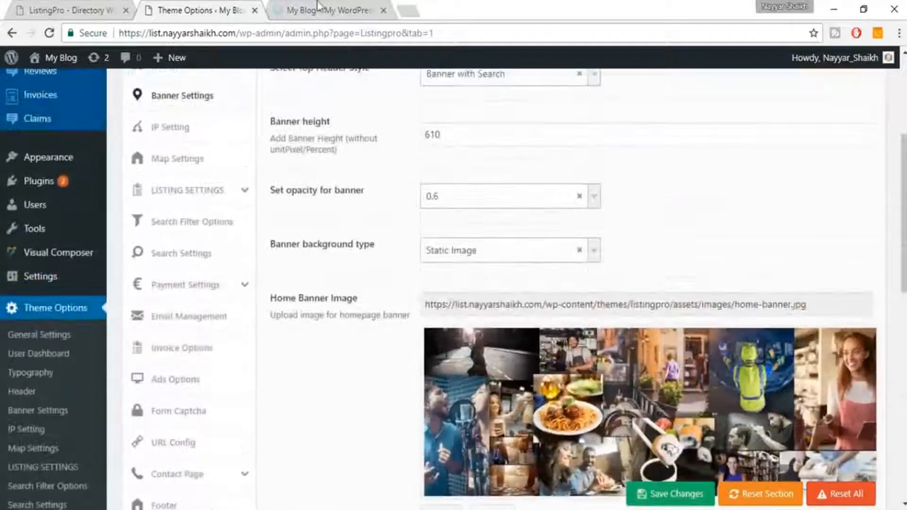
Reload the site's homepage and check the banner's search bar and category boxes.
click(326, 10)
click(51, 37)
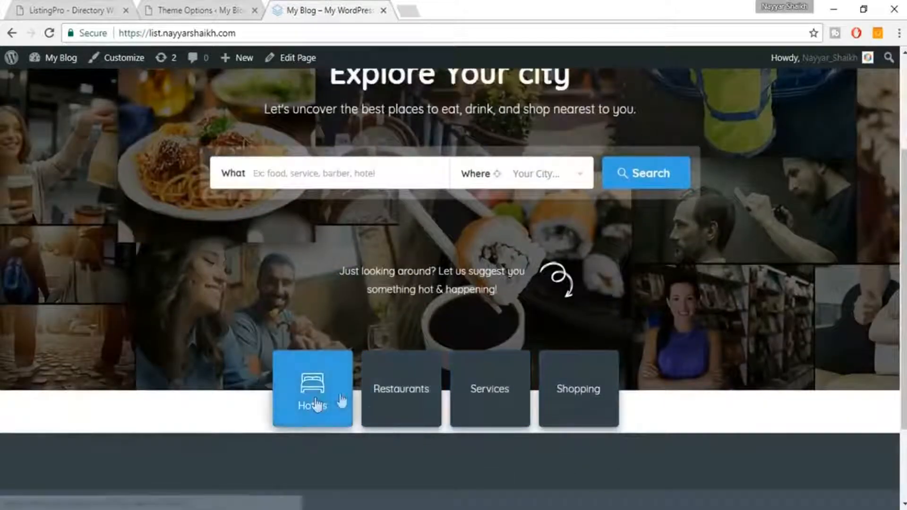
scroll(391, 169, up, 2)
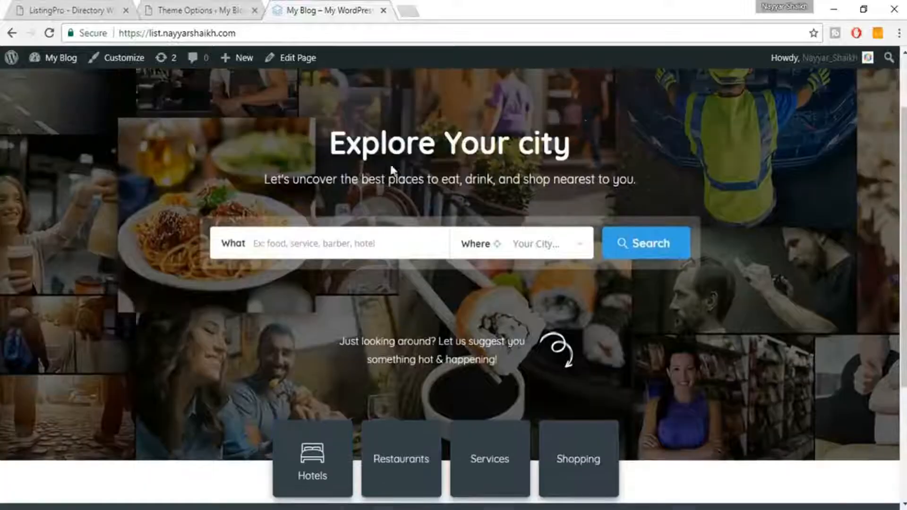
scroll(610, 135, down, 3)
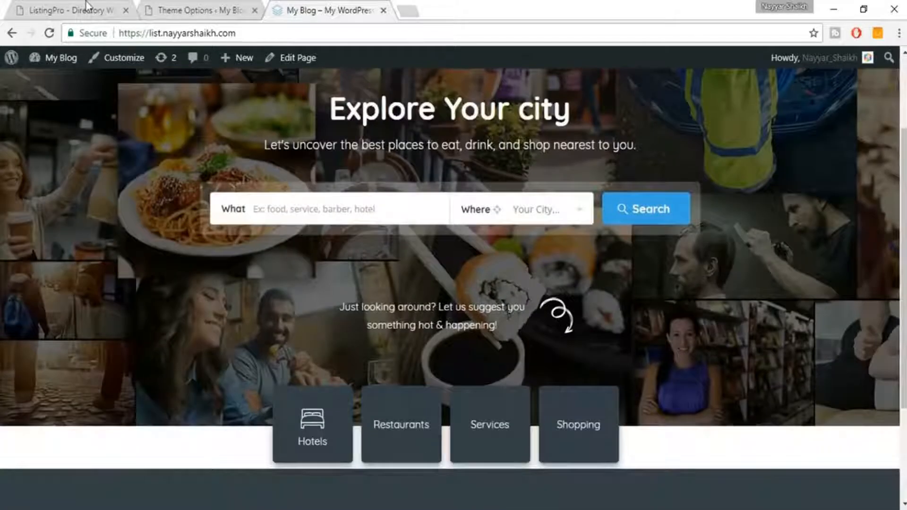
Examine the city locations section on the ListingPro demo's homepage, then return to the site's Banner Settings.
key(alt+space)
click(82, 9)
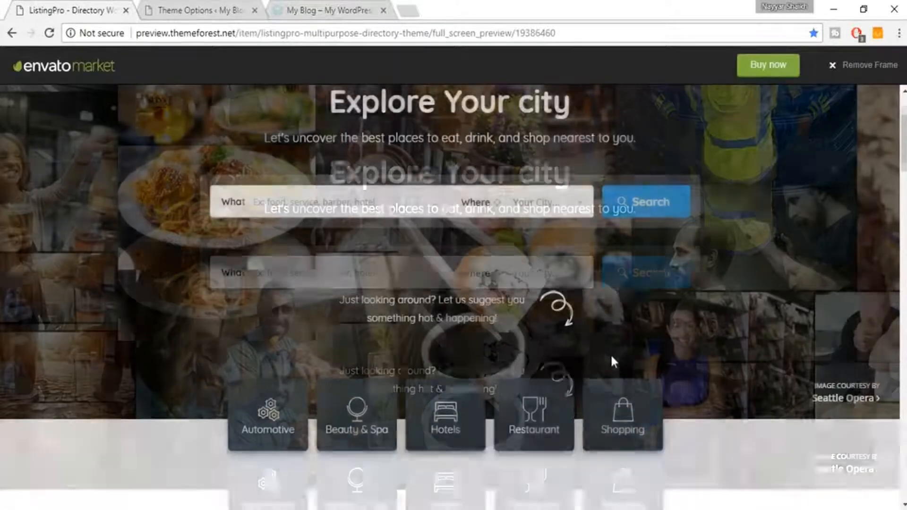
scroll(611, 354, down, 8)
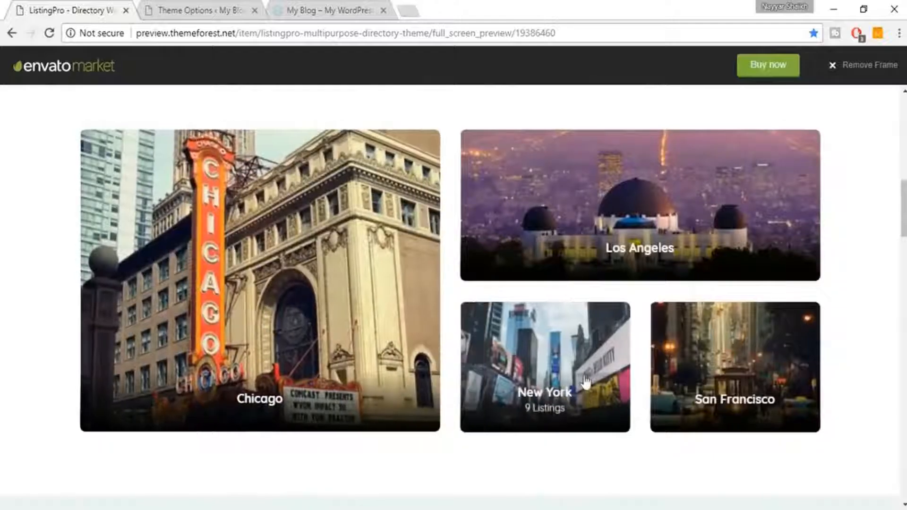
click(357, 6)
click(199, 10)
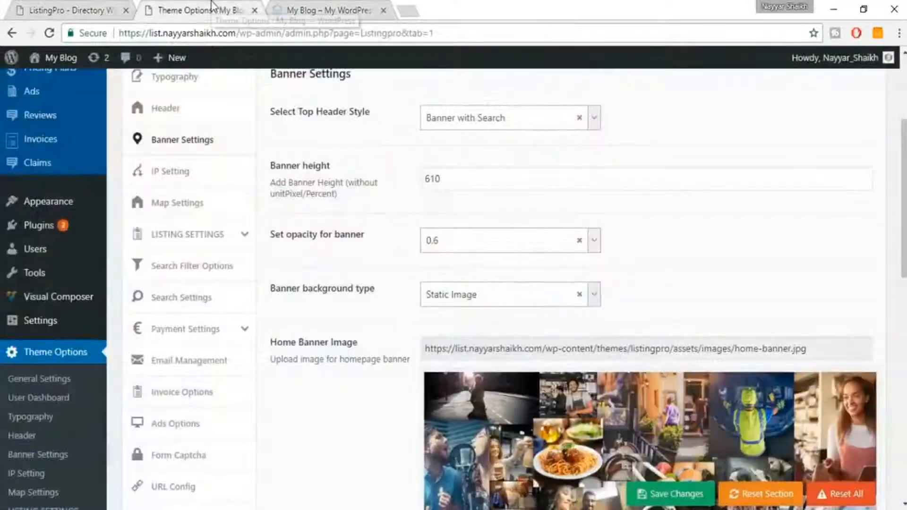
scroll(550, 251, up, 2)
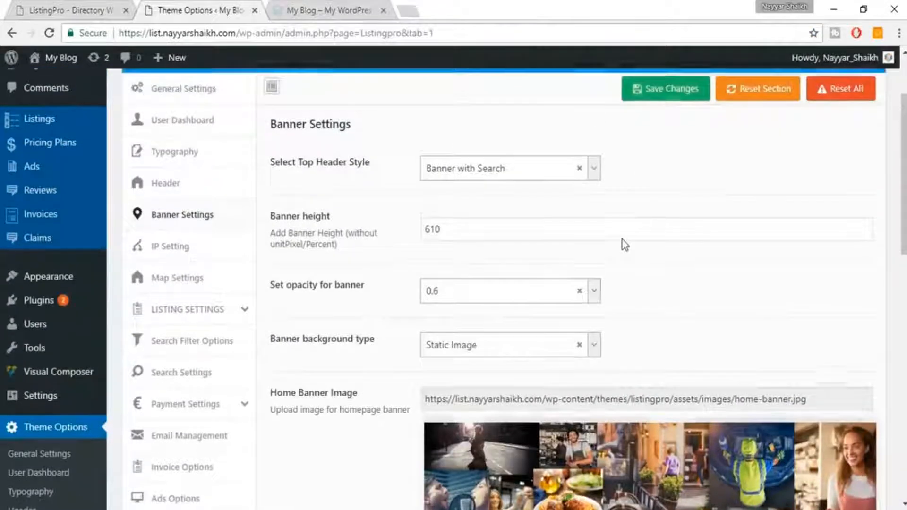
scroll(622, 243, down, 4)
scroll(508, 170, up, 2)
Open the site's Home Page for editing in a new tab and switch it to the Visual Composer backend editor.
click(331, 10)
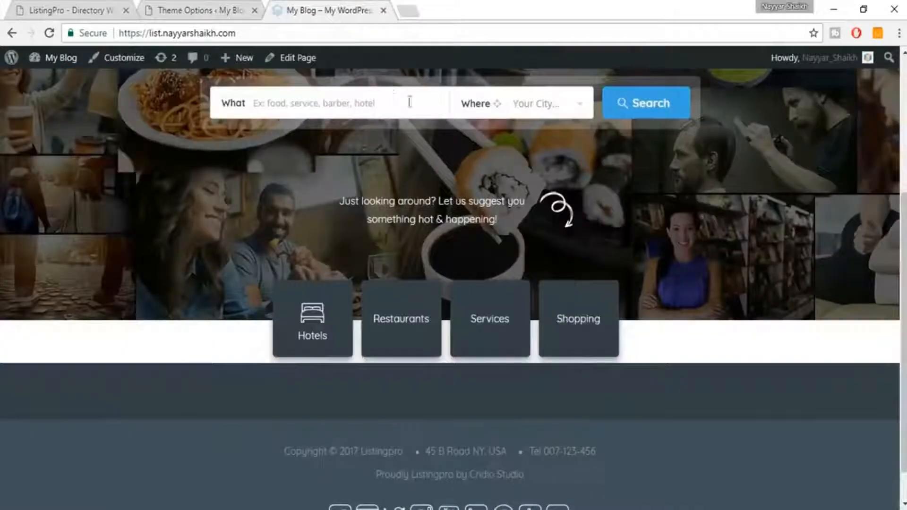
scroll(371, 173, up, 5)
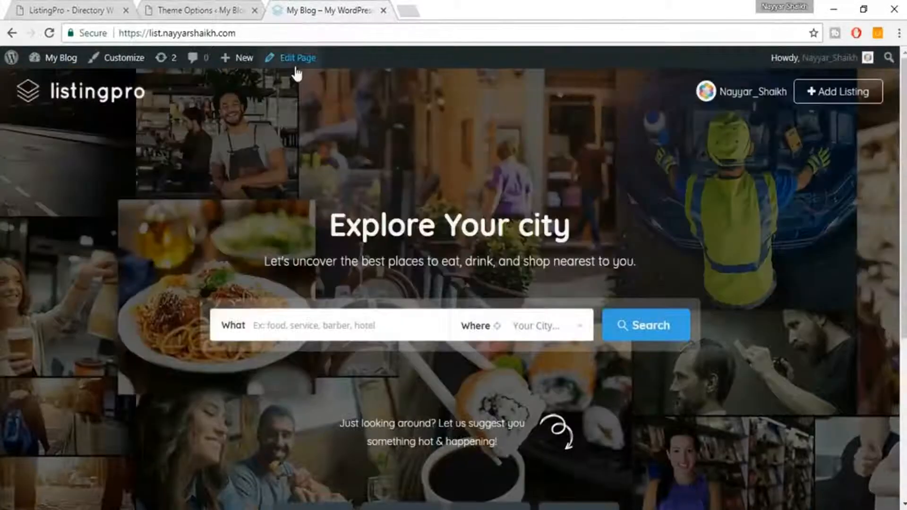
right_click(299, 60)
click(359, 72)
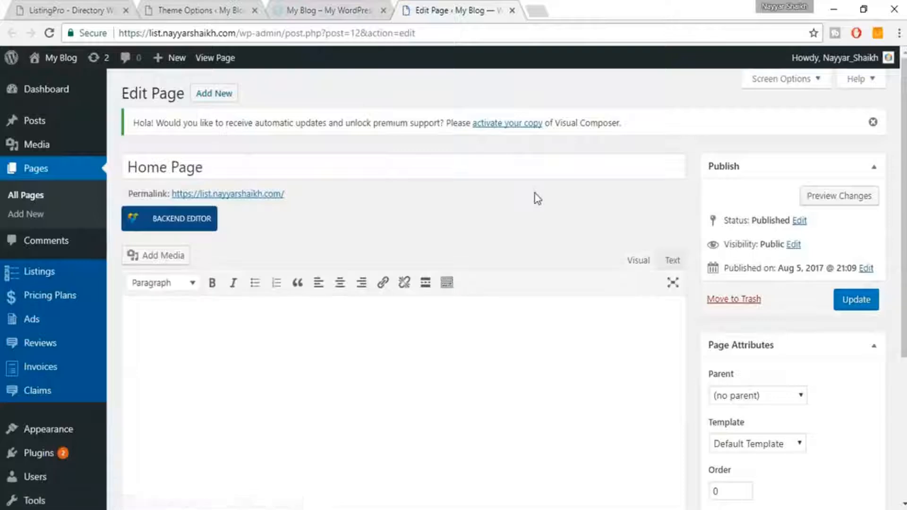
click(187, 225)
scroll(496, 217, down, 3)
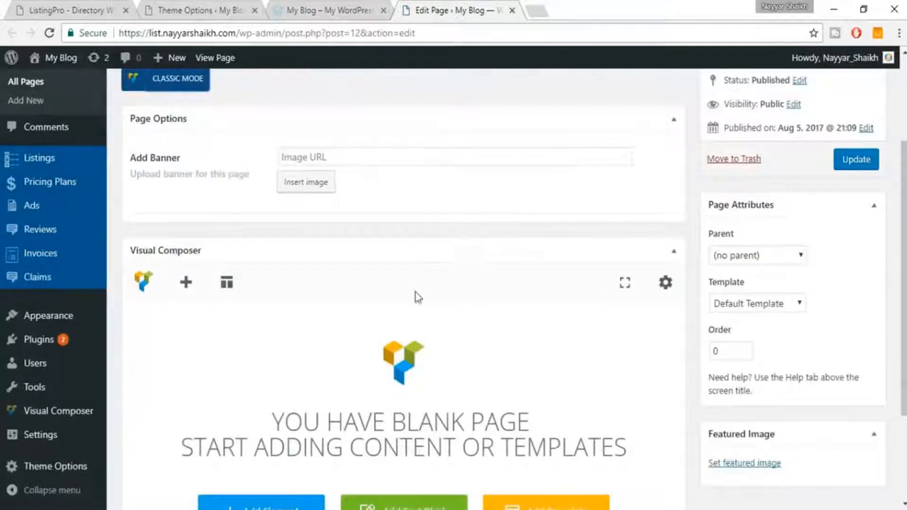
scroll(418, 298, down, 3)
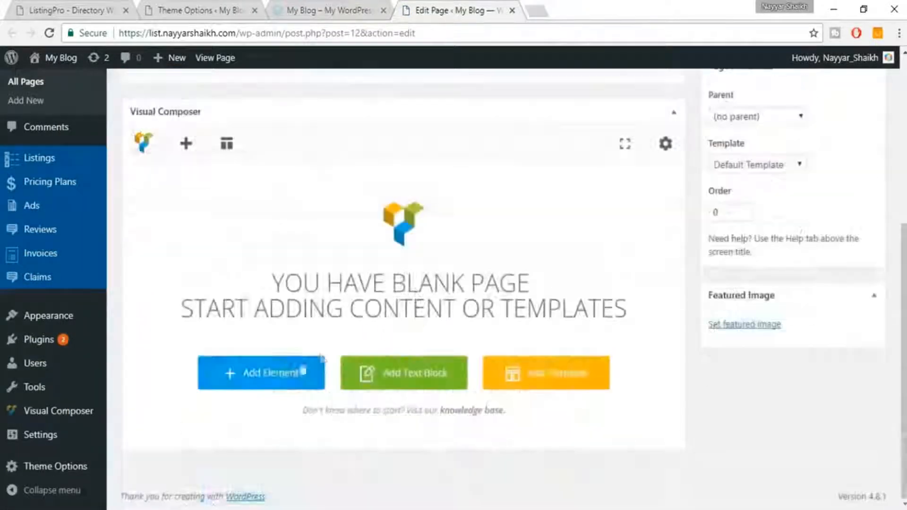
Add a Locations element with Boston, Chicago, Mumbai and San Francisco to the Home Page and update the page.
click(285, 364)
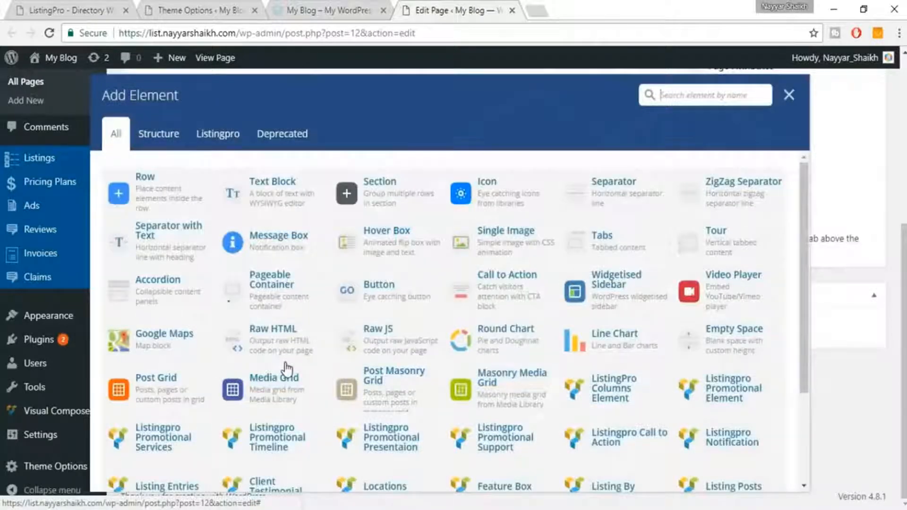
text(loc)
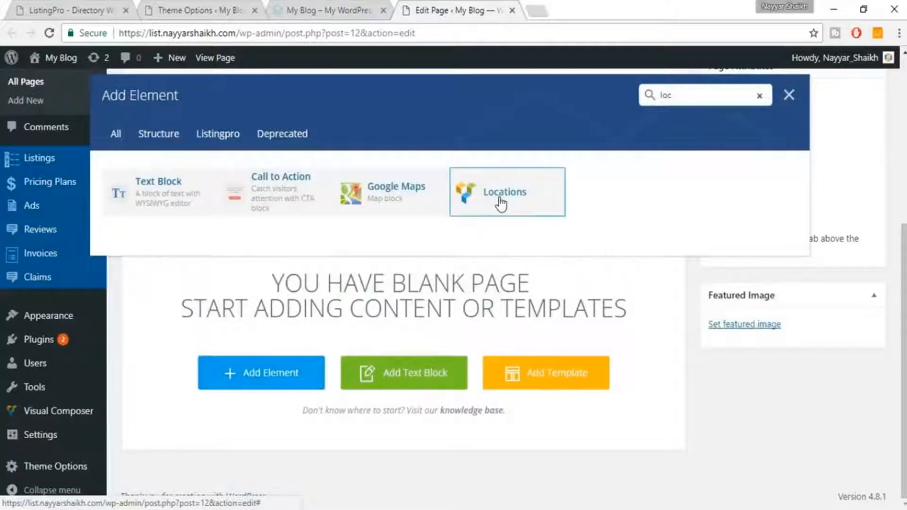
click(501, 205)
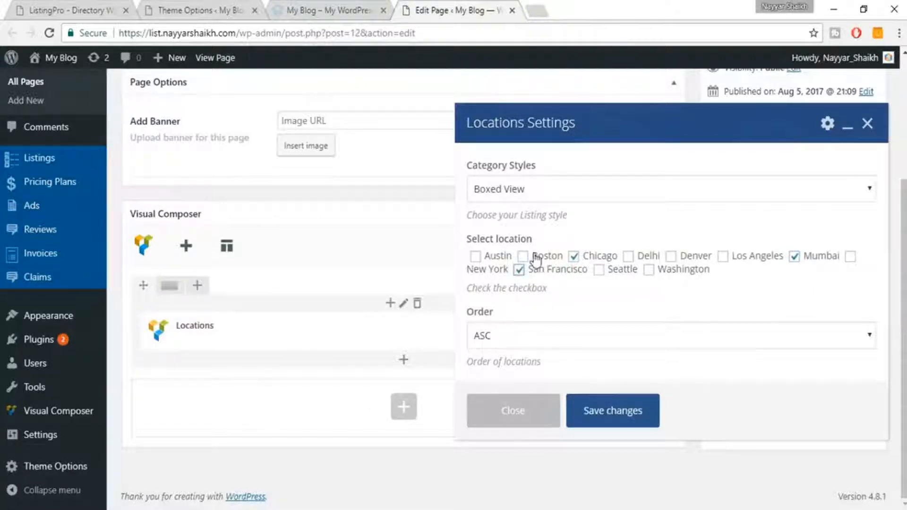
click(624, 422)
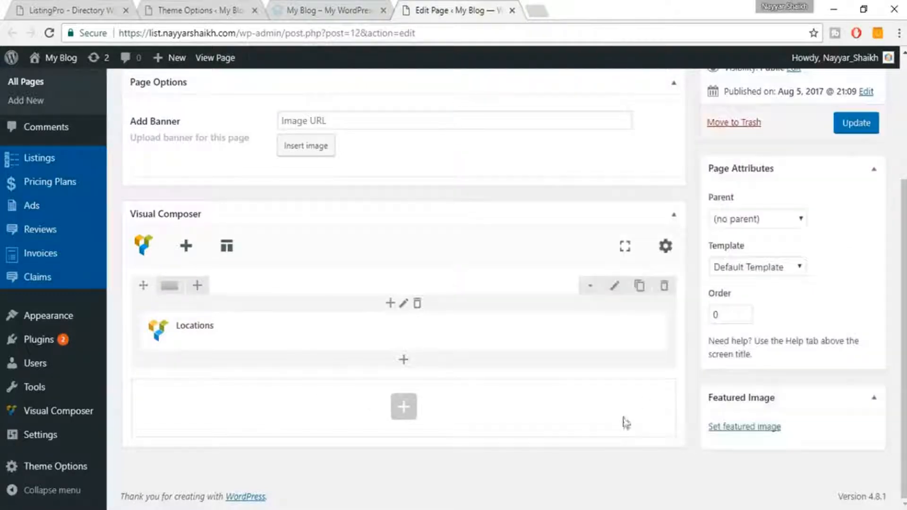
click(865, 127)
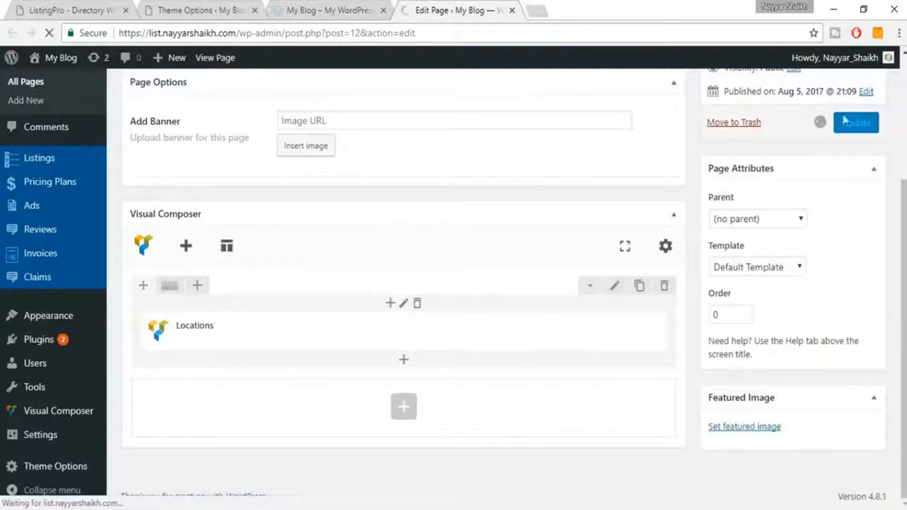
Reload the site's homepage and check the locations section below the banner's category boxes.
click(340, 9)
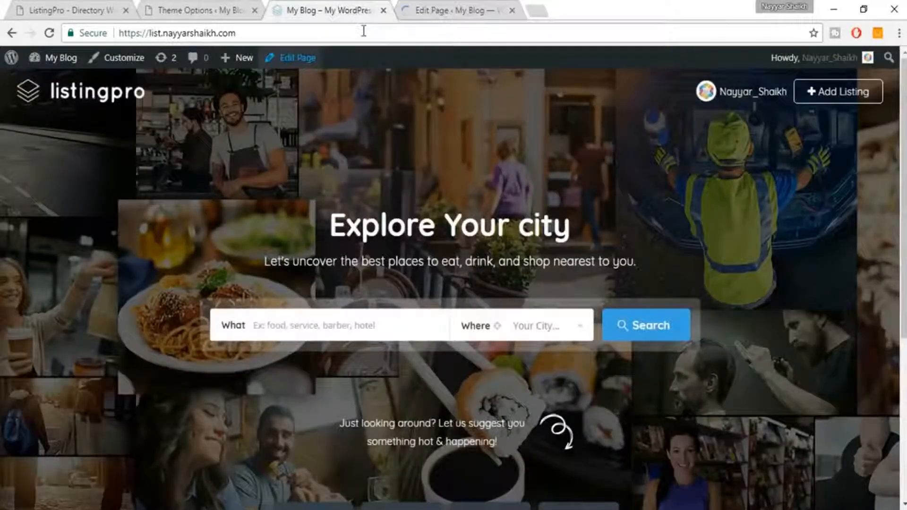
click(364, 31)
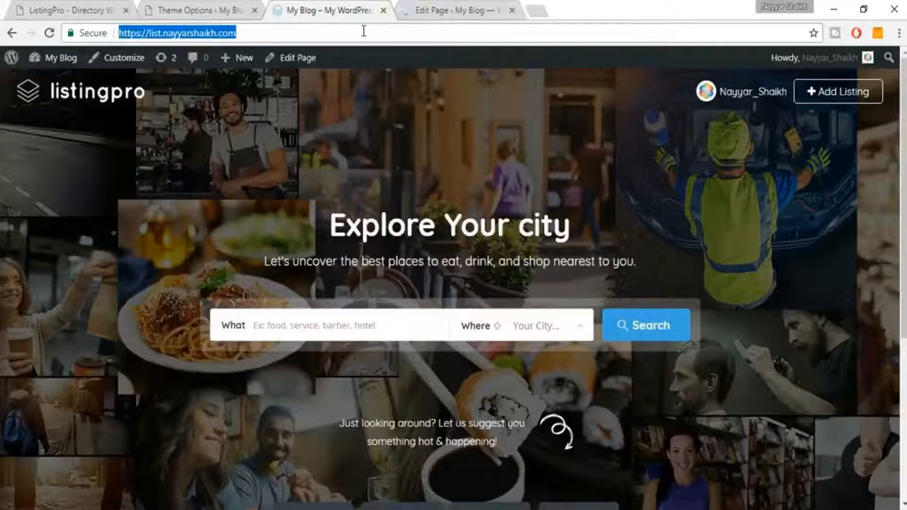
key(Return)
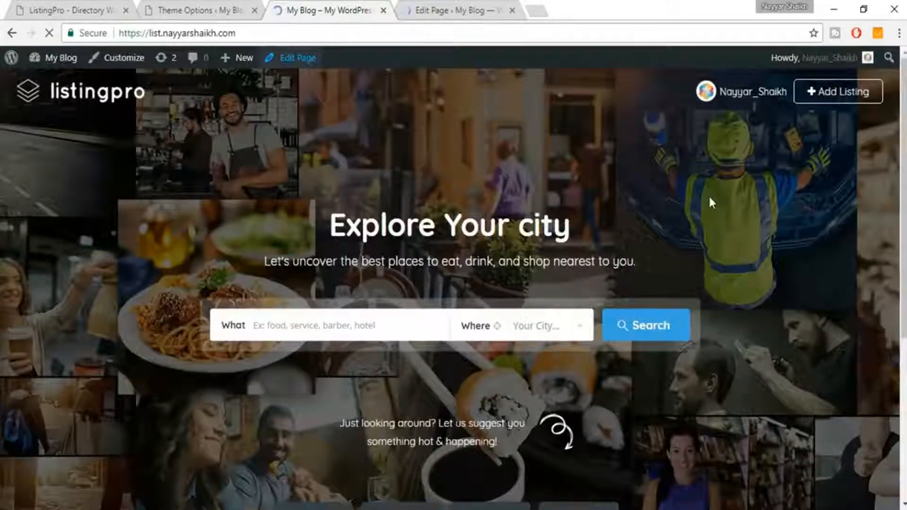
scroll(698, 200, down, 10)
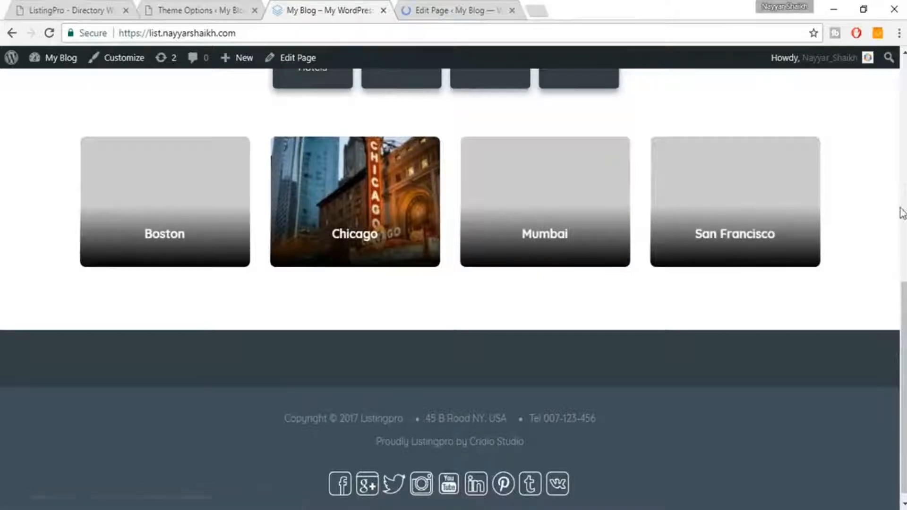
scroll(902, 214, up, 1)
scroll(902, 214, up, 2)
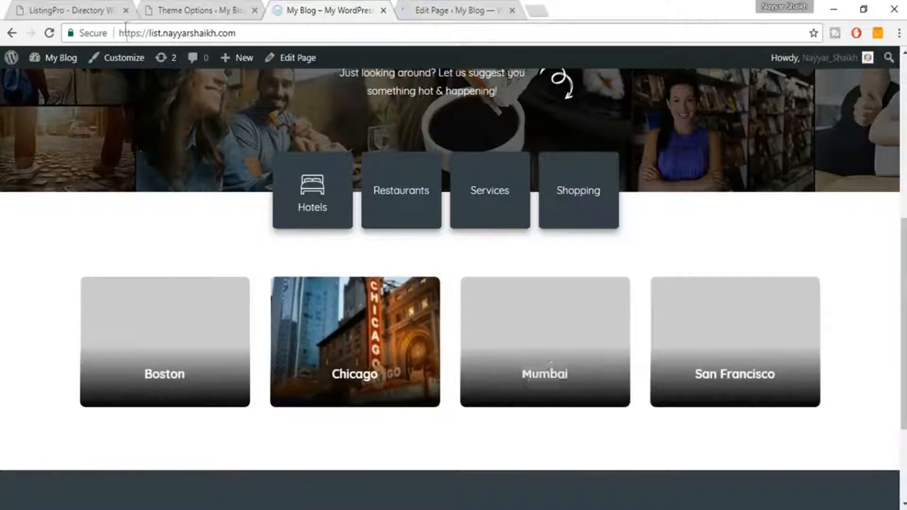
Compare the layout of the demo's city locations grid with the locations section on the site's homepage.
click(94, 6)
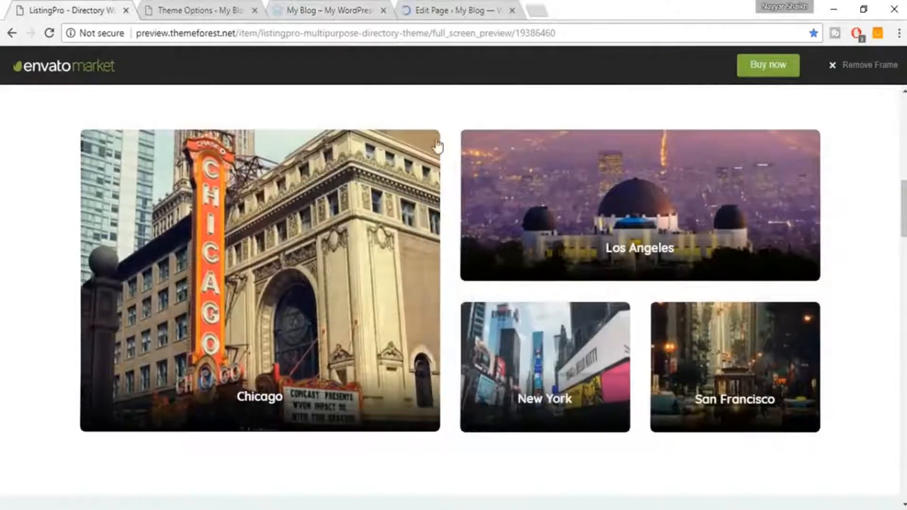
click(473, 11)
click(365, 6)
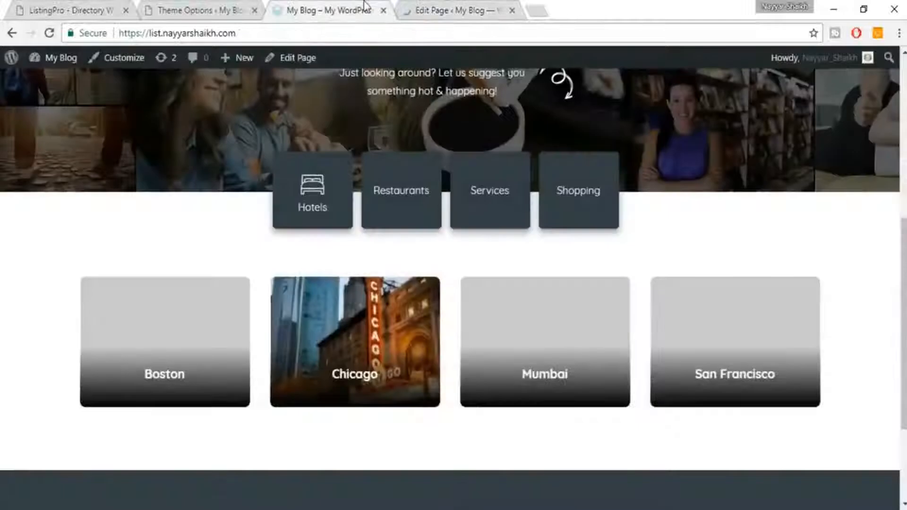
Change the Locations element's category style to Abstracted View and update the Home Page.
click(446, 6)
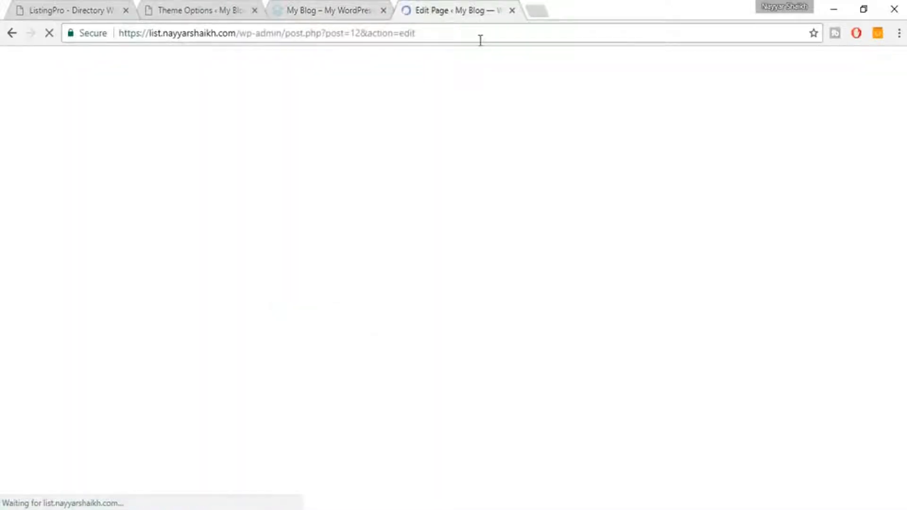
scroll(541, 191, down, 5)
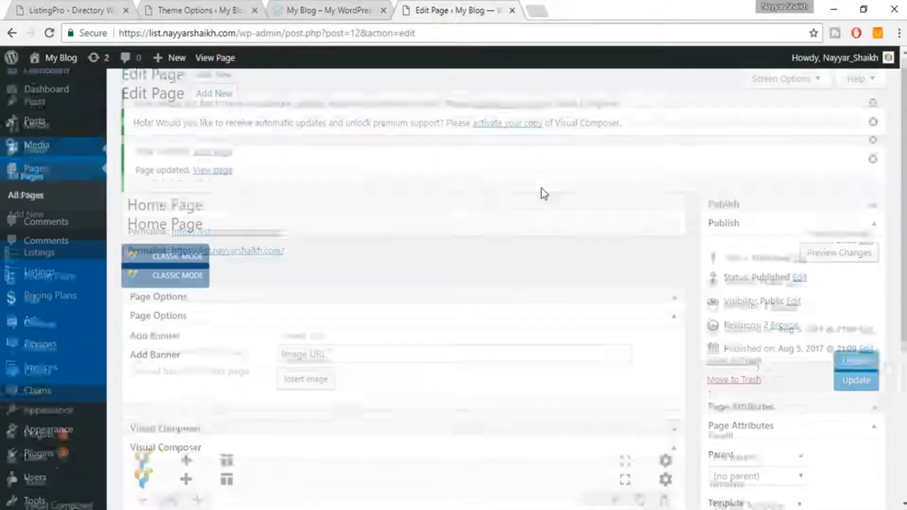
mouse_move(399, 391)
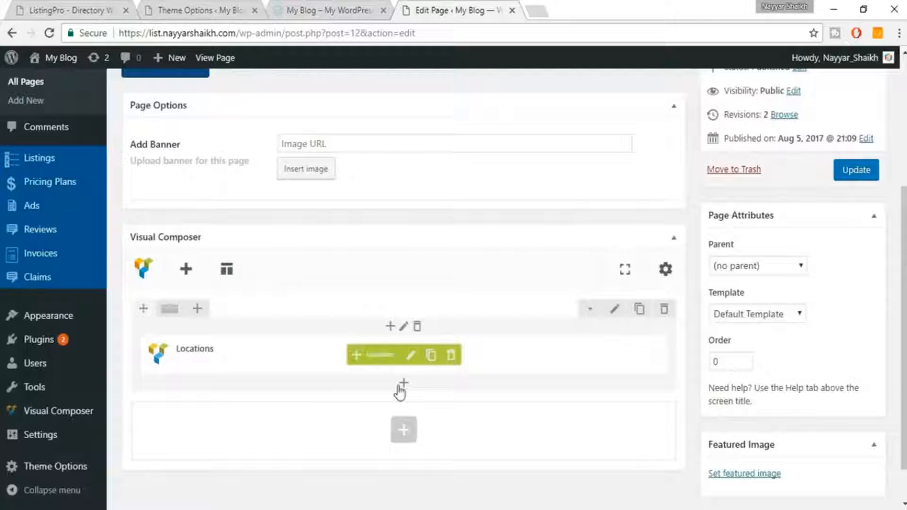
click(412, 355)
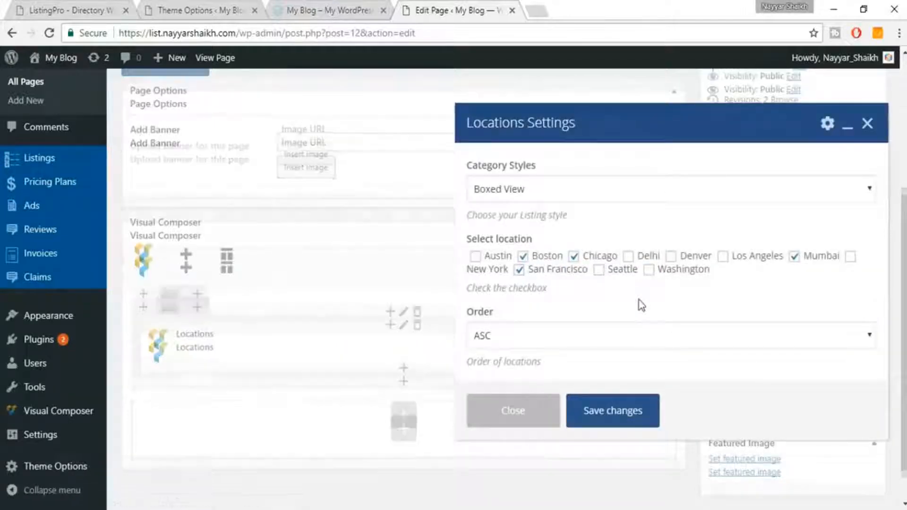
scroll(641, 306, down, 1)
click(538, 193)
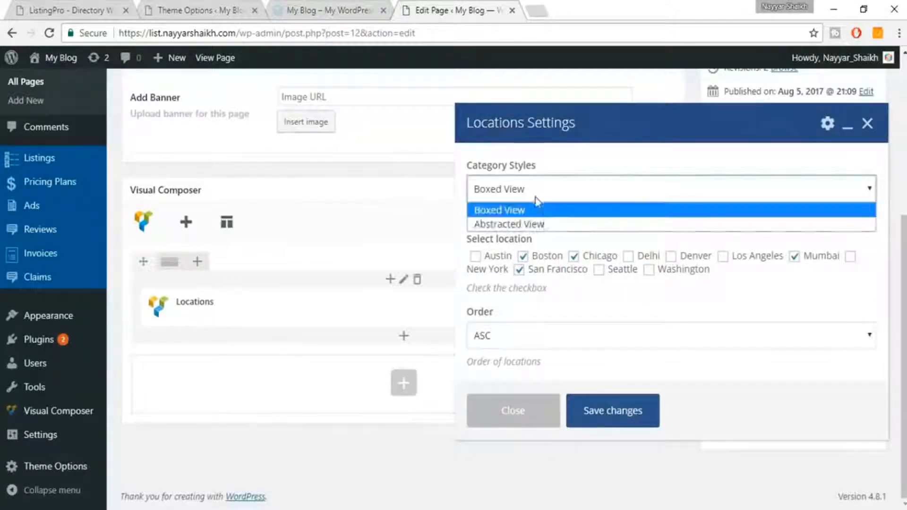
click(544, 224)
click(606, 423)
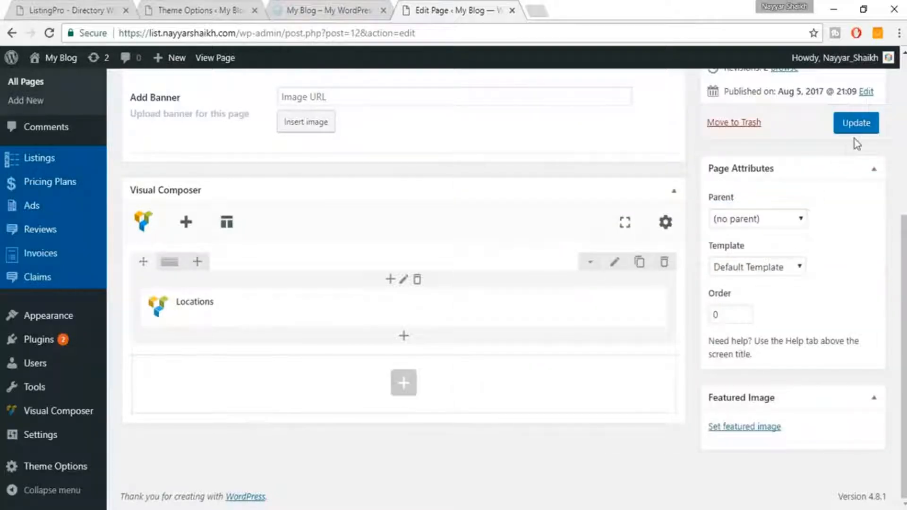
click(859, 128)
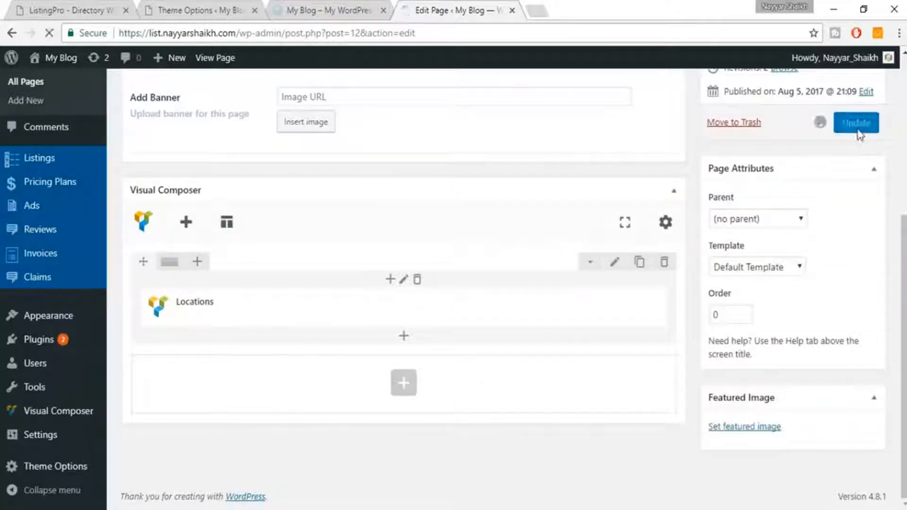
Reload the site's homepage to check the locations section's changed layout.
click(336, 6)
click(347, 29)
key(Return)
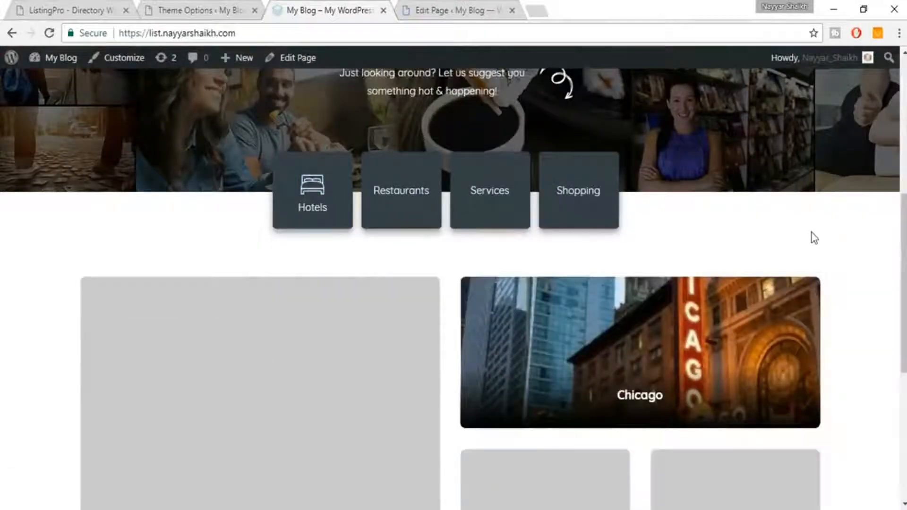
Copy the "Happening Cities" heading from above the demo's city grid.
scroll(811, 233, down, 3)
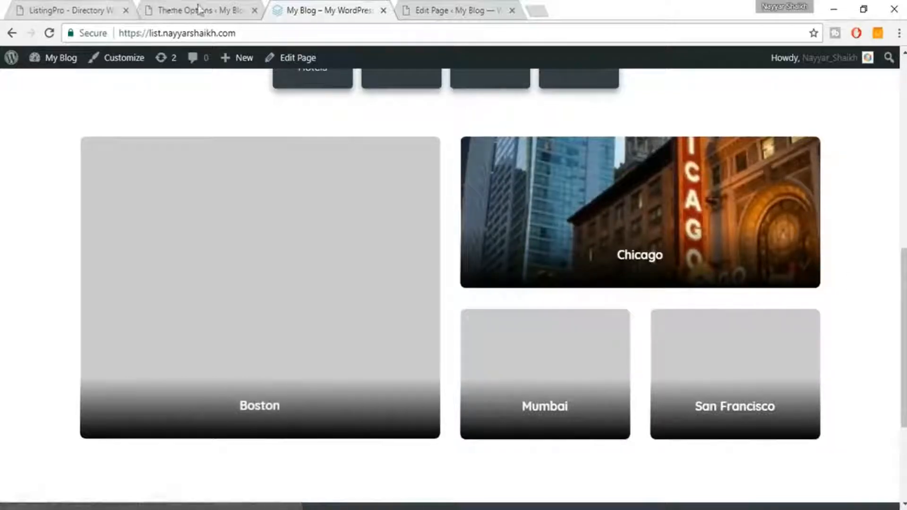
click(71, 6)
scroll(650, 193, up, 4)
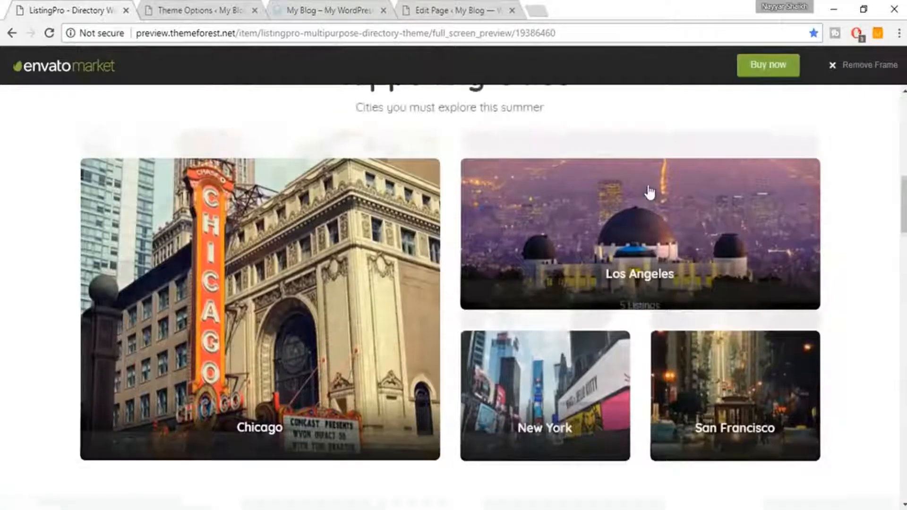
drag(319, 265, 616, 266)
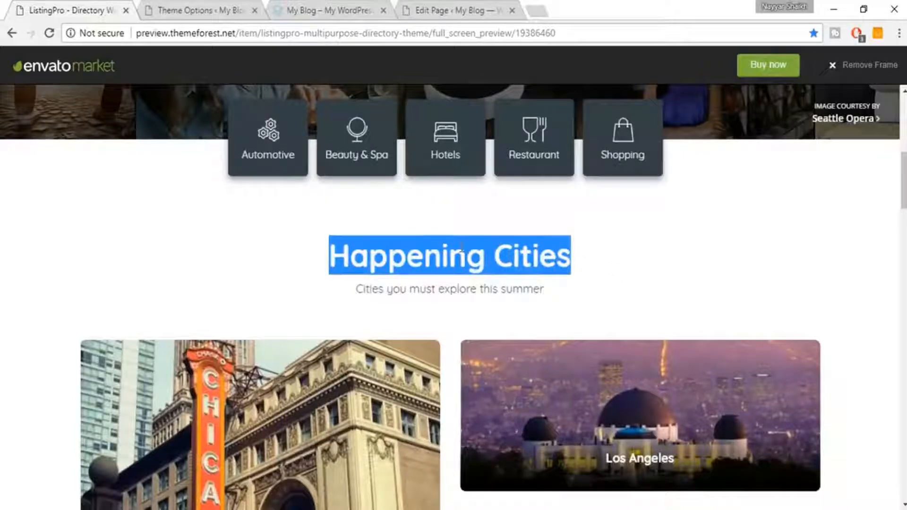
Set the row title of the Home Page row holding the Locations element to "Happening Cities".
click(450, 5)
scroll(557, 215, down, 5)
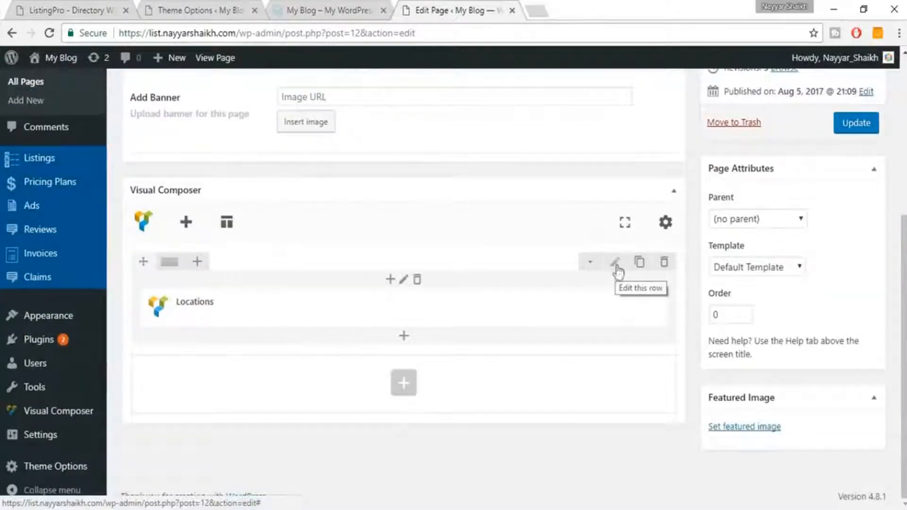
click(614, 265)
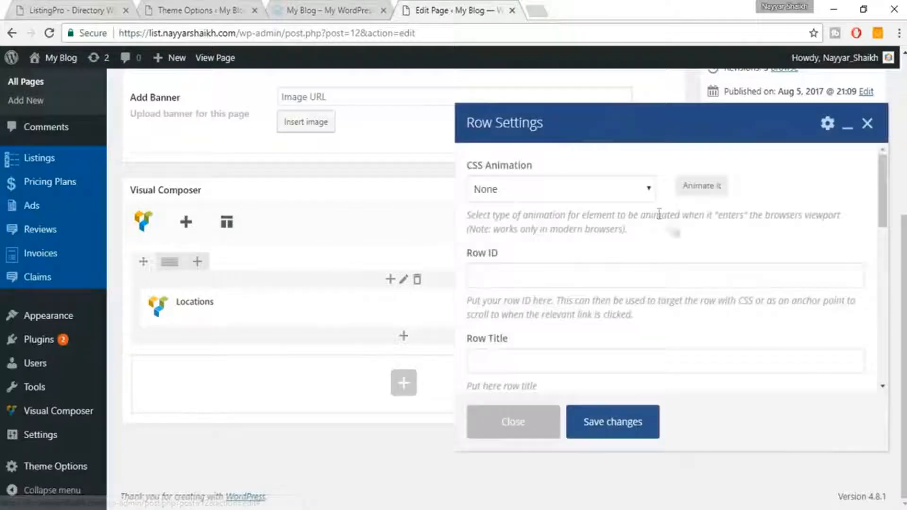
scroll(628, 277, down, 3)
click(572, 220)
text(Happening Cities)
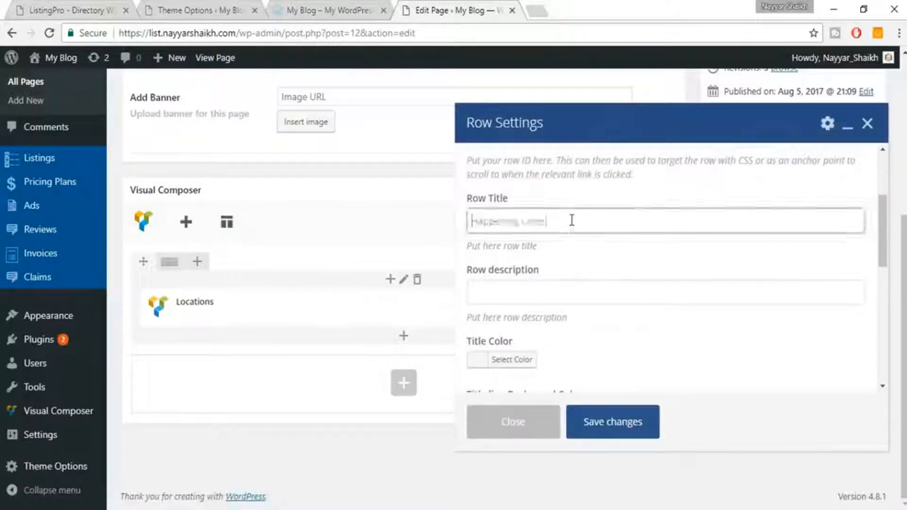
Copy the demo's subtitle "Cities you must explore this summer" into the Locations row's description.
click(212, 10)
click(80, 7)
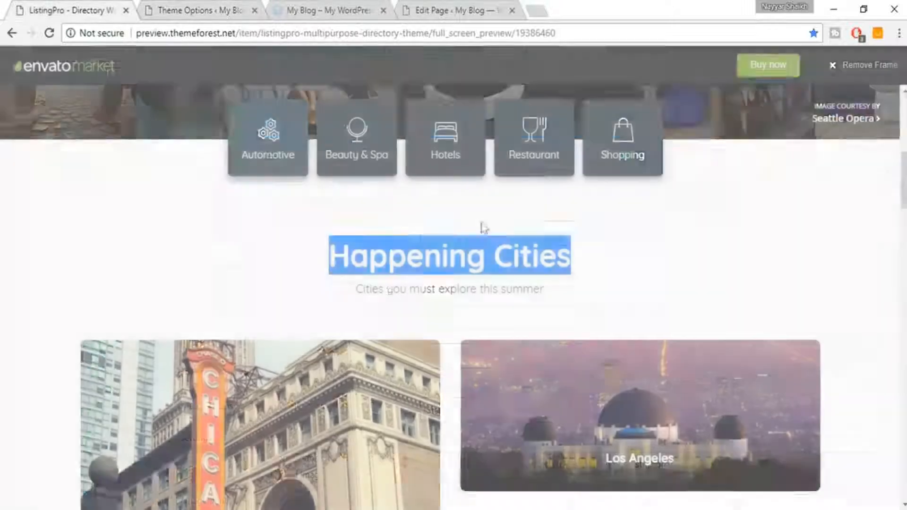
triple_click(389, 293)
key(ctrl+c)
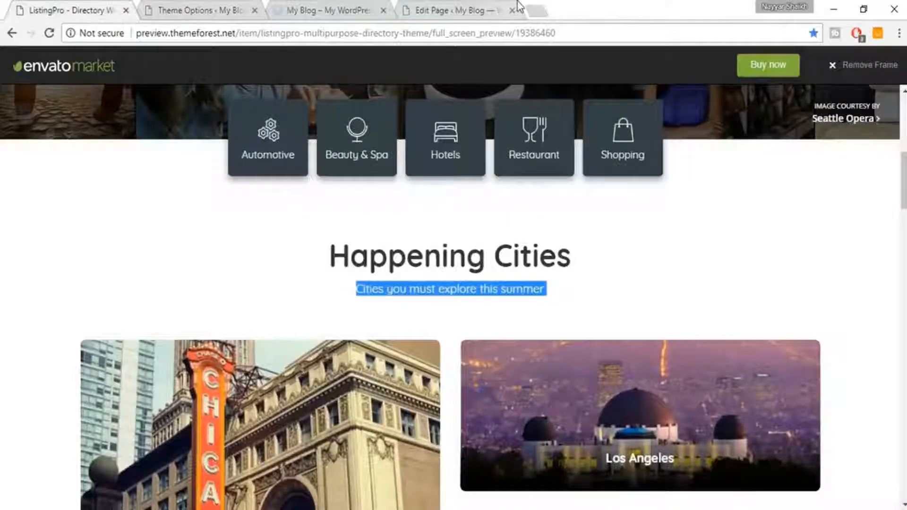
click(518, 6)
click(598, 289)
key(ctrl+v)
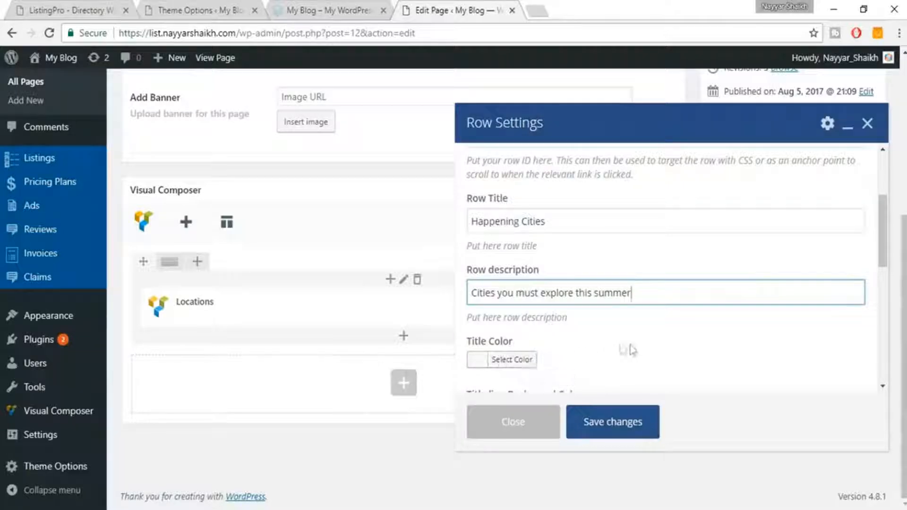
Save the row settings and update the Home Page after comparing the remaining row options with the demo's cities section.
scroll(628, 350, down, 1)
scroll(607, 338, down, 1)
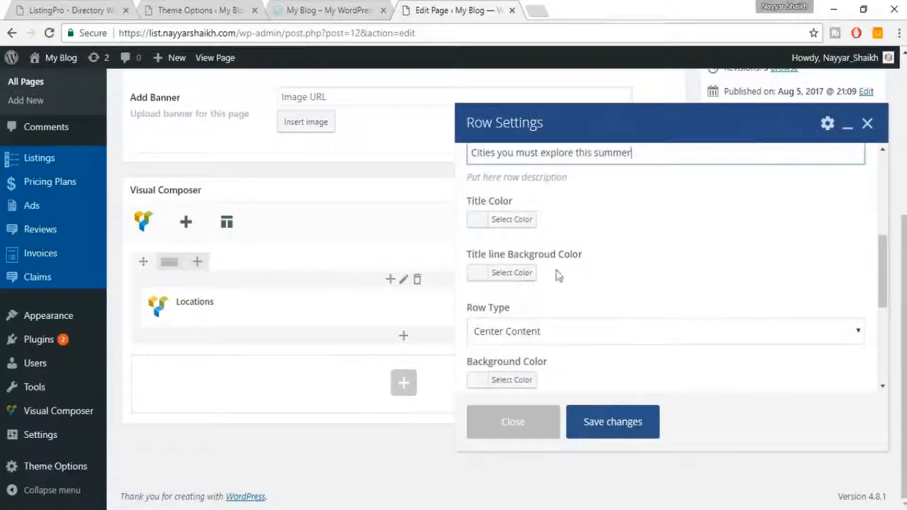
click(110, 7)
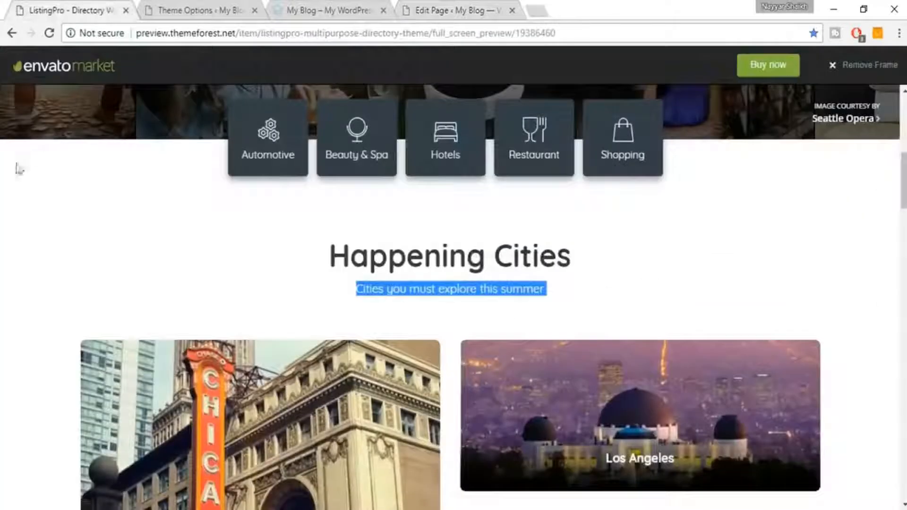
scroll(888, 329, down, 4)
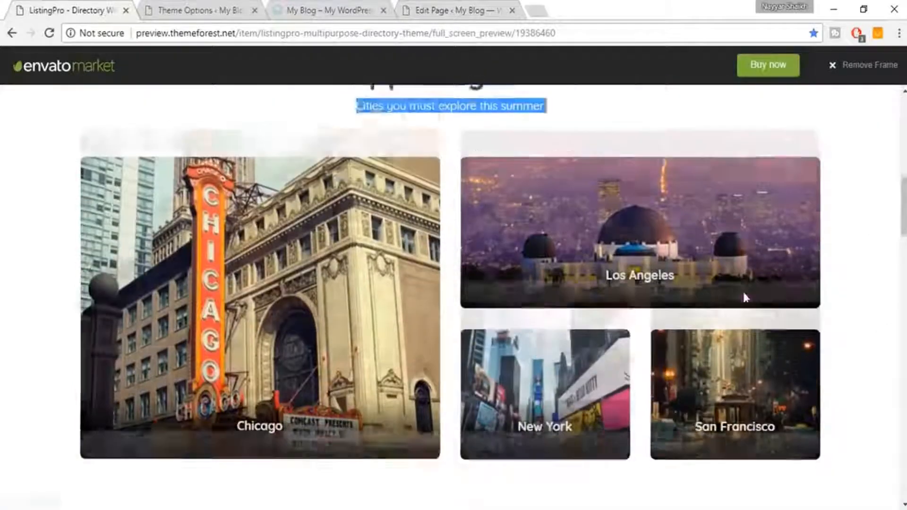
scroll(742, 290, up, 2)
click(427, 7)
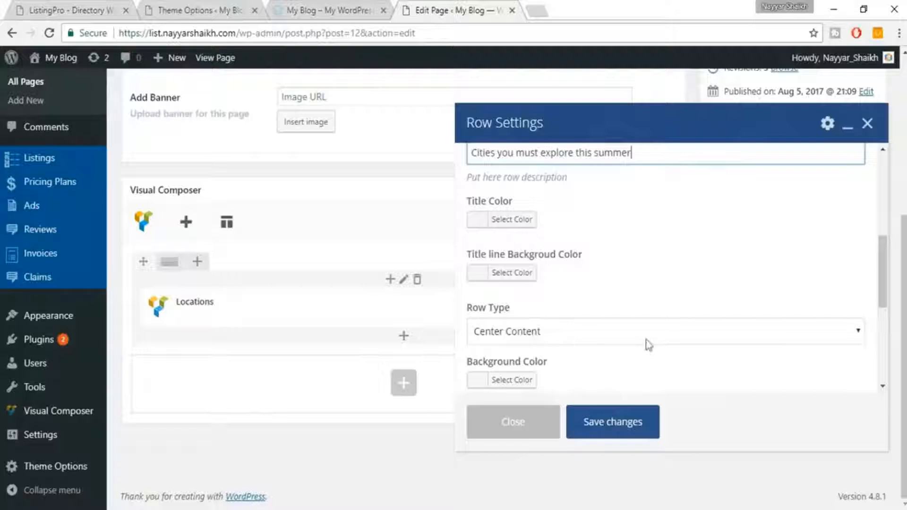
click(640, 428)
click(856, 133)
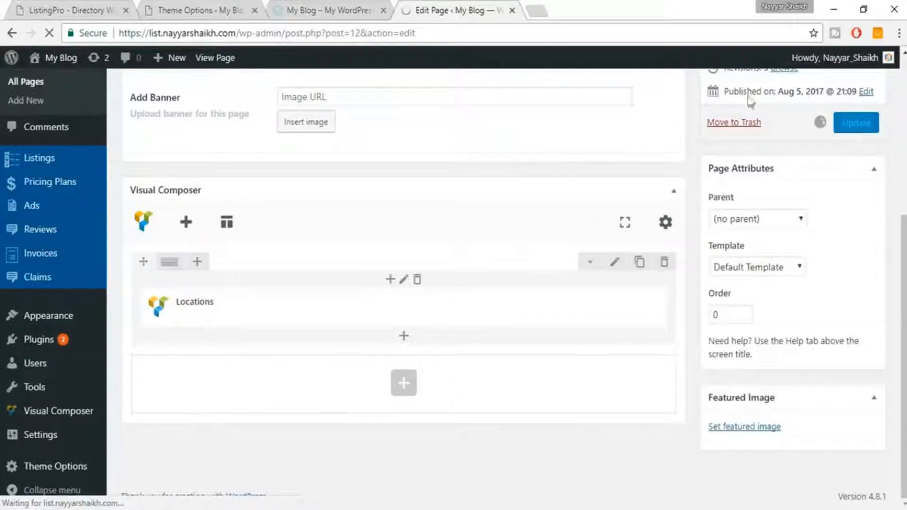
Reload the site's homepage and check the title and description above the city grid.
click(313, 7)
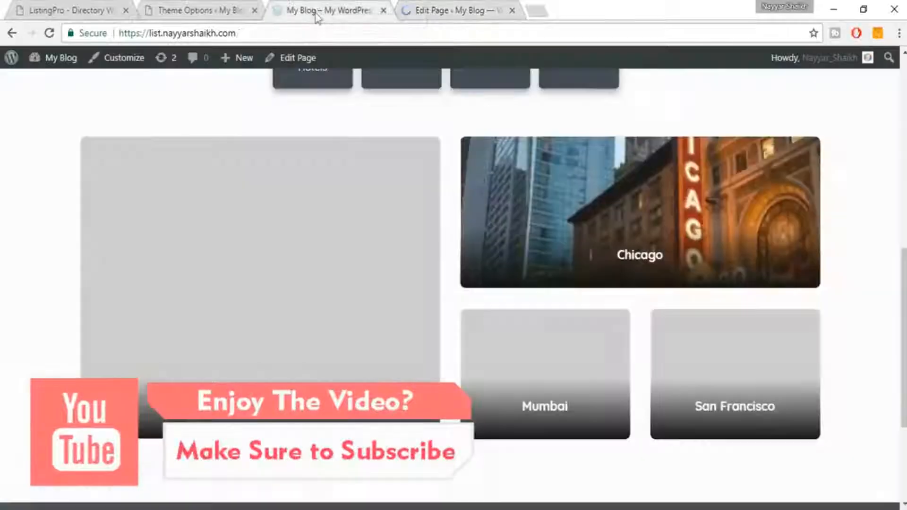
click(321, 36)
scroll(425, 194, up, 3)
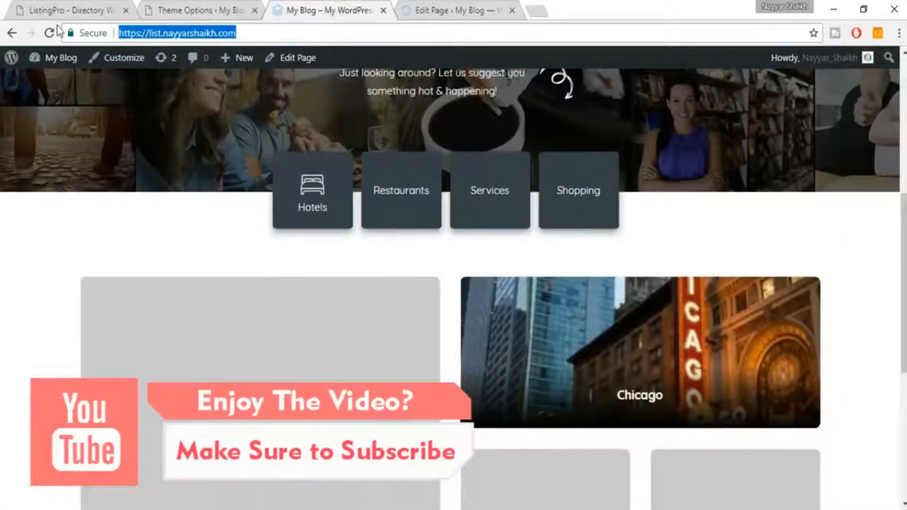
click(49, 33)
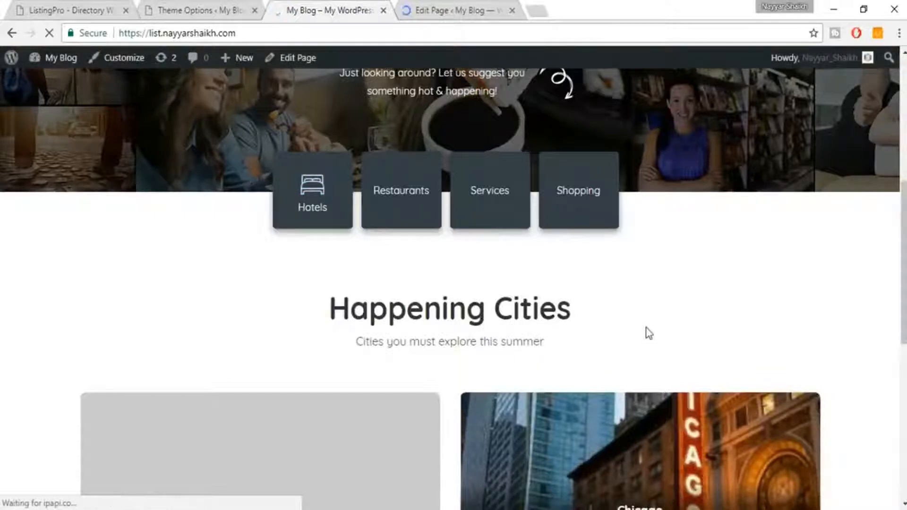
scroll(649, 333, down, 5)
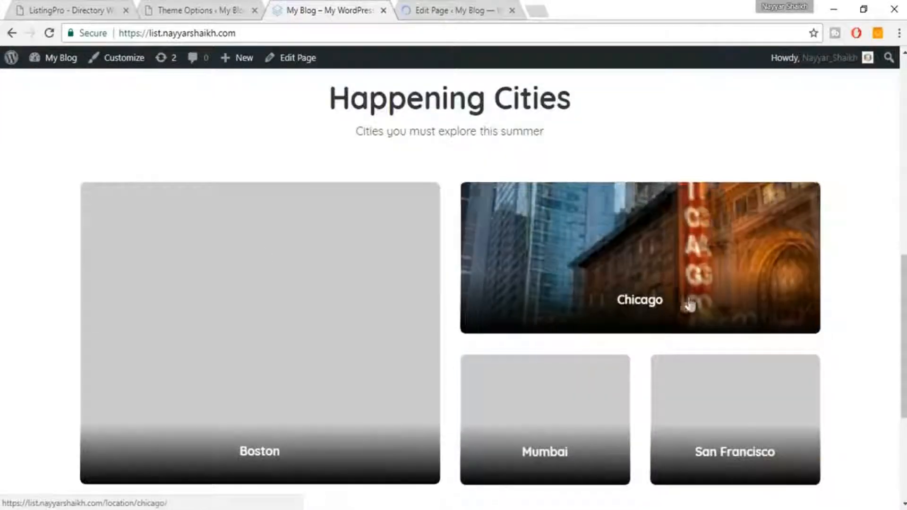
scroll(689, 304, down, 3)
Examine the demo's "Claim & Get Started Today!" section further down its homepage.
click(50, 9)
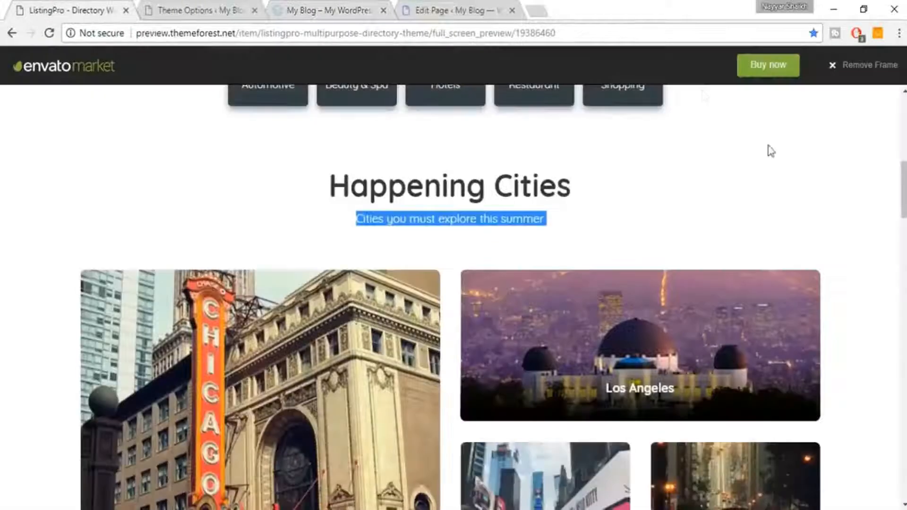
scroll(801, 217, down, 6)
scroll(802, 226, down, 6)
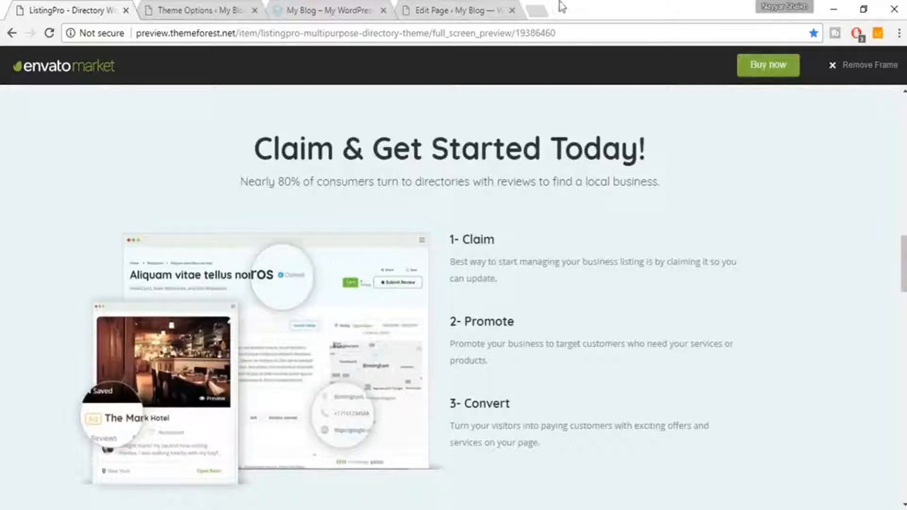
Add a ListingPro Columns Element below the Locations row on the Home Page and look through its settings.
click(483, 8)
scroll(492, 261, down, 5)
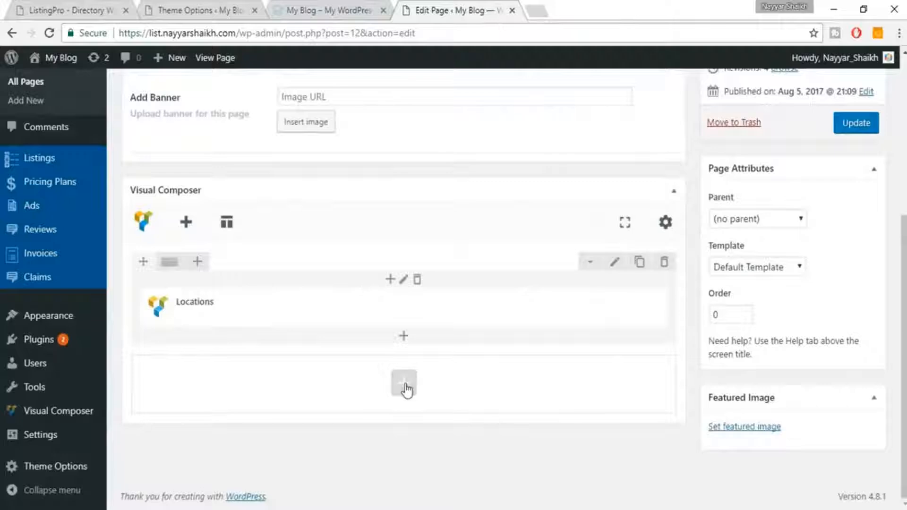
click(403, 382)
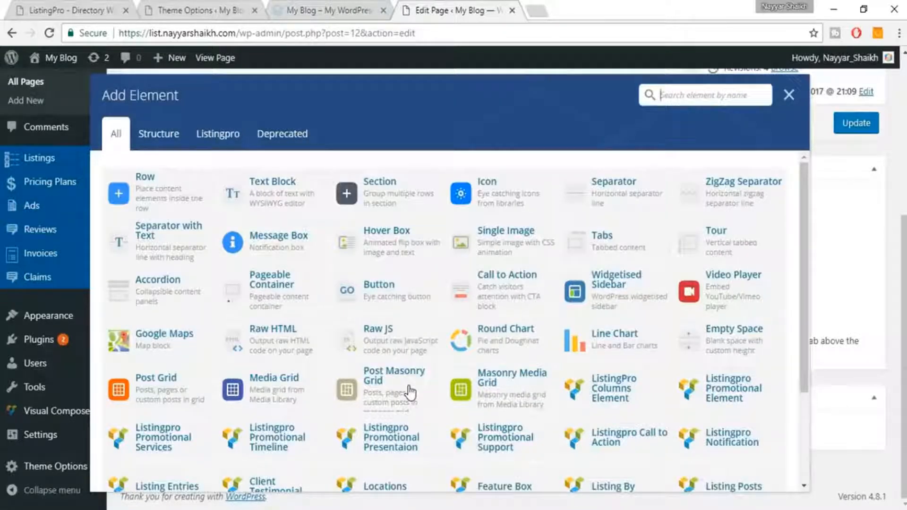
text(co)
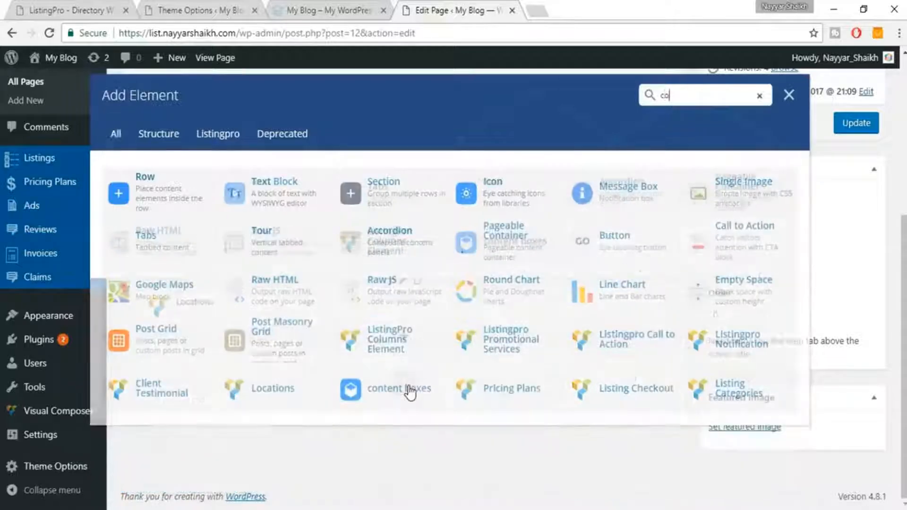
text(lu)
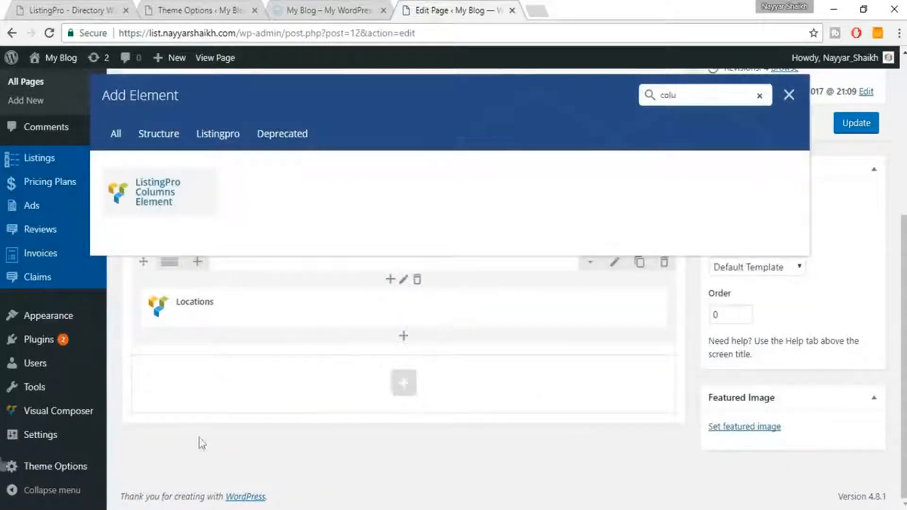
click(190, 206)
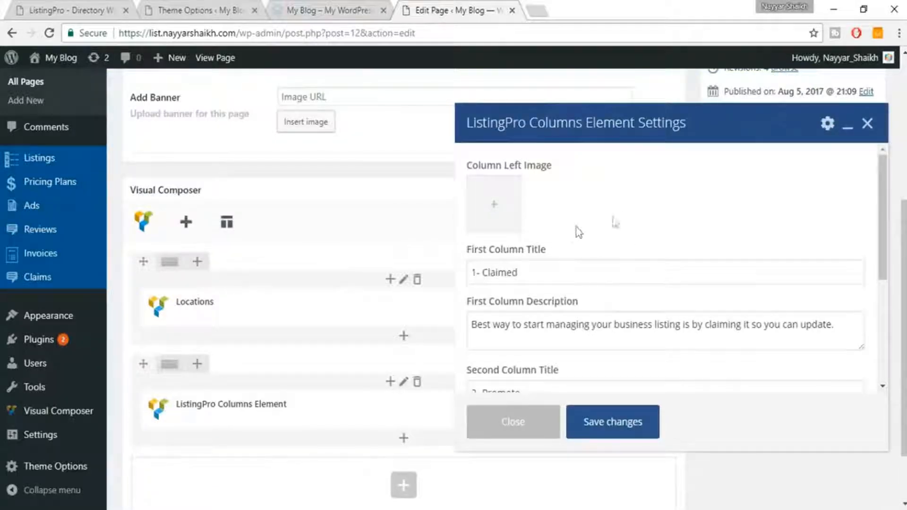
scroll(668, 203, down, 2)
scroll(614, 208, up, 2)
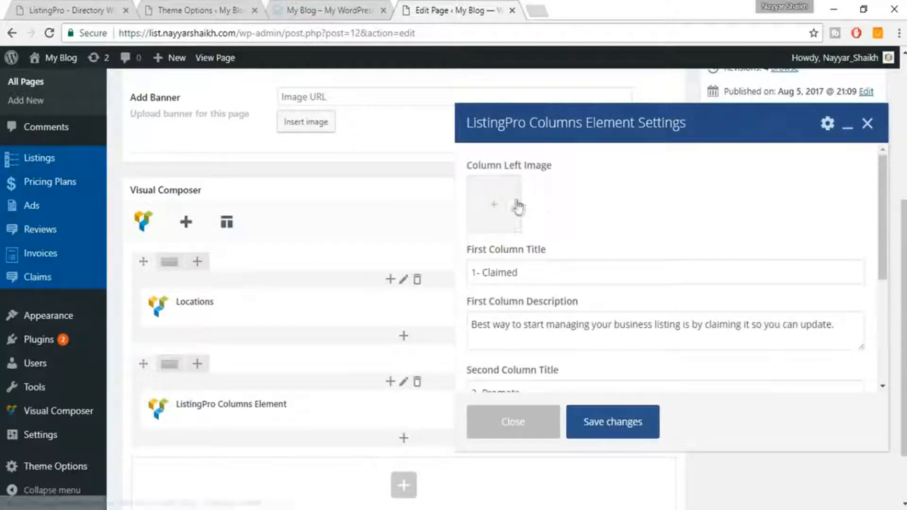
Upload "Video Preview Images" from the ListingPro Images folder and set it as the columns element's left image.
click(71, 10)
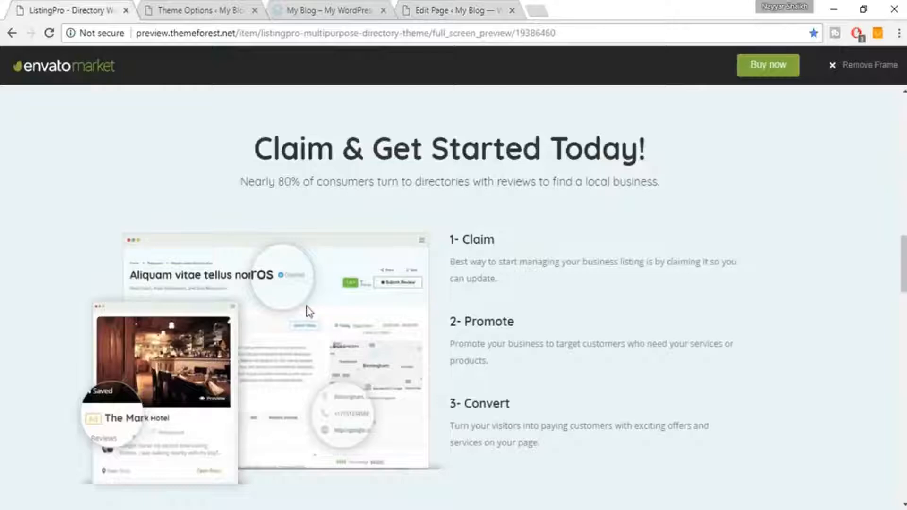
click(432, 7)
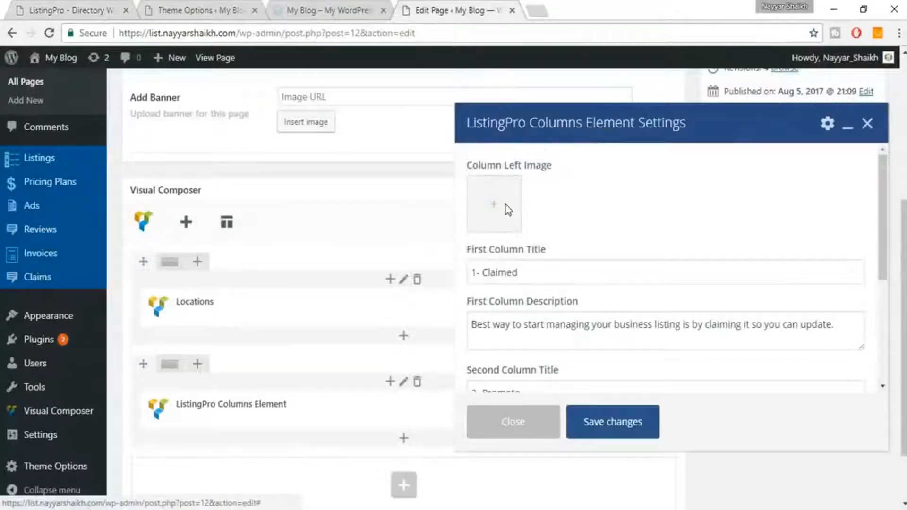
click(508, 209)
click(71, 118)
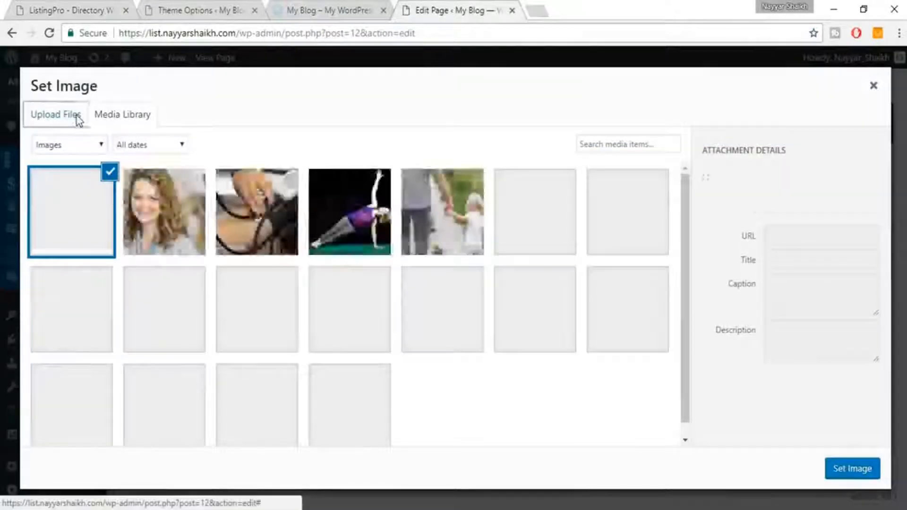
click(441, 304)
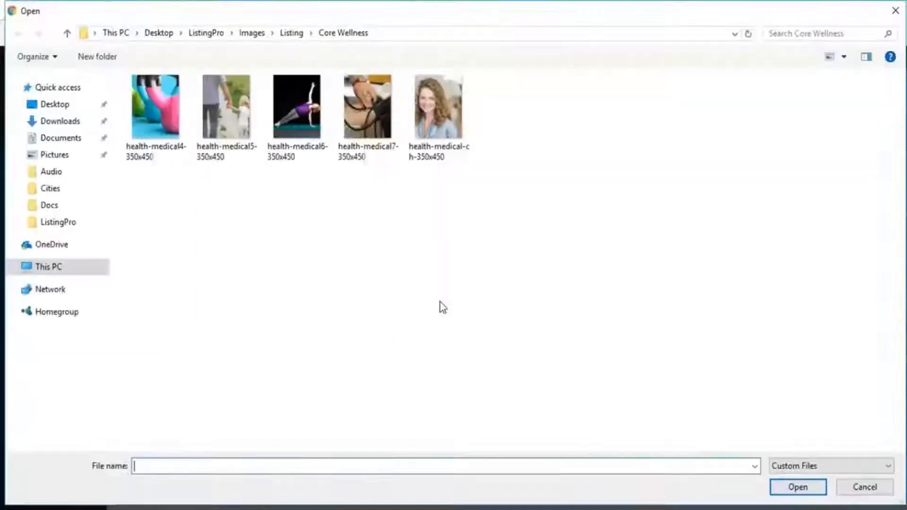
click(209, 34)
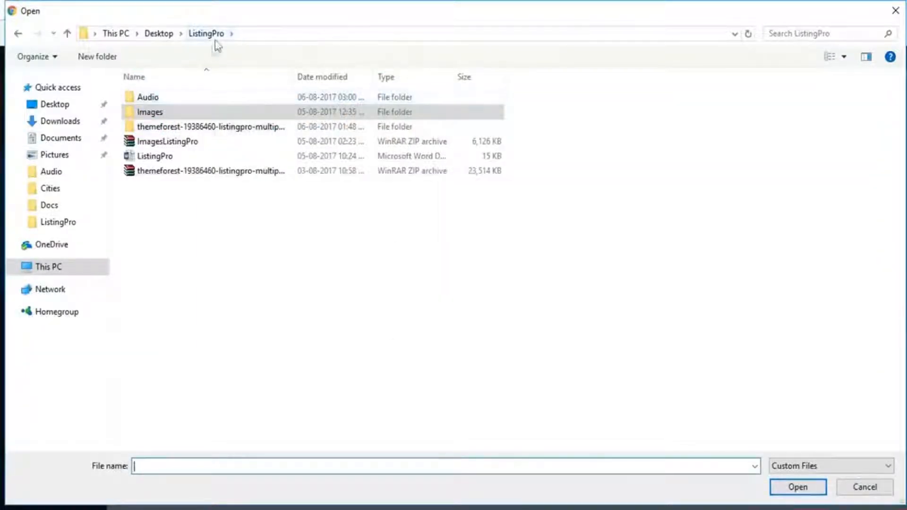
double_click(170, 112)
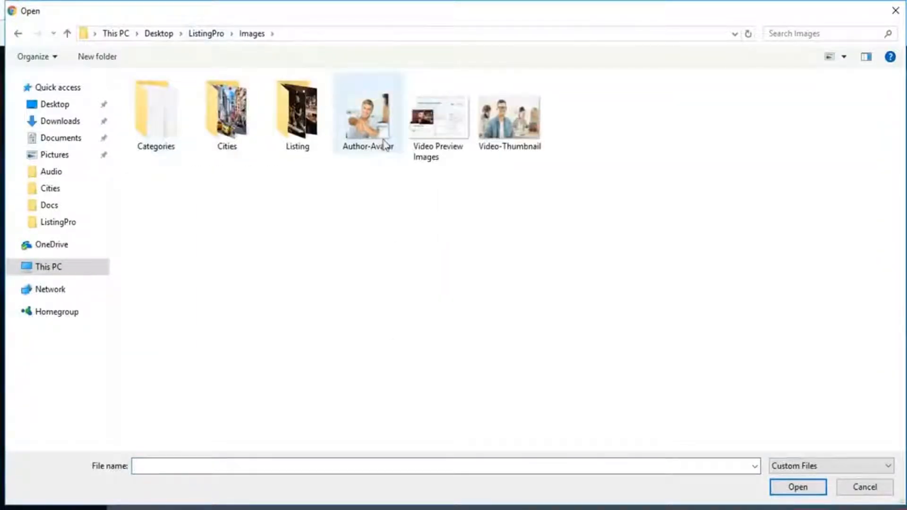
click(430, 142)
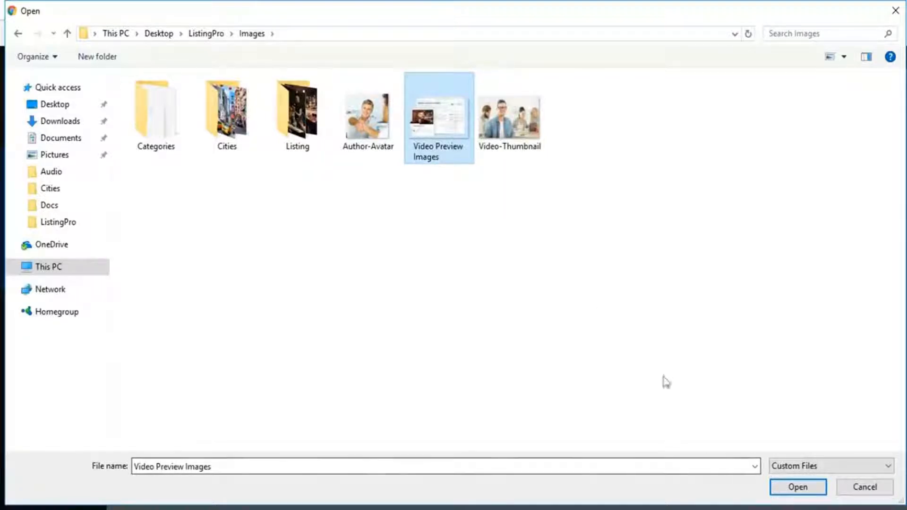
click(799, 487)
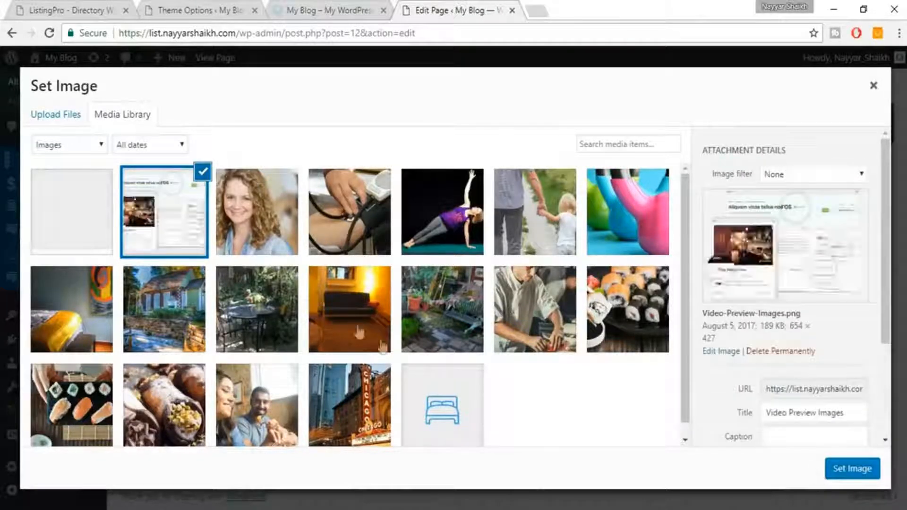
click(844, 470)
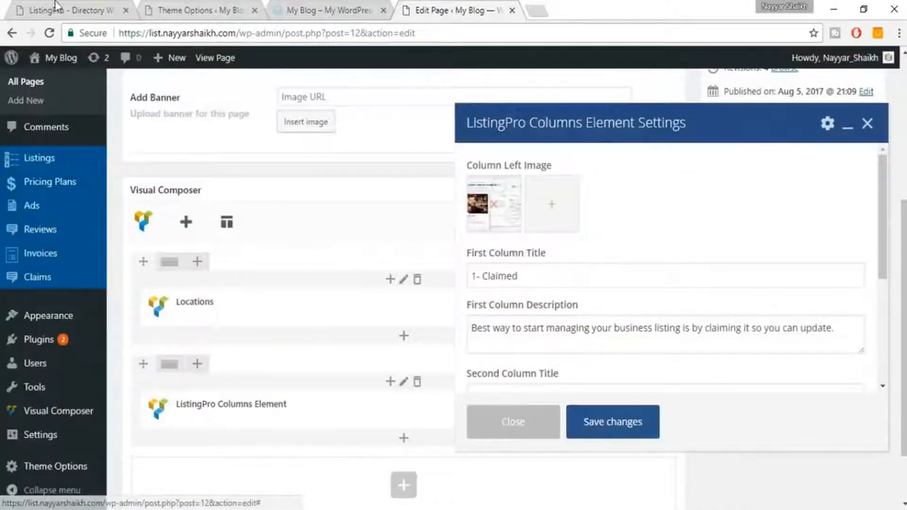
Compare the column titles and descriptions with the demo's claim section, and save the ListingPro Columns Element settings.
click(76, 11)
drag(451, 240, 512, 239)
click(503, 276)
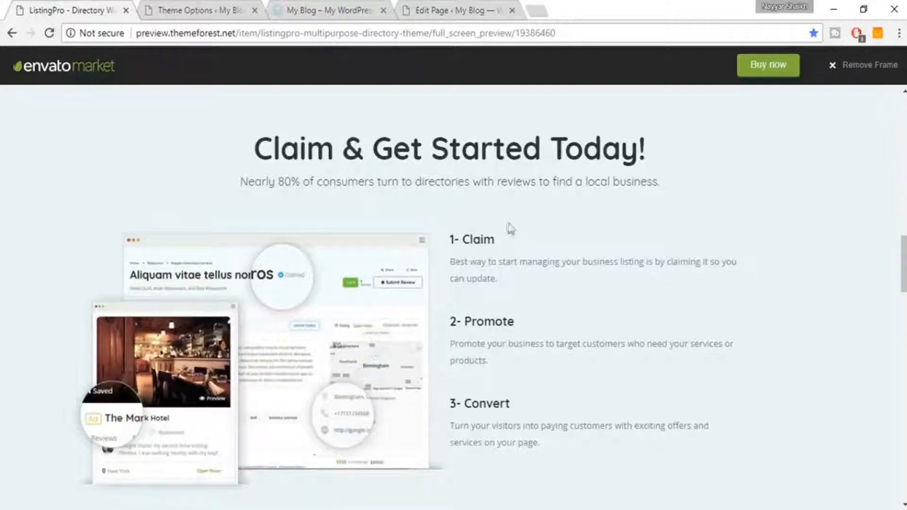
click(452, 9)
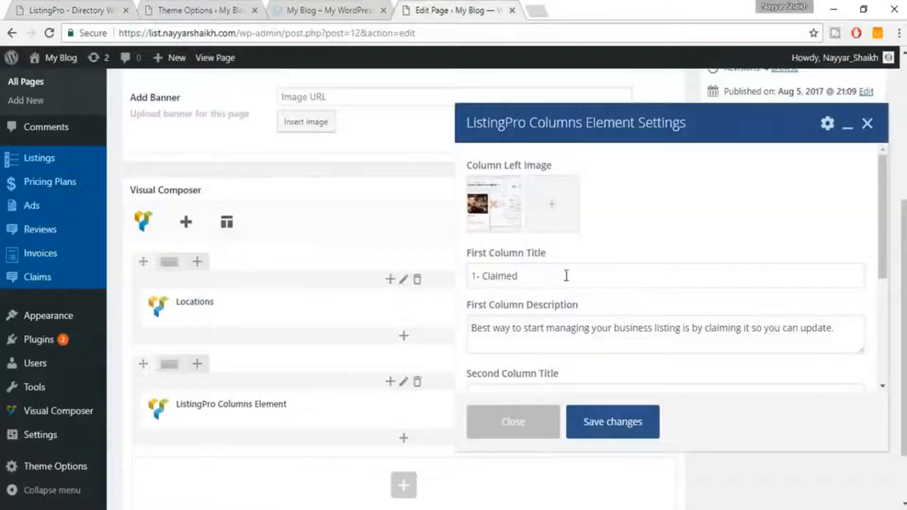
scroll(566, 276, down, 3)
scroll(543, 246, up, 2)
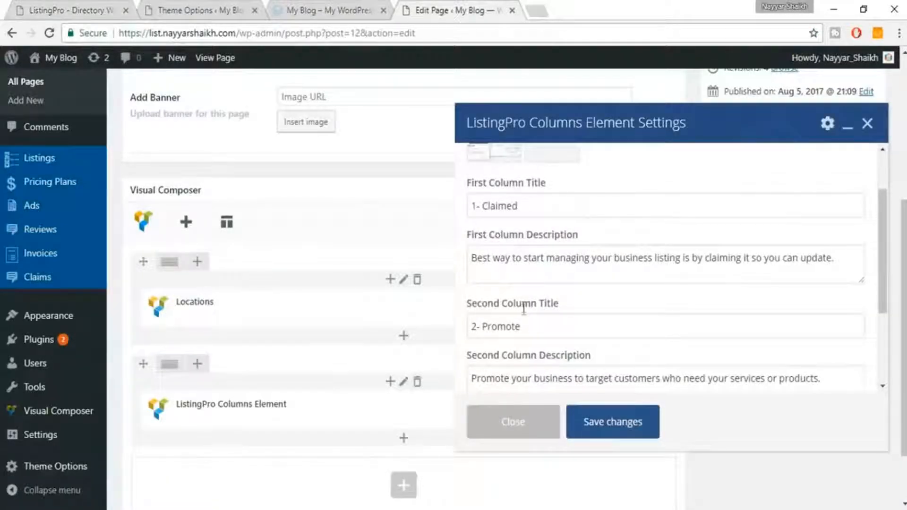
scroll(524, 310, down, 6)
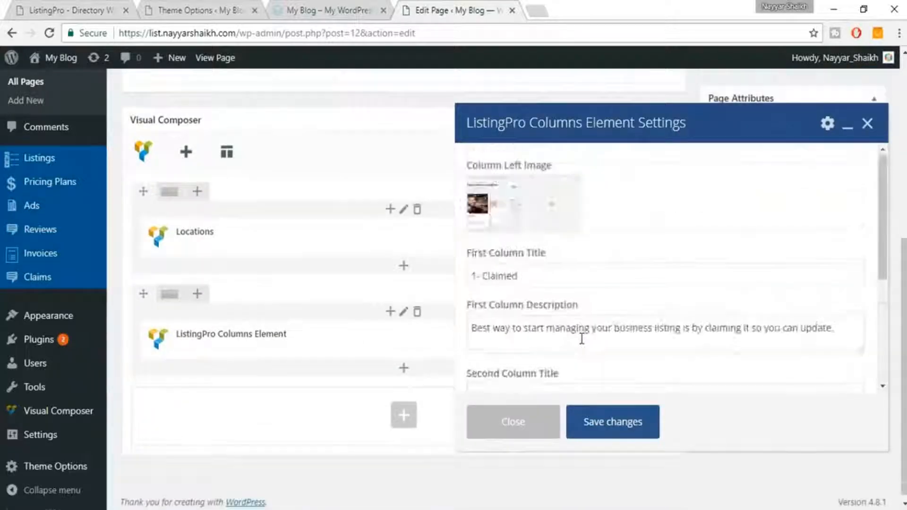
scroll(582, 339, up, 5)
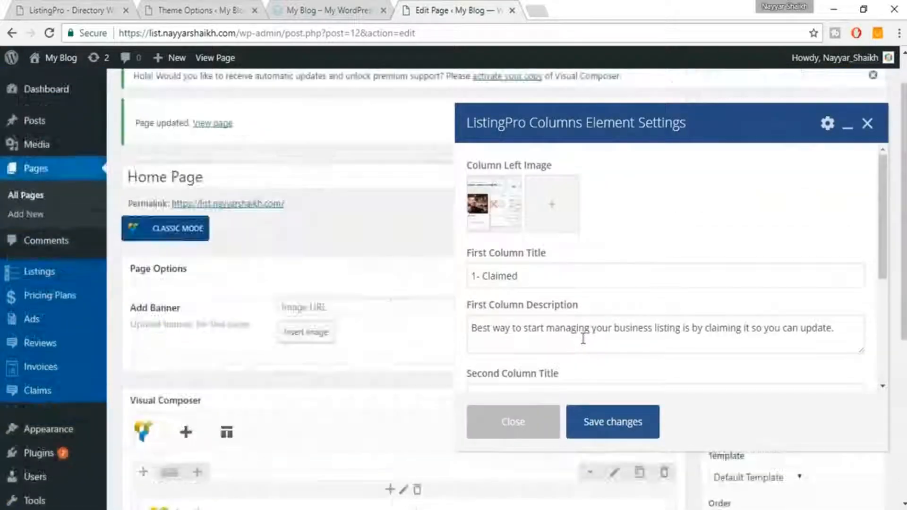
click(616, 425)
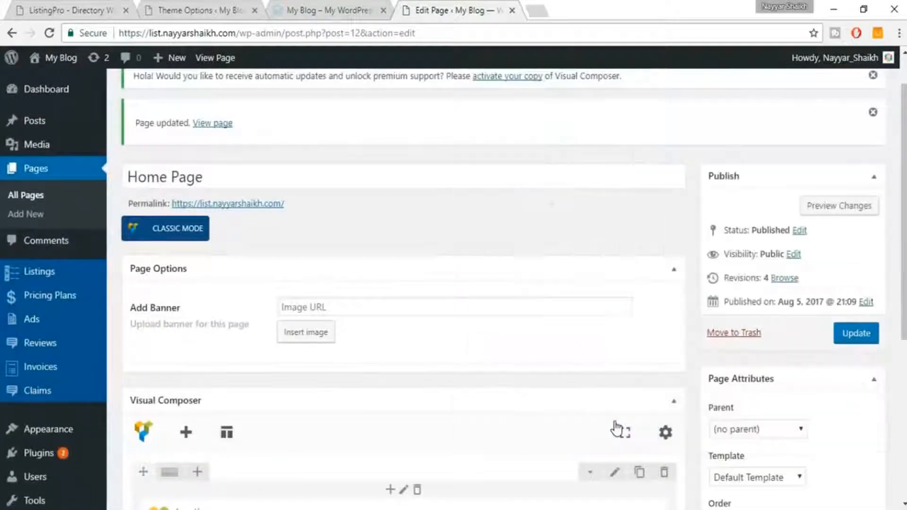
Copy the demo's heading "Claim & Get Started Today!" into the row title of the ListingPro Columns Element's row.
click(112, 8)
scroll(437, 178, up, 2)
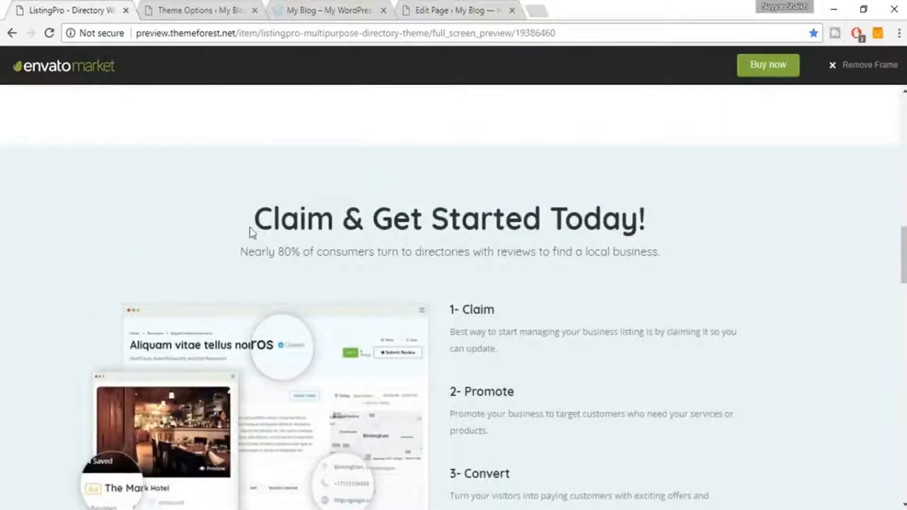
drag(251, 223, 689, 221)
key(ctrl+c)
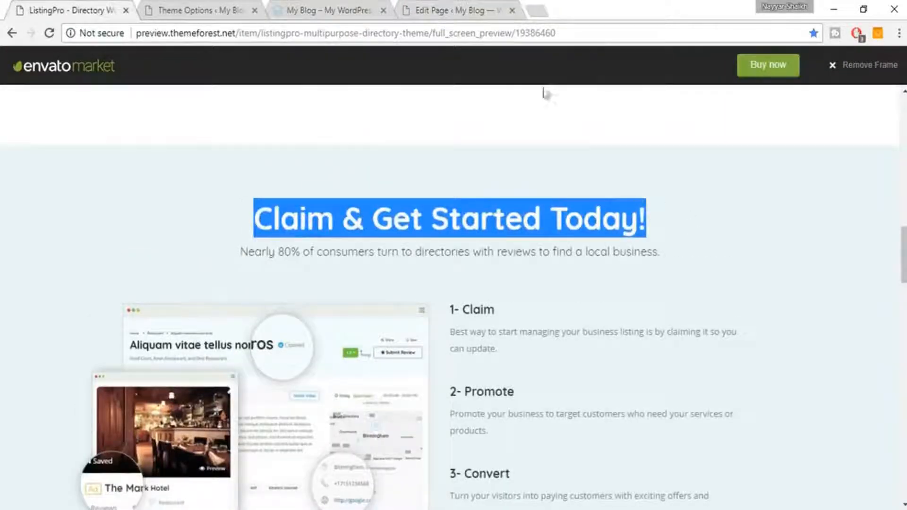
click(452, 9)
scroll(691, 203, down, 5)
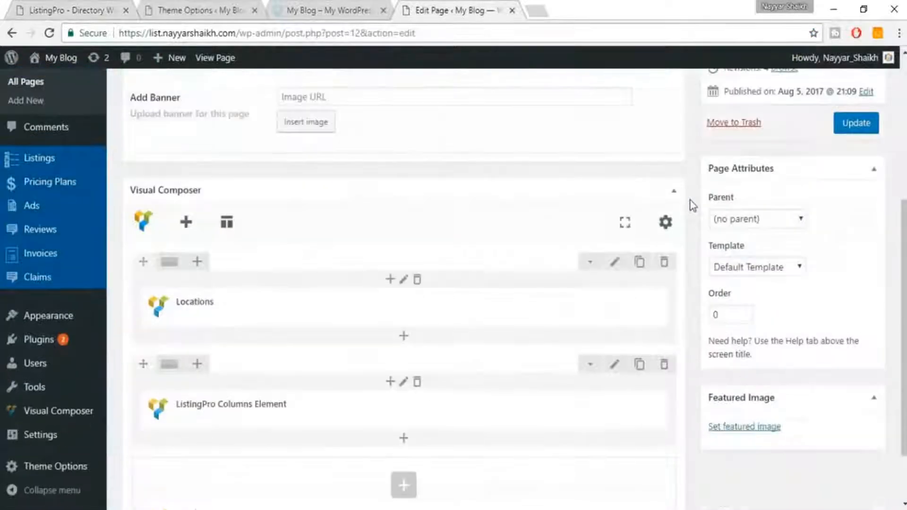
scroll(690, 203, down, 2)
click(612, 296)
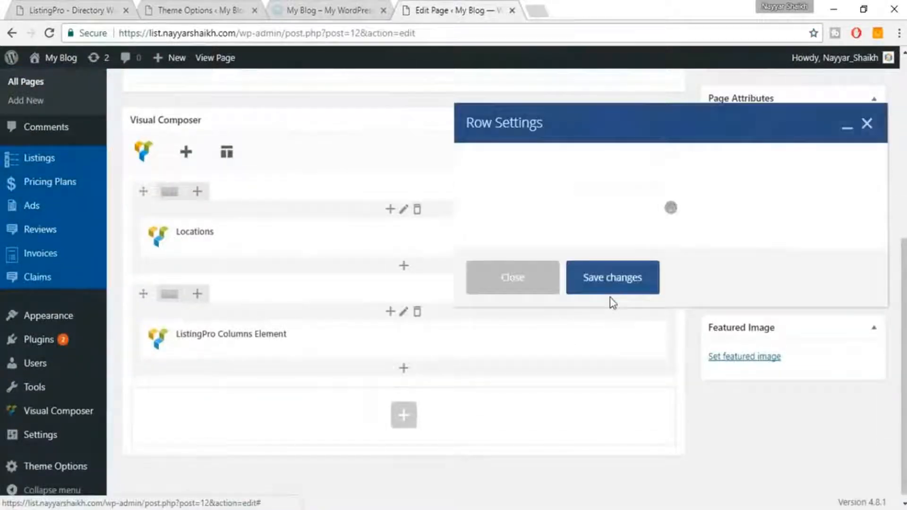
scroll(672, 277, down, 2)
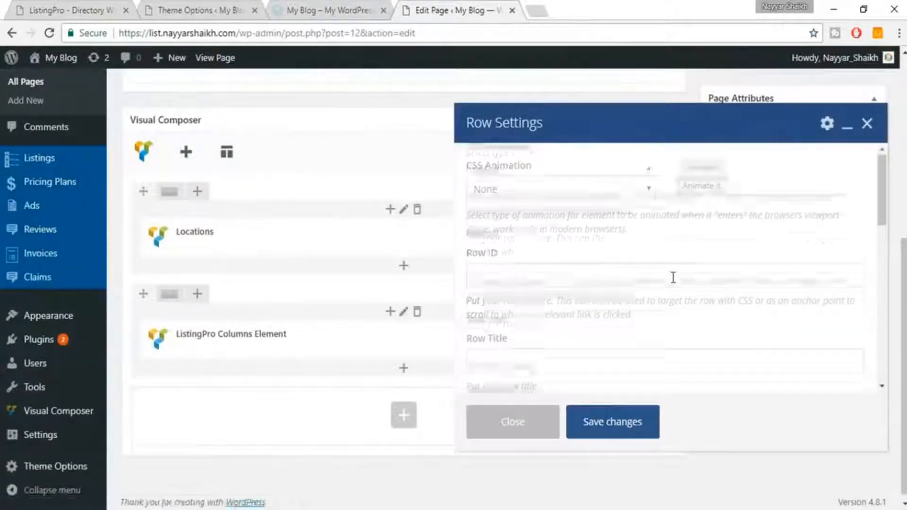
click(622, 284)
key(ctrl+v)
Copy the demo's subtitle "Nearly 80% of consumers turn to directories with reviews to find a local business." into the row description.
click(12, 3)
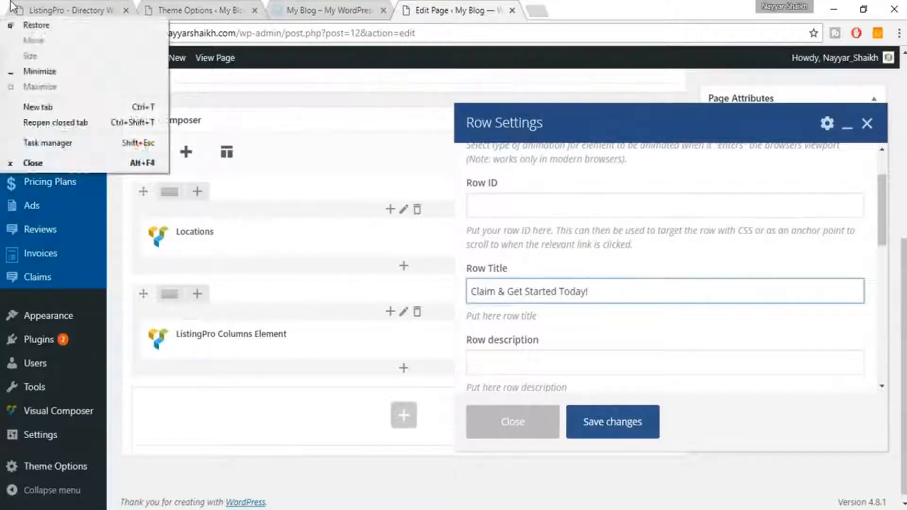
click(30, 2)
click(457, 242)
triple_click(458, 242)
key(ctrl+c)
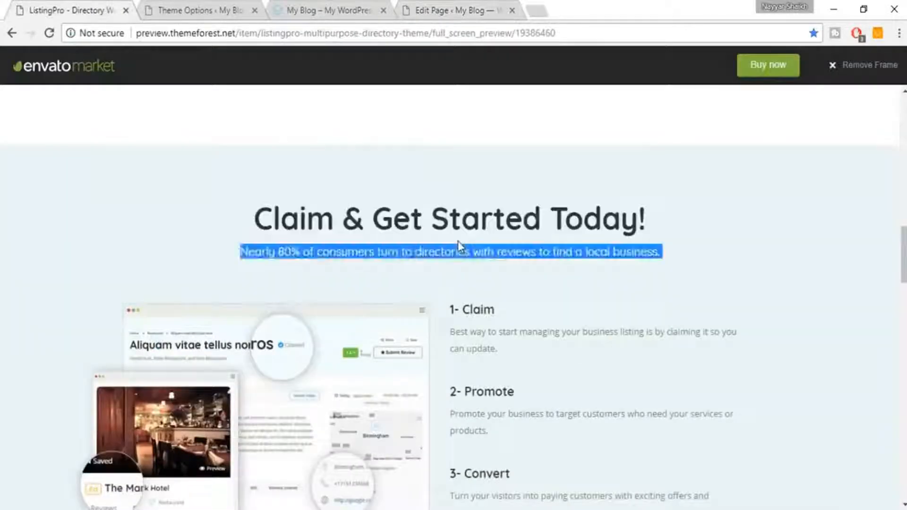
click(452, 6)
click(515, 361)
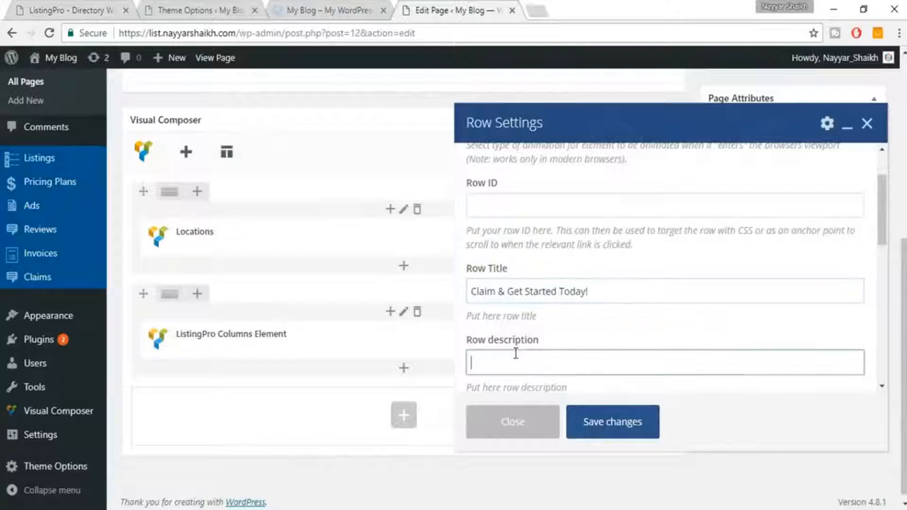
key(ctrl+v)
Set the row's background color to #eff3f6 to match the demo section and save the row settings.
scroll(665, 306, down, 3)
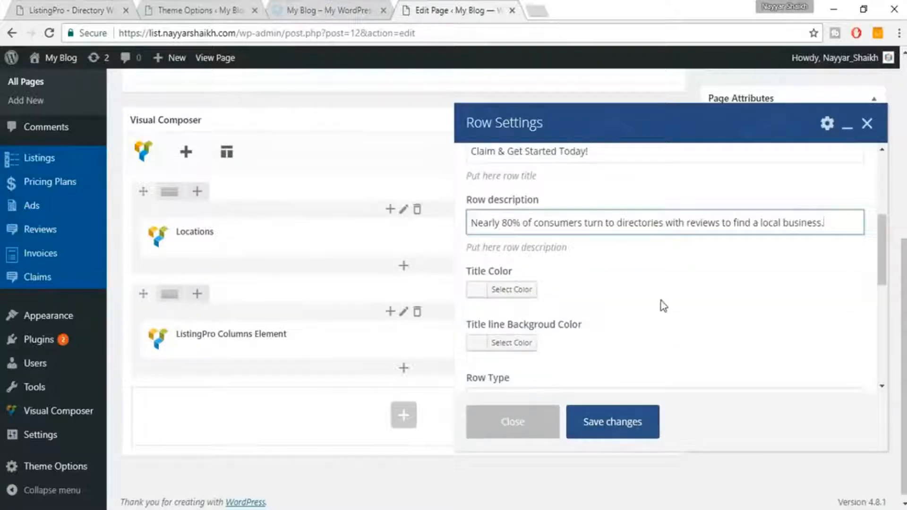
scroll(660, 304, down, 2)
scroll(609, 307, down, 1)
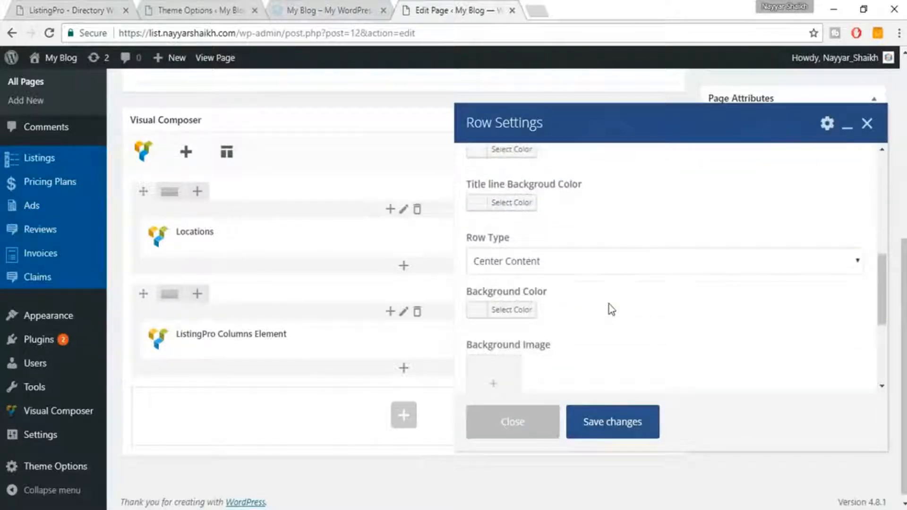
click(529, 312)
click(55, 7)
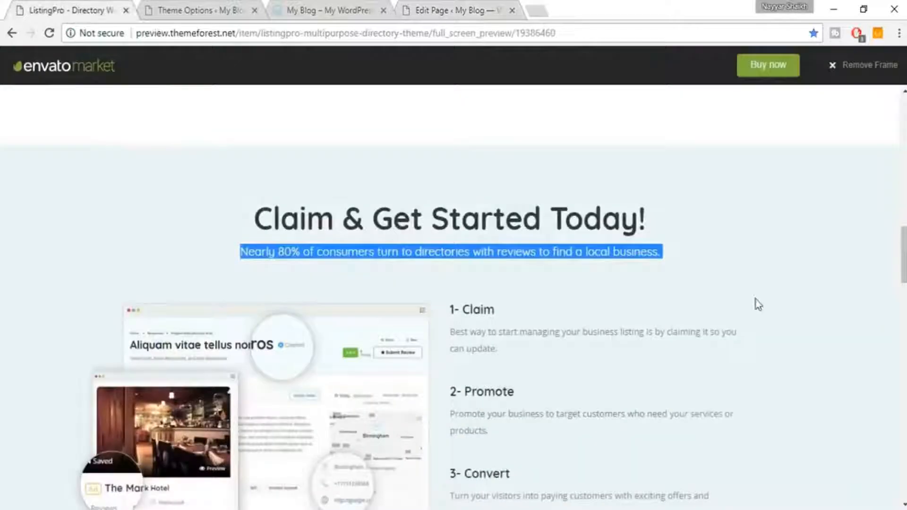
scroll(756, 302, up, 3)
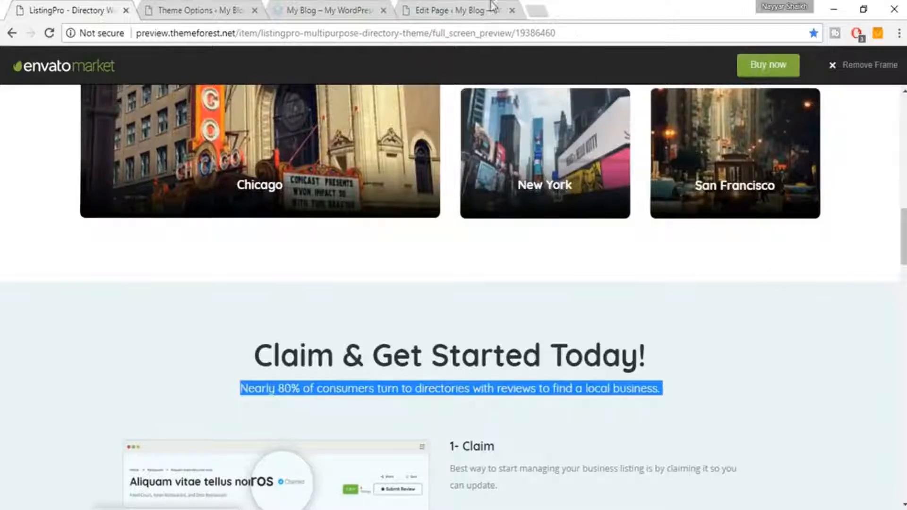
click(444, 11)
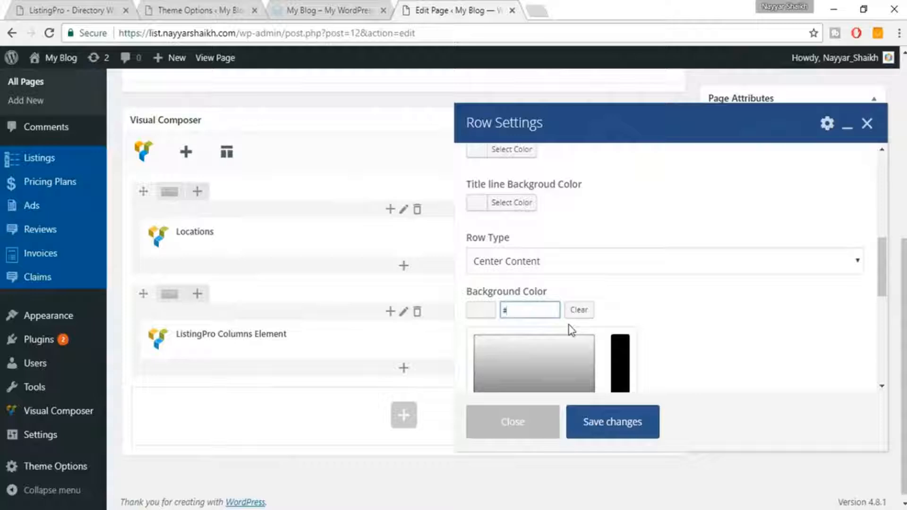
text(eff3f6)
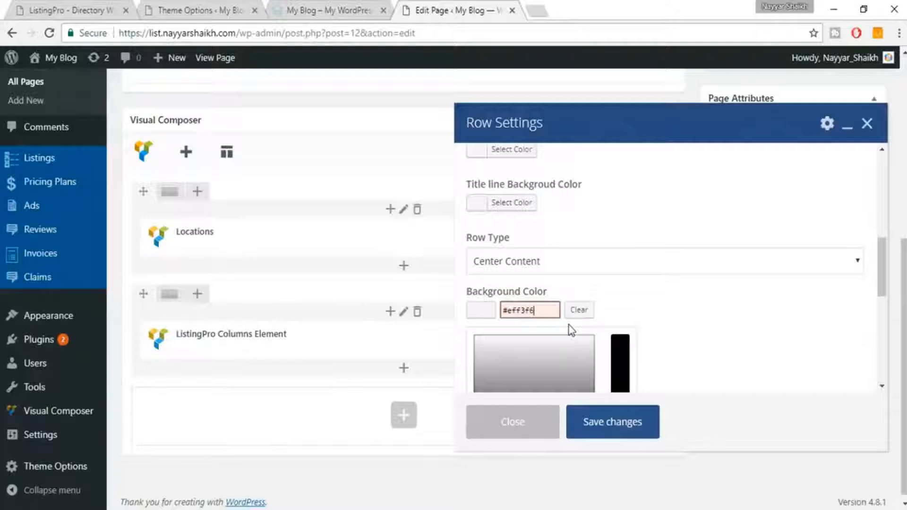
scroll(705, 319, down, 2)
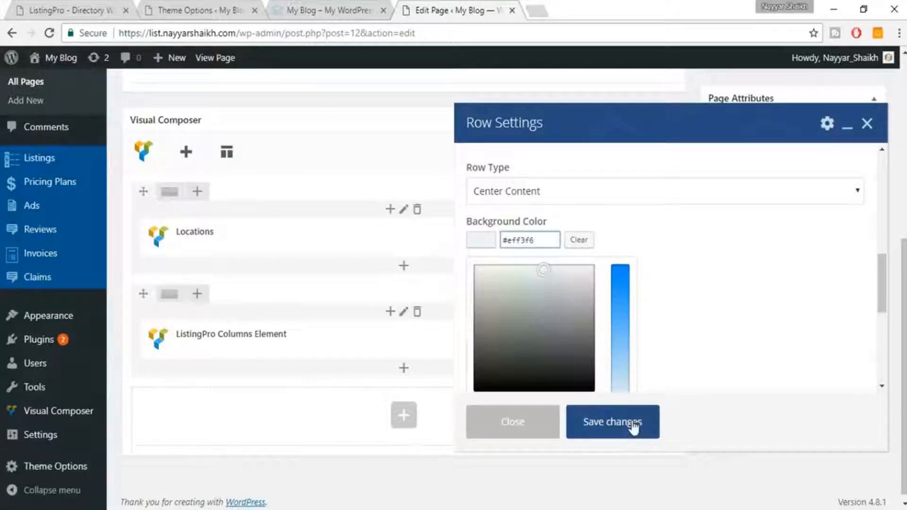
click(597, 438)
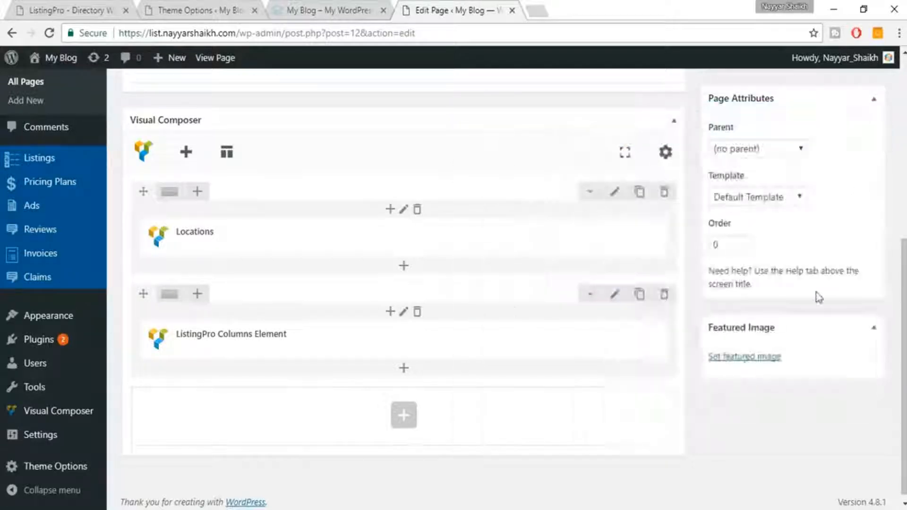
Update the Home Page, reload the site's homepage and check the claim section below the city grid.
scroll(824, 305, up, 3)
click(852, 266)
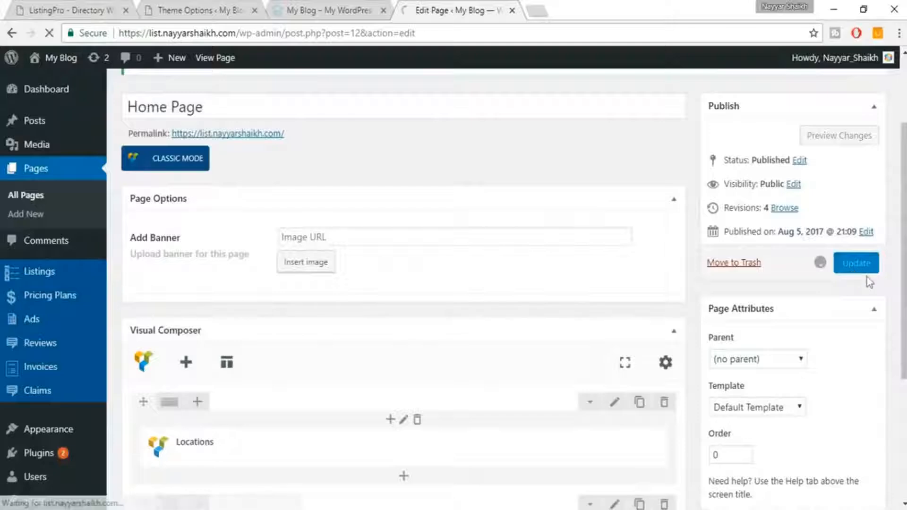
click(331, 10)
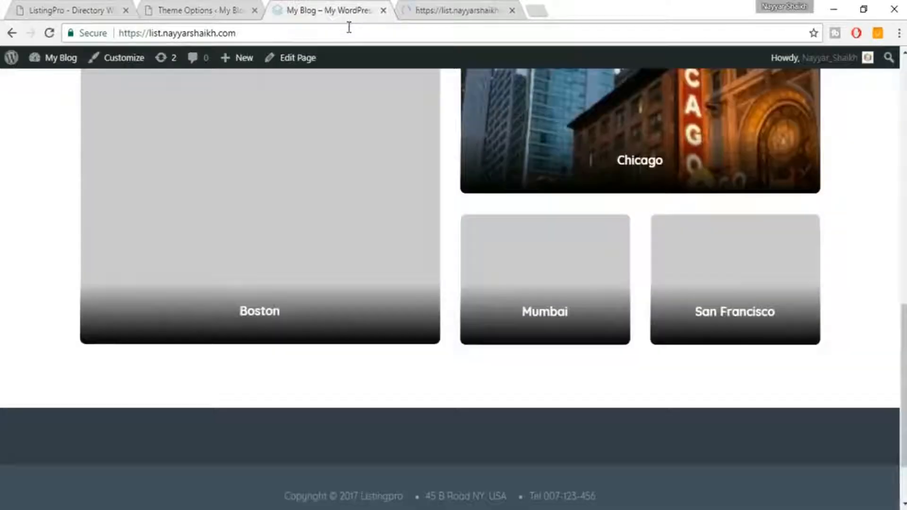
click(349, 29)
key(Return)
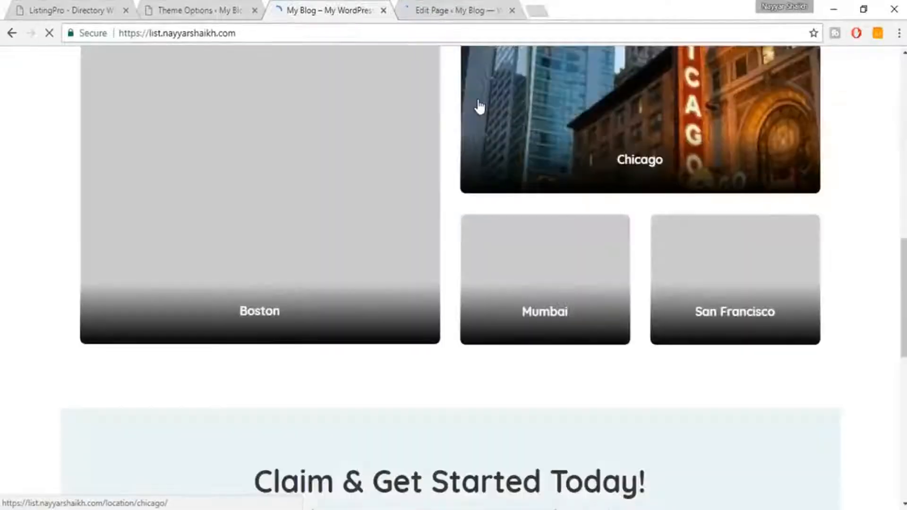
scroll(882, 204, down, 7)
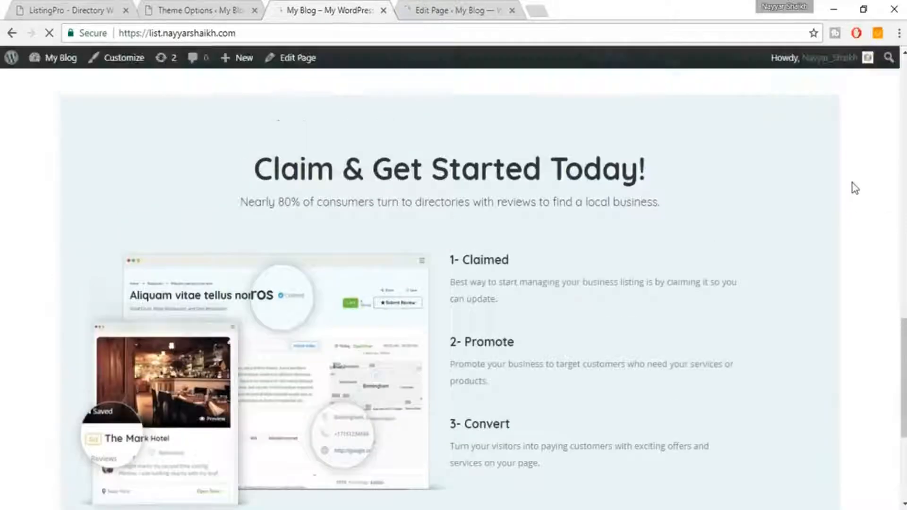
scroll(851, 186, up, 2)
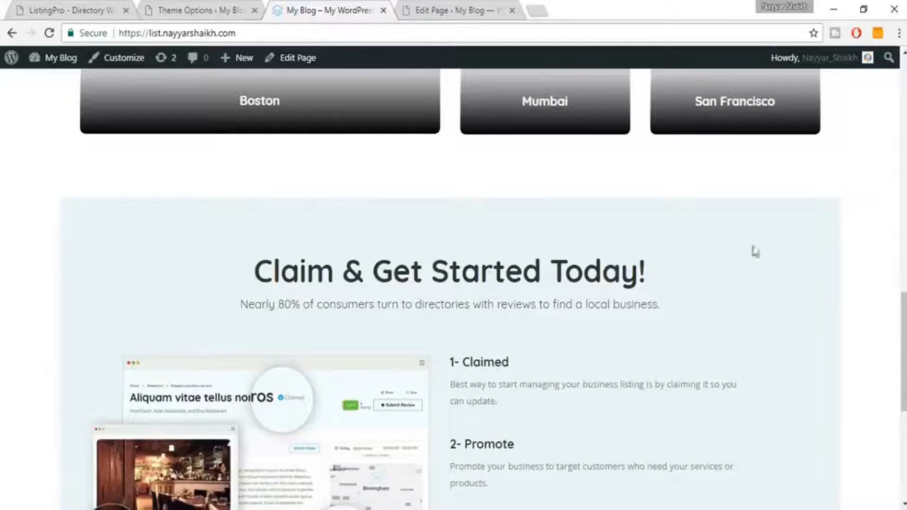
Set the row type of the ListingPro Columns Element's row to Full Width - Center Content and save the row settings.
click(501, 10)
scroll(604, 173, down, 5)
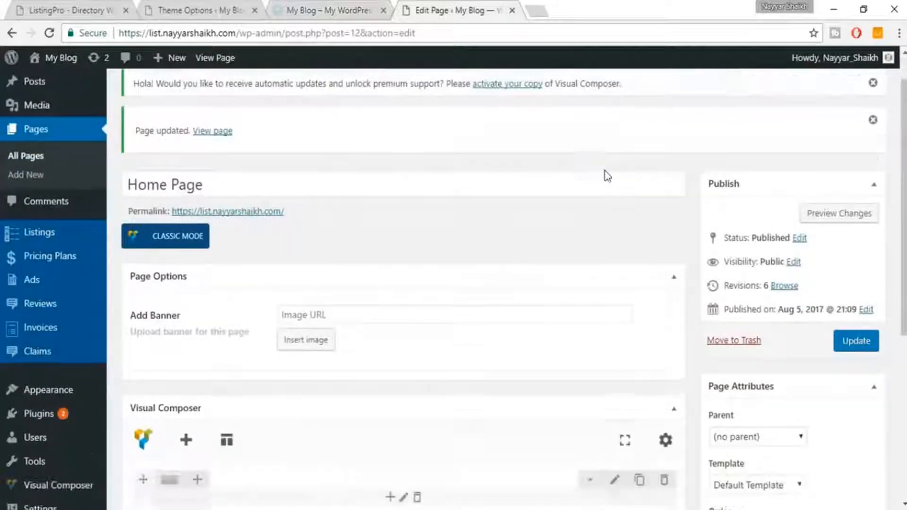
click(616, 343)
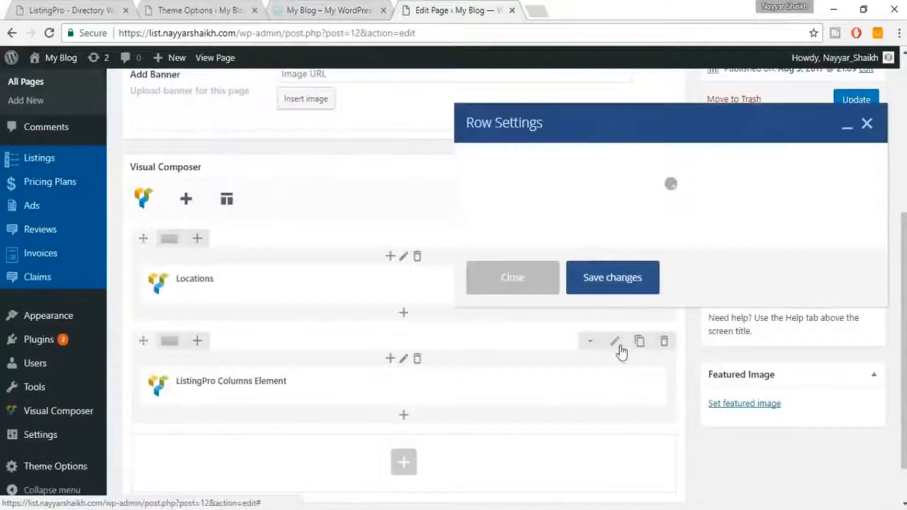
scroll(705, 279, down, 4)
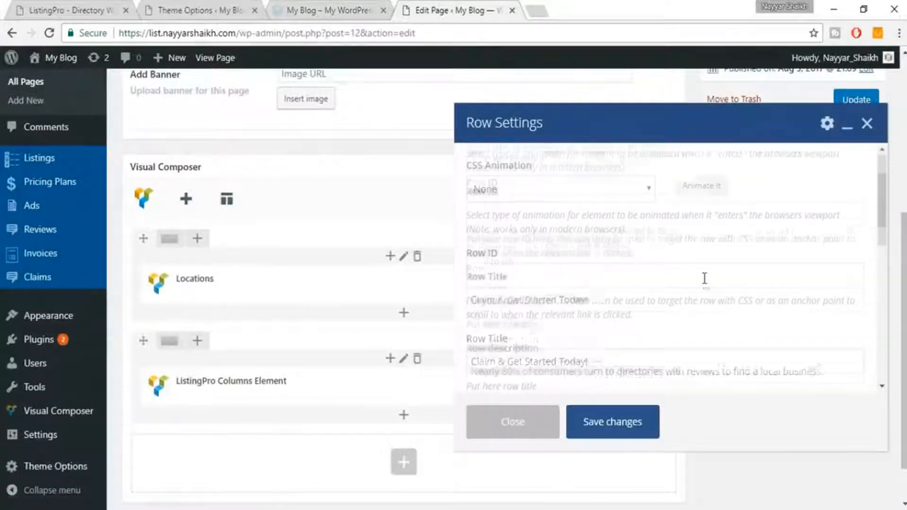
scroll(704, 284, down, 3)
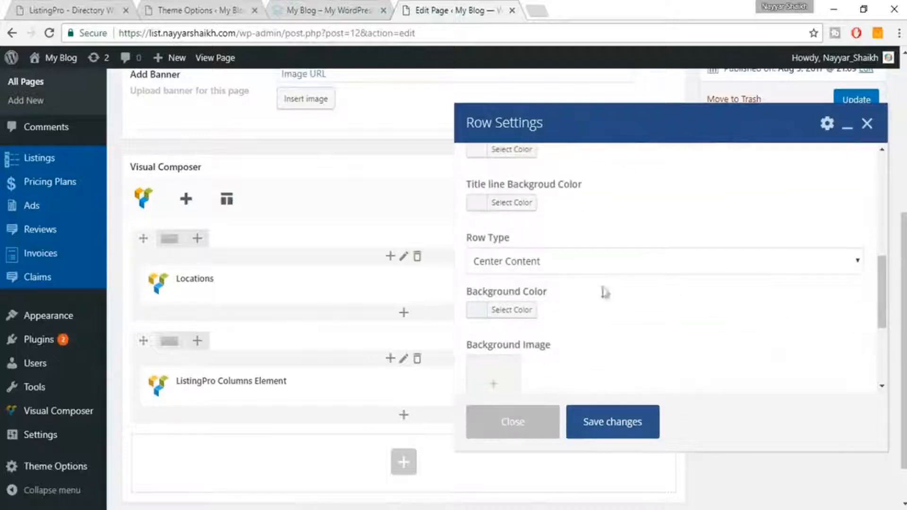
scroll(699, 282, down, 3)
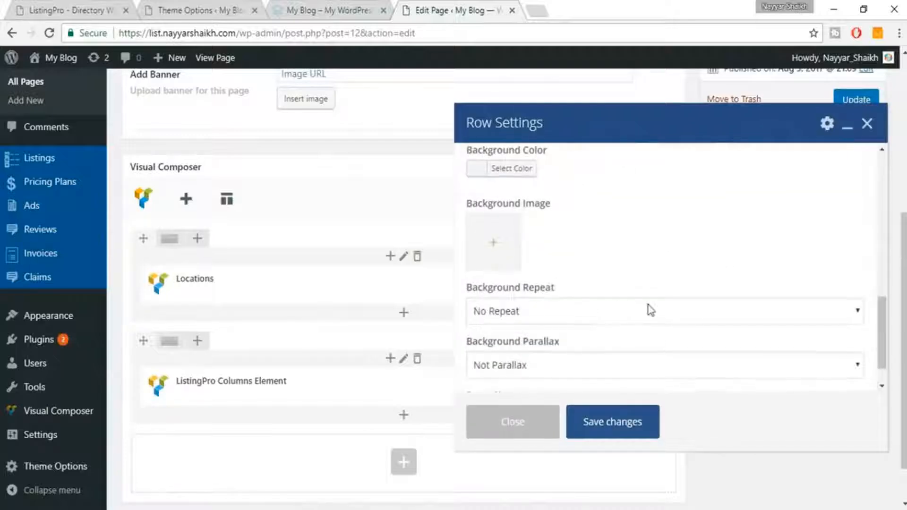
scroll(647, 308, down, 3)
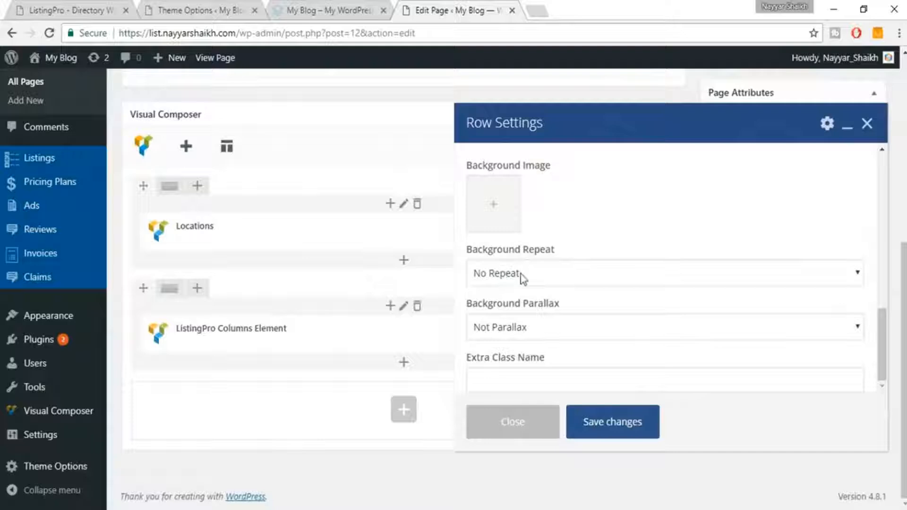
click(522, 276)
click(522, 278)
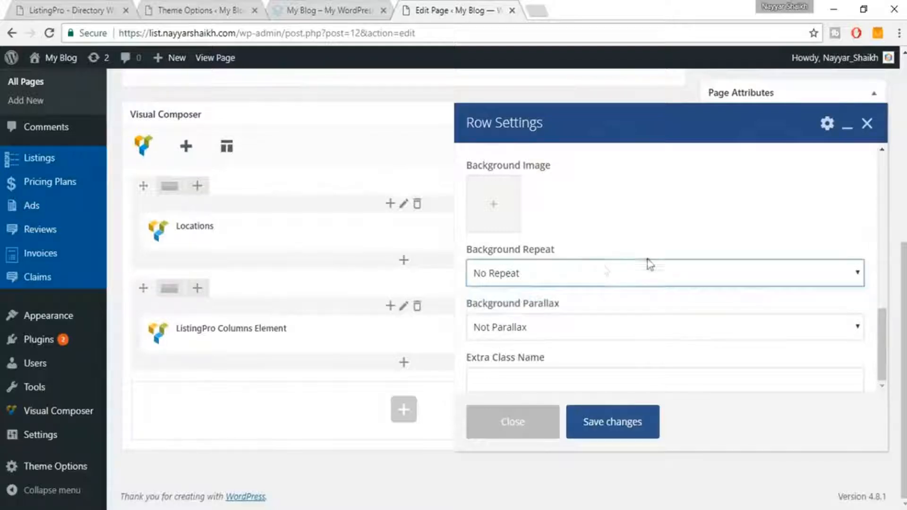
scroll(648, 263, up, 3)
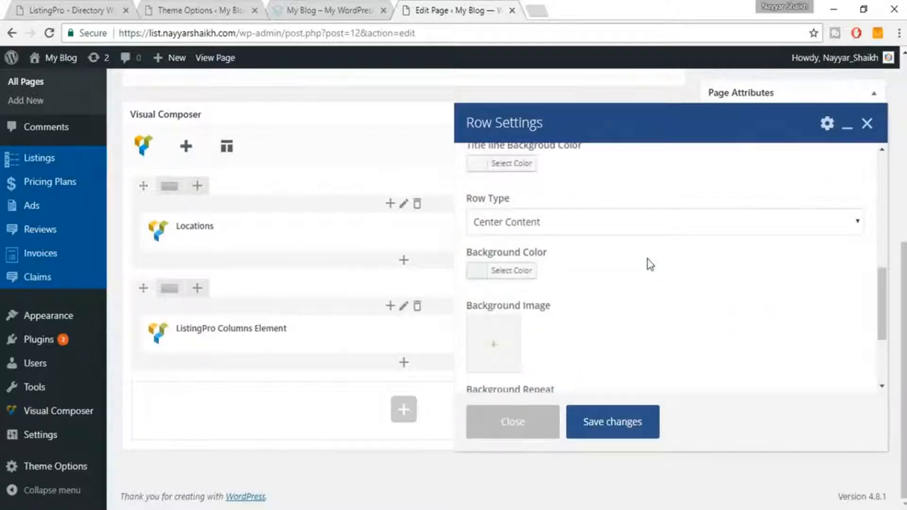
click(620, 222)
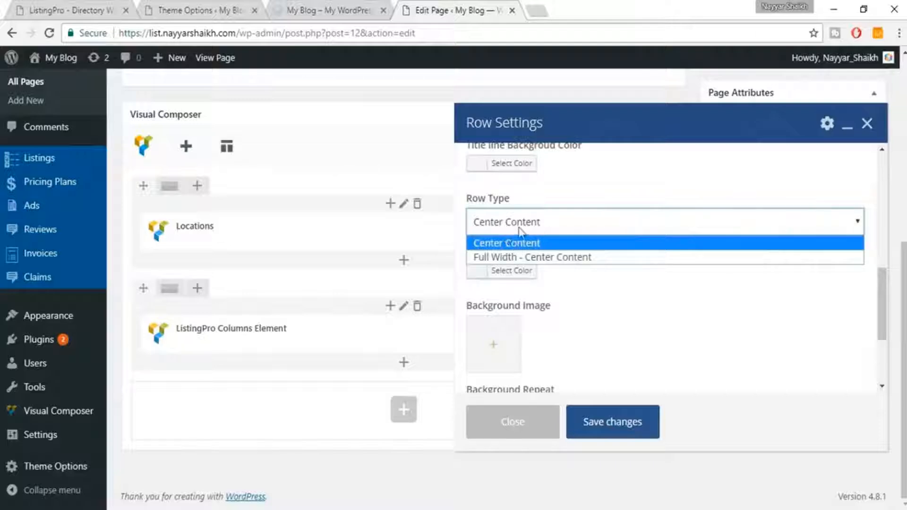
click(512, 261)
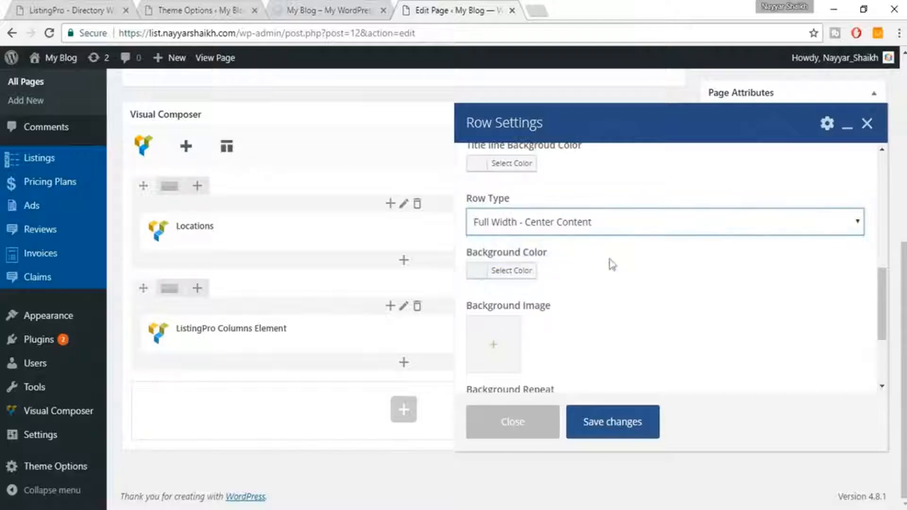
click(613, 422)
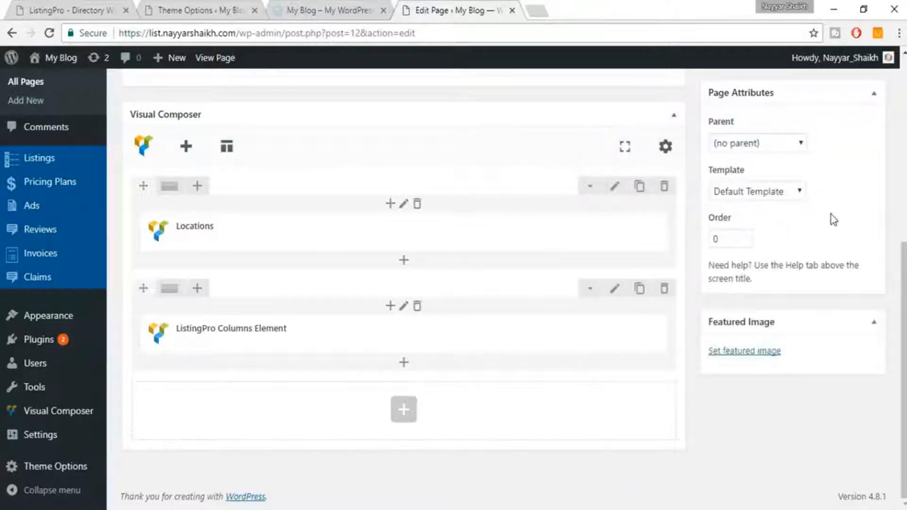
Update the Home Page, reload the site's homepage and check the width of the claim section down to the footer.
scroll(832, 219, up, 5)
click(843, 262)
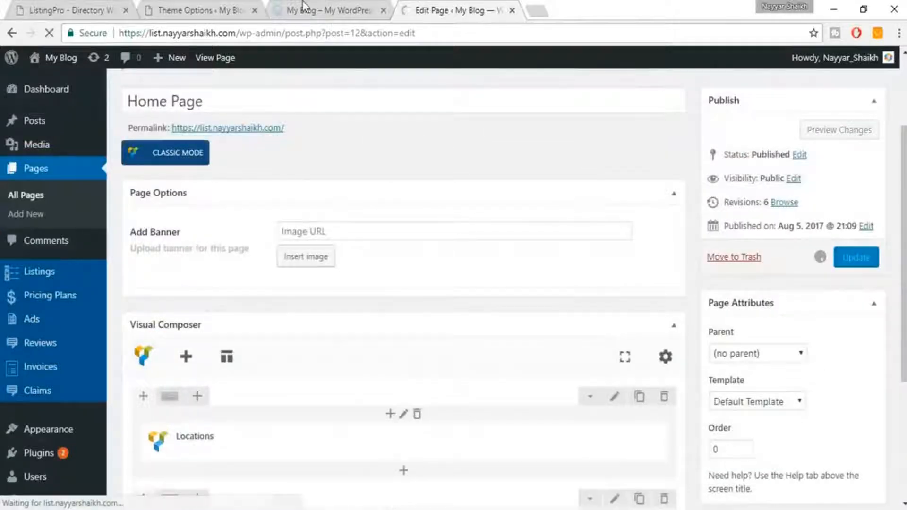
click(280, 7)
click(314, 33)
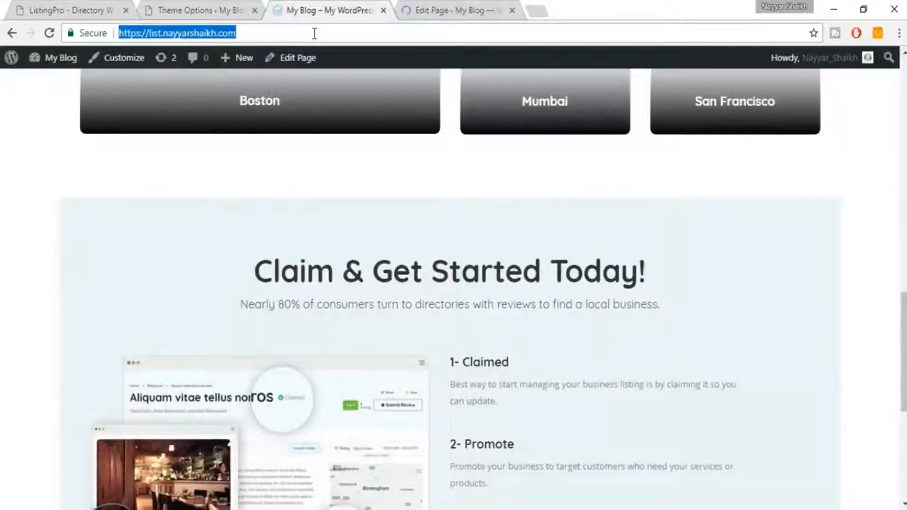
key(Return)
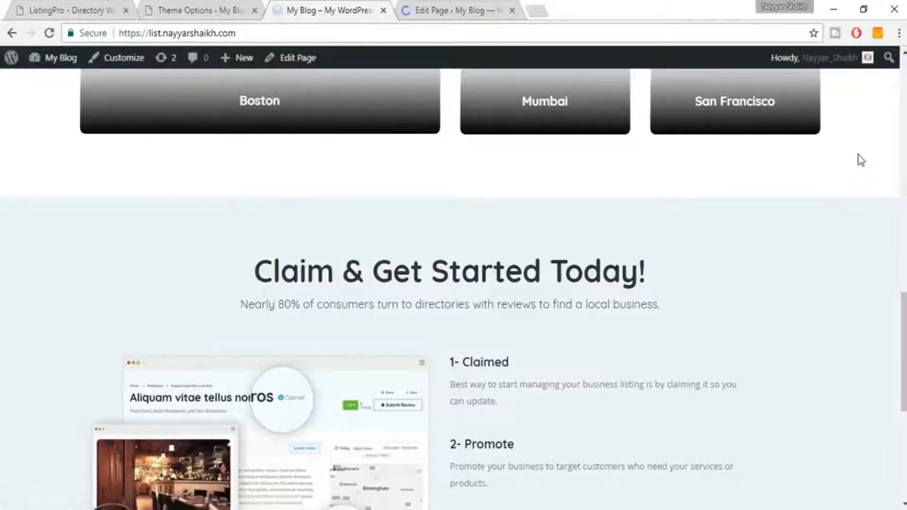
scroll(846, 261, down, 2)
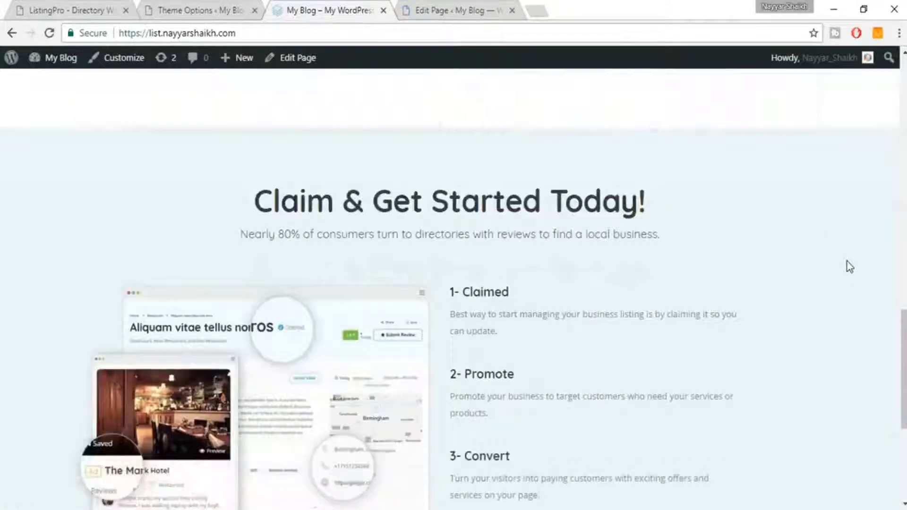
scroll(846, 261, down, 5)
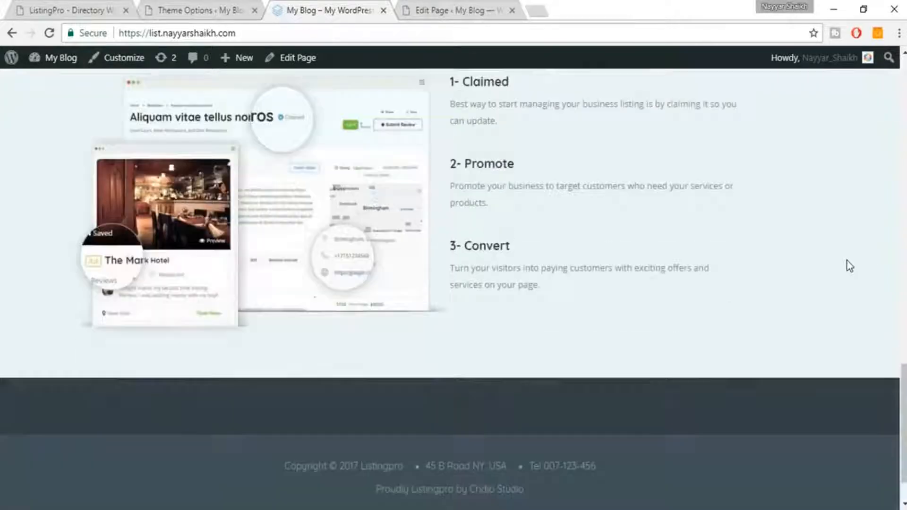
scroll(846, 261, up, 5)
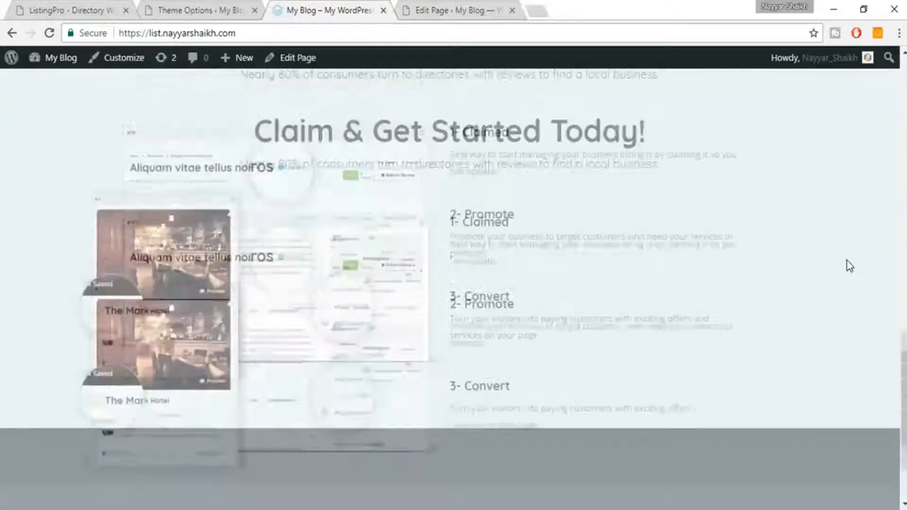
scroll(840, 277, down, 5)
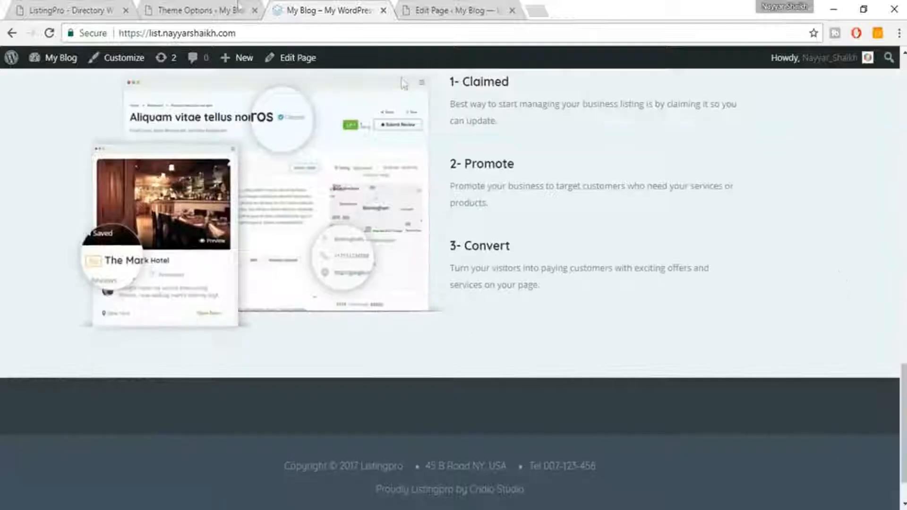
Check the demo's Exclusive section and add a matching Listing Posts element in a new row below the ListingPro Columns Element.
click(72, 8)
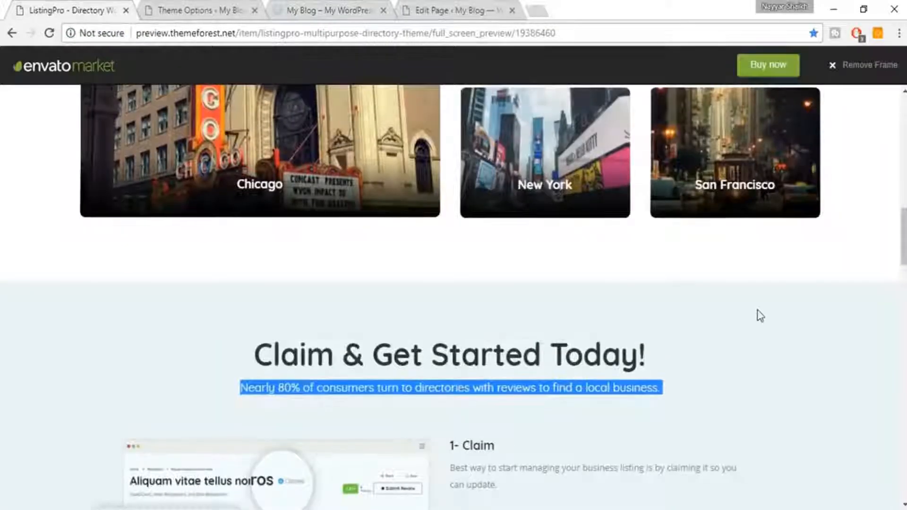
scroll(759, 313, down, 12)
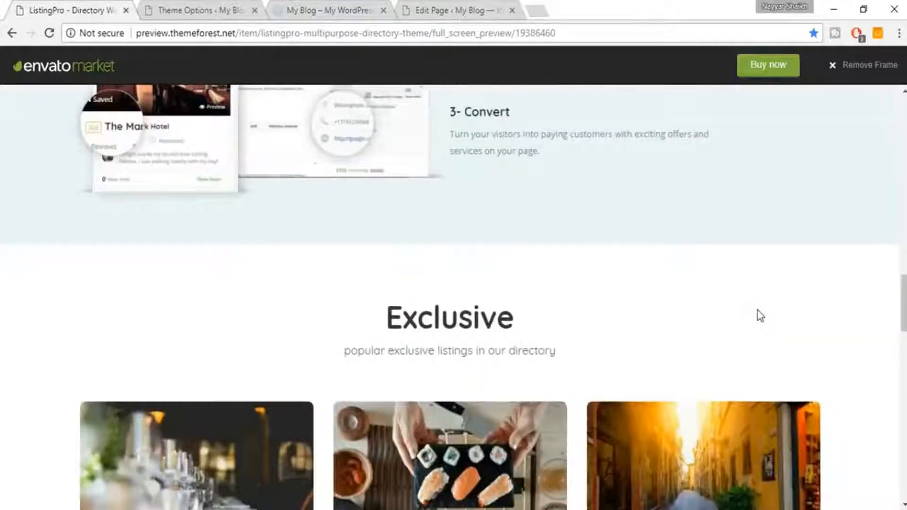
scroll(760, 317, down, 4)
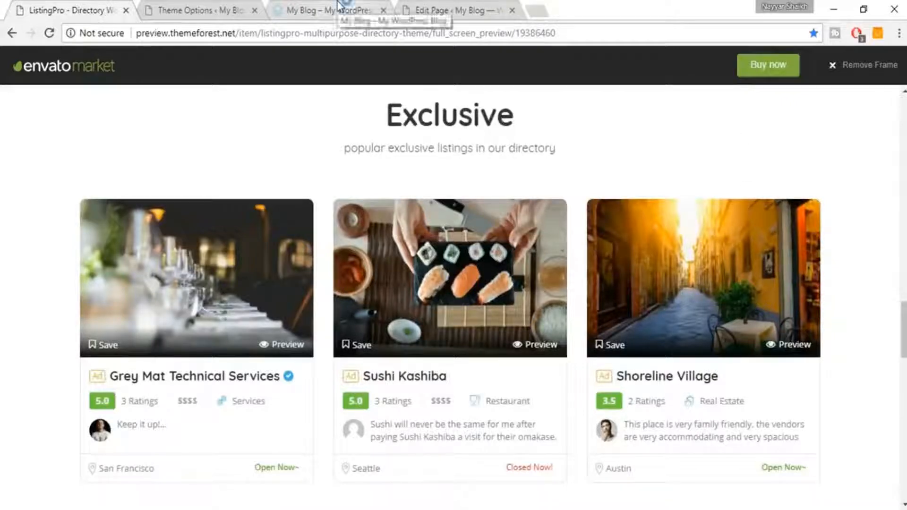
click(448, 10)
scroll(618, 221, down, 7)
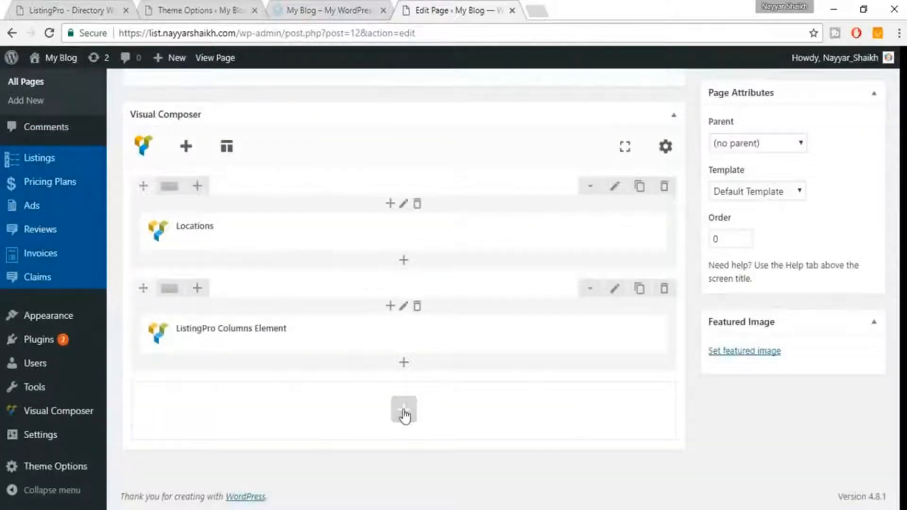
click(404, 414)
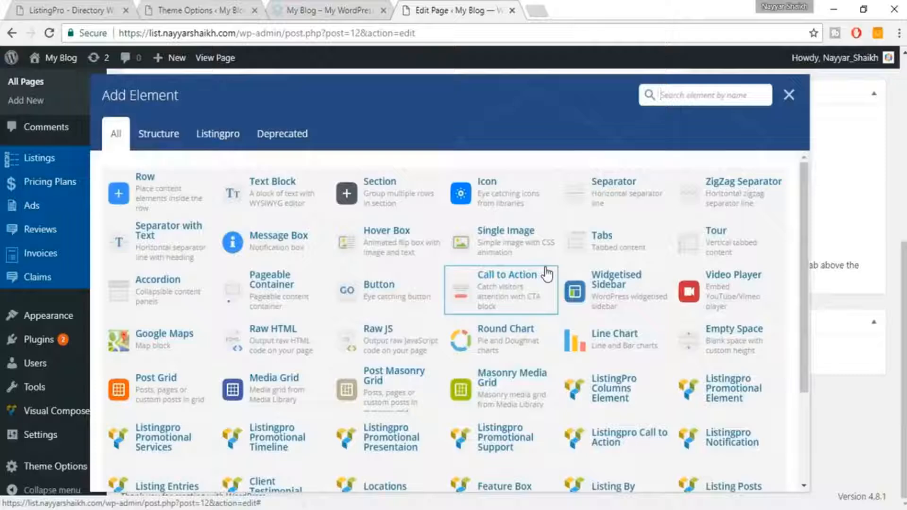
text(post)
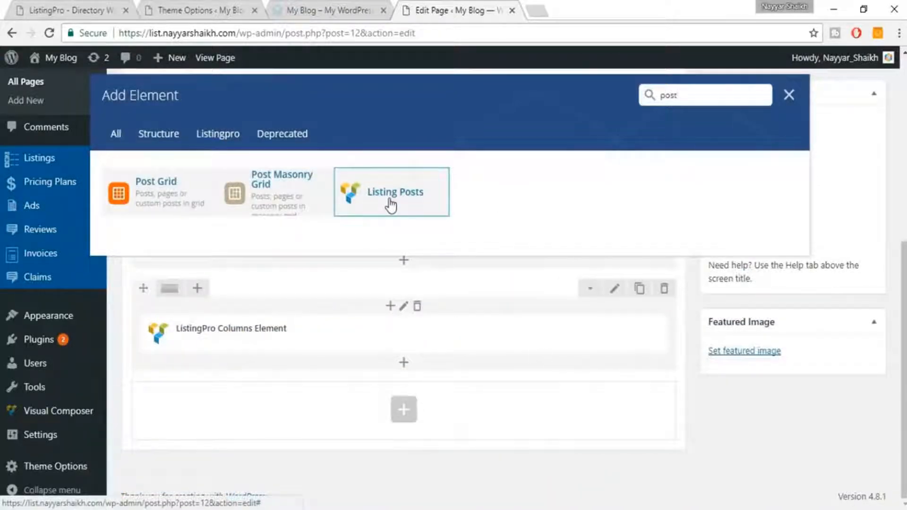
click(390, 205)
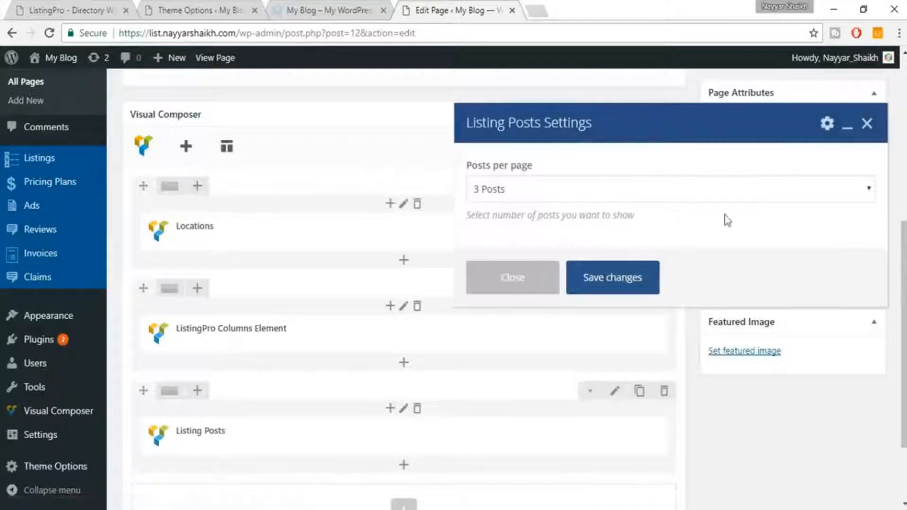
Set the Listing Posts element to 3 posts per page and save its settings.
click(543, 198)
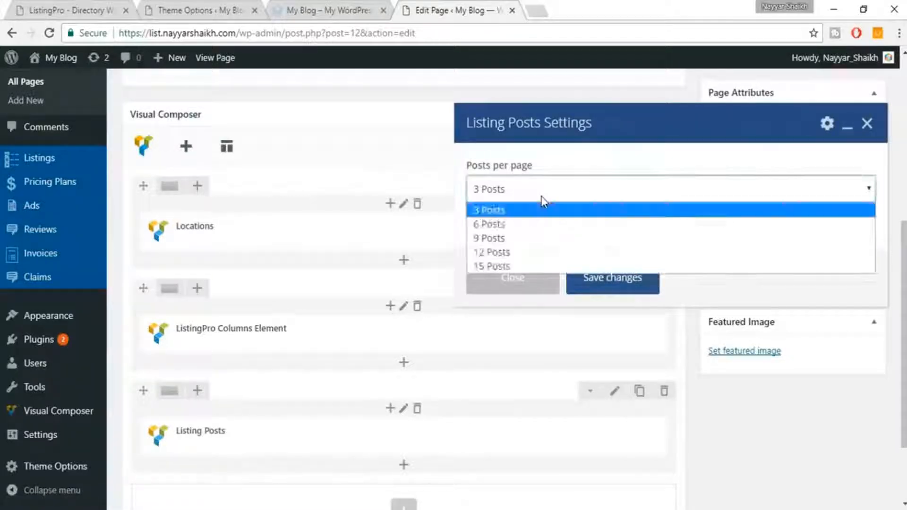
click(522, 210)
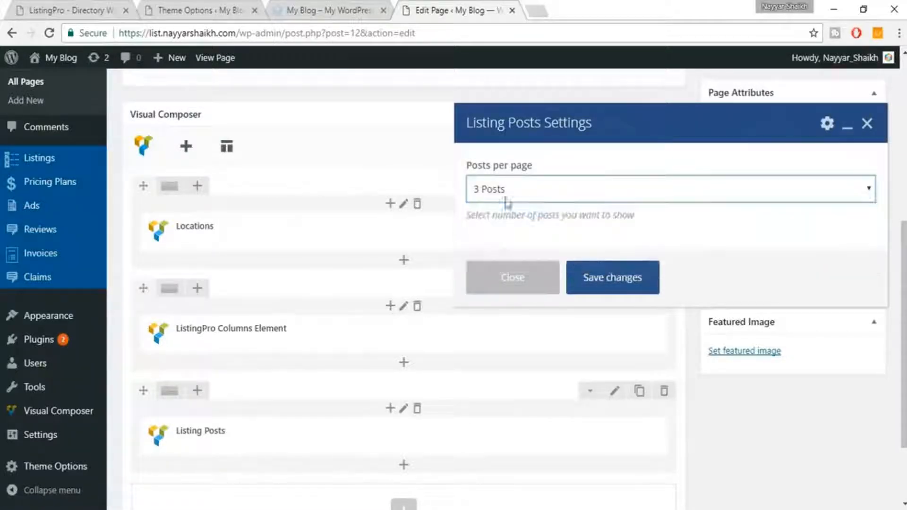
click(629, 297)
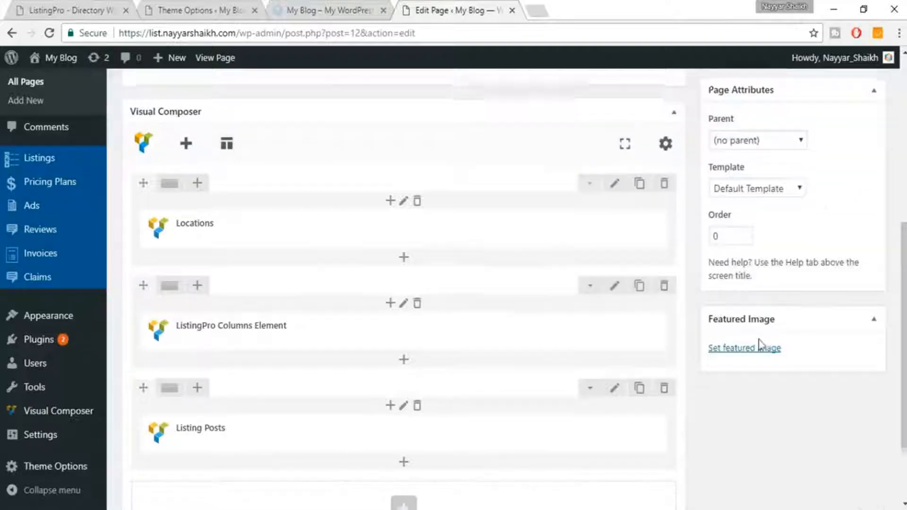
scroll(760, 347, down, 3)
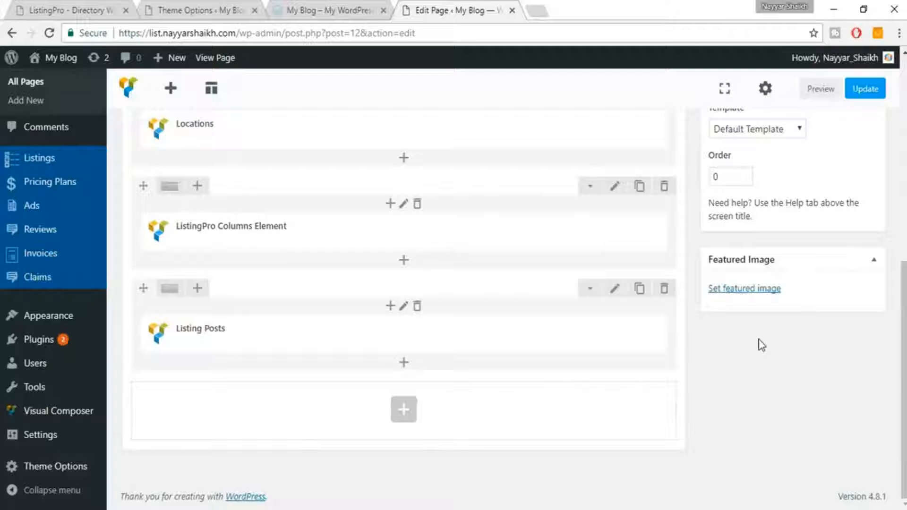
Copy the demo's Exclusive subtitle and set the Listing Posts row's description to "popular exclusive listings in our directory".
click(40, 10)
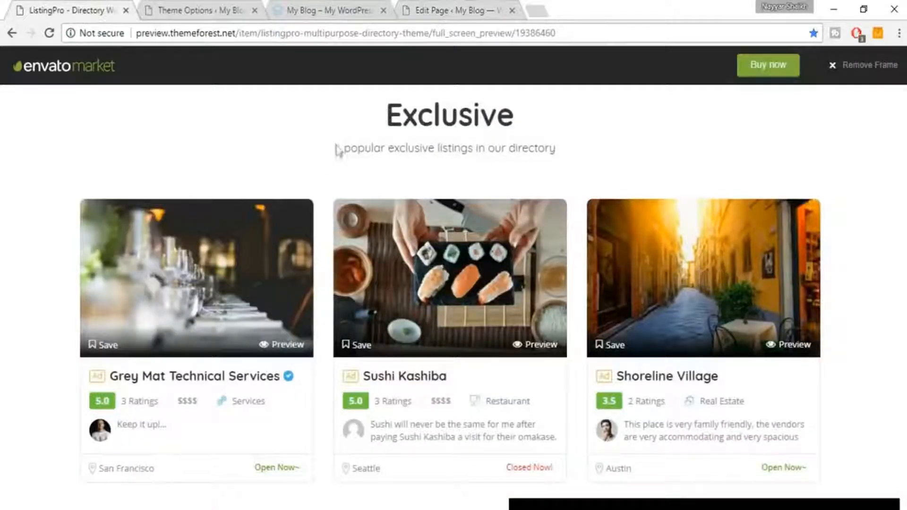
drag(337, 148, 573, 149)
key(ctrl+c)
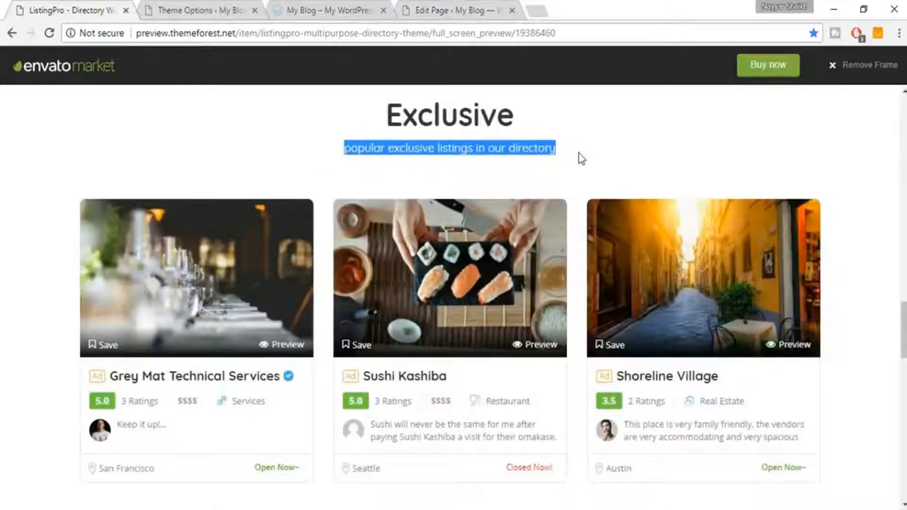
click(480, 7)
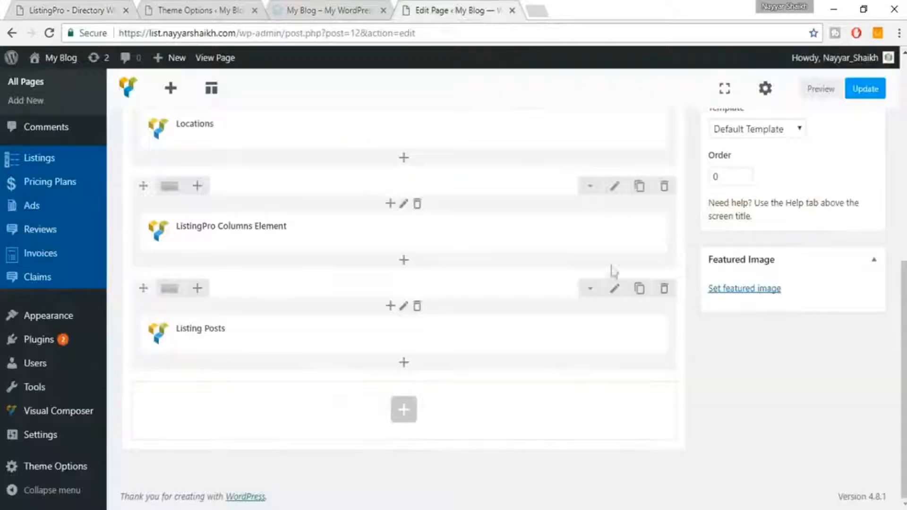
click(616, 294)
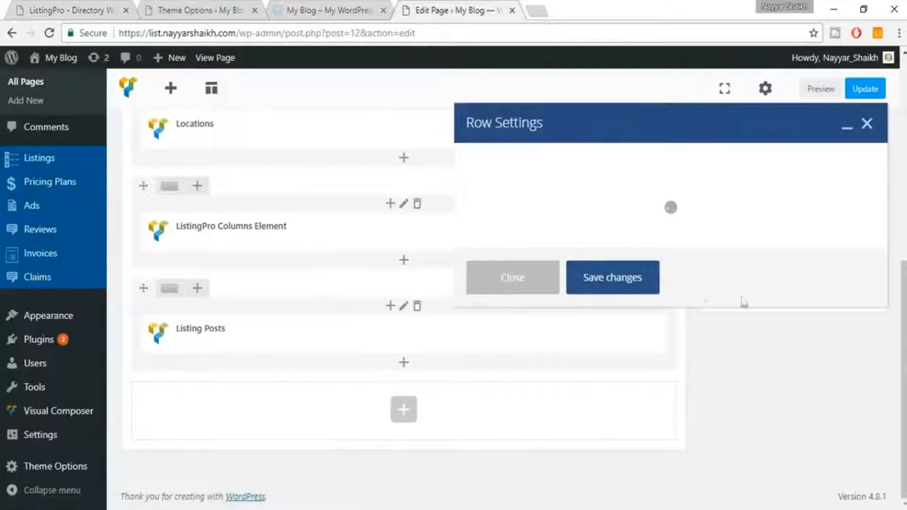
scroll(752, 281, down, 3)
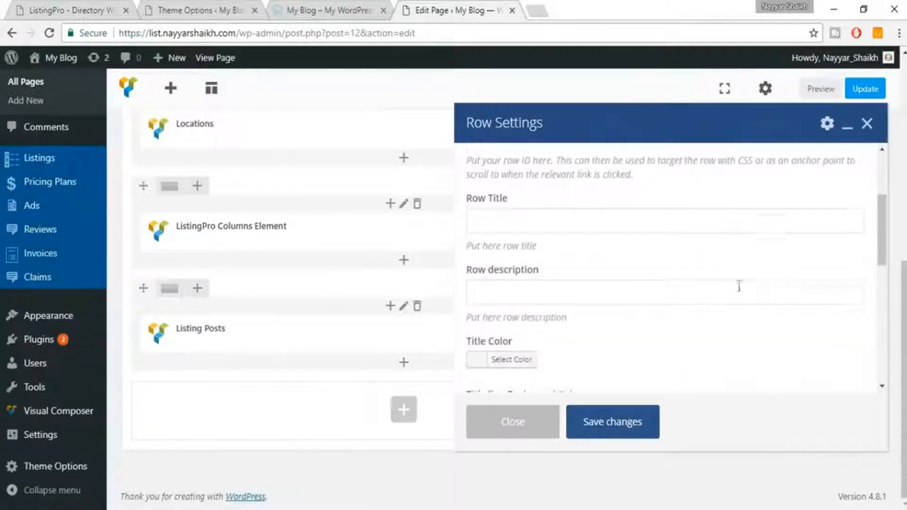
click(562, 213)
key(ctrl+v)
click(579, 286)
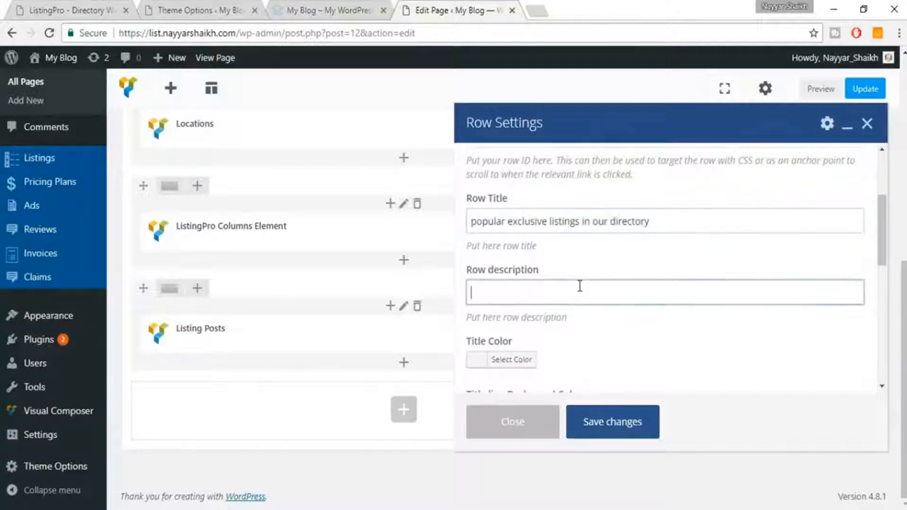
key(ctrl+v)
Set the Listing Posts row's title to "Exclusive" and save the row settings.
drag(508, 294, 544, 294)
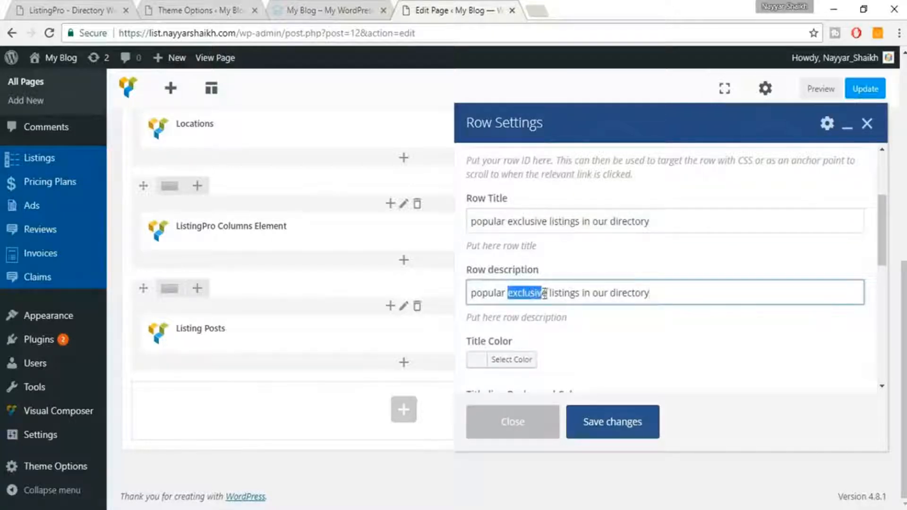
triple_click(602, 227)
text(exclusive)
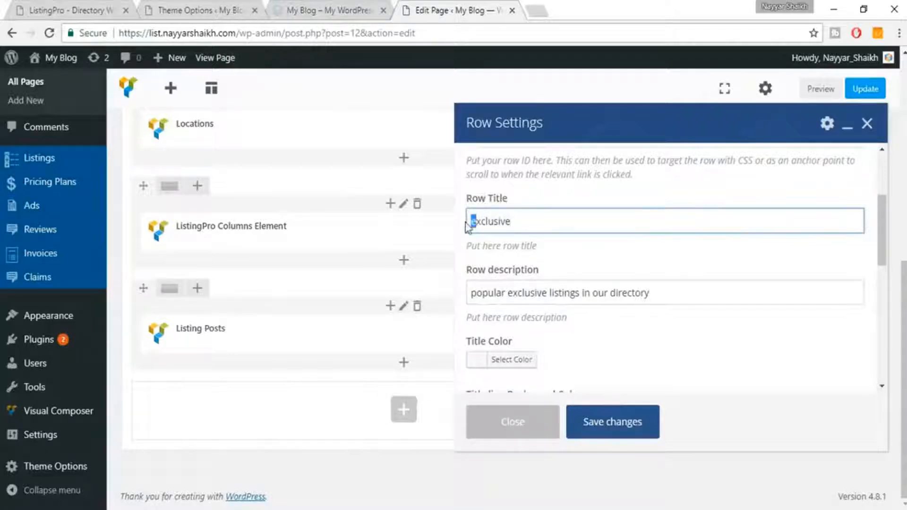
click(620, 419)
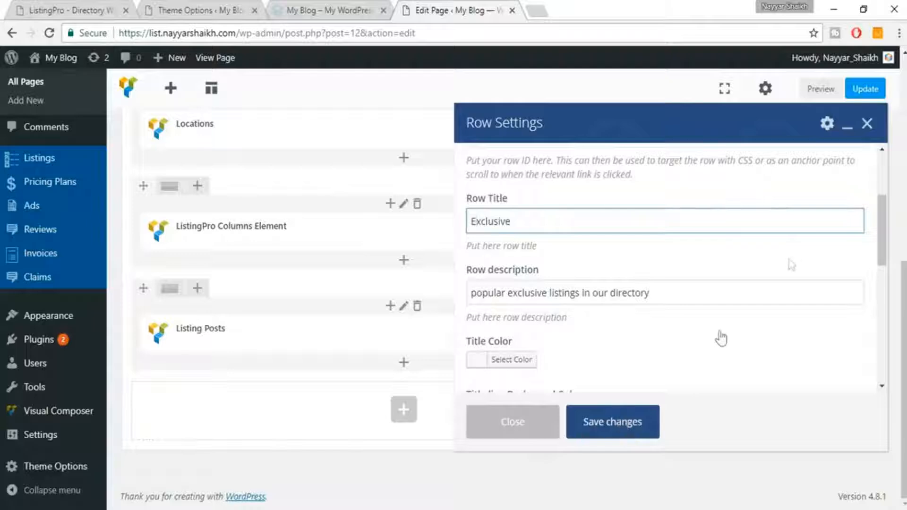
Update the Home Page, reload the site's homepage and check the Exclusive listings section.
click(872, 99)
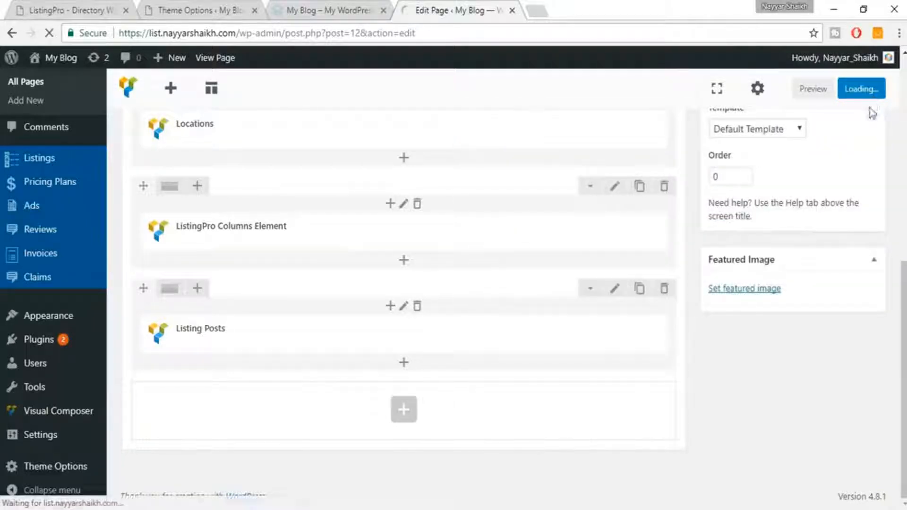
click(274, 7)
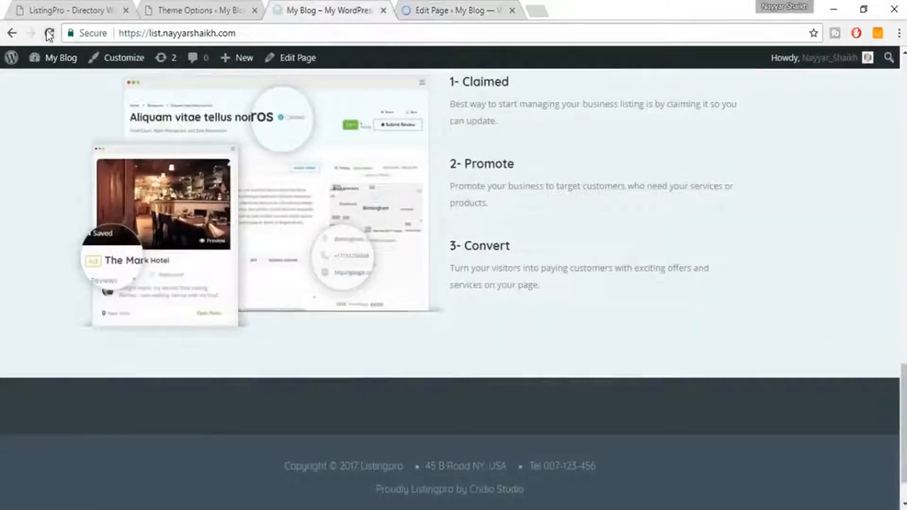
click(49, 33)
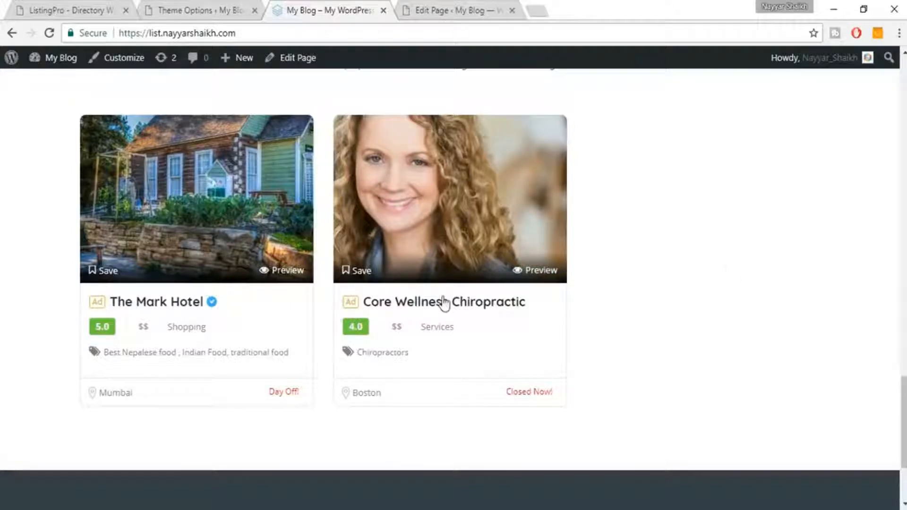
scroll(403, 283, up, 2)
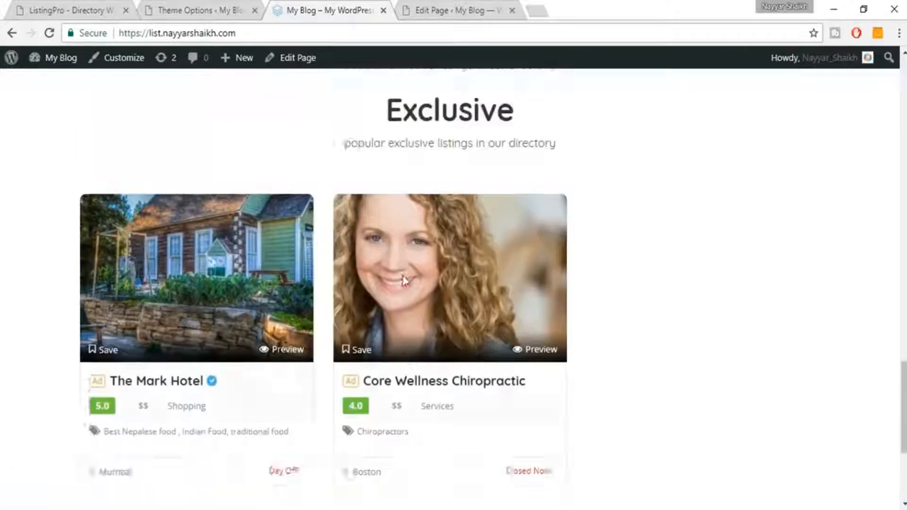
scroll(495, 279, up, 1)
scroll(495, 279, down, 1)
Check the demo section below Exclusive and add a matching Video Testimonials element in a new row below Listing Posts.
click(432, 10)
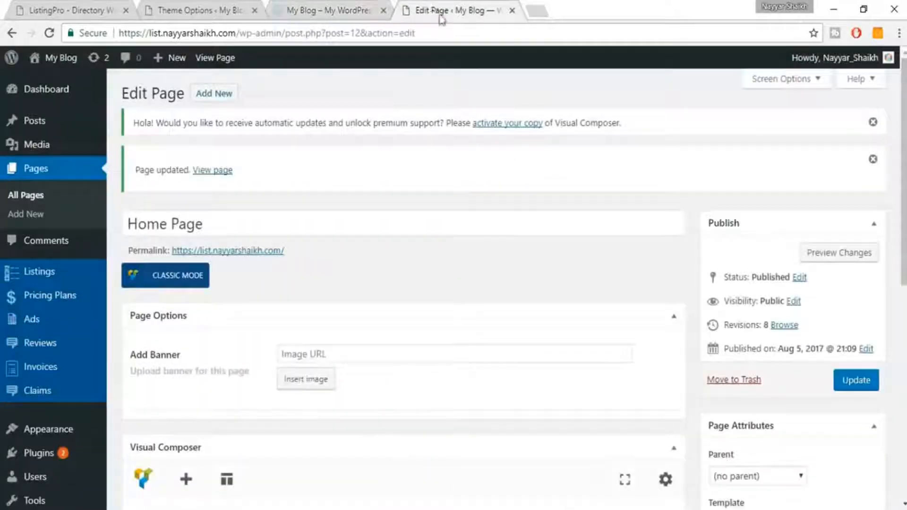
scroll(536, 222, down, 10)
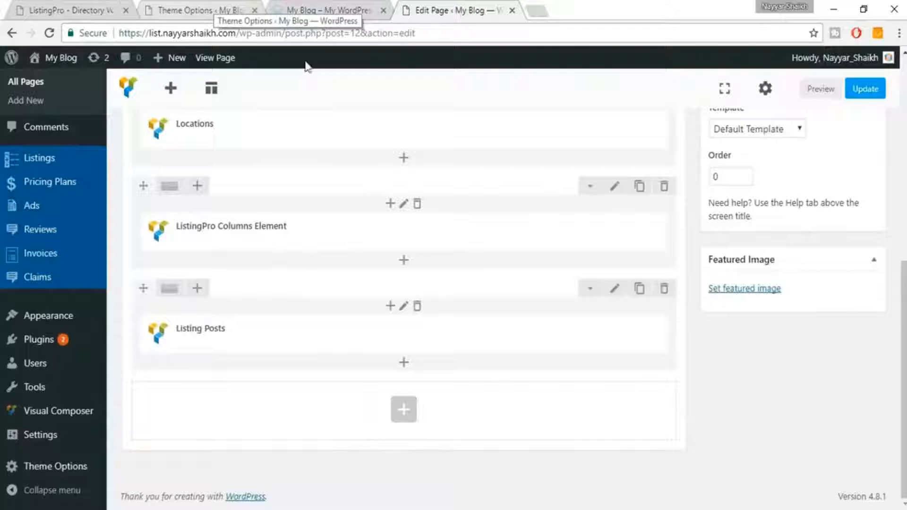
key(ctrl+1)
scroll(554, 191, down, 6)
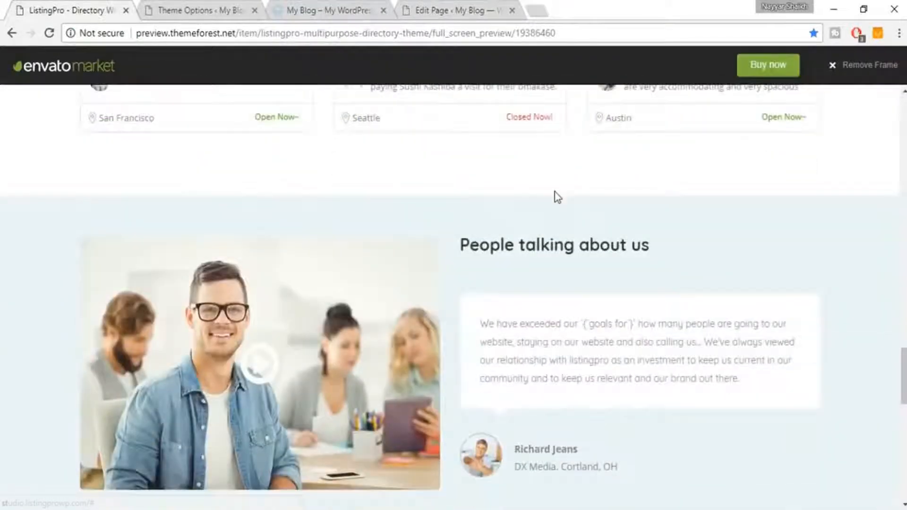
click(479, 14)
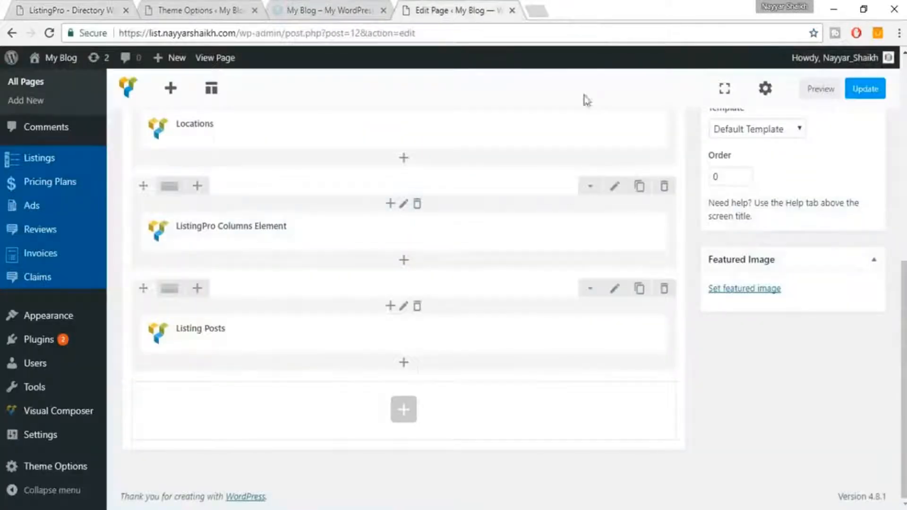
click(401, 411)
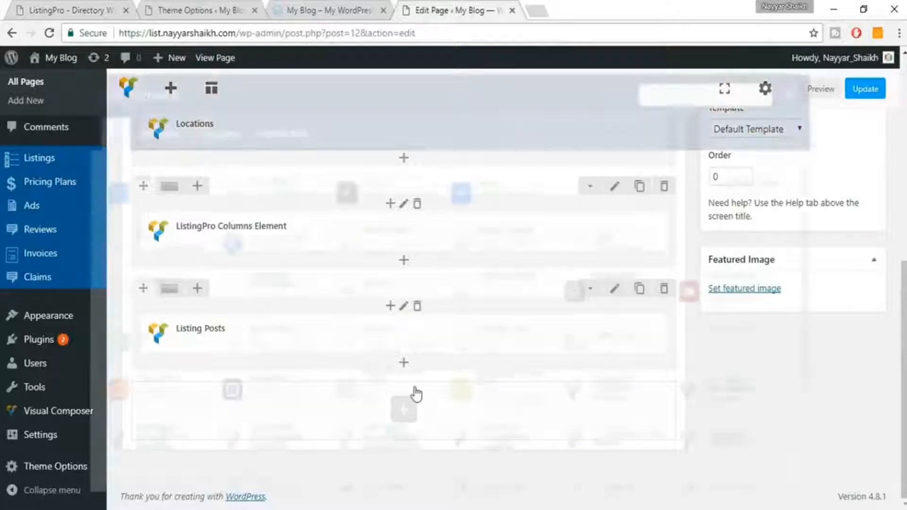
text(test)
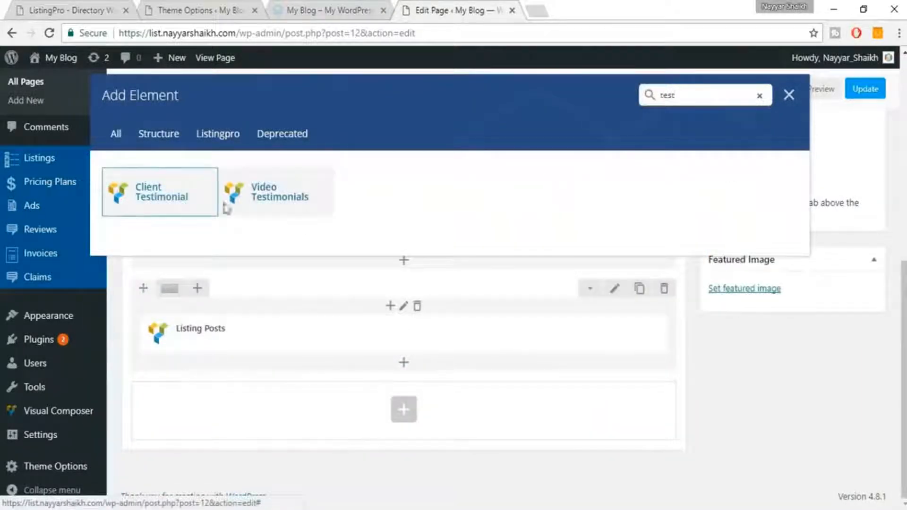
click(278, 203)
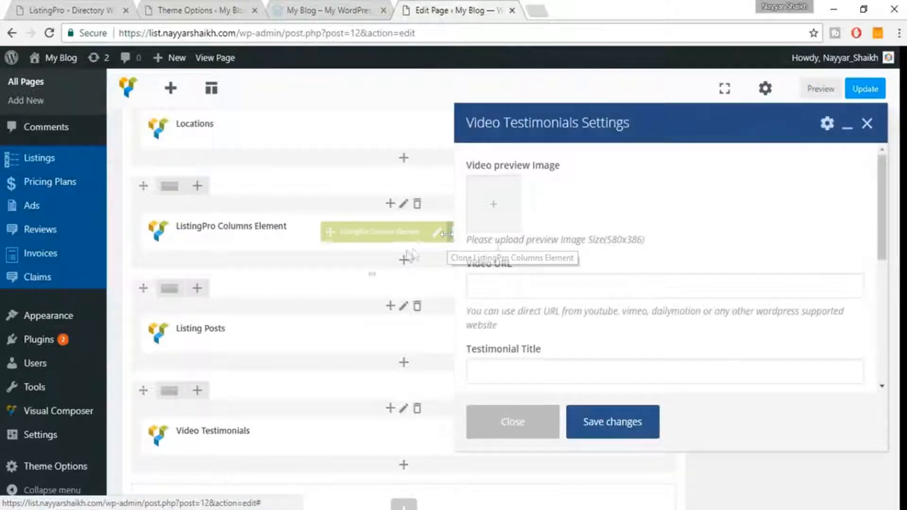
Upload the Video-Thumbnail file and set it as the Video Testimonials element's video preview image.
click(512, 212)
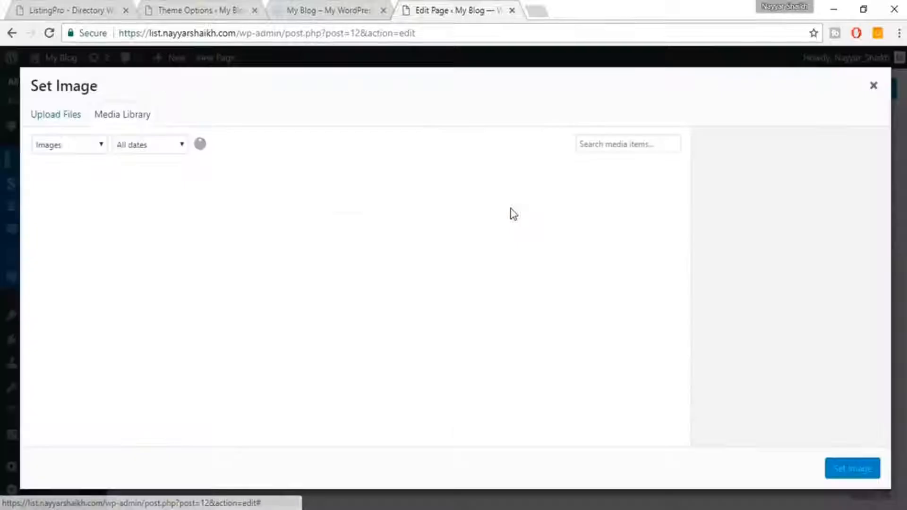
click(68, 115)
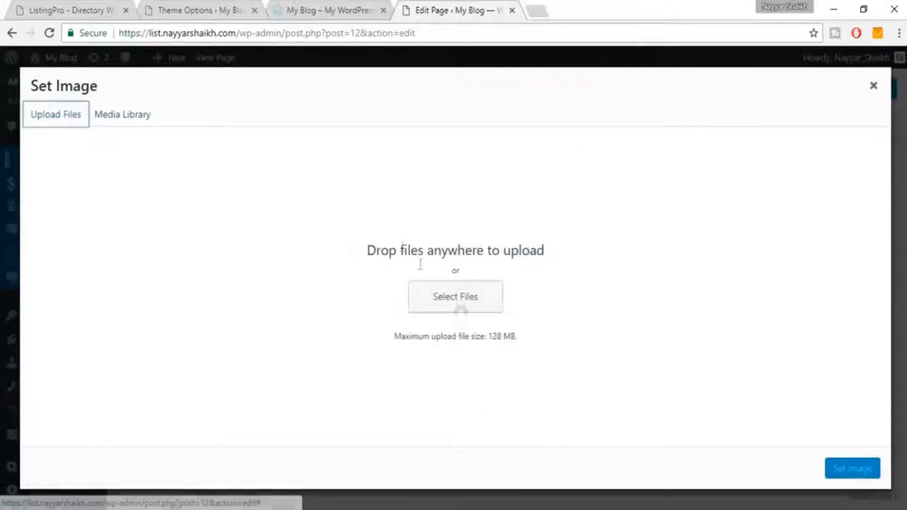
click(451, 298)
click(509, 121)
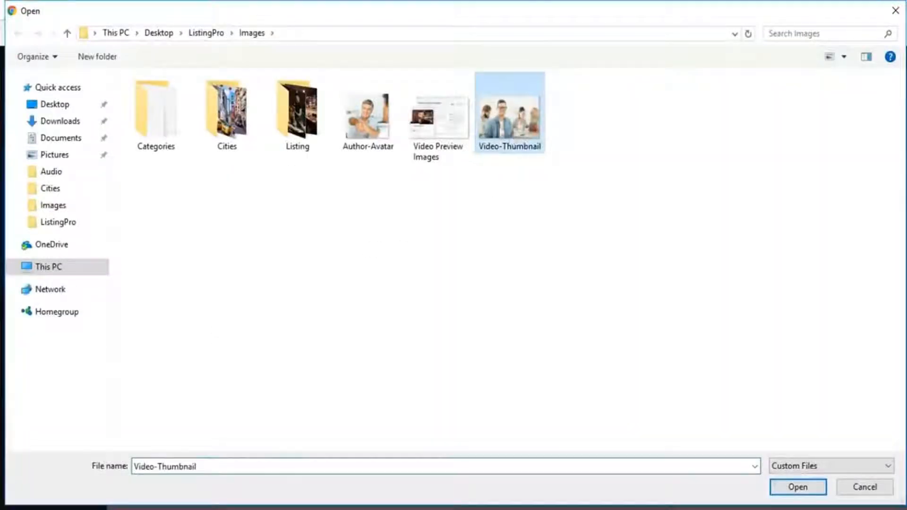
click(787, 487)
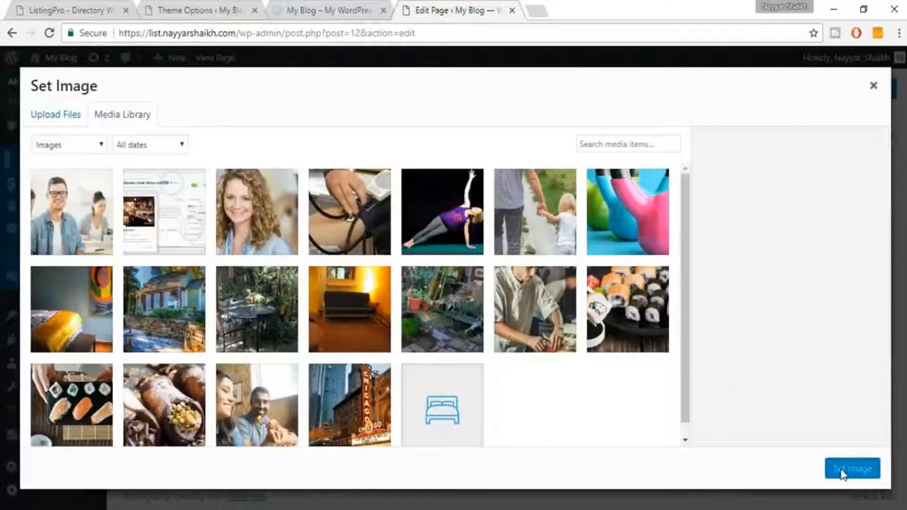
click(840, 470)
Set the video URL to "#" and the testimonial title to the demo's heading, "People talking about us".
click(624, 293)
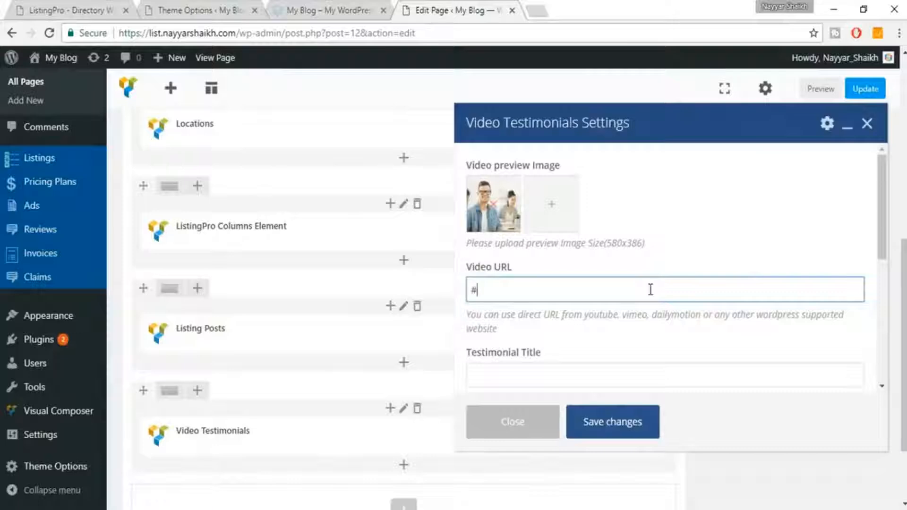
scroll(675, 246, down, 5)
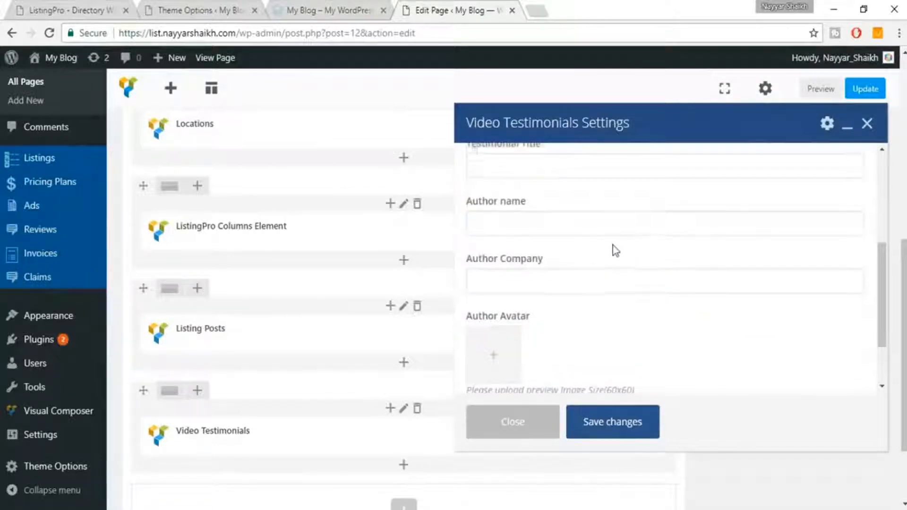
scroll(614, 246, up, 2)
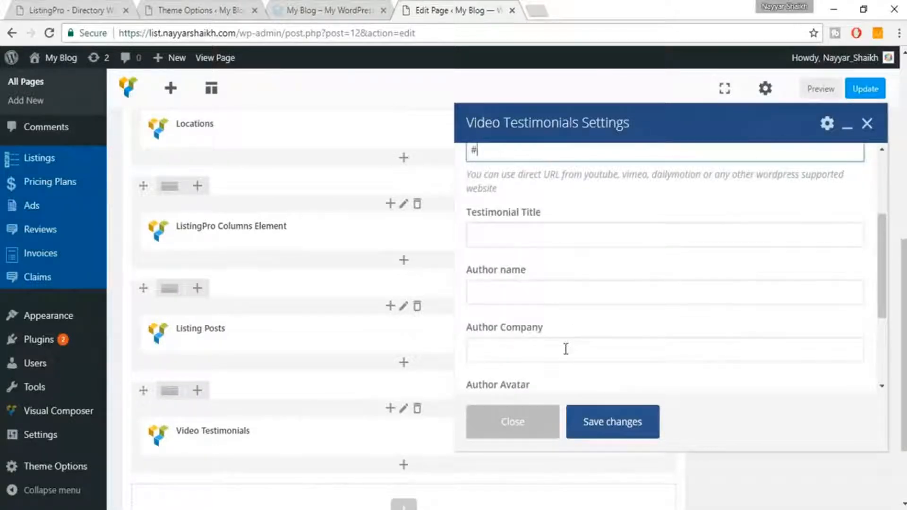
click(94, 10)
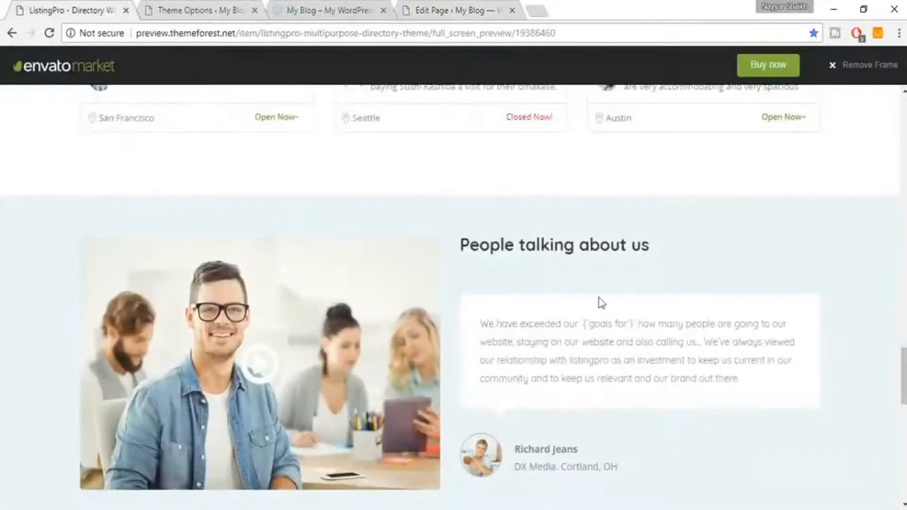
double_click(548, 245)
click(548, 245)
key(ctrl+c)
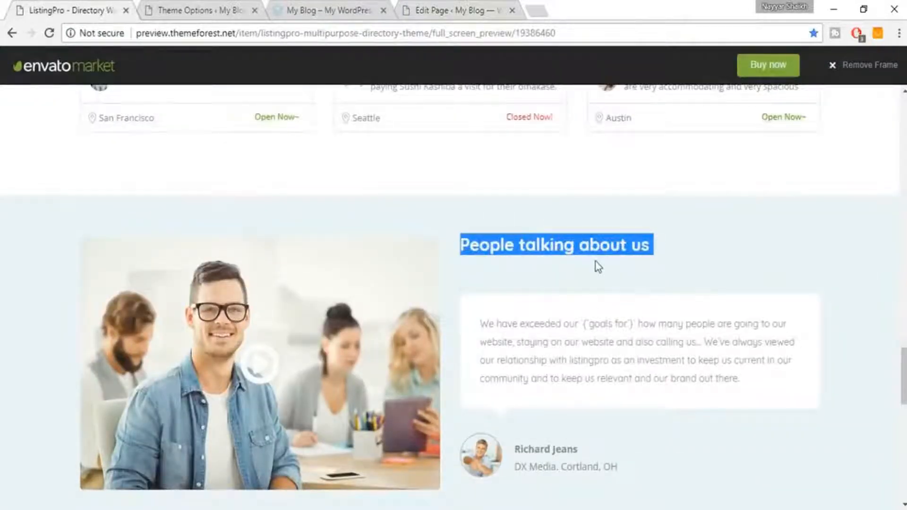
click(467, 8)
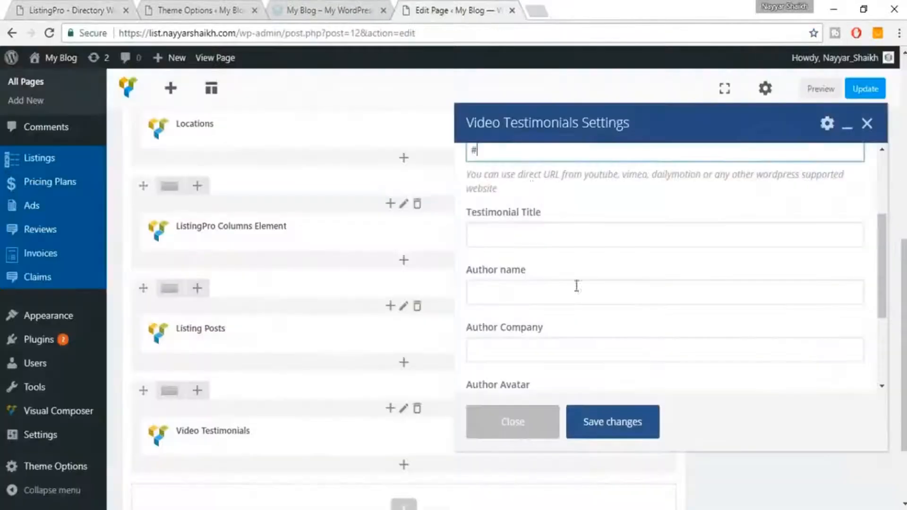
click(551, 229)
key(ctrl+v)
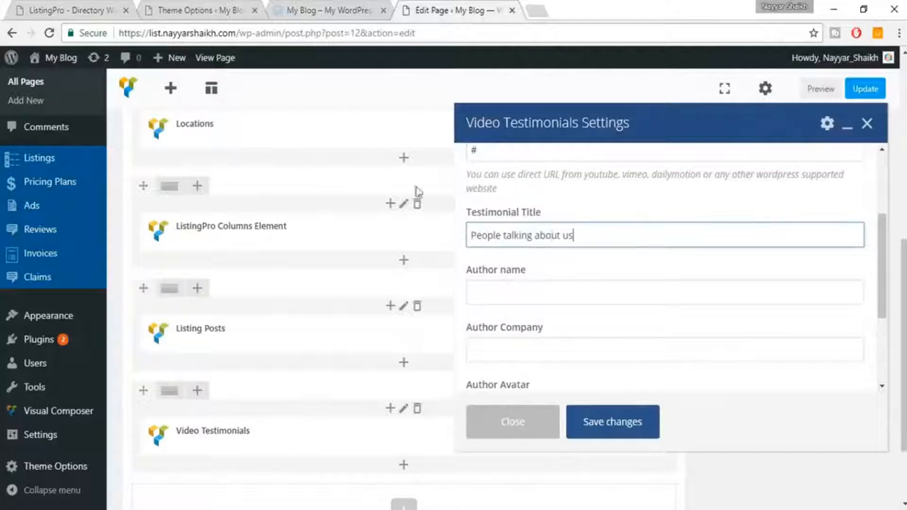
Copy the testimonial author's name from the demo into the Video Testimonials element's author name.
click(103, 6)
scroll(579, 416, down, 1)
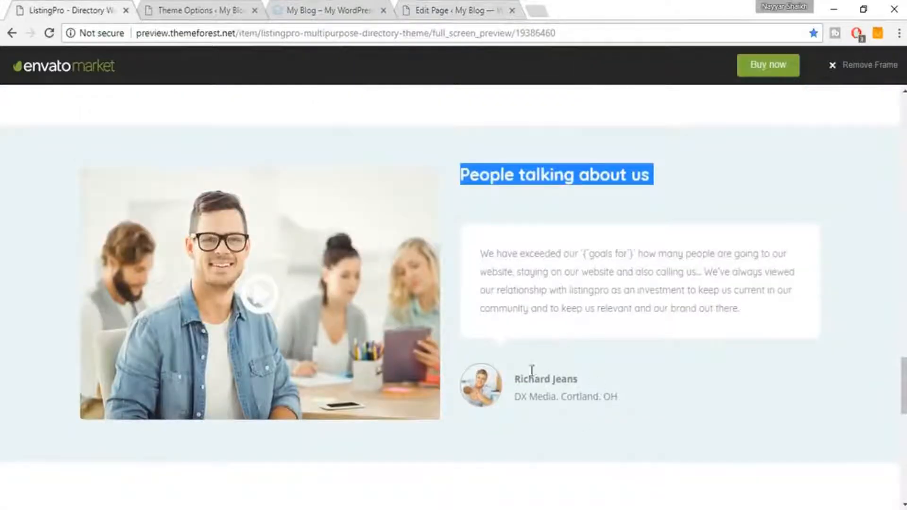
triple_click(517, 369)
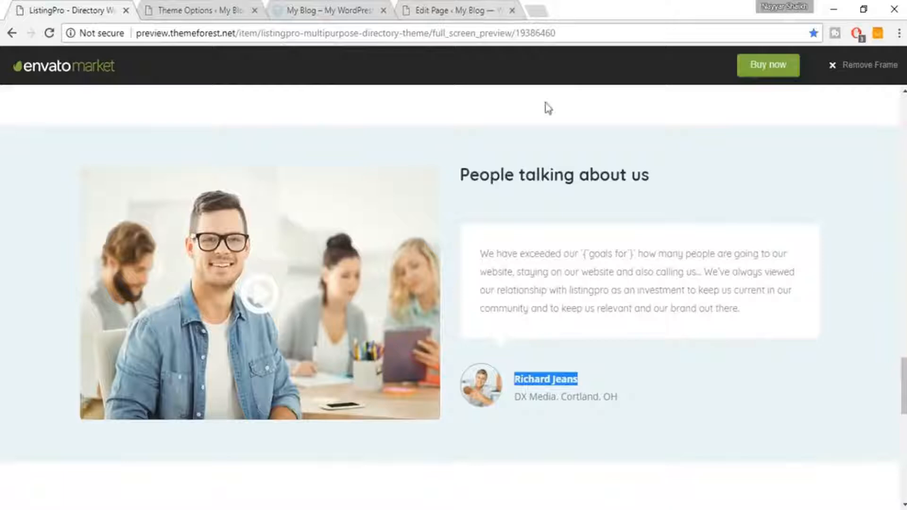
key(ctrl+c)
click(454, 9)
click(594, 293)
key(ctrl+v)
Copy the author's company line "DX Media. Cortland, OH" from the demo into the Video Testimonials element's author company.
click(85, 10)
drag(619, 398, 514, 378)
click(618, 435)
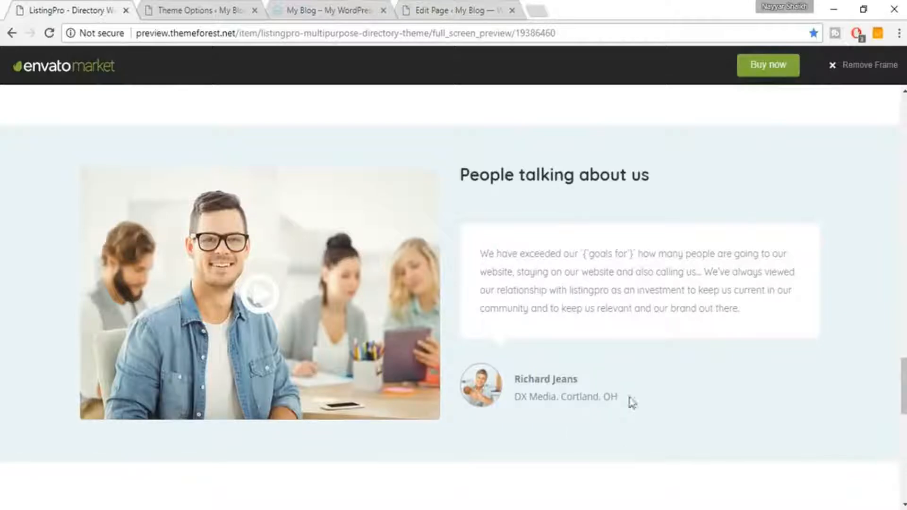
drag(629, 398, 520, 403)
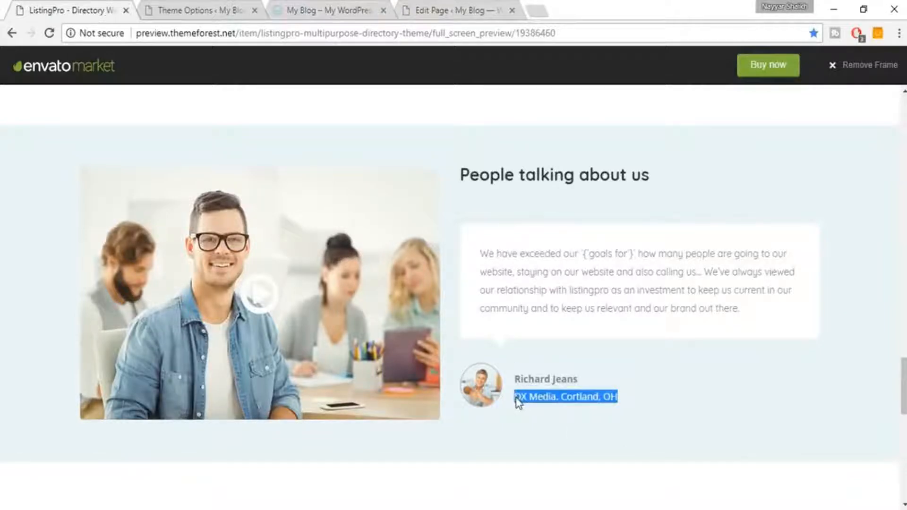
click(473, 9)
click(572, 351)
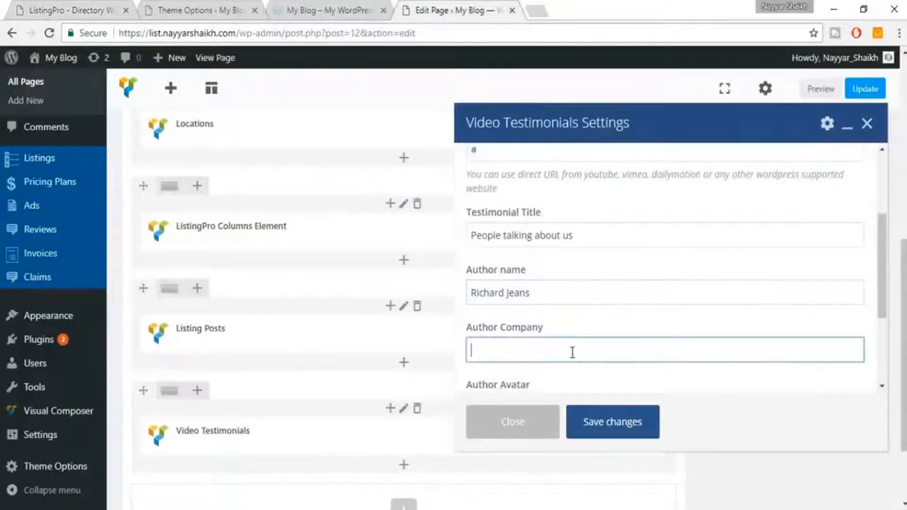
key(ctrl+v)
Upload the Author-Avatar file and set it as the Video Testimonials element's author avatar.
scroll(647, 358, down, 3)
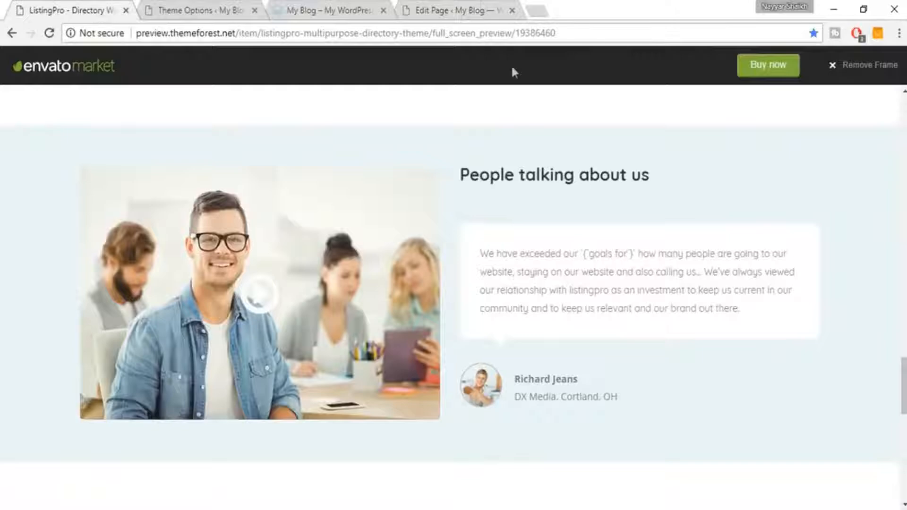
click(478, 8)
click(500, 285)
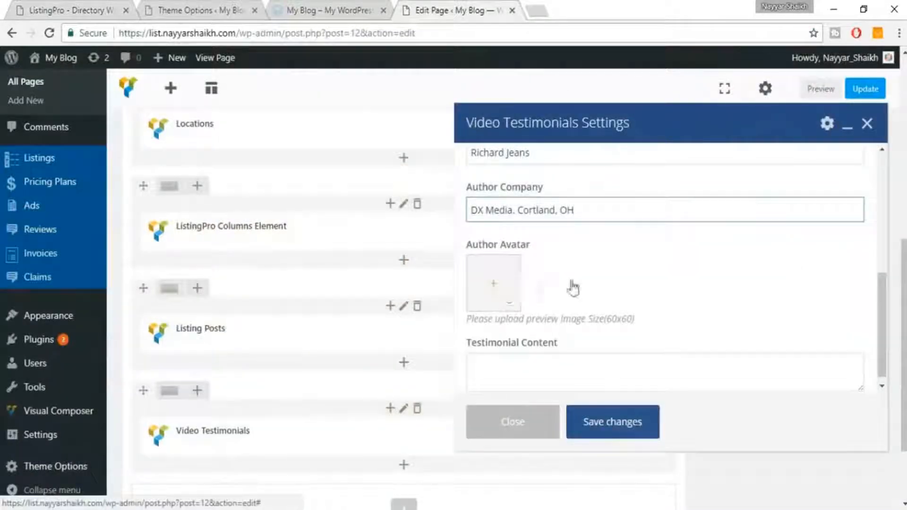
click(56, 115)
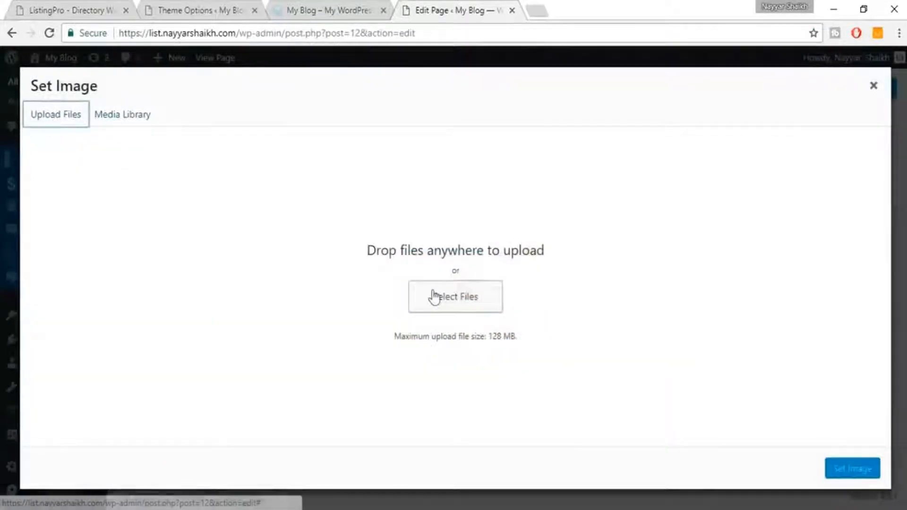
click(435, 296)
click(376, 140)
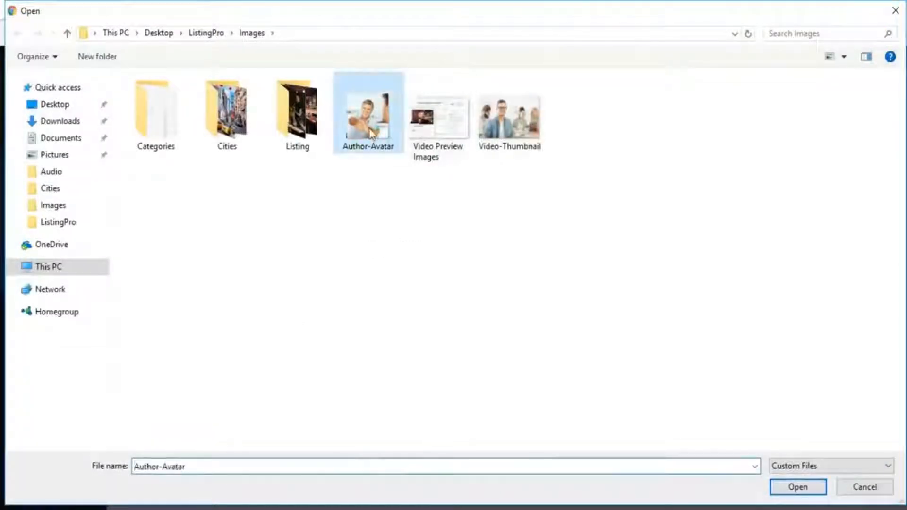
click(788, 494)
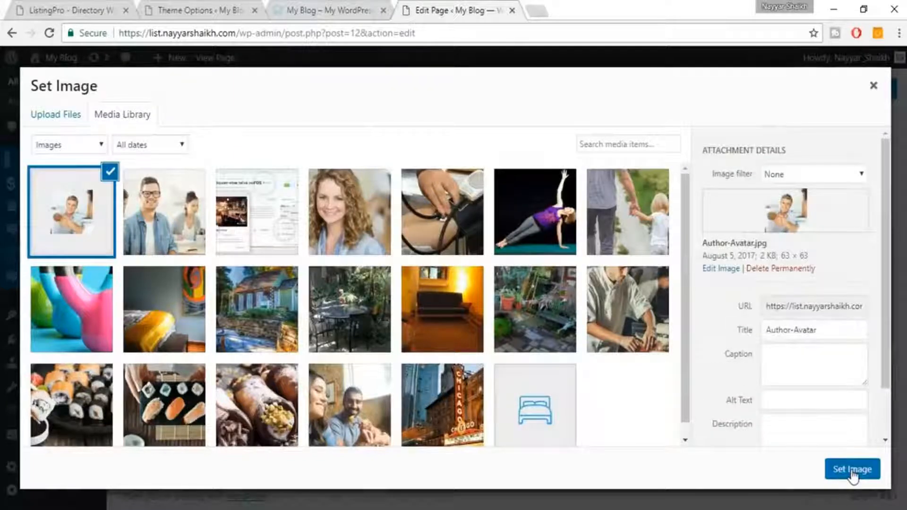
click(852, 469)
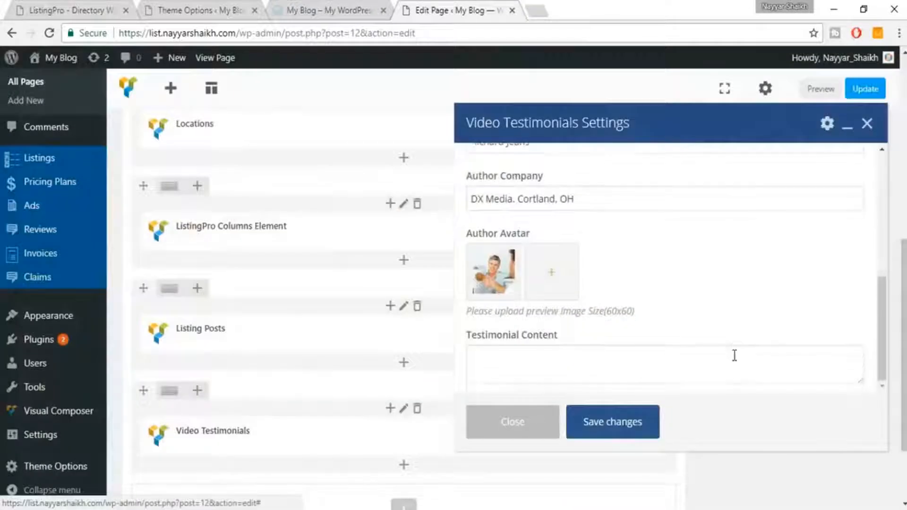
Copy the demo's testimonial paragraph into the element's testimonial content and save the Video Testimonials settings.
click(610, 365)
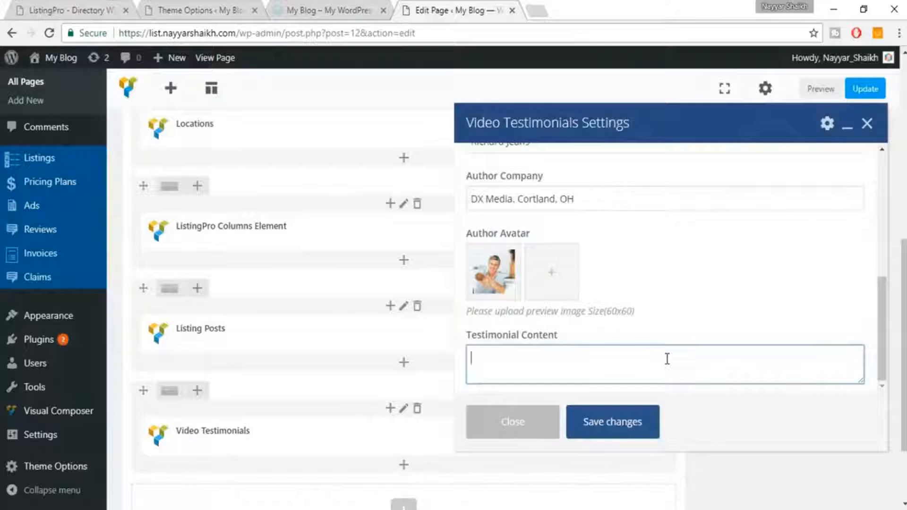
click(43, 6)
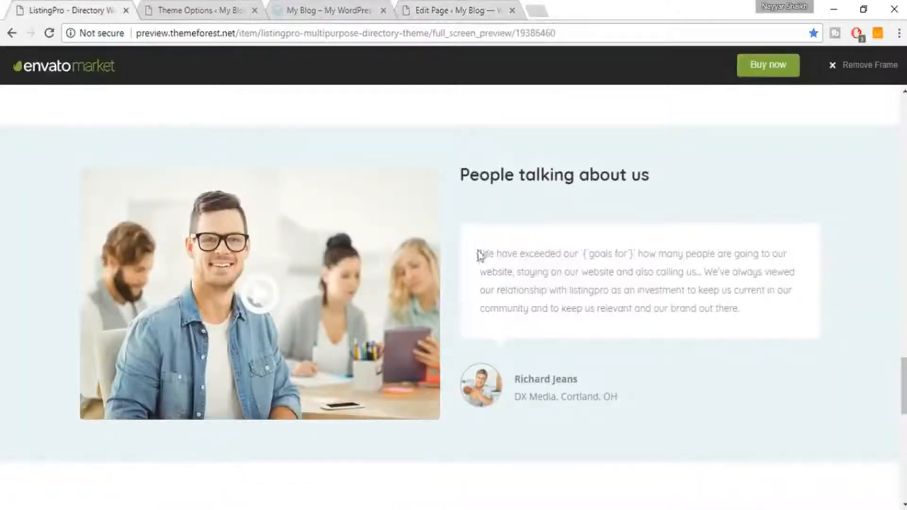
drag(480, 255, 772, 311)
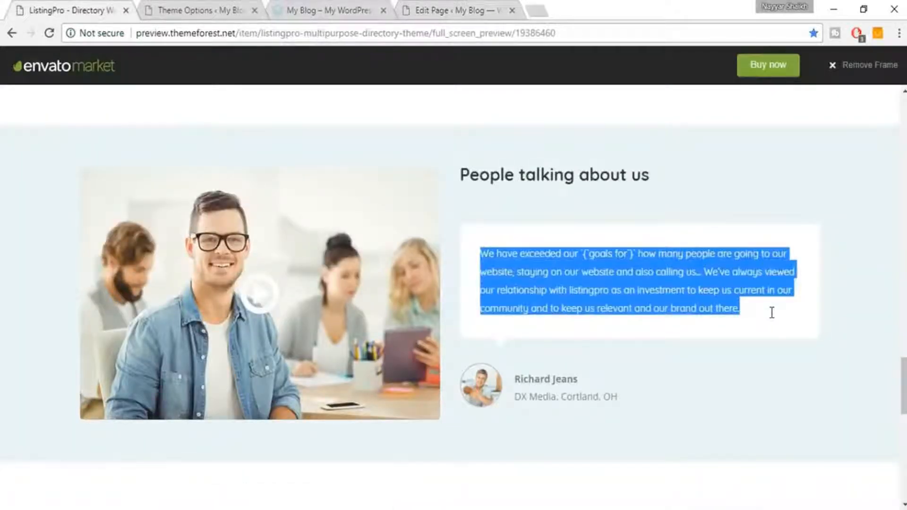
key(ctrl+c)
click(471, 7)
key(ctrl+v)
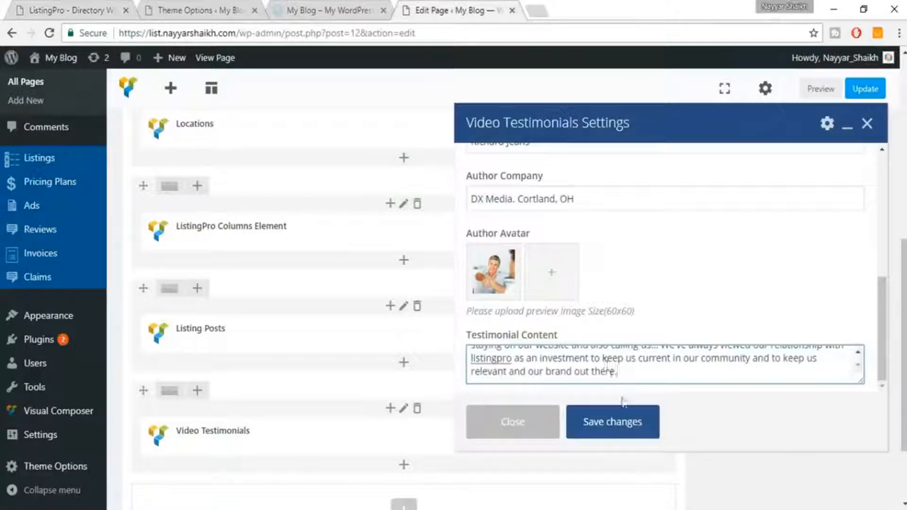
click(624, 422)
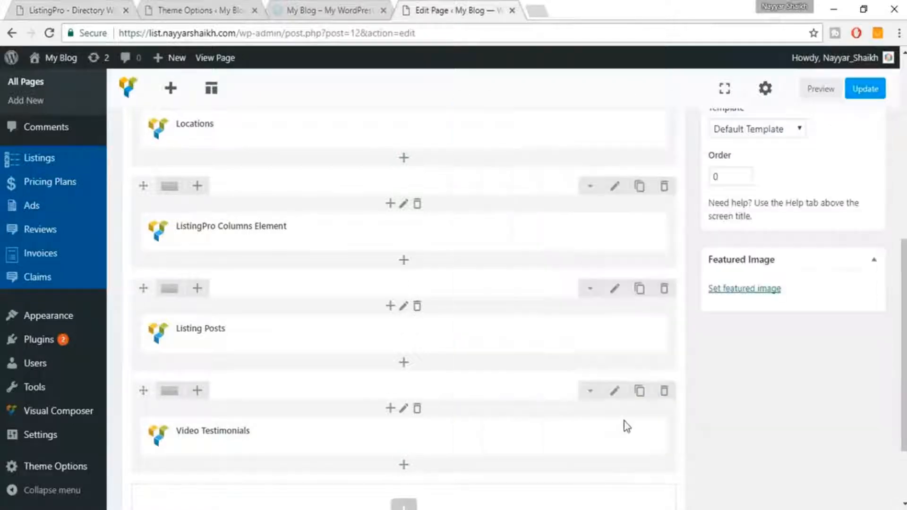
Review the demo's testimonials section and update the edited homepage to publish the Video Testimonials element.
click(61, 9)
scroll(614, 335, up, 3)
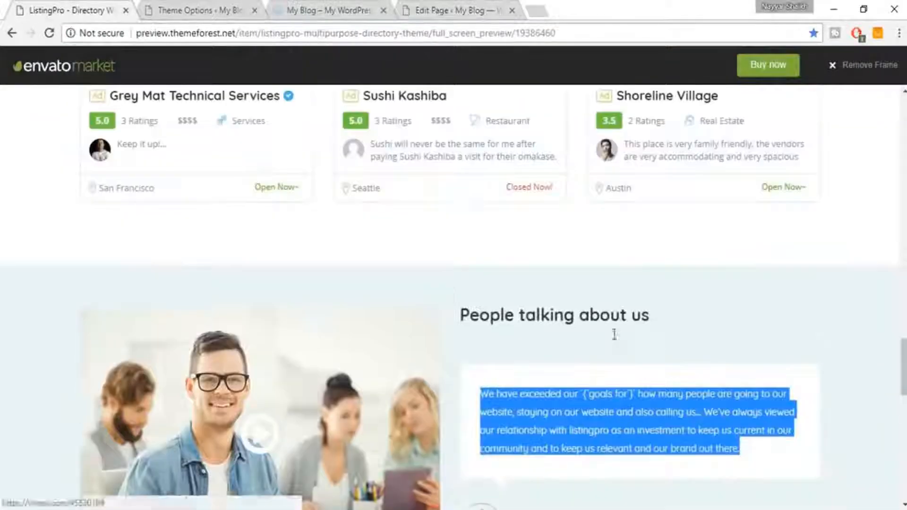
scroll(616, 347, down, 3)
click(189, 9)
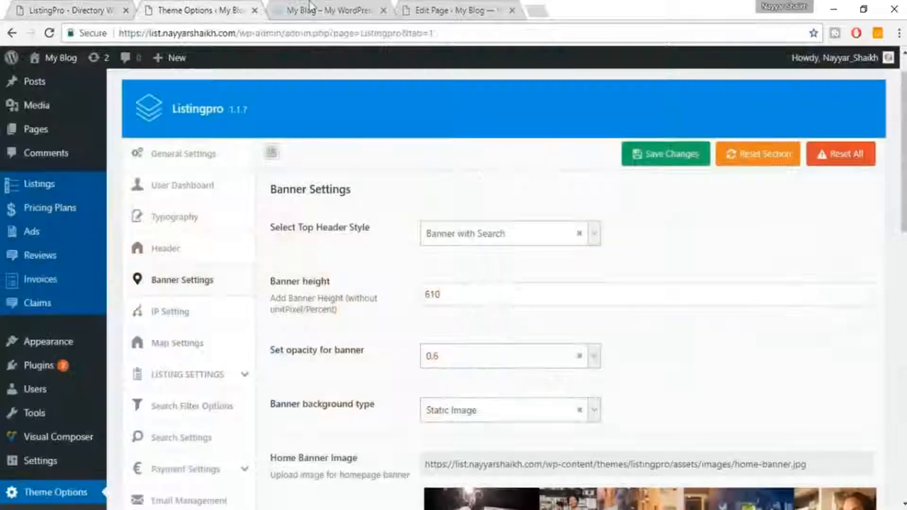
click(451, 10)
click(869, 89)
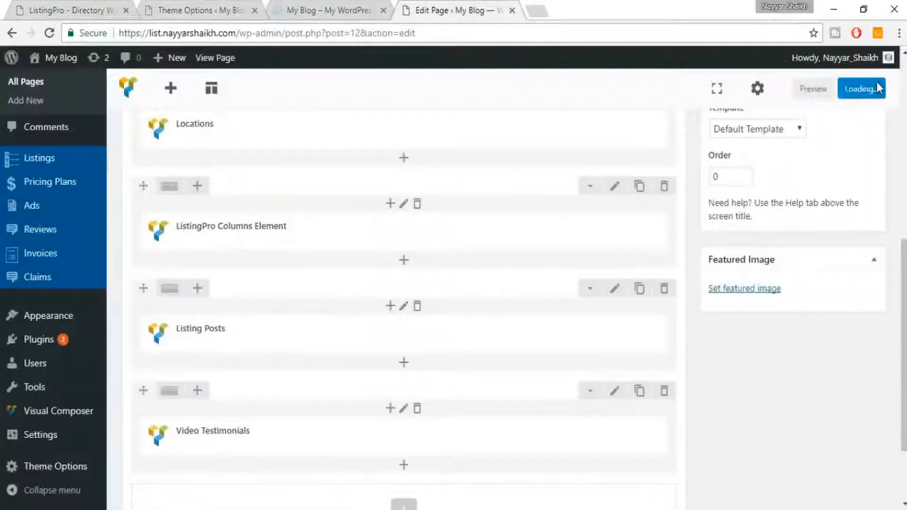
Reload the live homepage and compare its sections down to People talking about us with the demo.
click(373, 8)
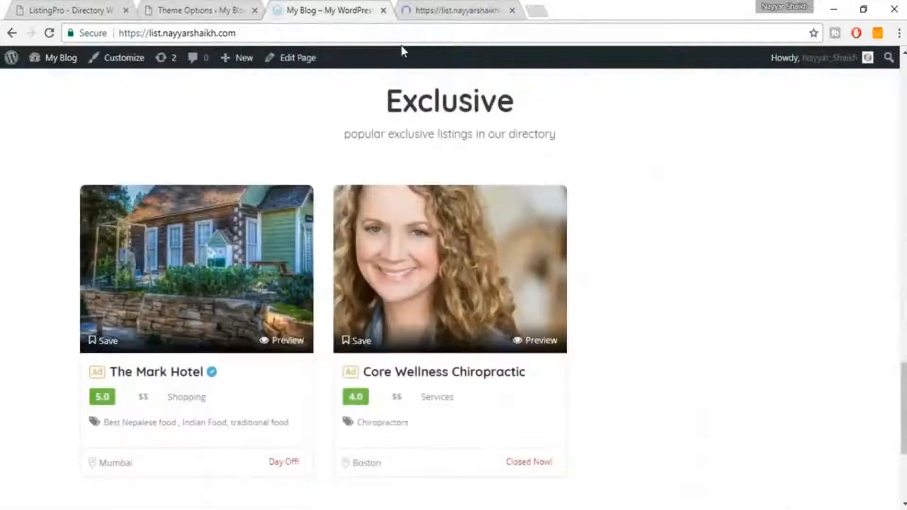
click(403, 34)
key(Return)
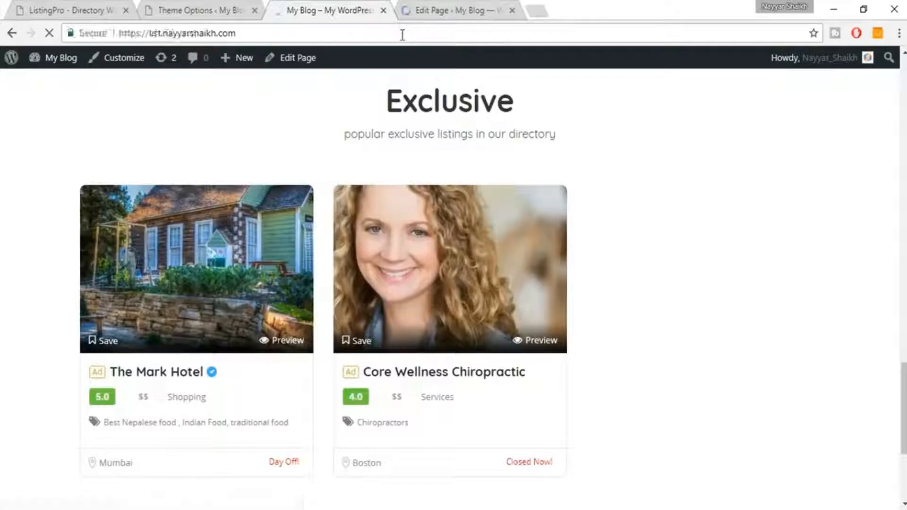
scroll(326, 289, down, 5)
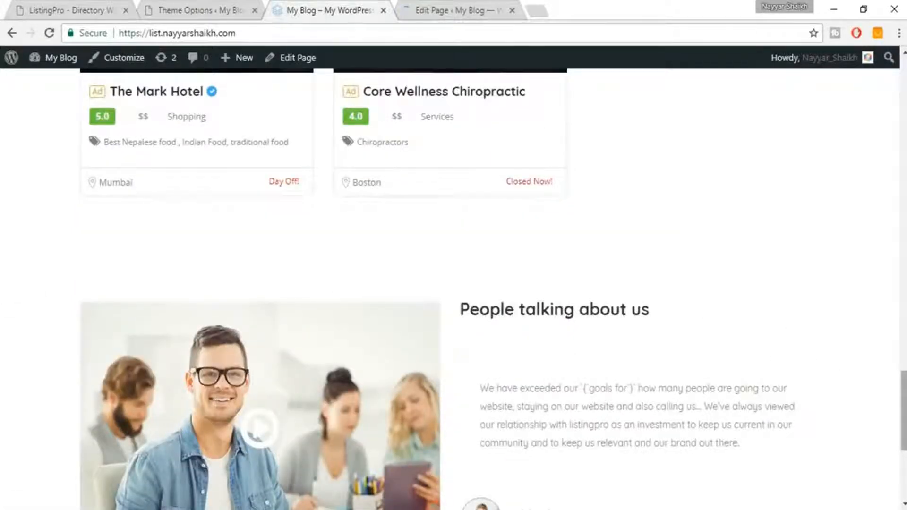
drag(904, 385, 904, 161)
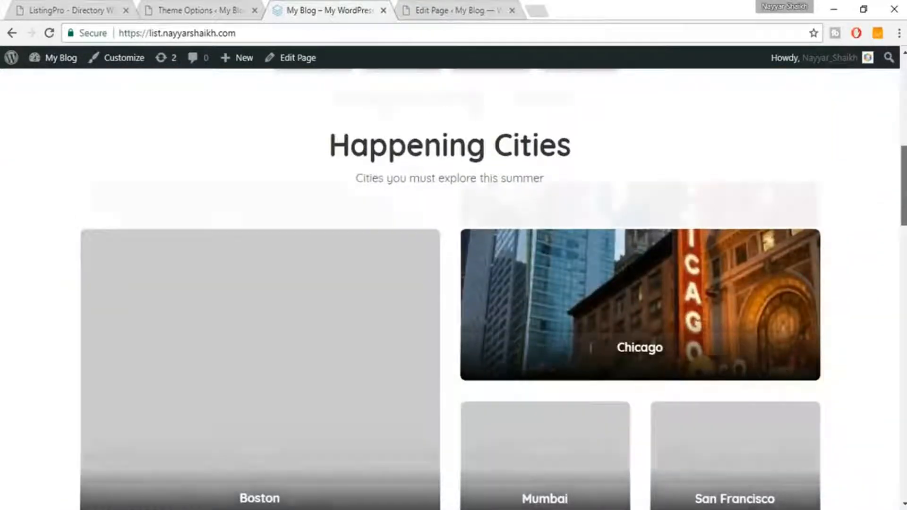
scroll(454, 288, down, 8)
scroll(902, 407, down, 18)
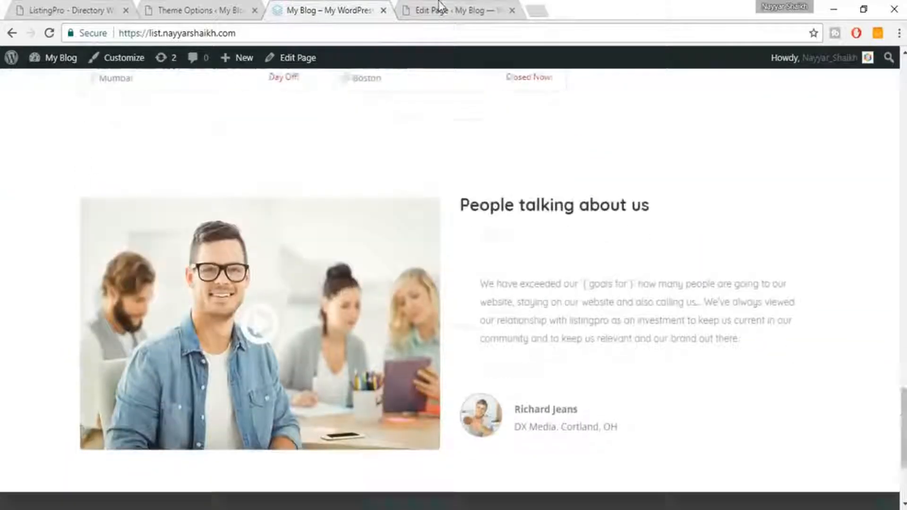
Set the background color of the row holding Video Testimonials to #eff3f6 and save the row settings.
click(434, 10)
scroll(653, 366, down, 6)
scroll(652, 366, down, 4)
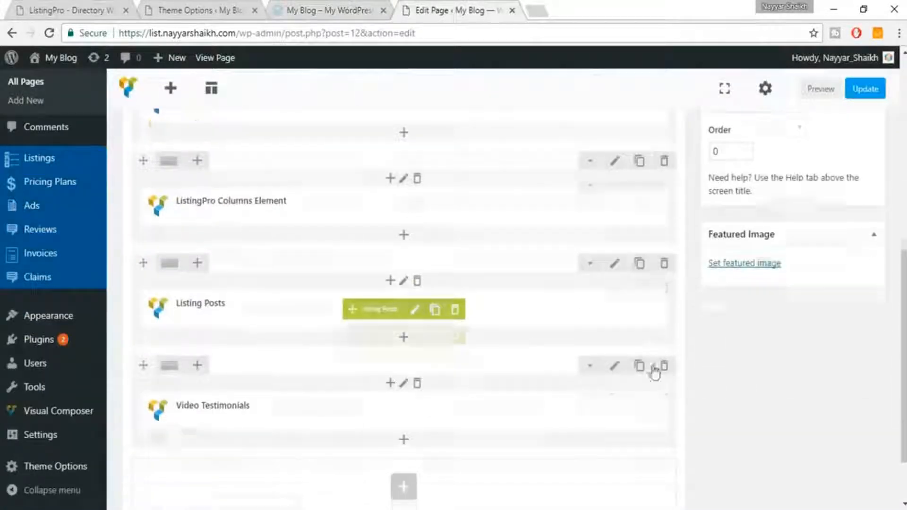
click(615, 367)
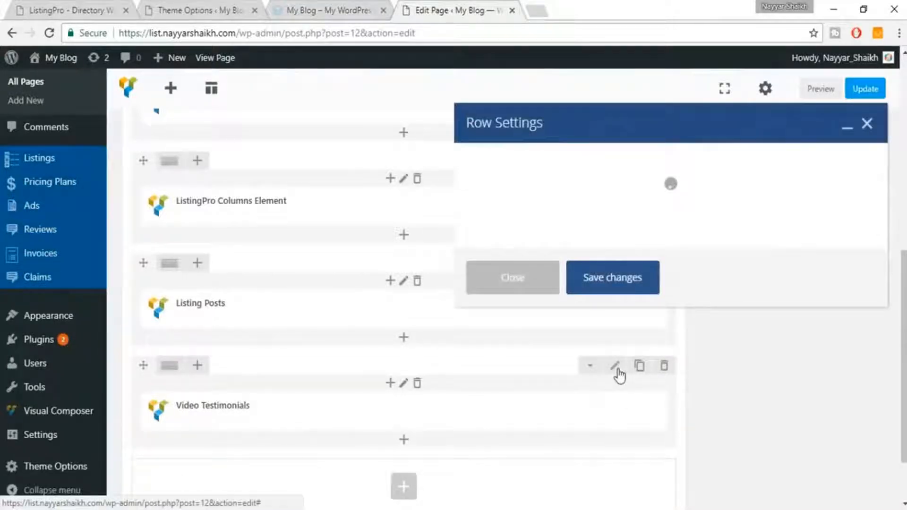
scroll(581, 289, down, 4)
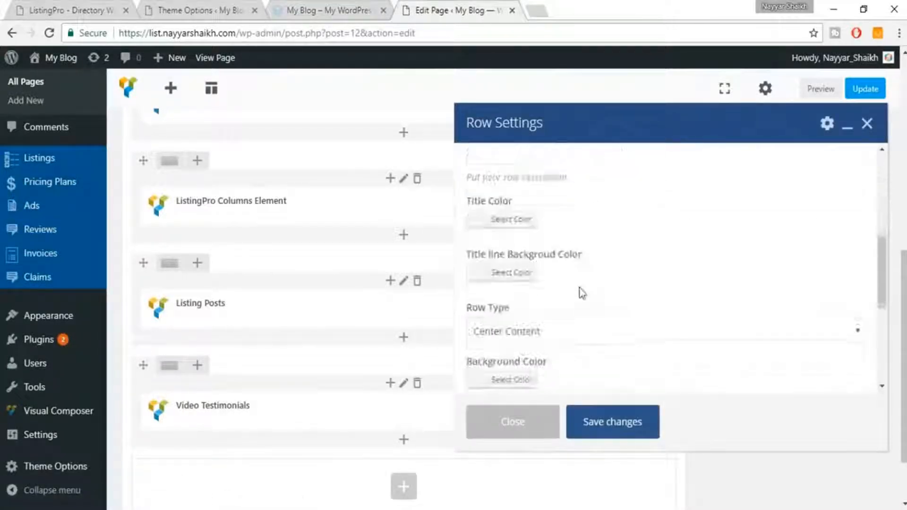
scroll(580, 290, down, 4)
scroll(614, 255, up, 2)
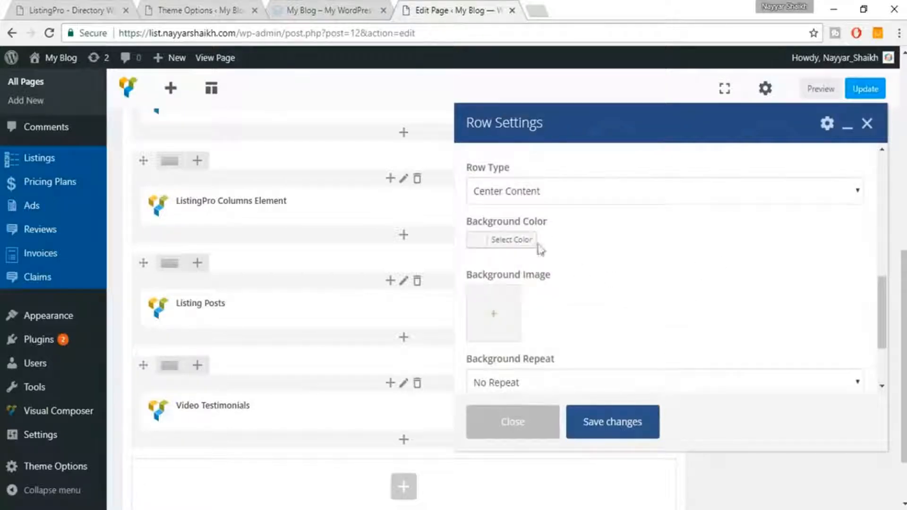
click(536, 243)
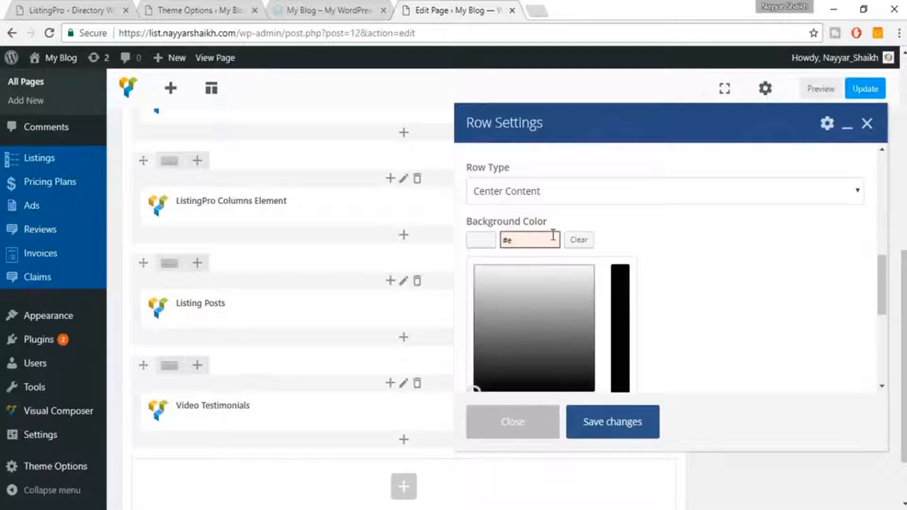
text(#eff)
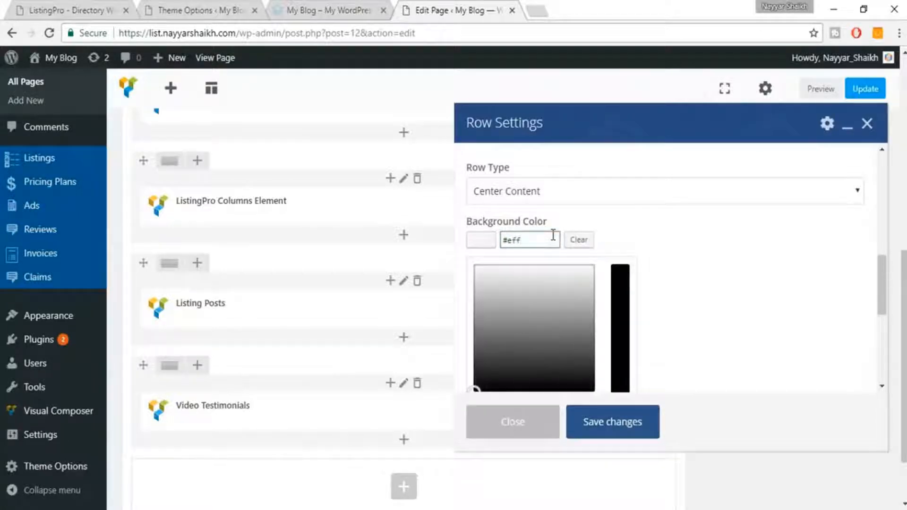
text(3f6)
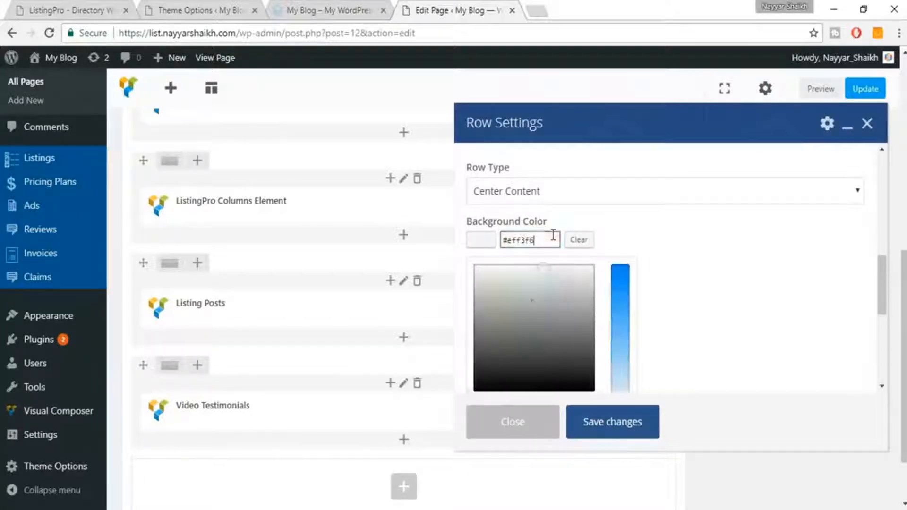
click(608, 429)
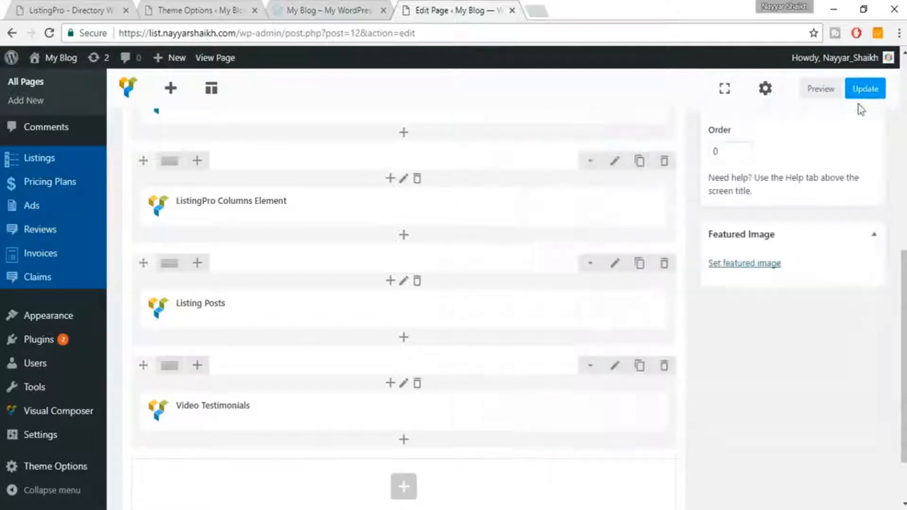
Update the page with the new row background and reload the live homepage.
click(878, 93)
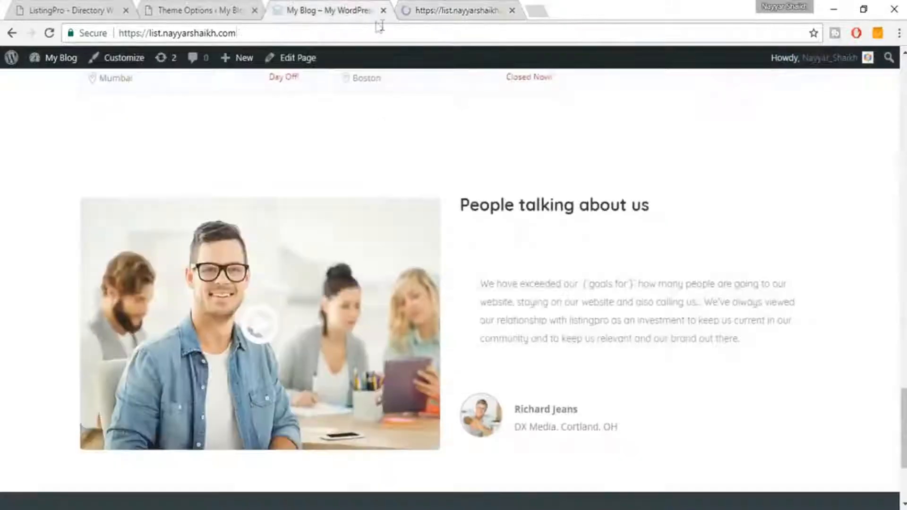
click(382, 27)
key(Return)
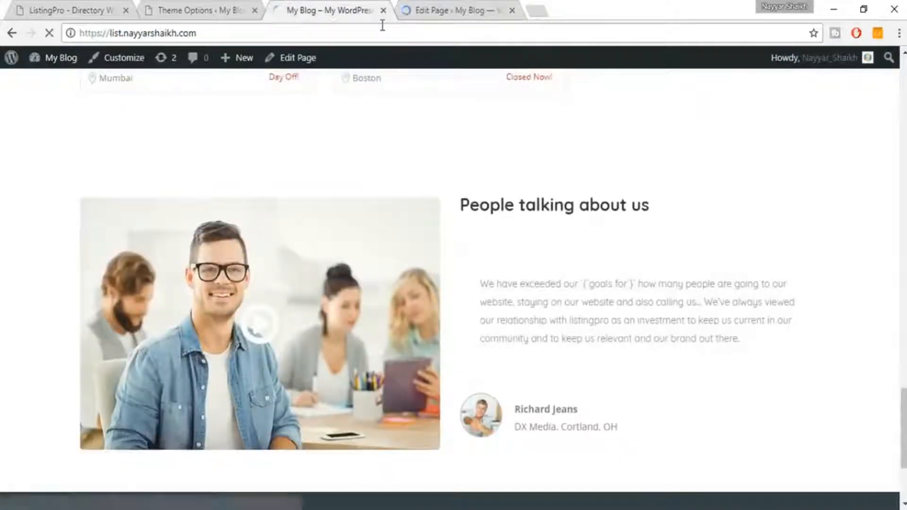
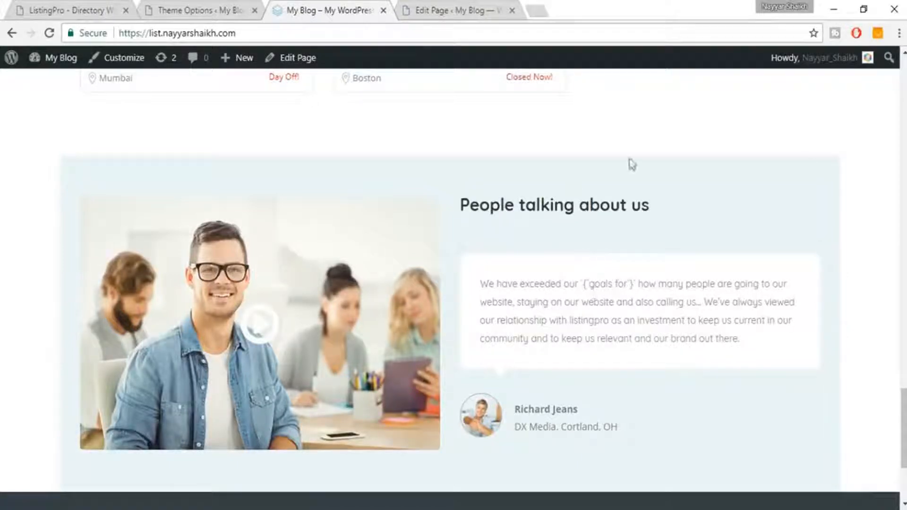
Set the row type of the Video Testimonials row to Full Width - Center Content and save the row settings.
click(405, 7)
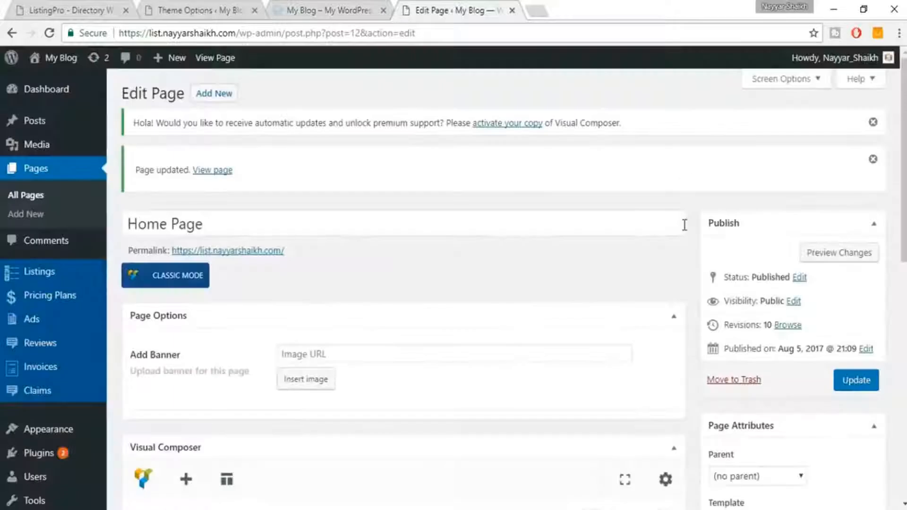
scroll(684, 225, down, 9)
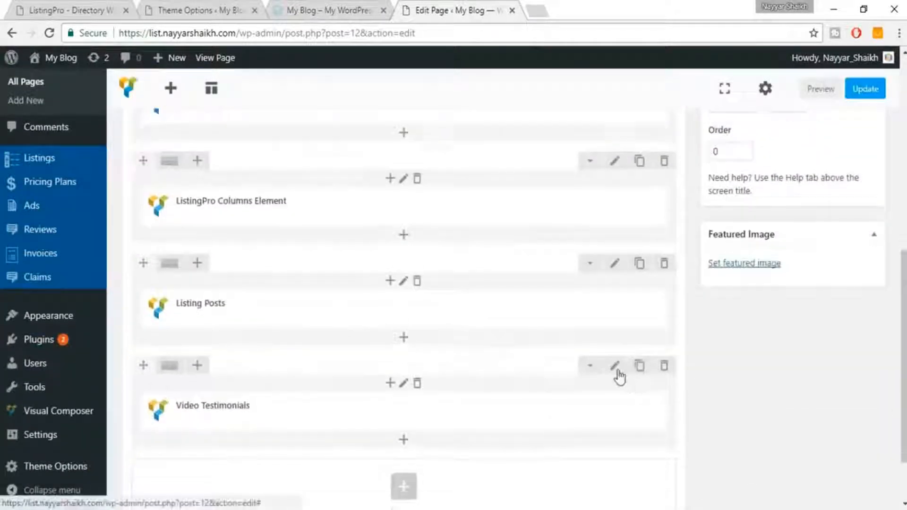
click(617, 371)
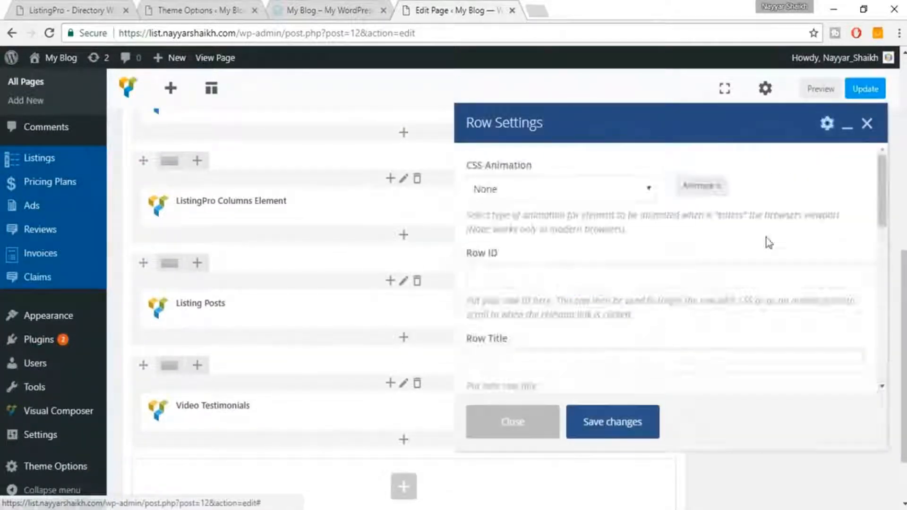
scroll(766, 242, down, 5)
click(652, 265)
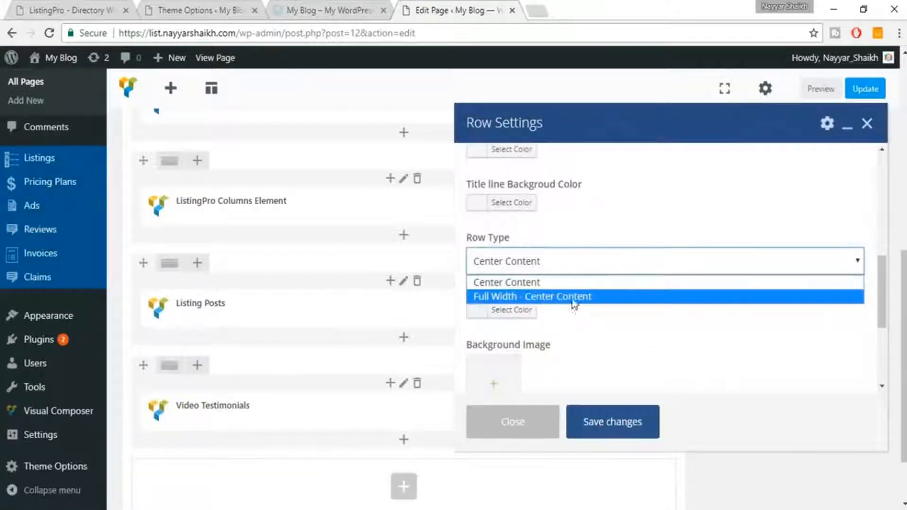
click(574, 297)
click(647, 430)
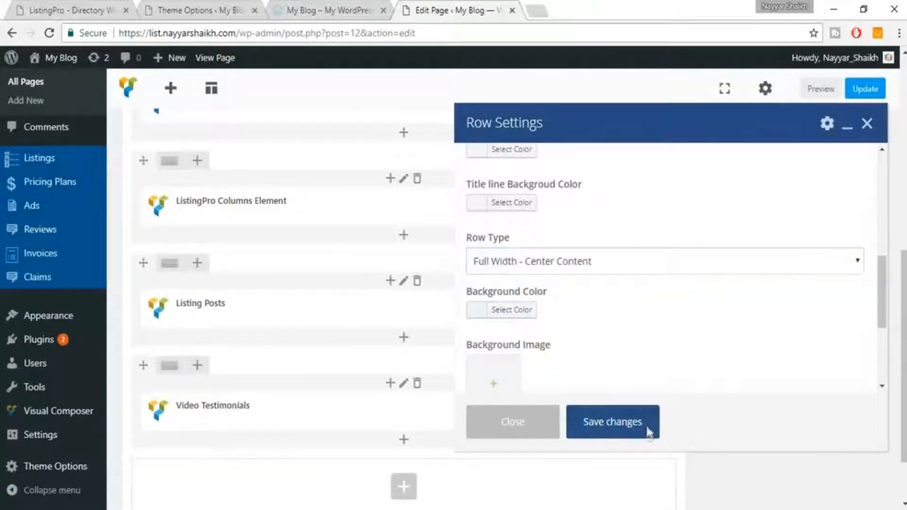
Update the page with the new row type, reload the live homepage and review its sections up to the banner.
click(865, 89)
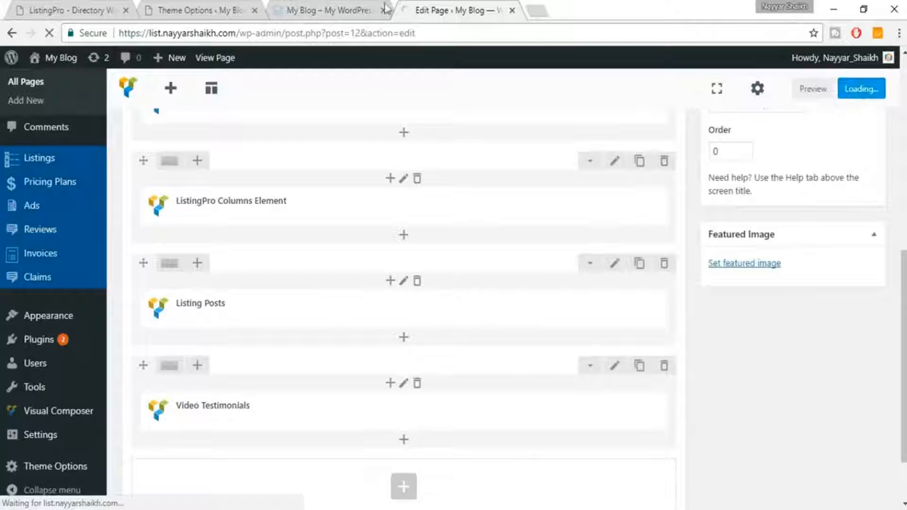
click(359, 10)
key(F5)
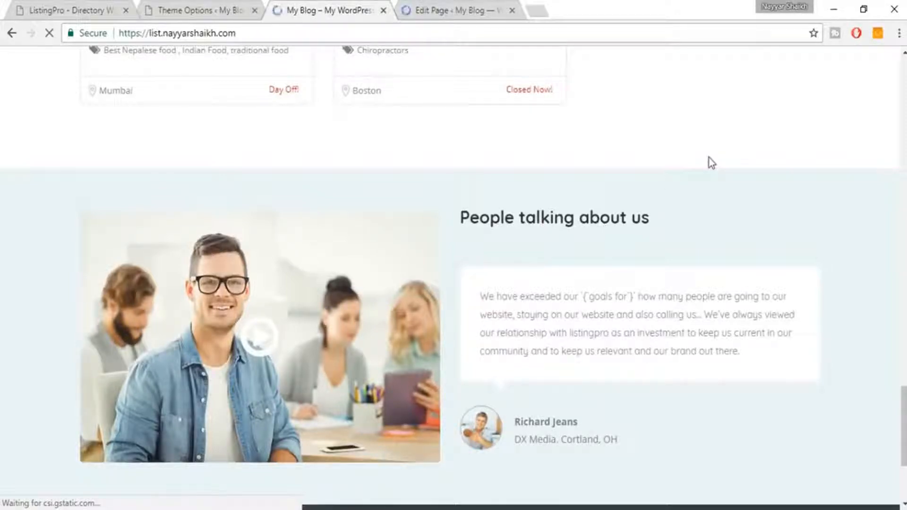
scroll(888, 167, up, 15)
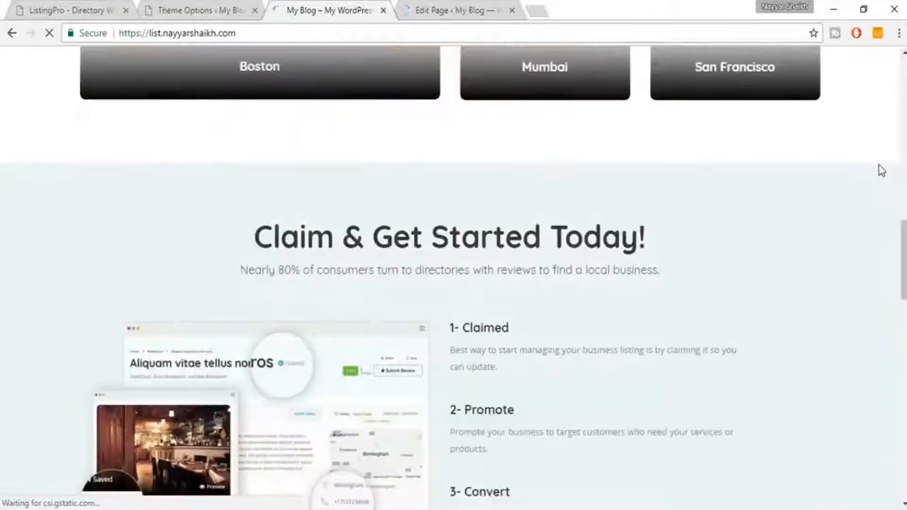
scroll(880, 172, up, 10)
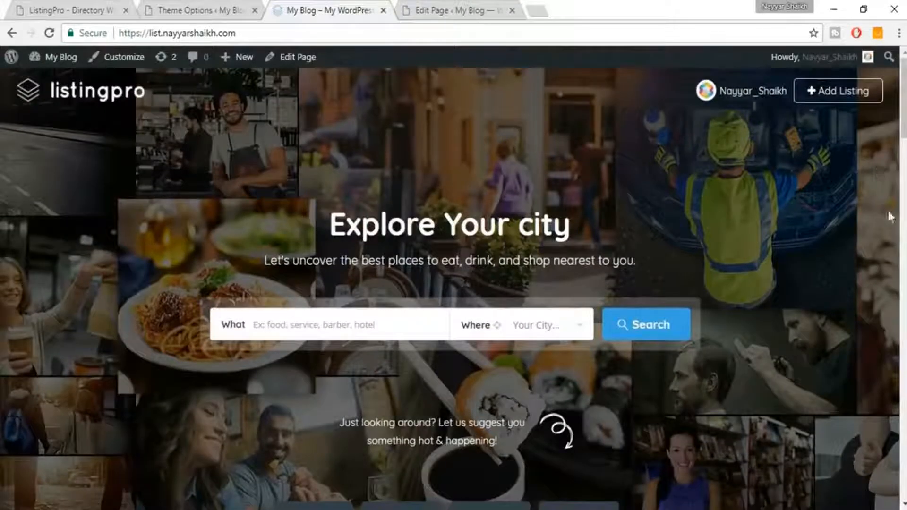
scroll(888, 216, down, 5)
scroll(887, 208, up, 4)
Check the account menu in the live homepage's header and compare the site with the demo.
mouse_move(754, 98)
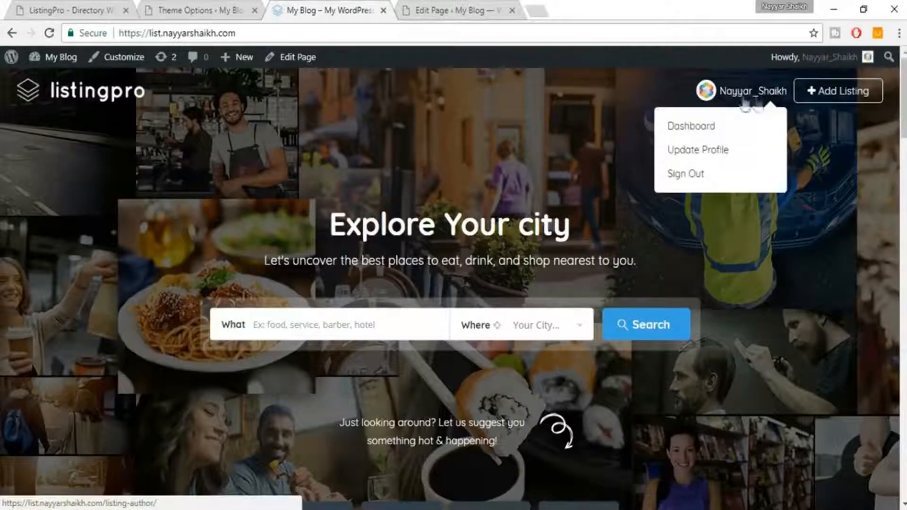
click(32, 10)
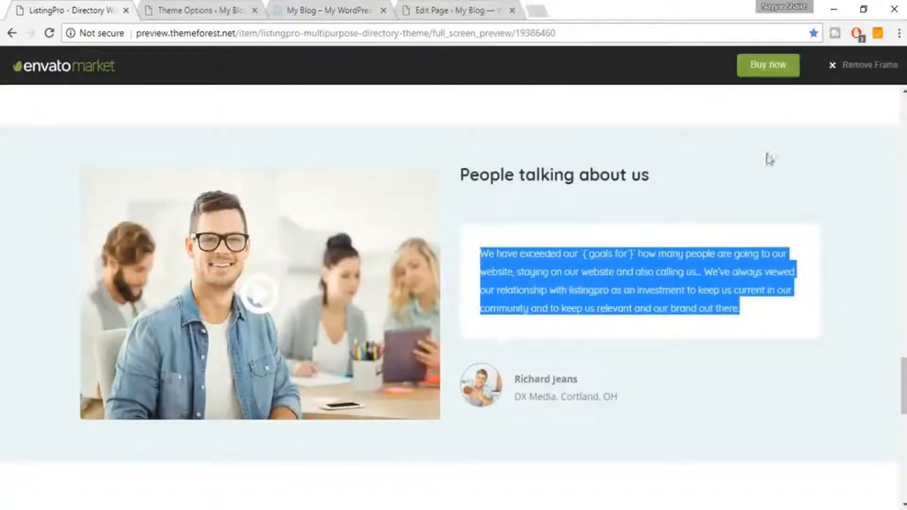
click(352, 8)
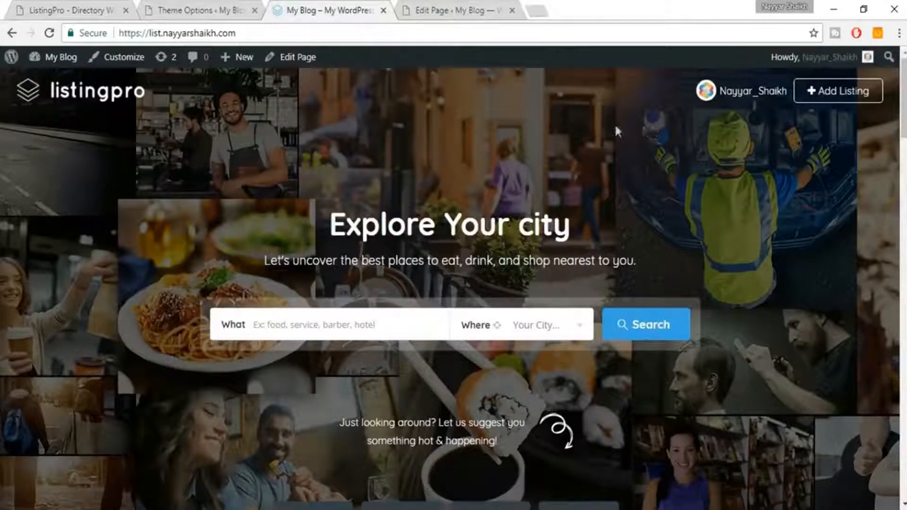
Try the available header layouts in the theme's Header options, reselect the third layout and review the remaining header settings.
click(224, 10)
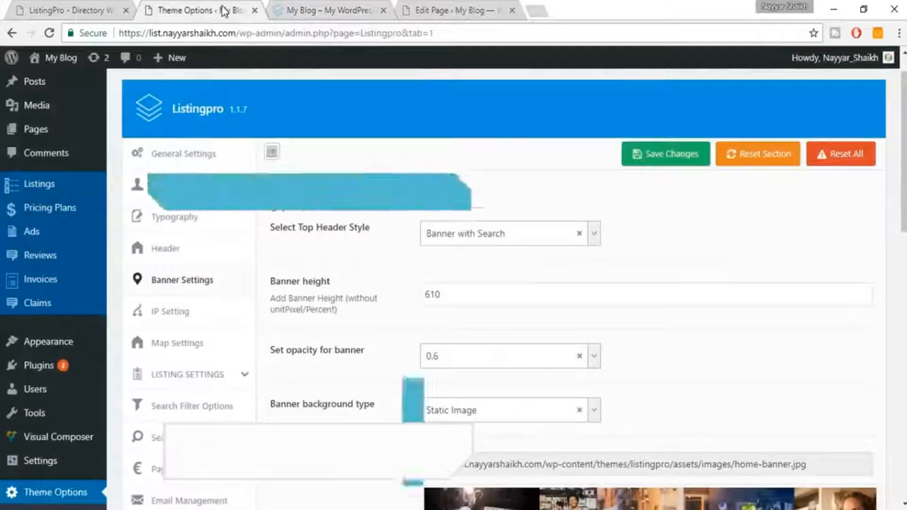
scroll(371, 204, down, 2)
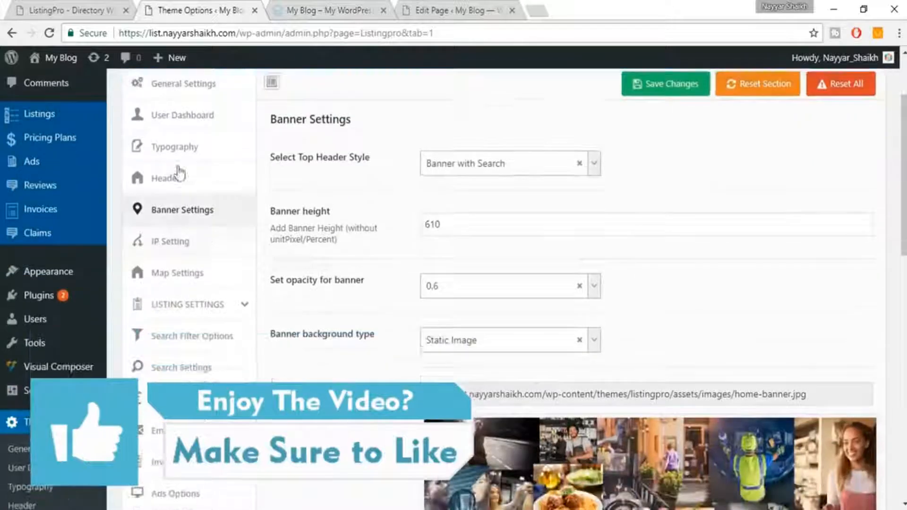
click(179, 176)
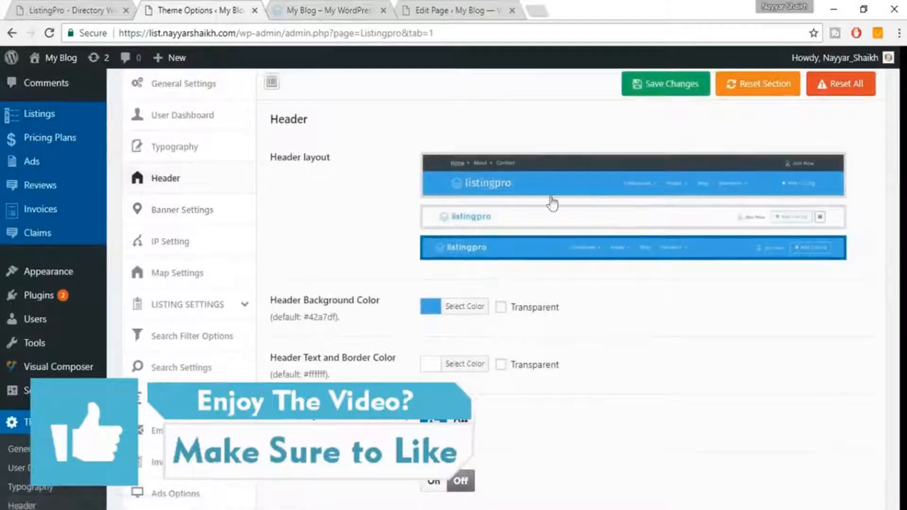
click(577, 260)
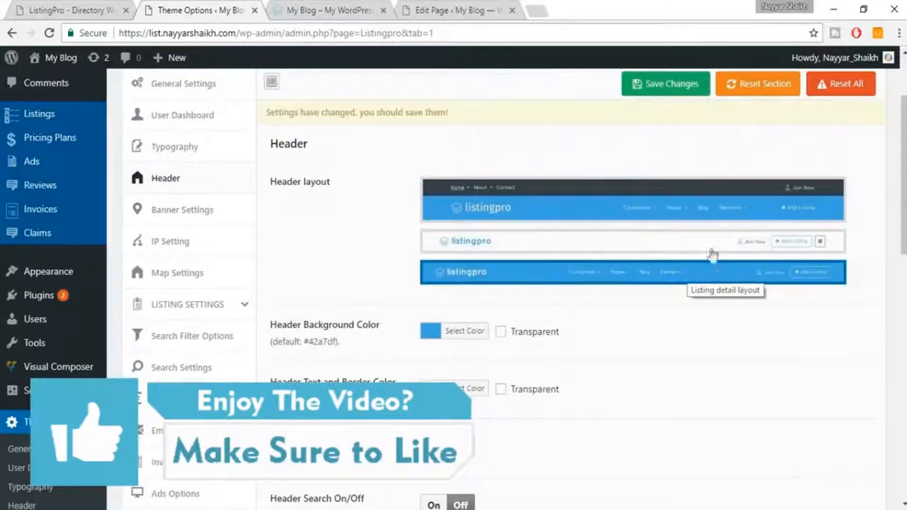
click(669, 247)
click(680, 206)
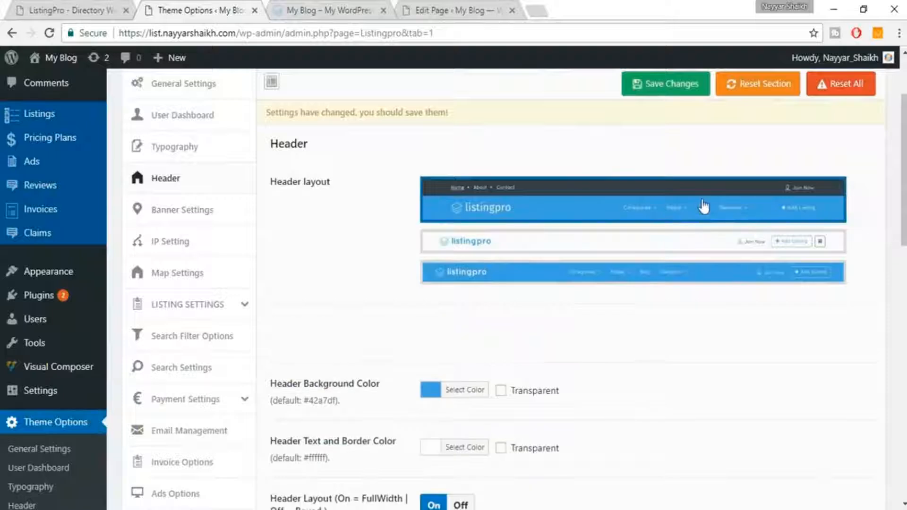
click(668, 274)
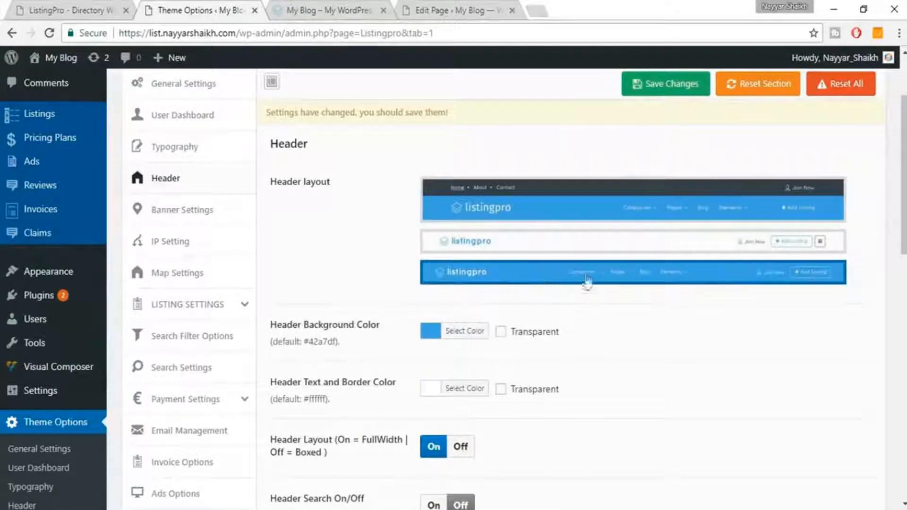
scroll(769, 293, down, 9)
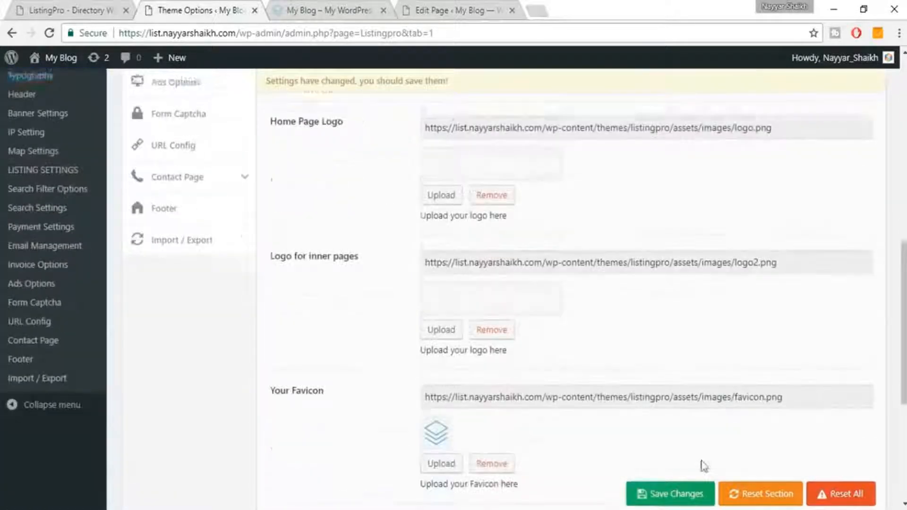
scroll(718, 378, up, 10)
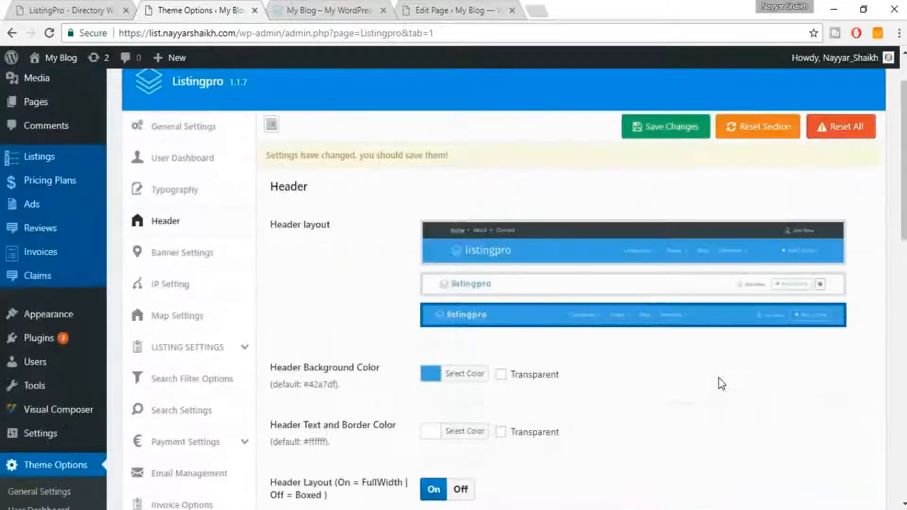
scroll(722, 383, up, 2)
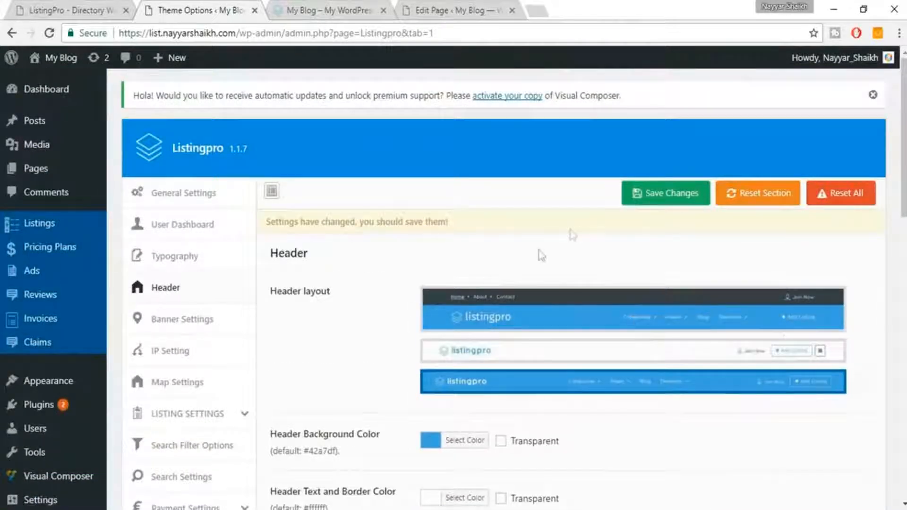
scroll(330, 277, down, 5)
Open the site's menu editor, discarding the unsaved theme options, and check the entries under Explore in the demo's navigation.
mouse_move(27, 176)
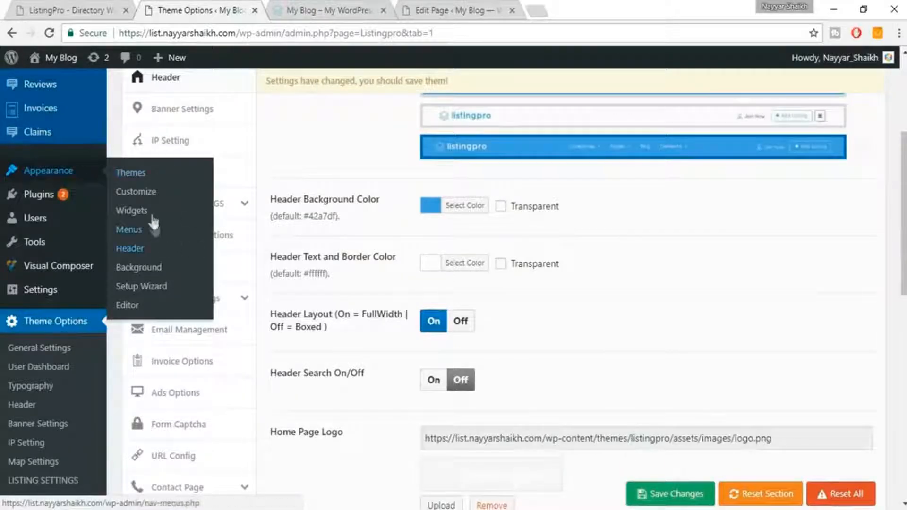
click(149, 229)
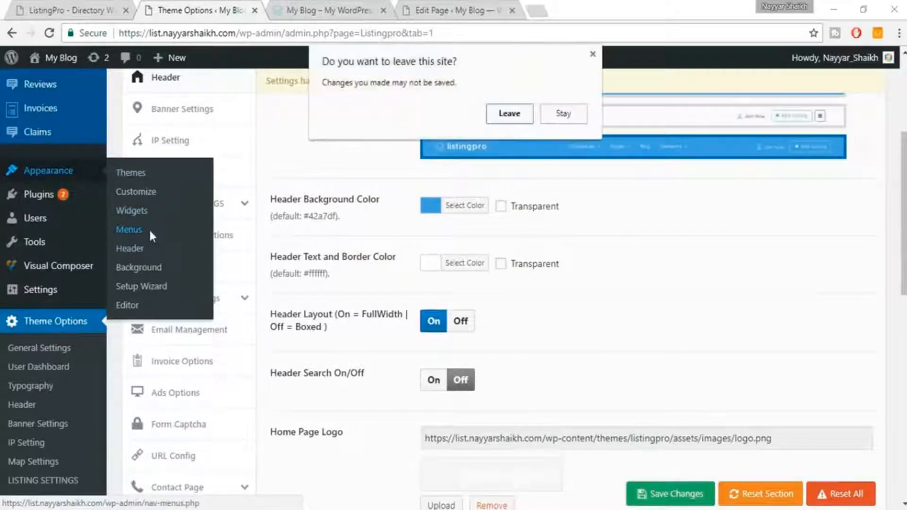
click(504, 118)
key(ctrl+1)
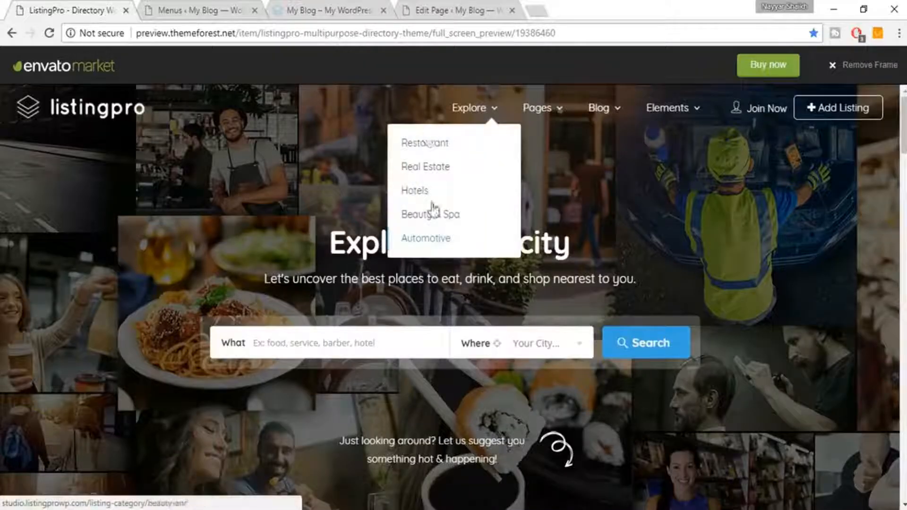
click(178, 8)
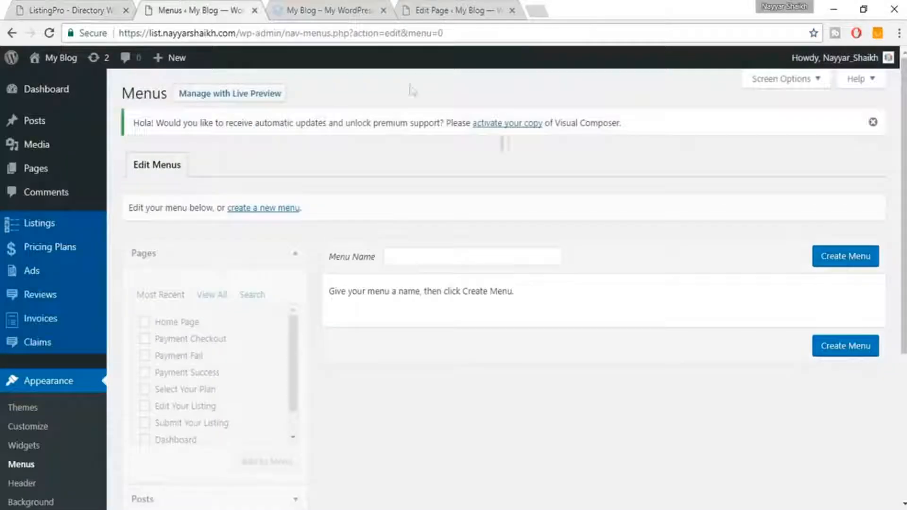
Create a new navigation menu named Main.
click(491, 251)
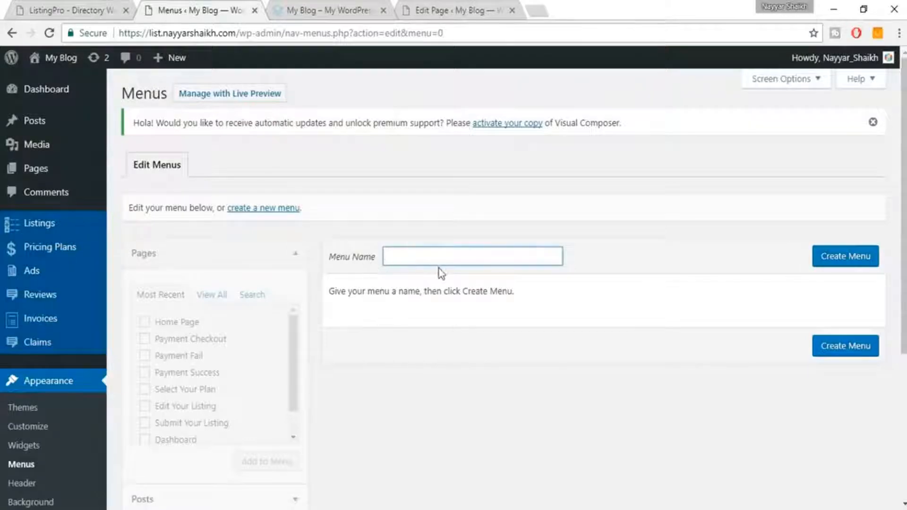
text(Main)
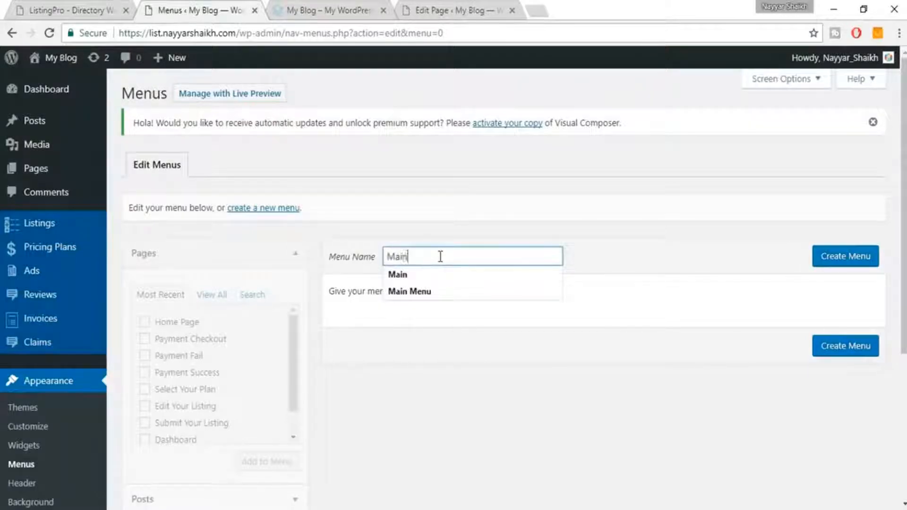
click(430, 276)
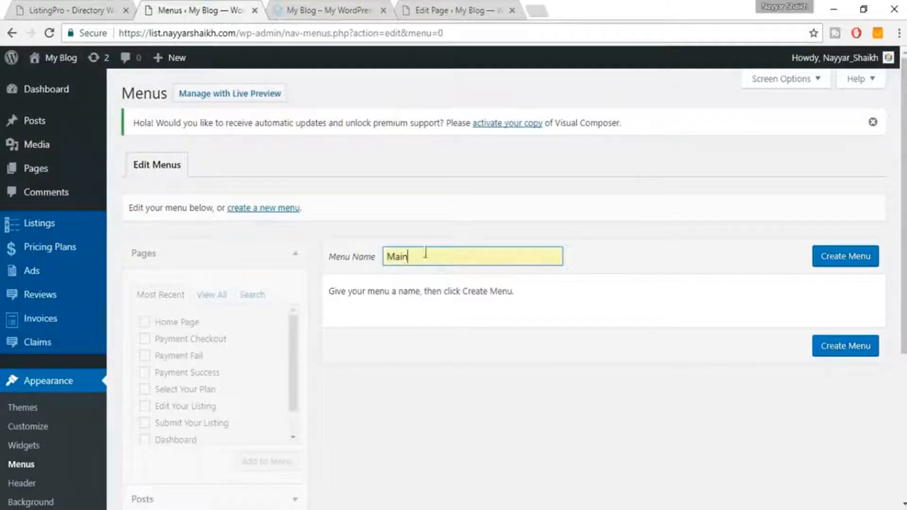
click(845, 257)
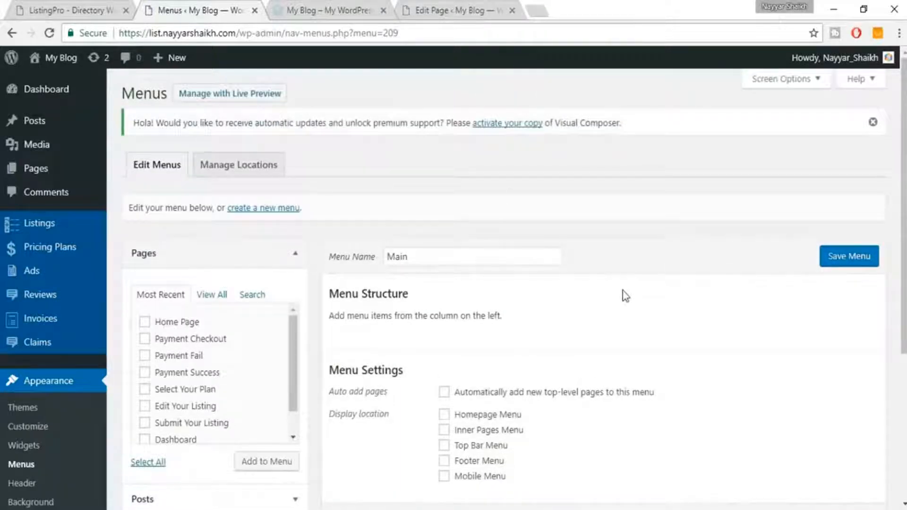
Compare the live homepage's header with the demo's navigation menu and return to the menu editor.
click(348, 10)
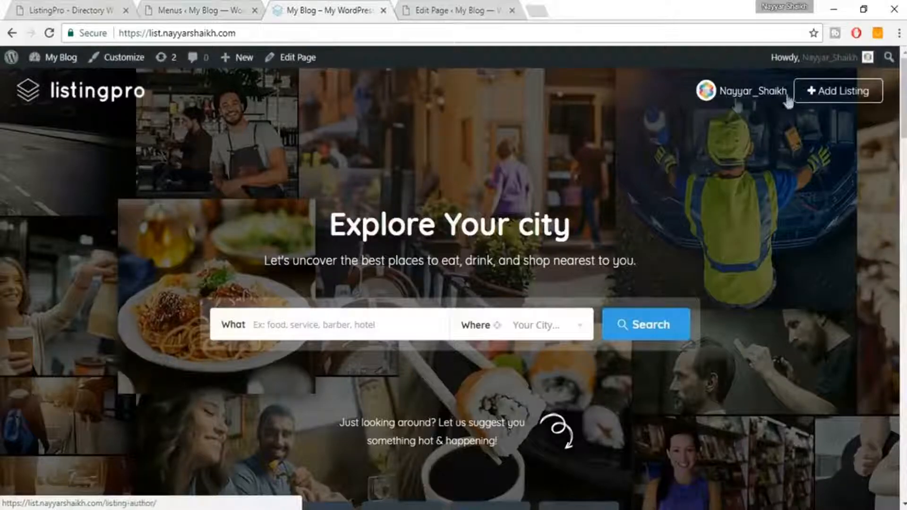
click(222, 11)
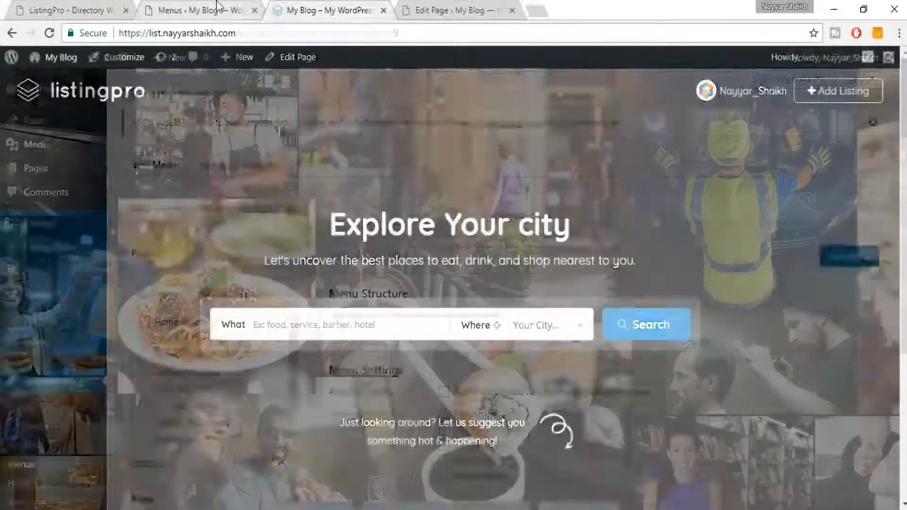
click(66, 10)
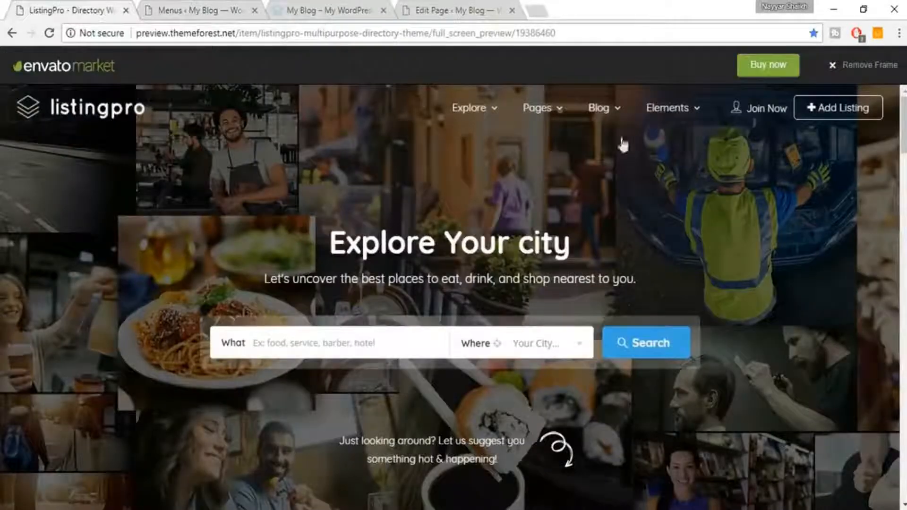
key(ctrl+Tab)
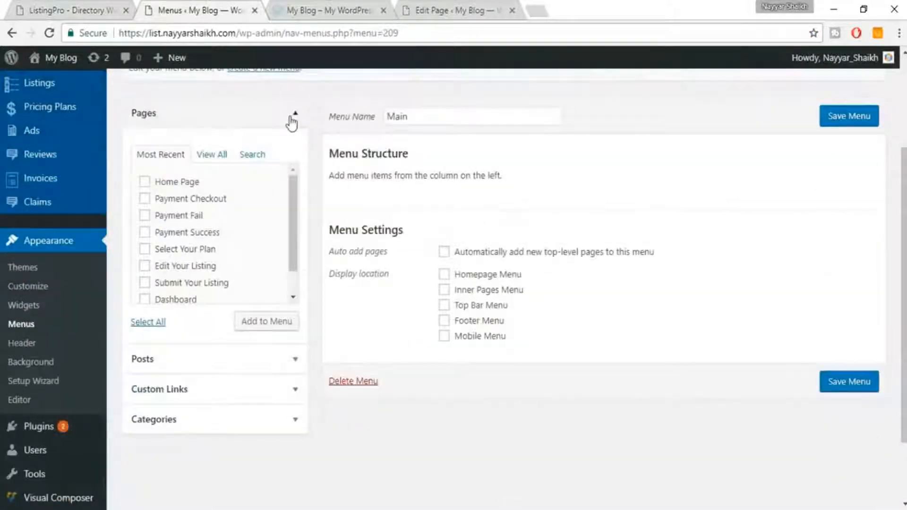
Add a custom link named Explore with the URL # to the Main menu.
click(292, 116)
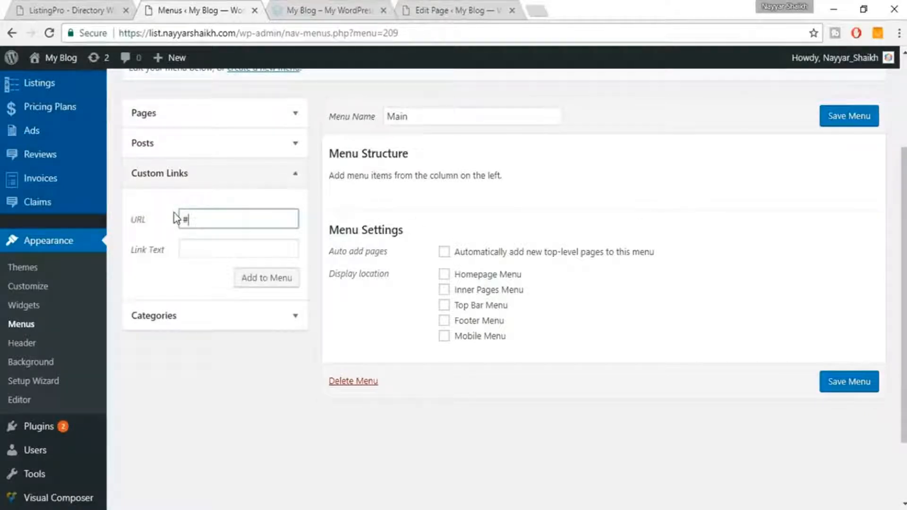
click(201, 246)
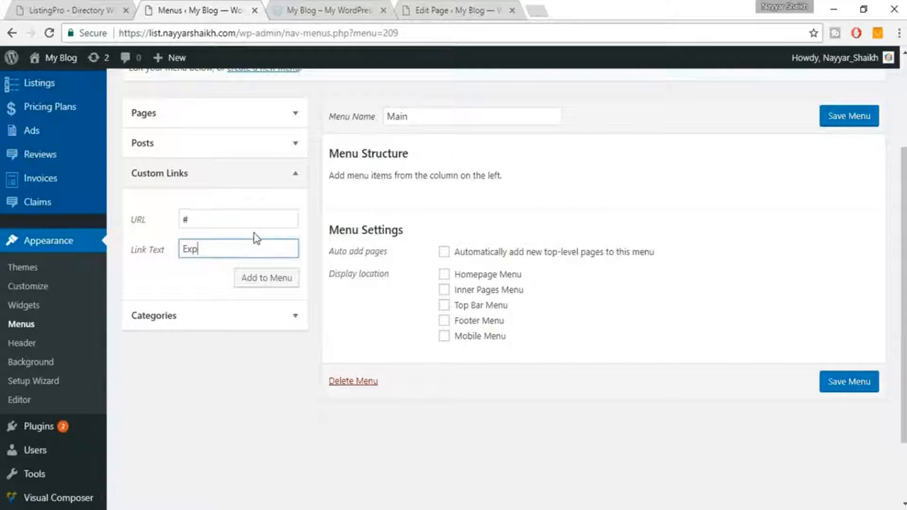
text(lore)
click(276, 279)
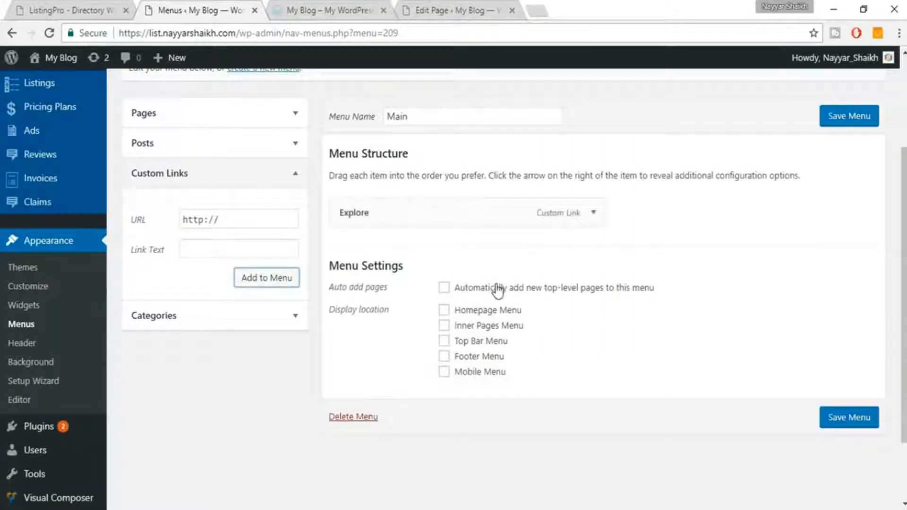
click(246, 188)
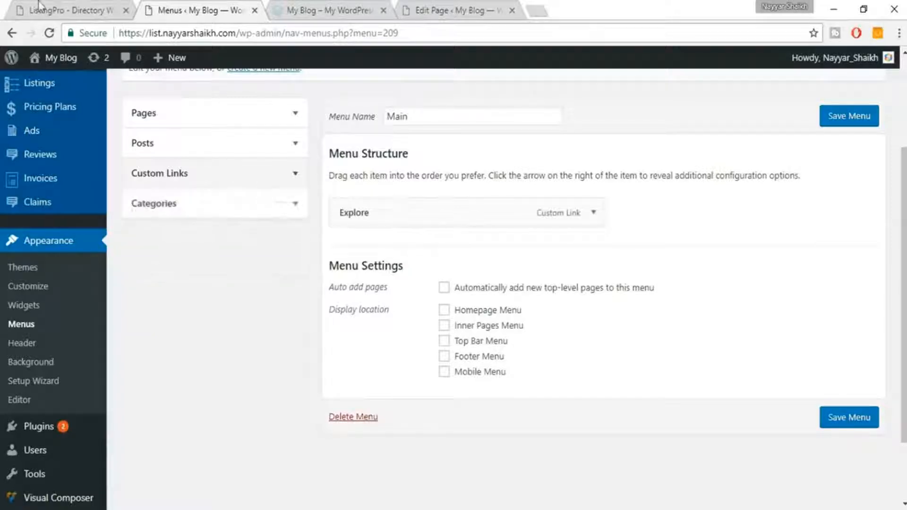
mouse_move(171, 58)
click(237, 210)
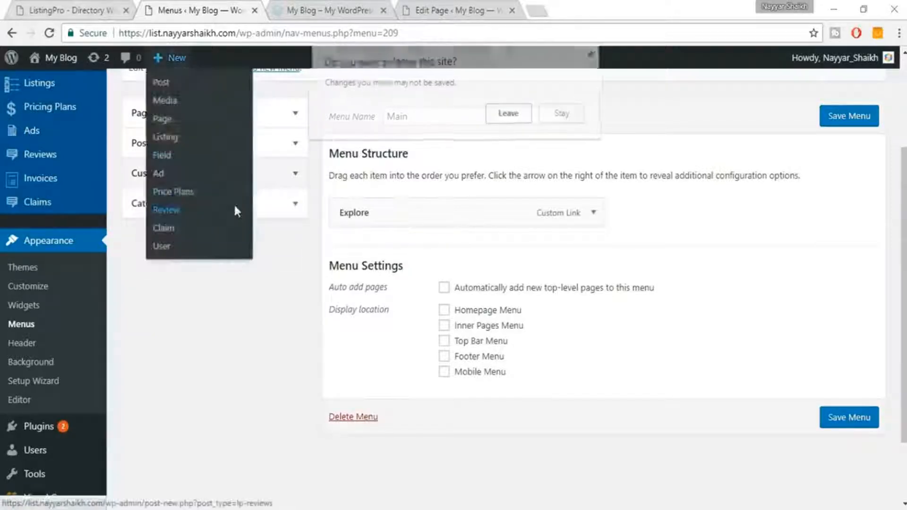
click(579, 118)
click(259, 207)
click(263, 208)
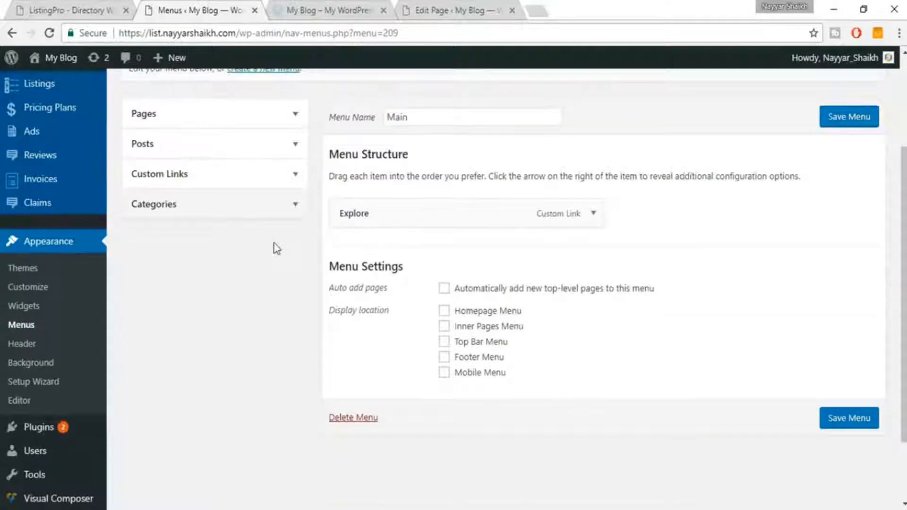
Enable the listing Categories box, the second Categories option, in the menu editor's screen options.
scroll(276, 248, up, 2)
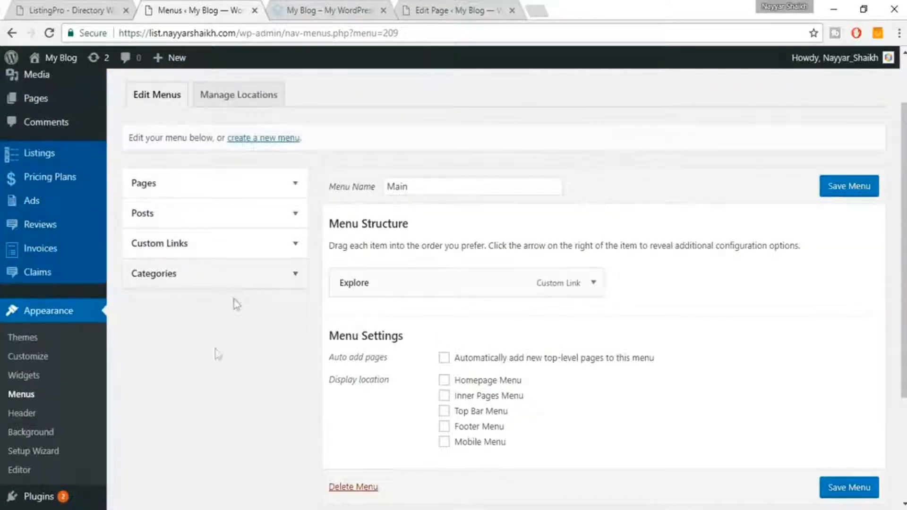
scroll(217, 352, up, 2)
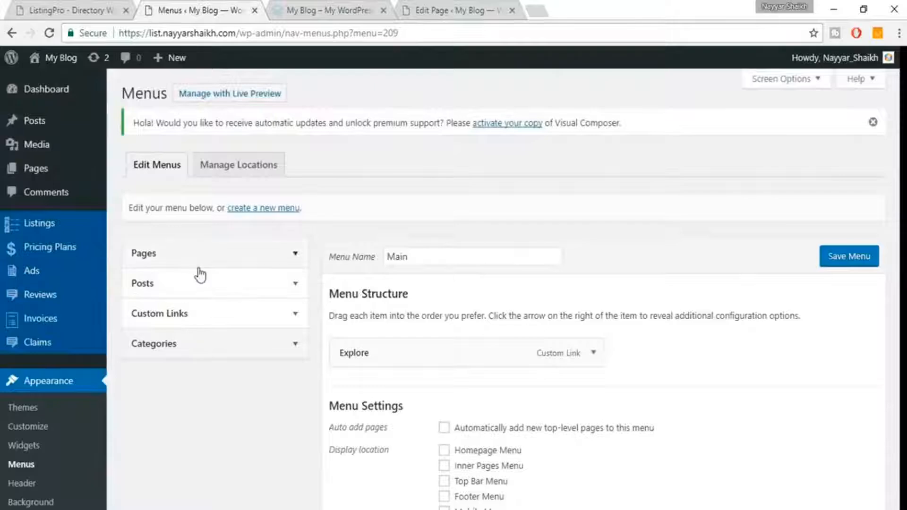
click(796, 81)
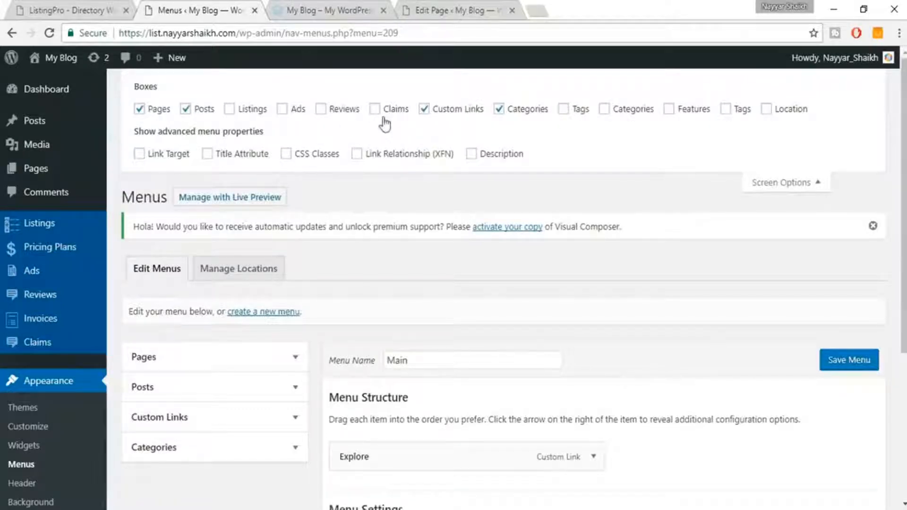
click(635, 113)
scroll(647, 207, down, 2)
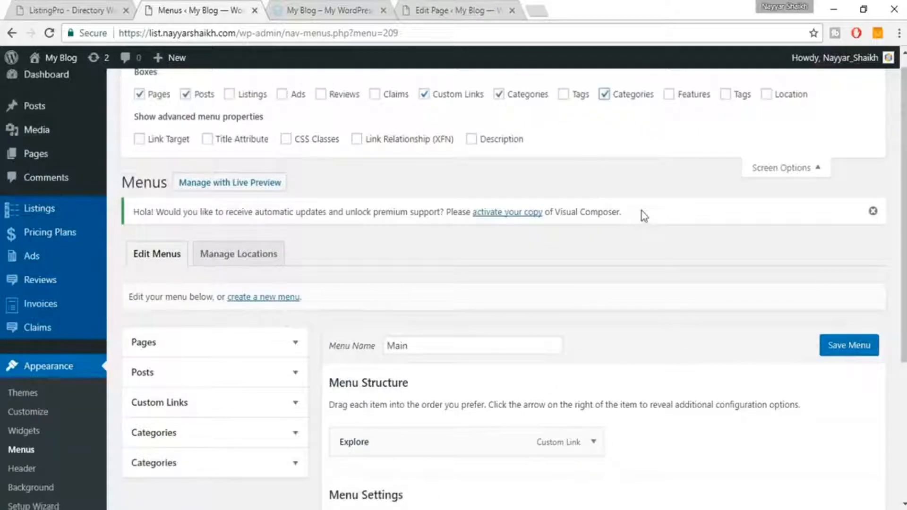
click(260, 406)
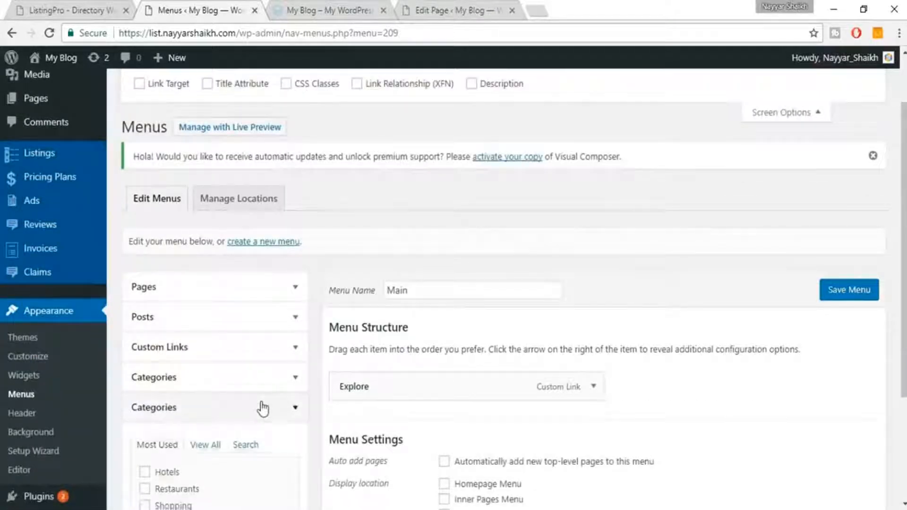
click(264, 408)
scroll(784, 120, up, 2)
click(806, 185)
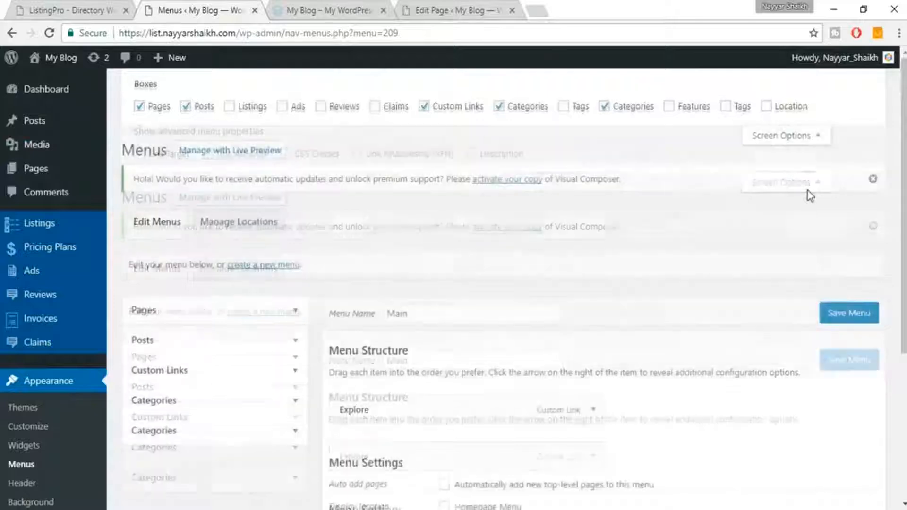
scroll(472, 203, down, 4)
Add the listing categories Hotels, Restaurants, Shopping and Services to the Main menu.
click(252, 234)
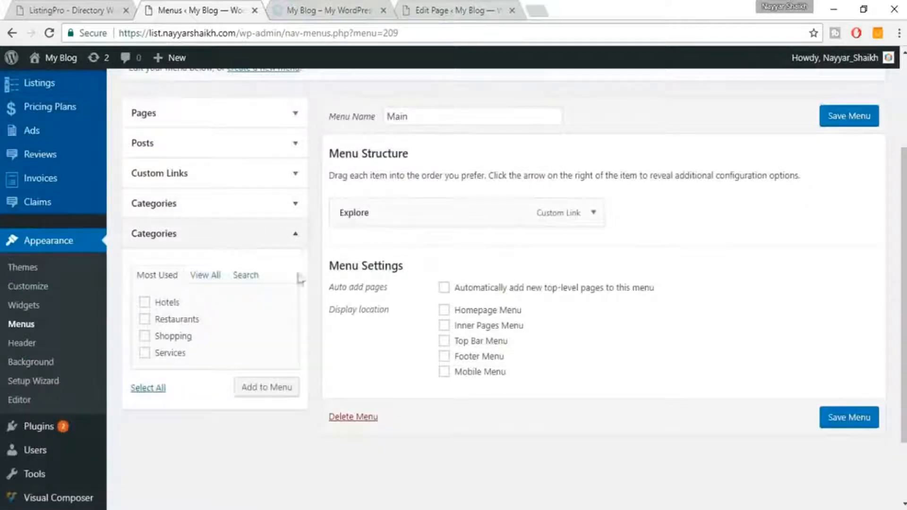
click(144, 302)
click(144, 319)
click(144, 337)
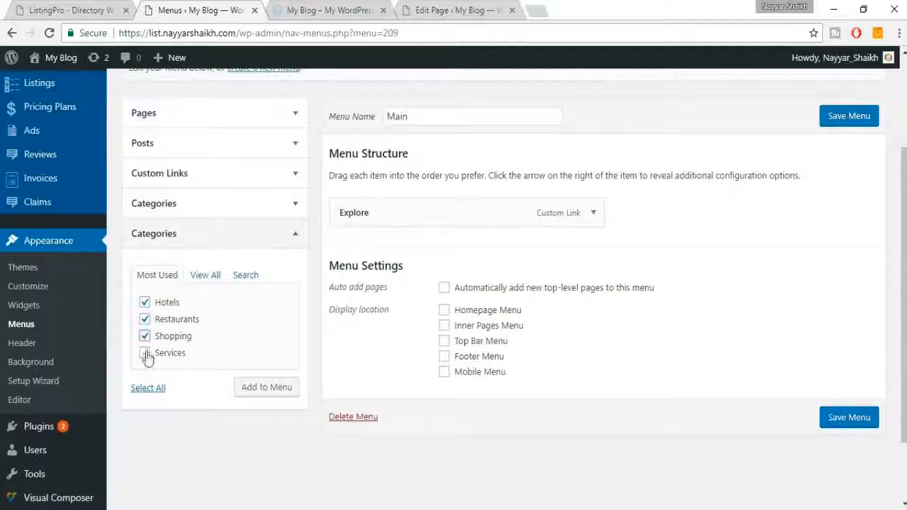
click(263, 390)
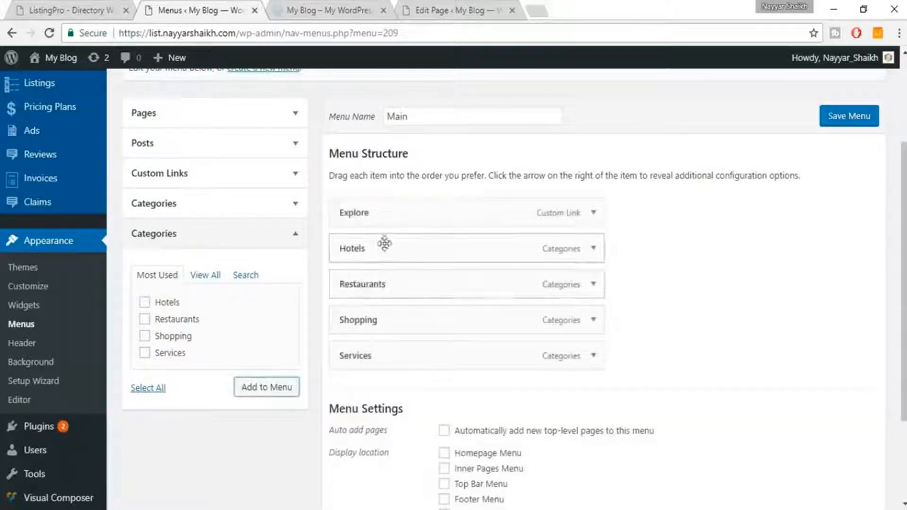
Nest Hotels, Restaurants, Shopping and Services as sub items under Explore.
drag(385, 242, 417, 246)
drag(376, 280, 404, 285)
drag(406, 322, 425, 350)
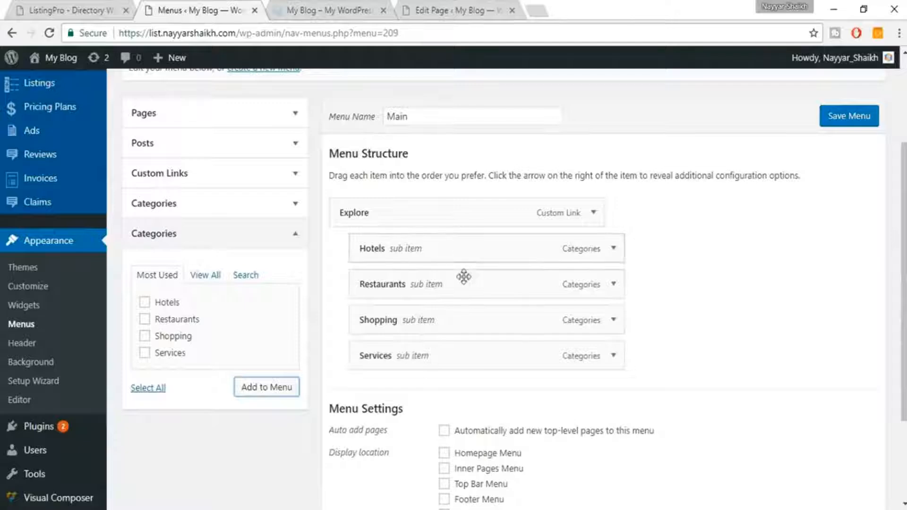
Assign the Main menu to the Homepage Menu and Inner Pages Menu locations and save it.
scroll(491, 350, down, 3)
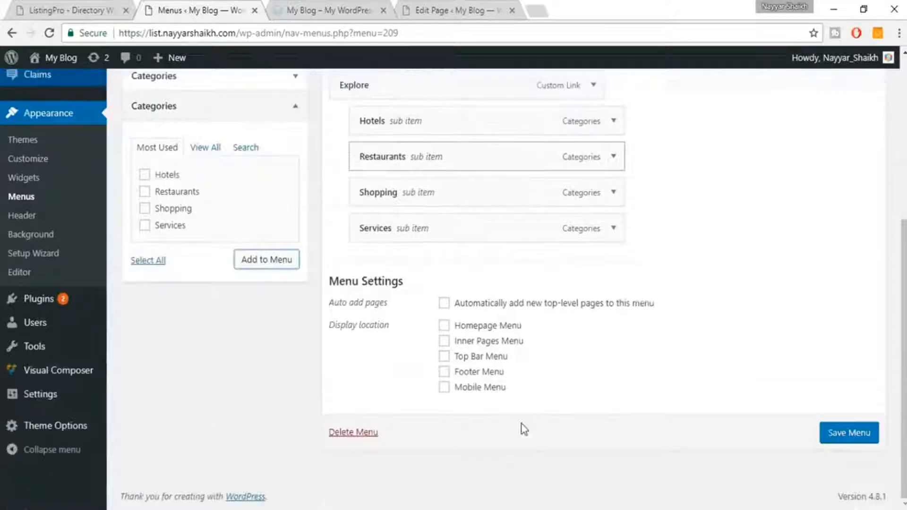
click(484, 328)
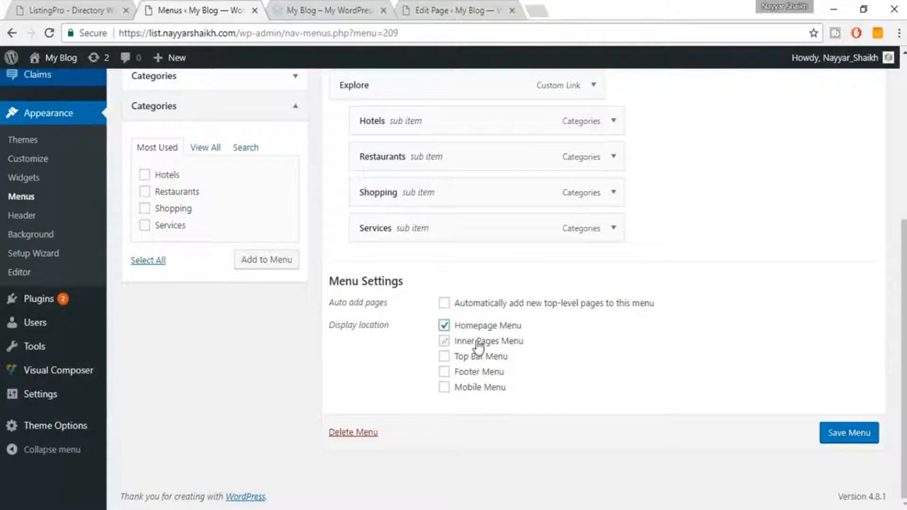
click(479, 344)
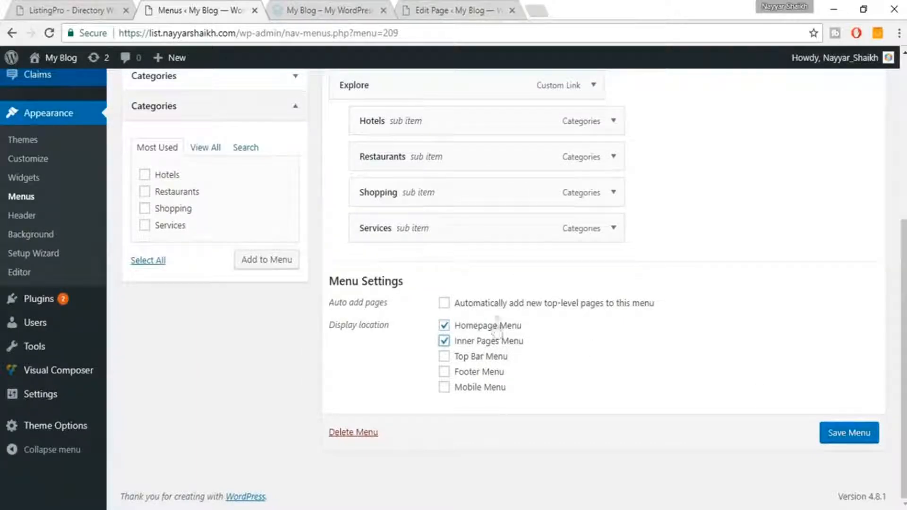
click(838, 442)
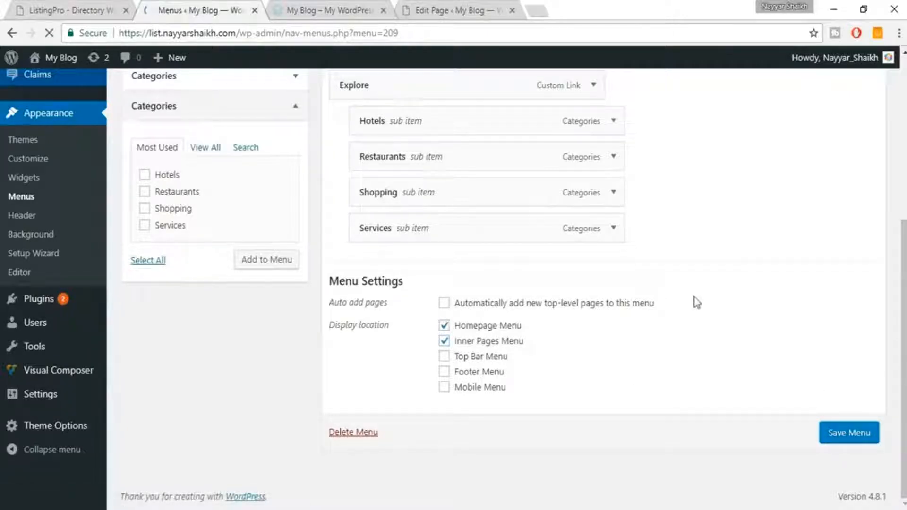
Reload the live homepage and check the navigation menu in its header and the footer area.
click(359, 11)
click(370, 25)
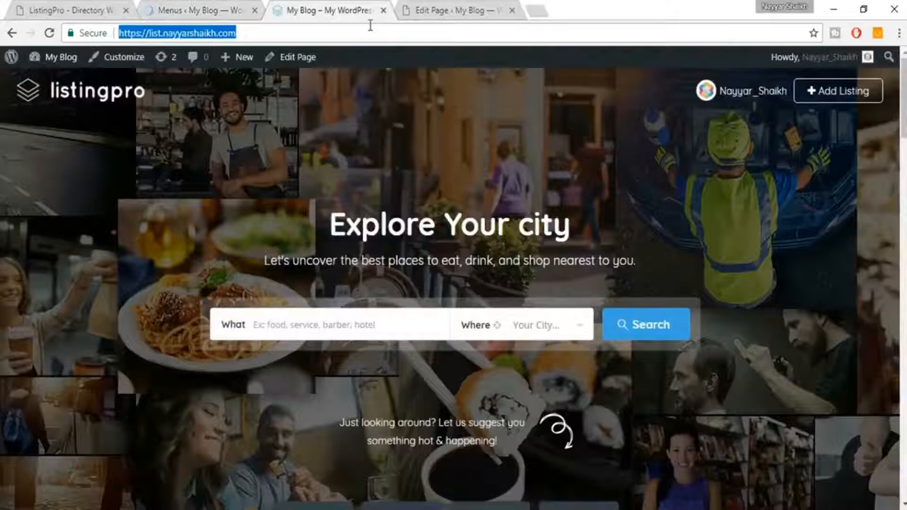
key(Return)
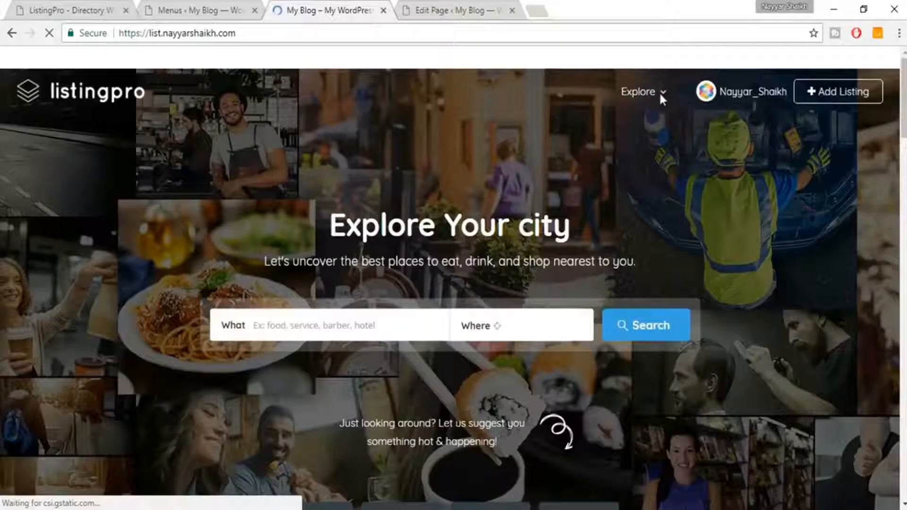
mouse_move(661, 92)
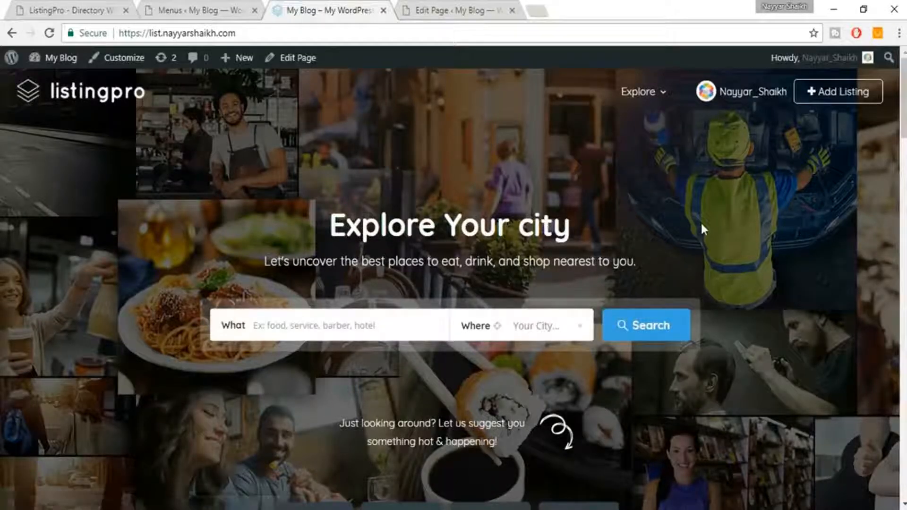
drag(904, 72, 905, 429)
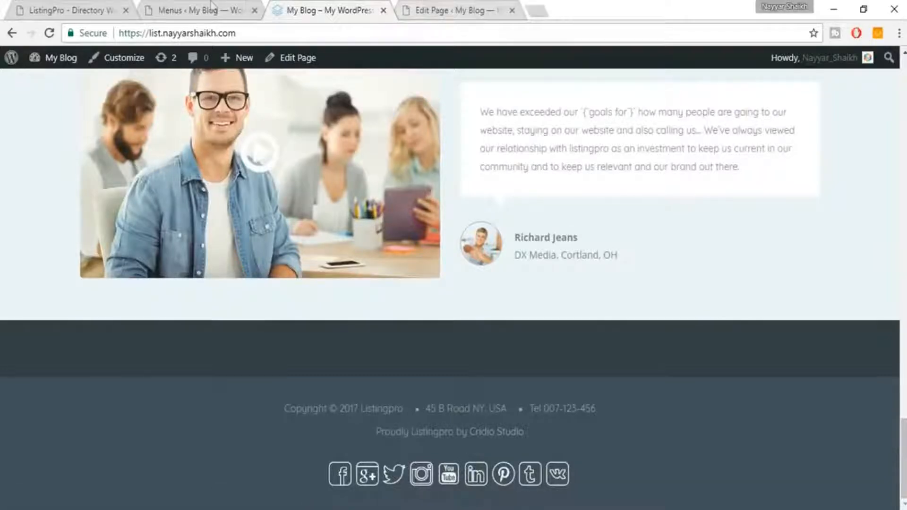
Open the Footer section of the theme options and compare it with the live homepage's footer.
click(212, 8)
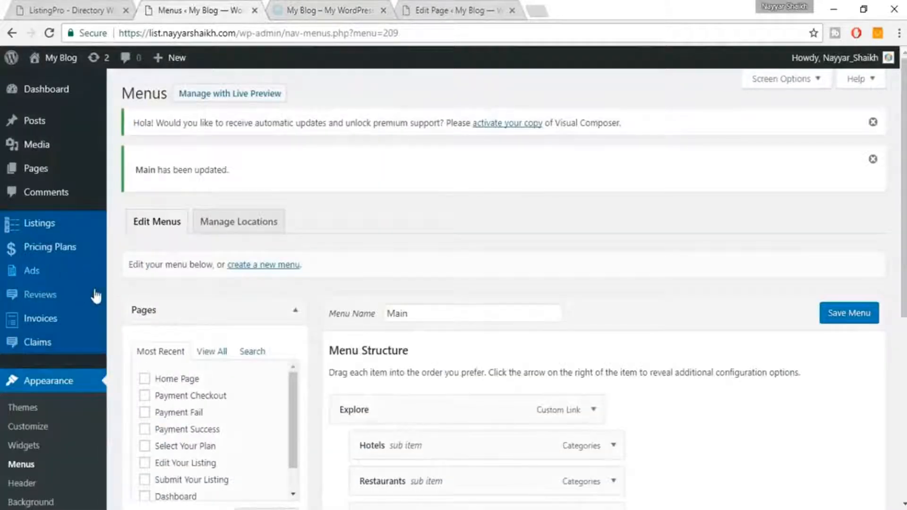
scroll(36, 294, down, 6)
mouse_move(21, 471)
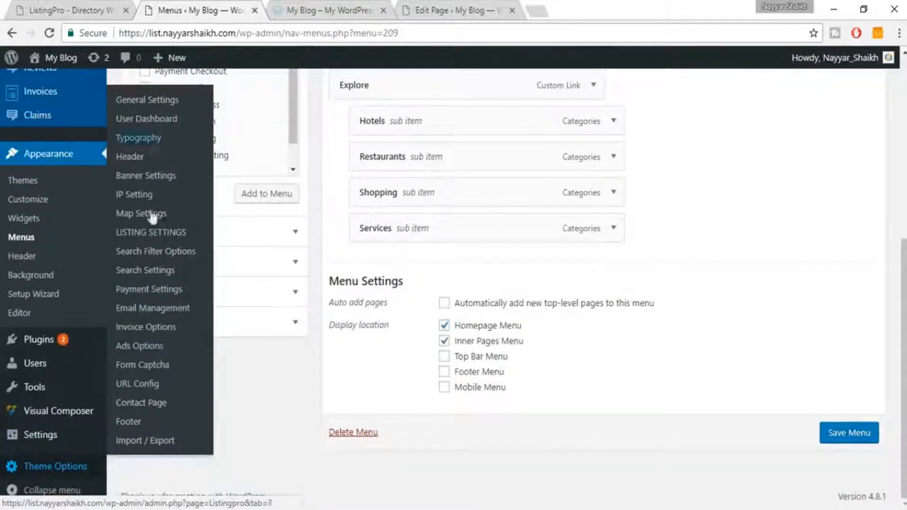
click(125, 422)
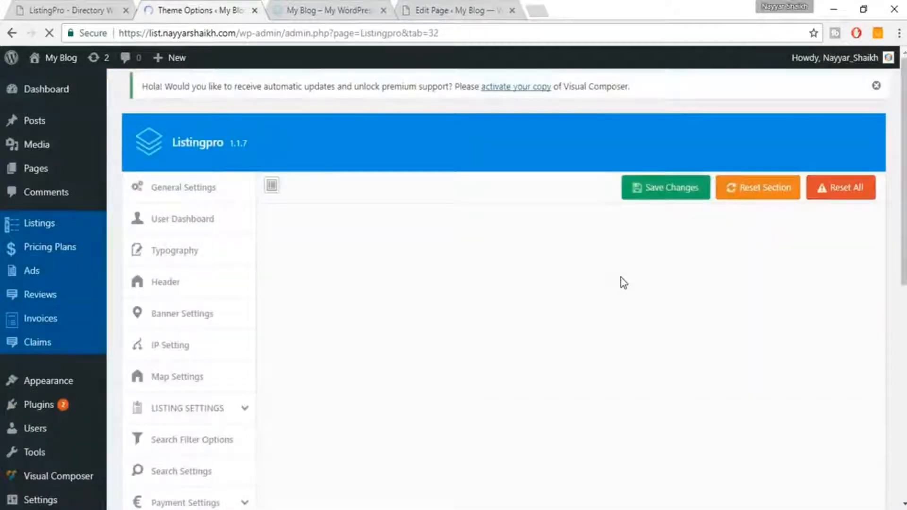
scroll(55, 460, down, 5)
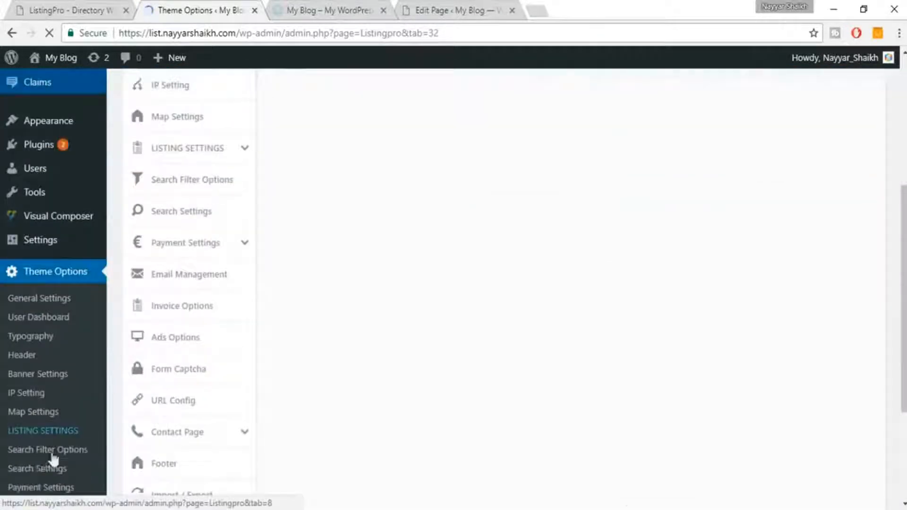
scroll(339, 251, up, 3)
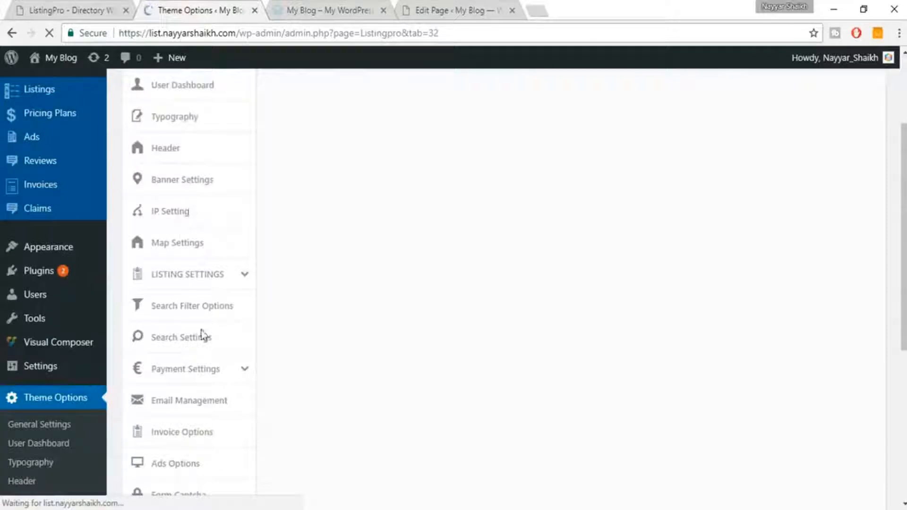
scroll(202, 333, up, 1)
scroll(209, 397, down, 3)
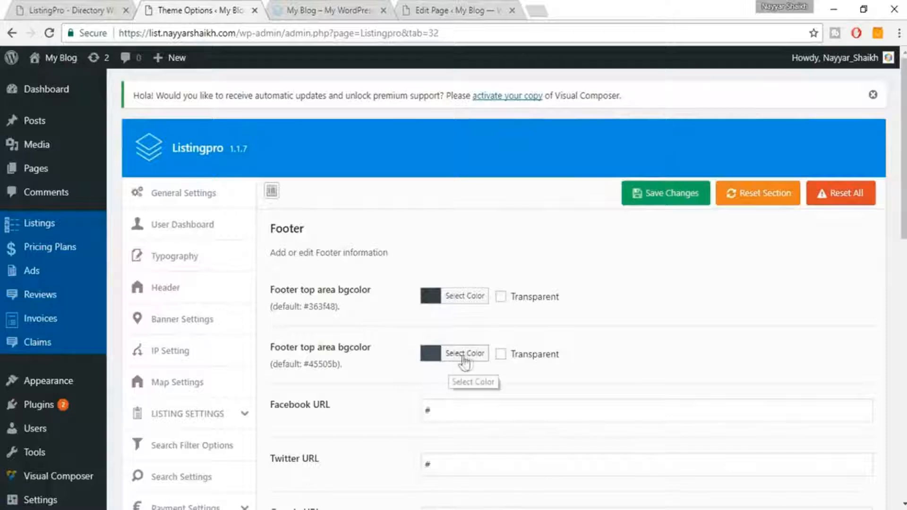
click(330, 7)
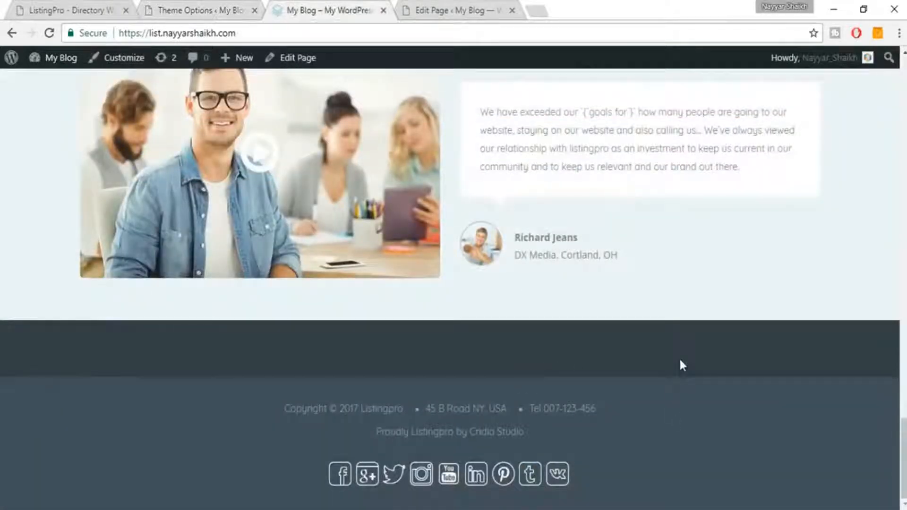
click(200, 7)
Review the footer's social link, copyright, address and phone fields, re-entering # as the Facebook URL.
scroll(707, 359, down, 5)
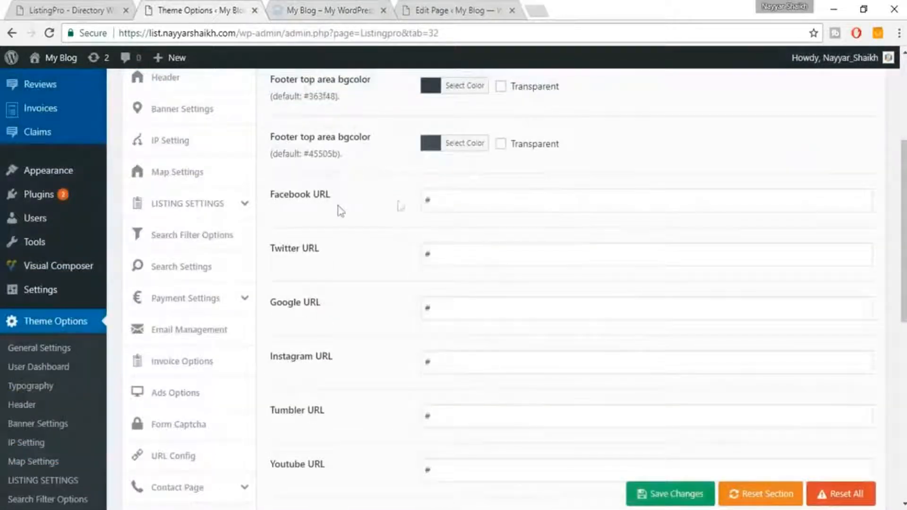
click(392, 197)
key(BackSpace)
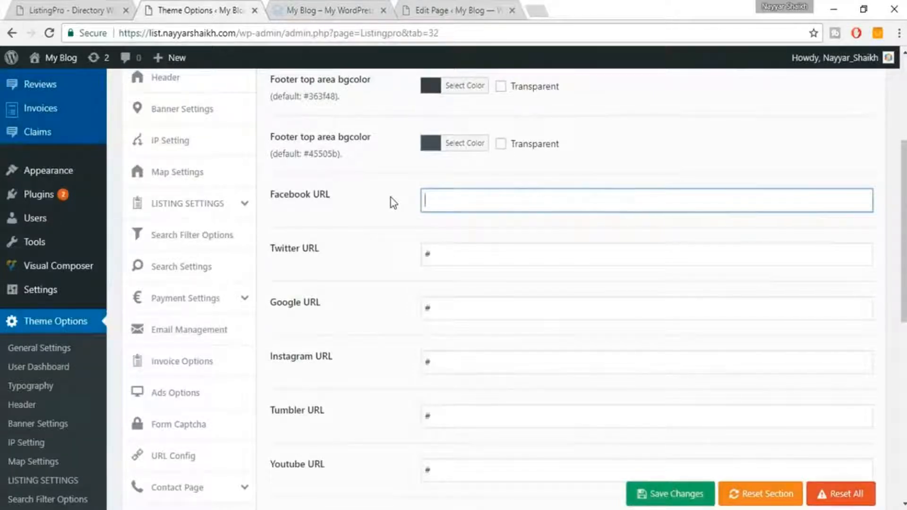
text(#)
scroll(421, 302, down, 2)
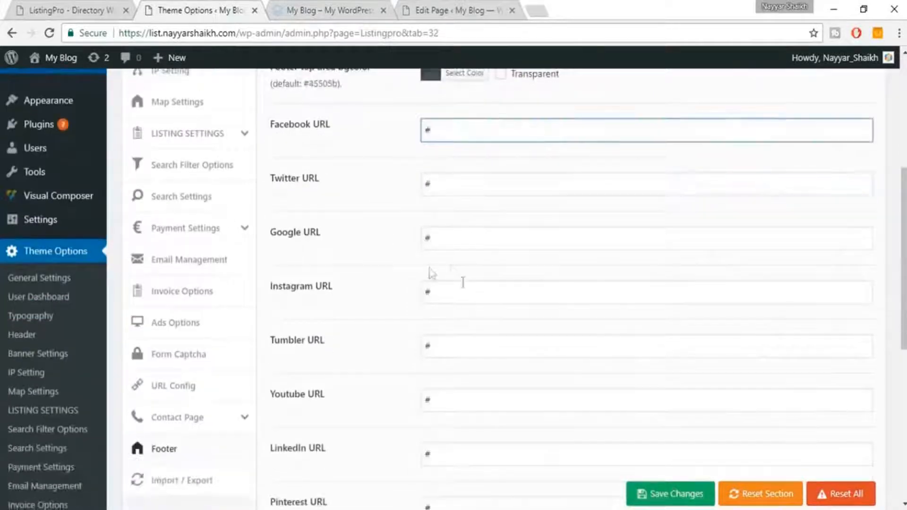
scroll(482, 334, down, 7)
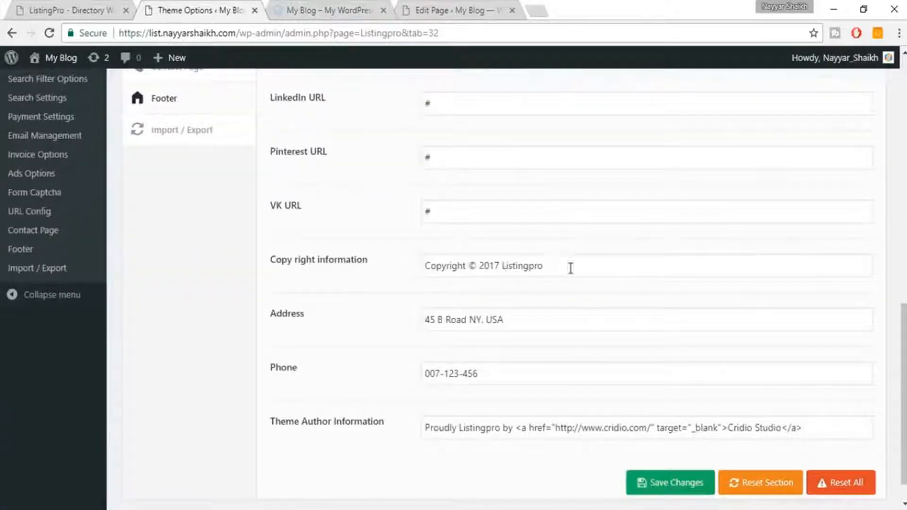
Replace Listingpro with BloggDude in the footer's copyright information.
double_click(507, 276)
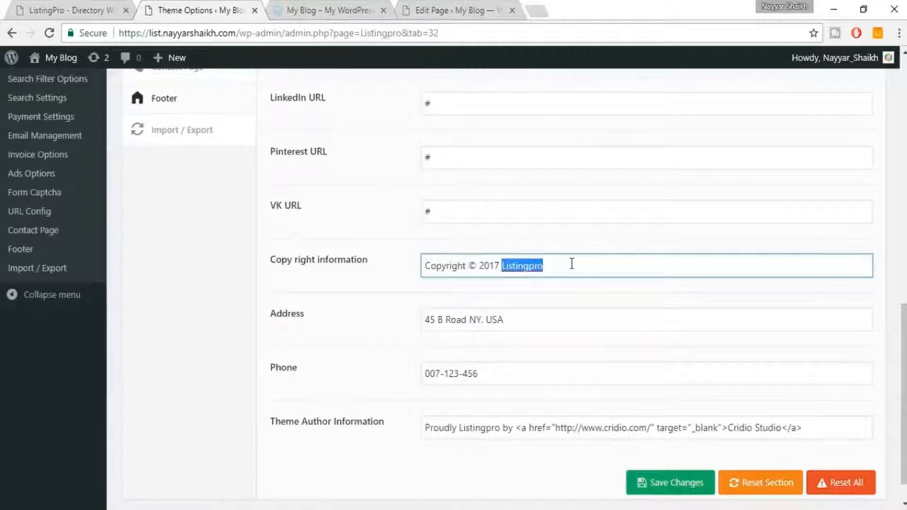
text(BloggDude)
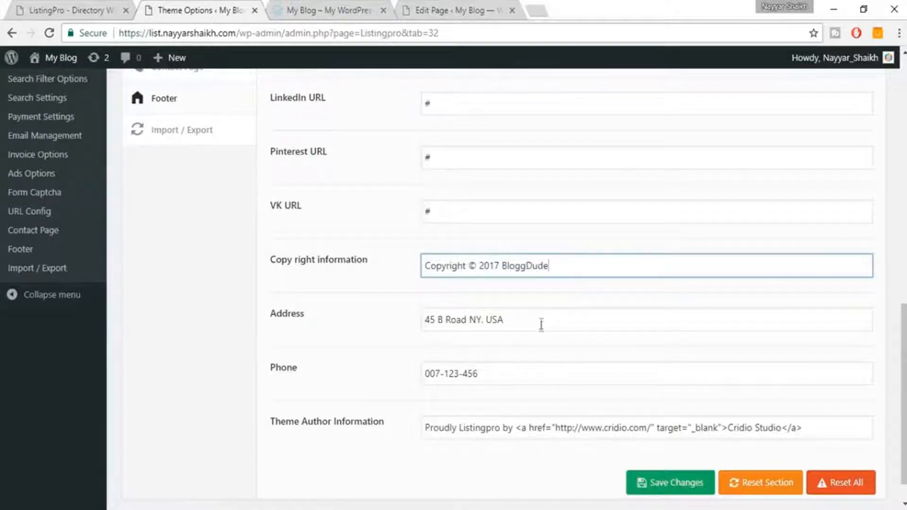
drag(504, 320, 423, 322)
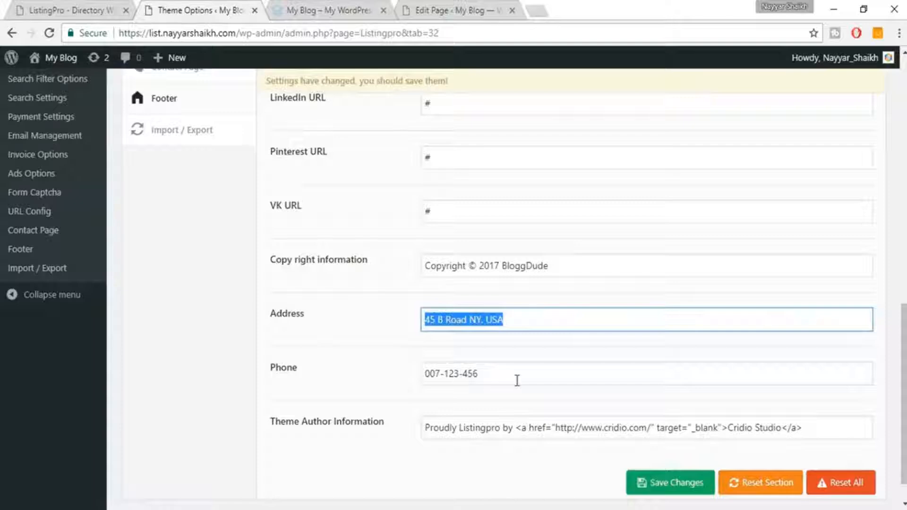
scroll(517, 381, down, 1)
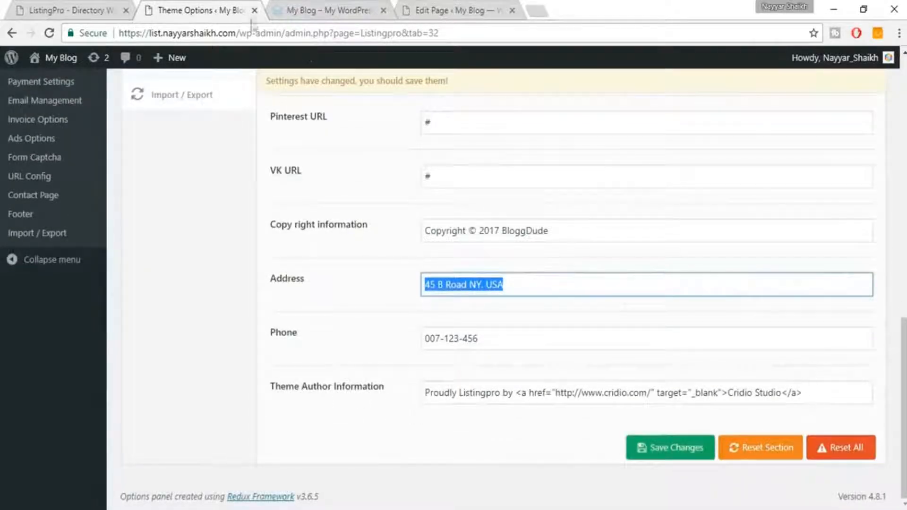
Compare the live footer's credit line and replace the link text Cridio Studio in Theme Author Information with the author's full name.
click(326, 10)
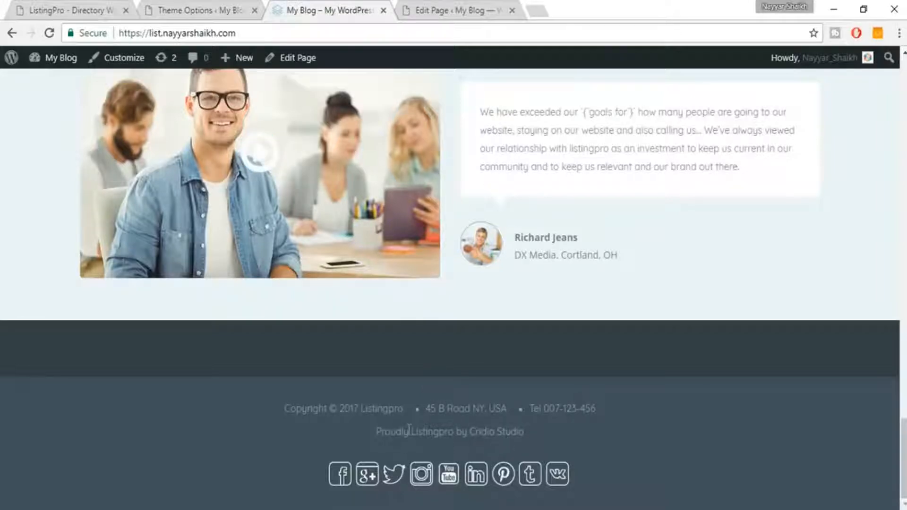
click(206, 10)
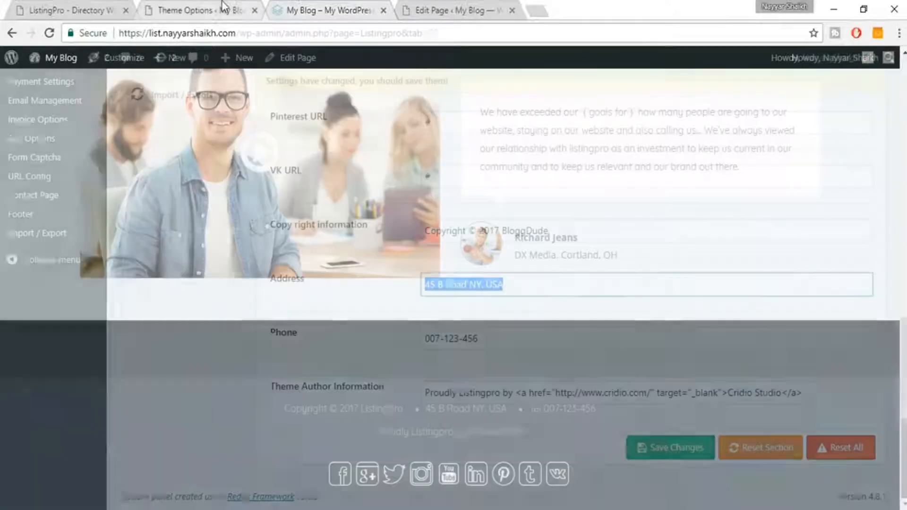
drag(729, 394, 775, 394)
click(316, 8)
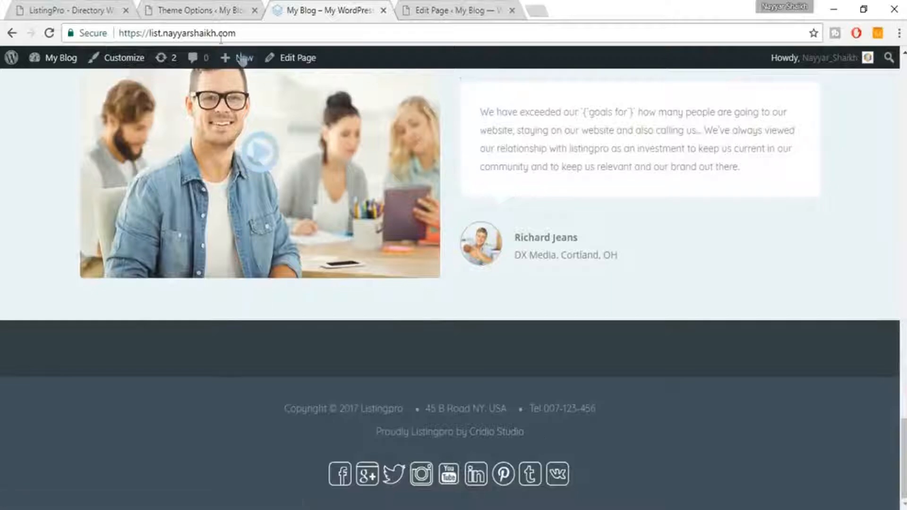
click(215, 9)
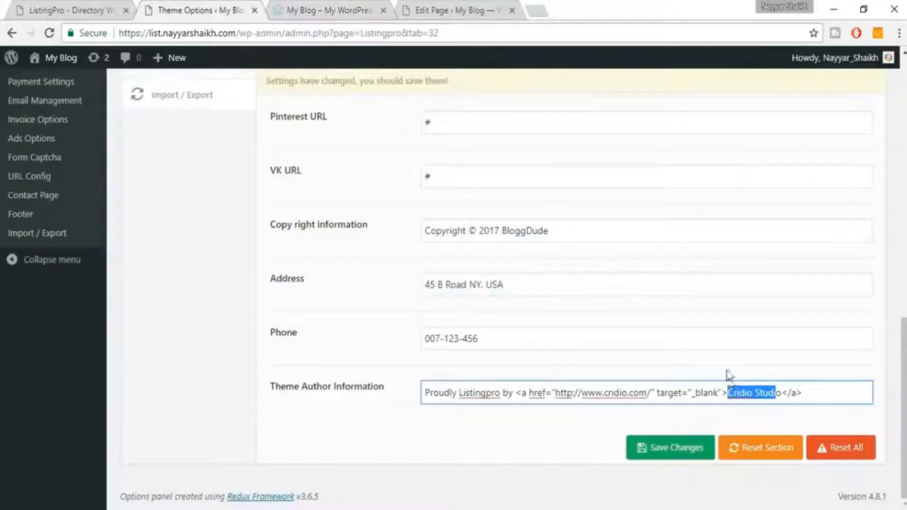
key(Delete)
key(Delete)
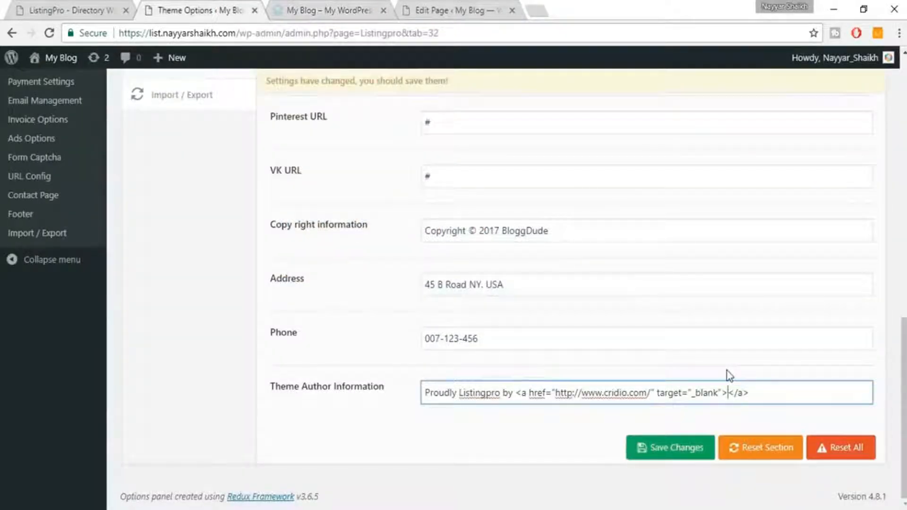
text(Nay)
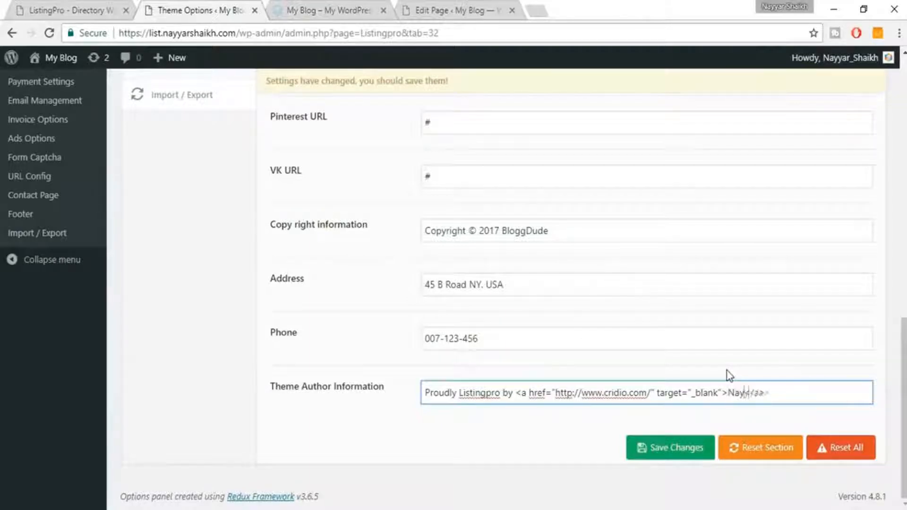
text(yar Shaikh)
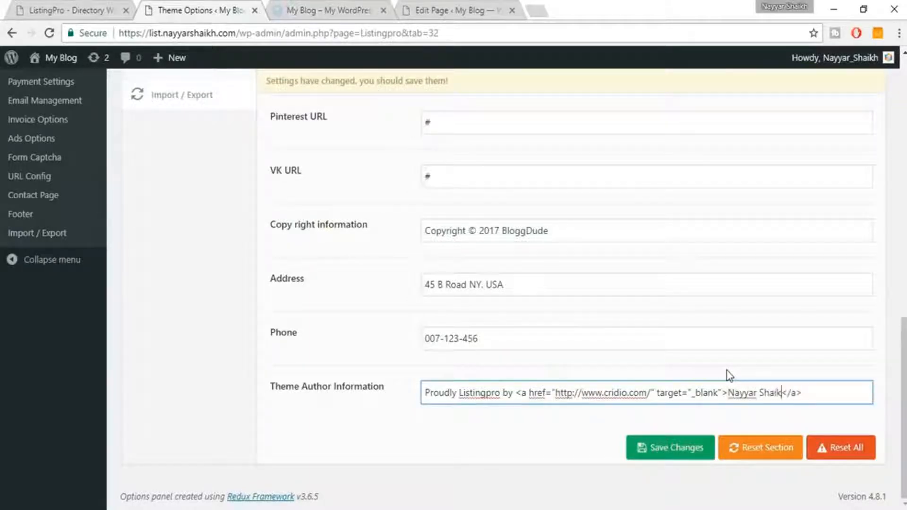
click(351, 8)
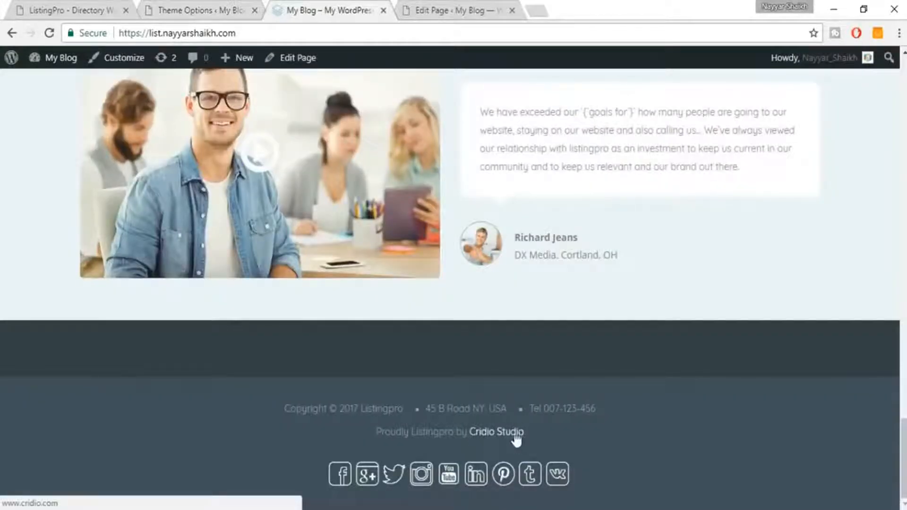
click(222, 8)
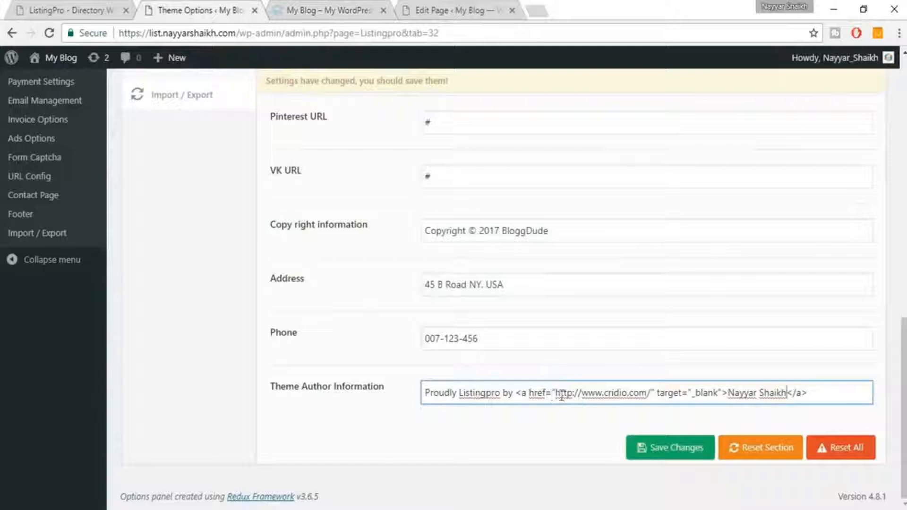
drag(556, 394, 653, 388)
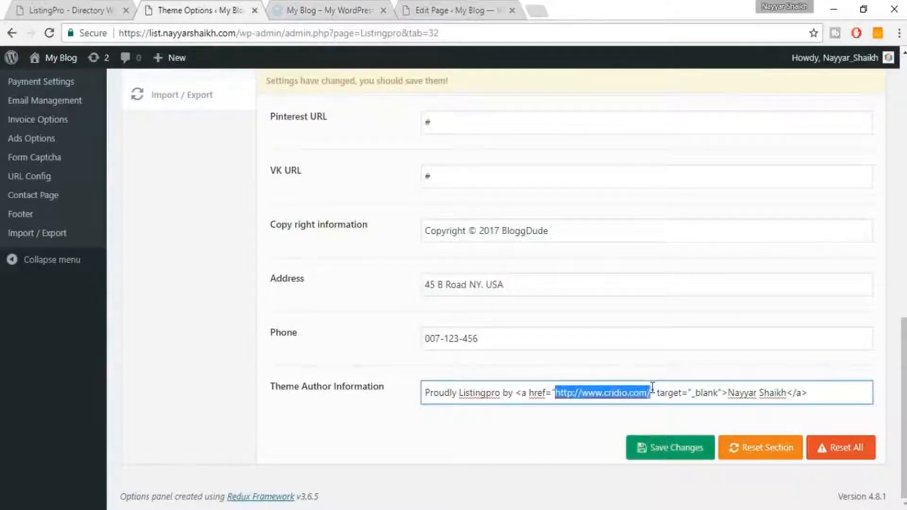
click(652, 389)
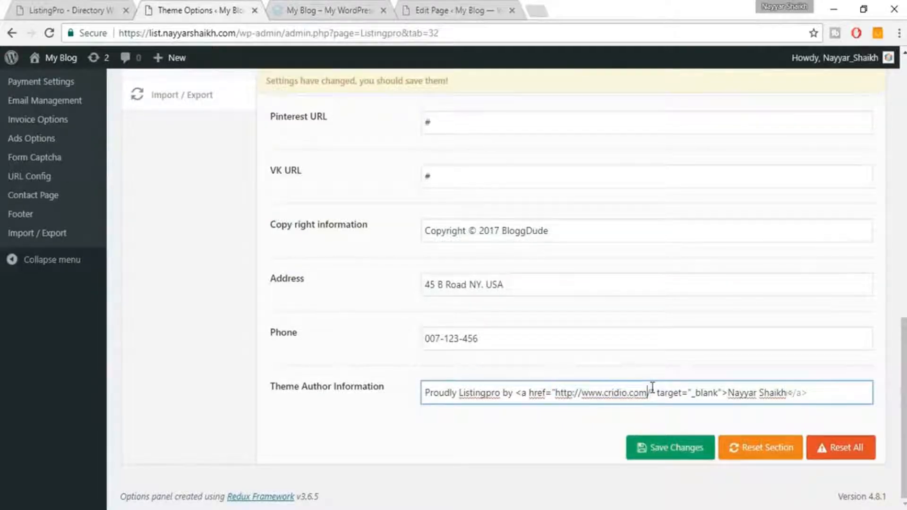
key(BackSpace)
key(BackSpace)
key(BackSpace)
key(BackSpace)
key(BackSpace)
key(BackSpace)
key(BackSpace)
key(BackSpace)
key(BackSpace)
key(BackSpace)
key(BackSpace)
key(BackSpace)
key(BackSpace)
key(BackSpace)
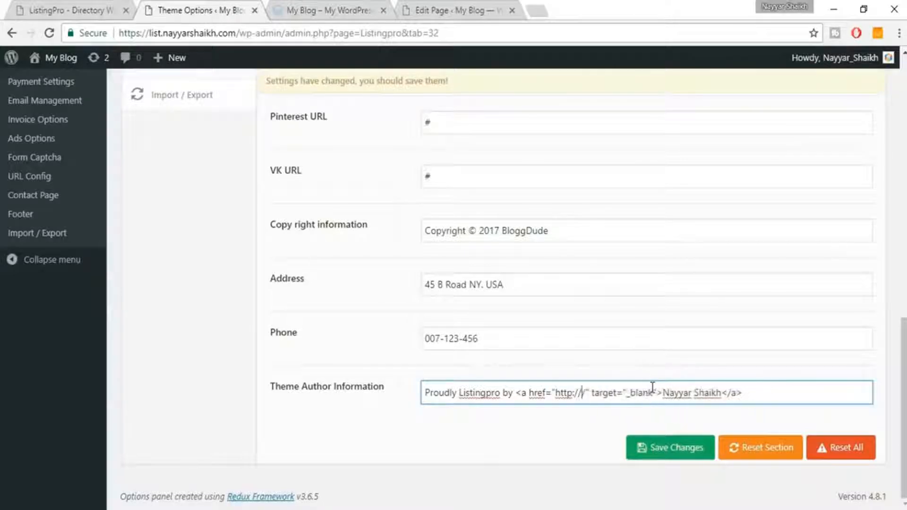
text(www.blo)
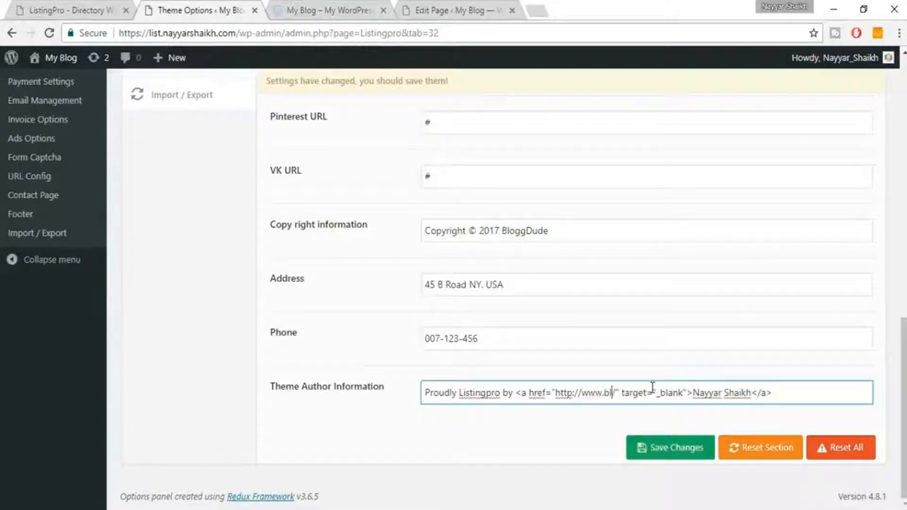
text(ggdude.com/" tar)
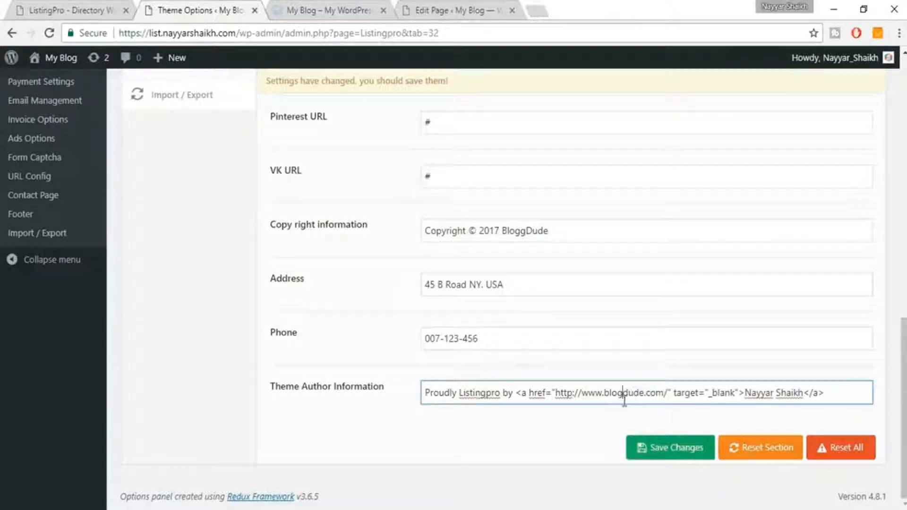
text(g)
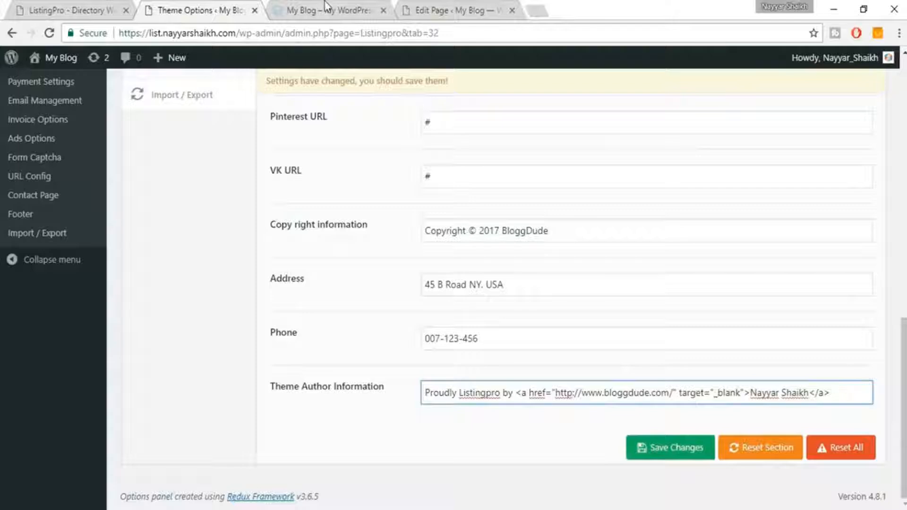
Save the footer settings and reload the live homepage to check its copyright and credit lines.
click(325, 6)
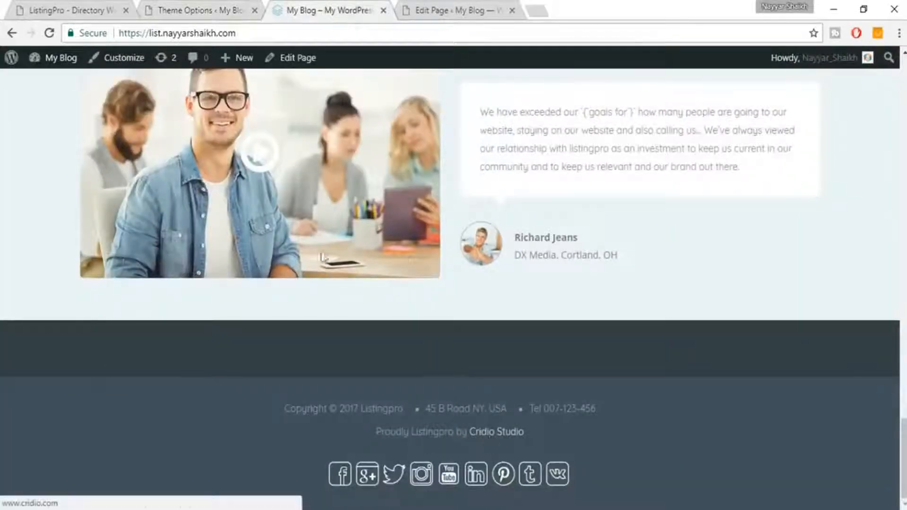
click(198, 9)
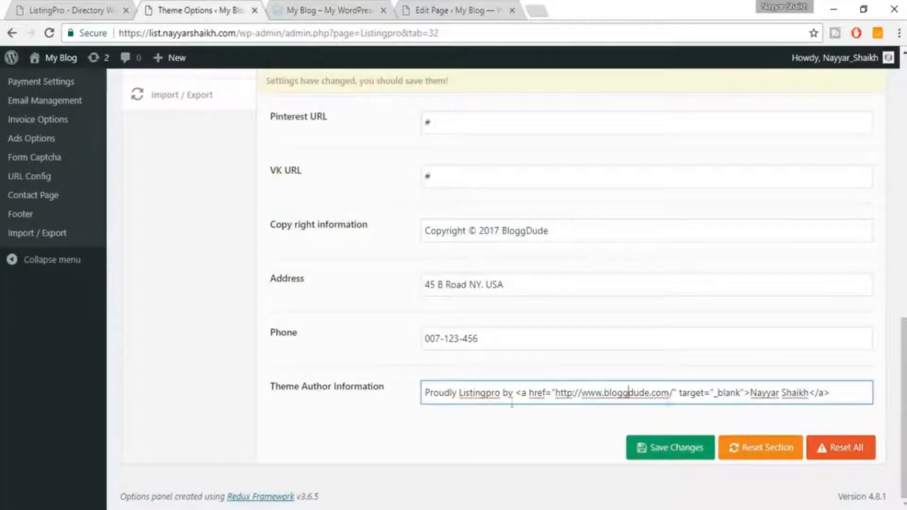
click(655, 450)
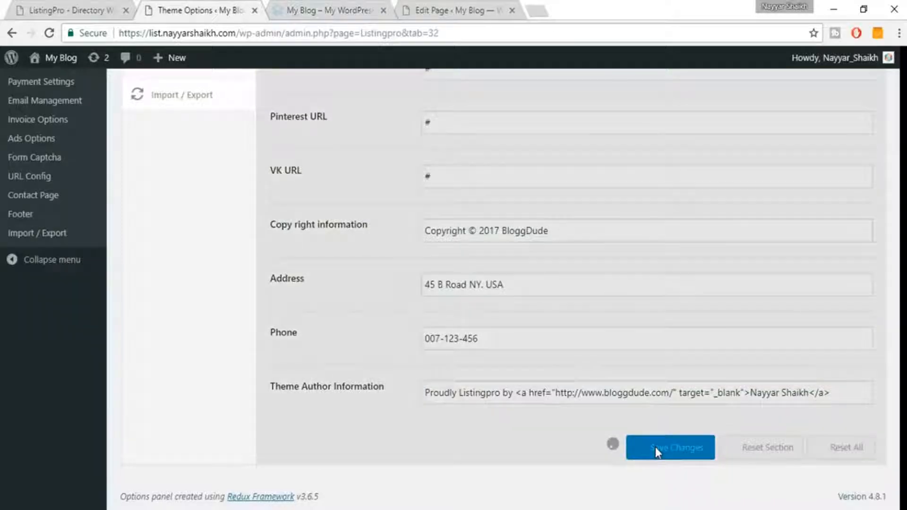
click(352, 9)
click(361, 34)
key(Return)
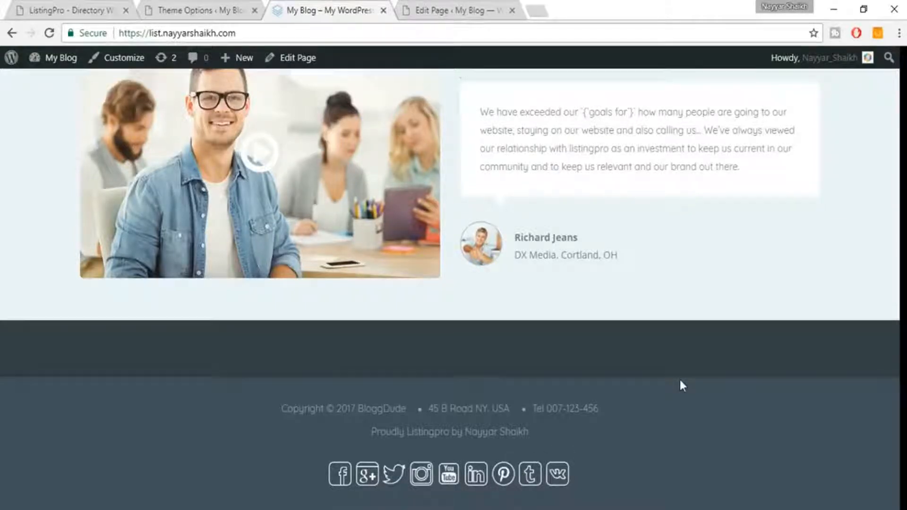
Open the Ads Options section of the theme options and review the ad plan prices and the available ad durations.
click(49, 7)
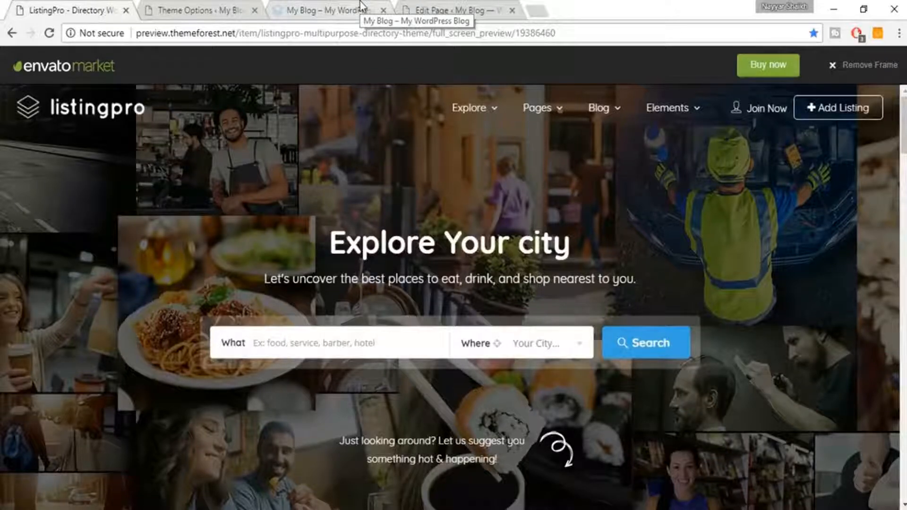
click(207, 7)
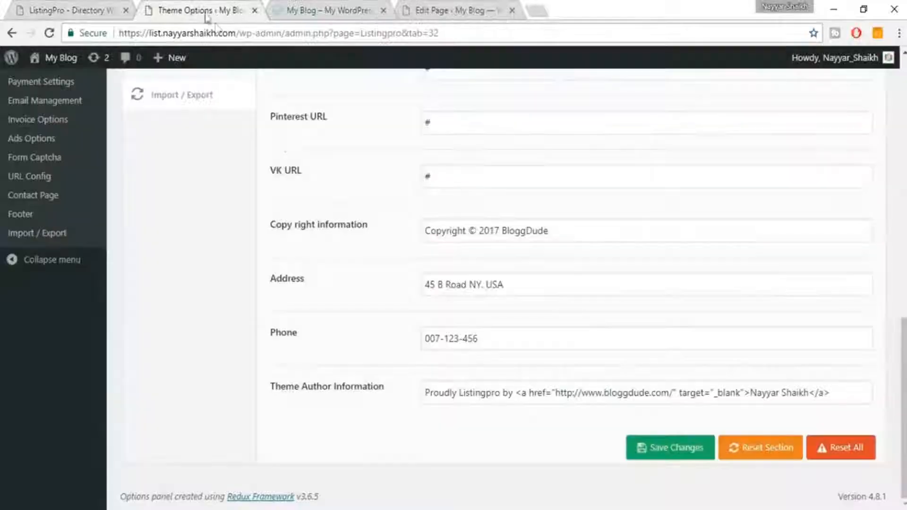
scroll(314, 186, up, 4)
scroll(315, 187, up, 3)
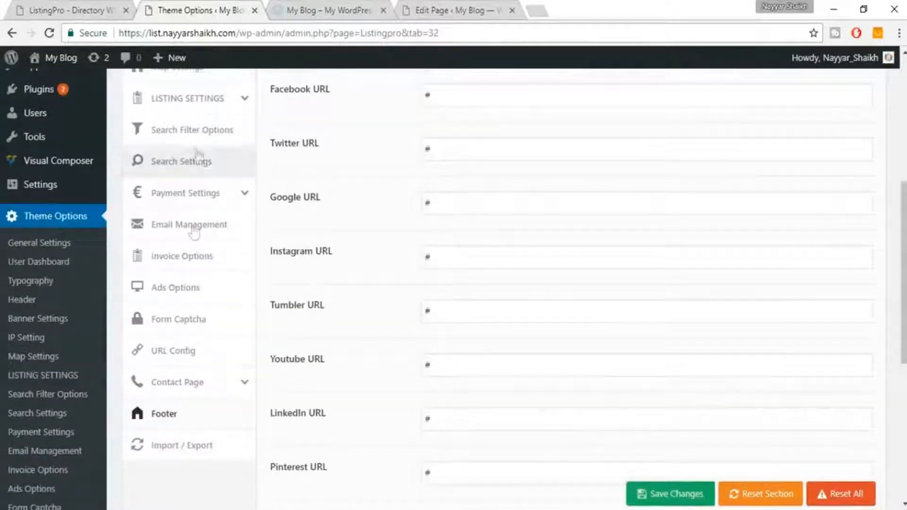
click(193, 293)
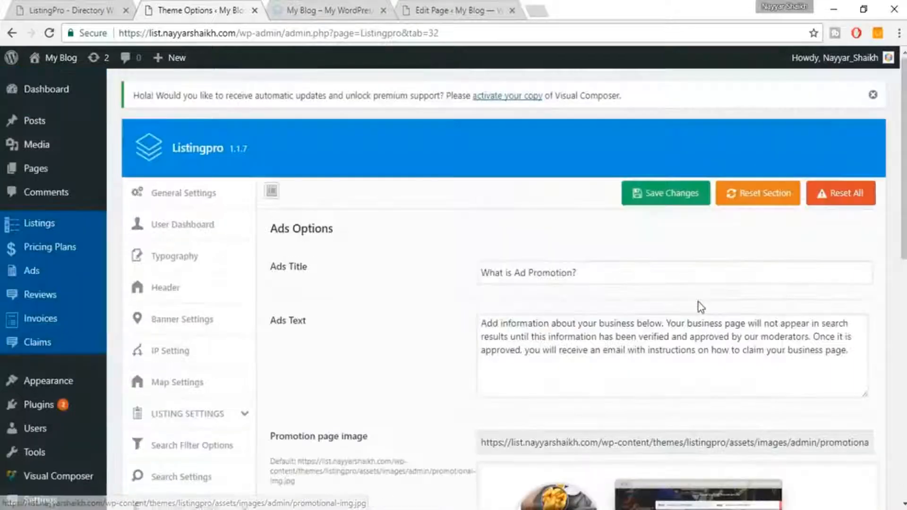
scroll(699, 305, down, 10)
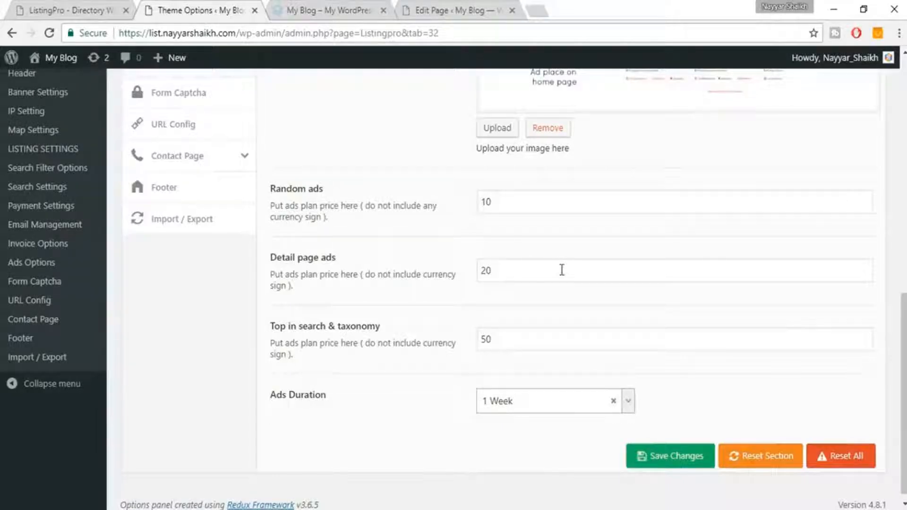
scroll(433, 308, down, 1)
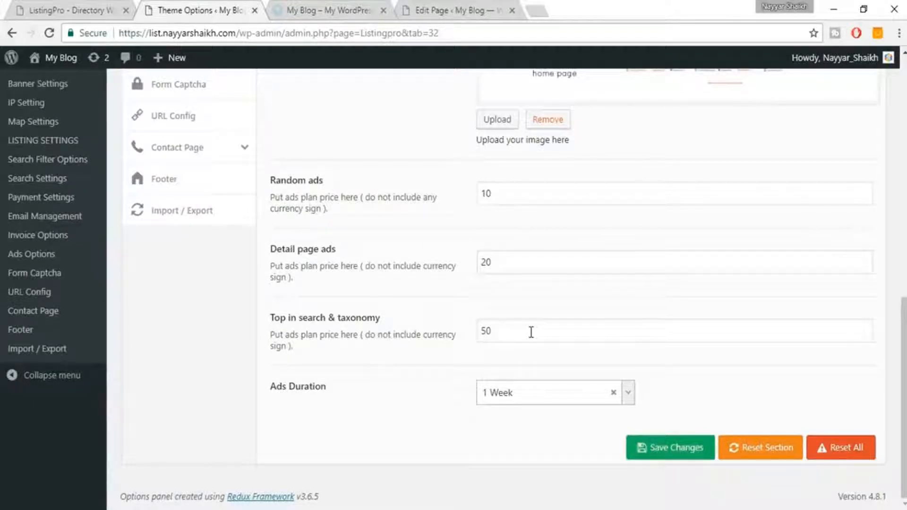
double_click(485, 331)
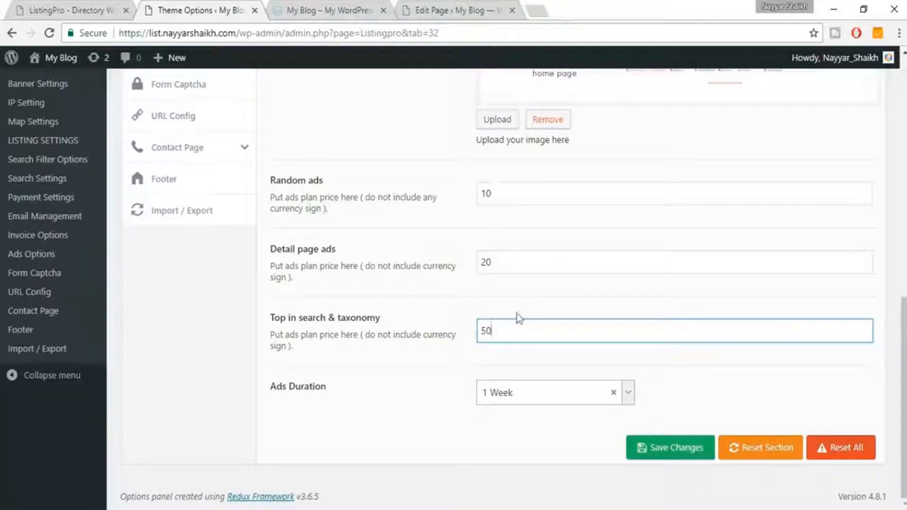
click(545, 403)
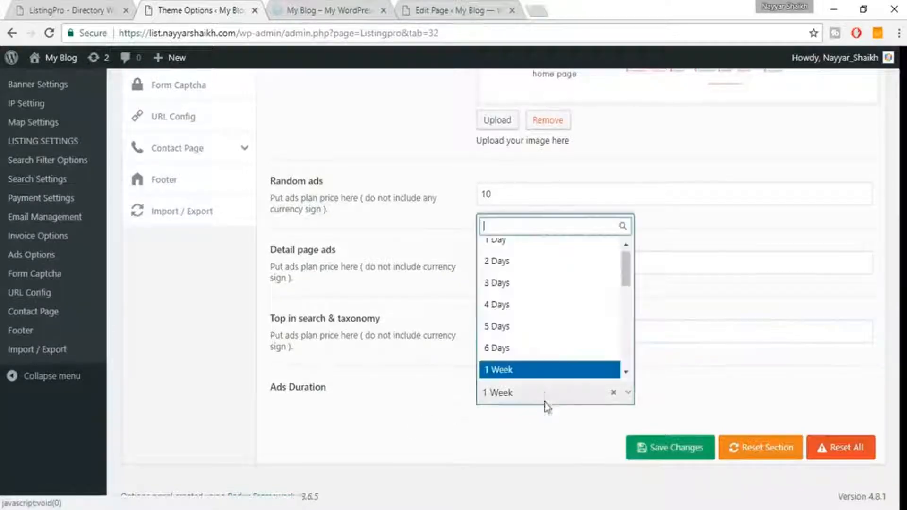
click(543, 397)
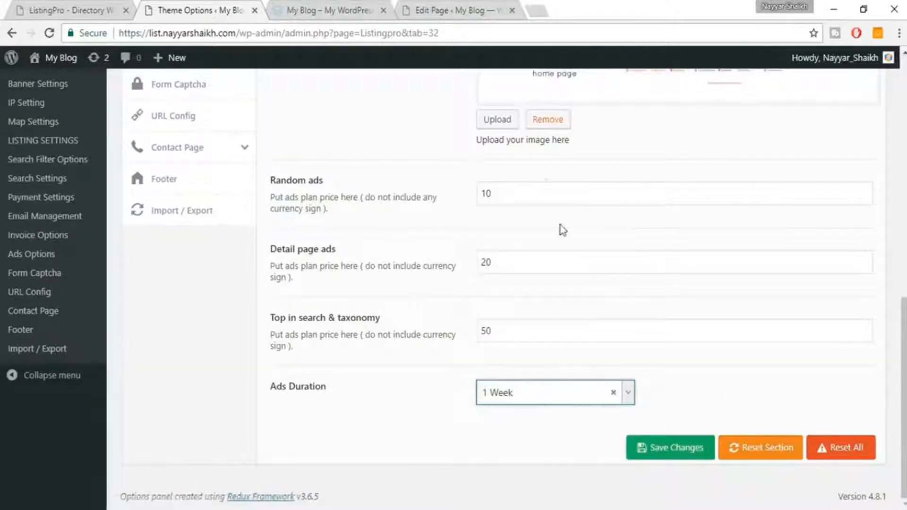
Look over the Ads Options prices and duration once more and save the ads settings.
scroll(583, 290, up, 6)
scroll(587, 289, up, 5)
scroll(587, 298, down, 10)
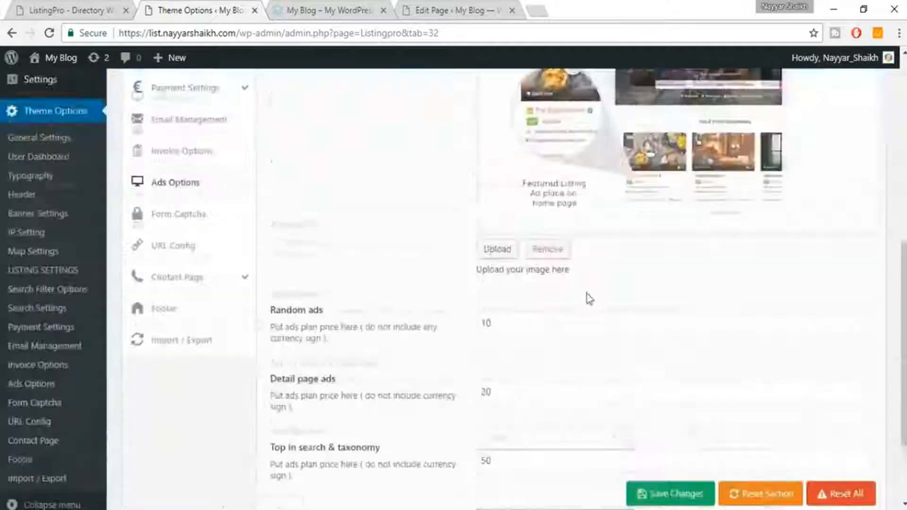
click(679, 465)
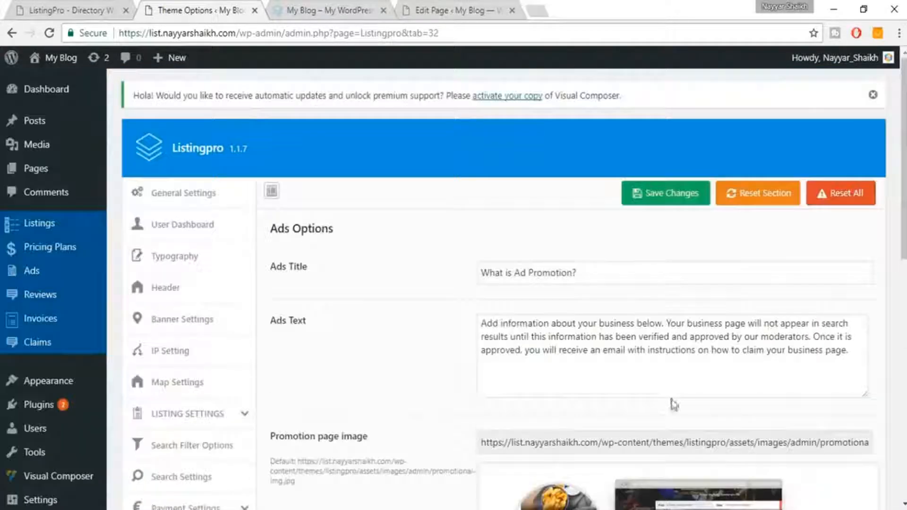
Start a new ad, check which listings can be assigned to it, and title the ad Sushi Kashiba.
mouse_move(45, 270)
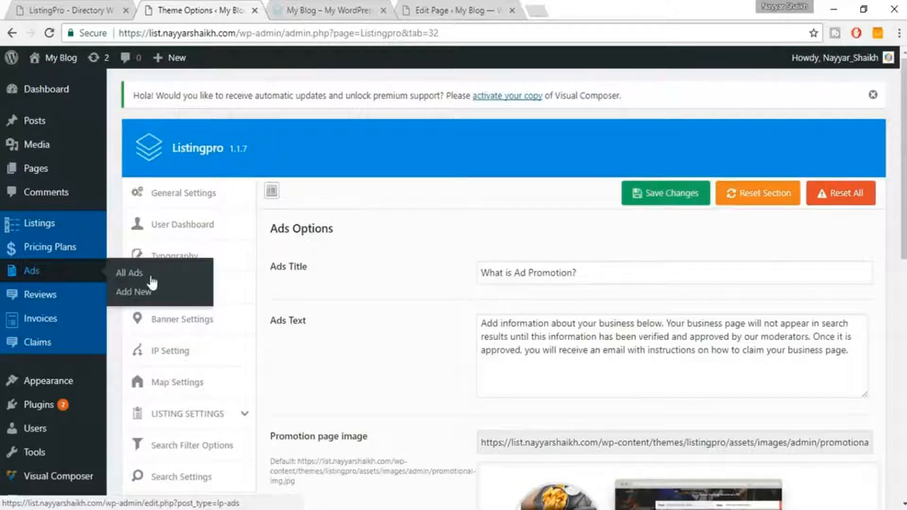
click(144, 293)
click(336, 274)
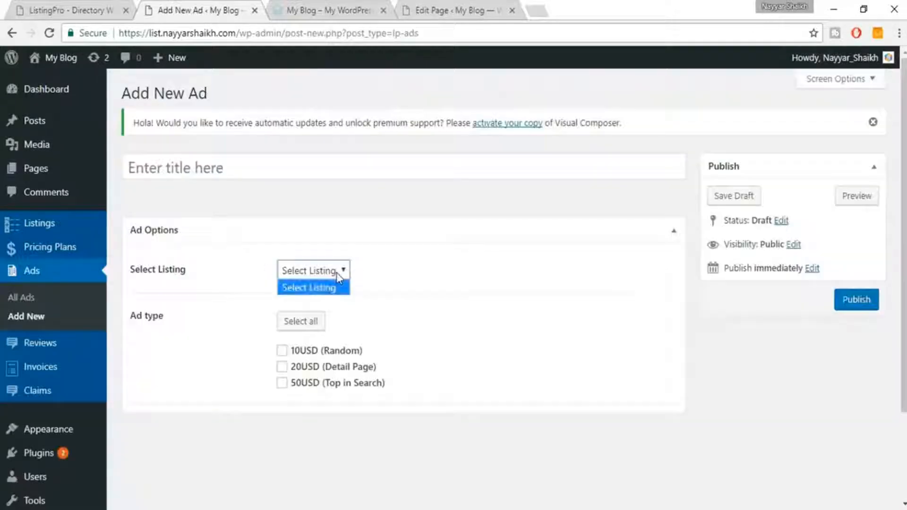
click(336, 274)
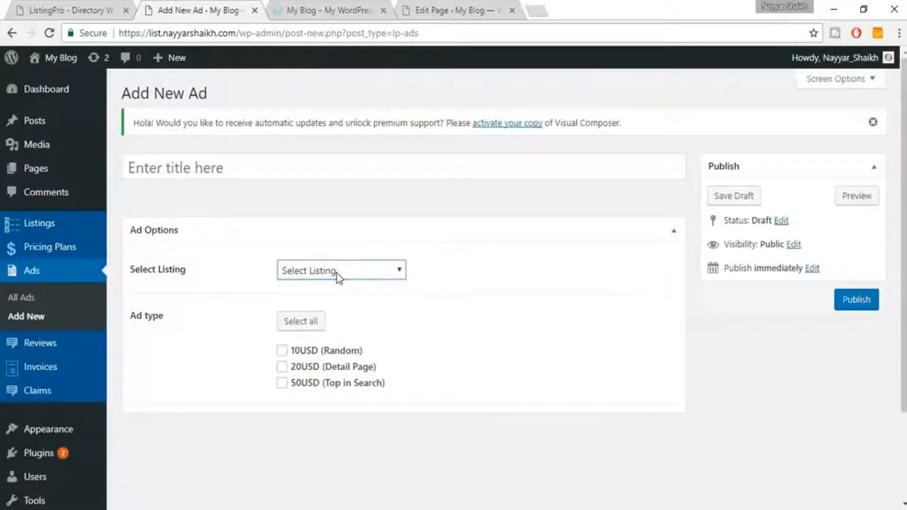
click(261, 173)
click(361, 273)
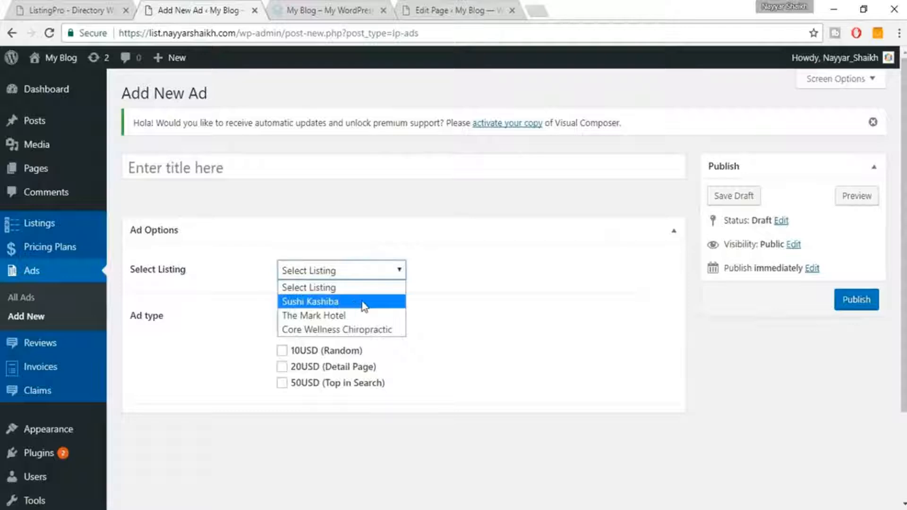
click(386, 155)
click(385, 155)
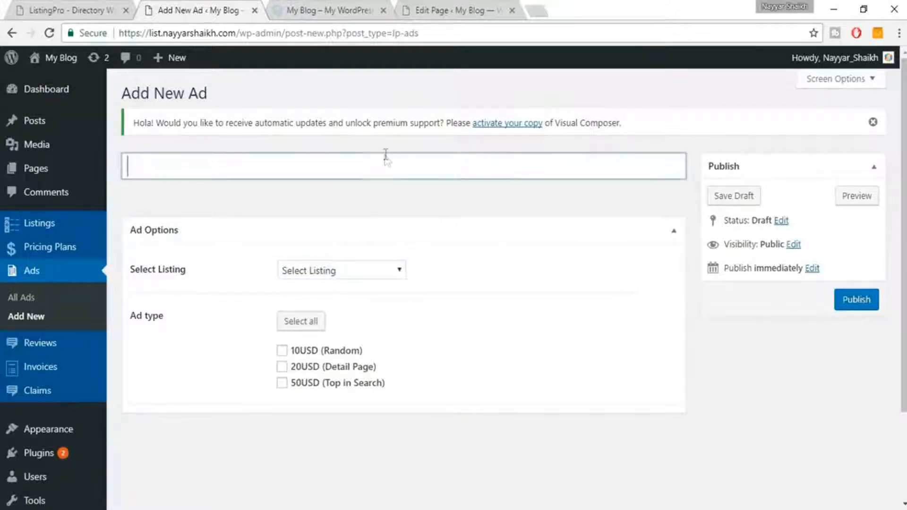
text(Sushi)
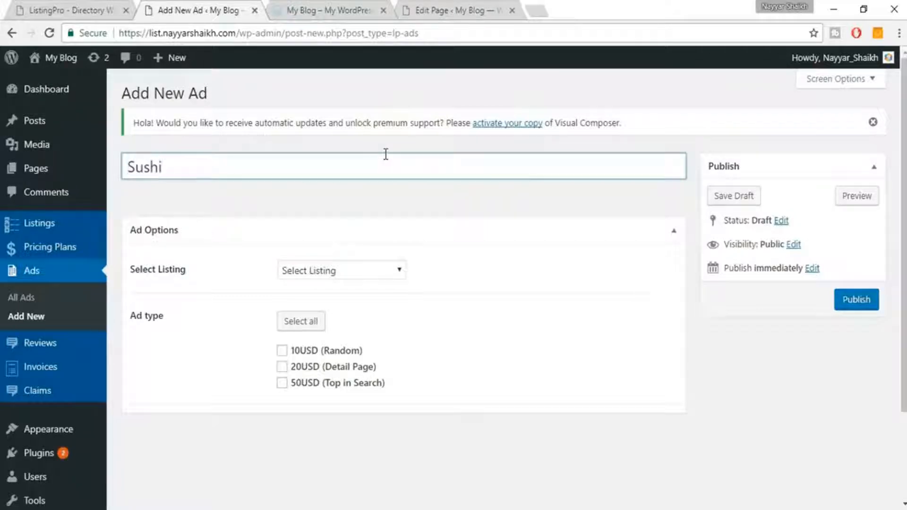
text( Kashiba)
Publish the ad for the Sushi Kashiba listing with the 50USD (Top in Search) ad type.
click(349, 265)
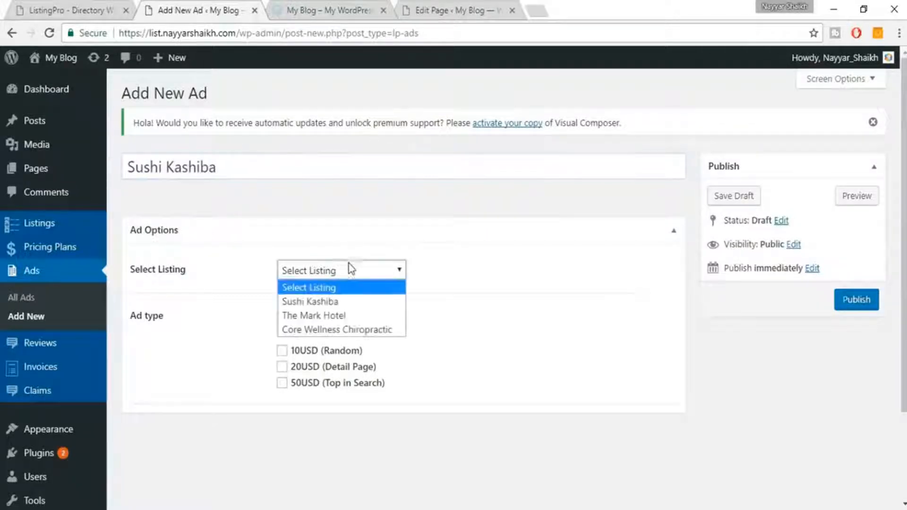
click(342, 305)
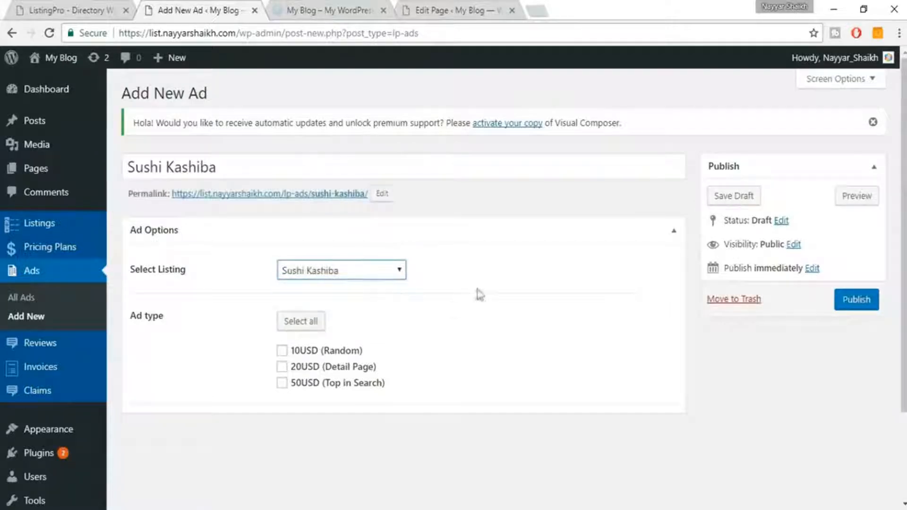
click(283, 384)
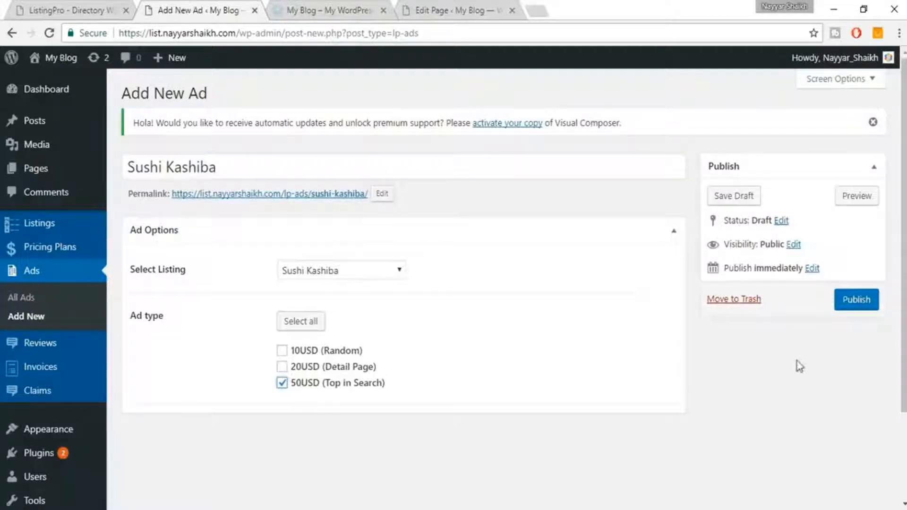
click(873, 302)
Search the live site for the Hotels category and check how the Sushi Kashiba ad is marked in the results.
scroll(453, 289, up, 10)
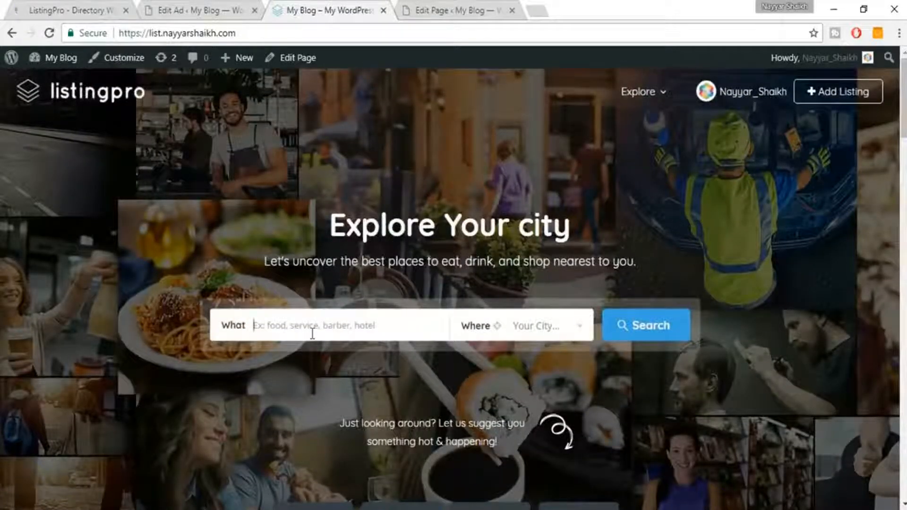
click(312, 334)
click(290, 361)
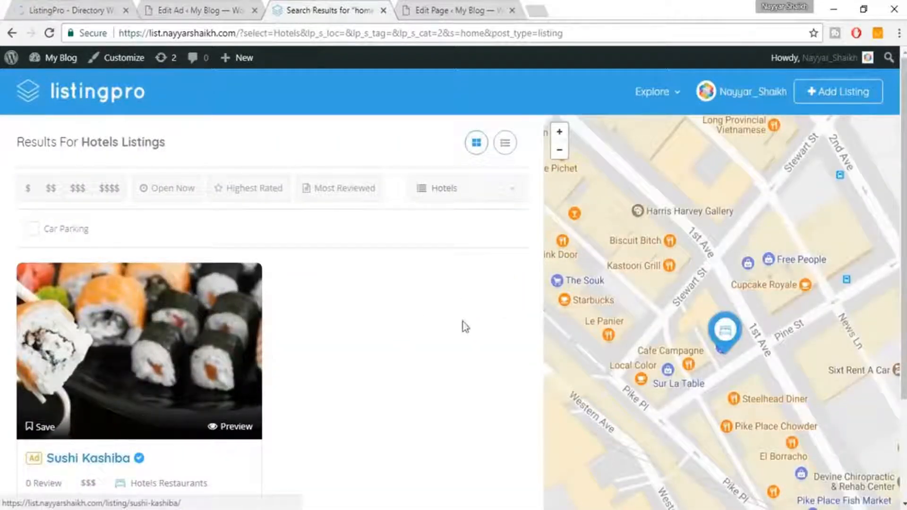
scroll(462, 327, down, 3)
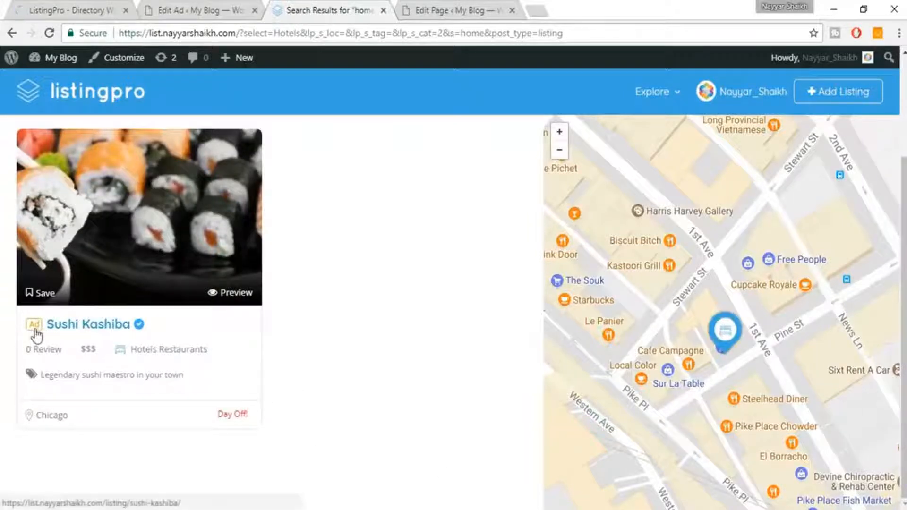
scroll(421, 375, up, 3)
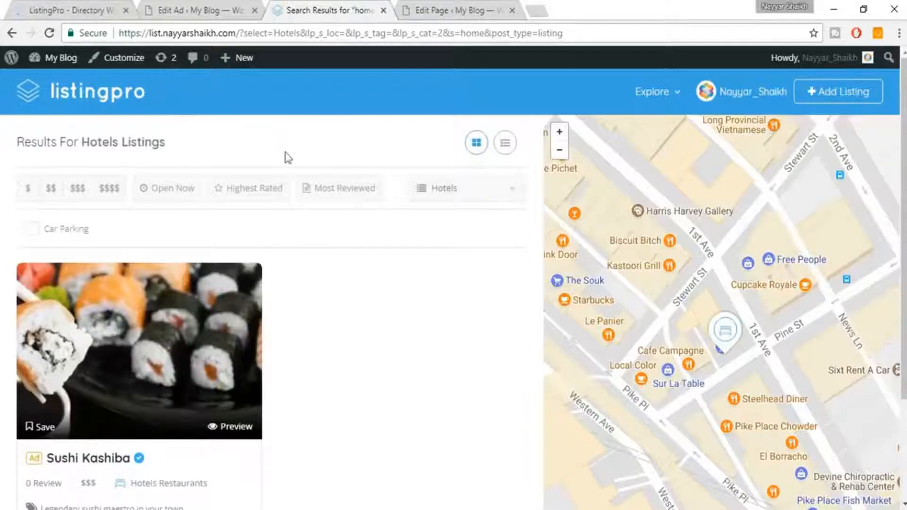
scroll(352, 239, down, 1)
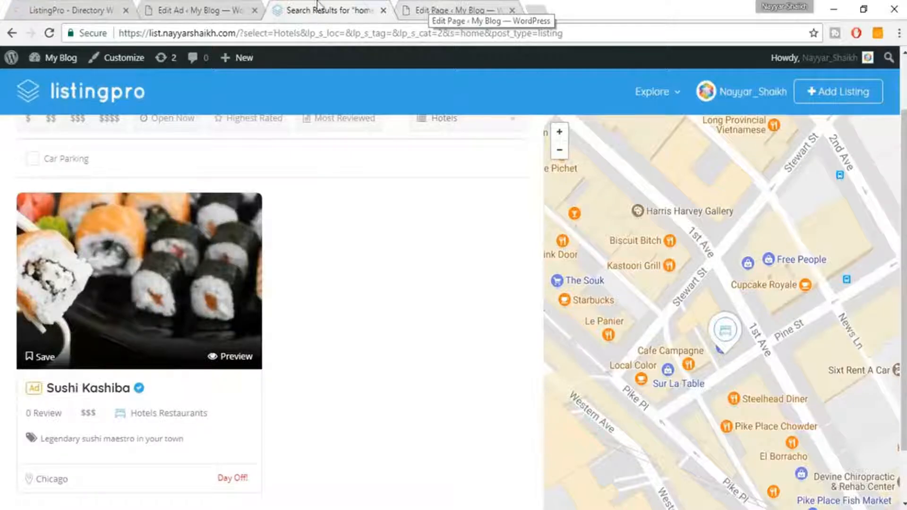
Return to the site admin and look through the list of existing pages for a contact page.
click(171, 7)
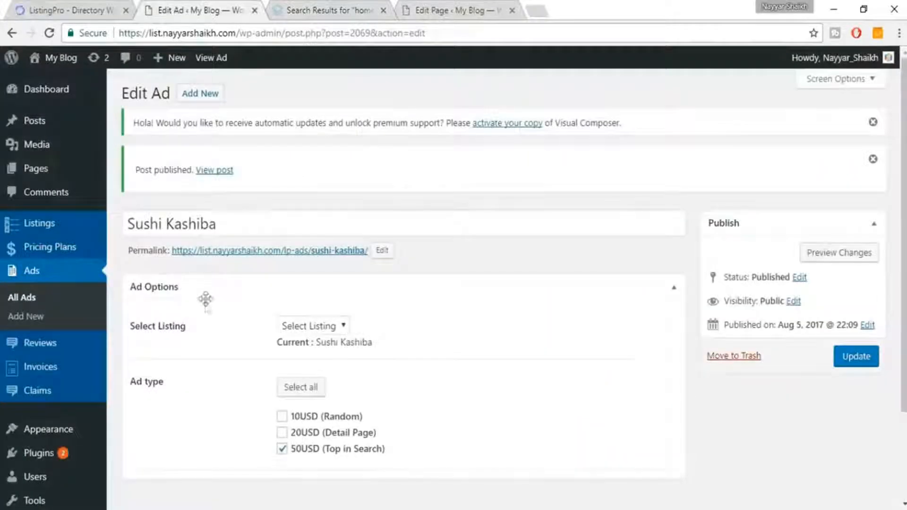
scroll(189, 311, down, 3)
mouse_move(66, 319)
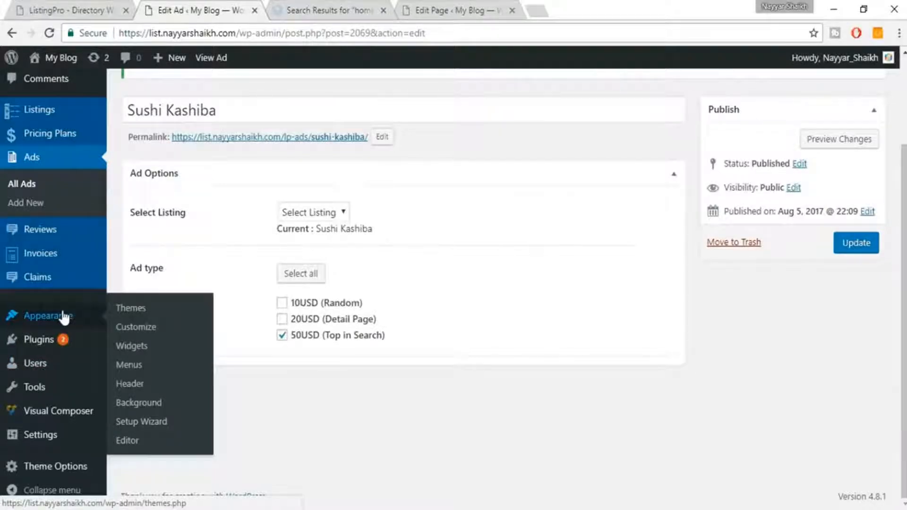
scroll(564, 326, up, 3)
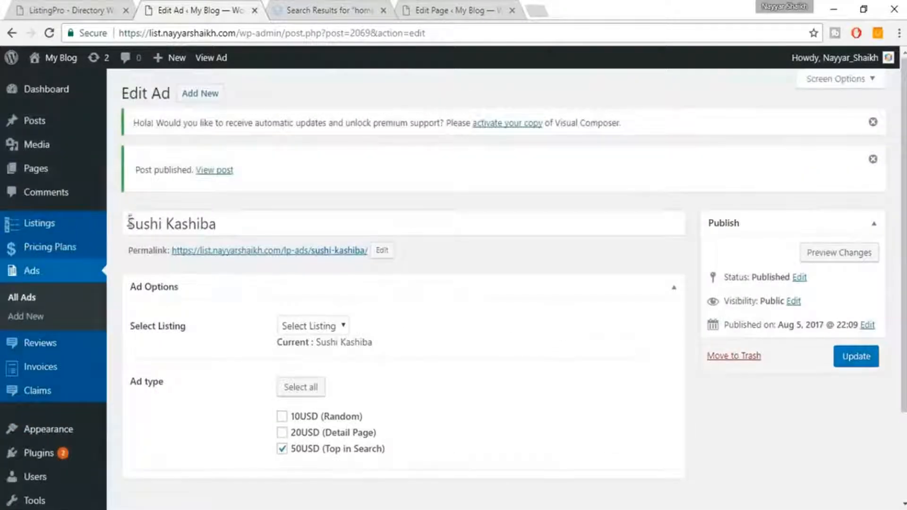
click(62, 170)
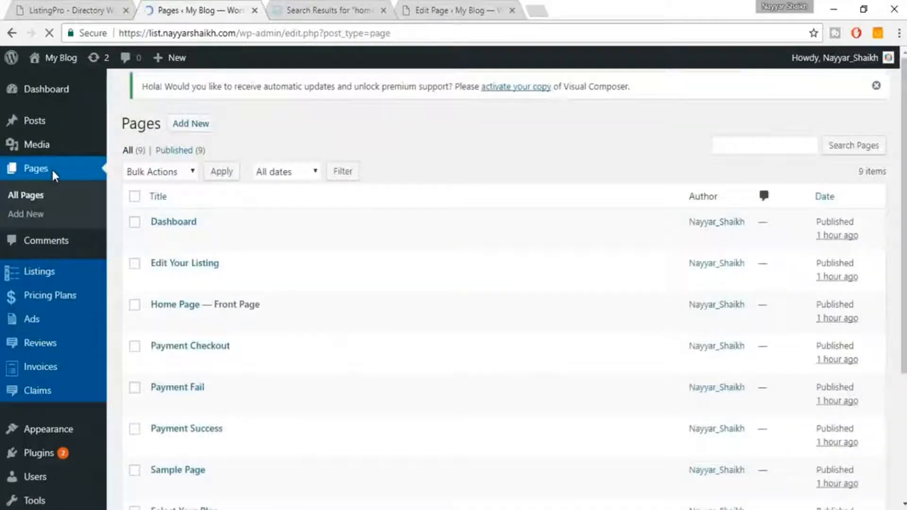
scroll(283, 235, down, 2)
scroll(284, 235, down, 3)
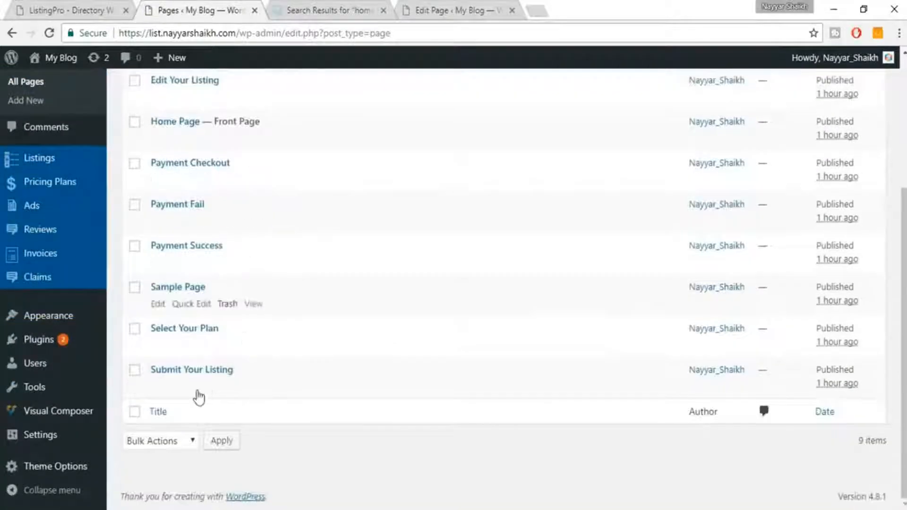
scroll(238, 239, up, 2)
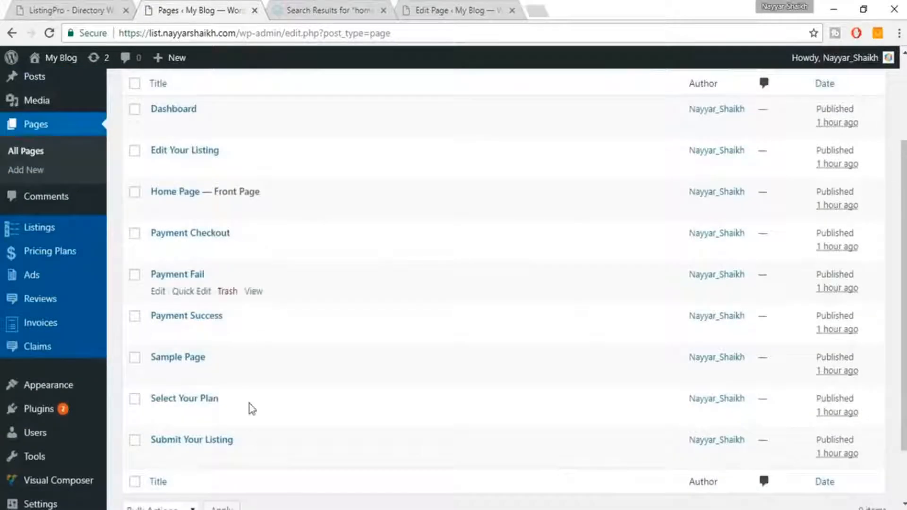
scroll(234, 421, up, 2)
scroll(236, 422, up, 2)
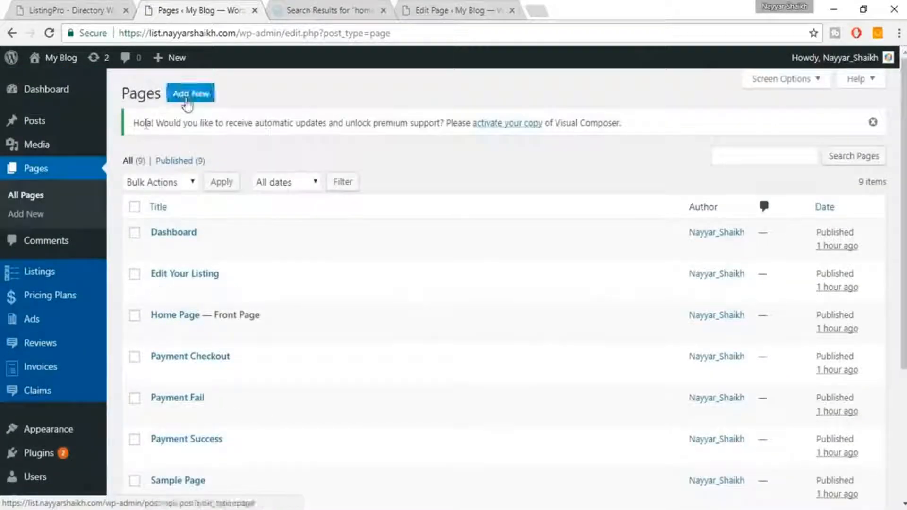
Create a page titled Contact Us with the Contact Page template and publish it.
click(194, 94)
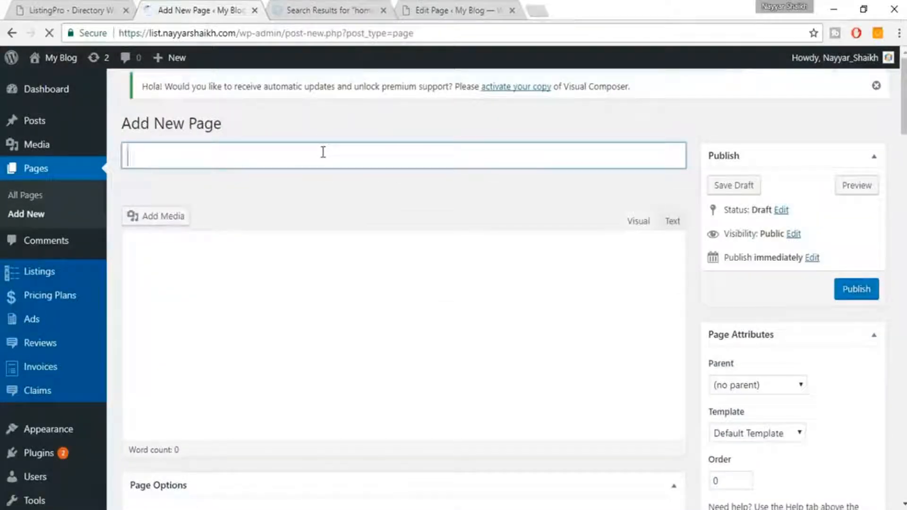
text(Contact Us)
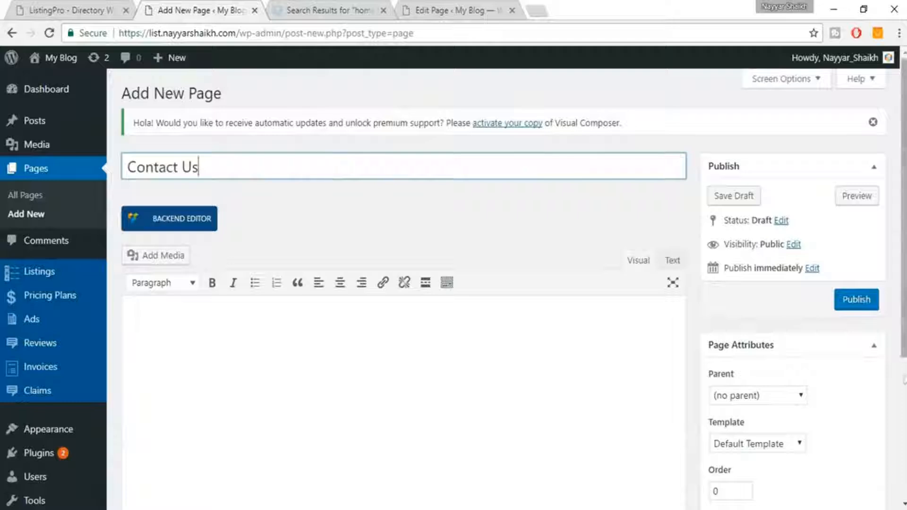
scroll(798, 412, down, 1)
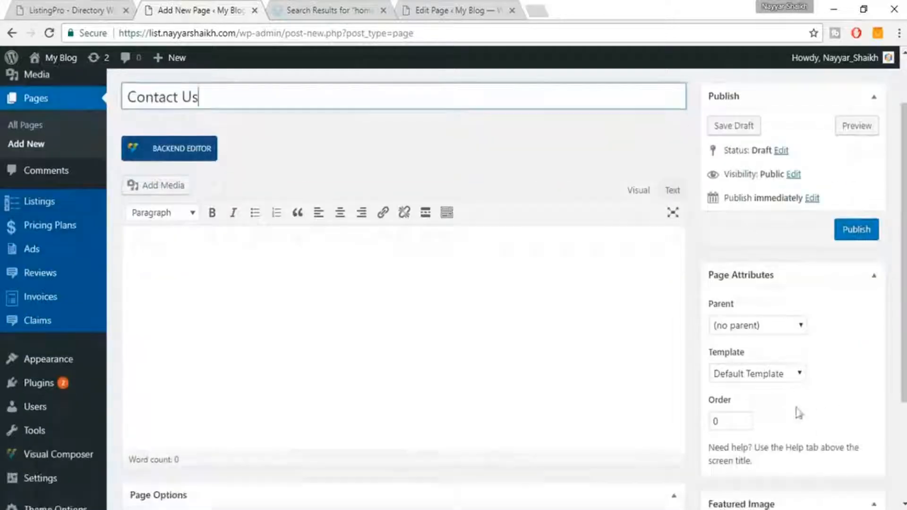
click(784, 374)
click(766, 408)
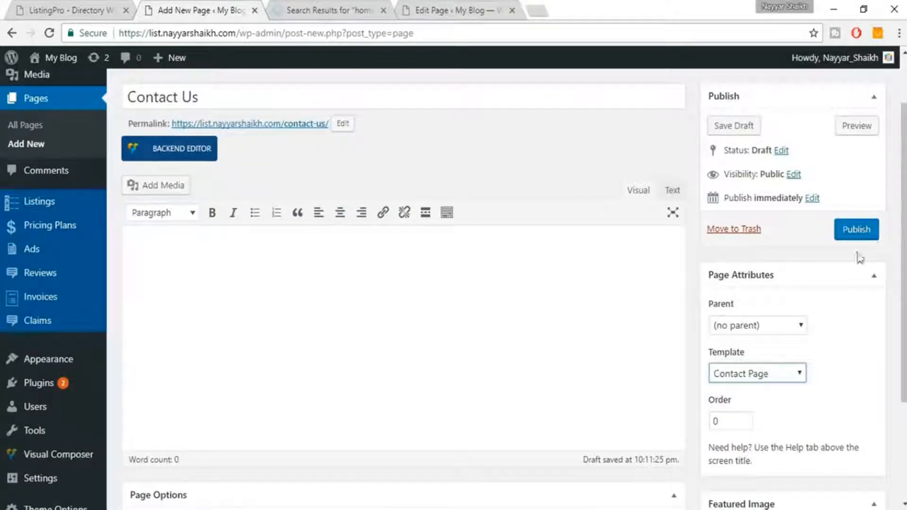
click(856, 229)
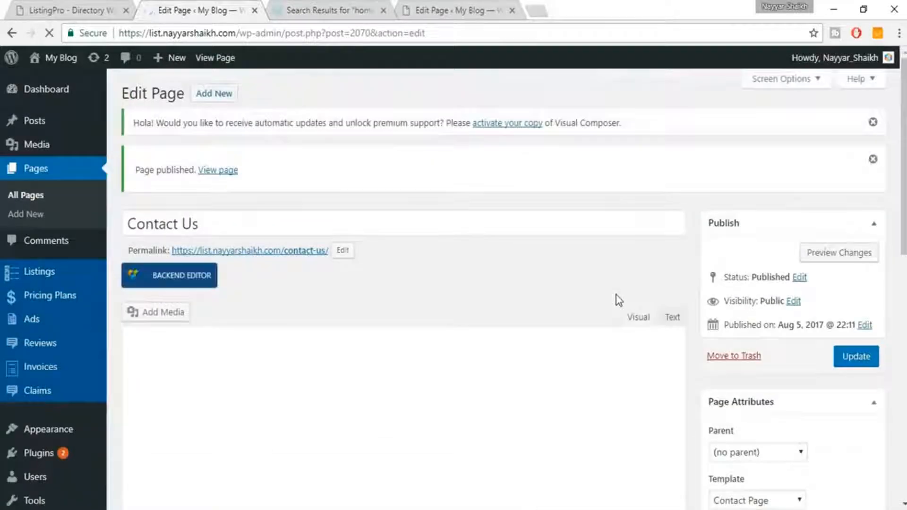
Open the Contact Page section of the theme options and review the contact information fields and the Social Links switch.
scroll(482, 275, down, 4)
scroll(481, 275, down, 2)
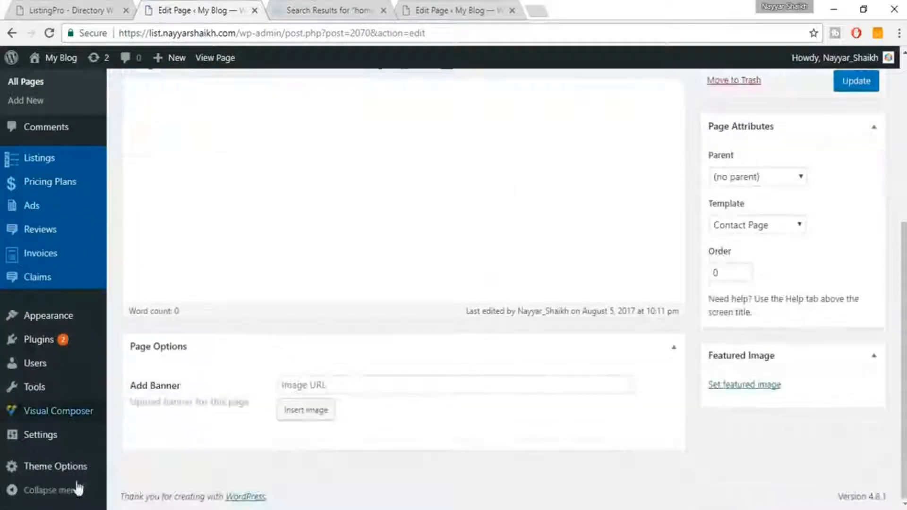
mouse_move(24, 474)
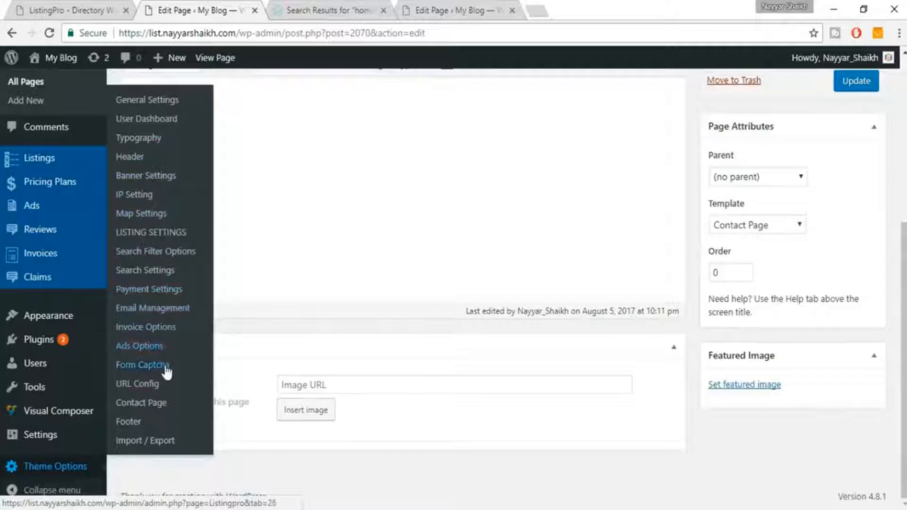
click(161, 405)
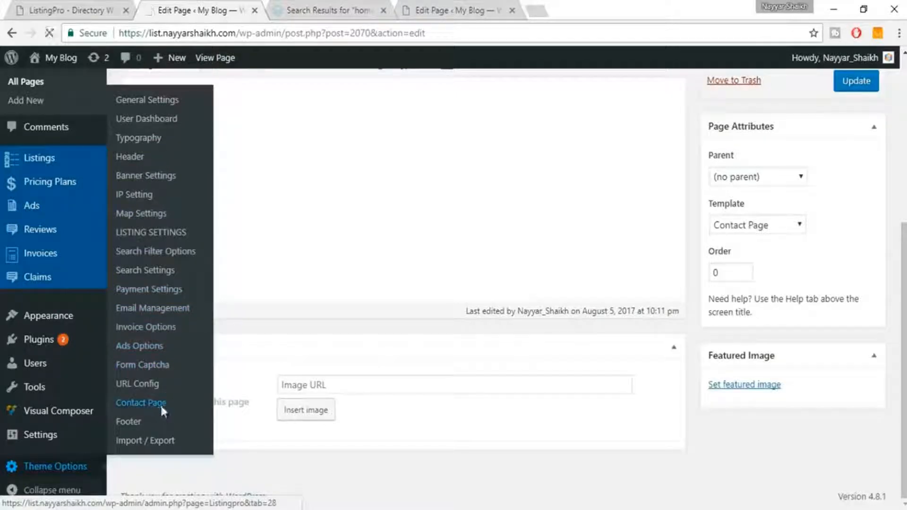
scroll(596, 249, down, 2)
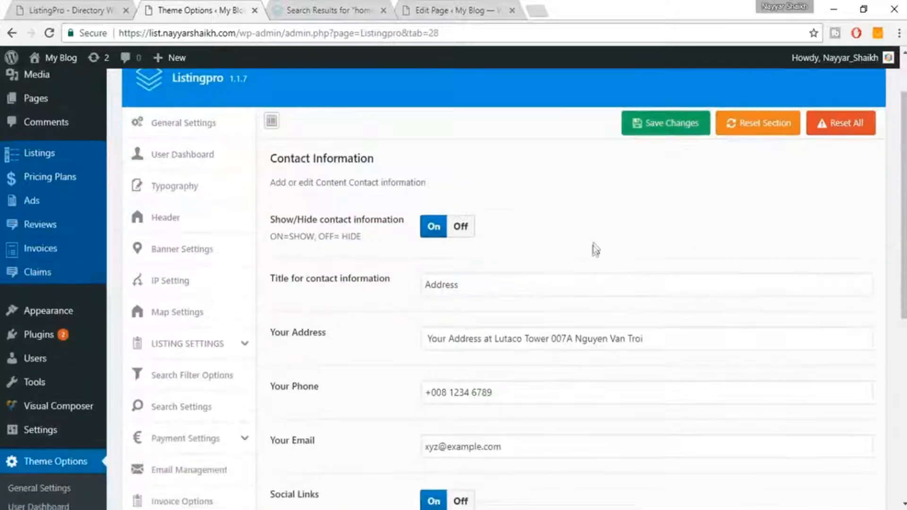
scroll(571, 238, down, 3)
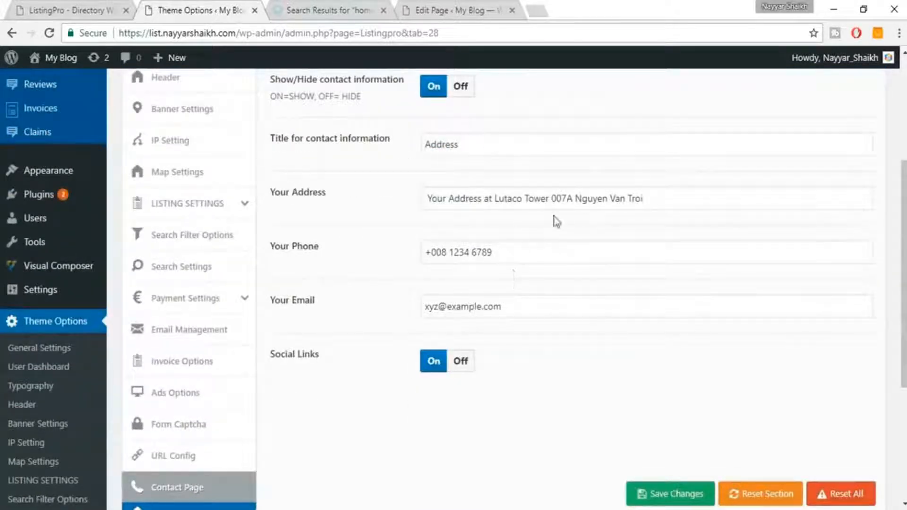
scroll(553, 220, down, 3)
drag(651, 198, 389, 265)
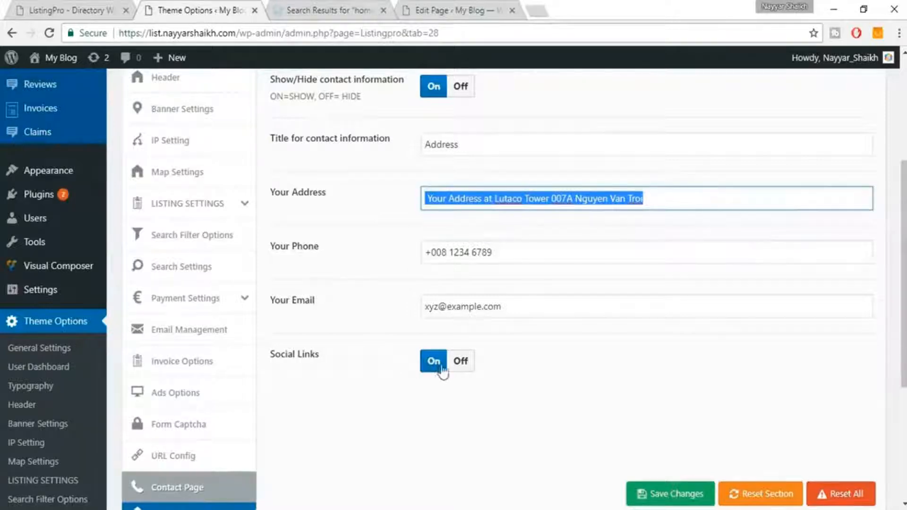
scroll(520, 369, down, 2)
scroll(510, 326, down, 4)
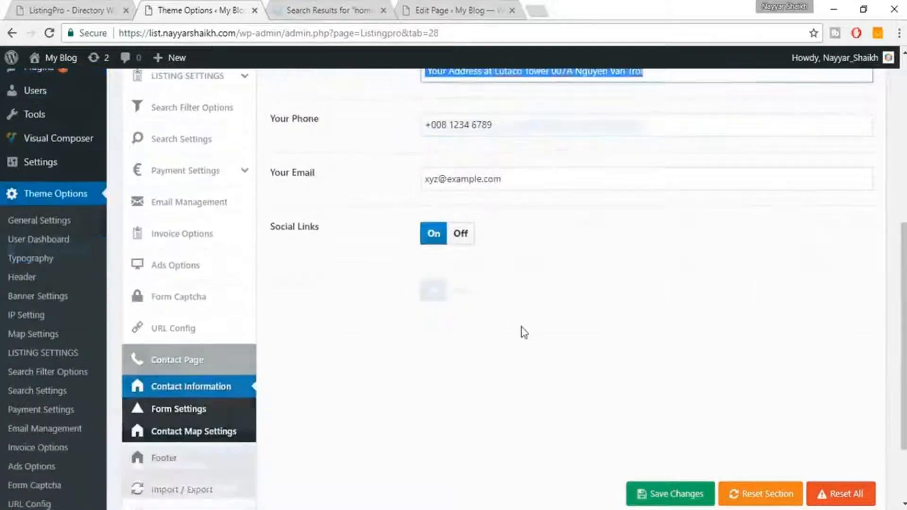
Open the contact page's Form Settings and review the form title, success message and error message.
click(185, 315)
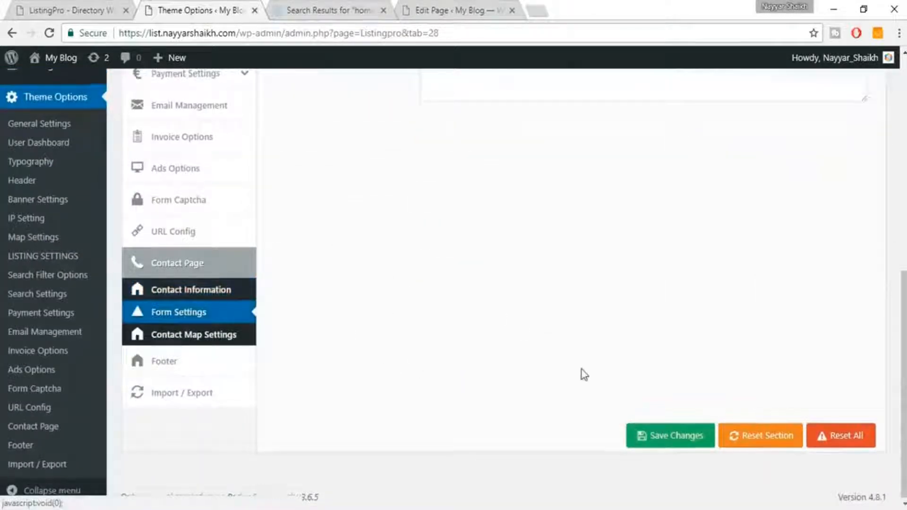
scroll(582, 369, up, 10)
scroll(582, 369, down, 2)
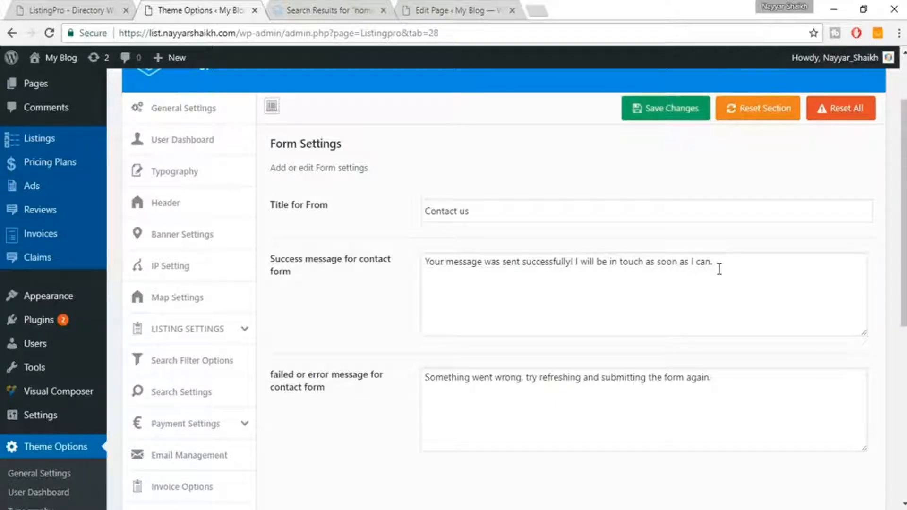
triple_click(519, 261)
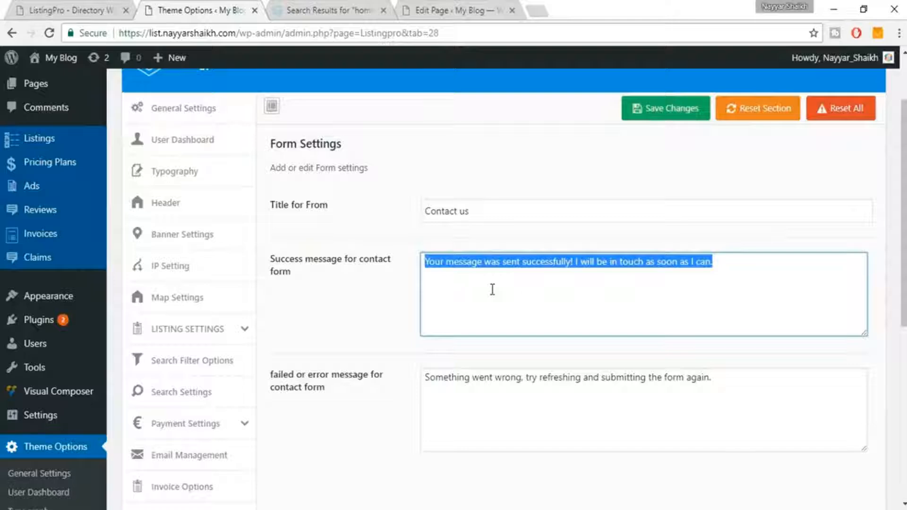
scroll(555, 288, down, 5)
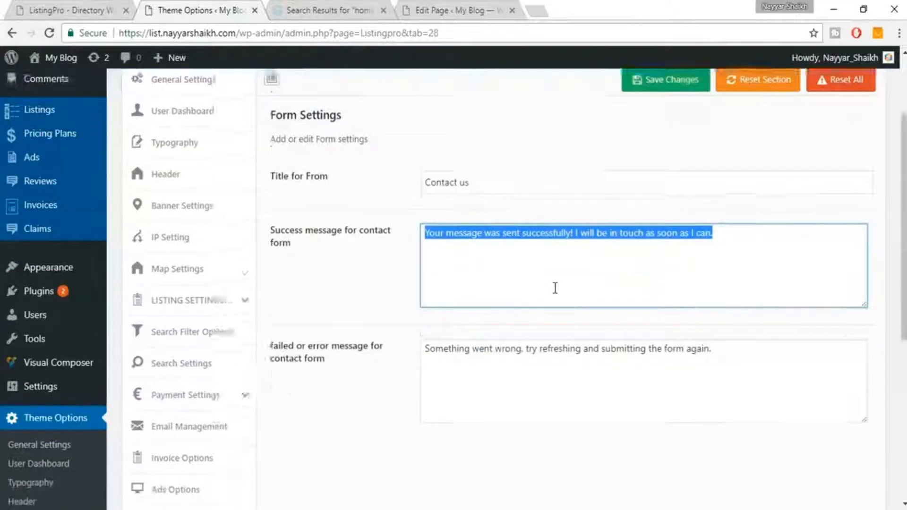
Open Contact Map Settings and review the latitude and longitude fields for the contact page map.
click(216, 478)
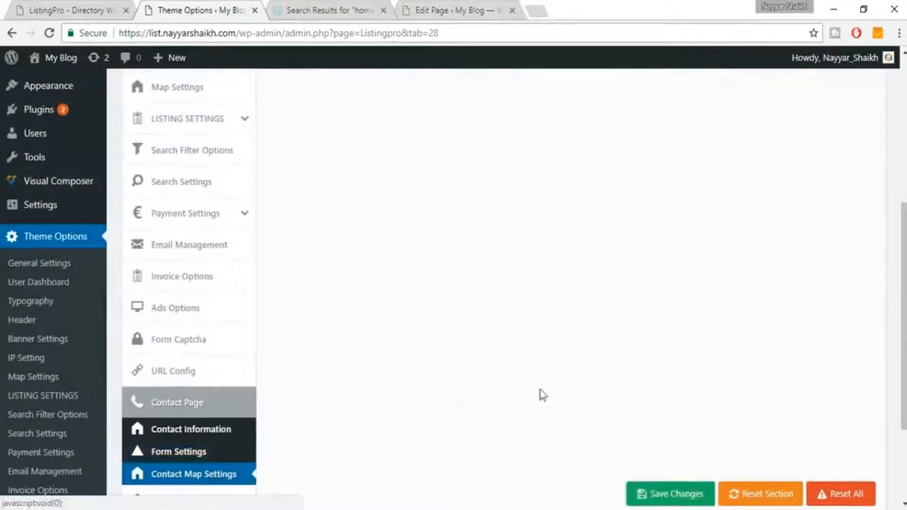
scroll(540, 389, up, 5)
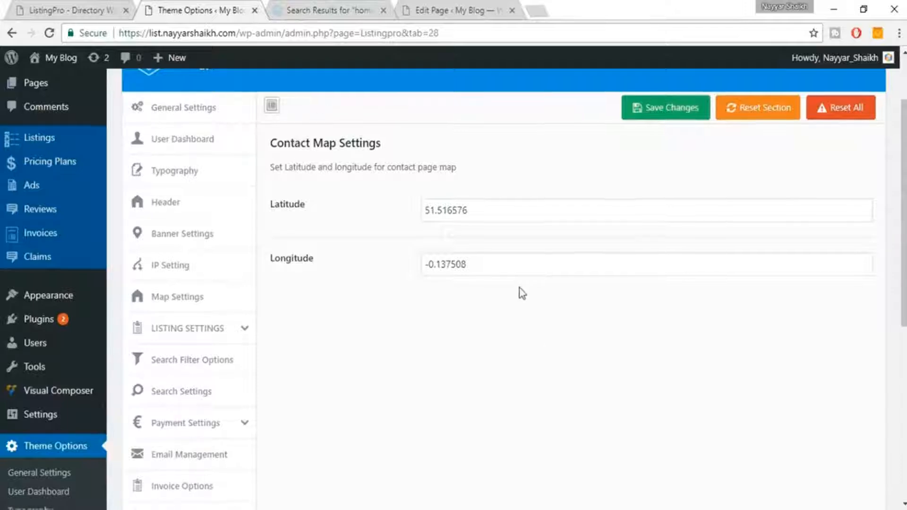
scroll(521, 293, down, 1)
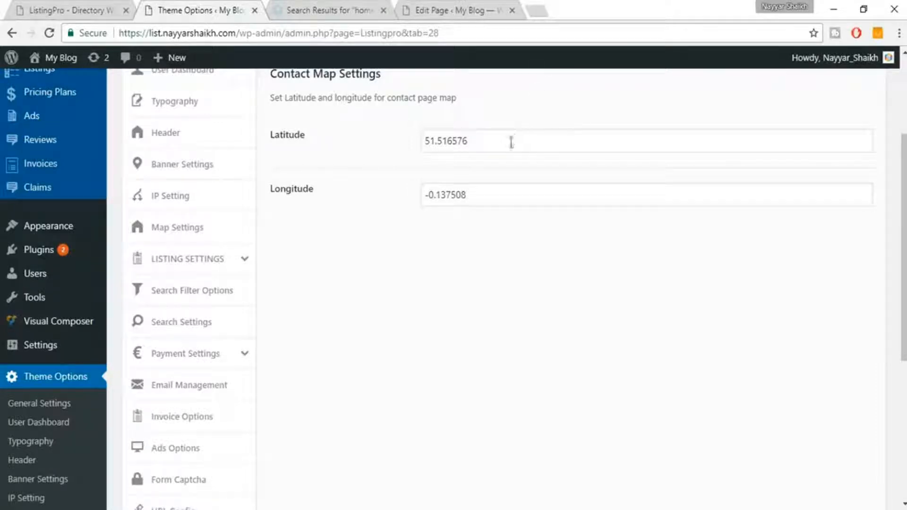
scroll(488, 266, up, 3)
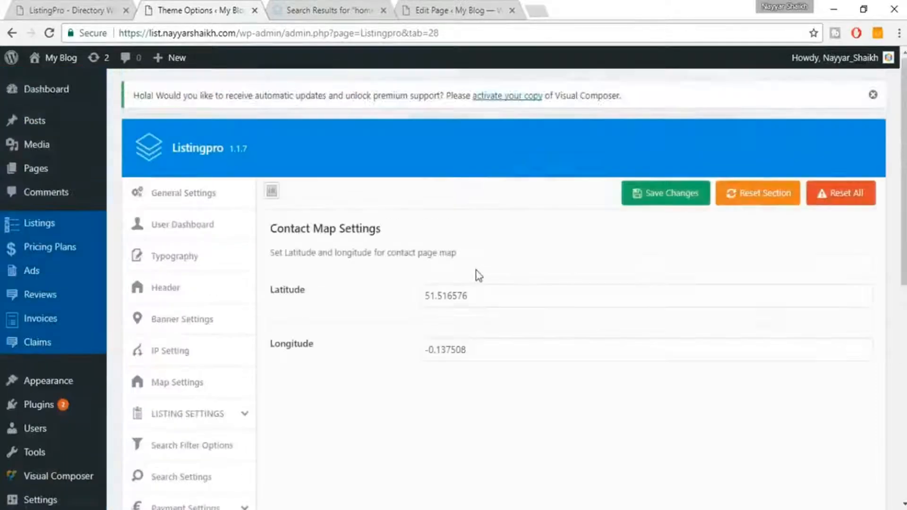
Compare the address block on the live Contact Us page with the Contact Information fields in the theme options.
key(ctrl+Tab)
scroll(765, 258, down, 1)
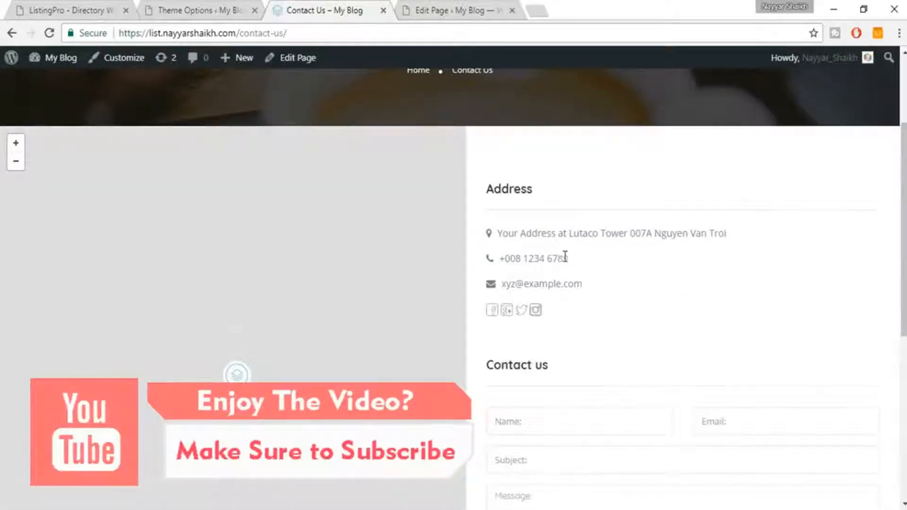
click(189, 10)
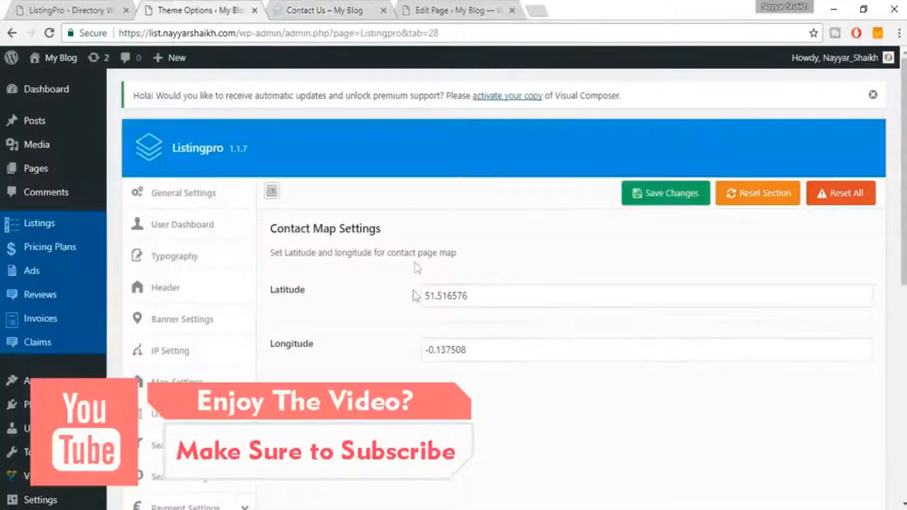
scroll(414, 327, down, 7)
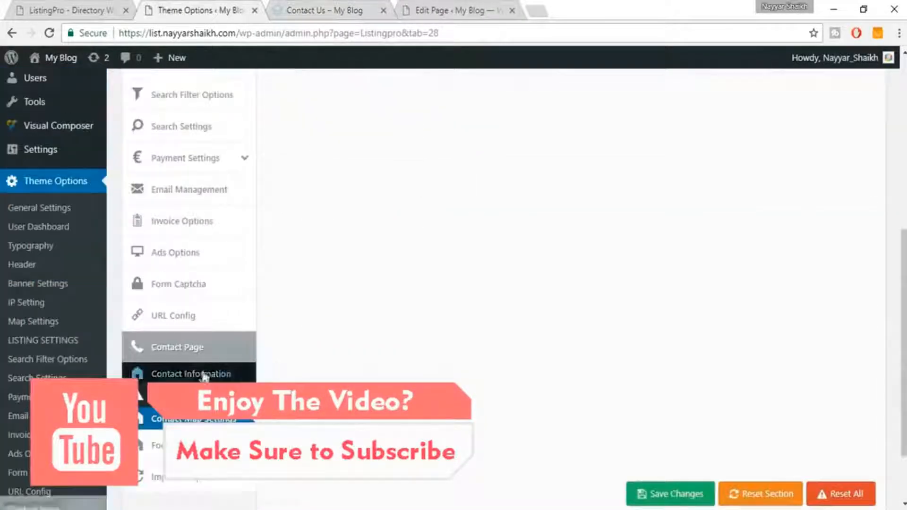
click(204, 376)
scroll(446, 367, up, 3)
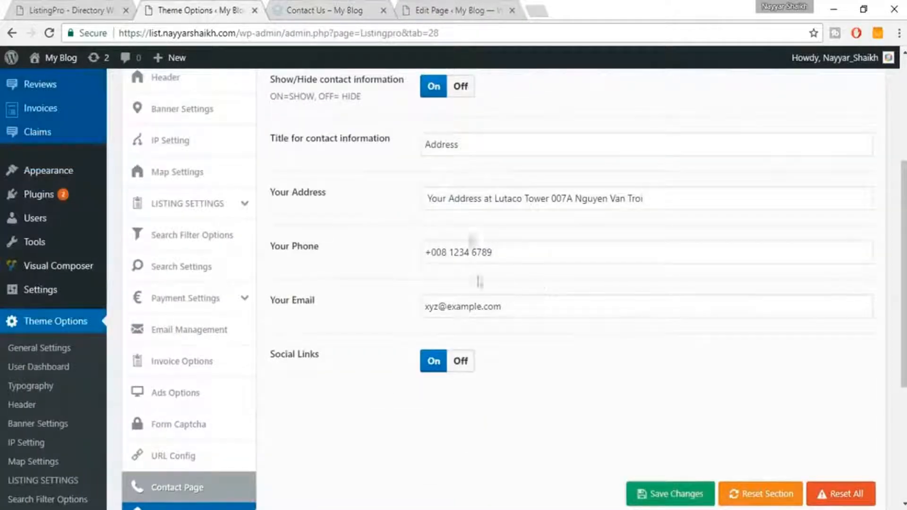
Look over the map, contact details, social icons and message form on the live Contact Us page.
click(303, 9)
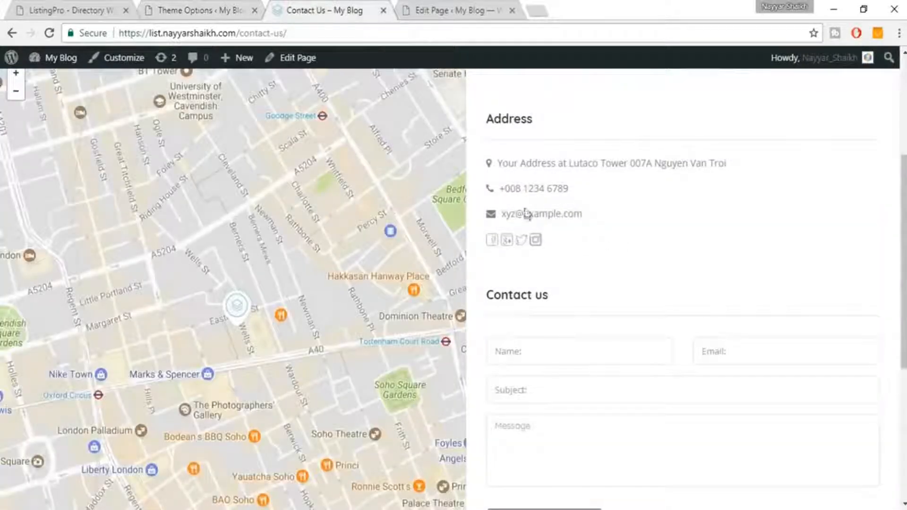
scroll(642, 241, down, 2)
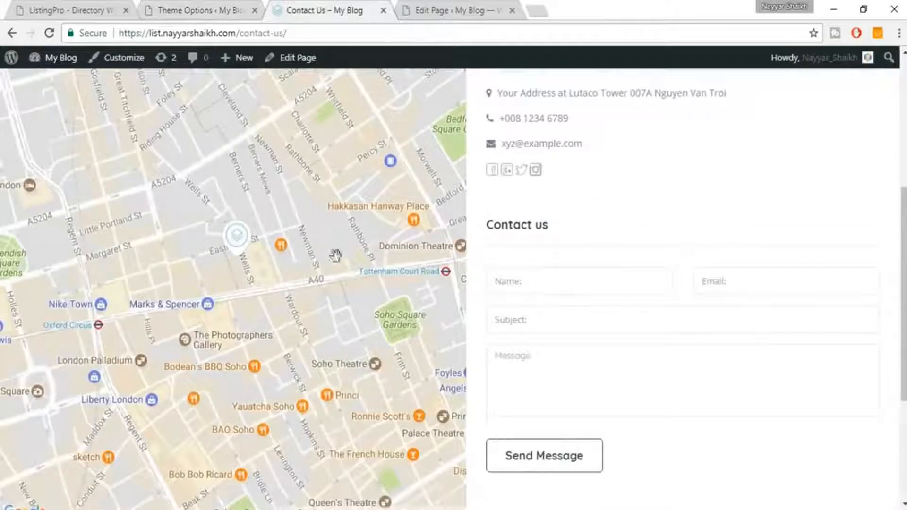
scroll(335, 255, down, 3)
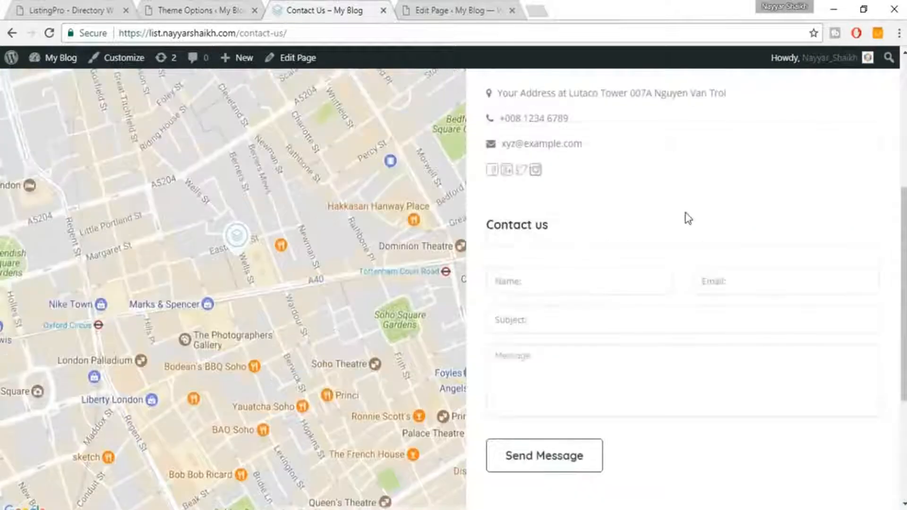
scroll(685, 215, up, 2)
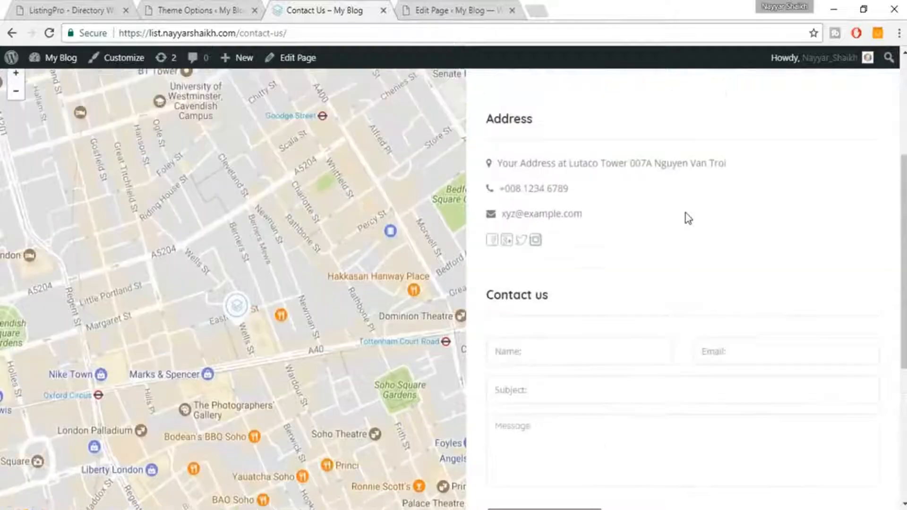
scroll(678, 293, down, 3)
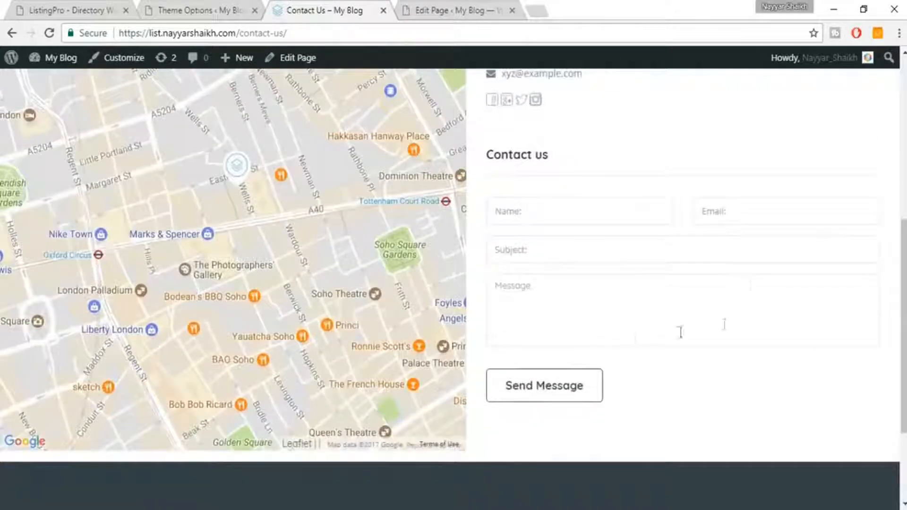
scroll(671, 237, up, 2)
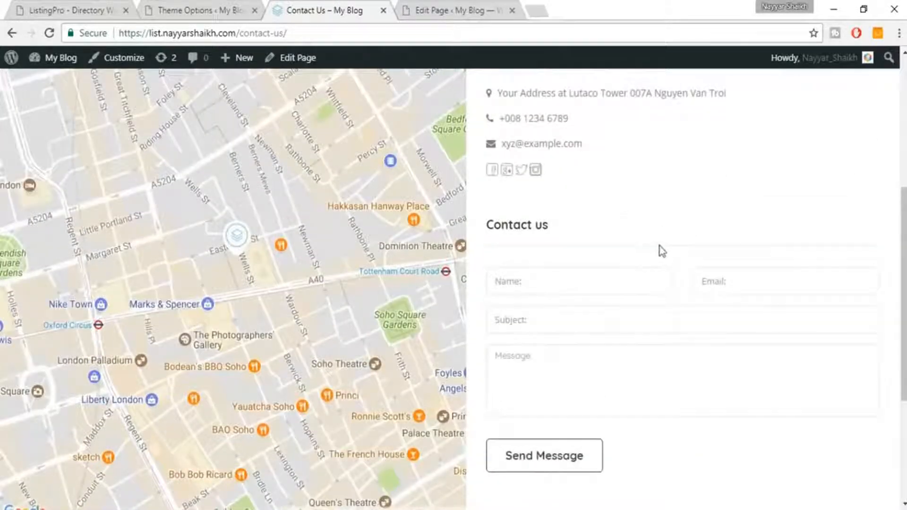
scroll(659, 244, up, 5)
Recheck the Contact Information settings and inspect the header menu of the live Contact Us page.
click(225, 6)
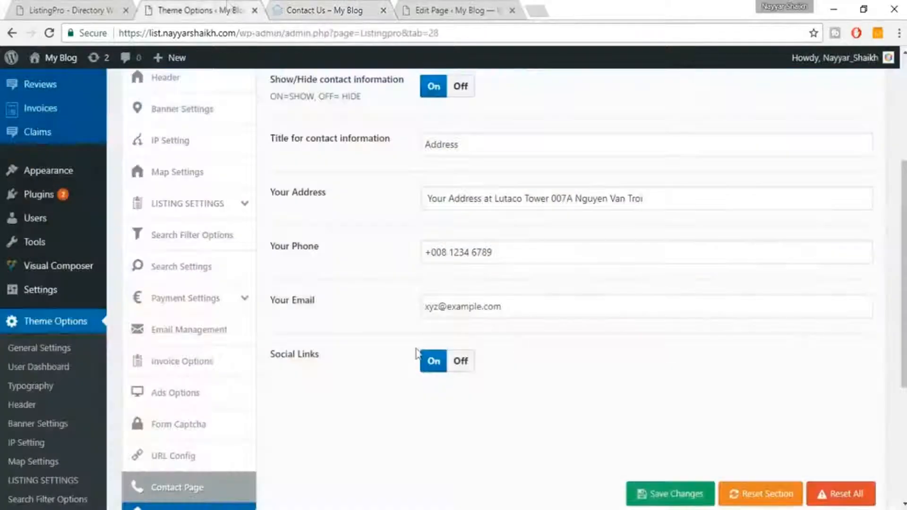
click(342, 7)
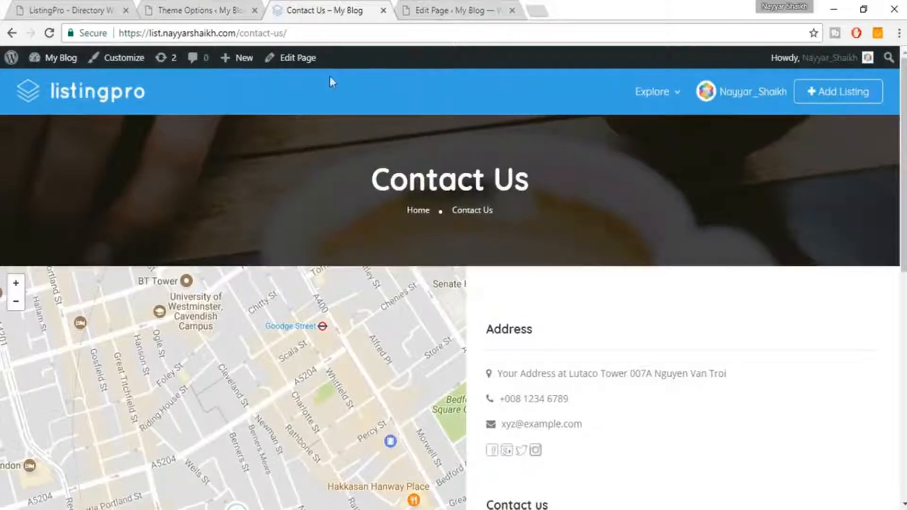
mouse_move(643, 99)
Add the Contact Us page to the Main menu and save the menu.
click(201, 10)
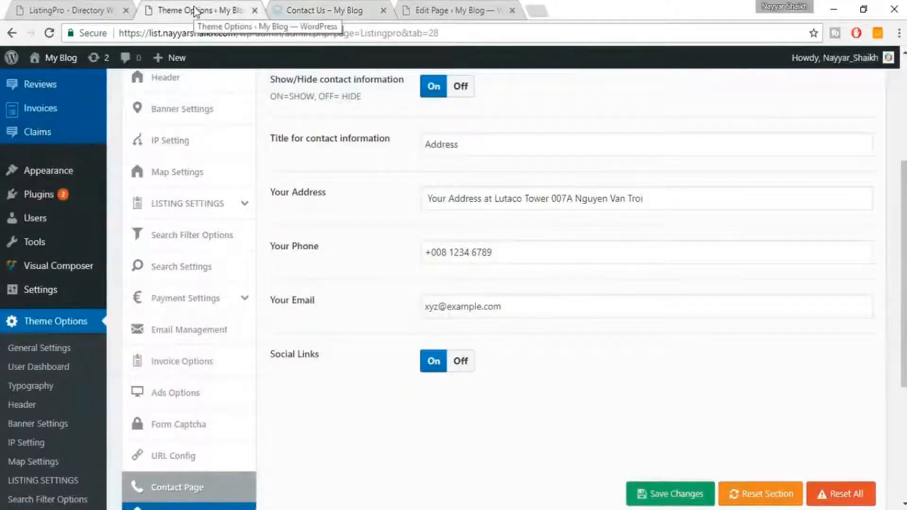
mouse_move(67, 176)
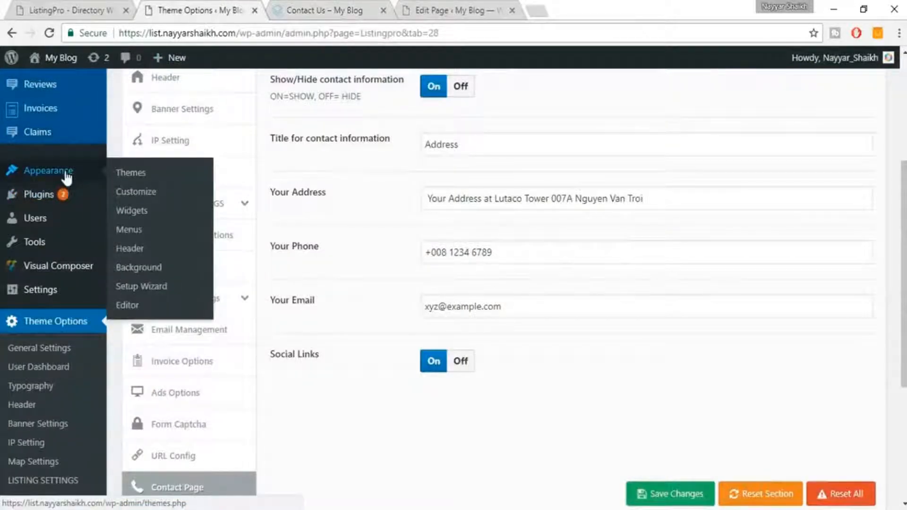
click(135, 230)
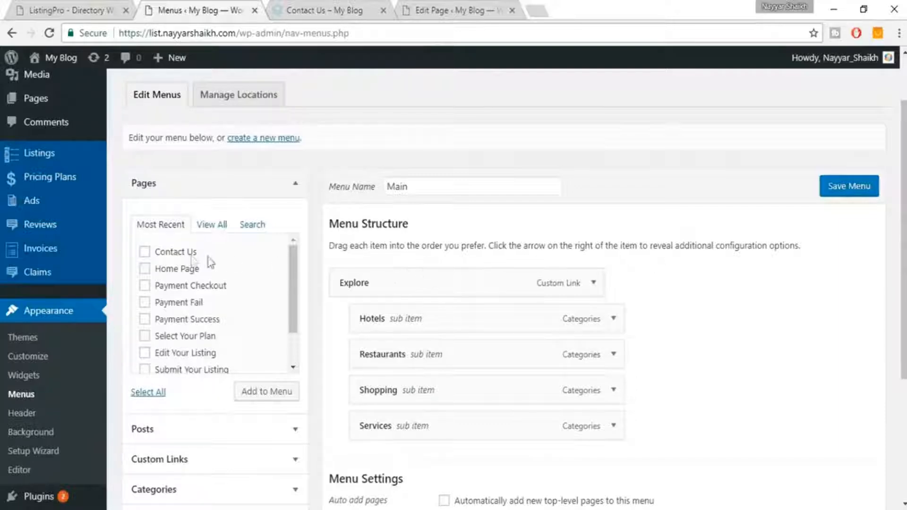
click(173, 252)
click(211, 225)
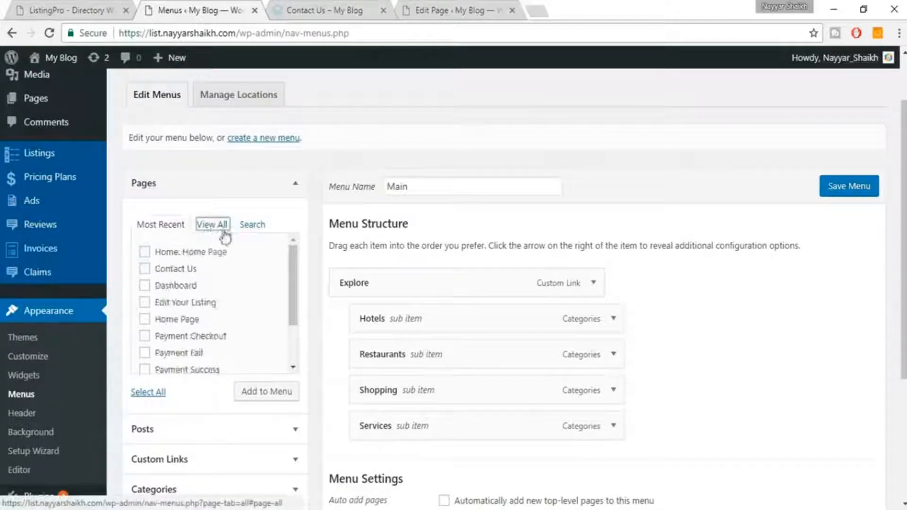
click(188, 268)
click(266, 388)
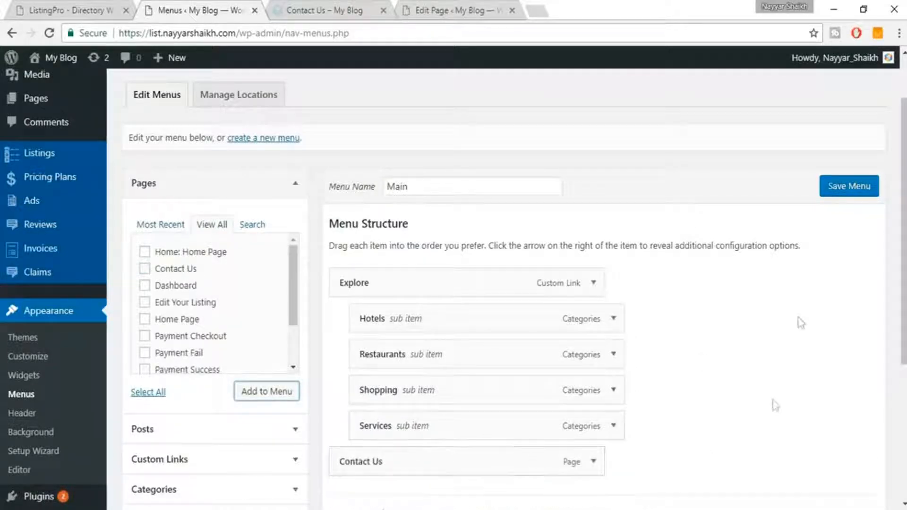
click(845, 189)
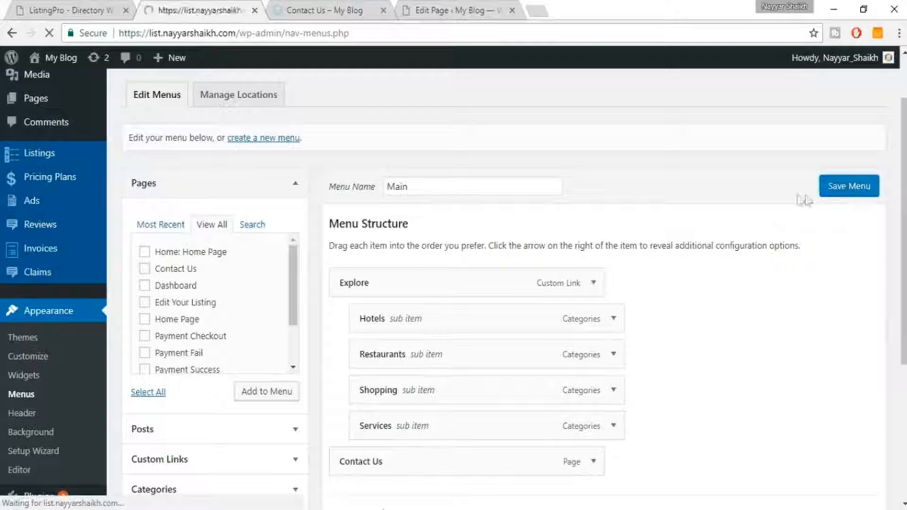
Reload the live Contact Us page and check its header menu for the Contact Us link.
click(340, 10)
click(348, 32)
key(Return)
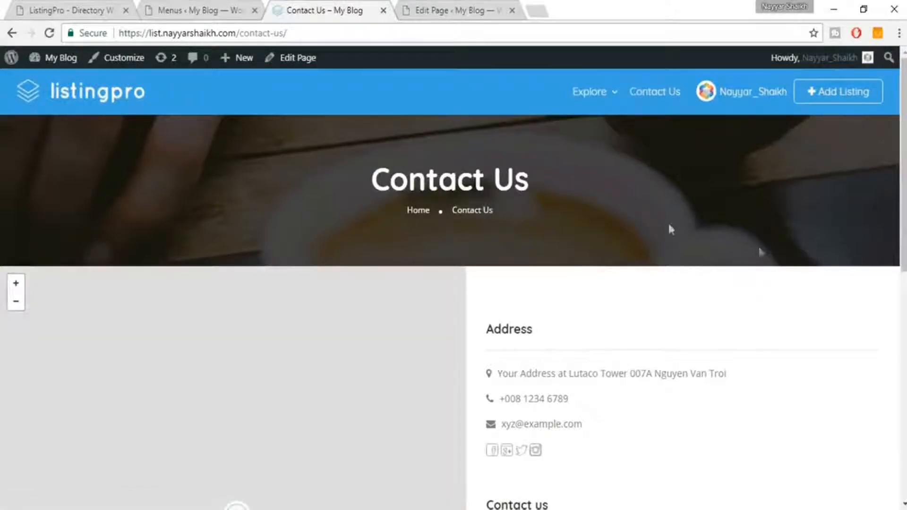
Open Email Management in the theme options and review the general sender address and Email From name.
click(171, 6)
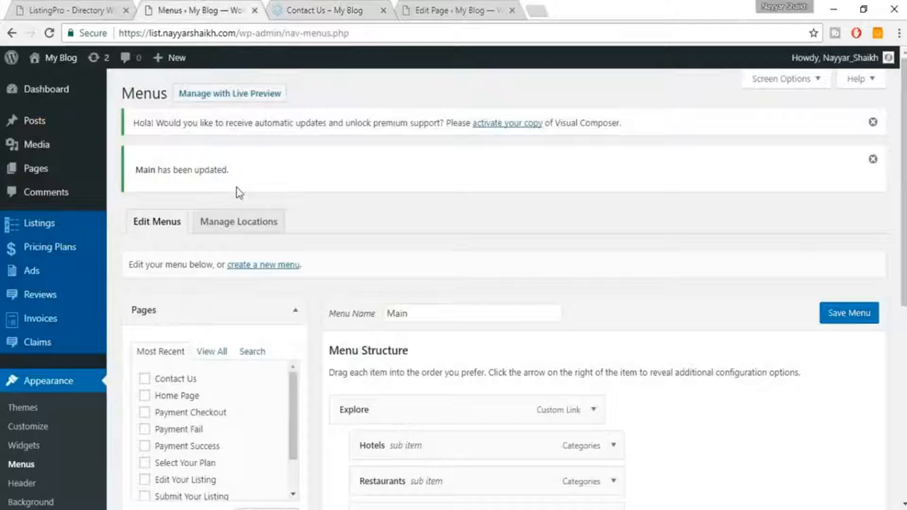
scroll(239, 191, down, 5)
mouse_move(26, 466)
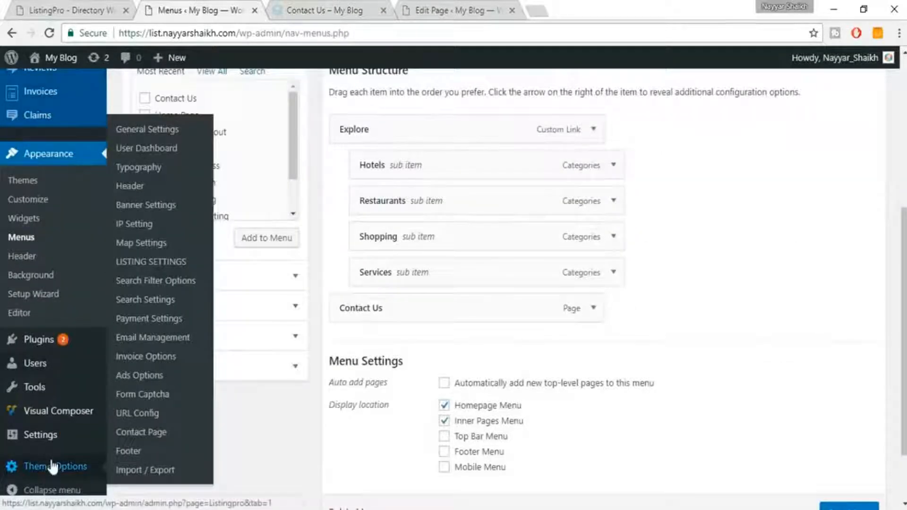
click(163, 337)
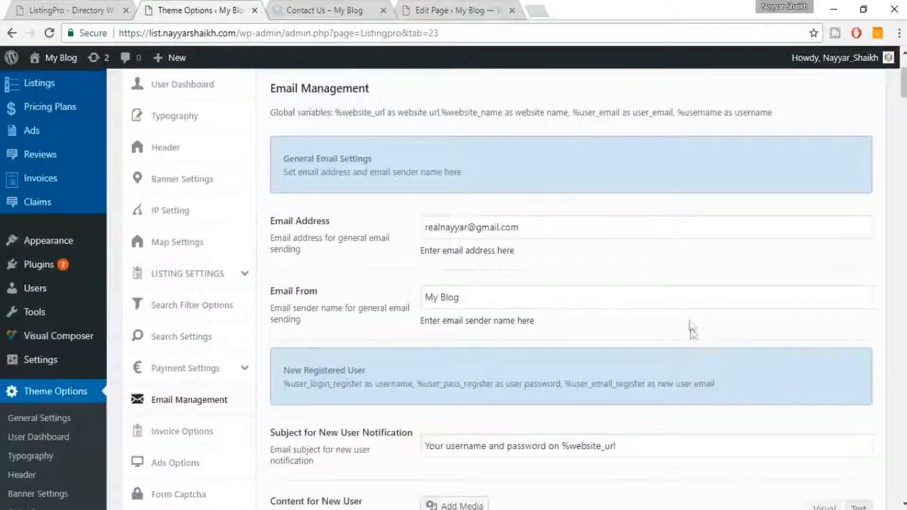
scroll(693, 326, up, 2)
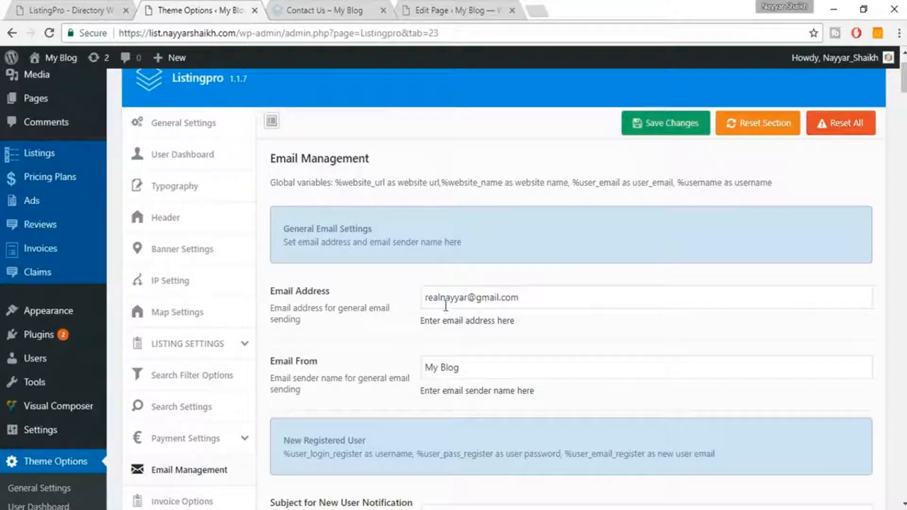
drag(537, 296, 424, 298)
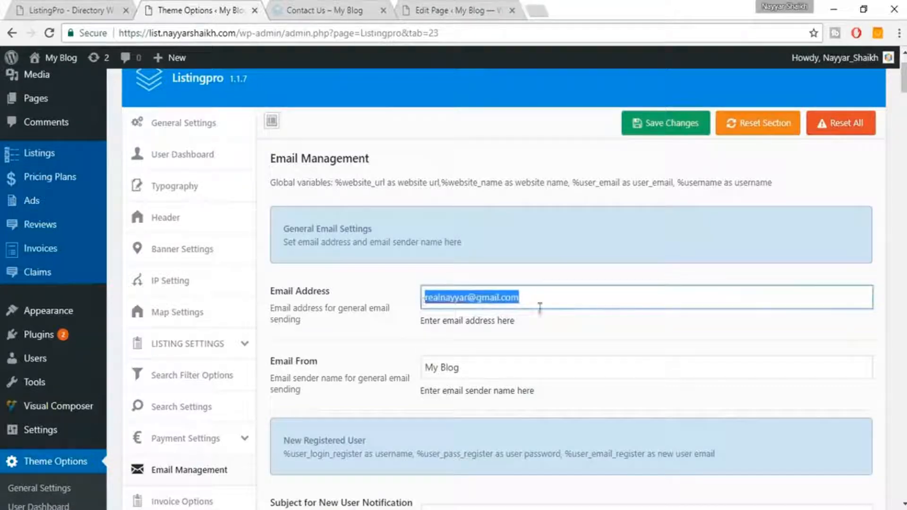
scroll(560, 316, down, 3)
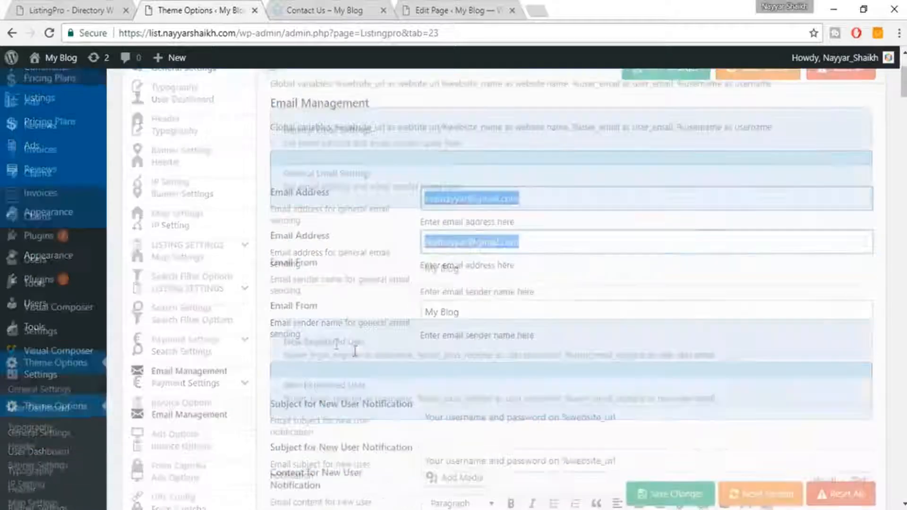
drag(503, 230, 420, 231)
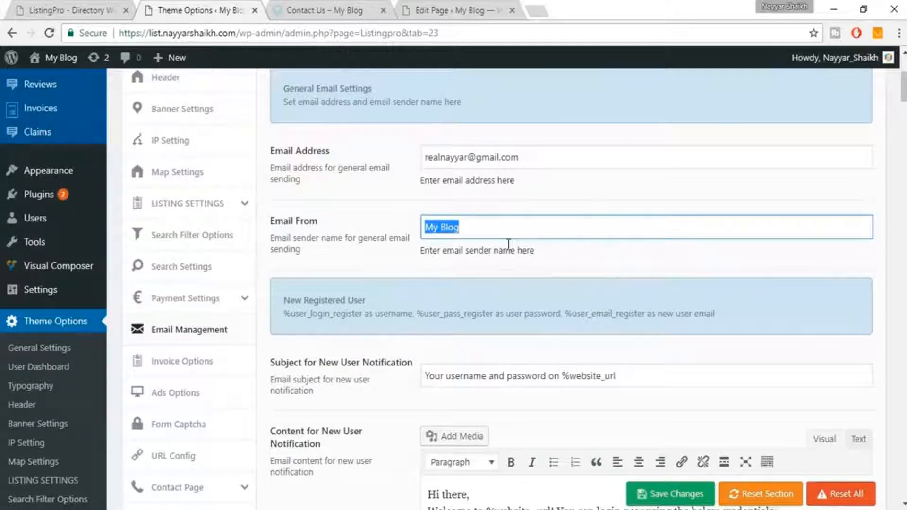
Examine the New Registered User section with its notification subject, content and placeholder variables.
scroll(509, 244, down, 3)
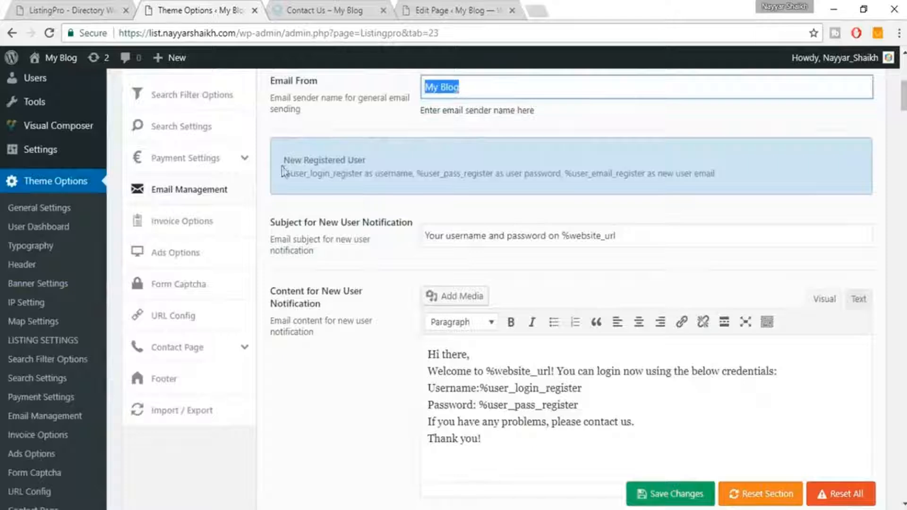
drag(282, 163, 376, 162)
click(378, 165)
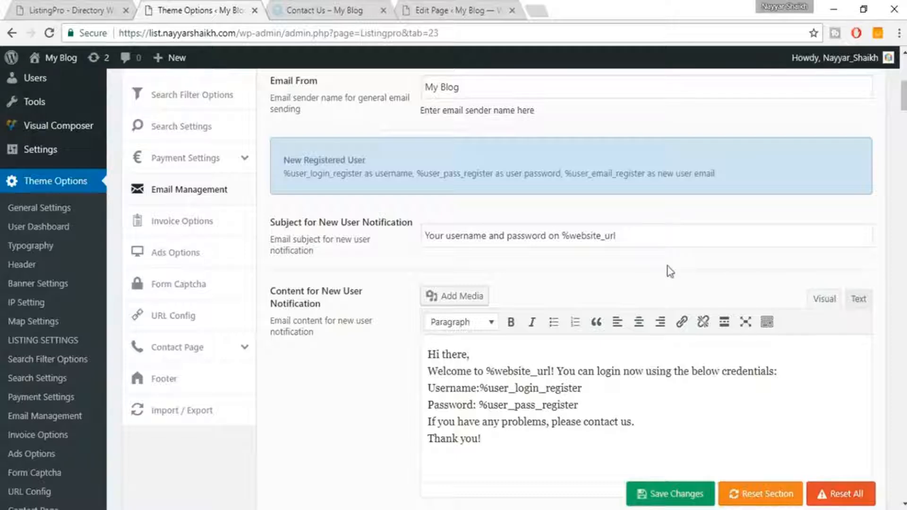
Examine the new user and admin notification emails and the HTML code in the Submit Listing email content.
scroll(670, 271, down, 3)
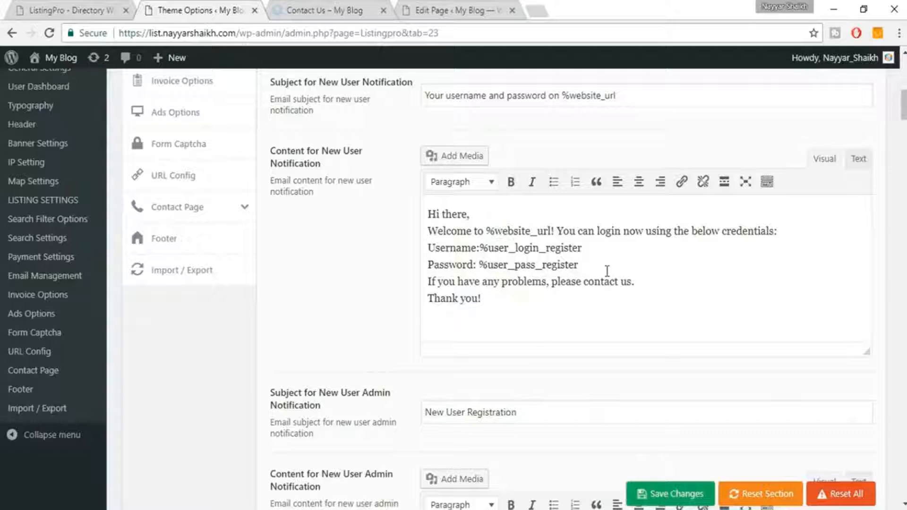
scroll(654, 296, down, 6)
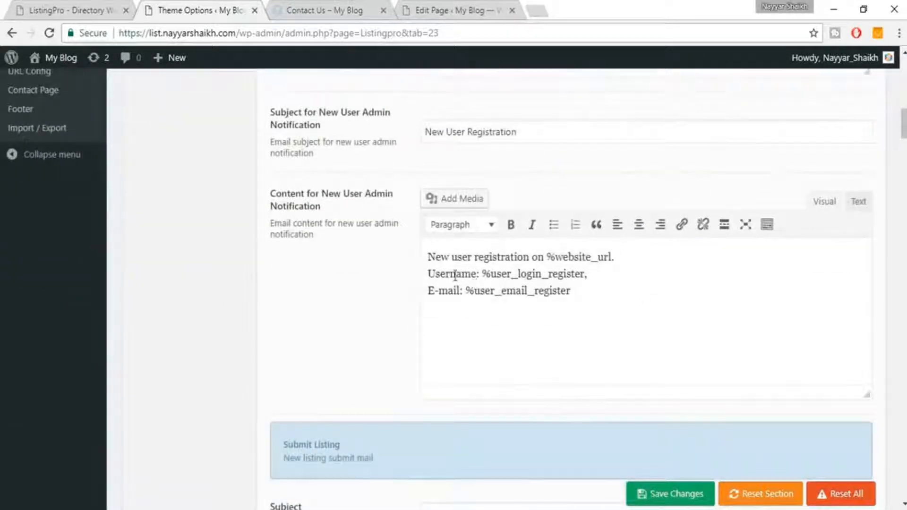
scroll(455, 274, up, 3)
scroll(515, 222, down, 2)
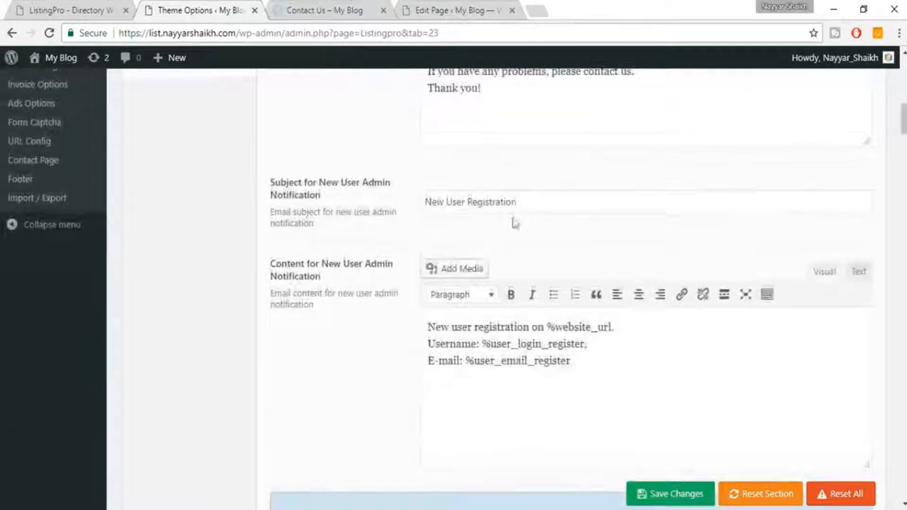
scroll(614, 326, down, 6)
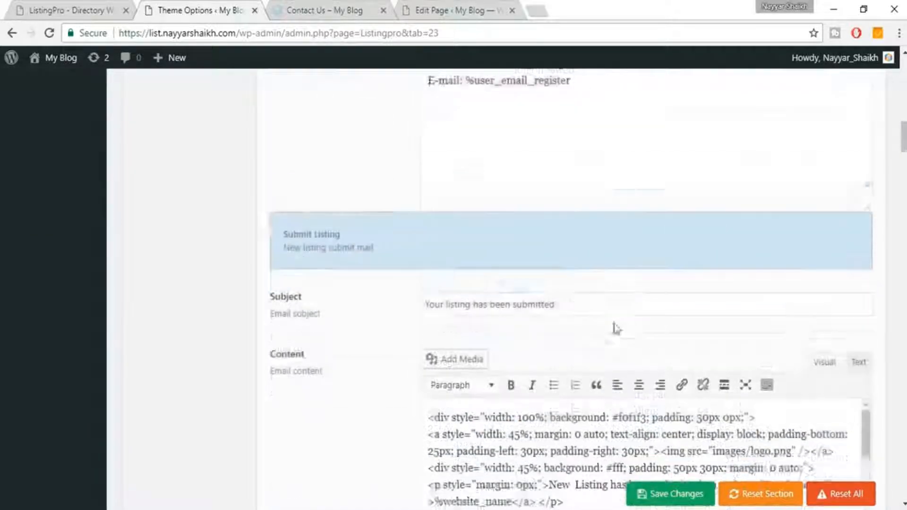
scroll(616, 328, down, 3)
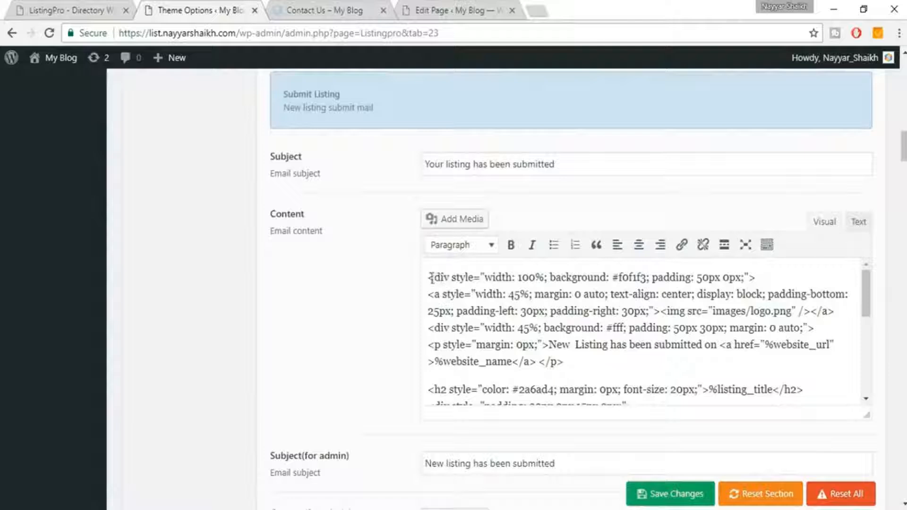
drag(431, 277, 536, 298)
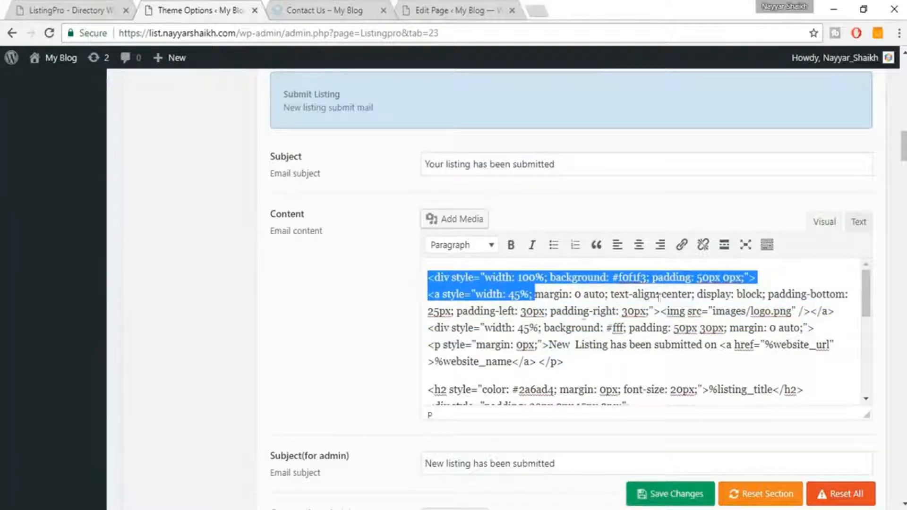
click(476, 294)
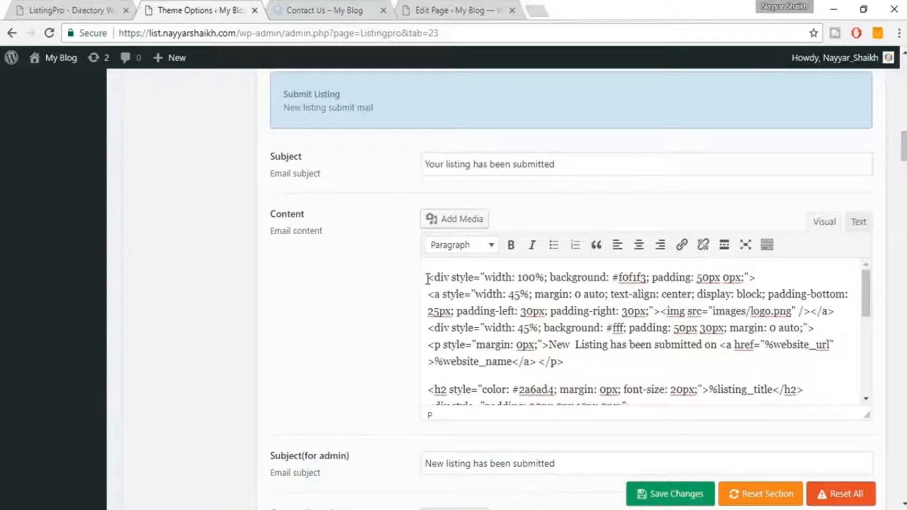
Cut all the HTML of the Submit Listing email content from the Visual editor and paste it in Text mode.
drag(427, 278, 652, 491)
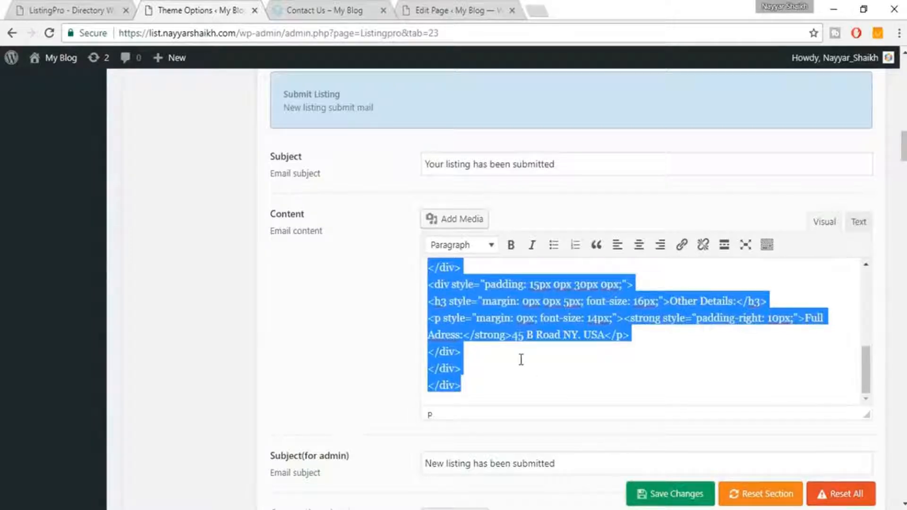
key(BackSpace)
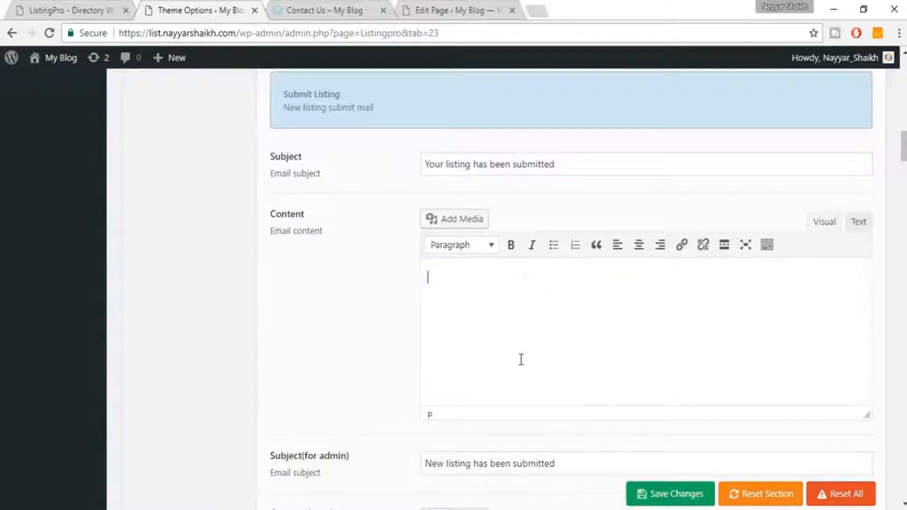
click(859, 222)
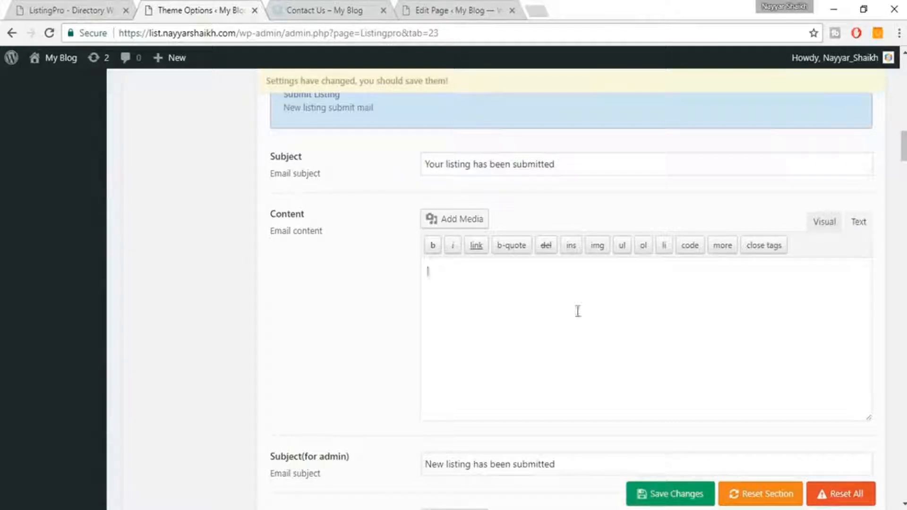
key(ctrl+v)
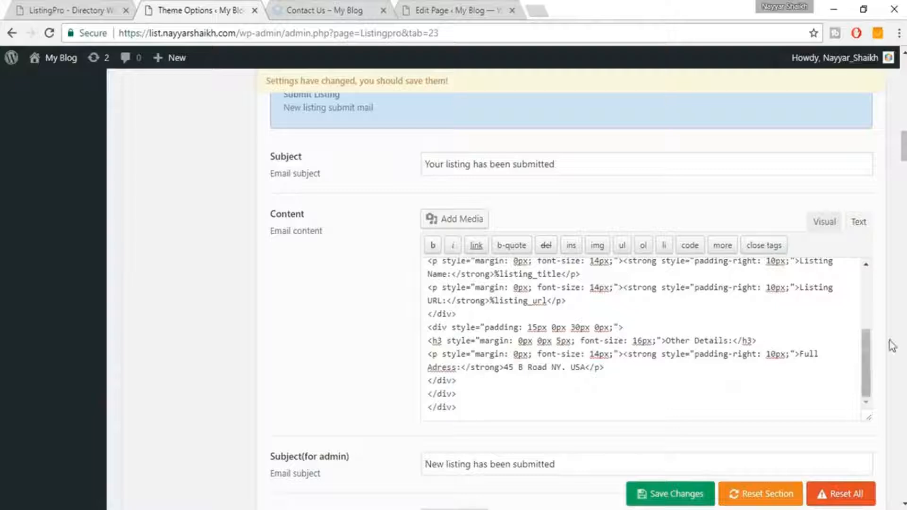
Move the HTML of the Submit Listing admin email content from the Visual editor into Text mode.
scroll(824, 348, down, 9)
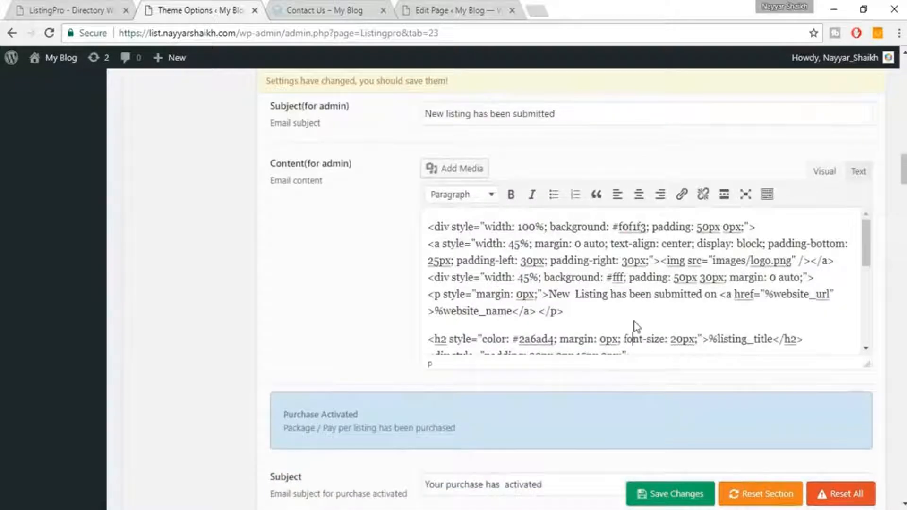
key(ctrl+a)
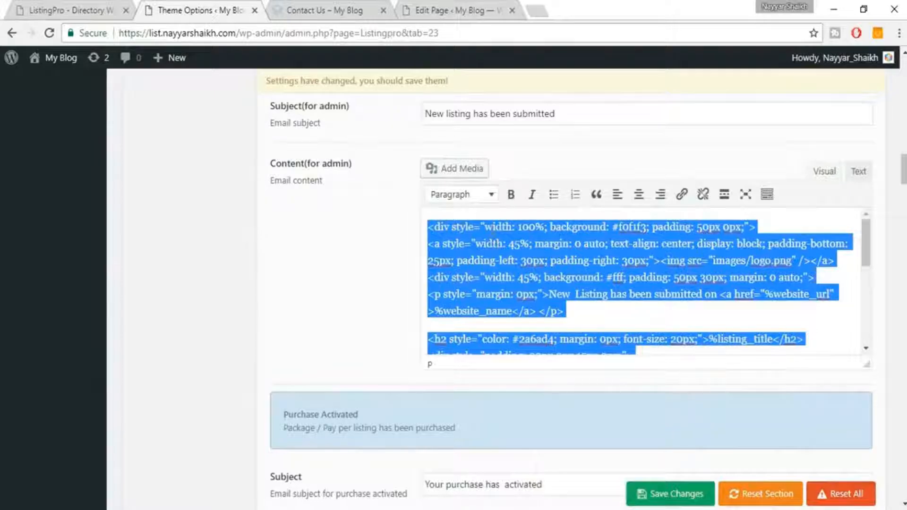
key(BackSpace)
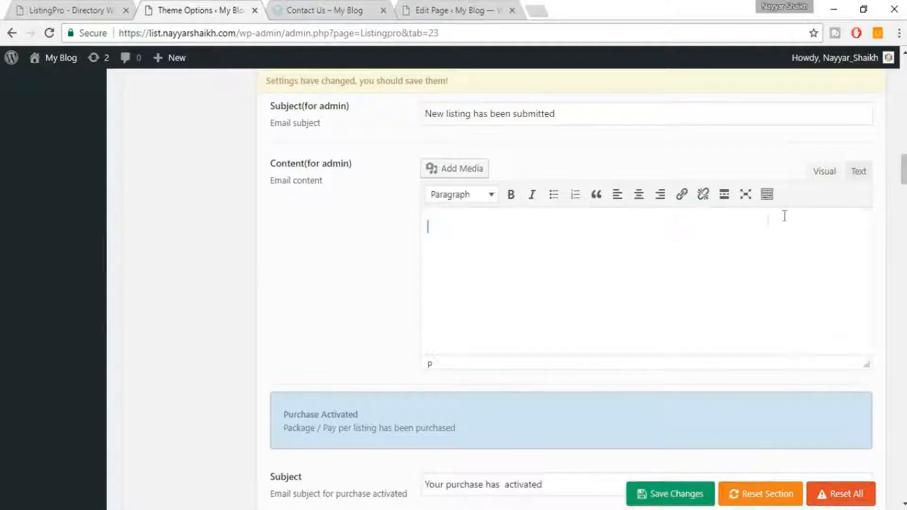
click(859, 171)
key(ctrl+v)
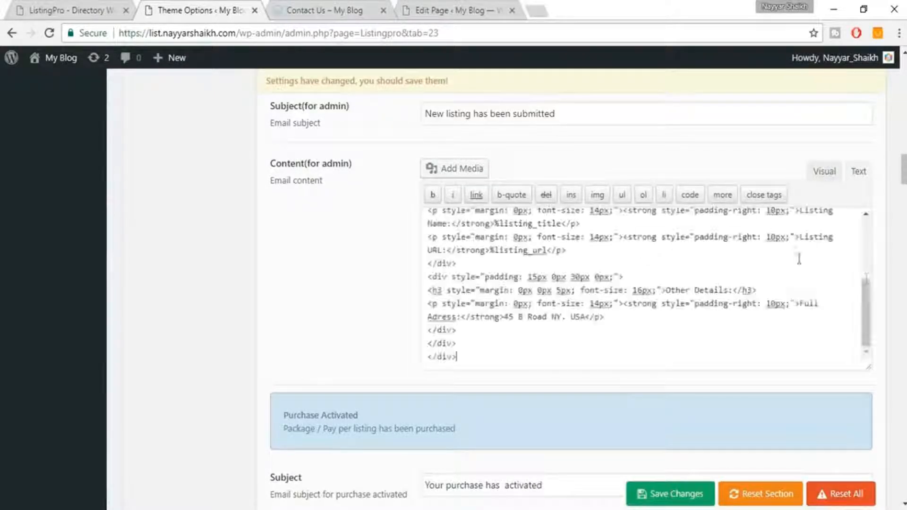
Move the HTML of the Purchase Activated email content from the Visual editor into Text mode.
scroll(877, 283, down, 6)
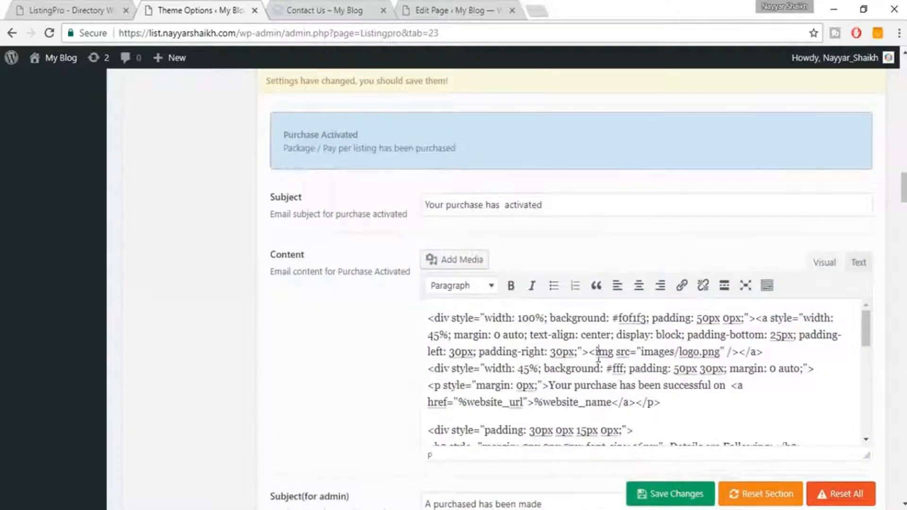
key(ctrl+a)
key(BackSpace)
click(860, 263)
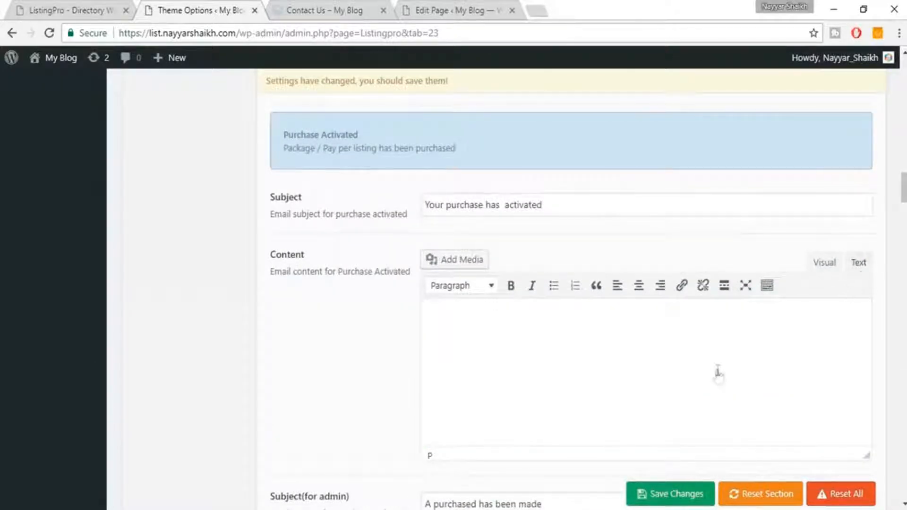
key(ctrl+v)
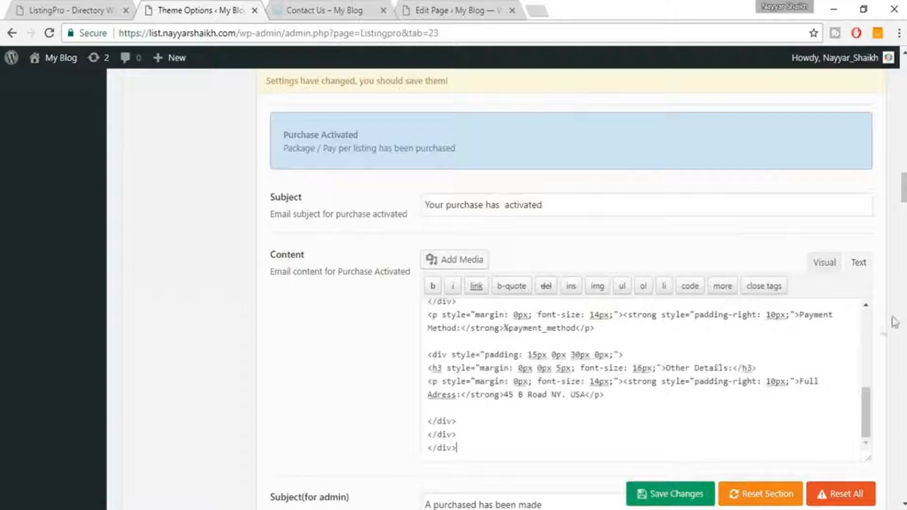
Move the HTML of the Purchase Activated admin email content from the Visual editor into Text mode.
scroll(893, 319, down, 7)
key(ctrl+a)
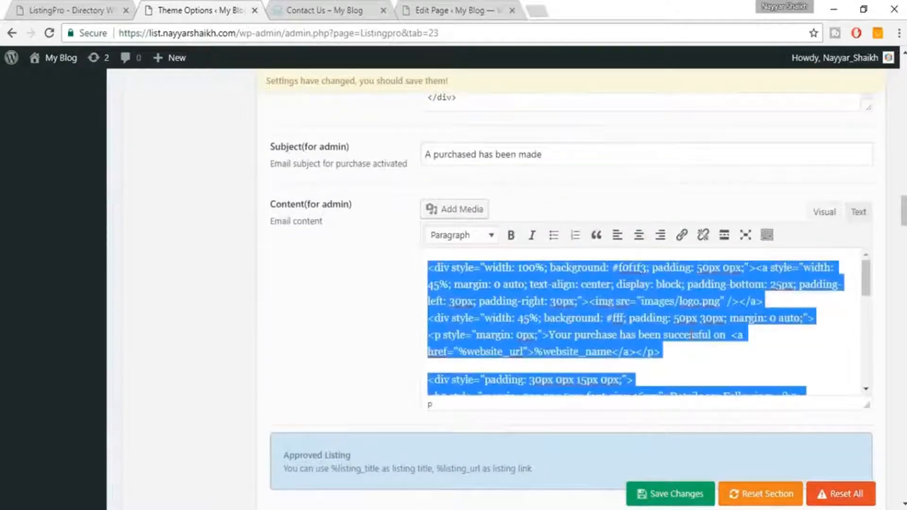
key(BackSpace)
click(870, 217)
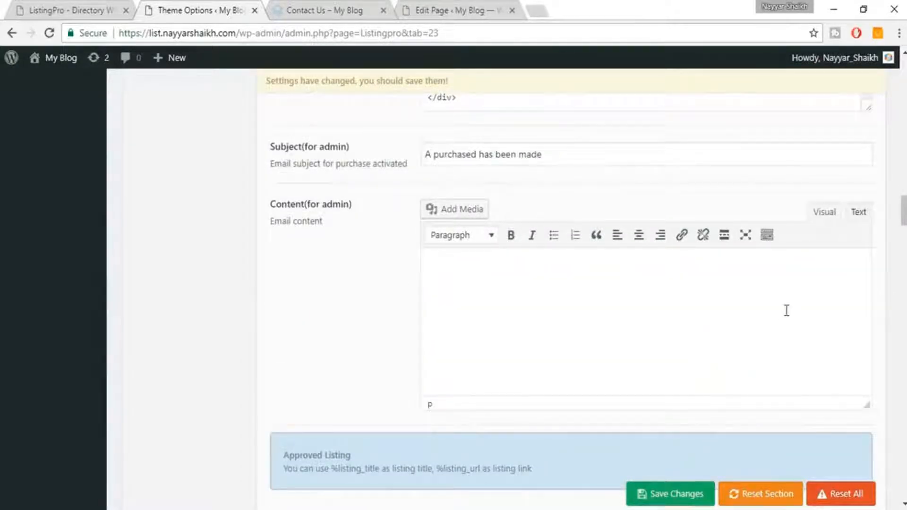
key(ctrl+v)
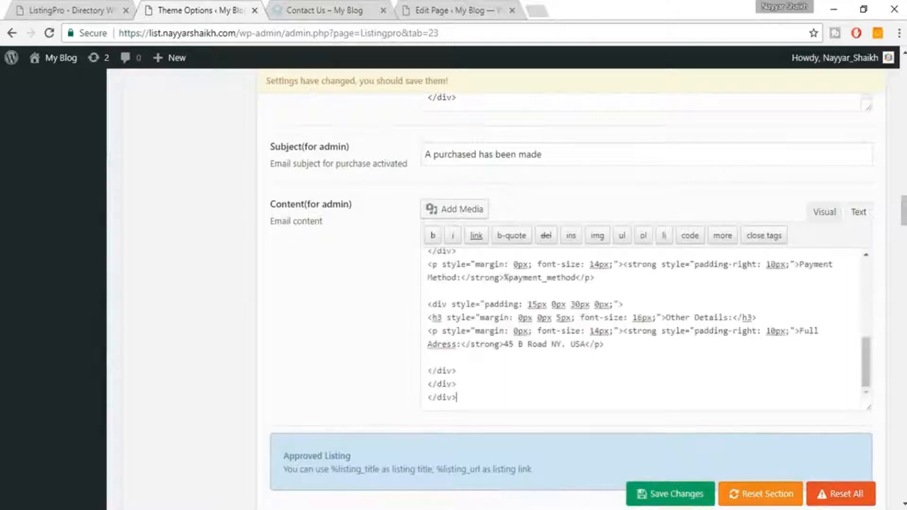
Move the HTML of the Content for Listing Approved email from the Visual editor into Text mode.
scroll(787, 310, down, 6)
scroll(744, 340, down, 2)
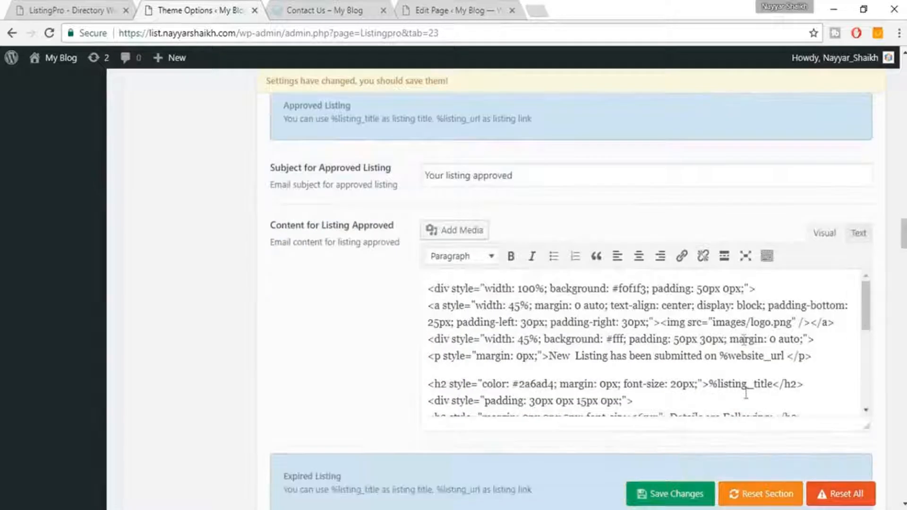
click(744, 341)
key(ctrl+a)
key(BackSpace)
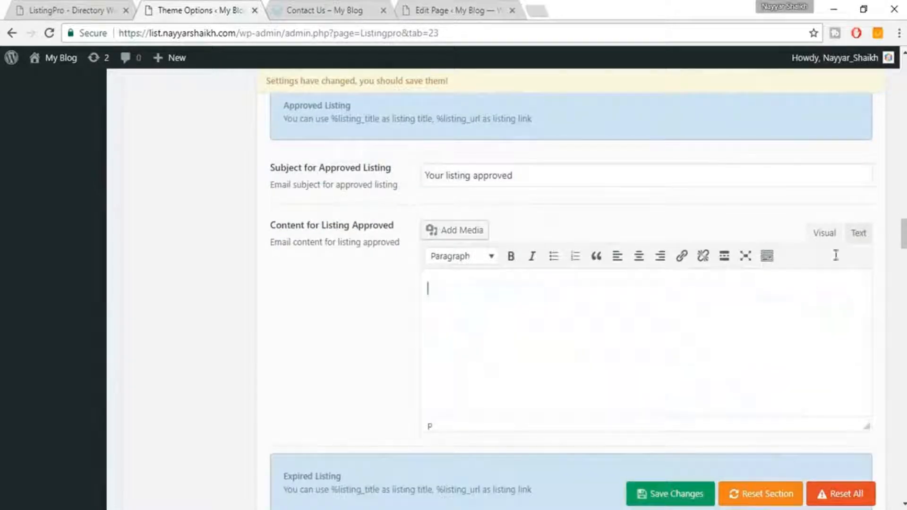
click(859, 233)
key(ctrl+v)
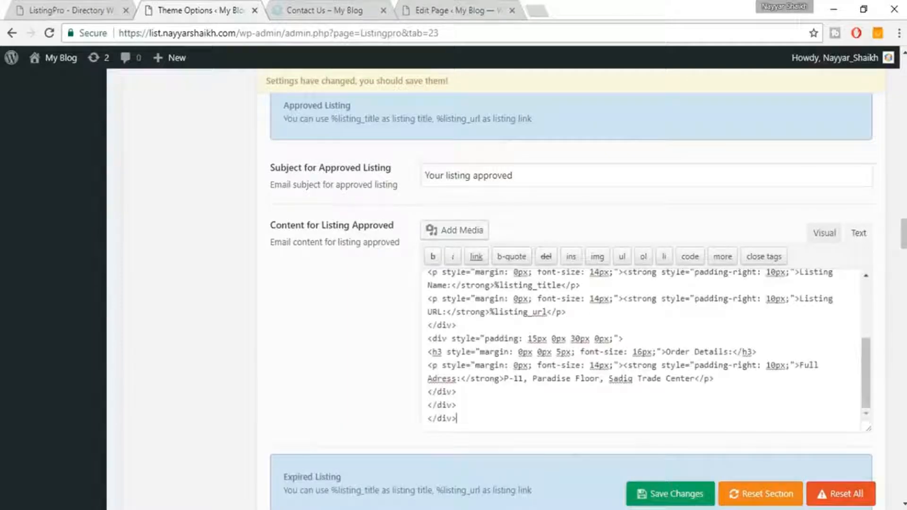
Move the HTML of the Content for Listing Expired email from the Visual editor into Text mode.
scroll(765, 319, down, 9)
click(765, 319)
key(ctrl+a)
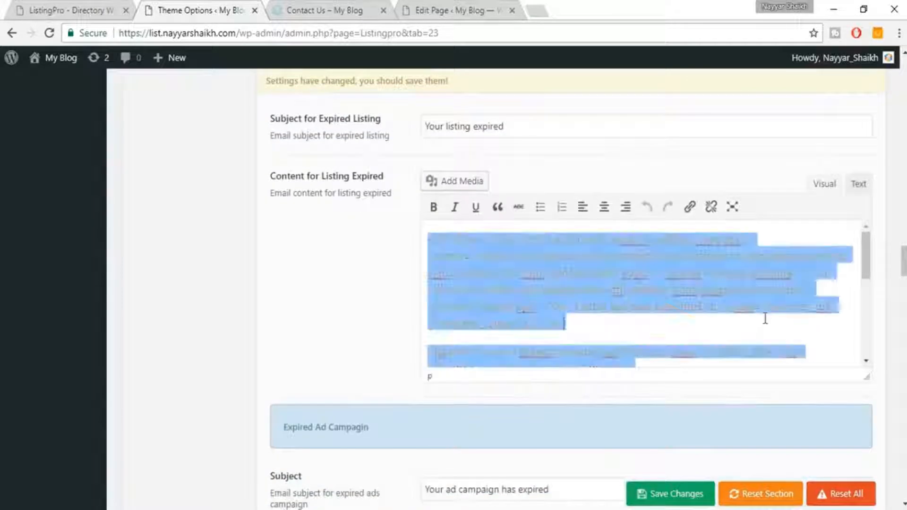
key(BackSpace)
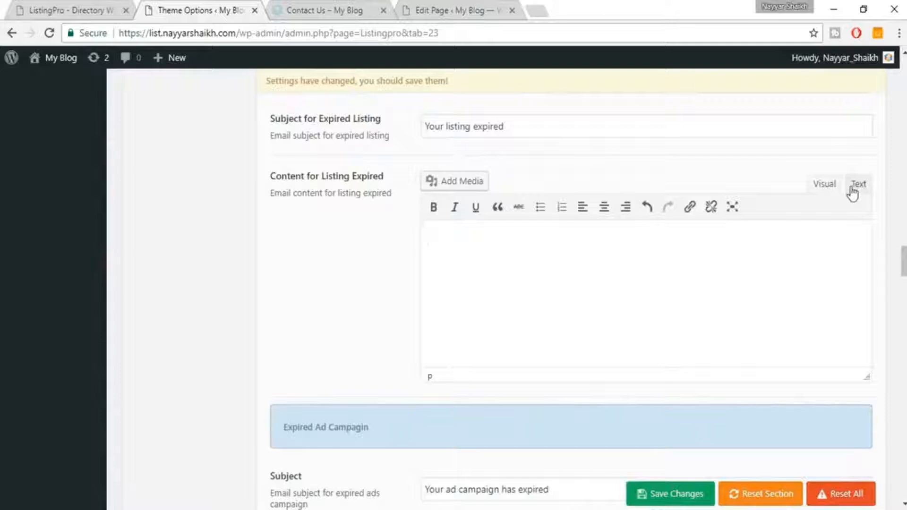
click(860, 185)
key(ctrl+v)
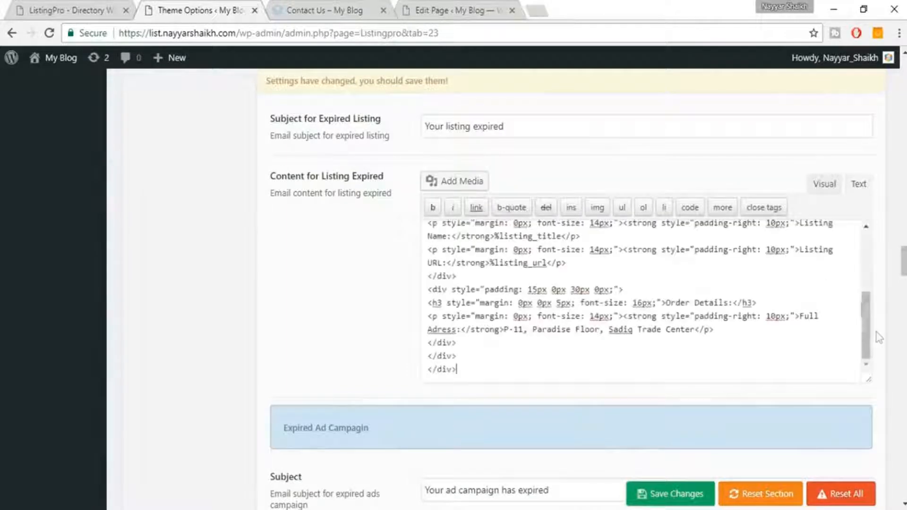
Move the HTML of the expired ads campaign email content from the Visual editor into Text mode.
scroll(728, 346, down, 7)
key(ctrl+a)
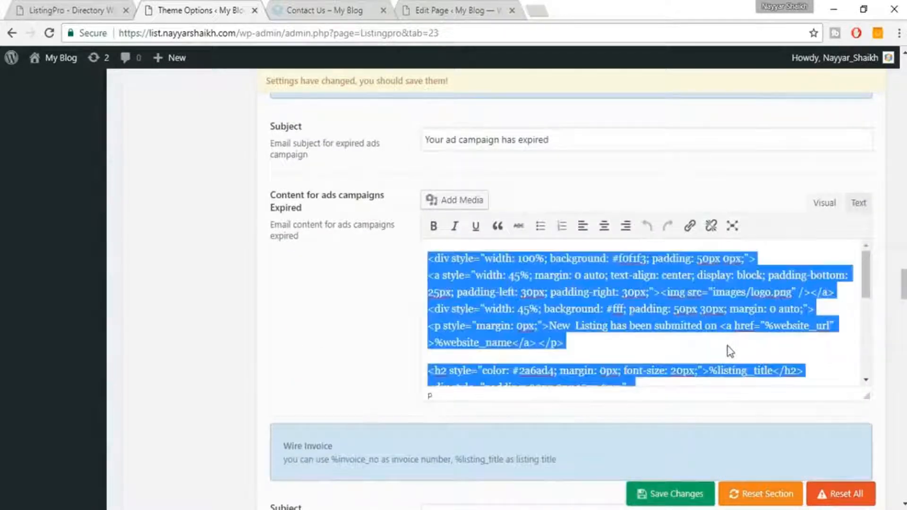
key(BackSpace)
click(858, 203)
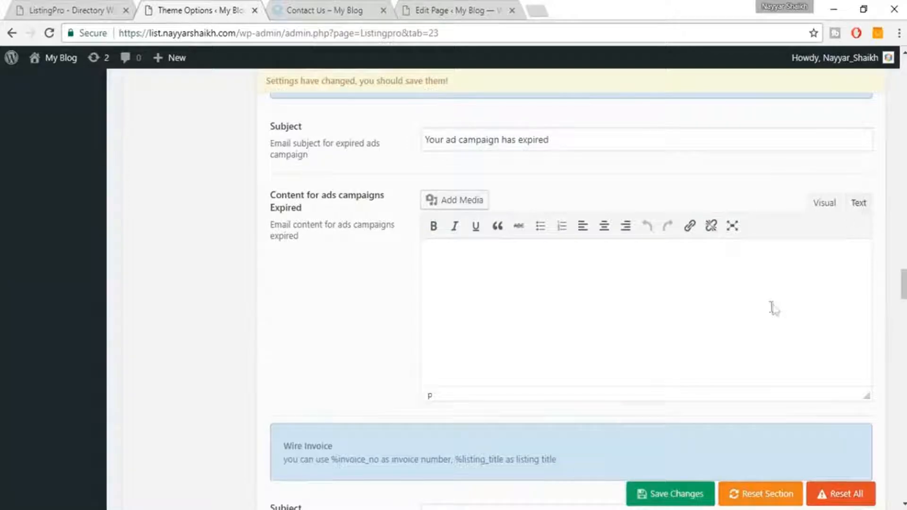
key(ctrl+v)
Move the HTML of the Content for wire invoice email from the Visual editor into Text mode.
scroll(854, 324, down, 5)
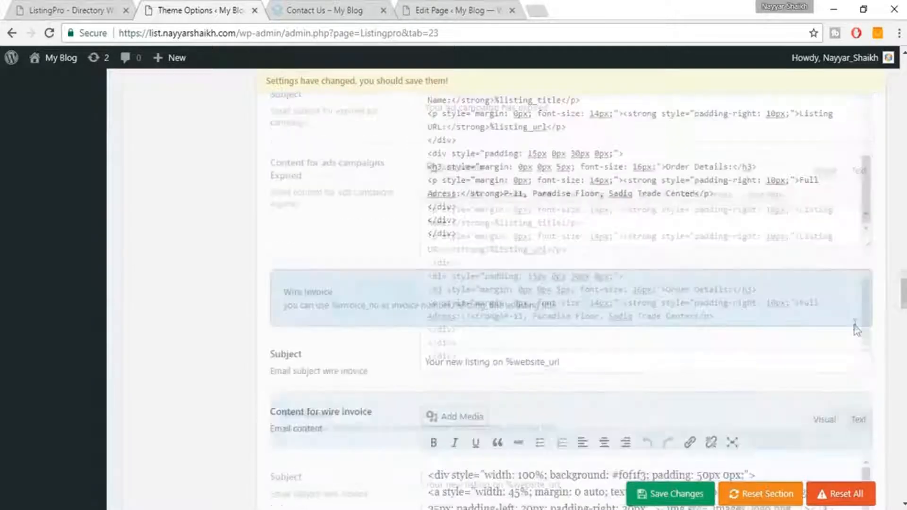
scroll(830, 349, down, 3)
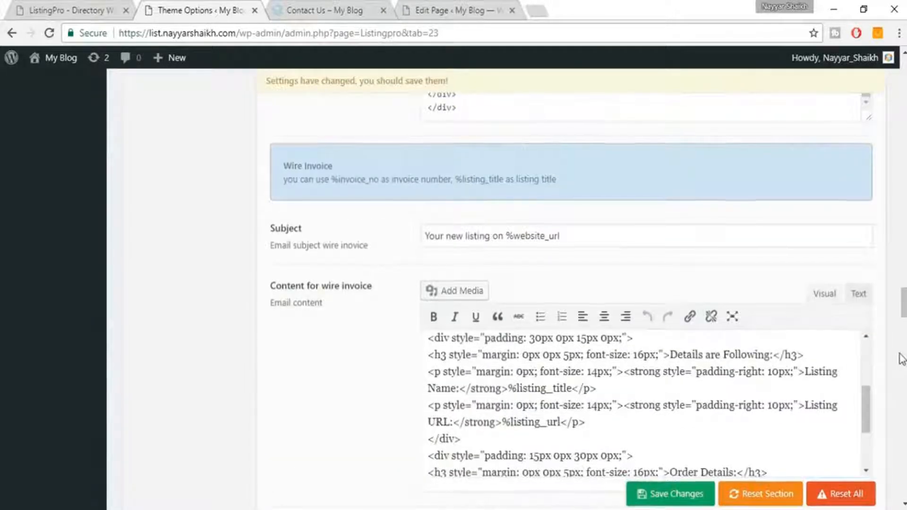
scroll(897, 360, down, 3)
click(756, 299)
key(ctrl+a)
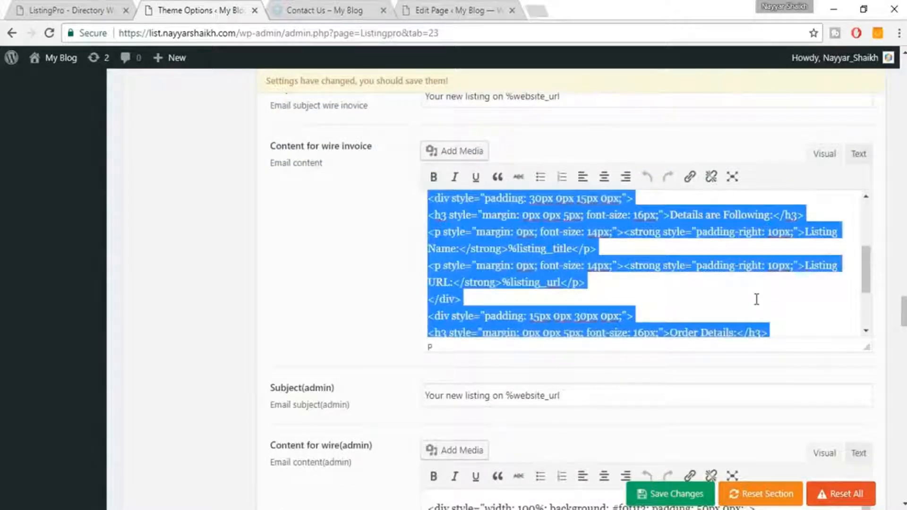
key(BackSpace)
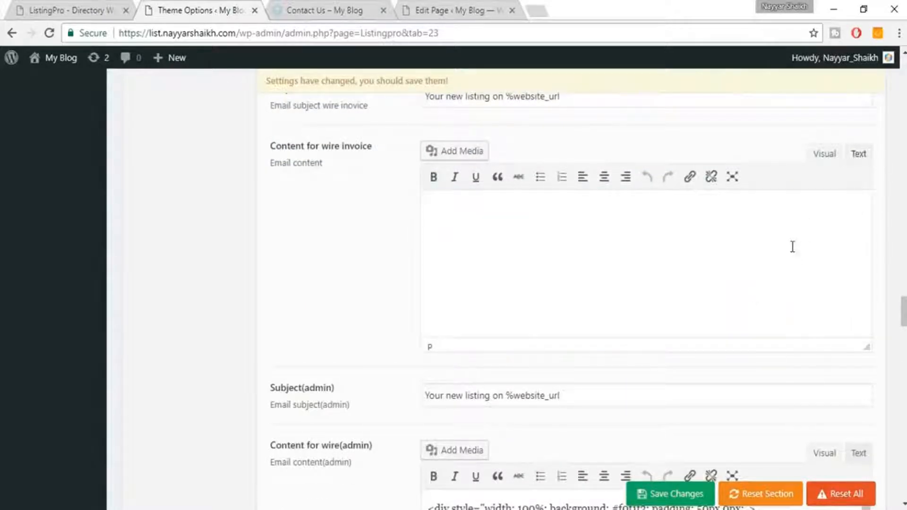
key(ctrl+v)
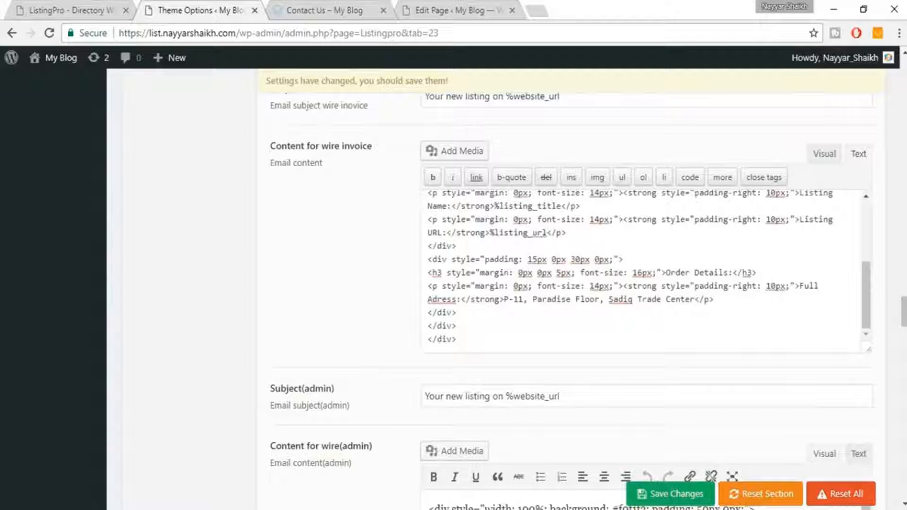
Move the HTML of the Content for wire(admin) email from the Visual editor into Text mode.
scroll(747, 230, down, 7)
click(748, 231)
key(ctrl+a)
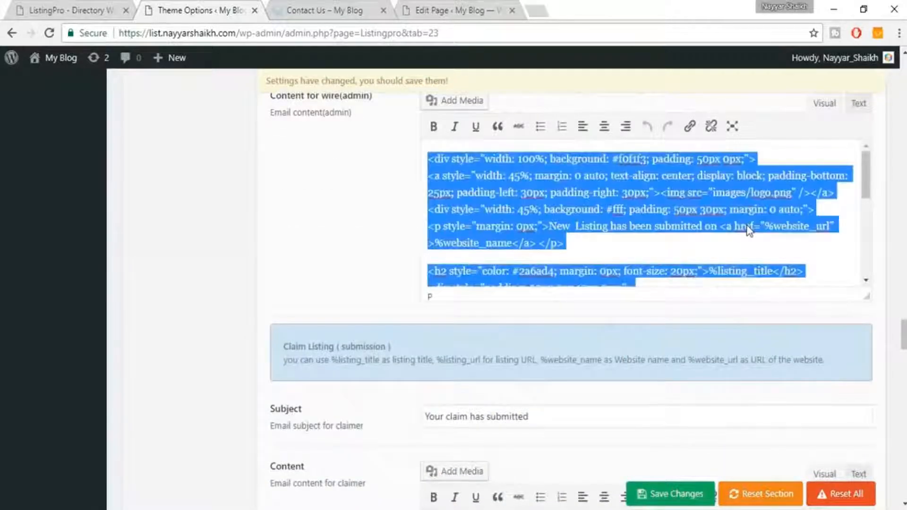
key(BackSpace)
click(858, 103)
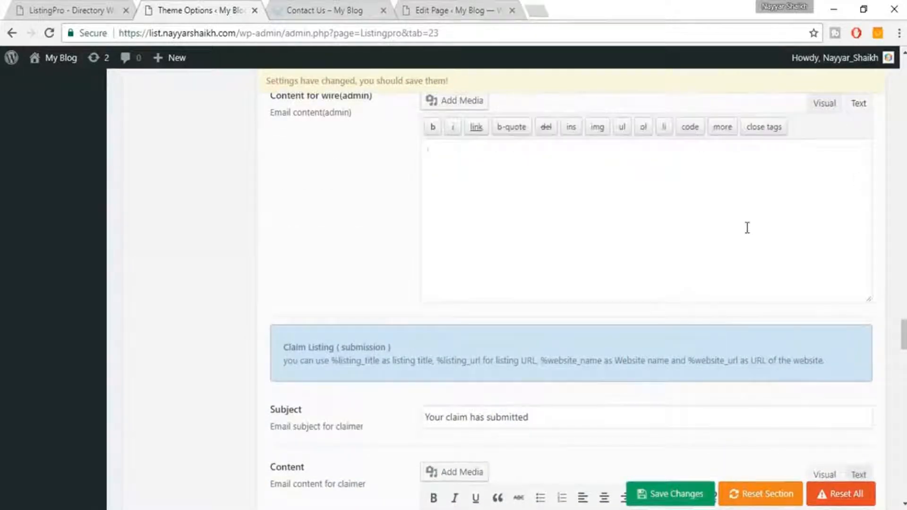
key(ctrl+v)
Check the remaining claim and campaign activation email templates and save the theme options.
scroll(897, 284, down, 6)
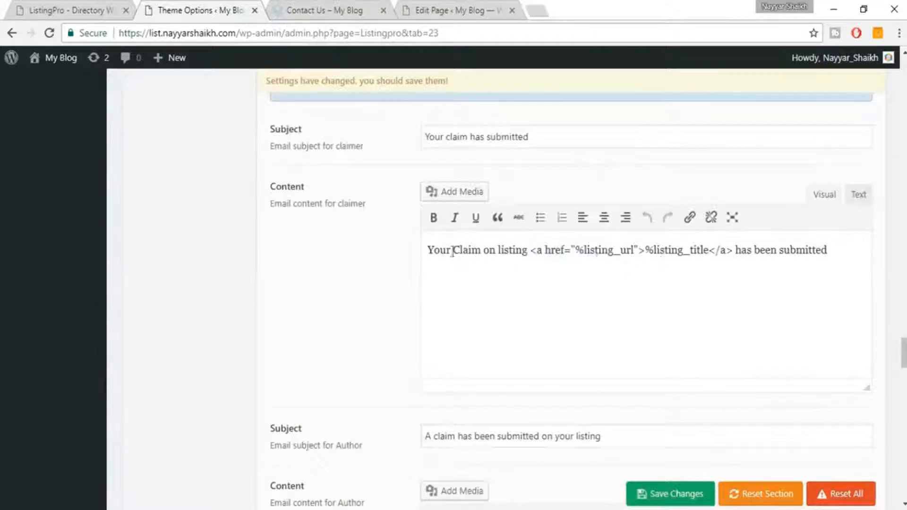
scroll(832, 276, down, 8)
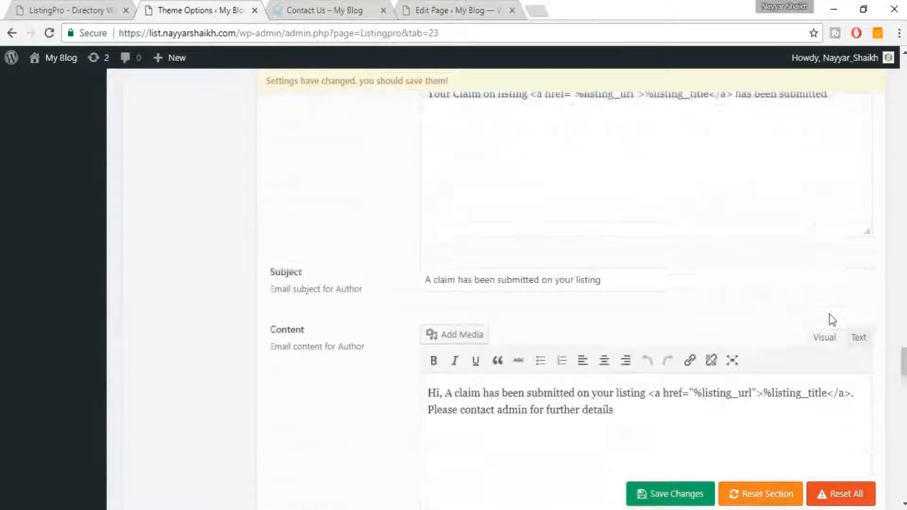
scroll(831, 314, down, 8)
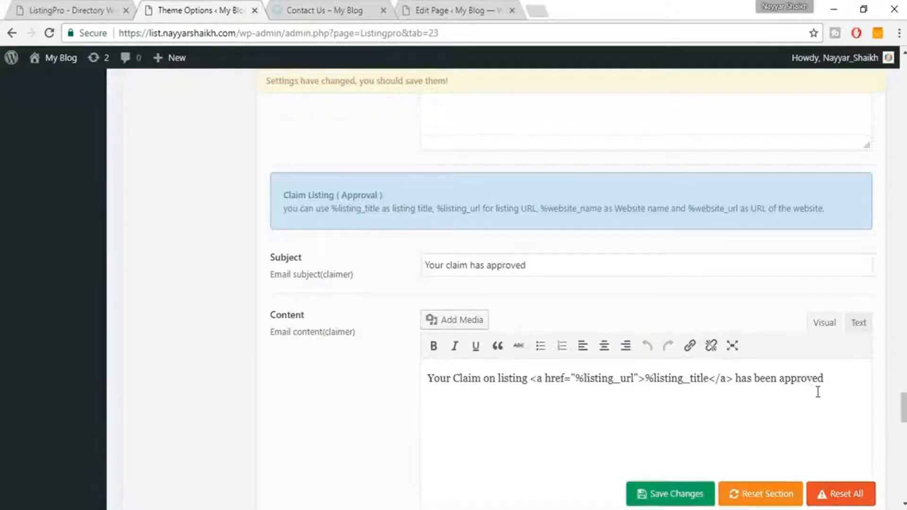
scroll(818, 392, down, 15)
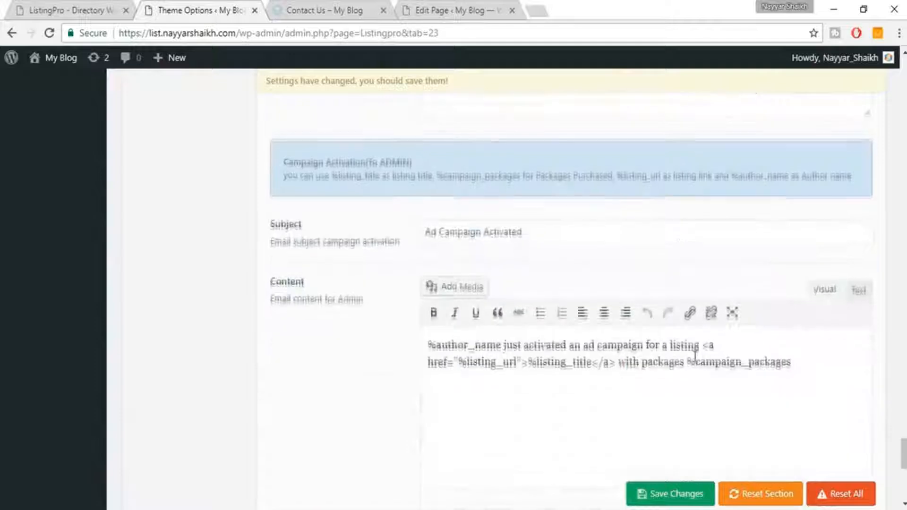
scroll(694, 354, down, 5)
click(665, 494)
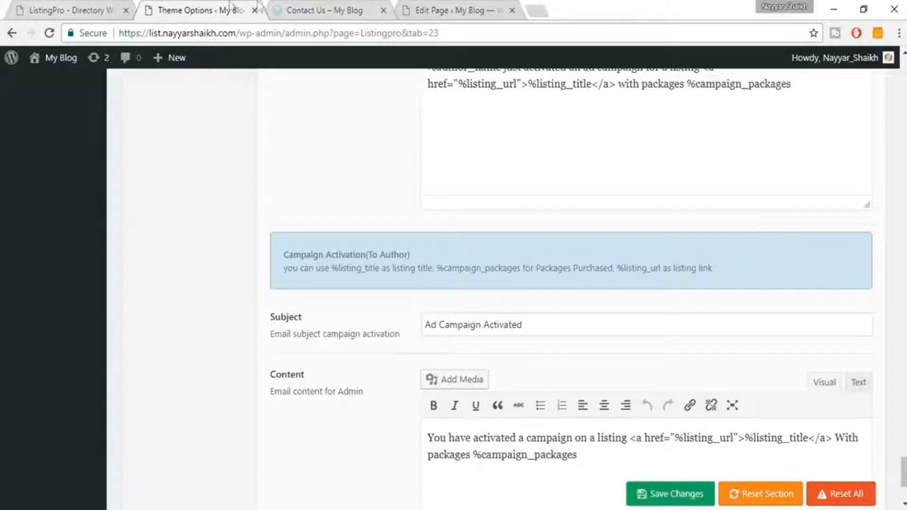
Start adding a new price plan under Pricing Plans.
click(318, 8)
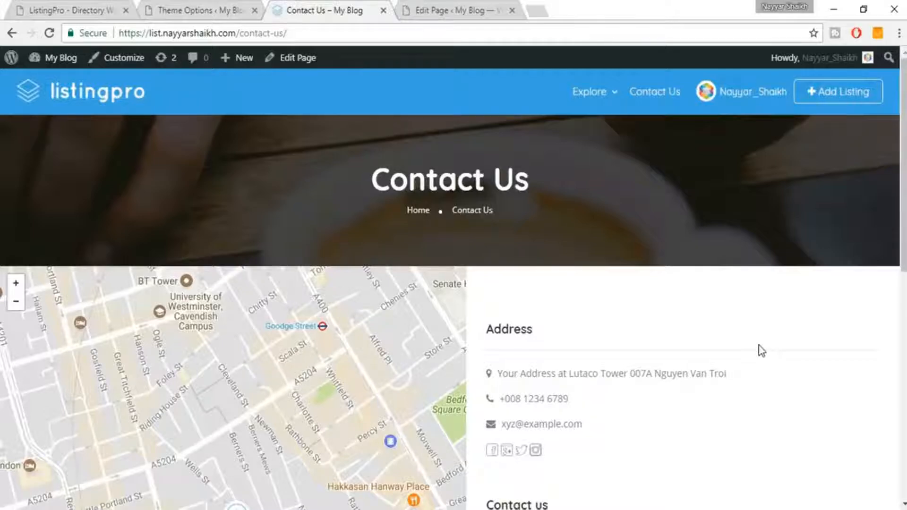
click(179, 9)
scroll(255, 324, down, 10)
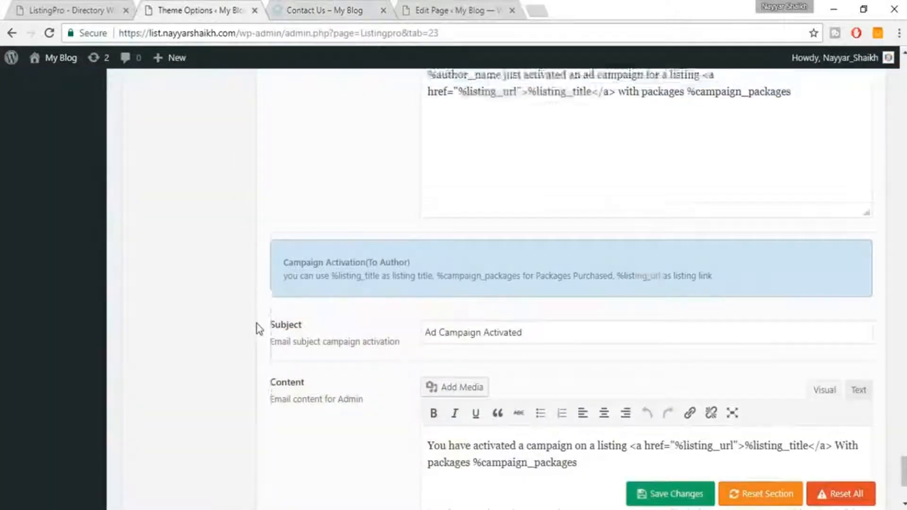
scroll(657, 295, up, 15)
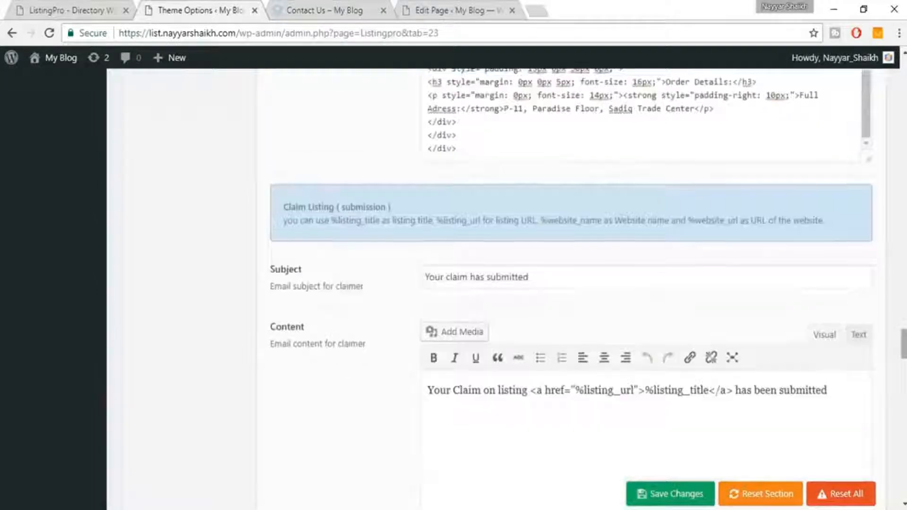
scroll(14, 195, up, 6)
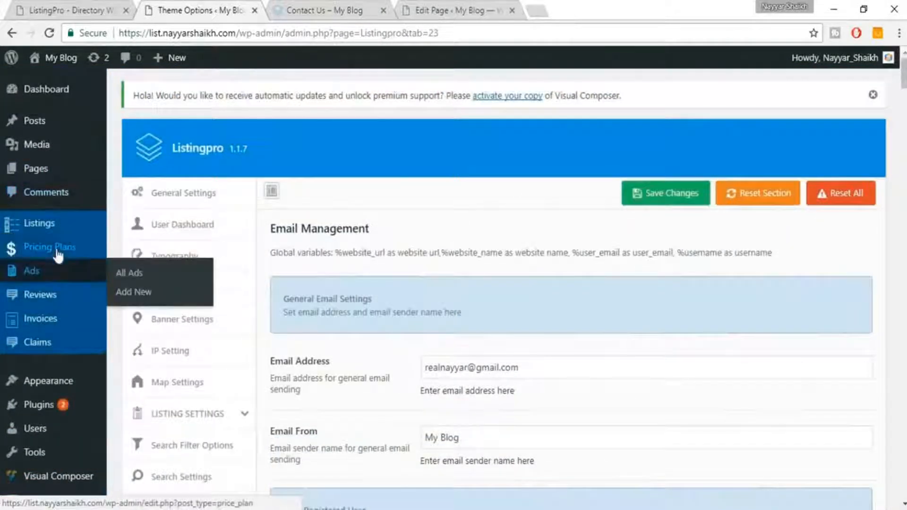
mouse_move(59, 255)
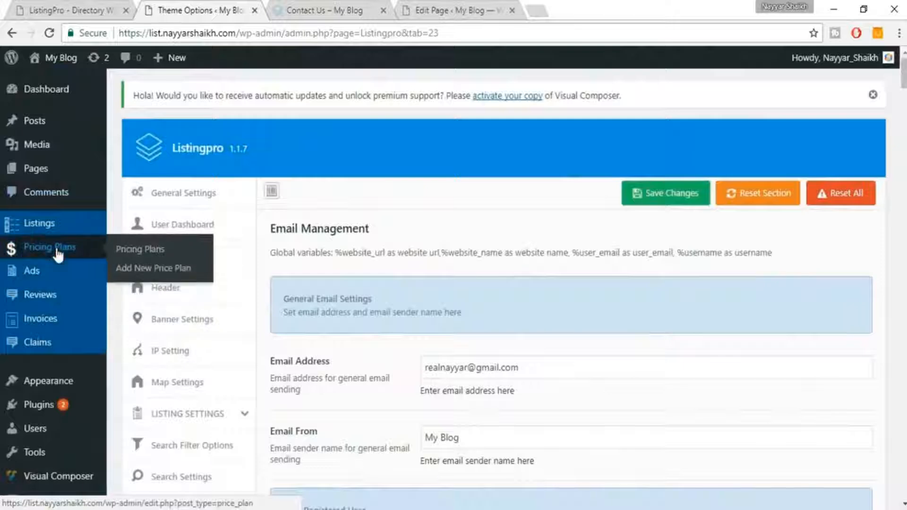
click(143, 273)
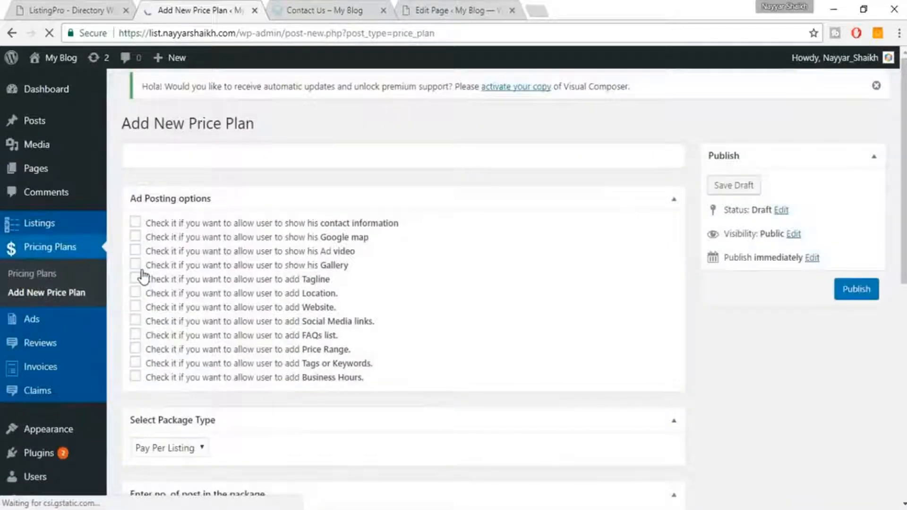
Title the new price plan Free.
click(217, 167)
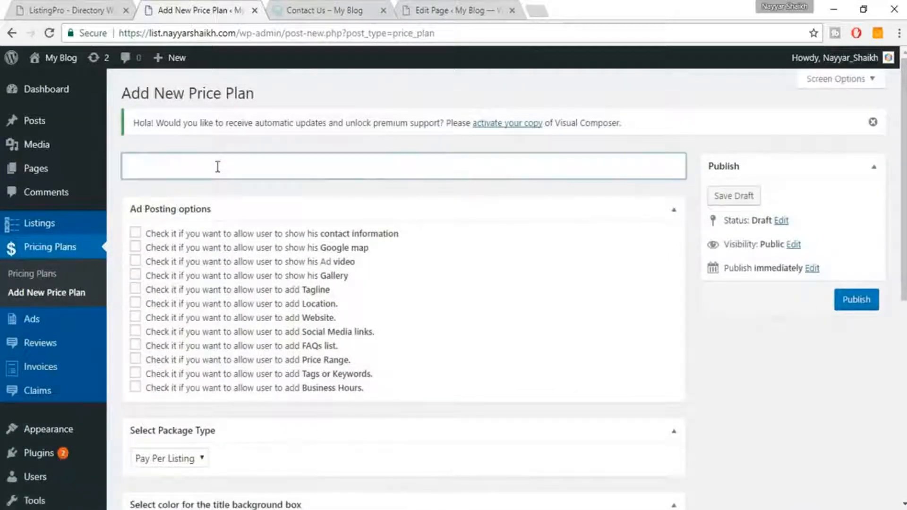
text(Ba)
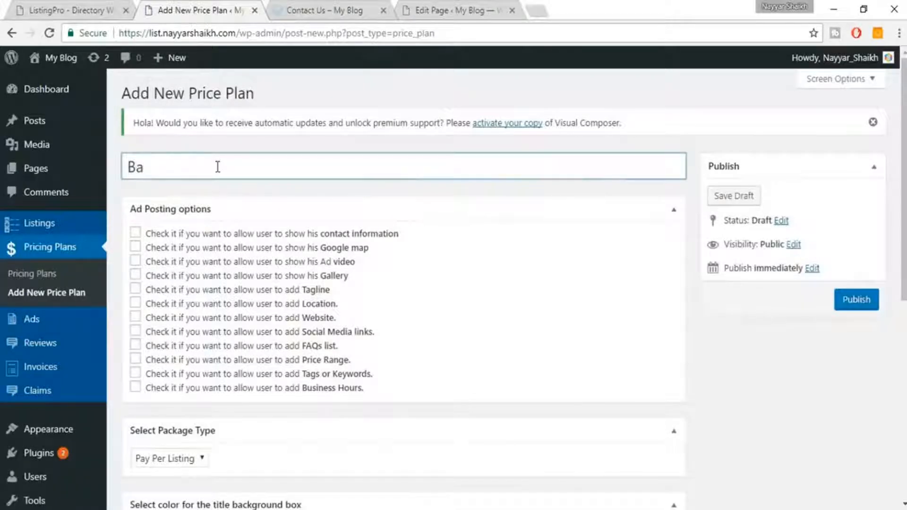
key(BackSpace)
key(BackSpace)
text(Free)
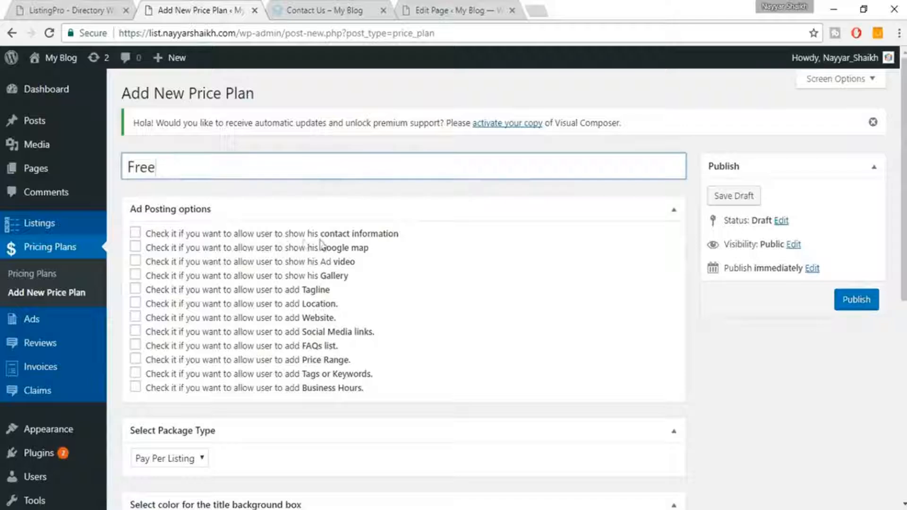
Allow contact information, Google map, Ad video and Gallery in the plan's ad posting options.
click(348, 234)
click(301, 250)
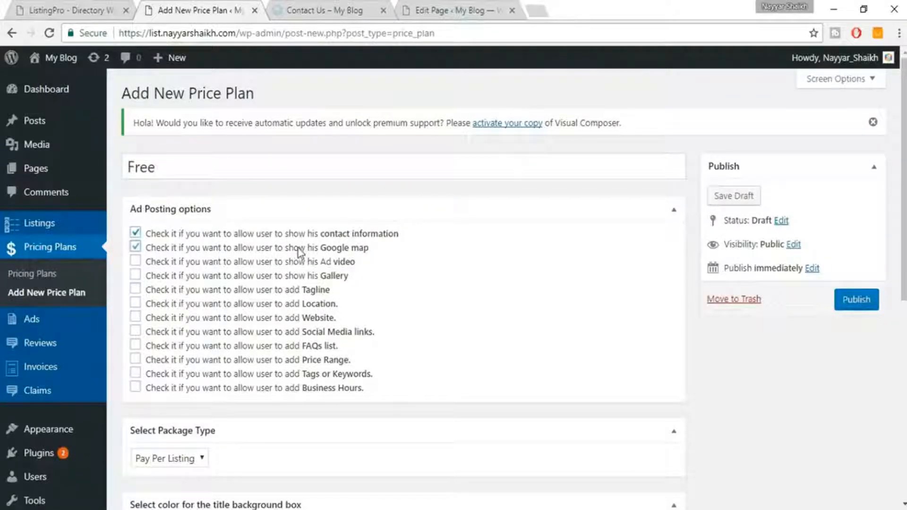
click(291, 262)
click(293, 278)
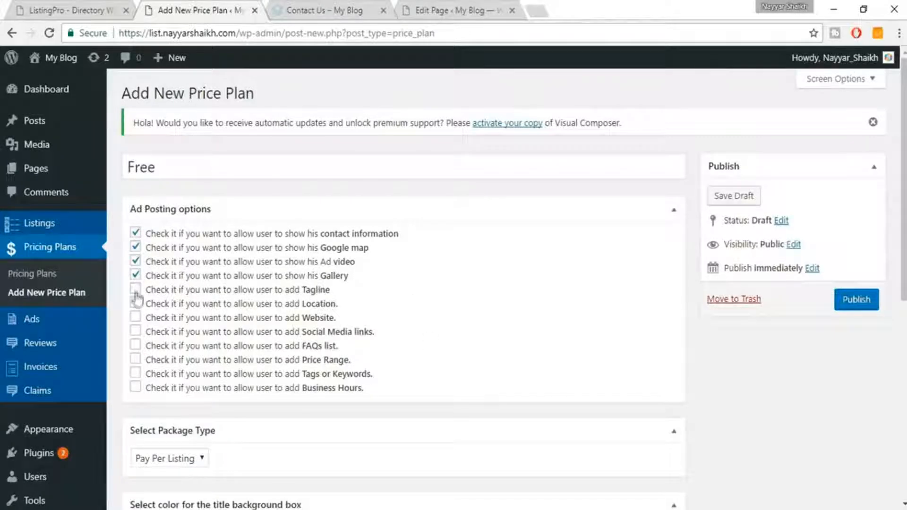
Try the Package type for the plan, then return it to Pay Per Listing.
scroll(416, 331, down, 3)
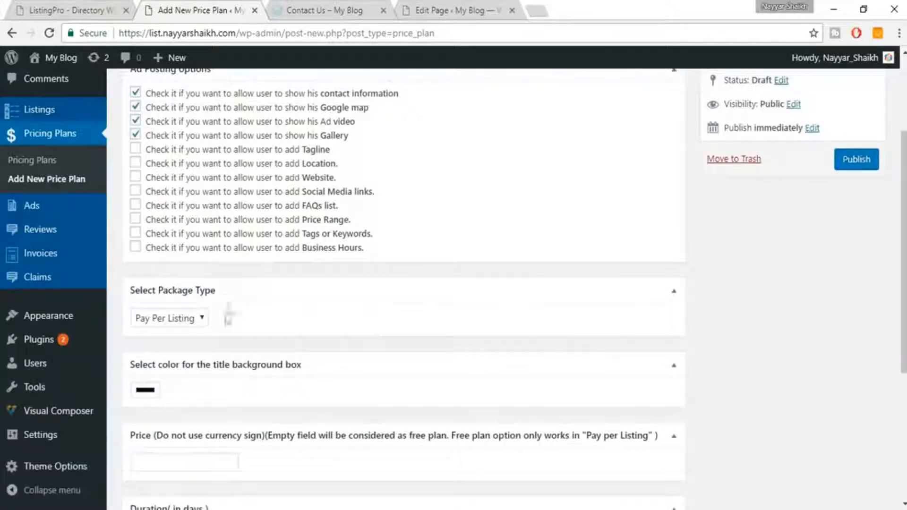
click(197, 319)
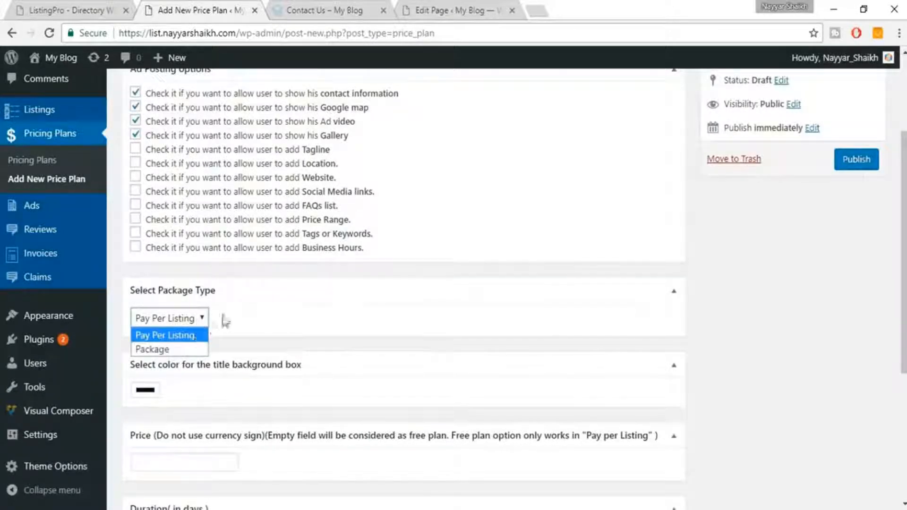
click(181, 349)
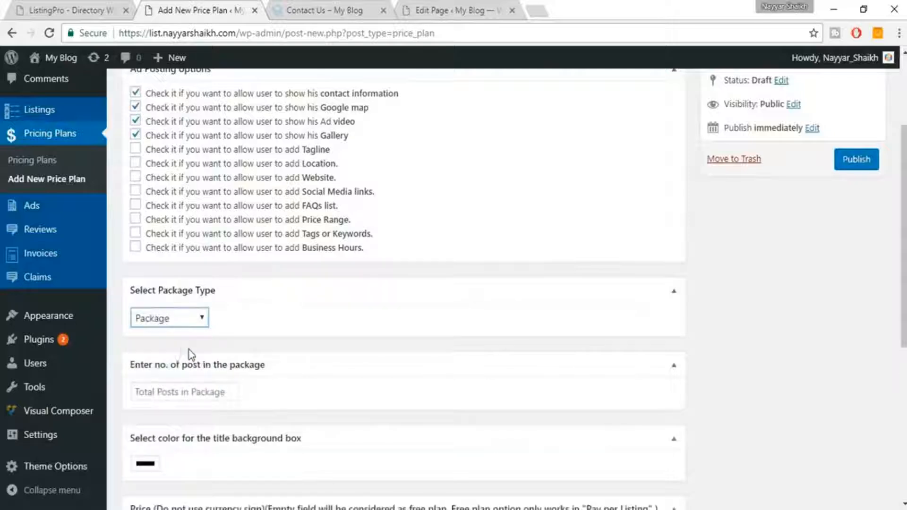
click(194, 392)
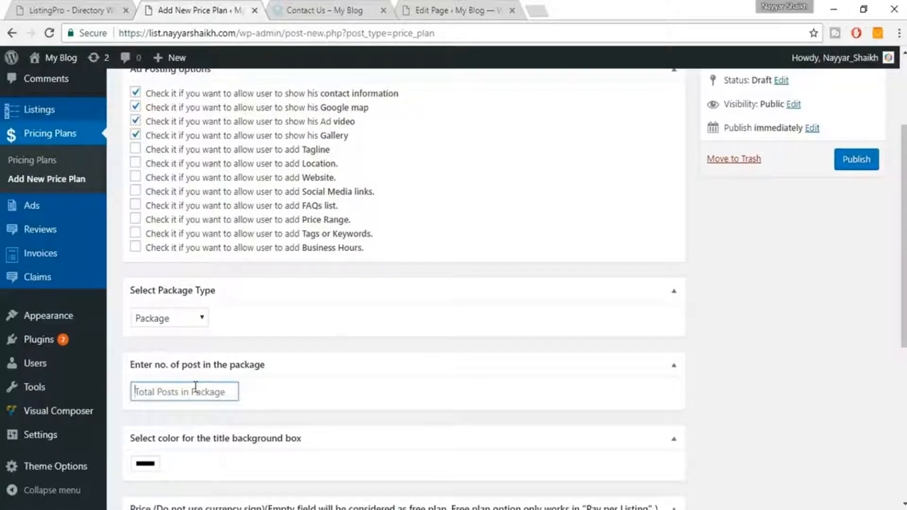
click(178, 317)
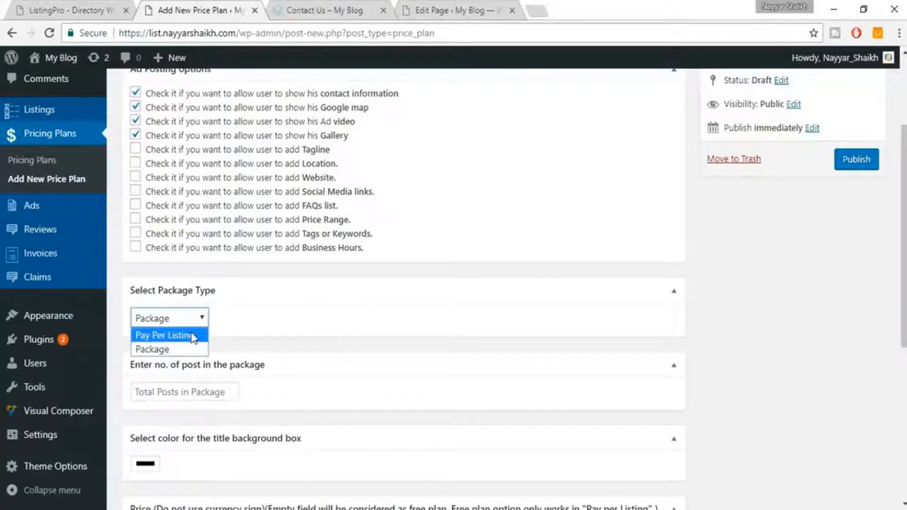
click(194, 337)
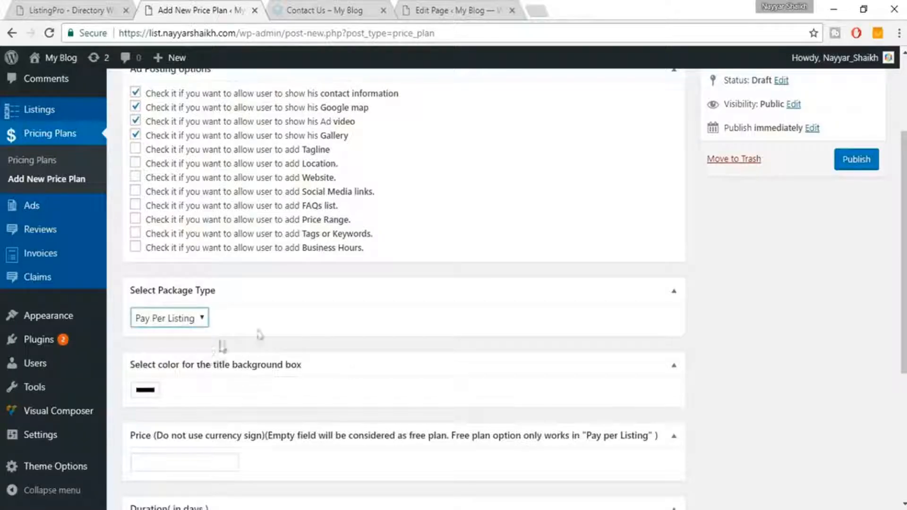
click(276, 322)
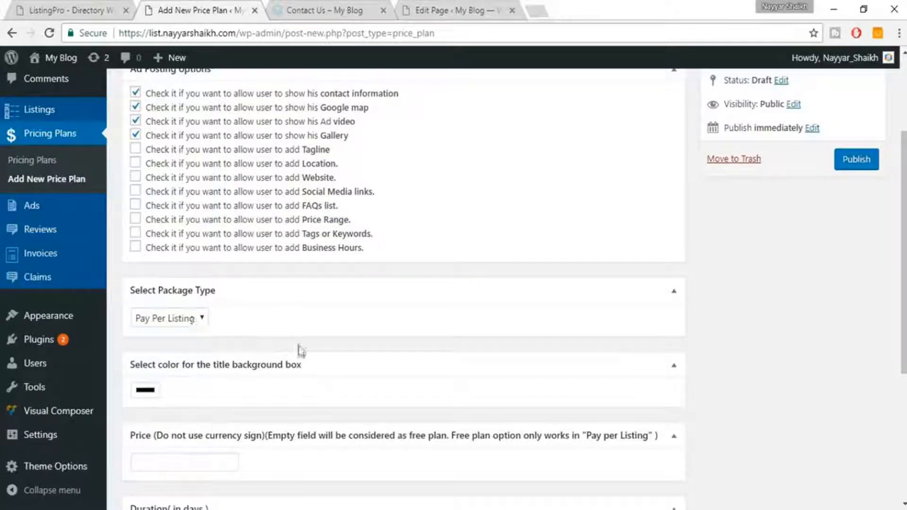
Set the plan's title background box to the basic blue with red 0, green 128, blue 255.
scroll(300, 351, down, 3)
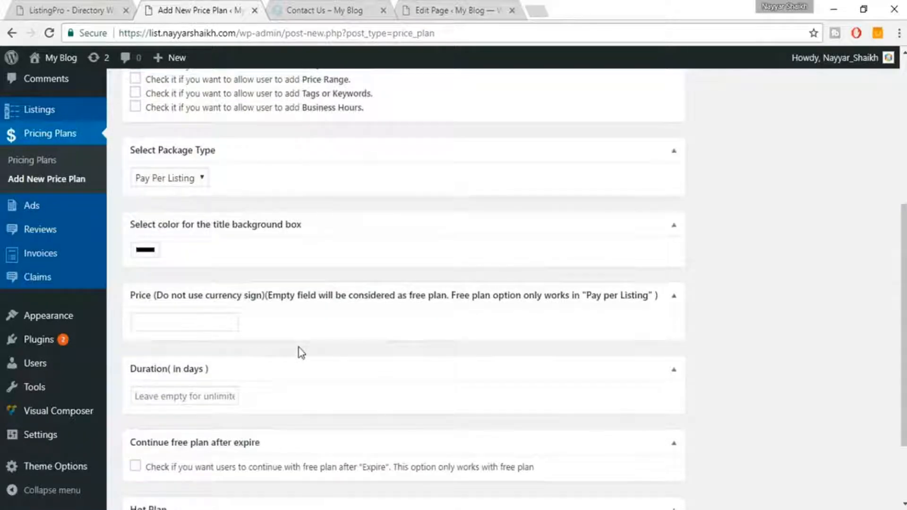
click(148, 254)
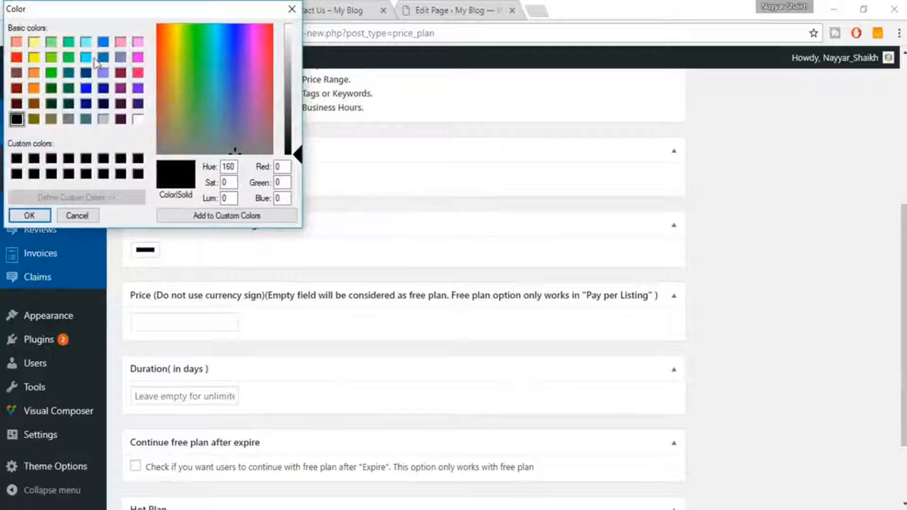
click(104, 45)
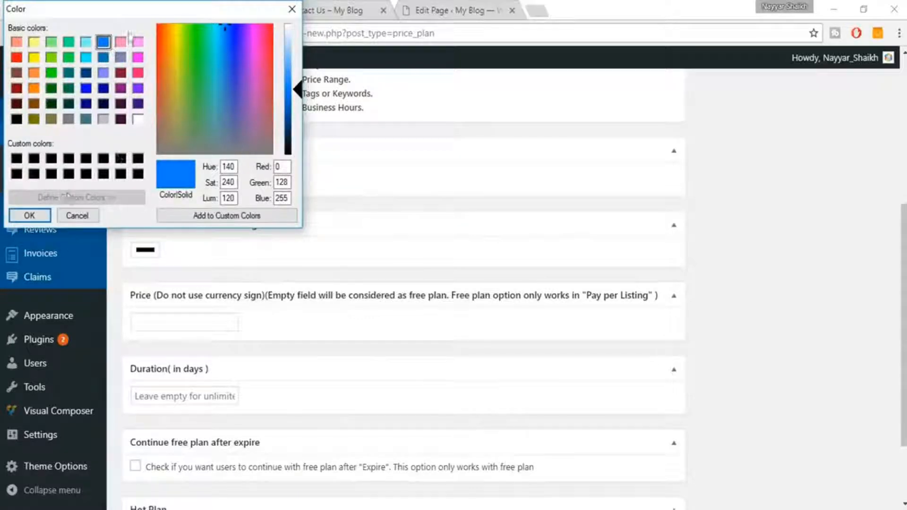
click(30, 216)
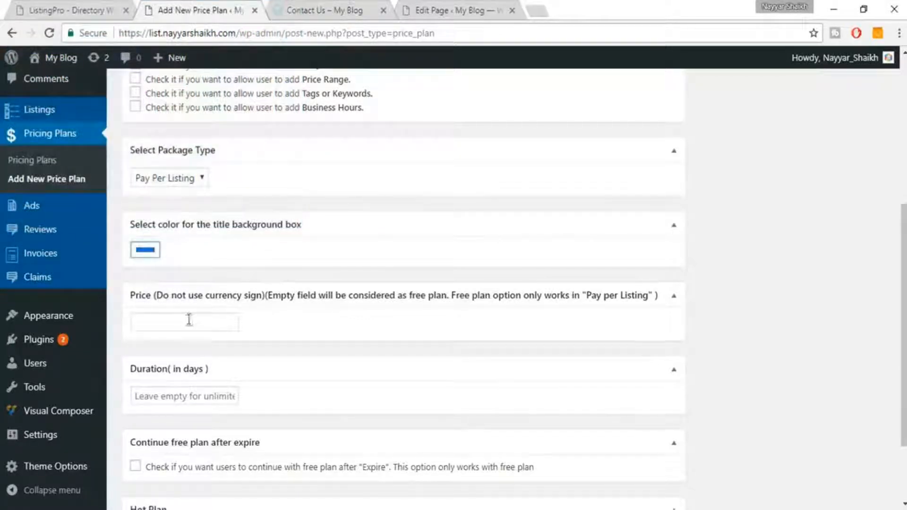
Leave the plan's price empty and set its duration to 30 days.
click(179, 314)
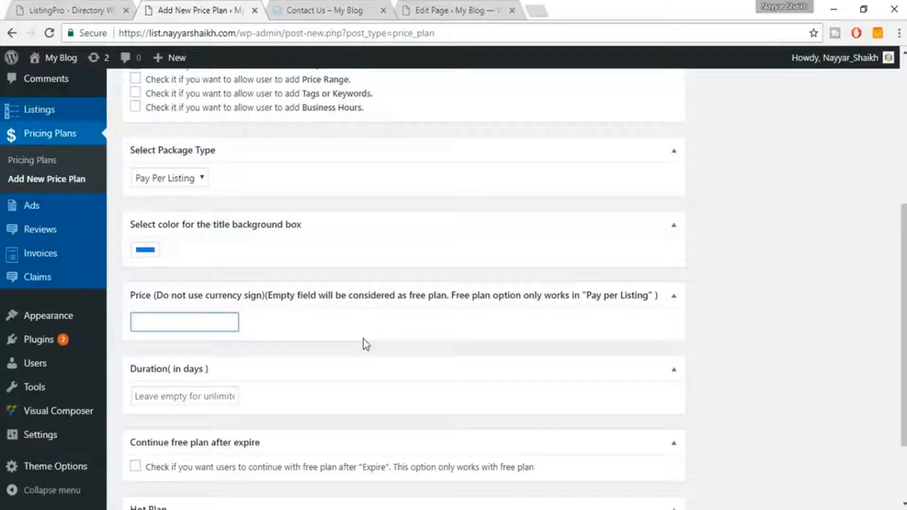
scroll(527, 377, down, 2)
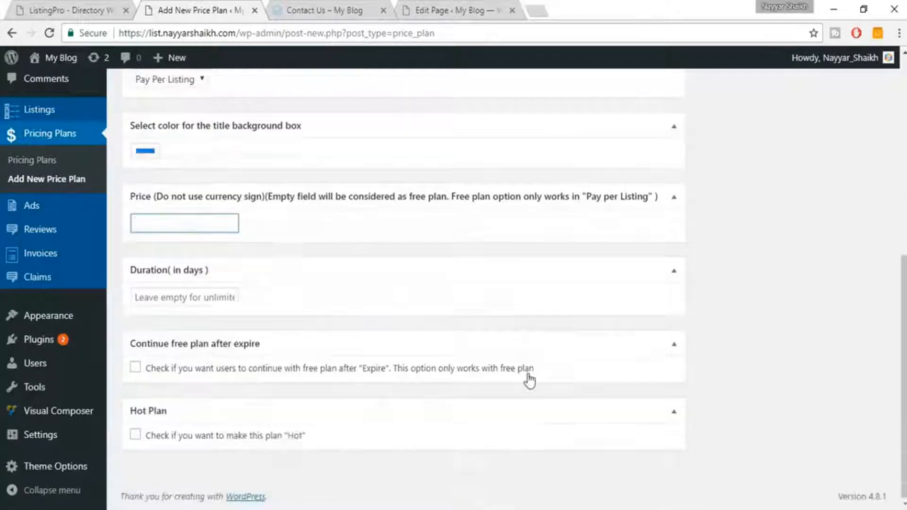
scroll(522, 421, up, 2)
click(727, 316)
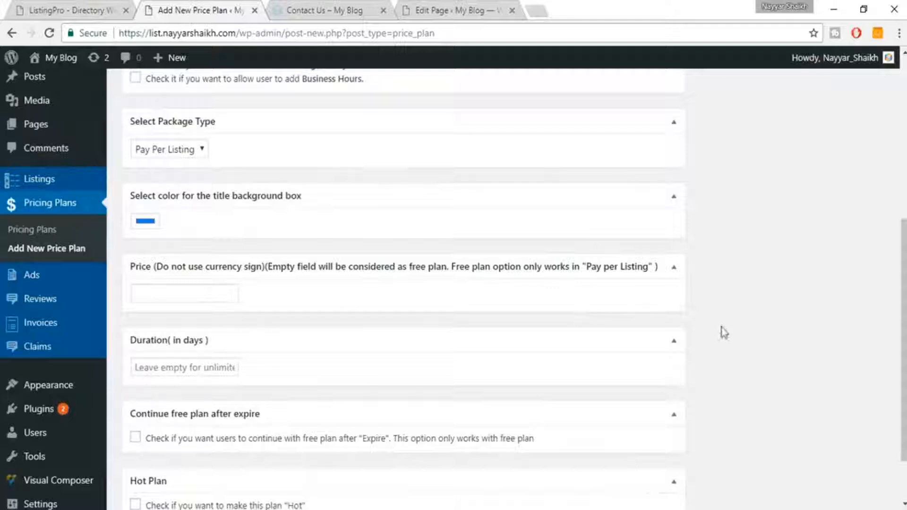
scroll(721, 330, down, 2)
click(215, 296)
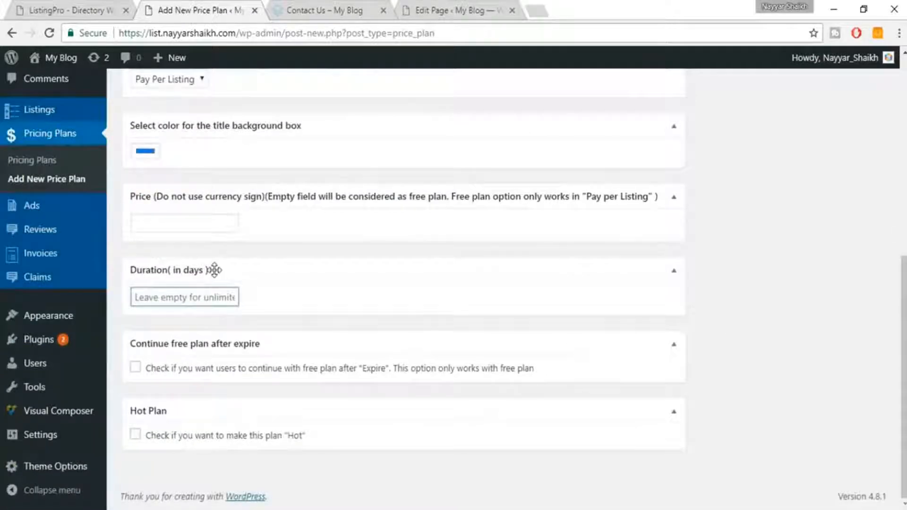
text(30)
double_click(197, 294)
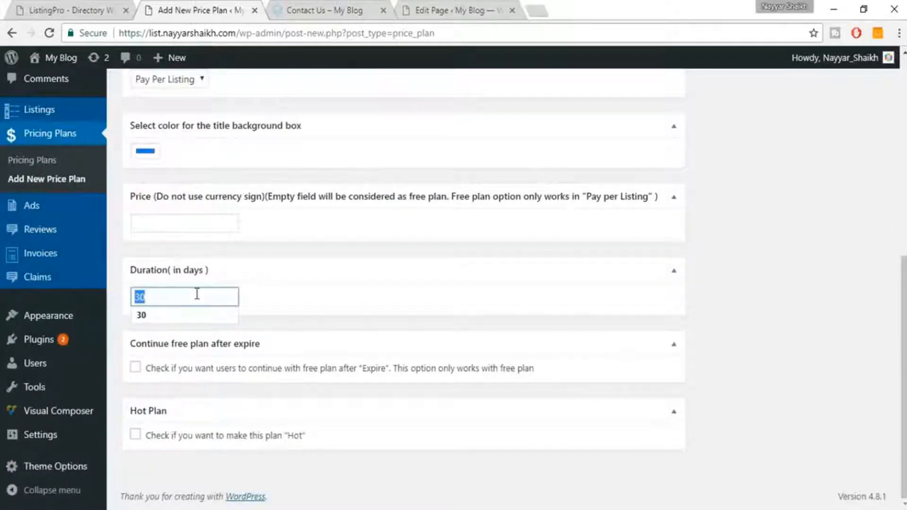
key(BackSpace)
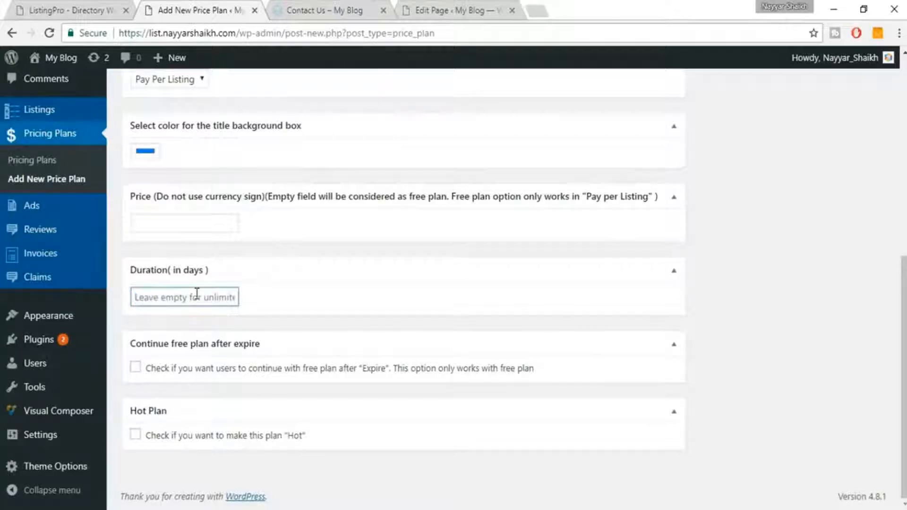
click(189, 294)
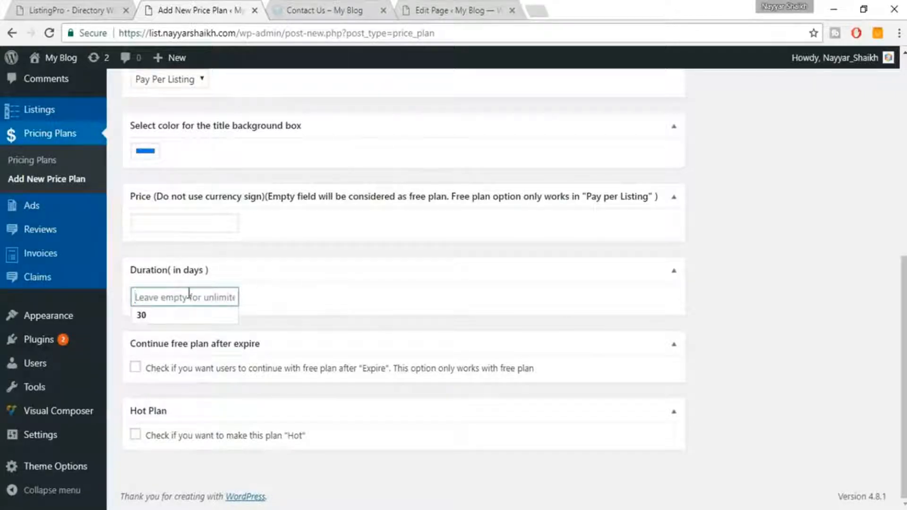
text(30)
click(280, 250)
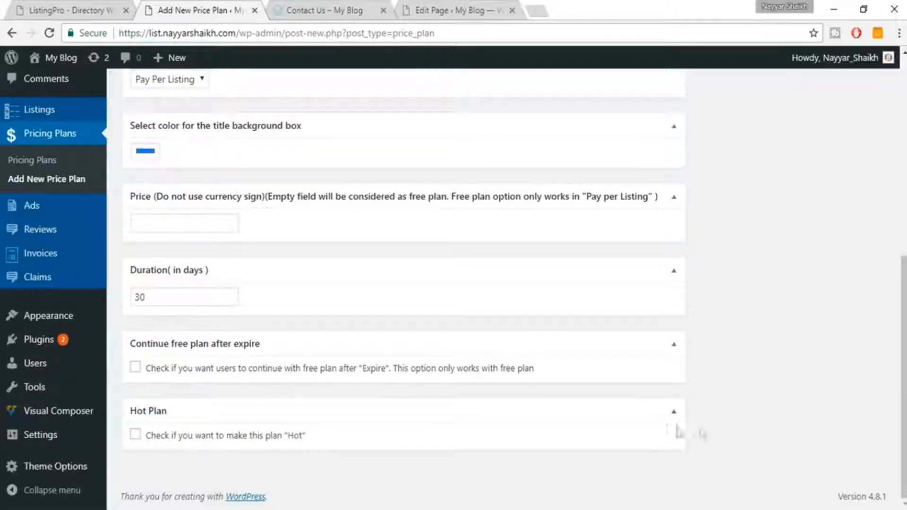
Publish the Free price plan.
scroll(754, 430, up, 7)
scroll(754, 431, up, 1)
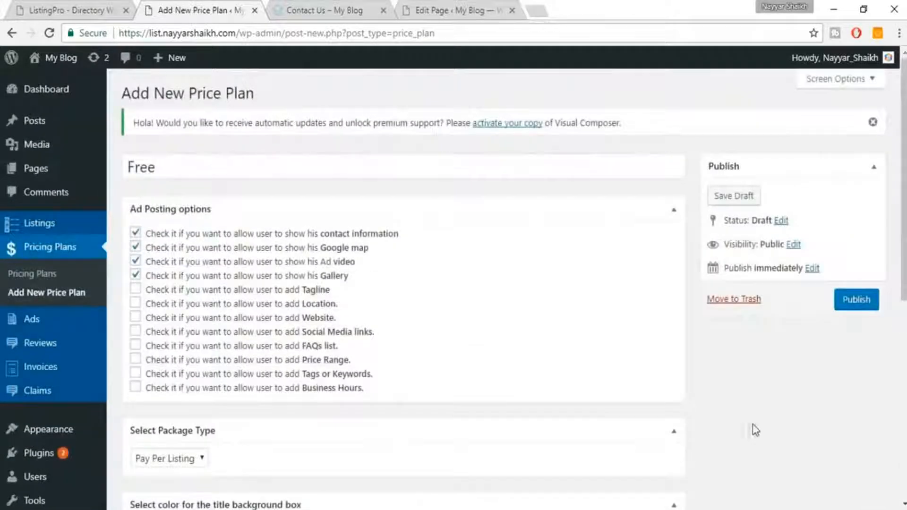
click(858, 307)
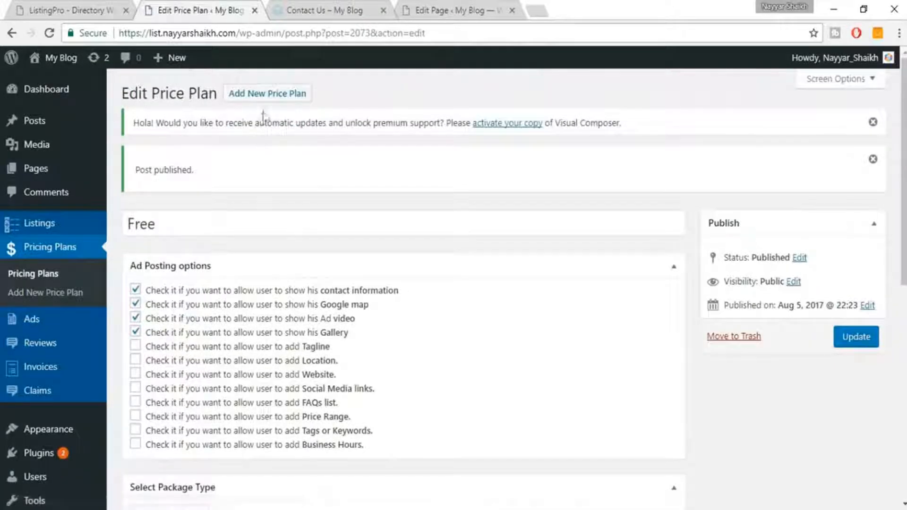
Start another new price plan and title it "Basic".
click(263, 94)
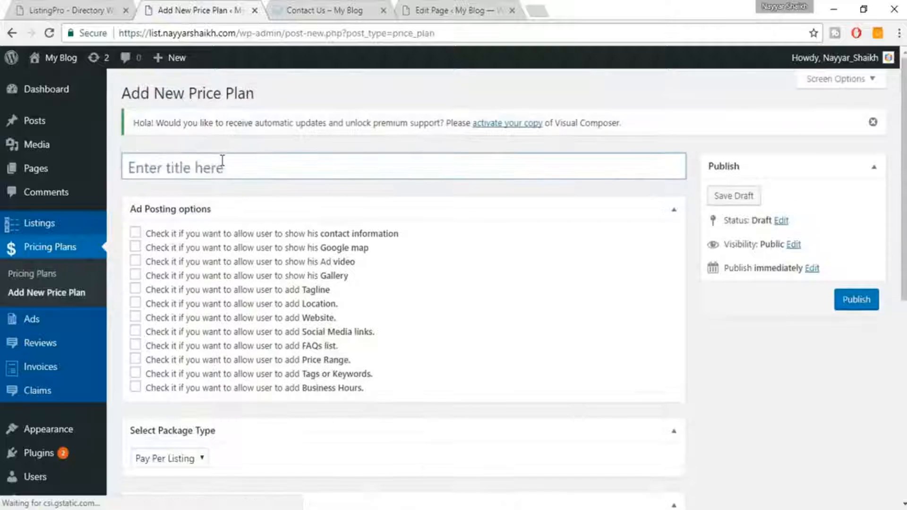
text(Abs)
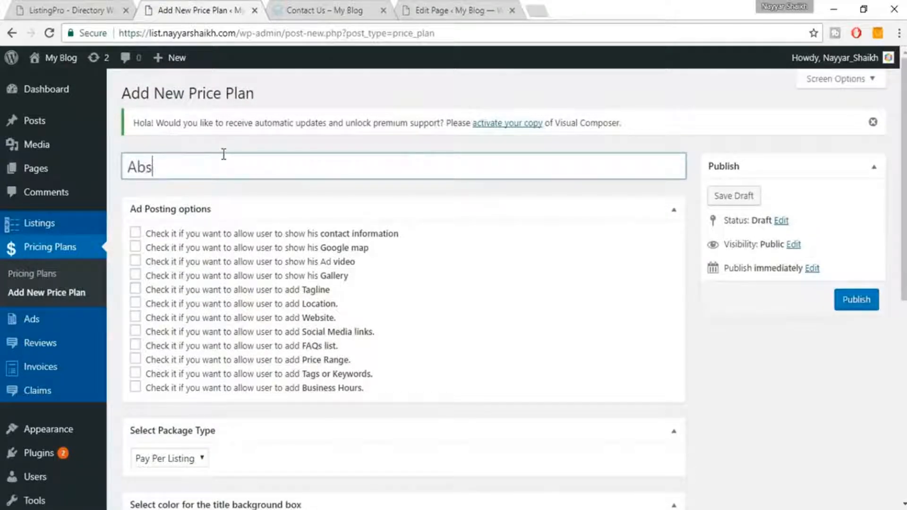
key(BackSpace)
key(BackSpace)
key(BackSpace)
text(BNa)
text(ic)
Allow contact information, Google map, Ad video, Gallery, Tagline, Location, Website, Social Media links and FAQs list in the Basic plan's ad posting options.
click(135, 233)
click(135, 247)
click(136, 261)
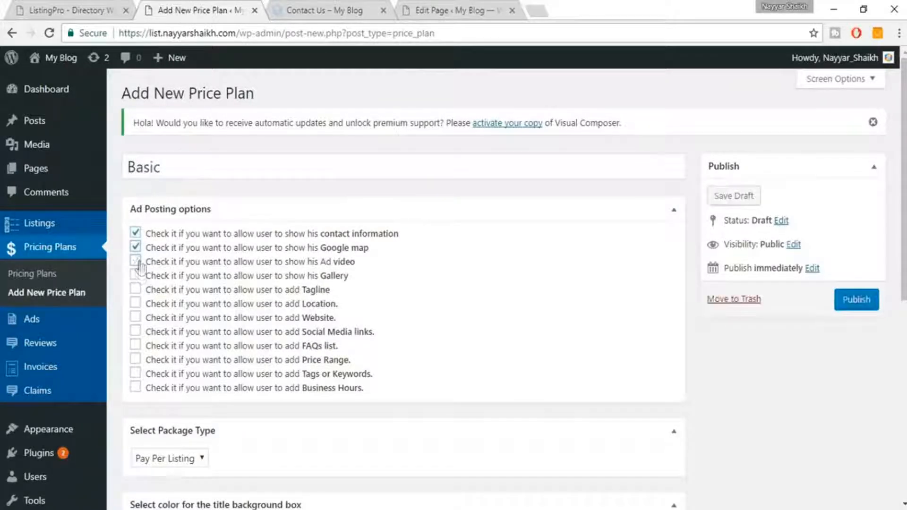
click(136, 275)
click(135, 288)
click(136, 303)
click(136, 317)
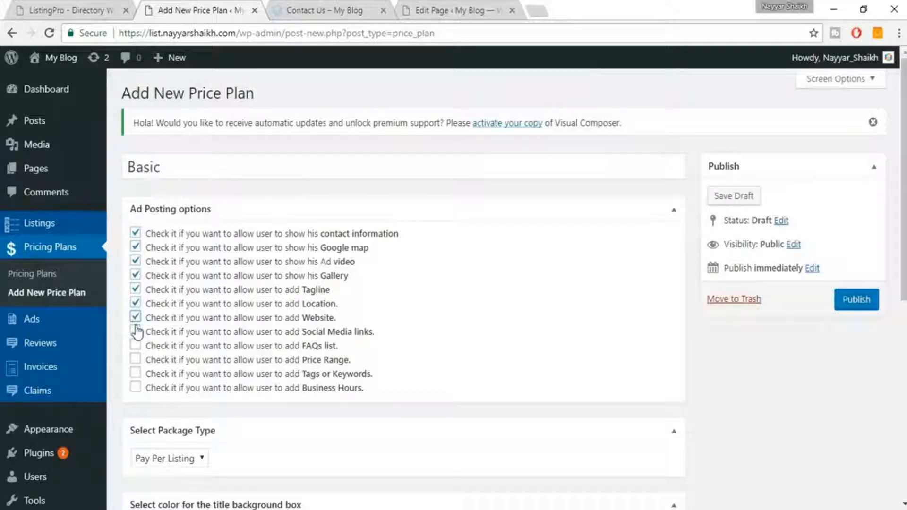
click(137, 331)
click(137, 347)
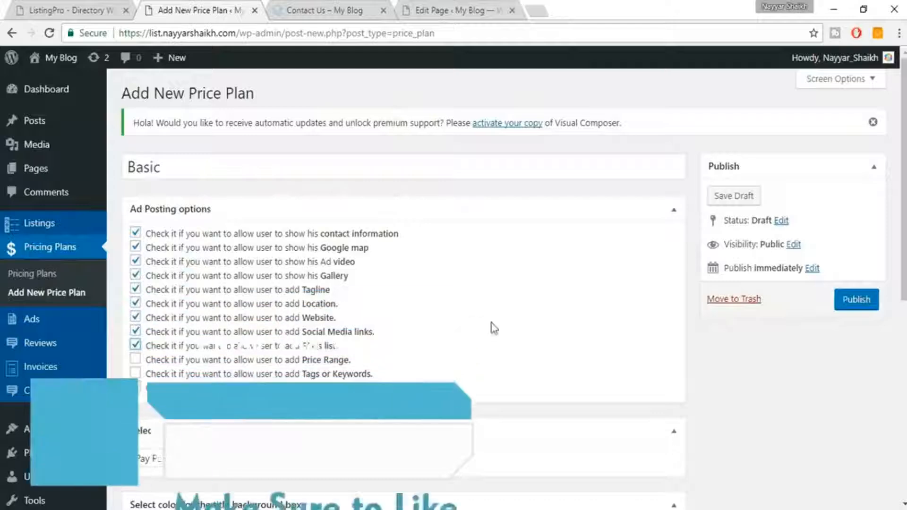
Set the Basic plan's title background color to the basic blue with RGB 0, 128, 255.
scroll(494, 328, down, 5)
click(147, 254)
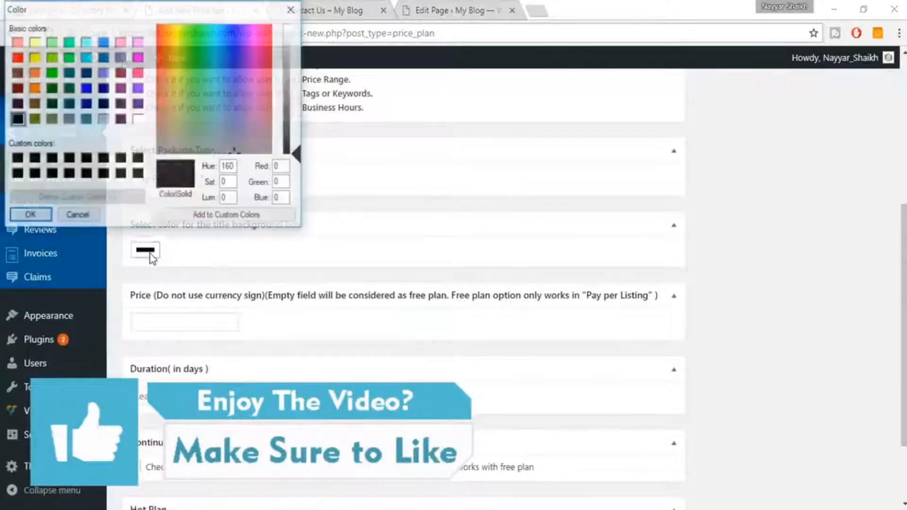
click(103, 42)
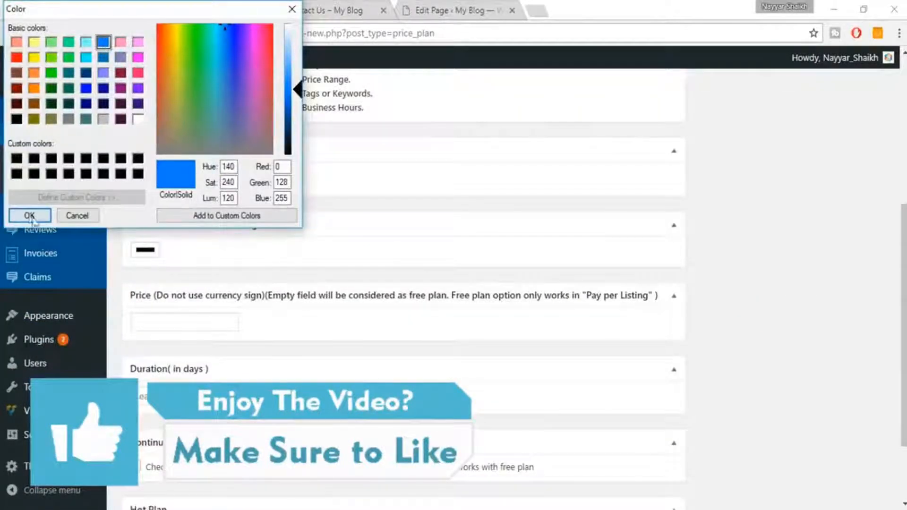
click(29, 215)
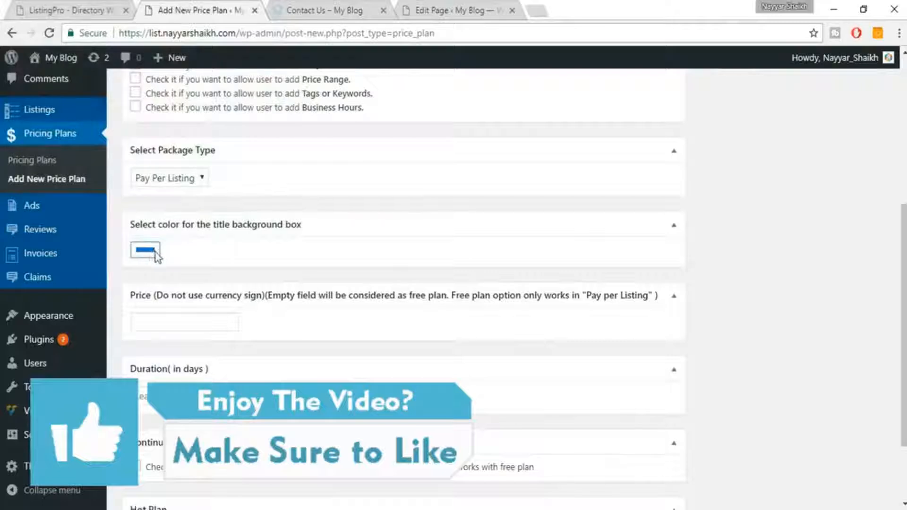
Set the Basic plan's price to 2 and its duration to 30 days.
click(197, 321)
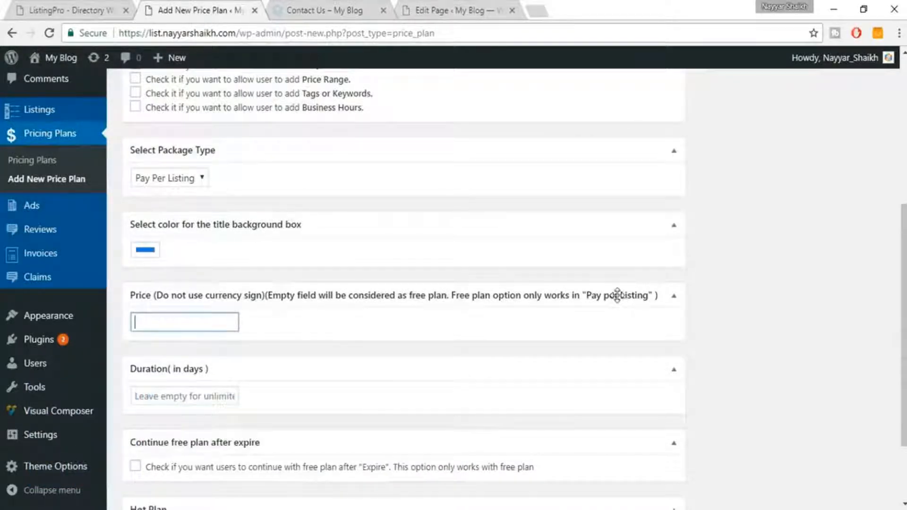
text(2)
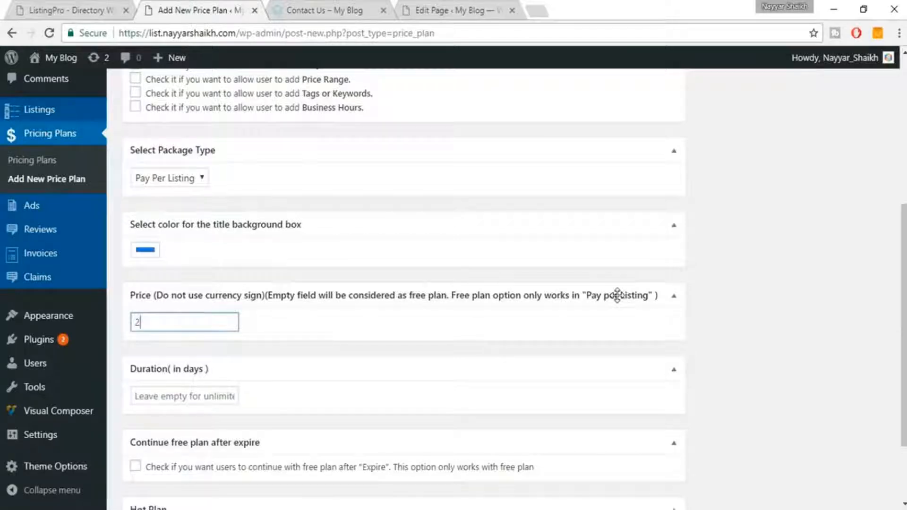
click(779, 315)
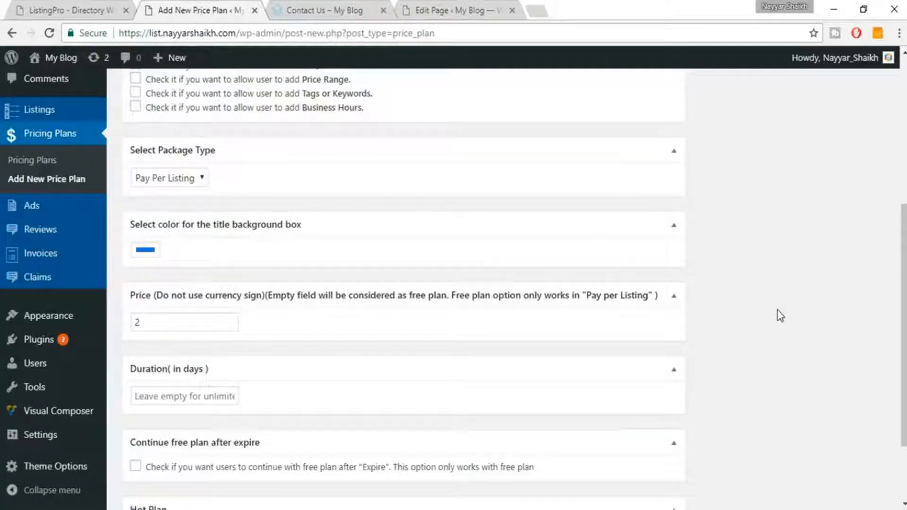
scroll(796, 305, down, 2)
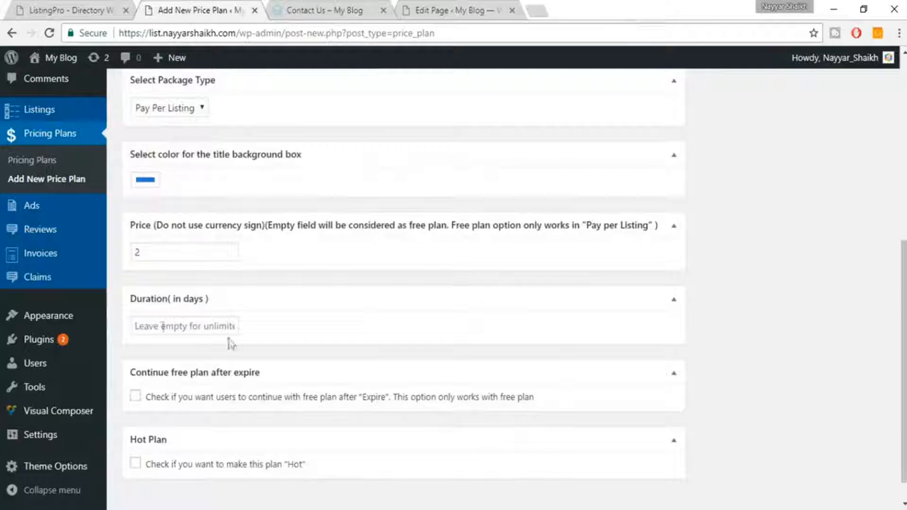
click(180, 330)
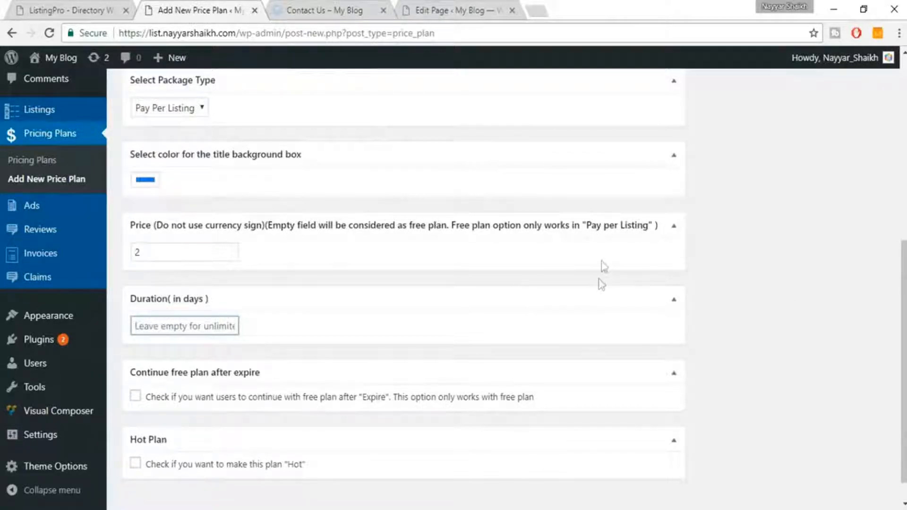
text(30)
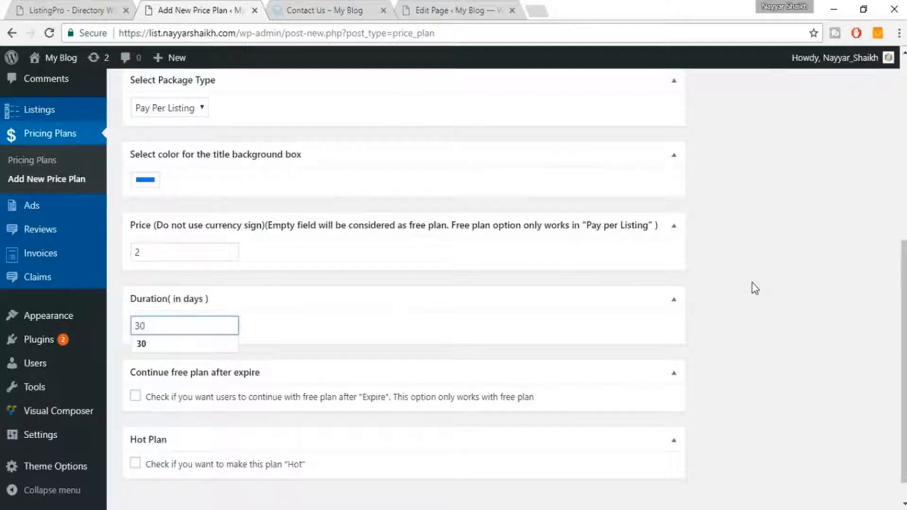
click(199, 325)
click(728, 304)
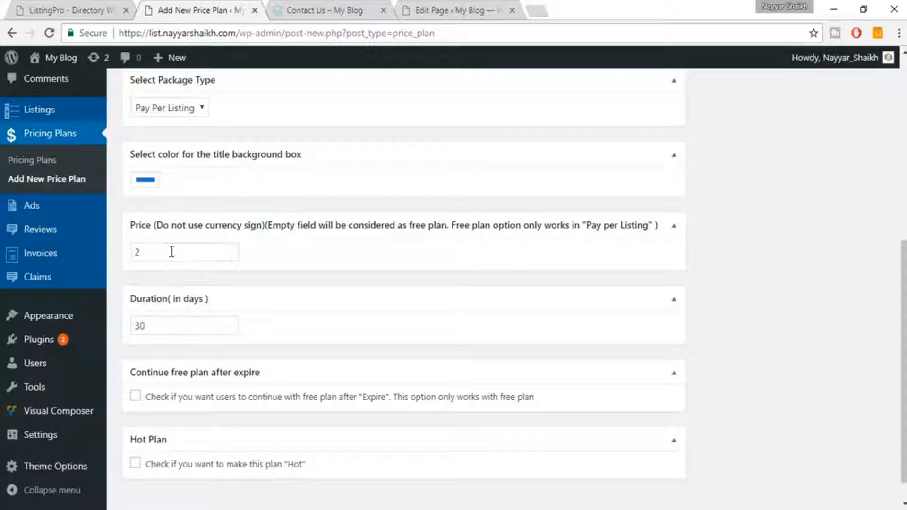
Mark the Basic plan as "Hot" and publish it.
scroll(256, 381, down, 1)
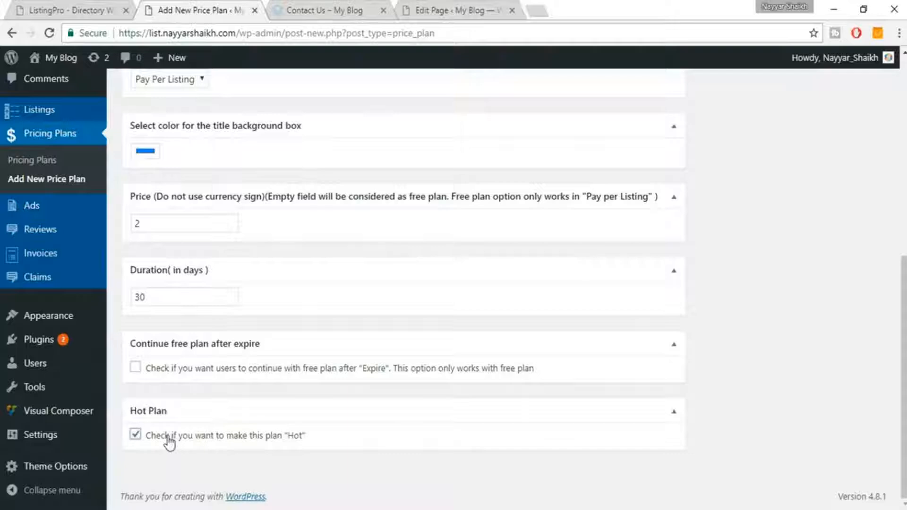
scroll(213, 442, up, 8)
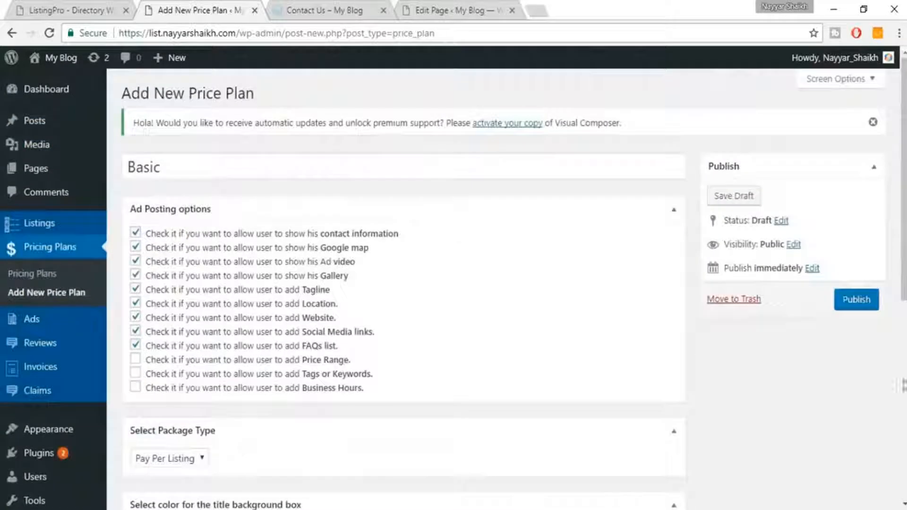
click(856, 300)
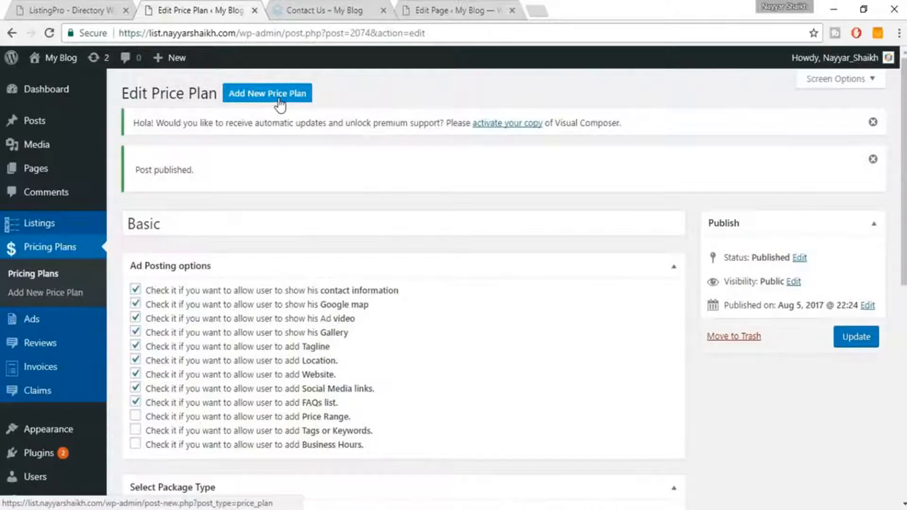
Start another new price plan and title it "Premium".
click(255, 100)
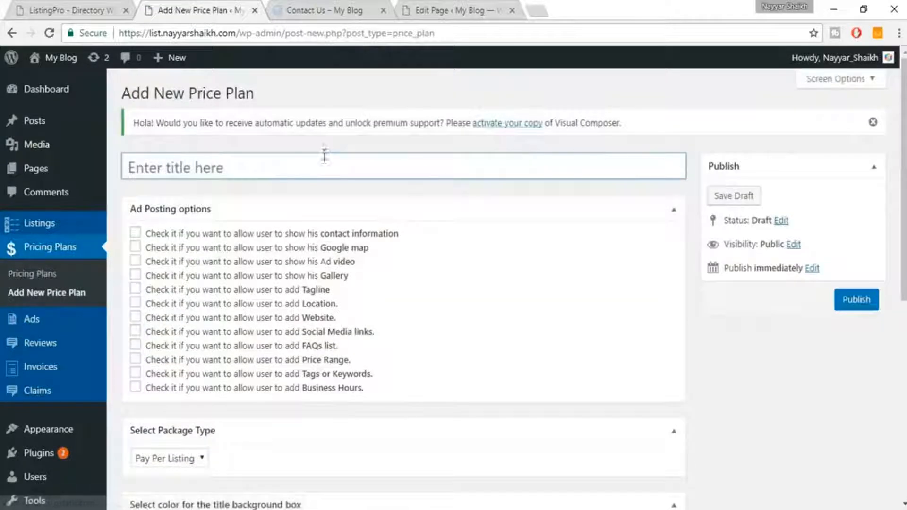
text(Pre)
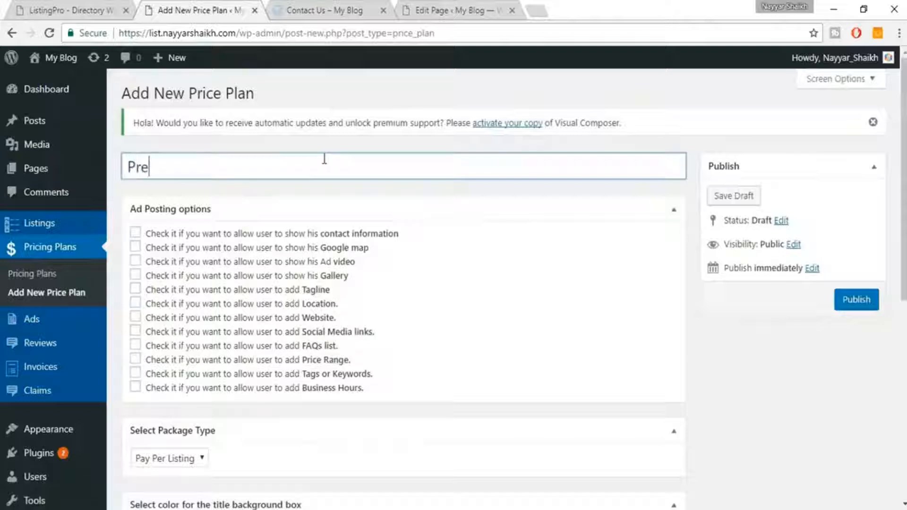
text(mium)
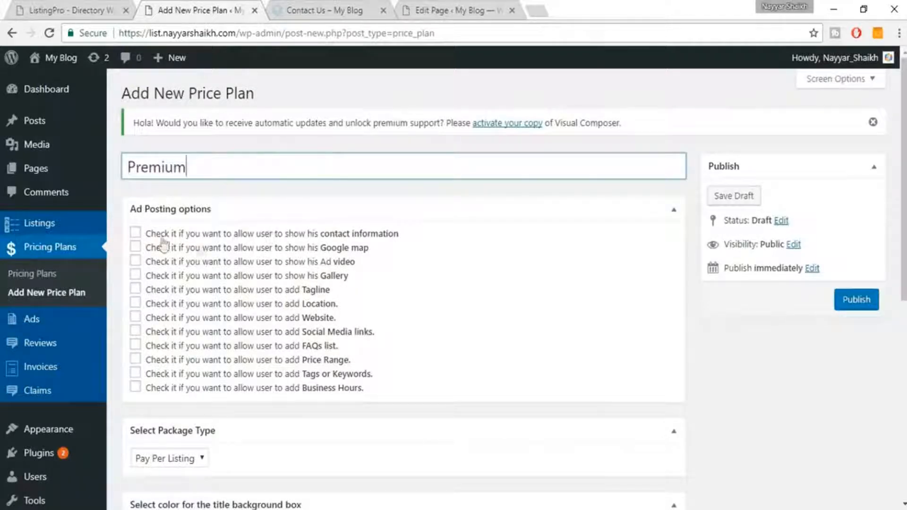
Enable all the ad posting options for the Premium plan, from contact information through Business Hours.
click(135, 232)
click(135, 246)
click(136, 260)
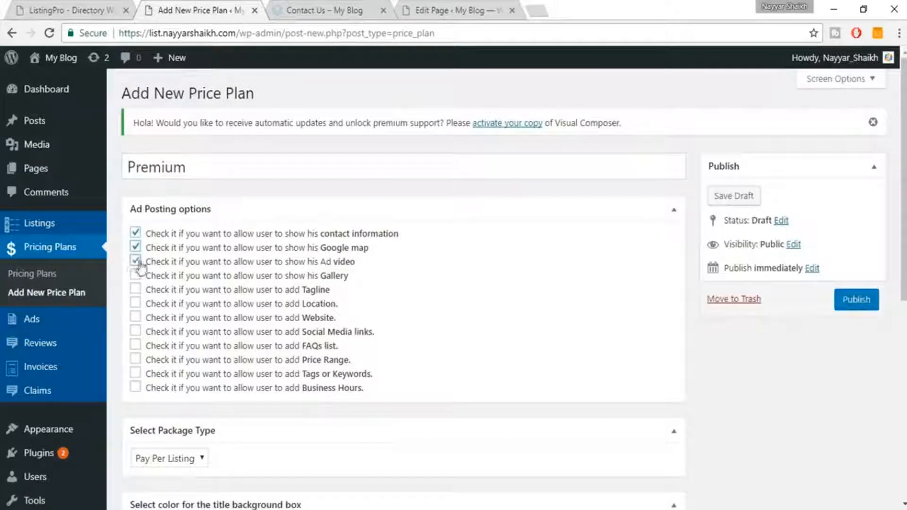
click(136, 275)
click(135, 289)
click(136, 303)
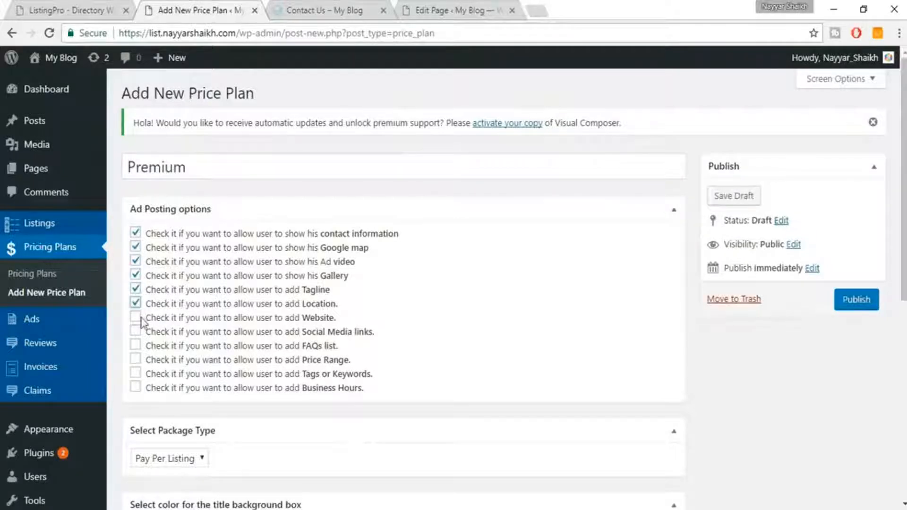
click(136, 317)
click(135, 331)
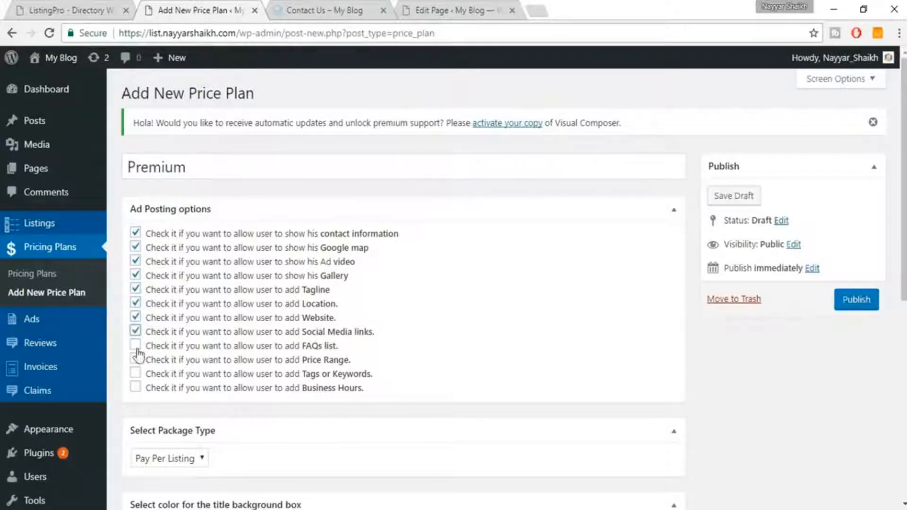
click(135, 346)
click(136, 360)
click(136, 373)
click(136, 387)
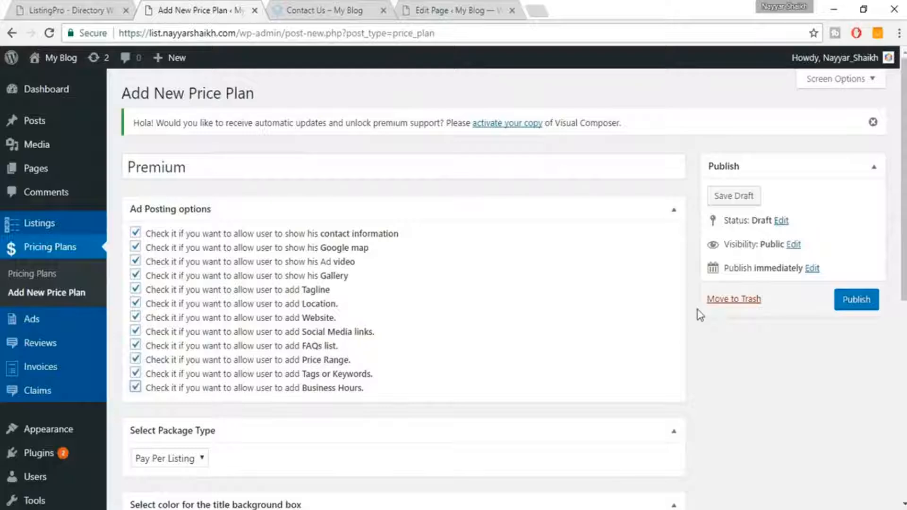
Set the Premium plan's title background color to the basic blue with RGB 0, 128, 255.
scroll(690, 316, down, 3)
scroll(308, 364, down, 1)
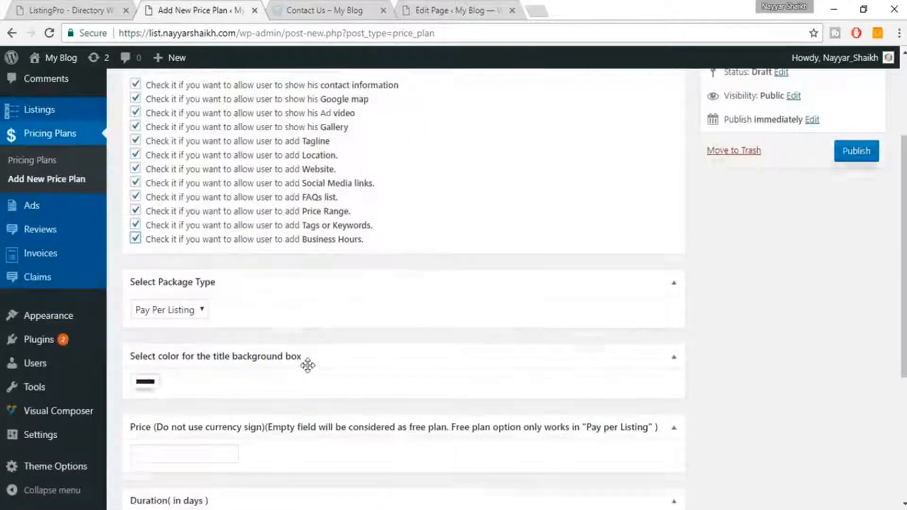
scroll(307, 365, down, 3)
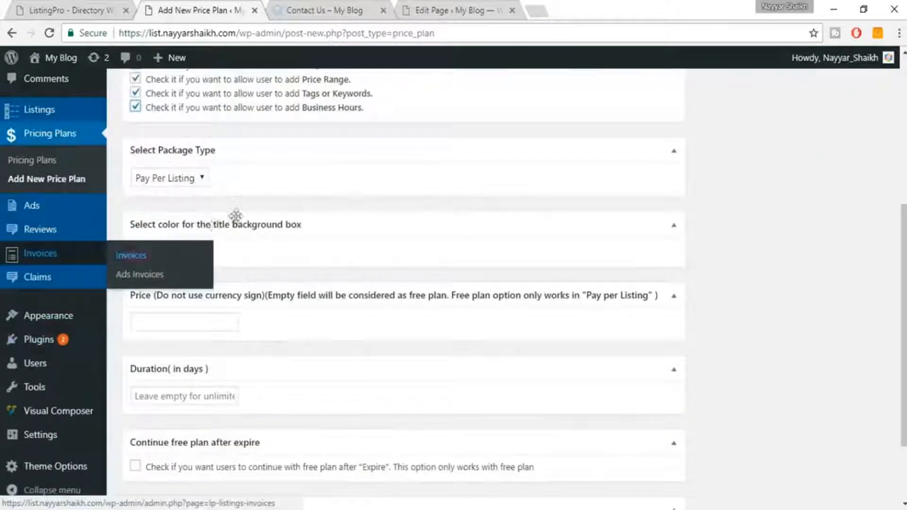
click(146, 249)
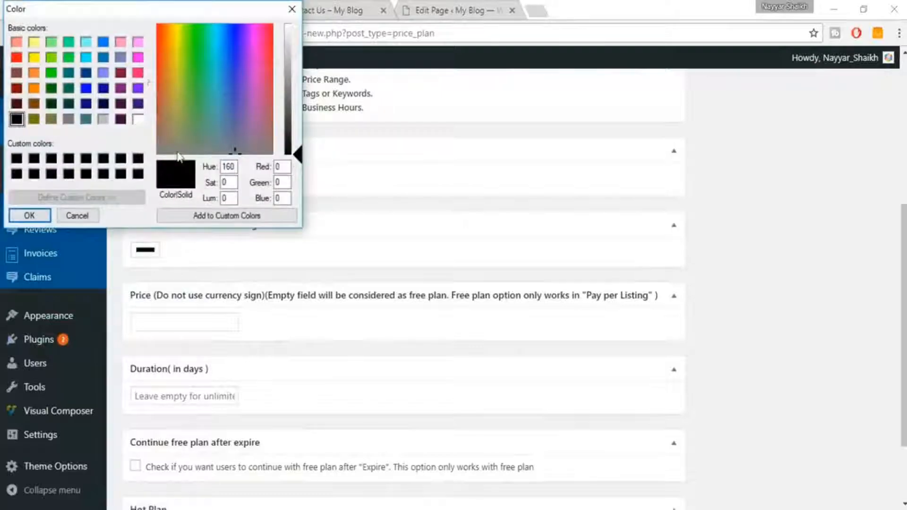
click(103, 41)
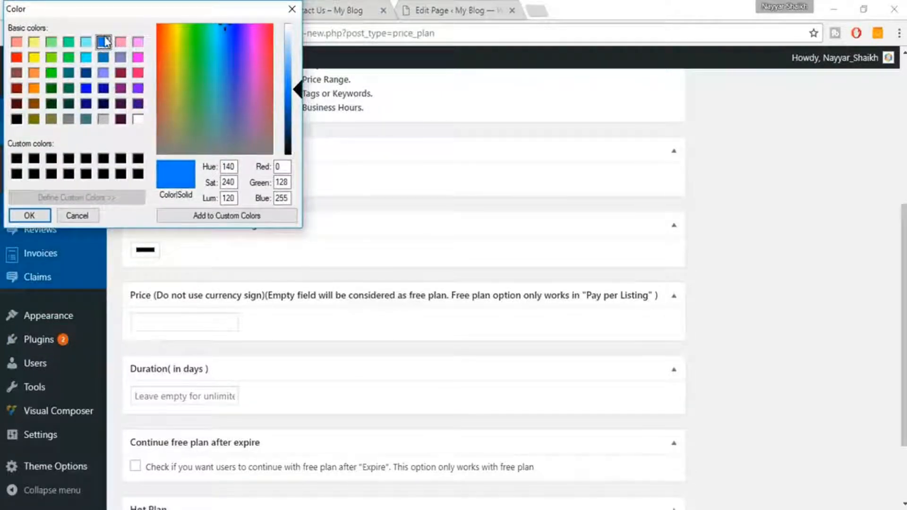
click(32, 216)
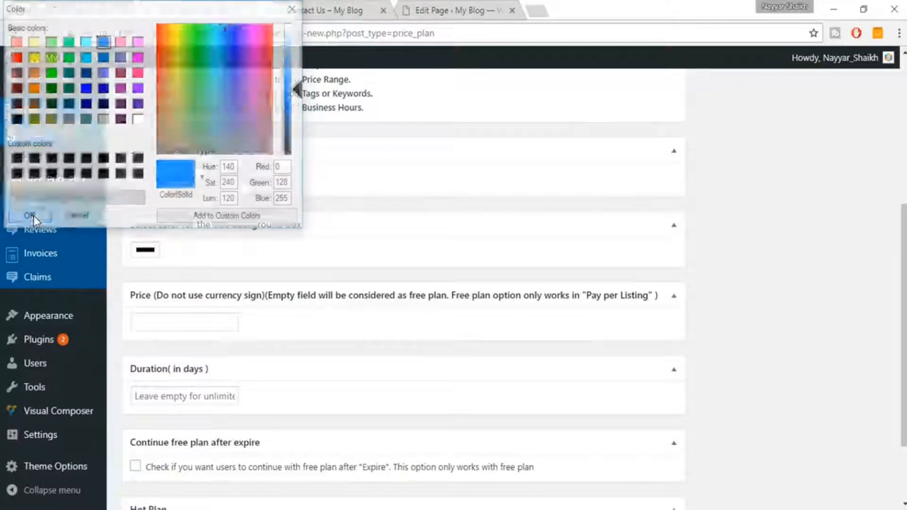
Set the Premium plan's price to 5, without a currency sign.
scroll(333, 300, down, 2)
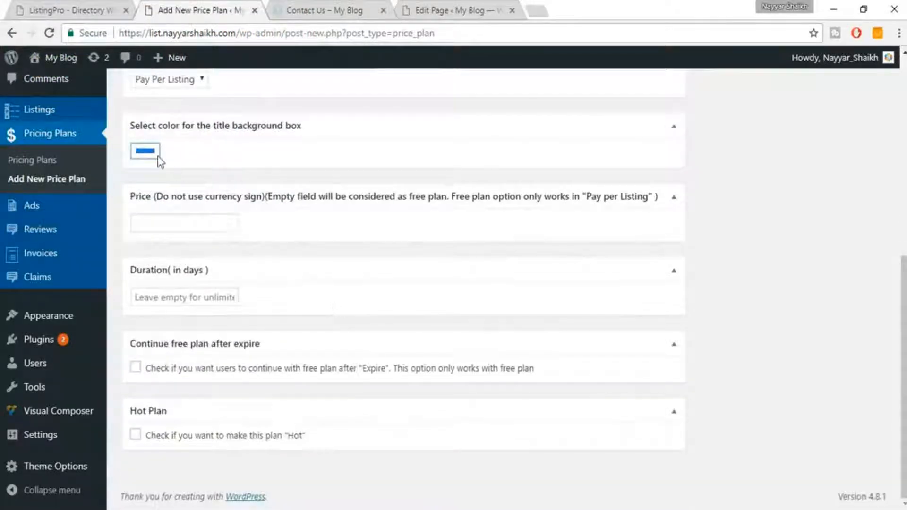
click(198, 296)
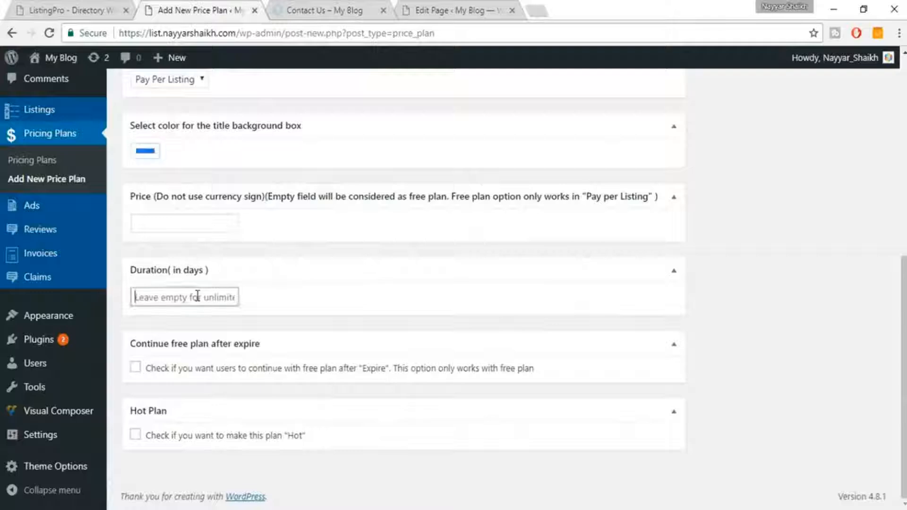
click(184, 226)
text(5)
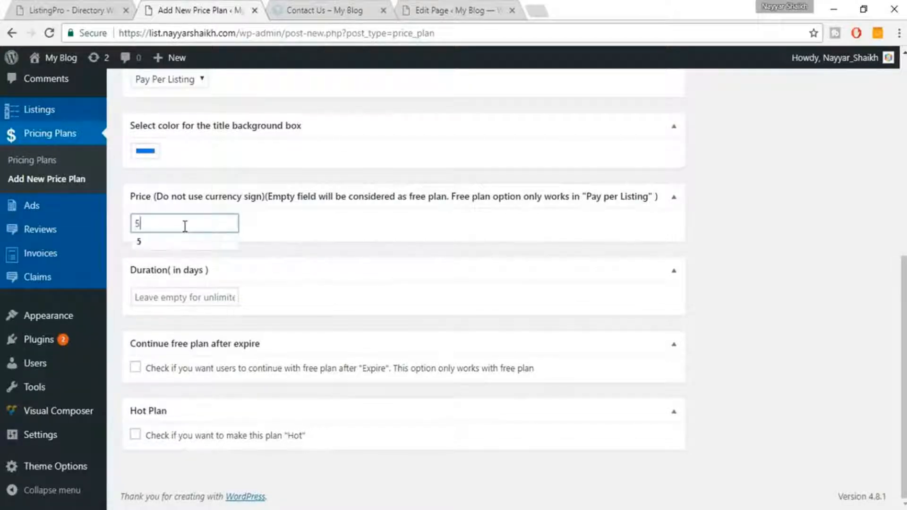
Set the Premium plan's duration to 60 days and publish the plan.
click(277, 228)
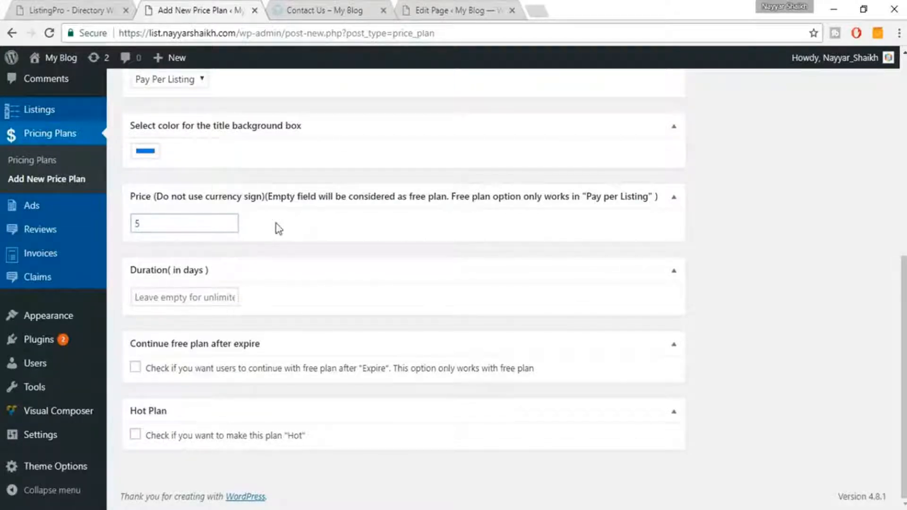
click(196, 301)
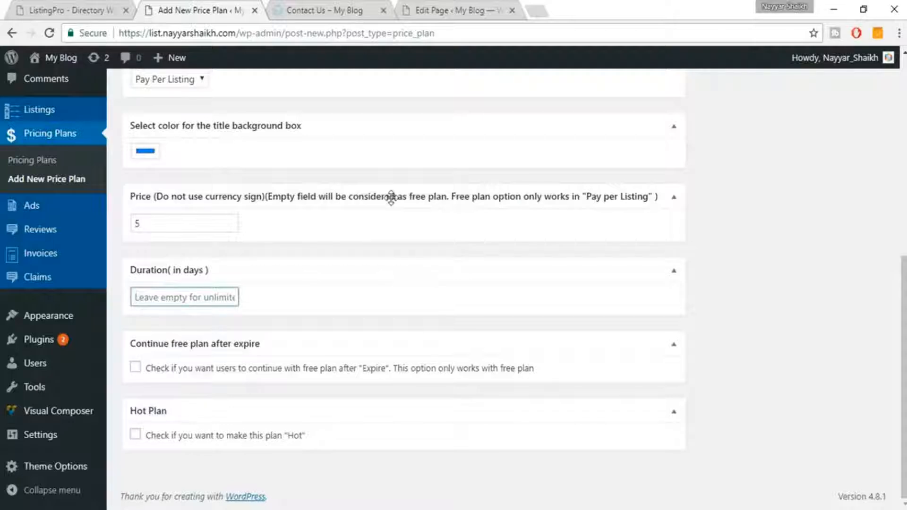
text(60)
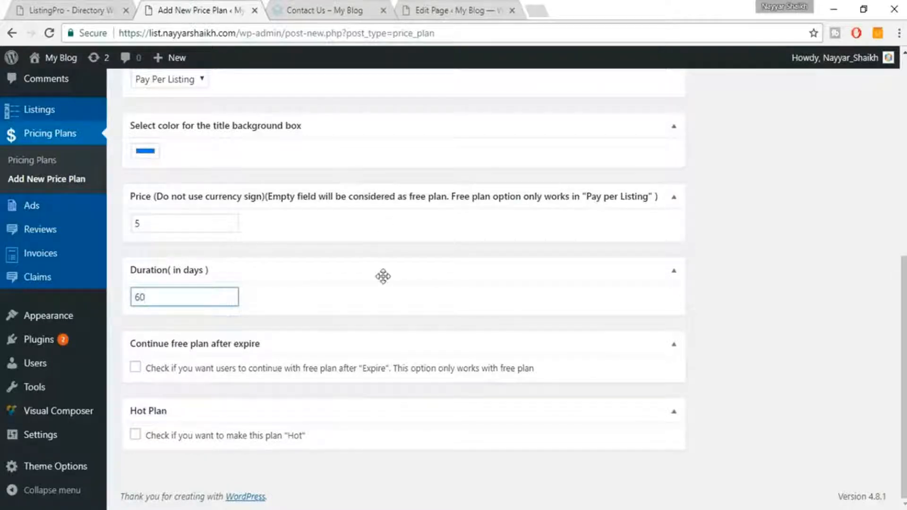
click(383, 275)
click(350, 311)
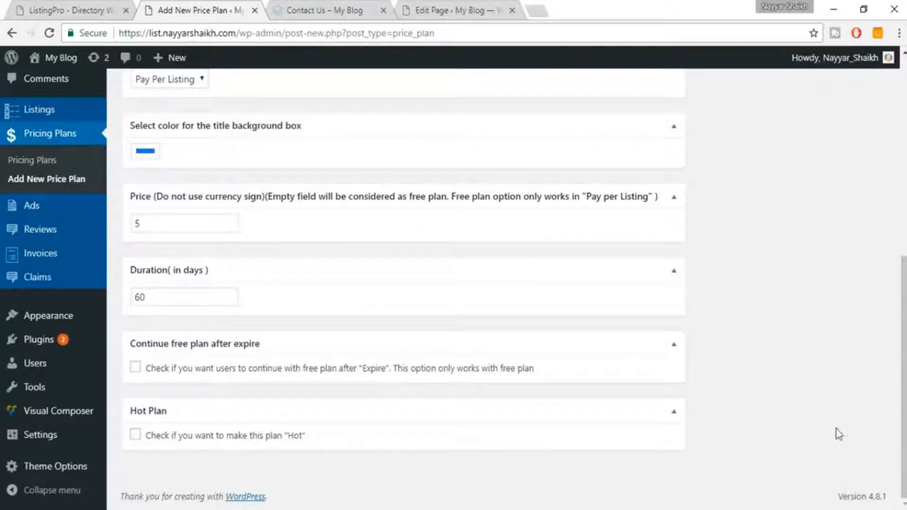
scroll(836, 431, up, 8)
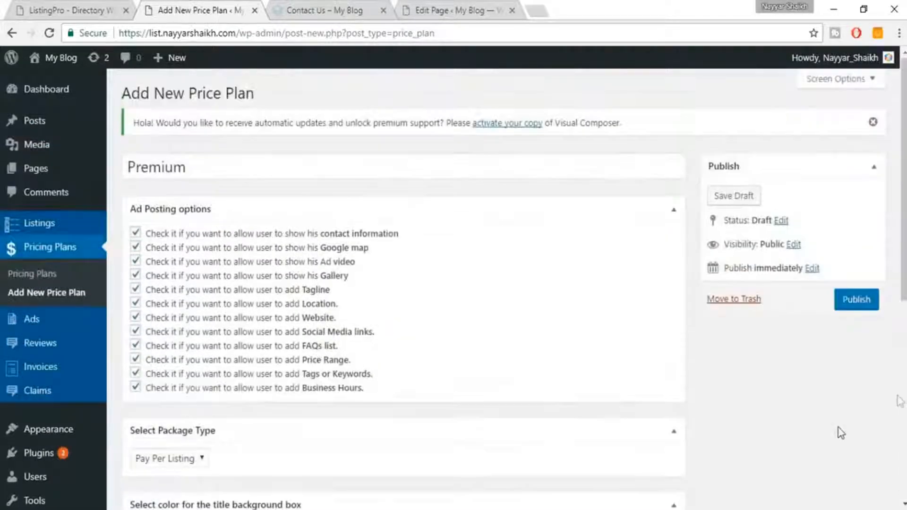
click(857, 302)
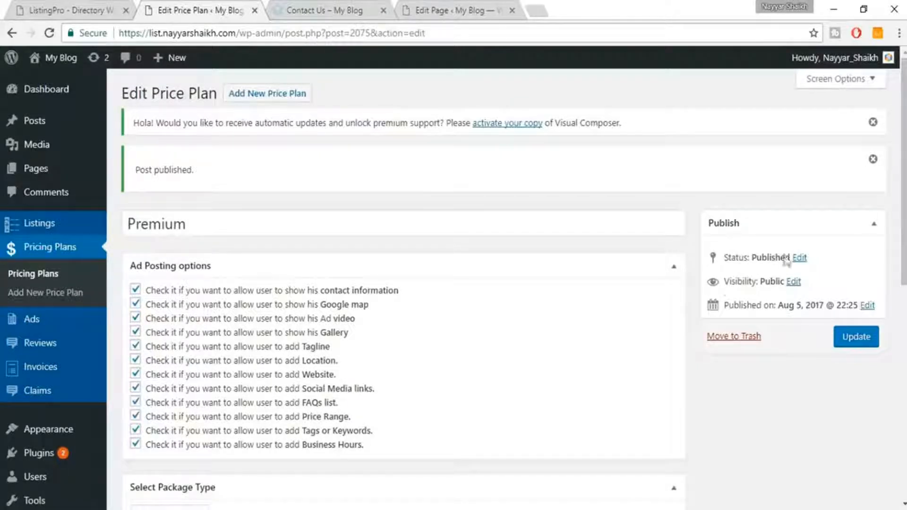
Create a new page titled "Price & Plan" with the default template and publish it.
mouse_move(47, 171)
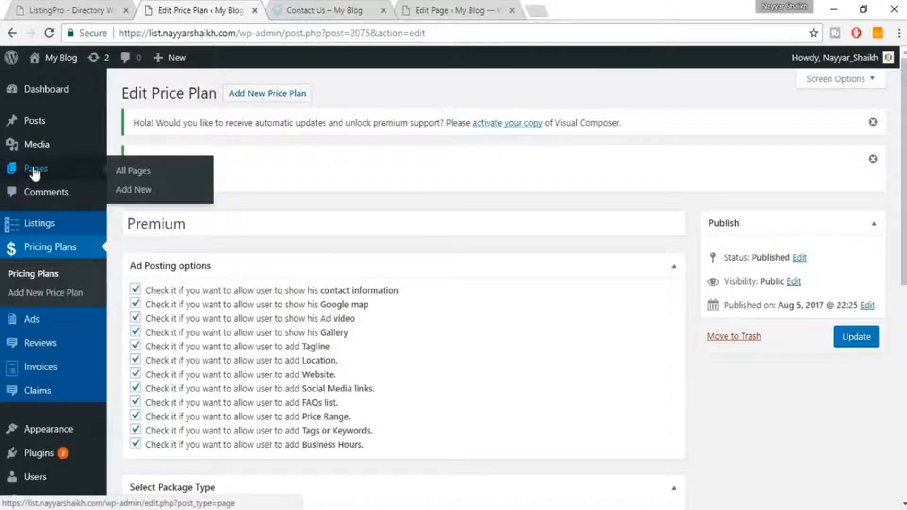
click(136, 191)
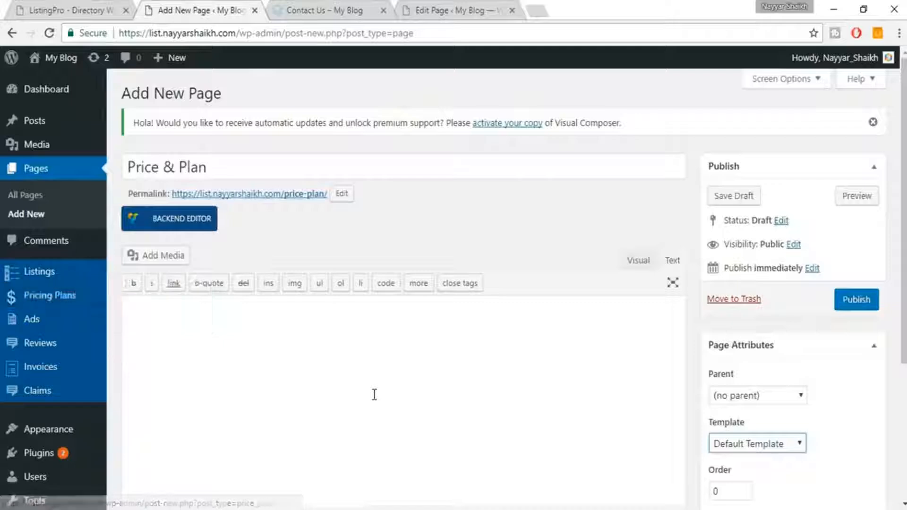
scroll(899, 377, down, 1)
scroll(899, 377, up, 1)
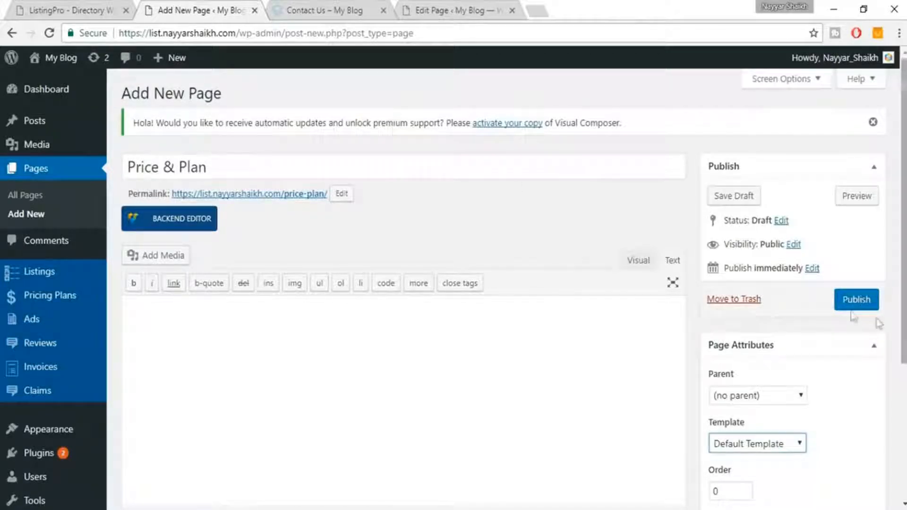
click(840, 299)
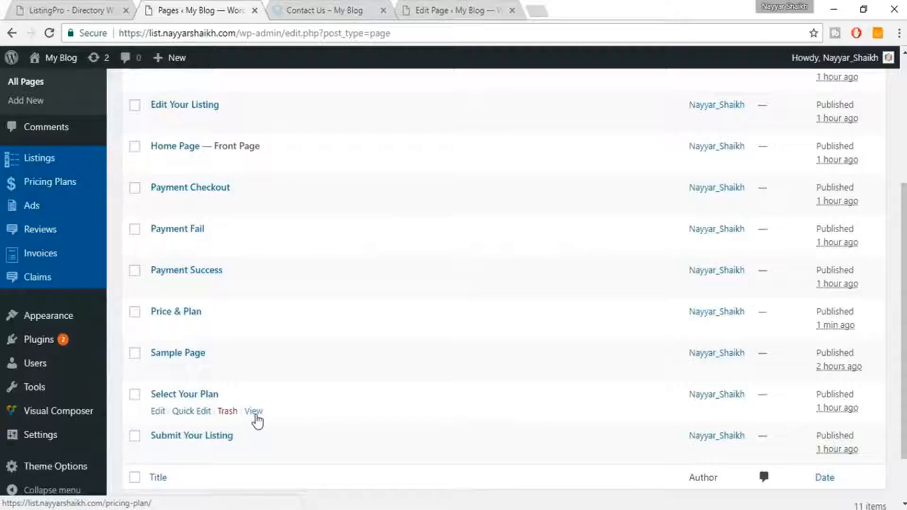
View the Select Your Plan page on the site and compare the Premium, Basic and Free plans' prices, durations and features.
middle_click(253, 415)
click(309, 10)
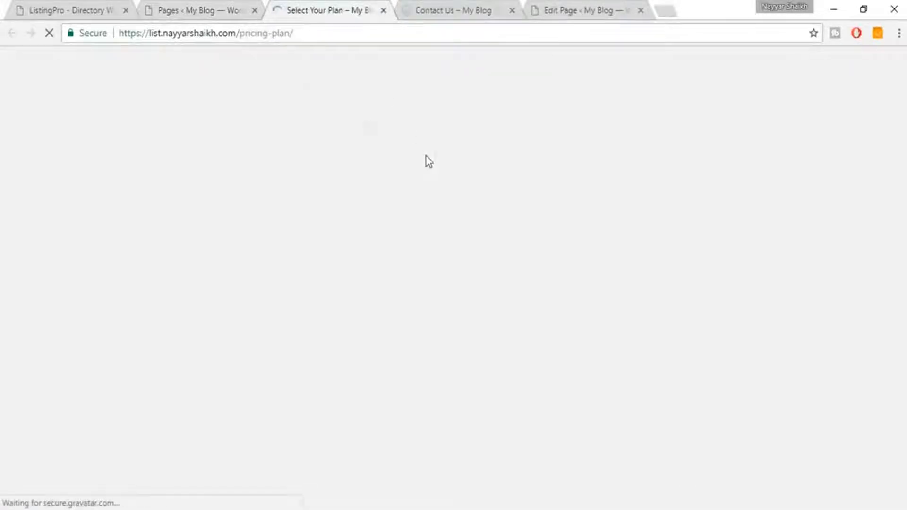
scroll(575, 329, down, 3)
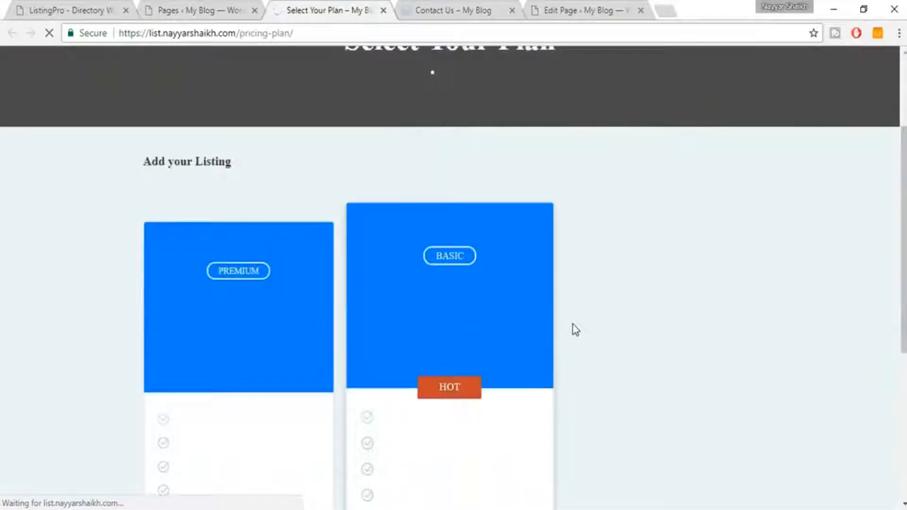
scroll(612, 285, down, 3)
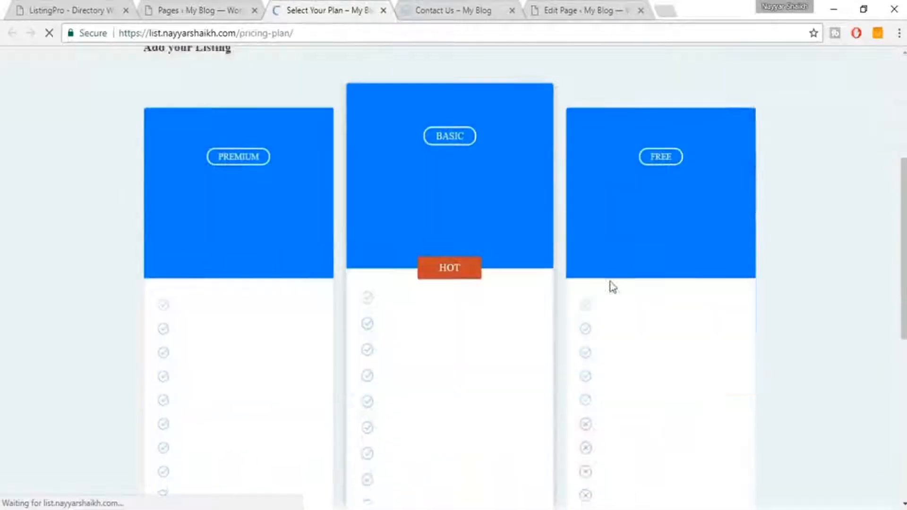
click(235, 7)
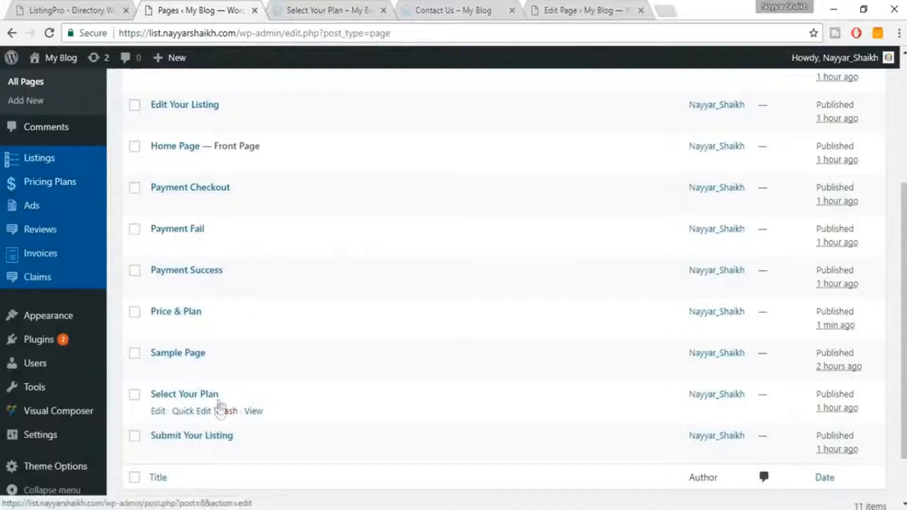
click(312, 11)
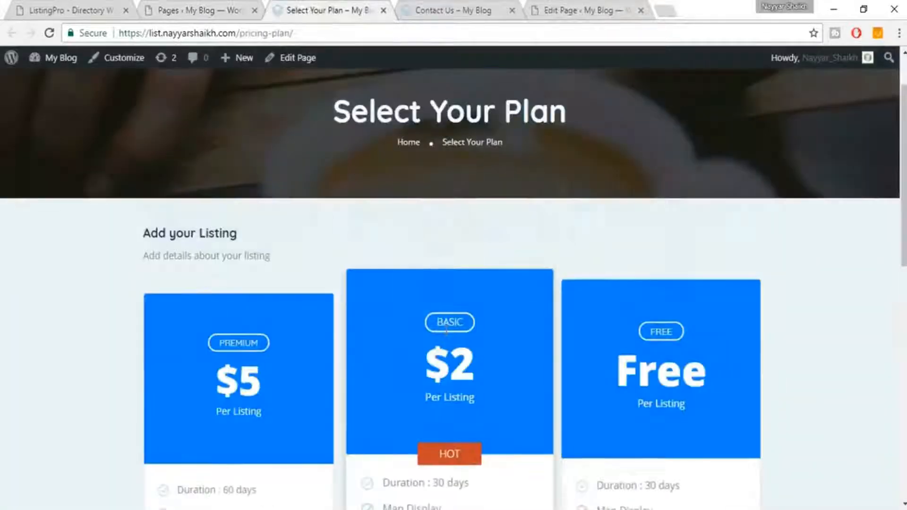
scroll(754, 258, down, 3)
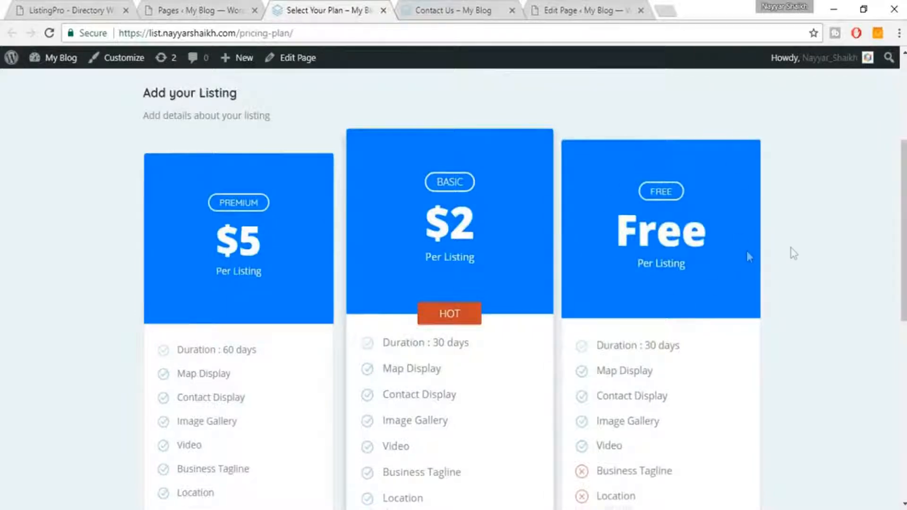
scroll(789, 253, down, 5)
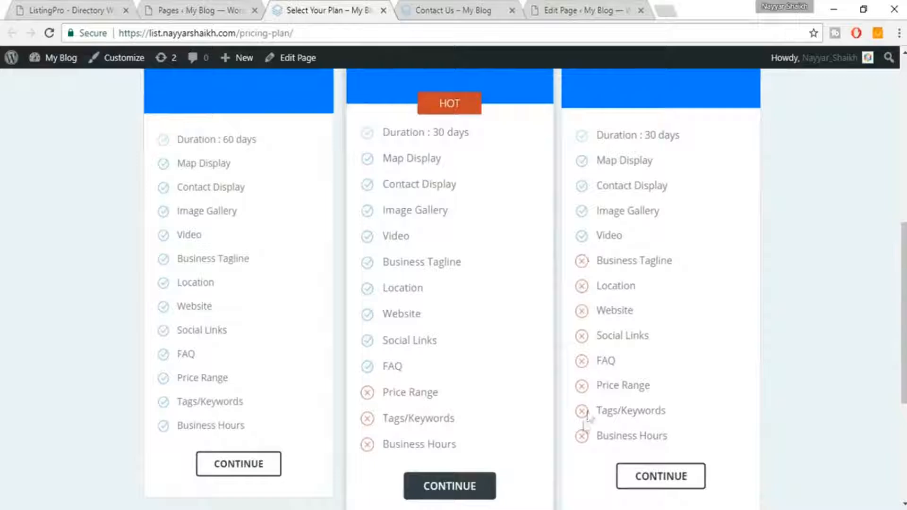
scroll(582, 435, up, 8)
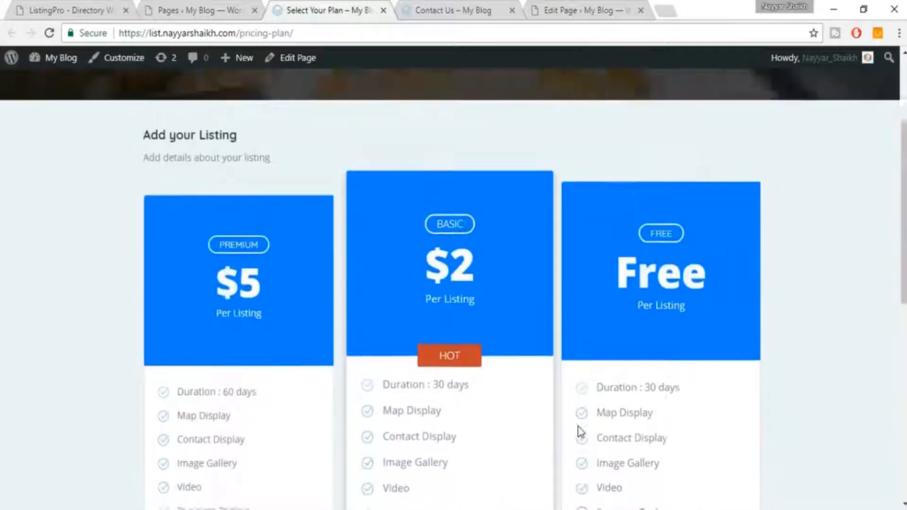
scroll(562, 394, down, 6)
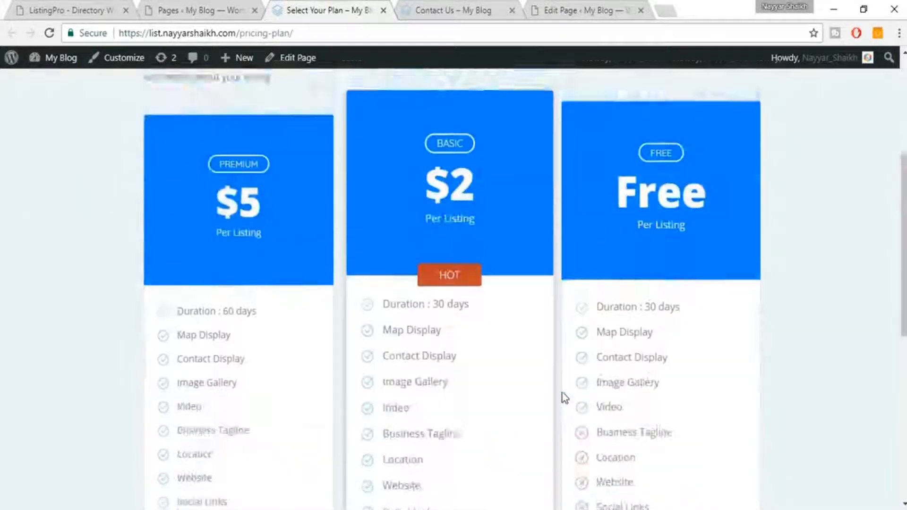
scroll(449, 430, down, 3)
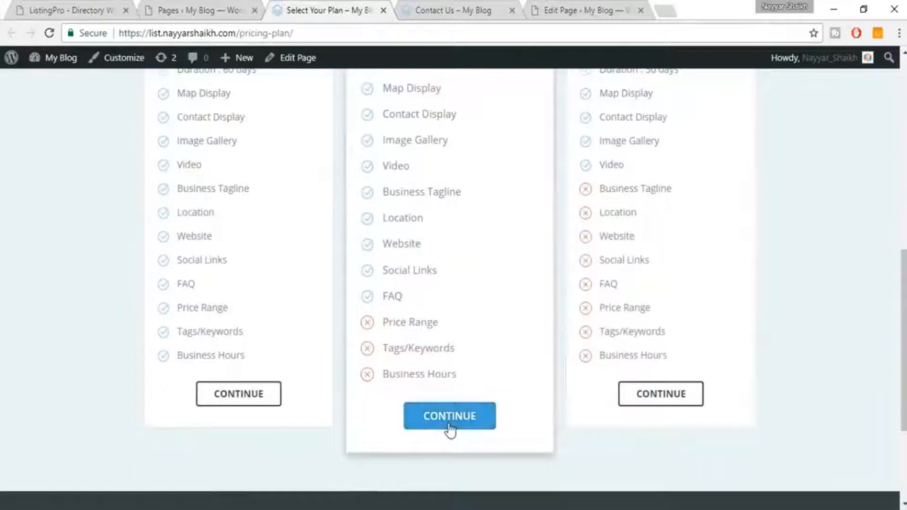
scroll(449, 430, up, 9)
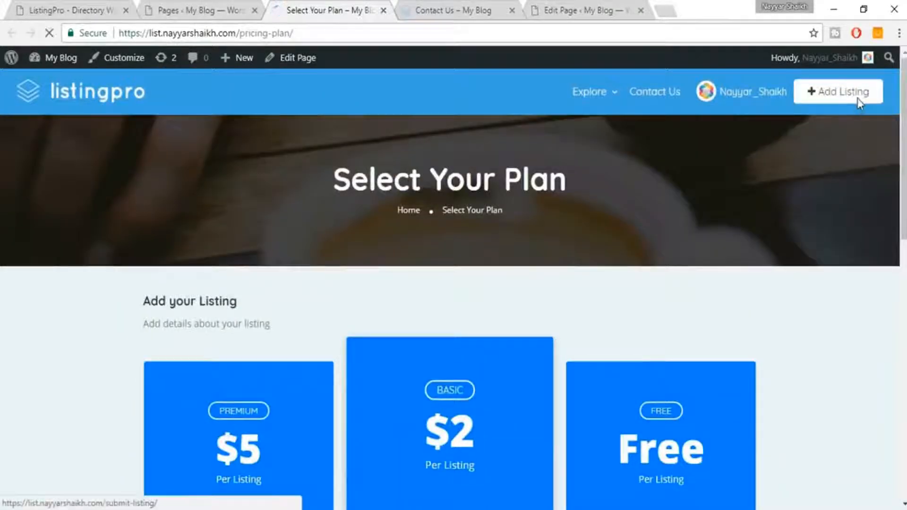
Open the site's Add Listing page and look over the listing submission form.
click(858, 98)
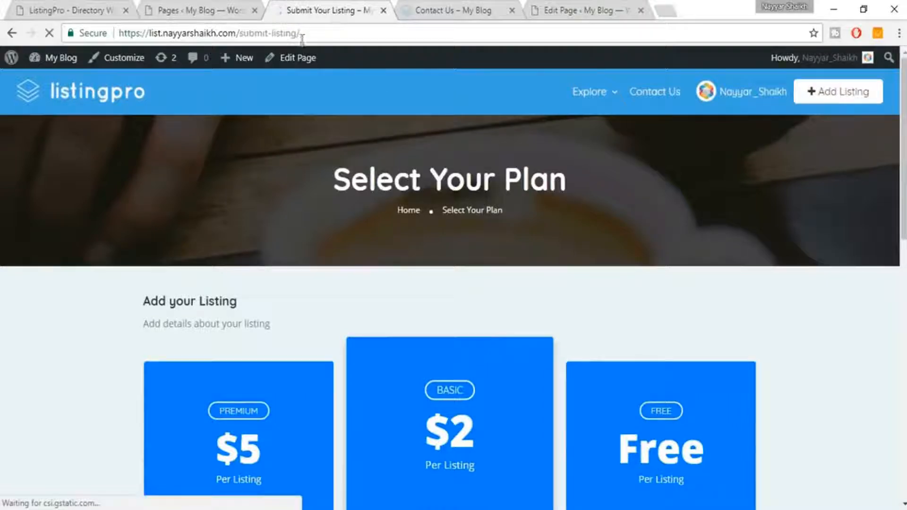
scroll(527, 269, down, 5)
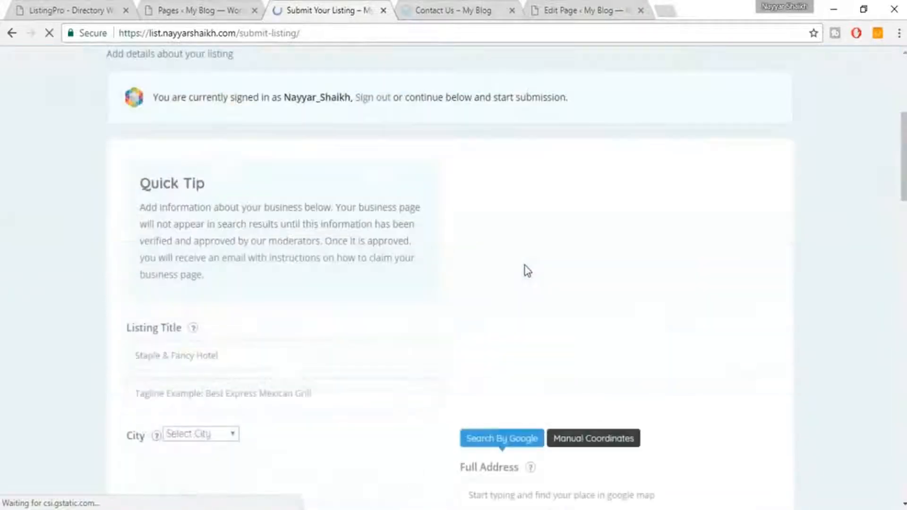
scroll(526, 270, up, 6)
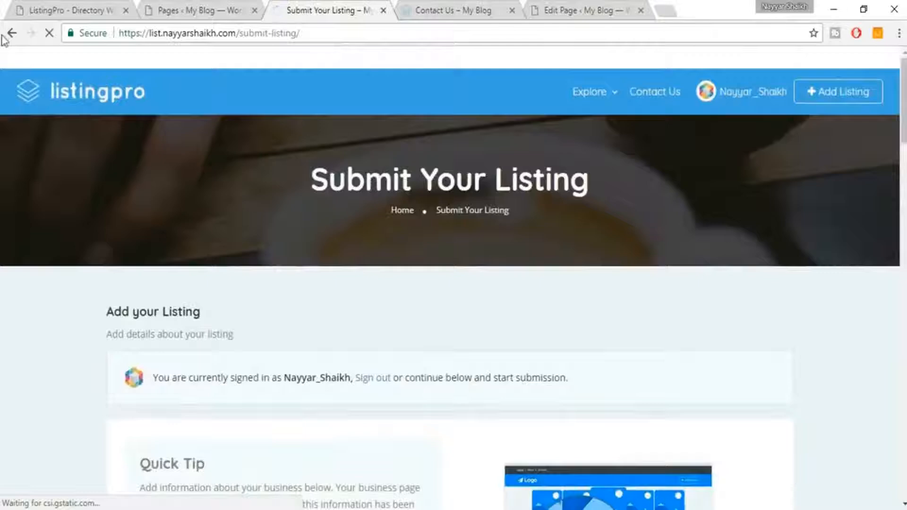
Enable paid submission in the theme's general payment settings, keeping USD as the currency.
click(192, 7)
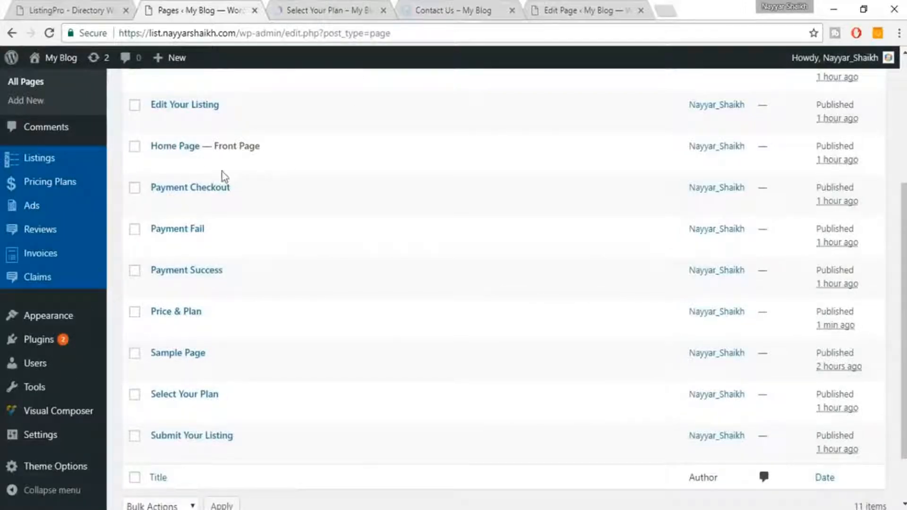
scroll(57, 435, down, 3)
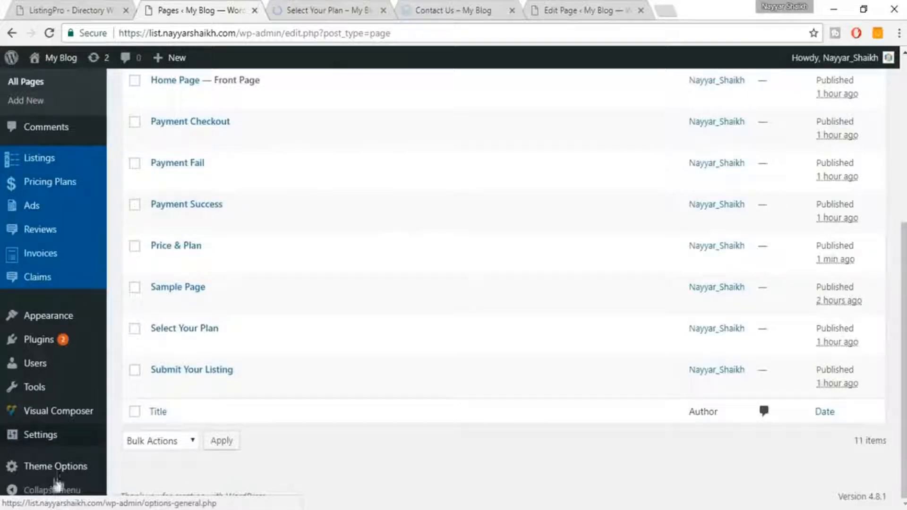
mouse_move(11, 469)
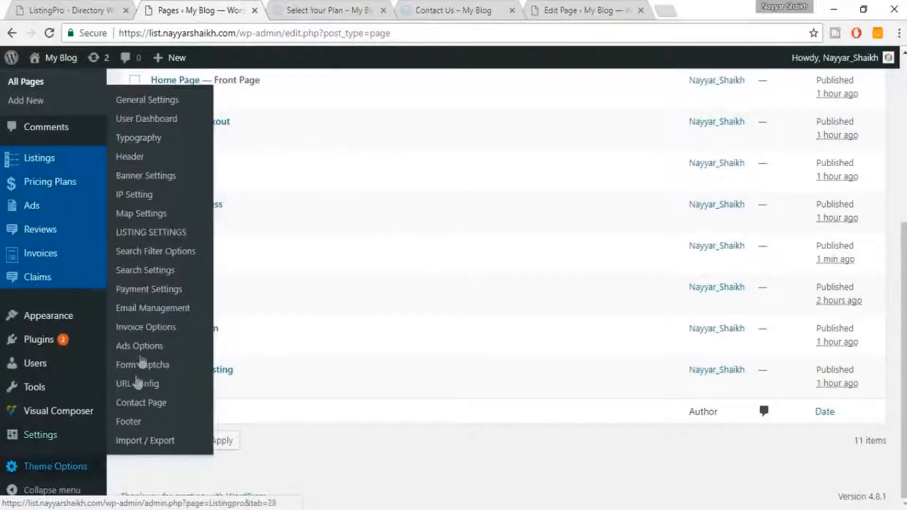
click(155, 292)
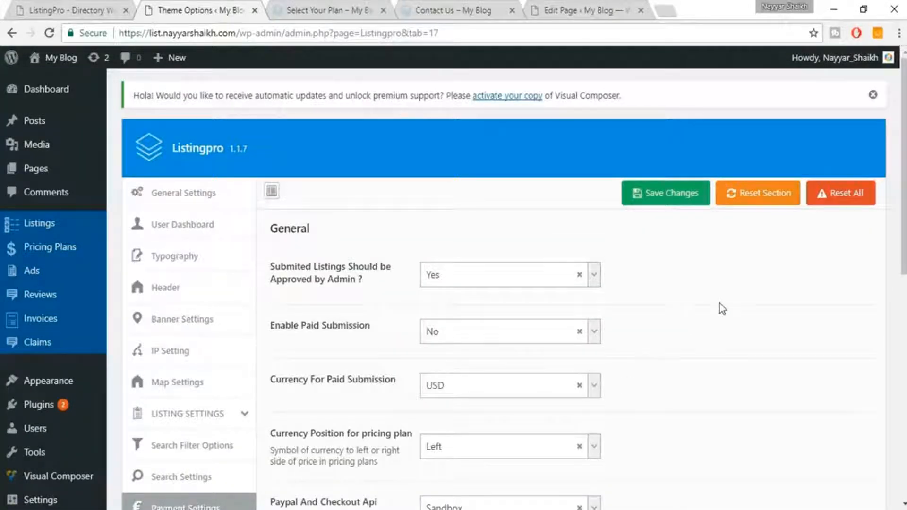
scroll(721, 304, down, 3)
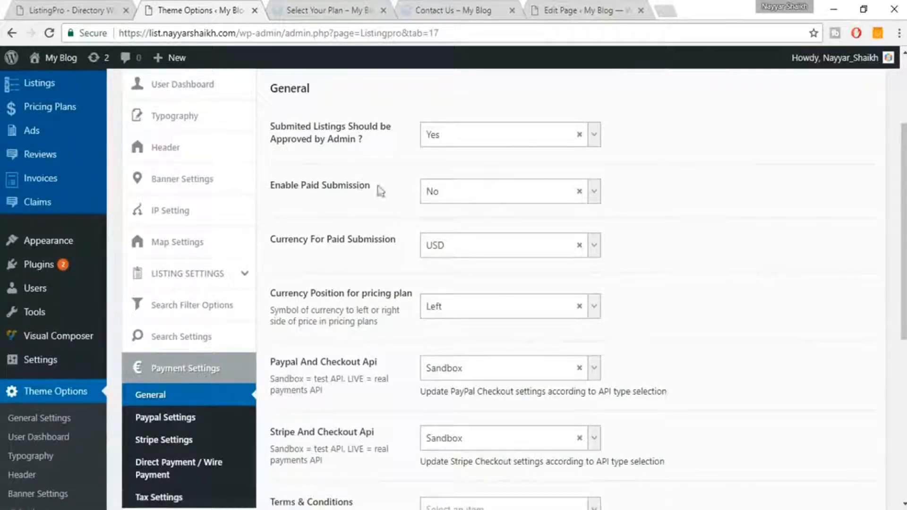
click(452, 195)
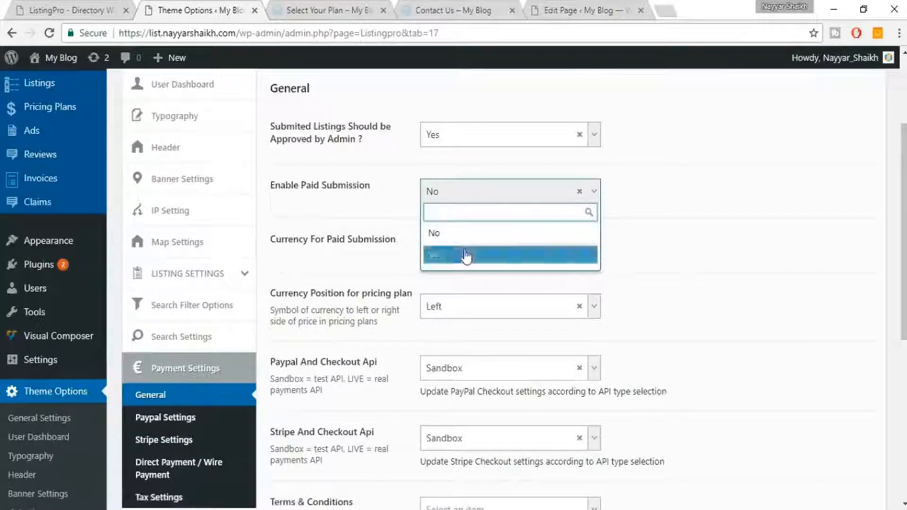
click(467, 255)
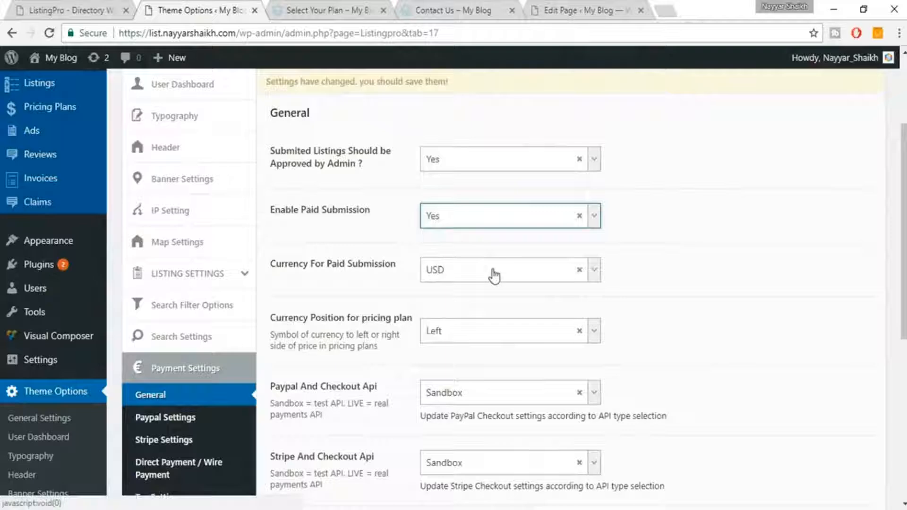
click(492, 271)
click(492, 270)
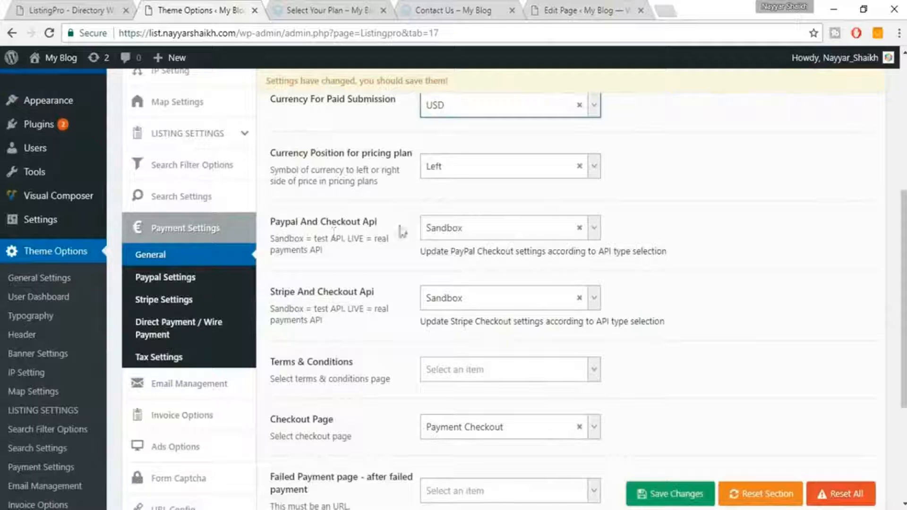
Switch both the PayPal and Stripe checkout APIs from test mode to Live in the general payment settings.
click(472, 228)
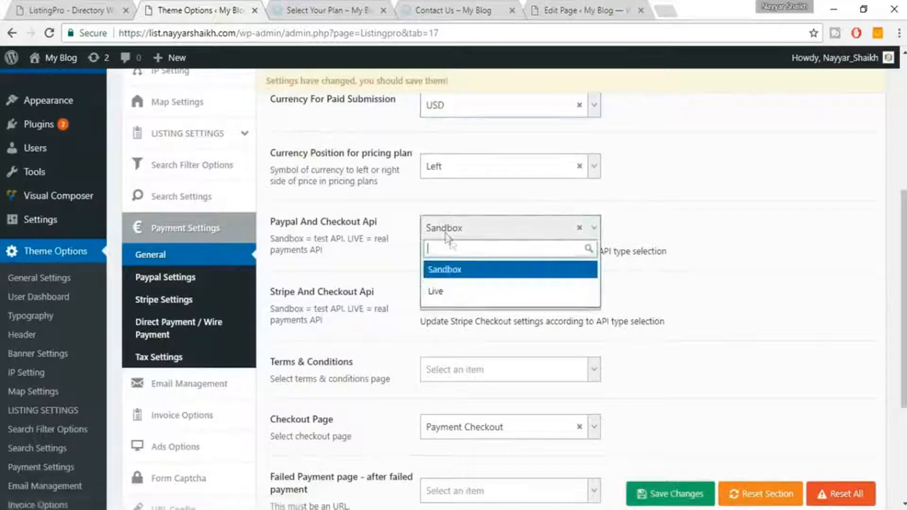
click(462, 291)
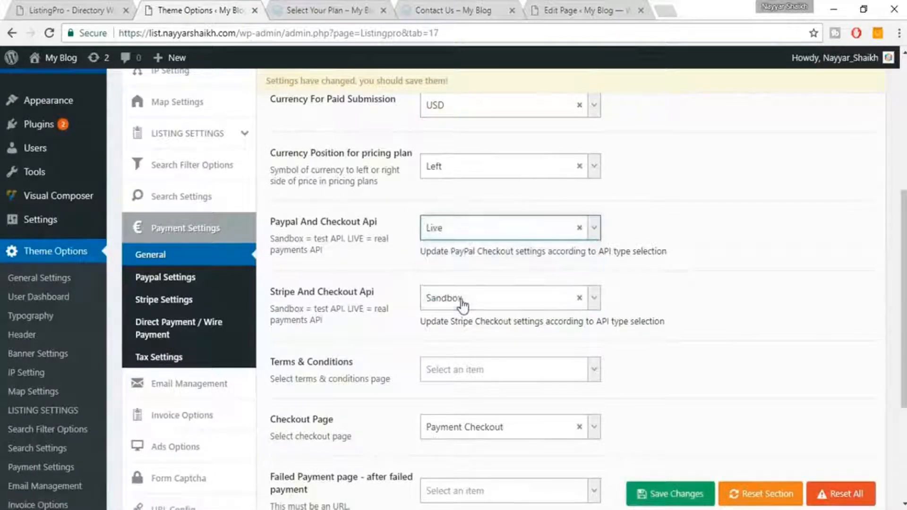
click(524, 300)
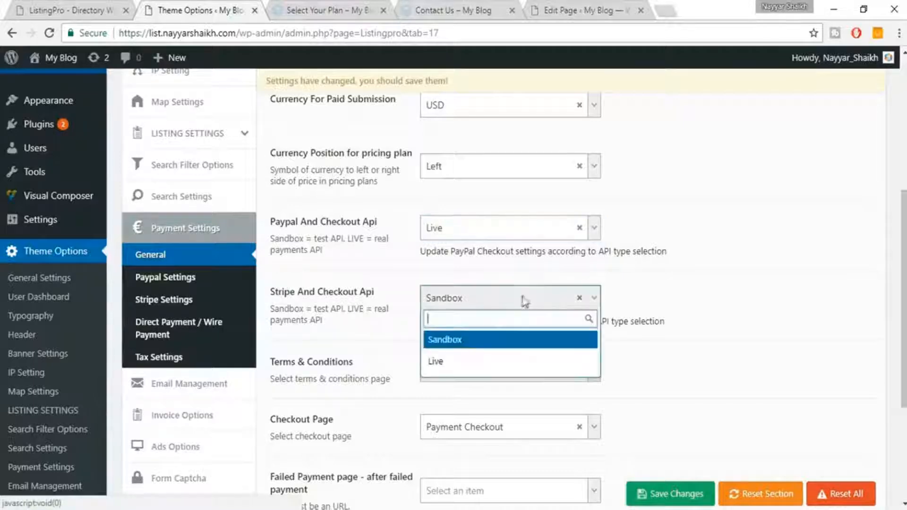
click(462, 374)
Keep Payment Checkout as the checkout page and set the failed payment page to Payment Fail.
scroll(756, 336, down, 3)
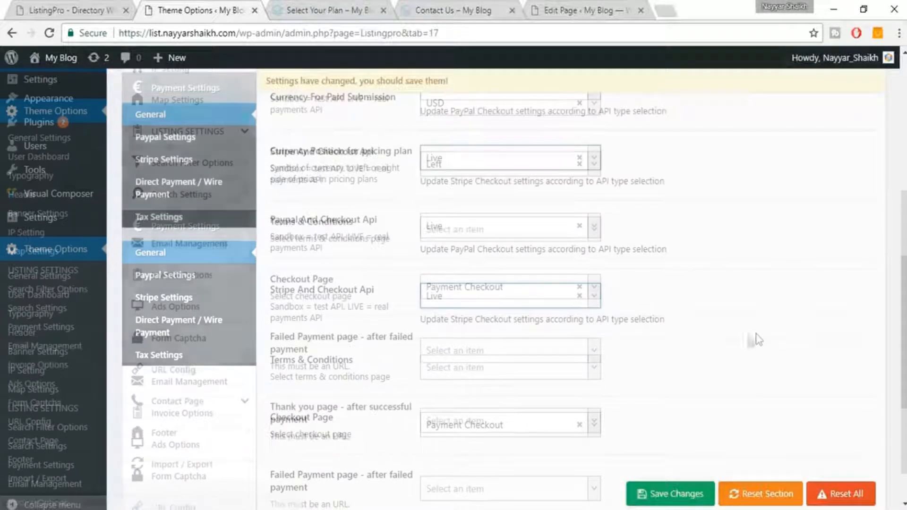
click(473, 294)
click(496, 415)
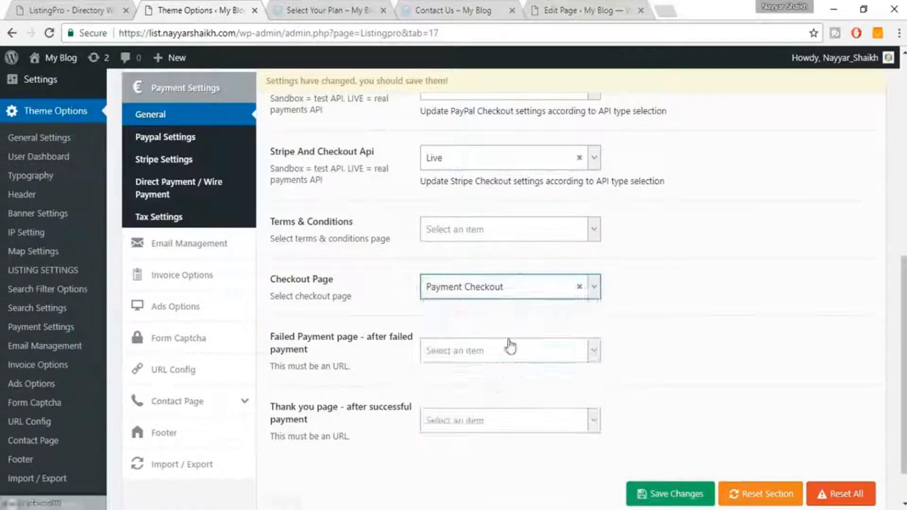
click(454, 354)
click(468, 308)
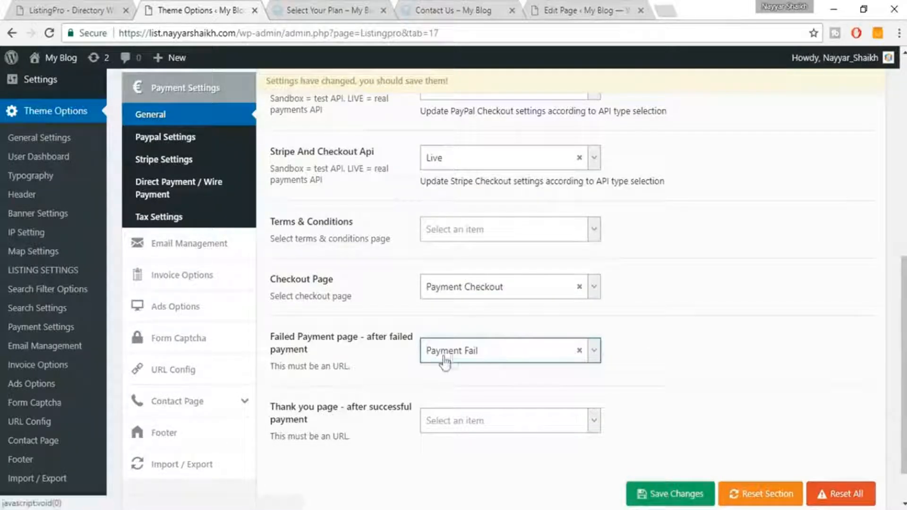
Set the thank you page after successful payment to Payment Success and save the general payment settings.
click(521, 434)
scroll(515, 367, down, 3)
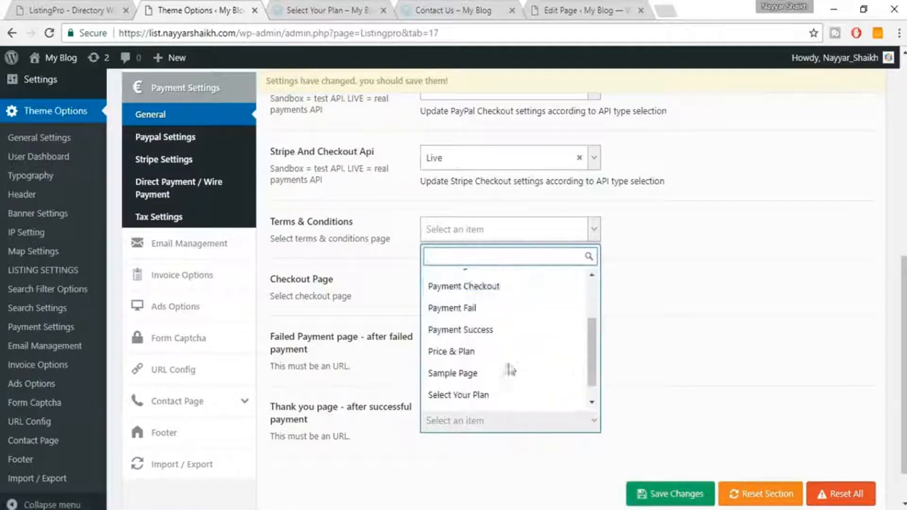
scroll(502, 366, down, 1)
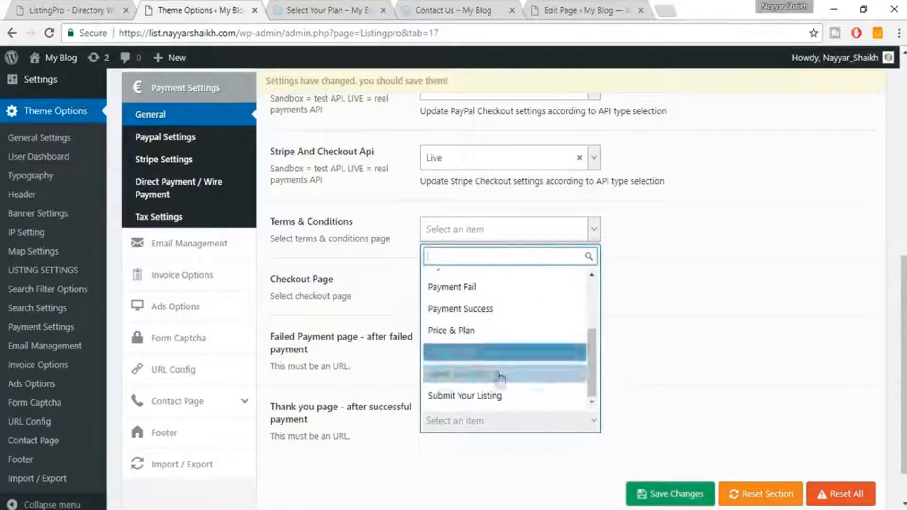
click(510, 310)
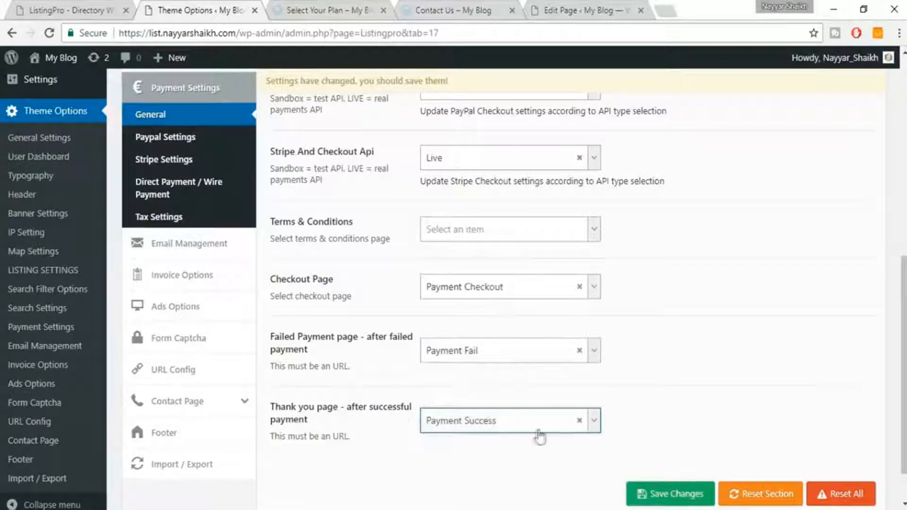
click(536, 415)
scroll(520, 364, up, 3)
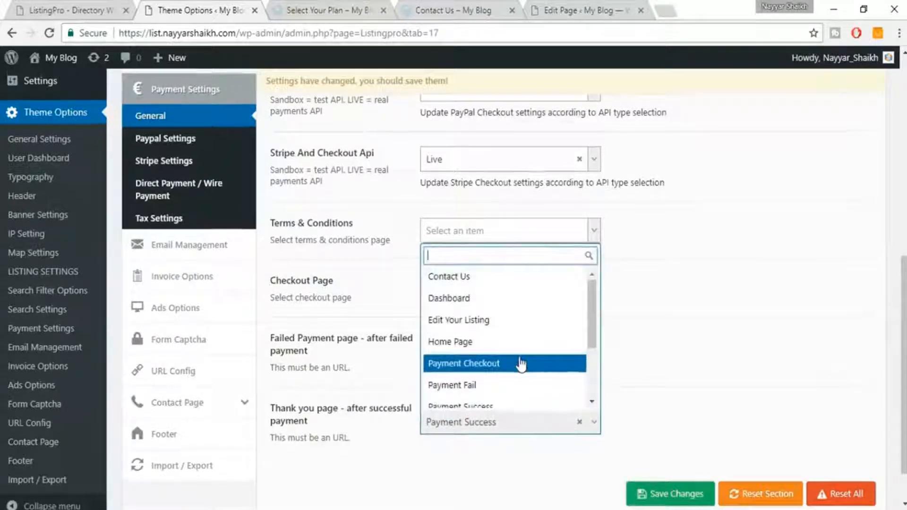
scroll(535, 379, down, 1)
scroll(538, 381, down, 4)
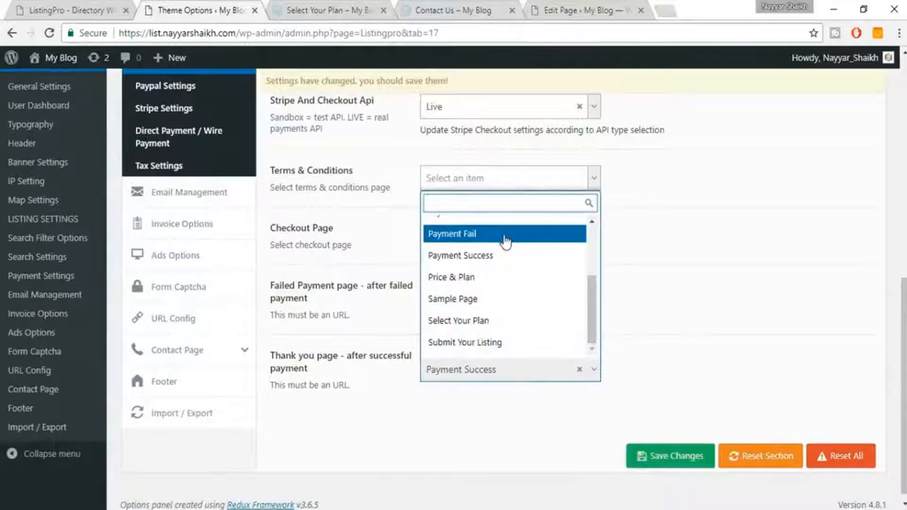
click(503, 255)
click(654, 463)
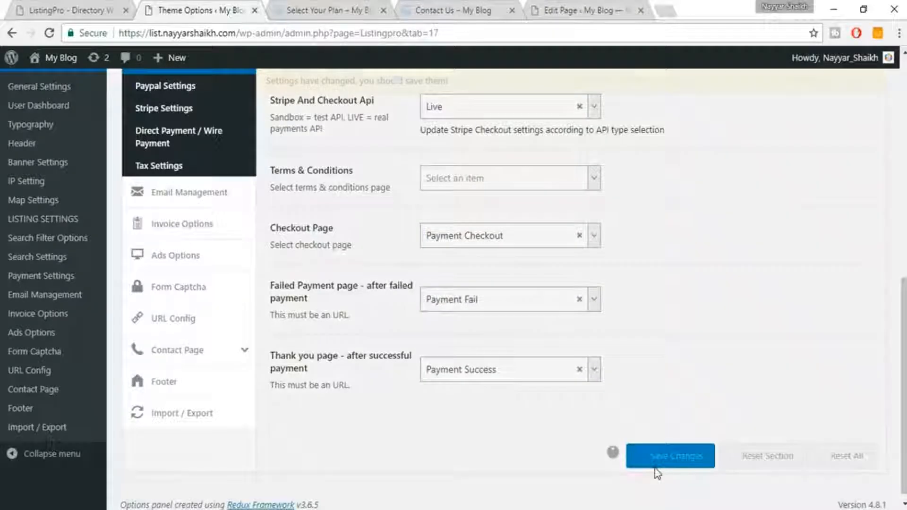
Enable PayPal in the theme's Paypal Settings section.
scroll(639, 303, up, 3)
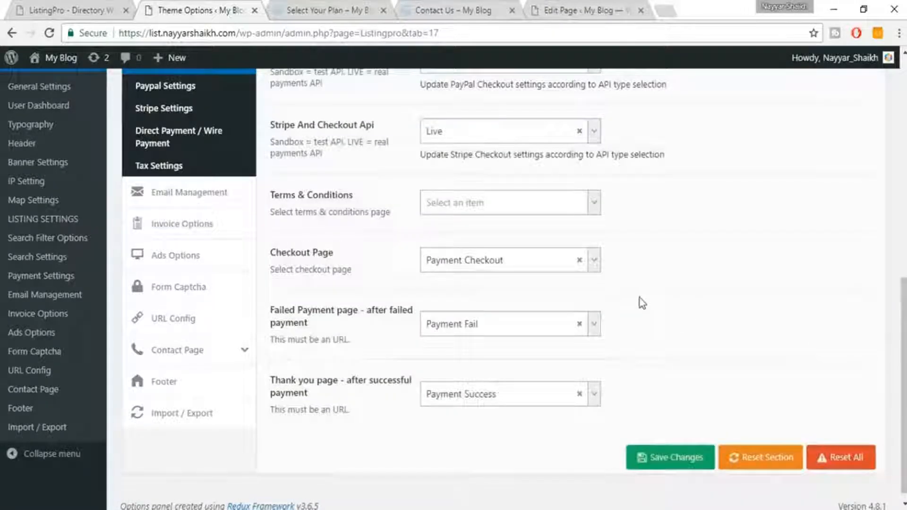
click(189, 157)
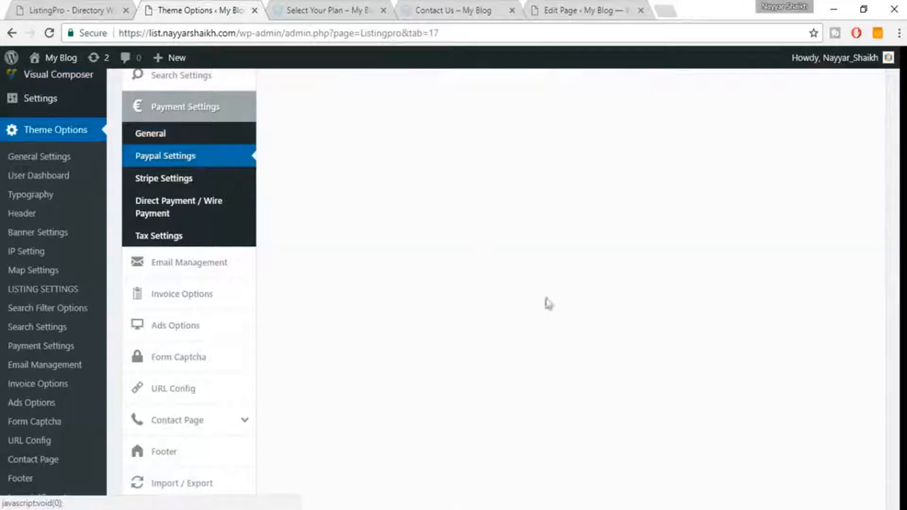
scroll(546, 303, up, 4)
scroll(546, 304, up, 6)
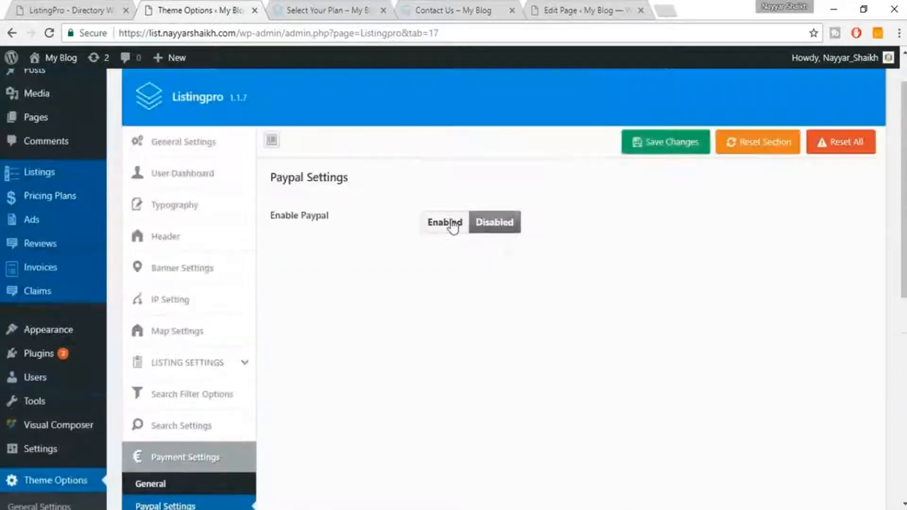
click(439, 220)
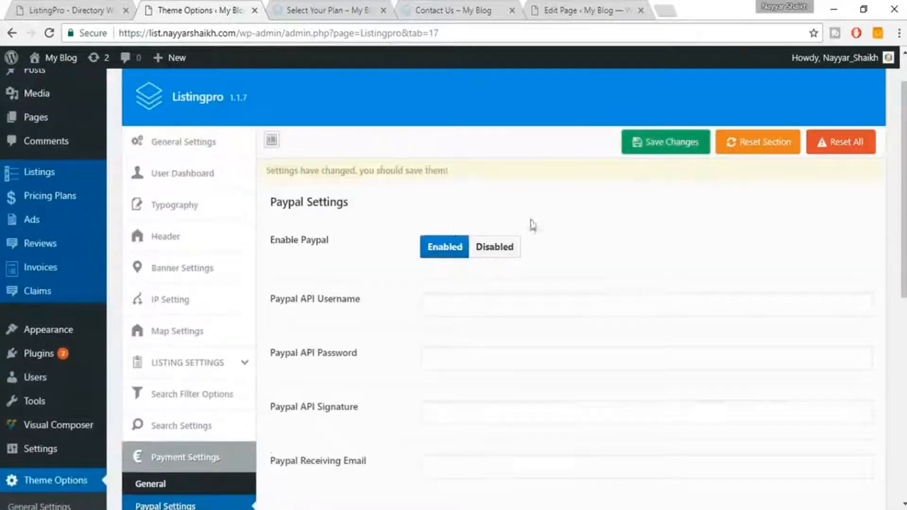
Open the PayPal account summary in a new browser tab and go to its Seller preferences.
click(668, 8)
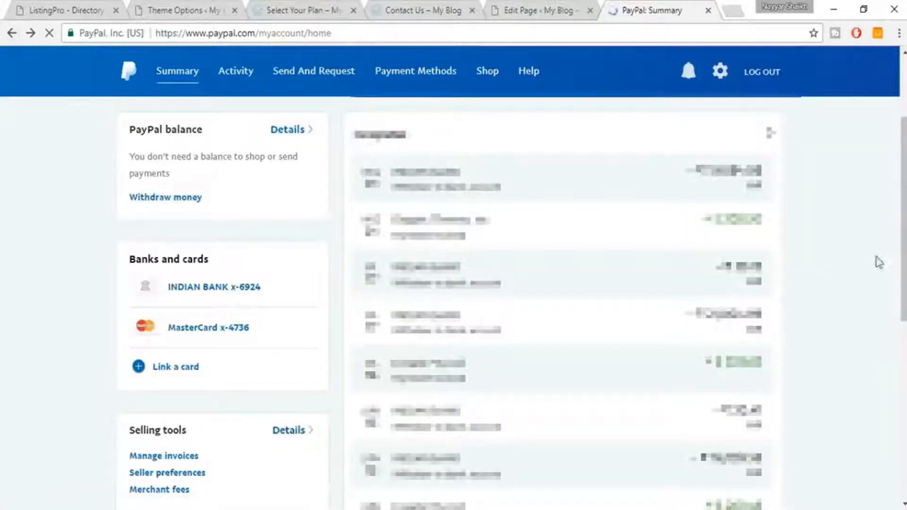
scroll(877, 264, down, 4)
scroll(876, 259, up, 5)
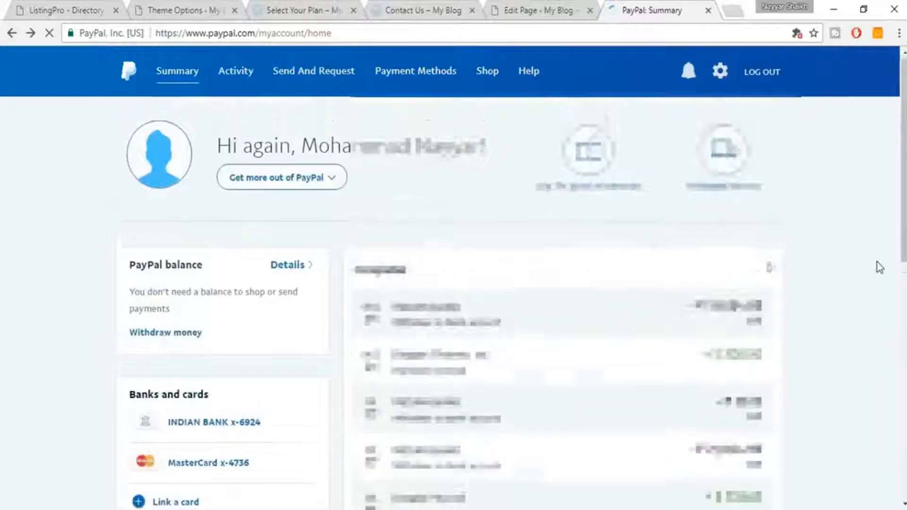
scroll(877, 263, down, 5)
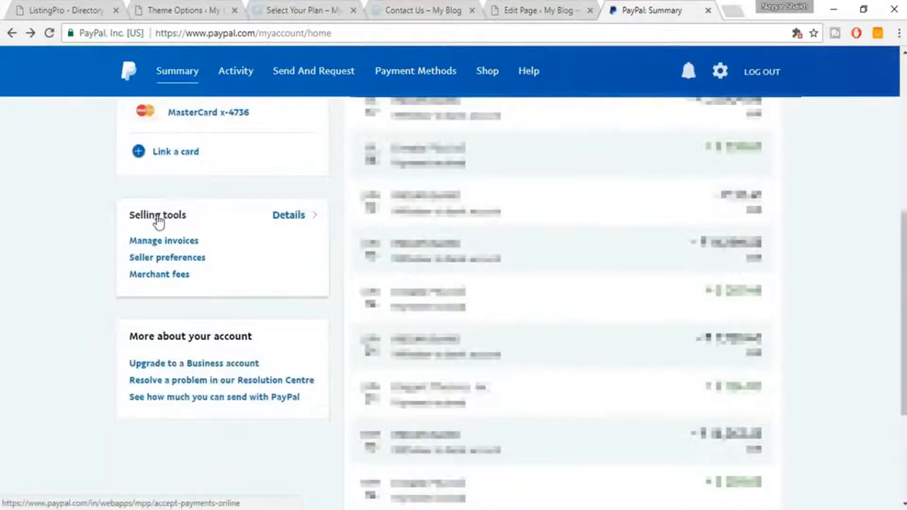
click(182, 260)
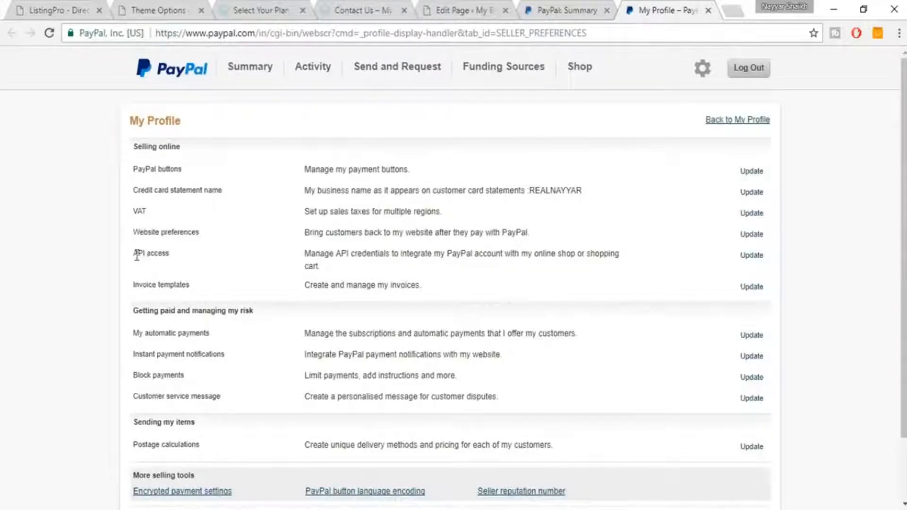
Open the API access settings from the PayPal selling preferences and request to view the API signature.
drag(121, 259, 761, 260)
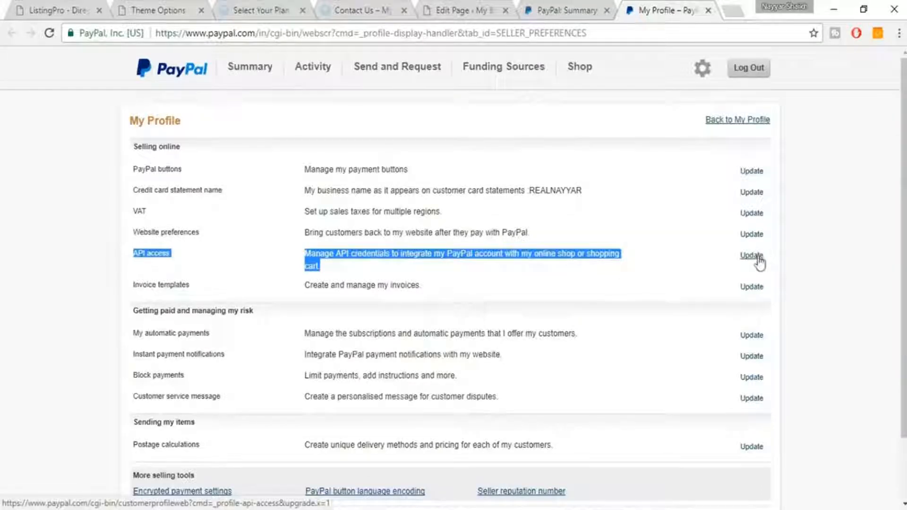
click(754, 256)
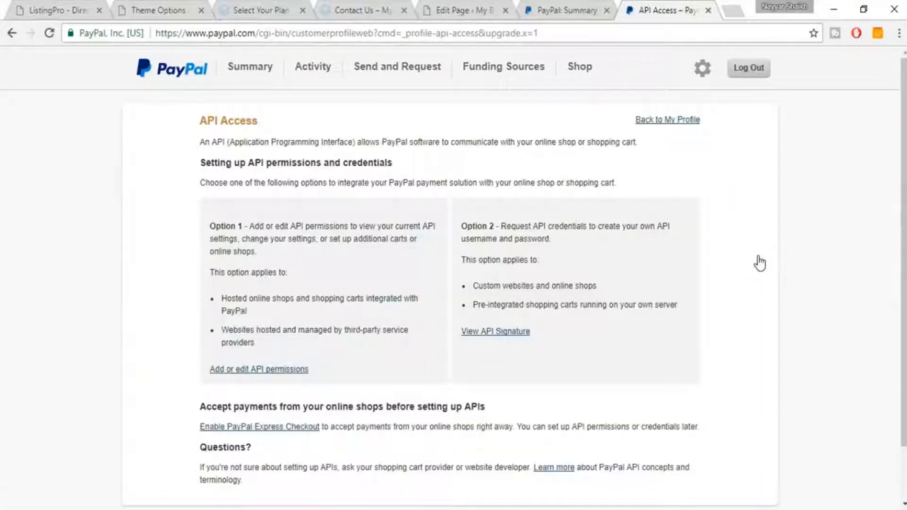
click(515, 332)
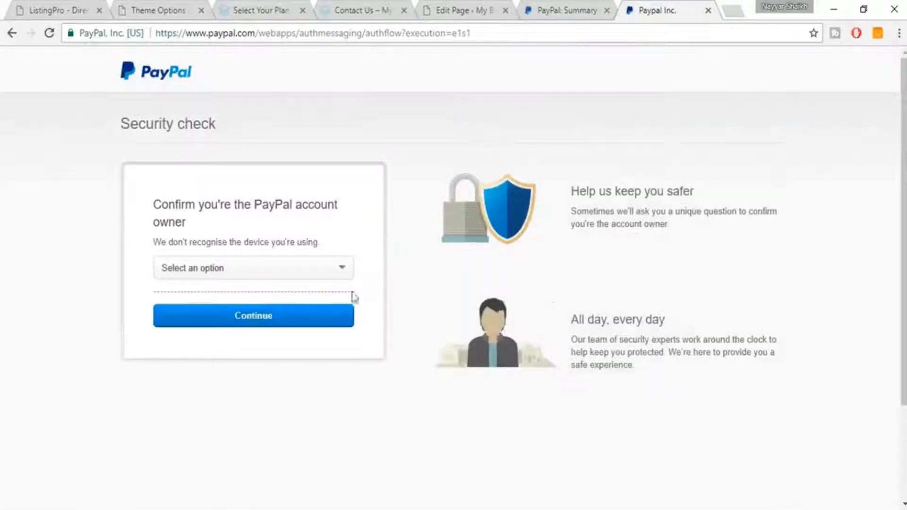
Choose to receive an SMS at the registered mobile number for PayPal's security check and request the code.
click(282, 266)
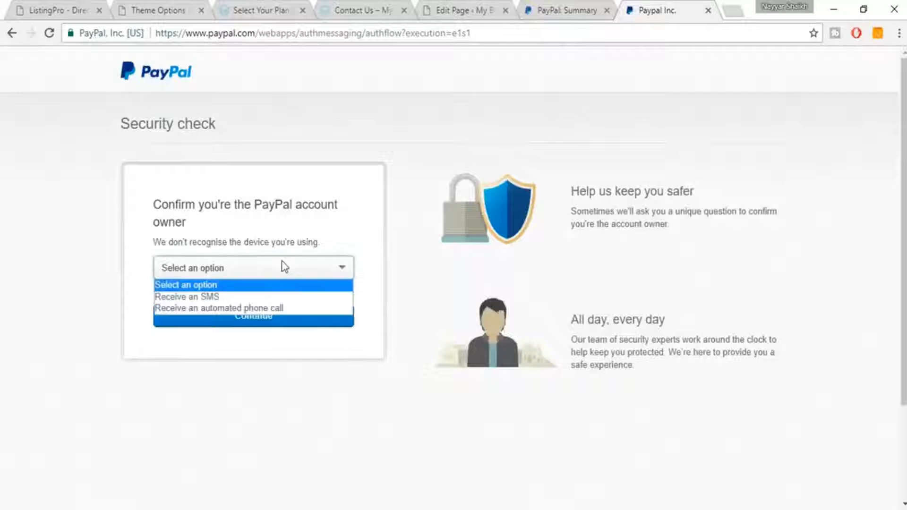
click(231, 298)
click(299, 348)
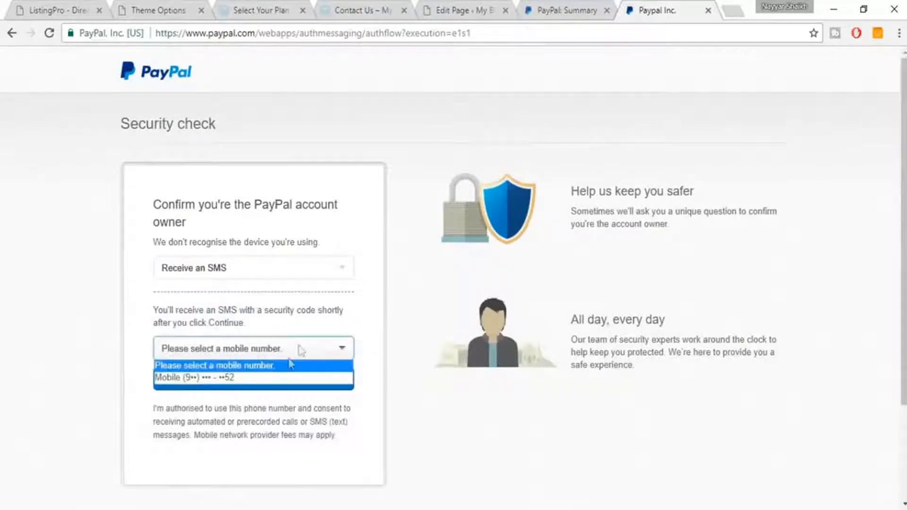
click(263, 377)
click(264, 381)
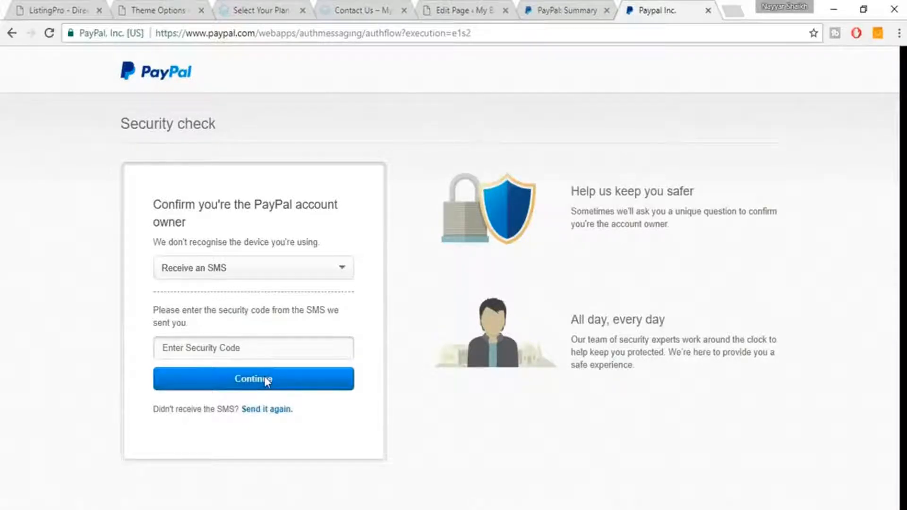
Enter the SMS security code and submit it to complete the PayPal security check.
click(249, 348)
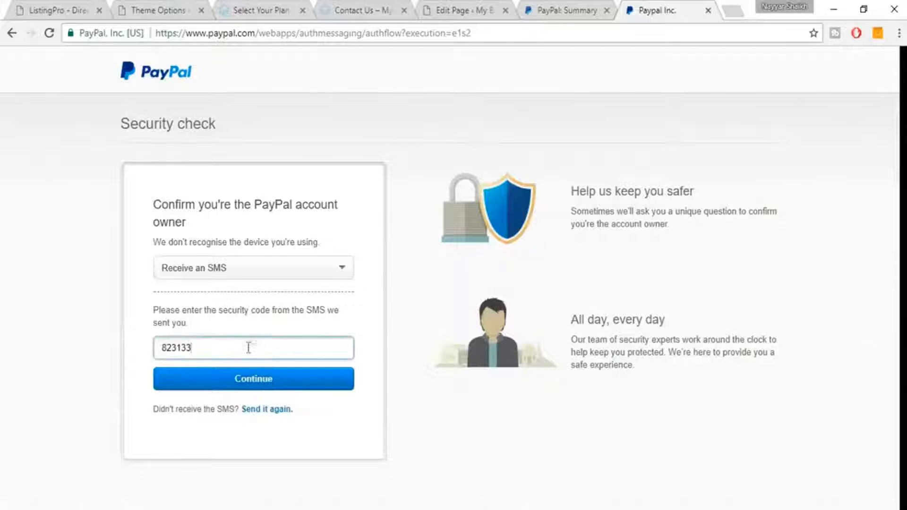
click(264, 381)
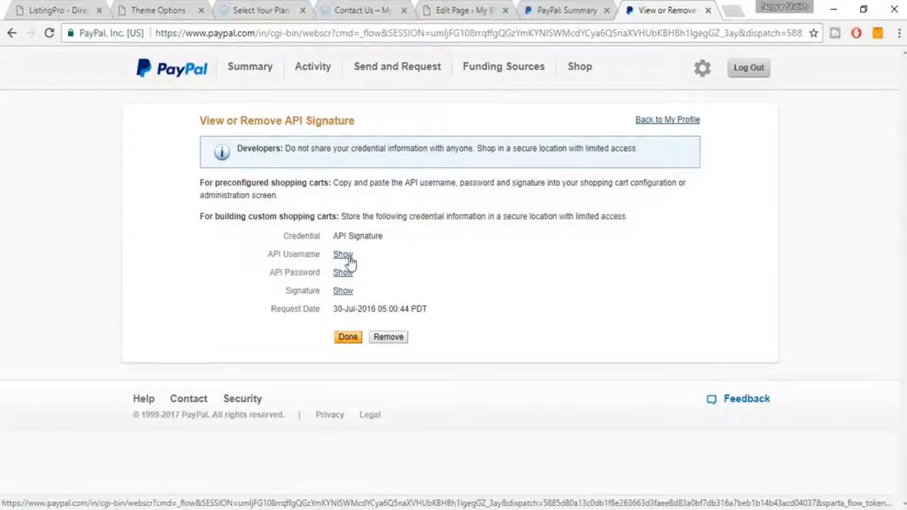
Reveal and copy the PayPal API username, and paste it into the Paypal API Username field in Theme Options.
click(349, 257)
drag(334, 255, 430, 255)
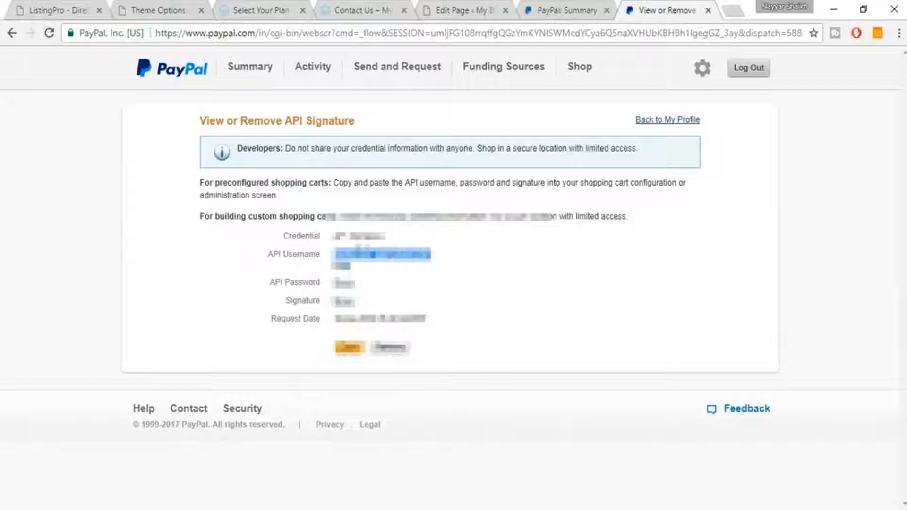
click(392, 10)
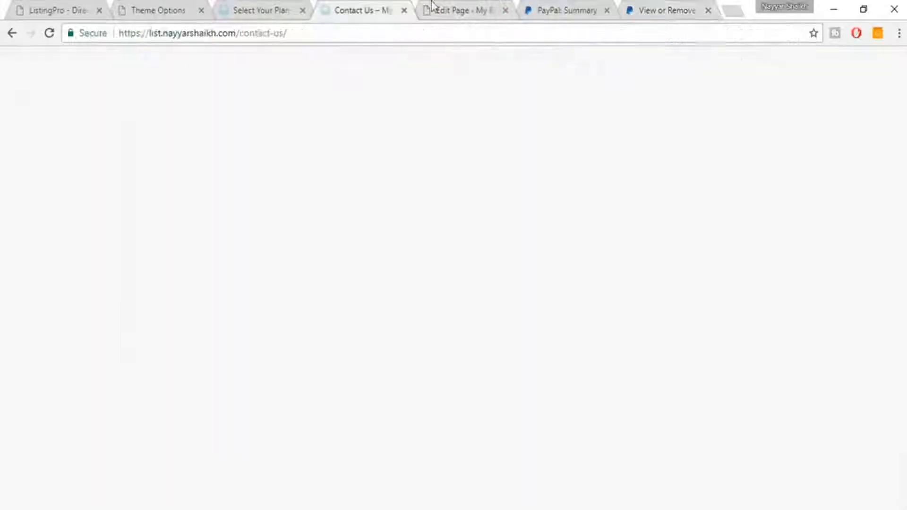
click(440, 10)
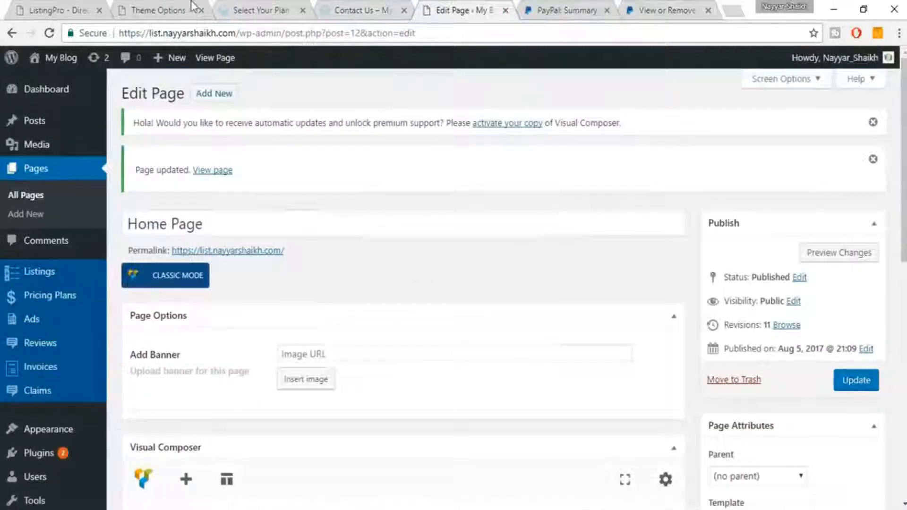
click(191, 10)
key(ctrl+v)
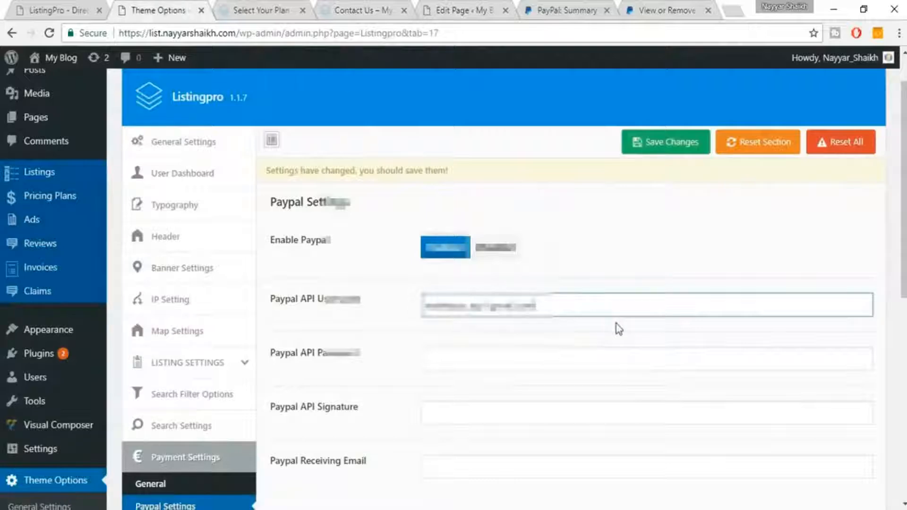
Reveal and copy the PayPal API password, and paste it into the Paypal API Password field in Theme Options.
click(661, 10)
click(349, 283)
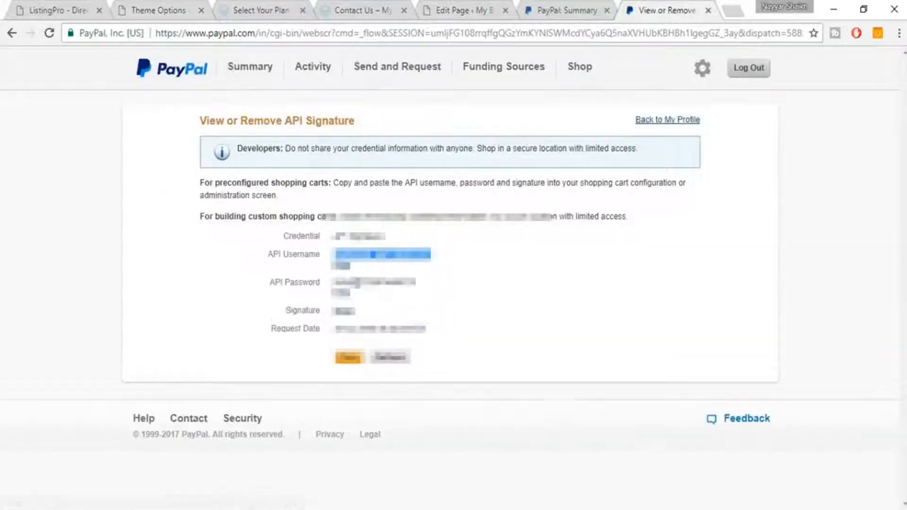
double_click(357, 282)
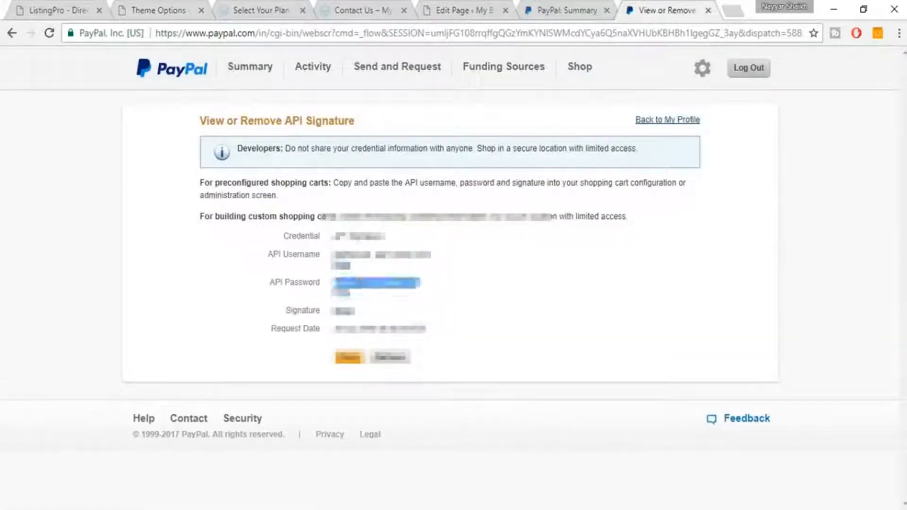
click(166, 10)
click(463, 359)
key(ctrl+v)
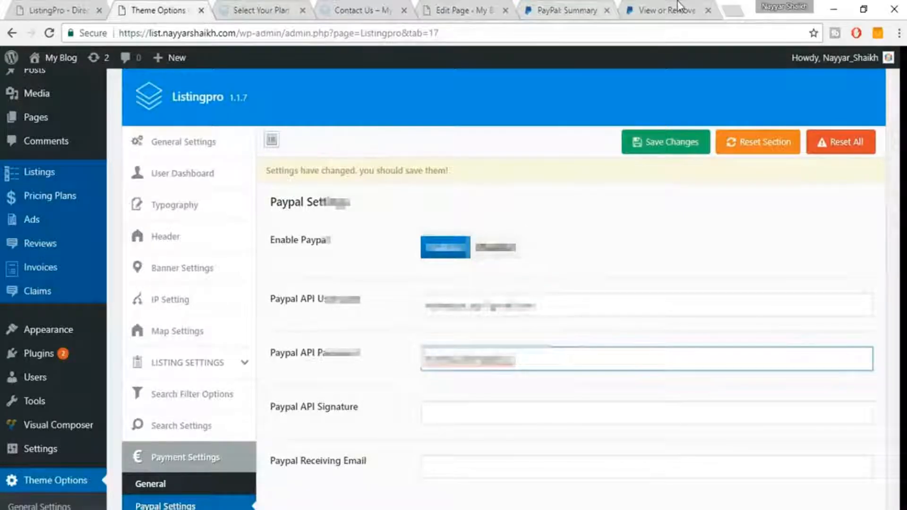
Reveal and copy the PayPal API signature, and paste it into the Paypal API Signature field in Theme Options.
click(666, 10)
click(345, 313)
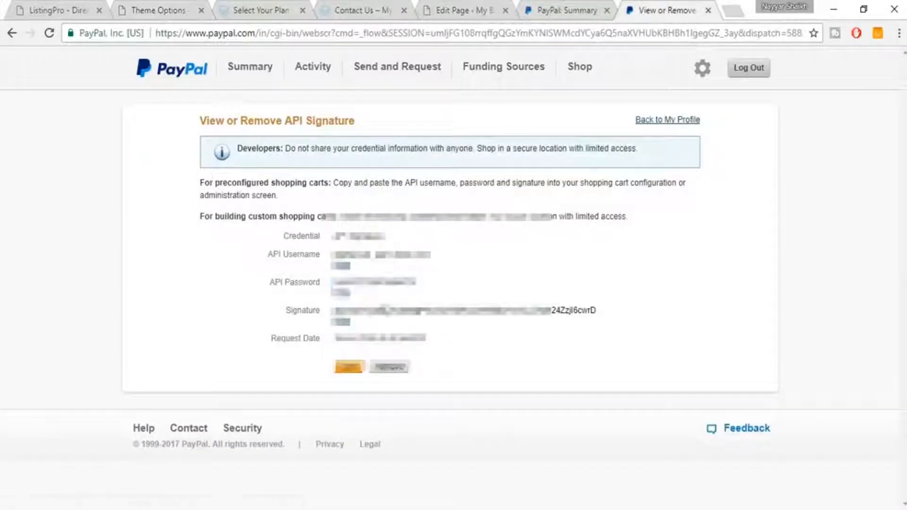
double_click(394, 311)
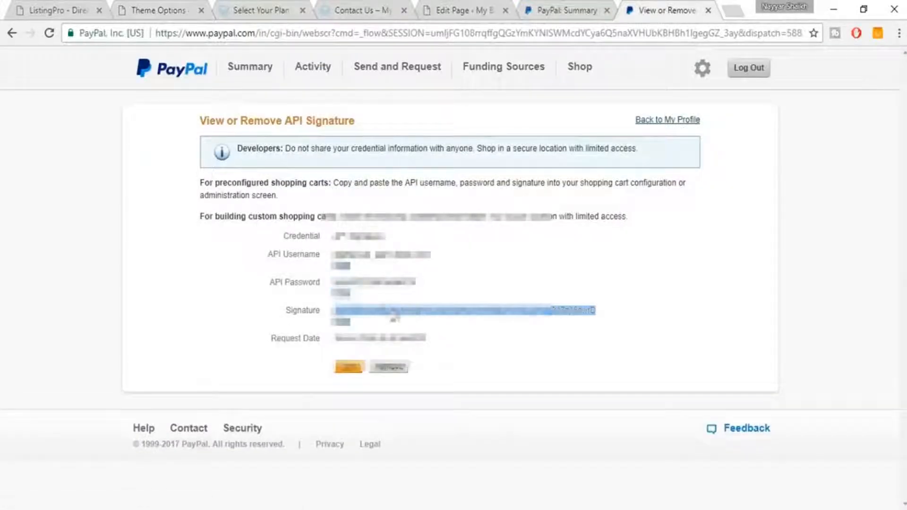
click(132, 6)
scroll(488, 402, down, 2)
click(499, 356)
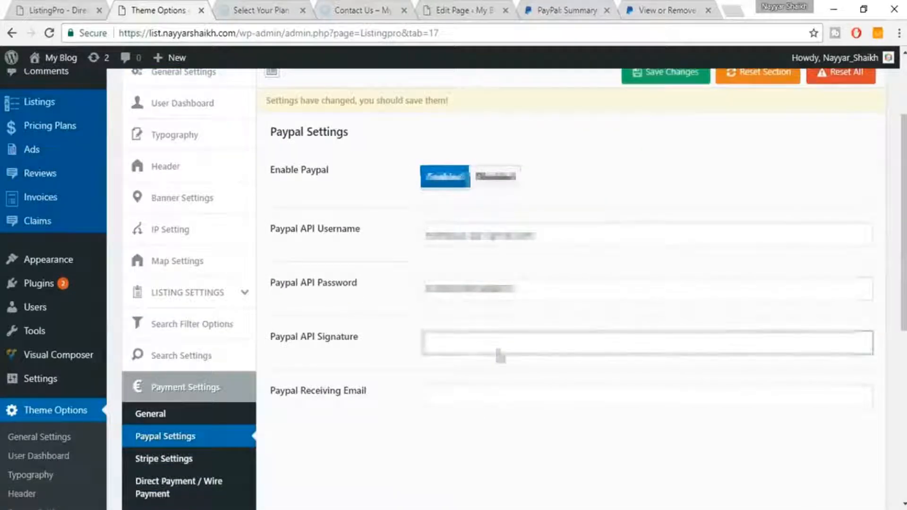
key(ctrl+v)
Enter the PayPal account's e-mail address as the Paypal Receiving Email and save the theme options.
click(478, 395)
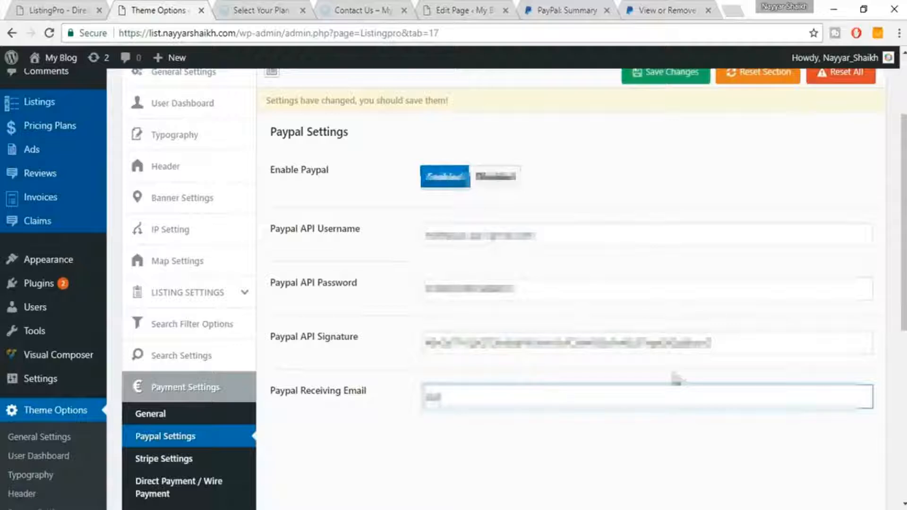
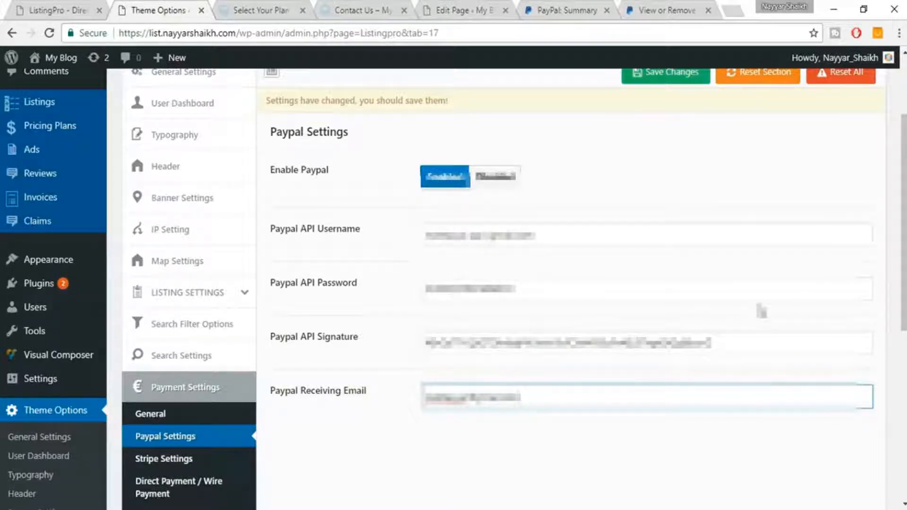
click(675, 79)
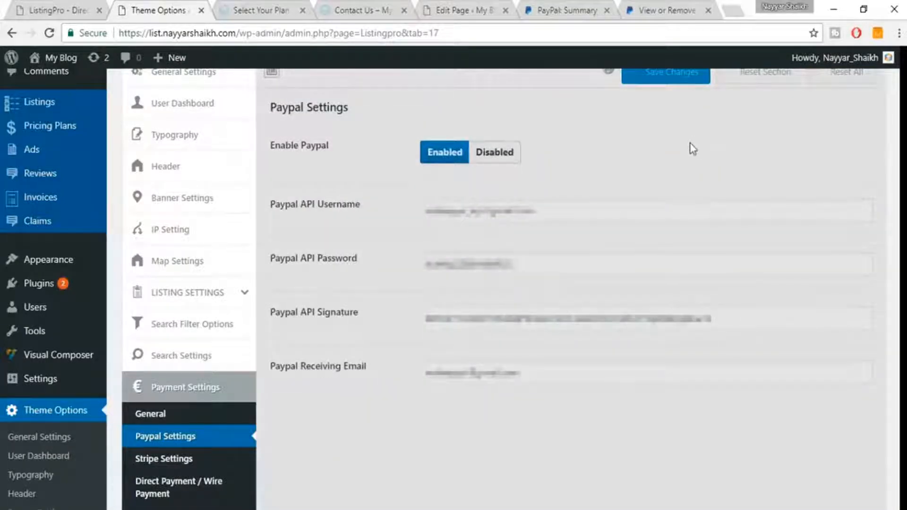
Open the Stripe Settings section to view its Enable Stripe option.
scroll(698, 241, down, 3)
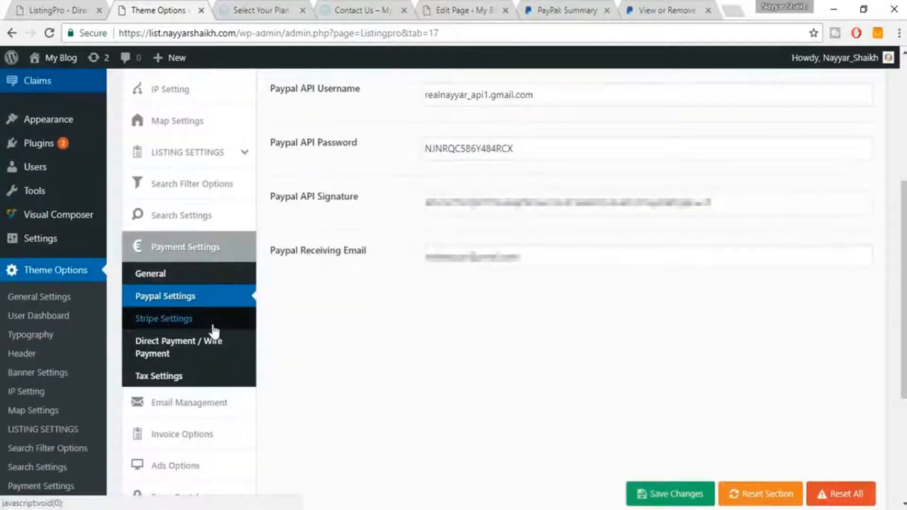
click(214, 326)
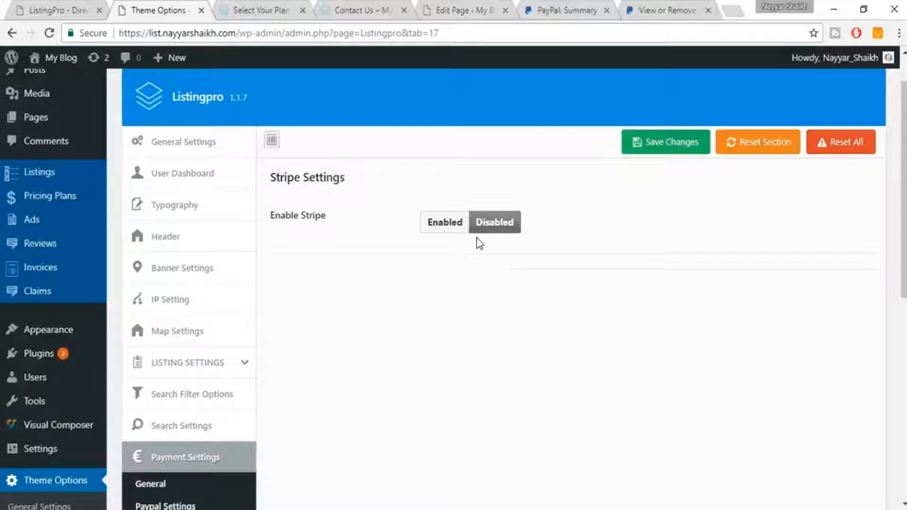
Temporarily enable wire transfer under Direct Payment / Wire Payment to review the wire instructions, and set it back to disabled.
scroll(479, 243, down, 3)
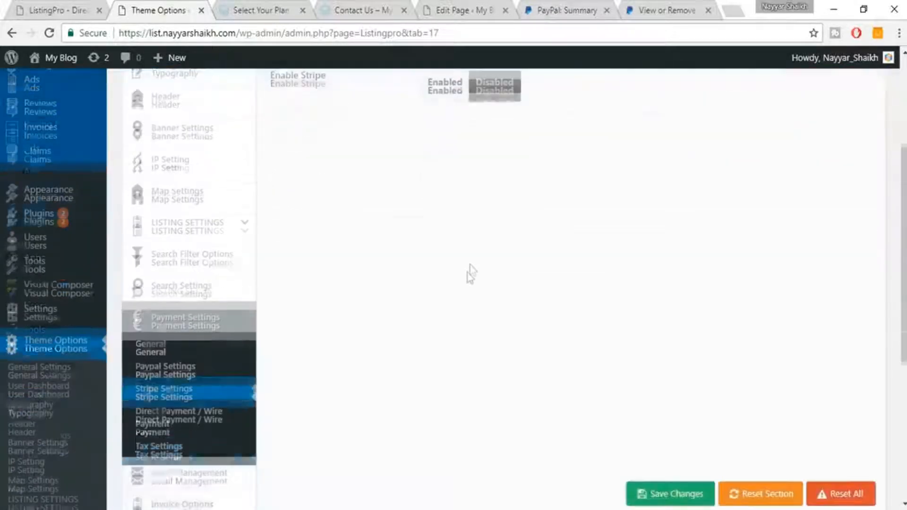
click(191, 410)
scroll(568, 380, up, 3)
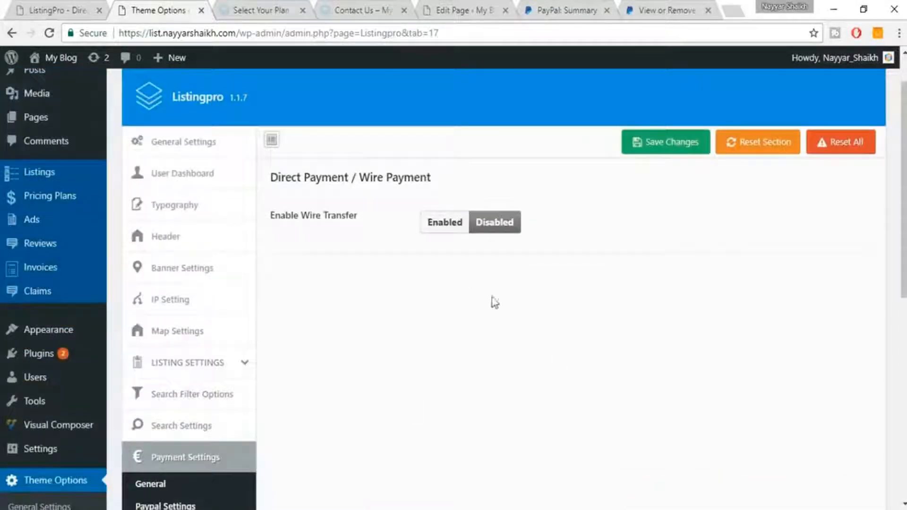
click(427, 229)
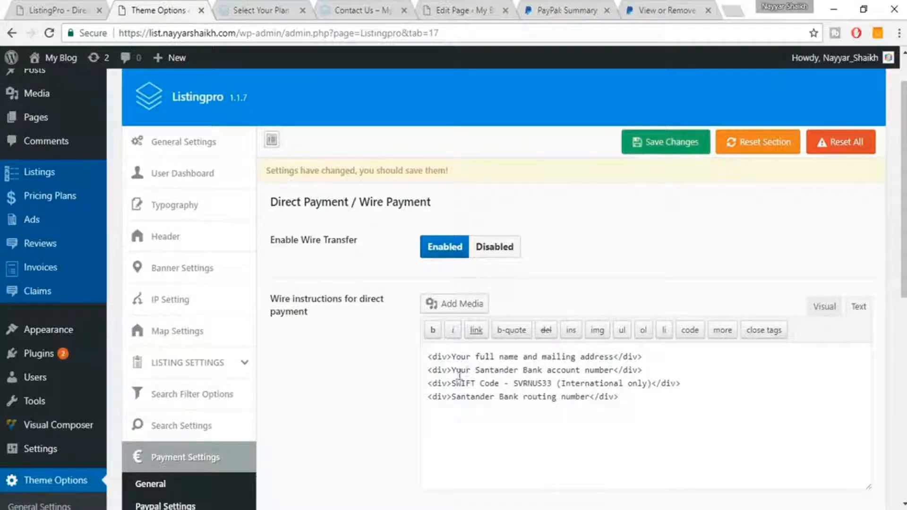
drag(452, 371, 609, 371)
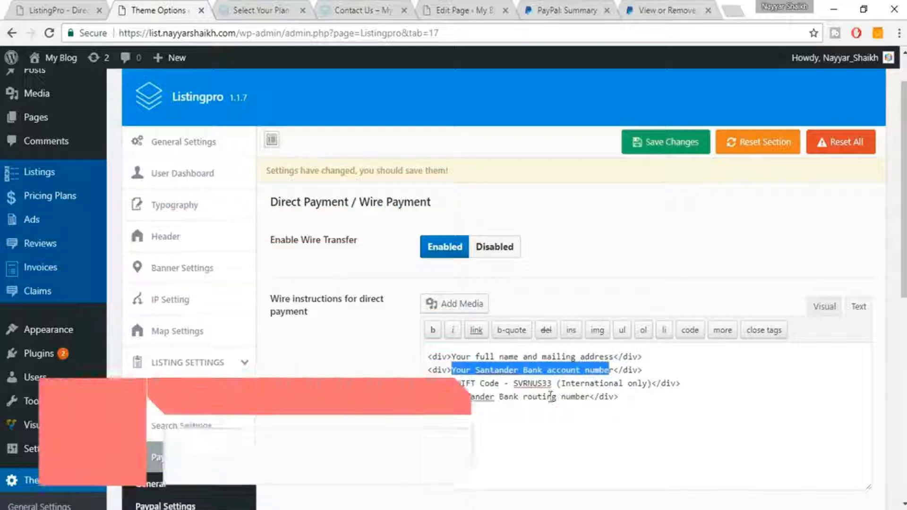
scroll(634, 396, down, 3)
click(636, 281)
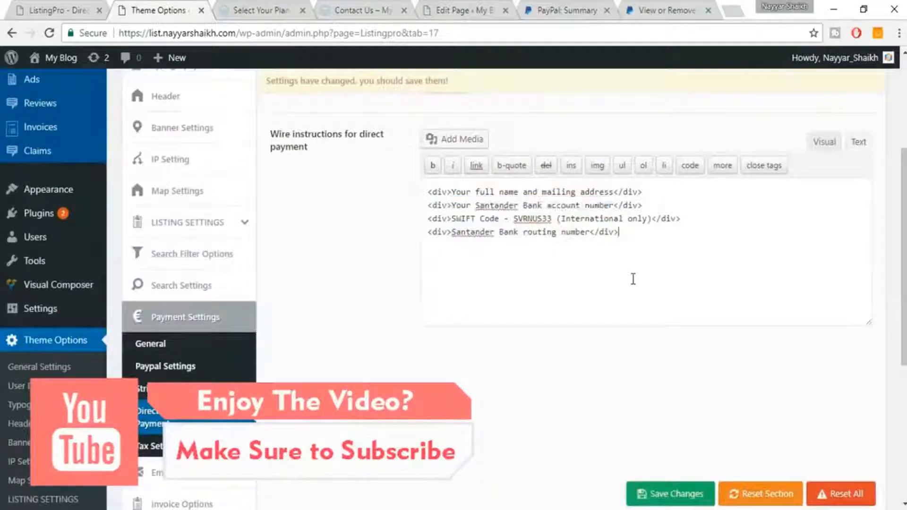
scroll(640, 279, down, 2)
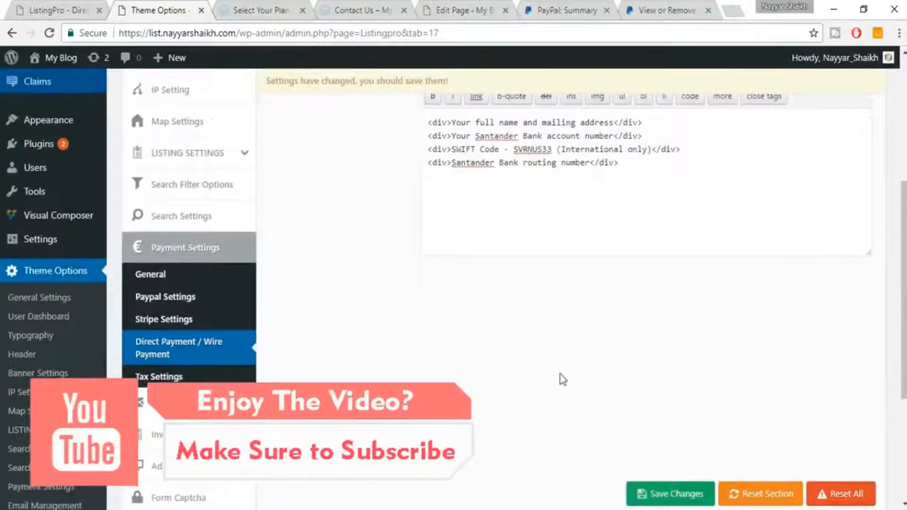
scroll(370, 265, up, 5)
click(475, 179)
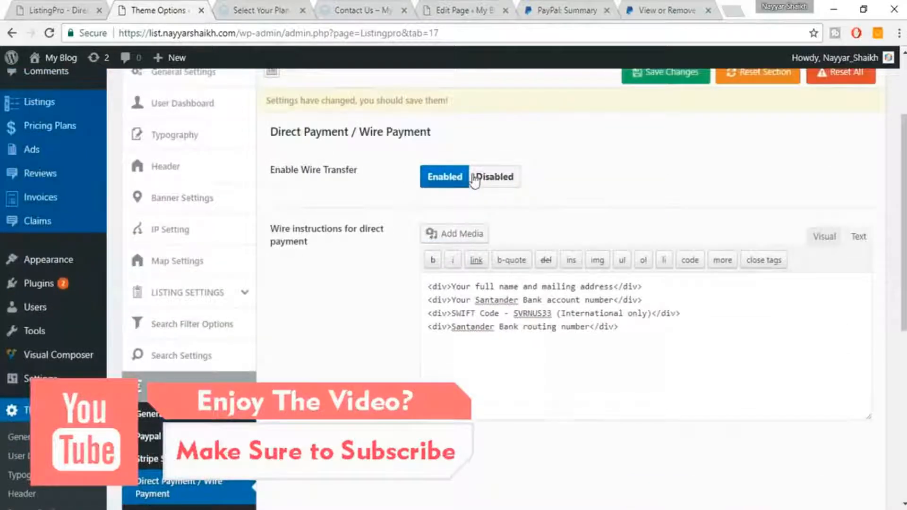
Temporarily enable taxes in the Tax Settings to review the tax title and rate options, and set taxes back to disabled.
scroll(531, 319, down, 2)
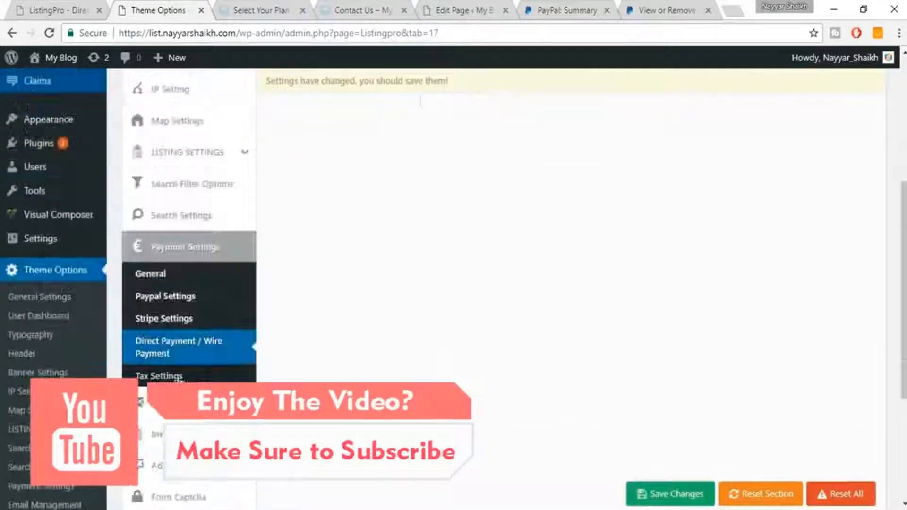
click(162, 375)
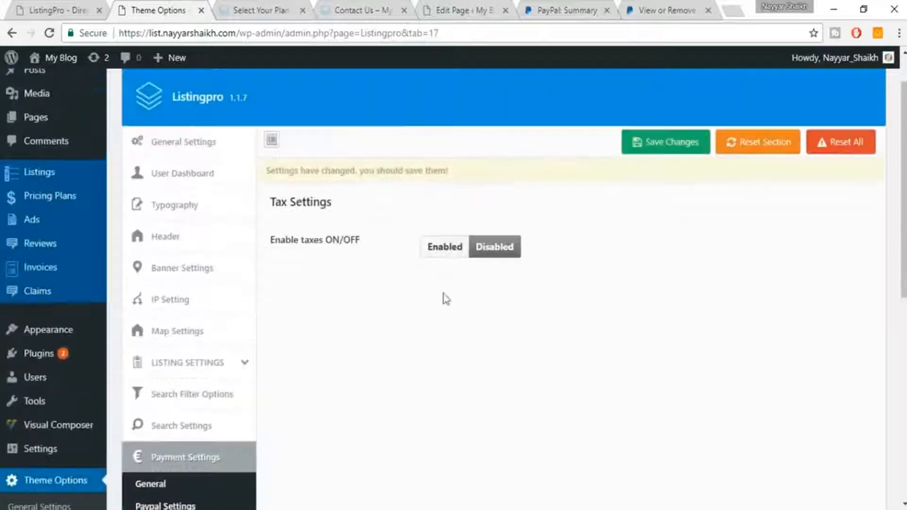
click(442, 246)
scroll(623, 321, down, 2)
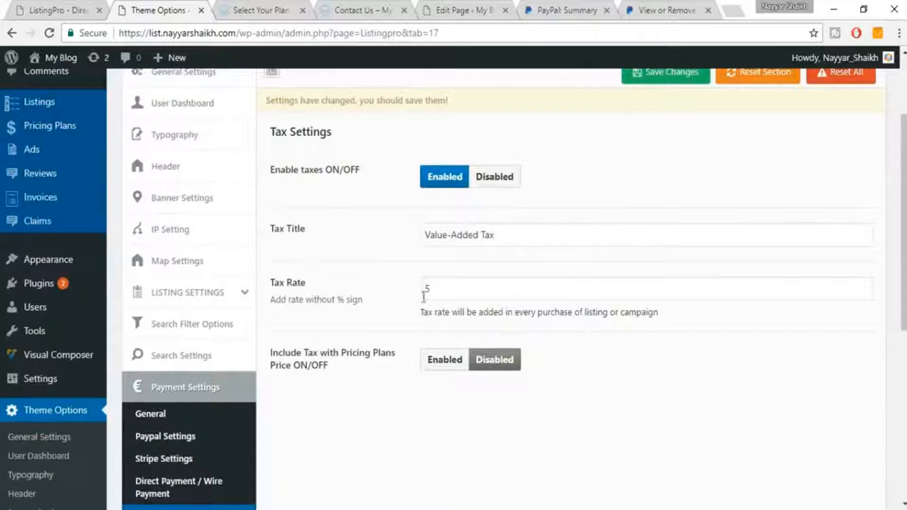
click(492, 177)
Save the payment changes in Theme Options.
scroll(536, 259, down, 3)
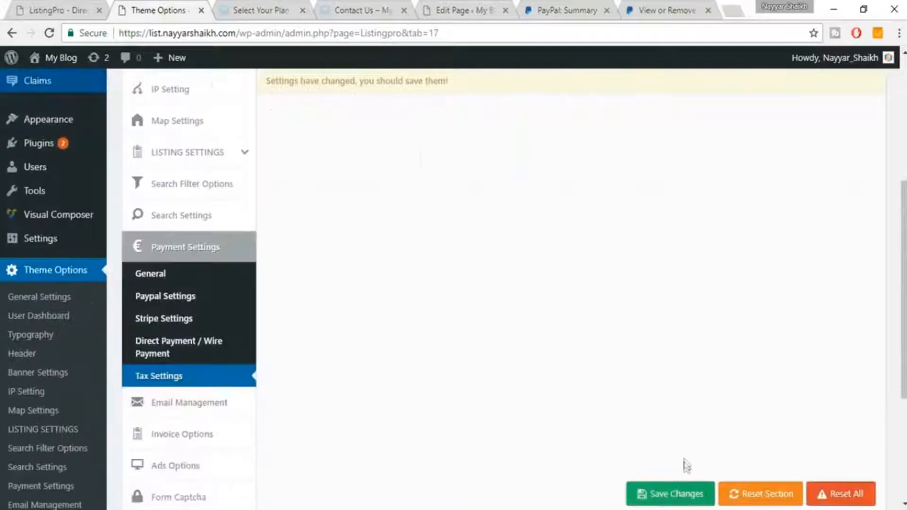
click(682, 491)
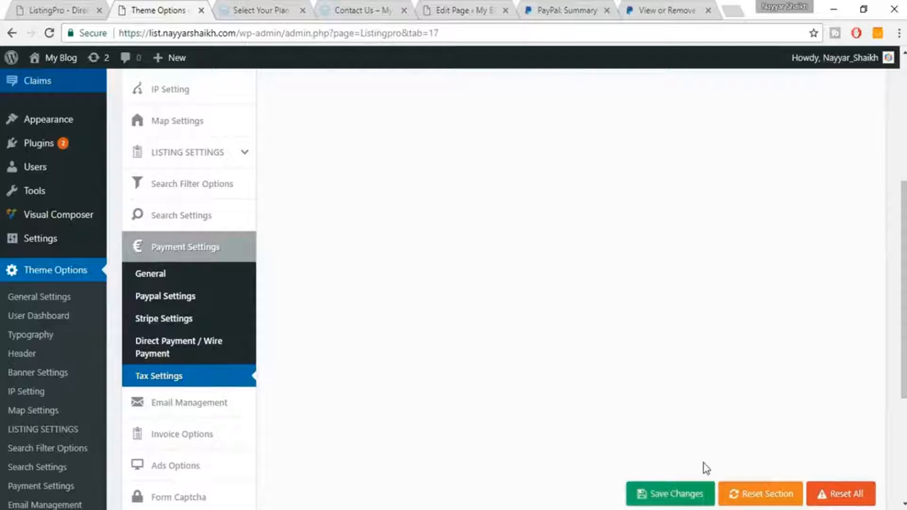
Reload the site's Select Your Plan page, start adding a listing and continue with the $2 Basic plan.
click(279, 10)
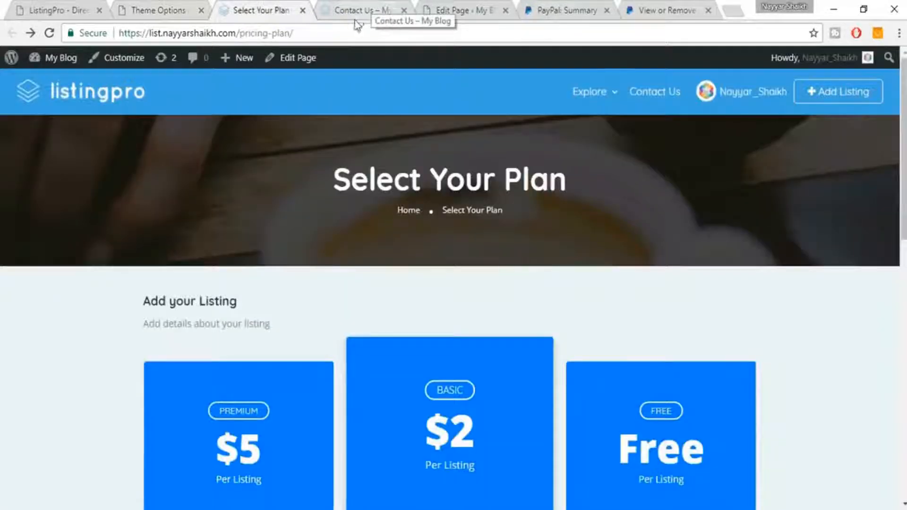
click(49, 32)
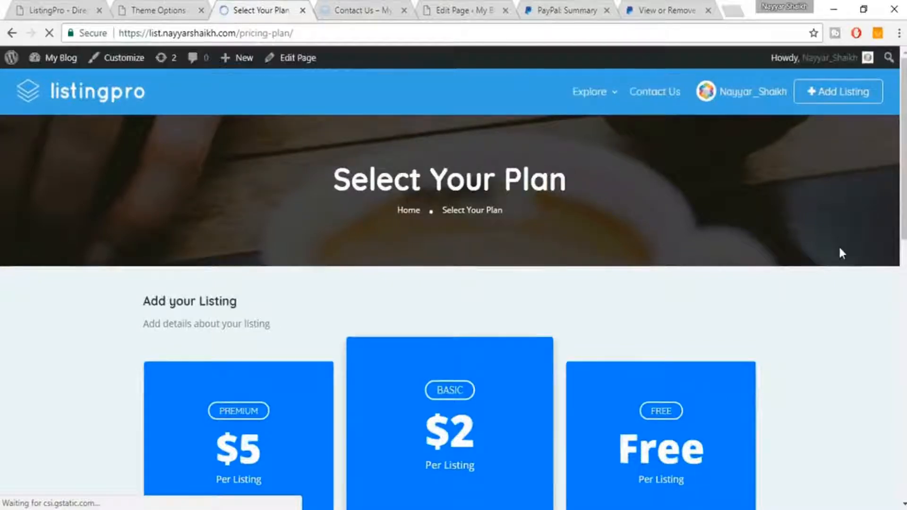
click(859, 97)
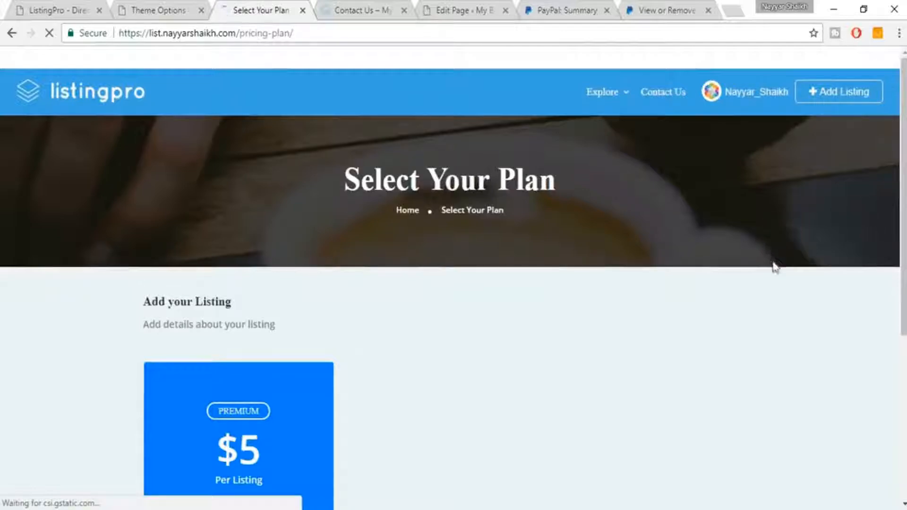
scroll(774, 267, down, 6)
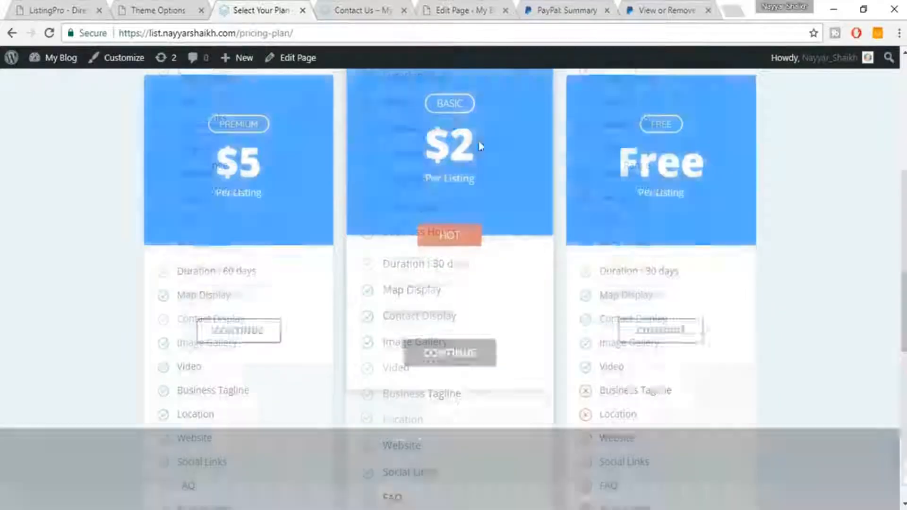
click(469, 278)
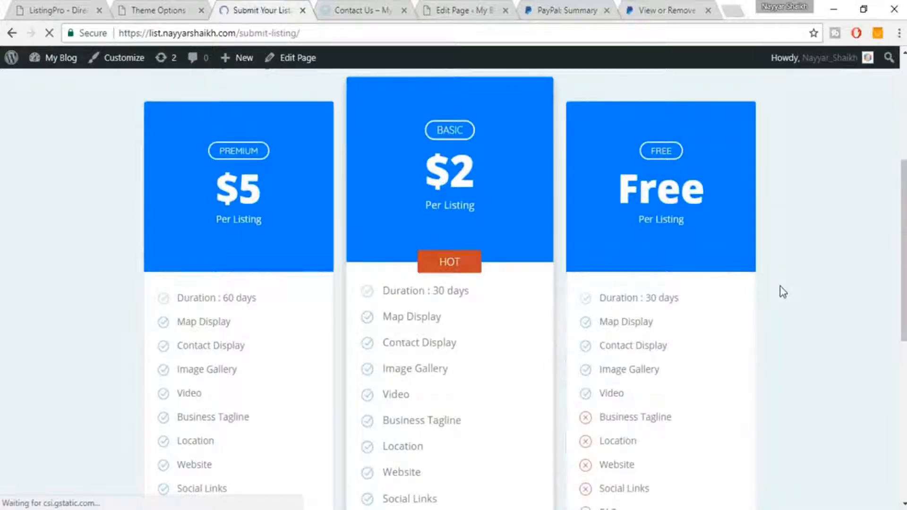
Enter "Titlkle" as the listing title and "Taagline" as its tagline in the submission form.
scroll(780, 287, down, 7)
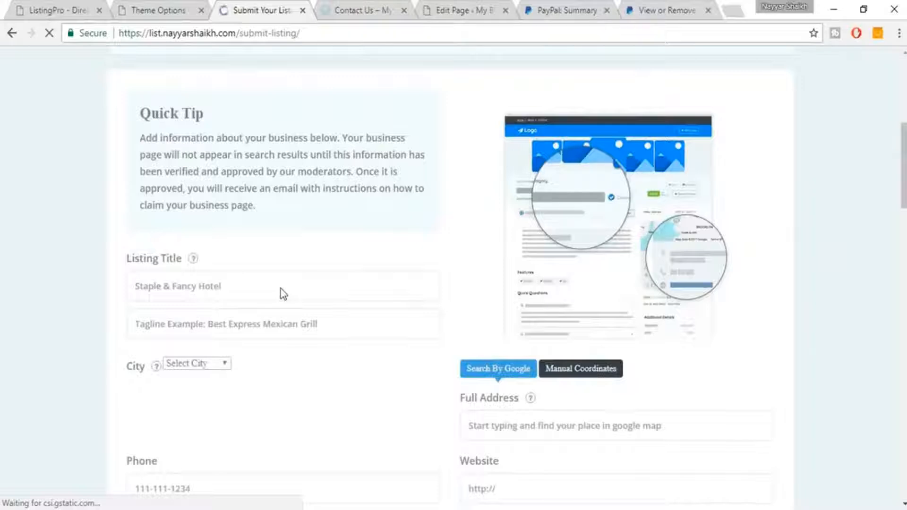
scroll(320, 279, down, 2)
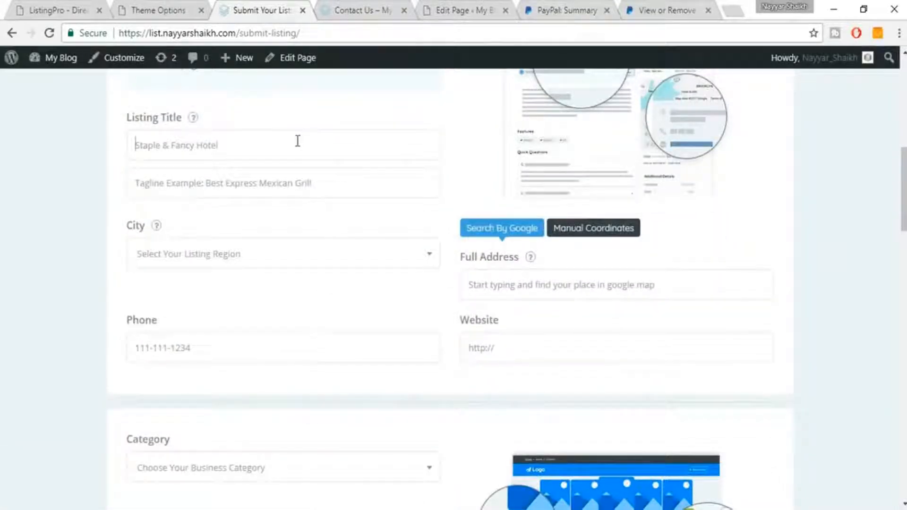
click(307, 134)
text(Titkle)
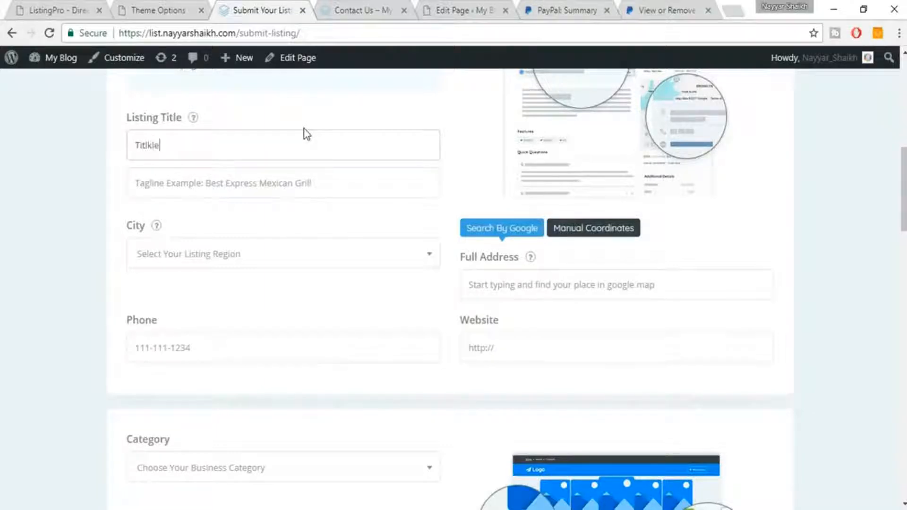
click(270, 183)
text(Taa)
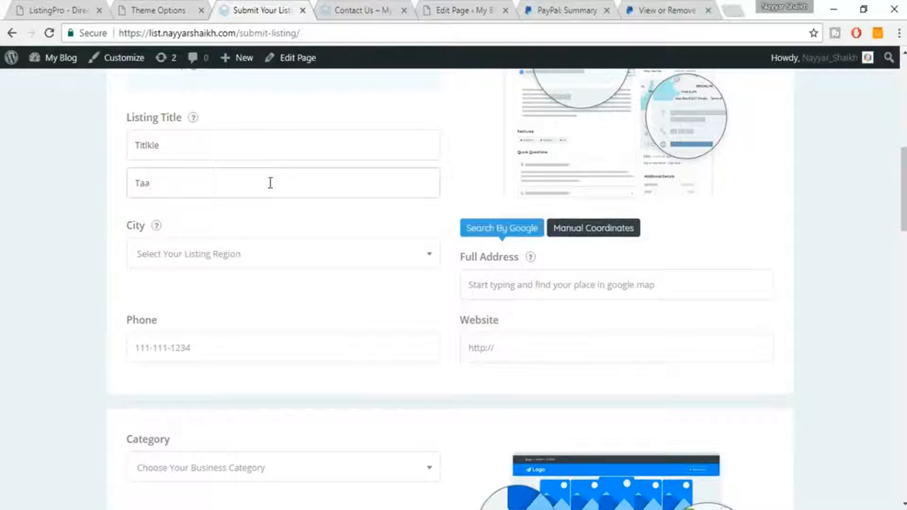
text(gline)
Choose Boston as the listing's city and fill in the contact phone number.
click(269, 251)
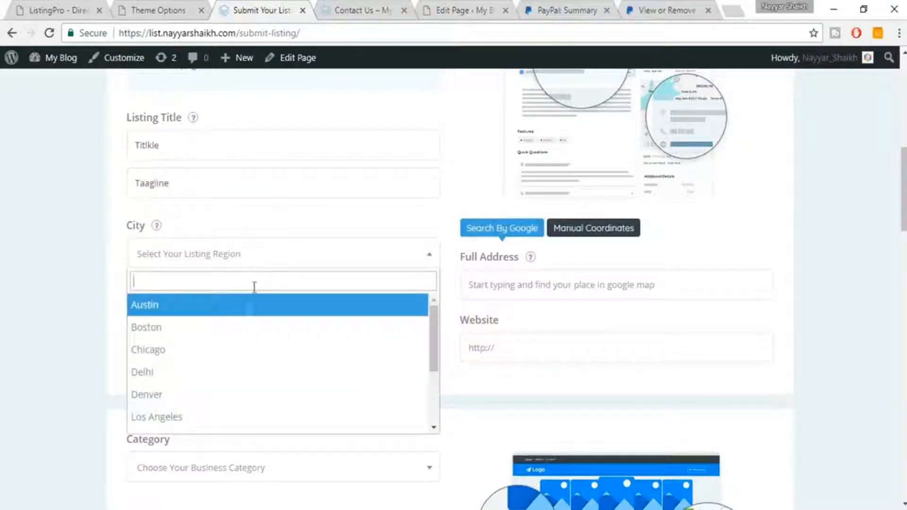
click(238, 332)
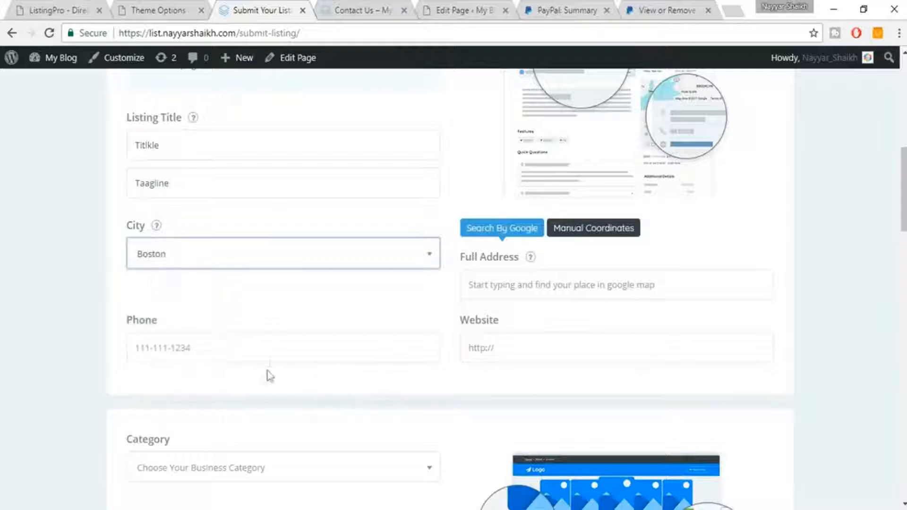
click(272, 356)
text(1236544789)
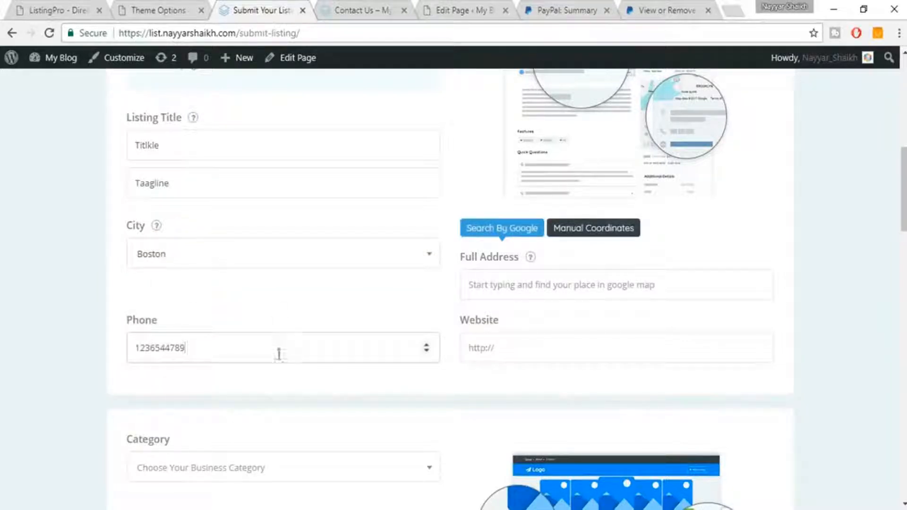
Enter bloggdude.com as the listing's website and choose Mumbai, Maharashtra, India as its full address.
click(538, 339)
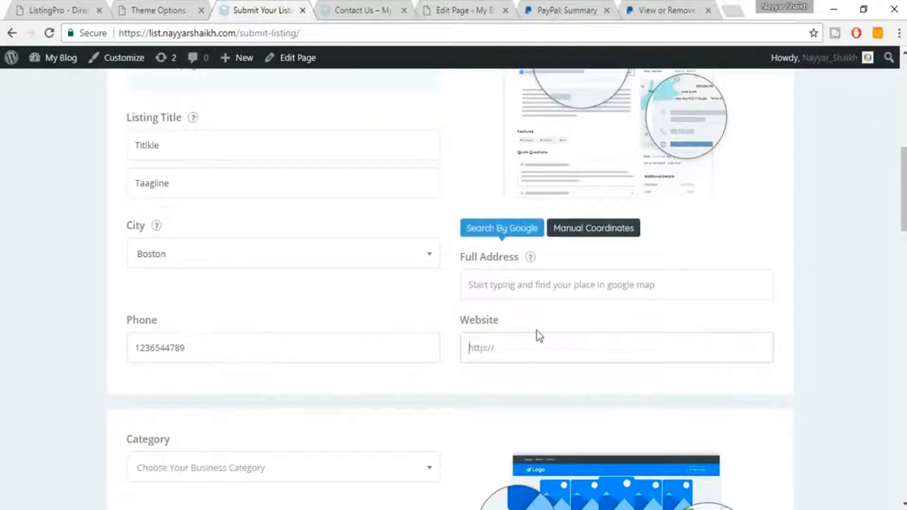
text(bloggdude)
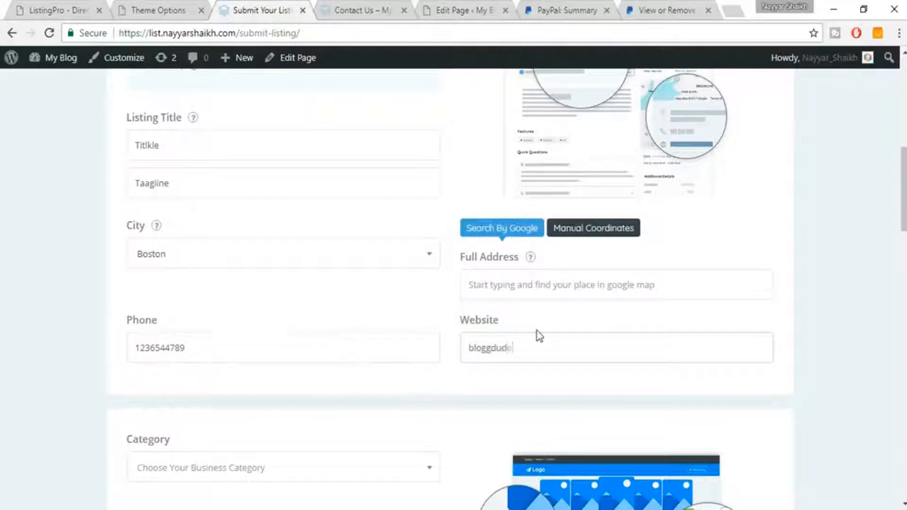
text(.com)
click(574, 286)
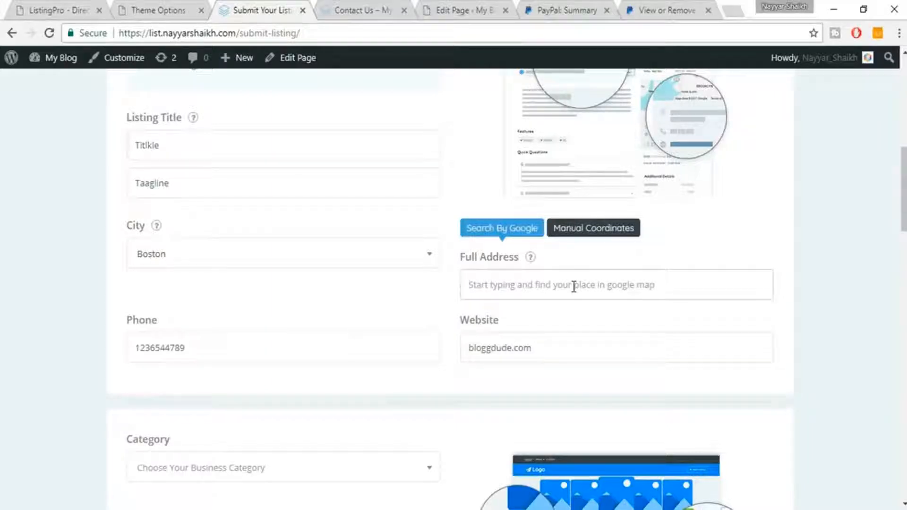
text(mumbai)
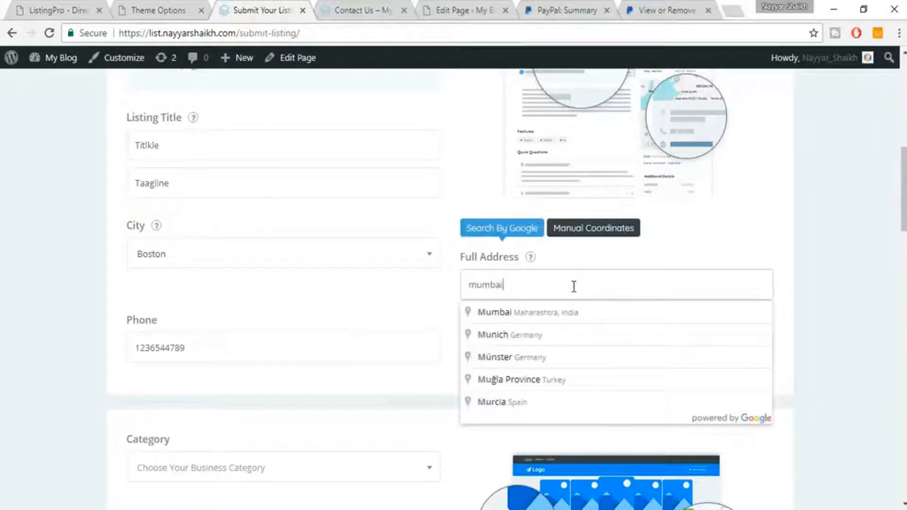
click(569, 319)
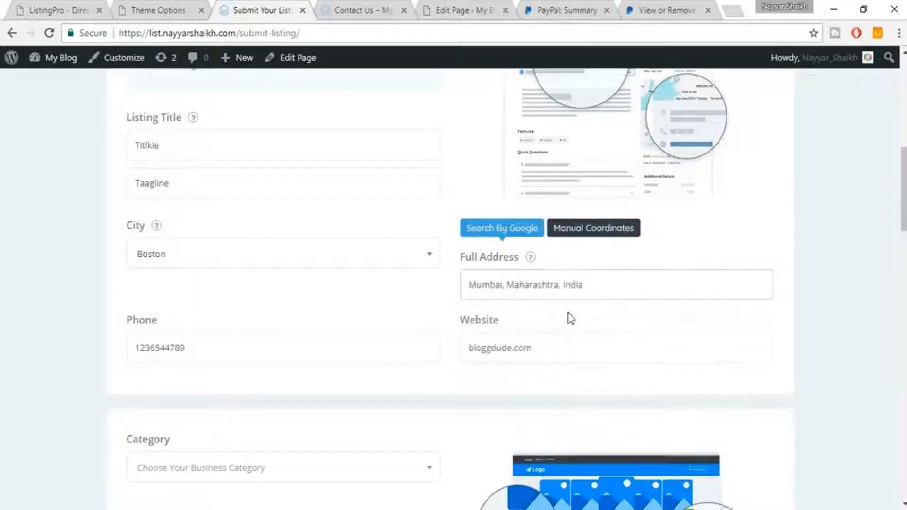
Choose Hotels as the listing's category and fill in its options, with Car Parking enabled and Accept Credit Cards set to Yes.
scroll(793, 302, down, 5)
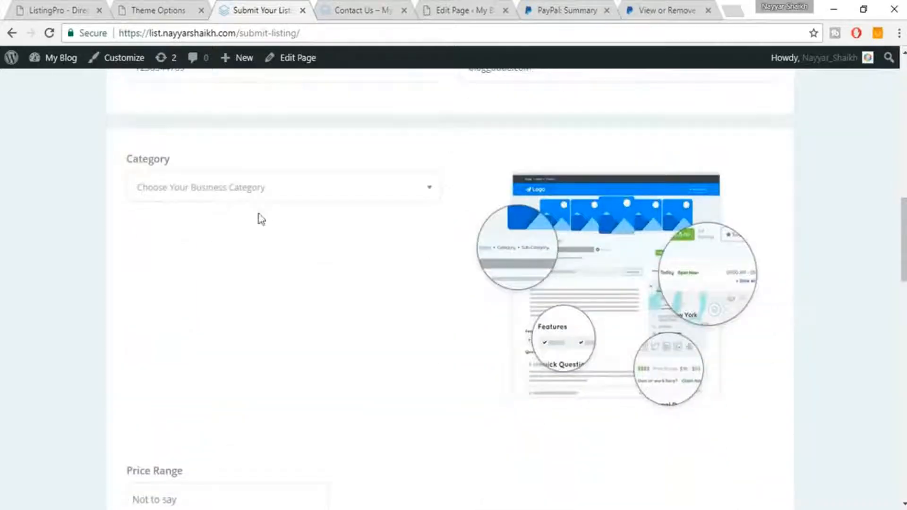
click(294, 198)
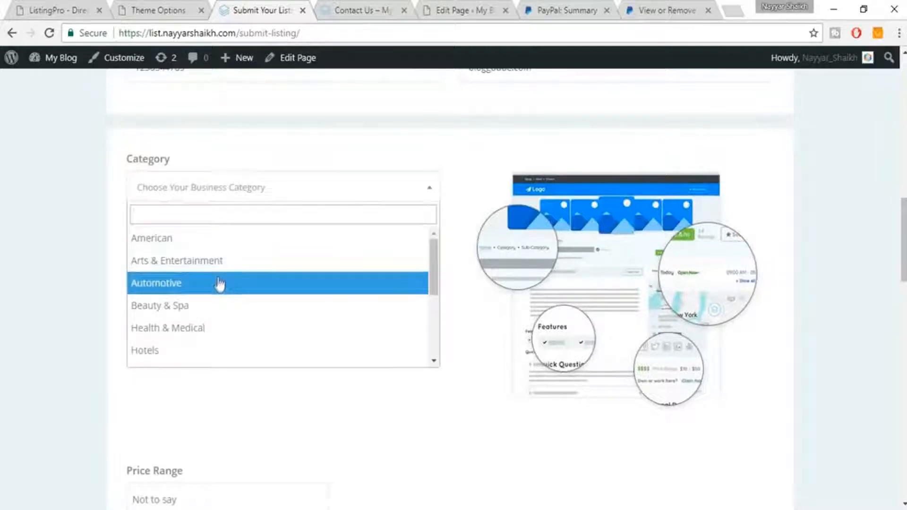
click(200, 348)
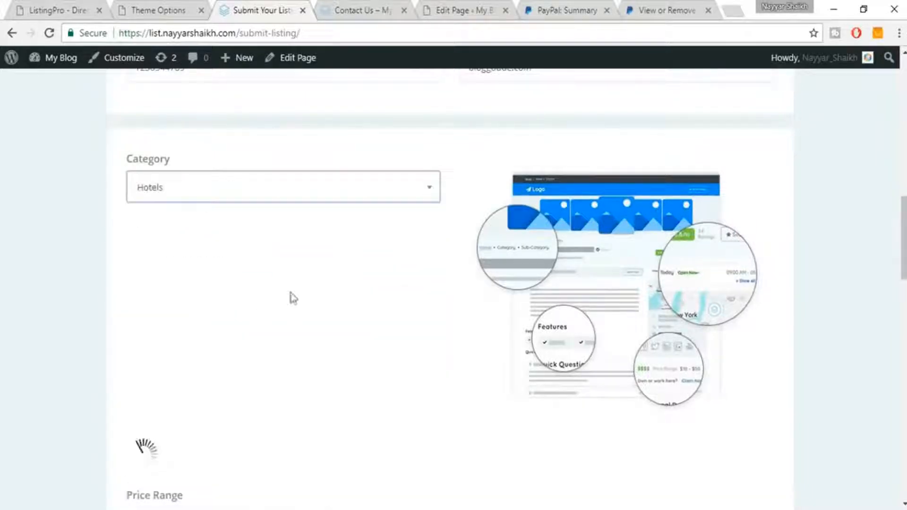
scroll(290, 298, down, 3)
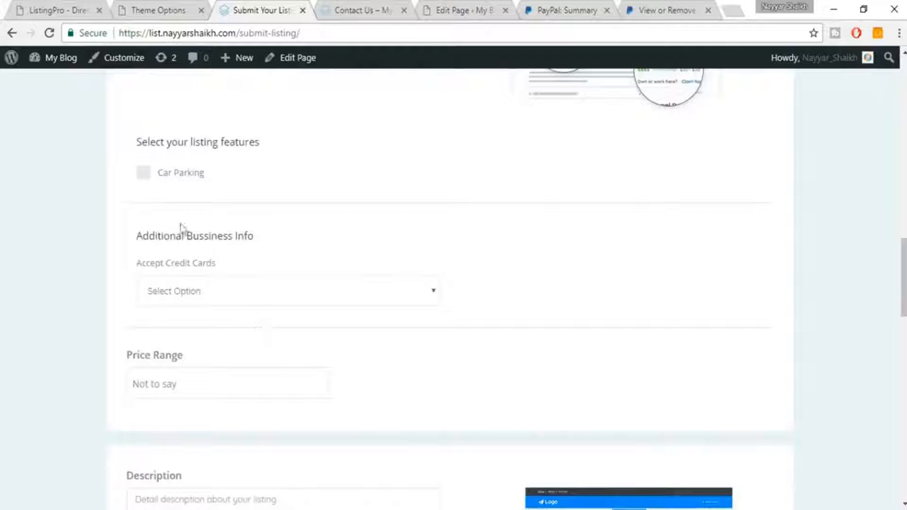
click(208, 302)
click(198, 327)
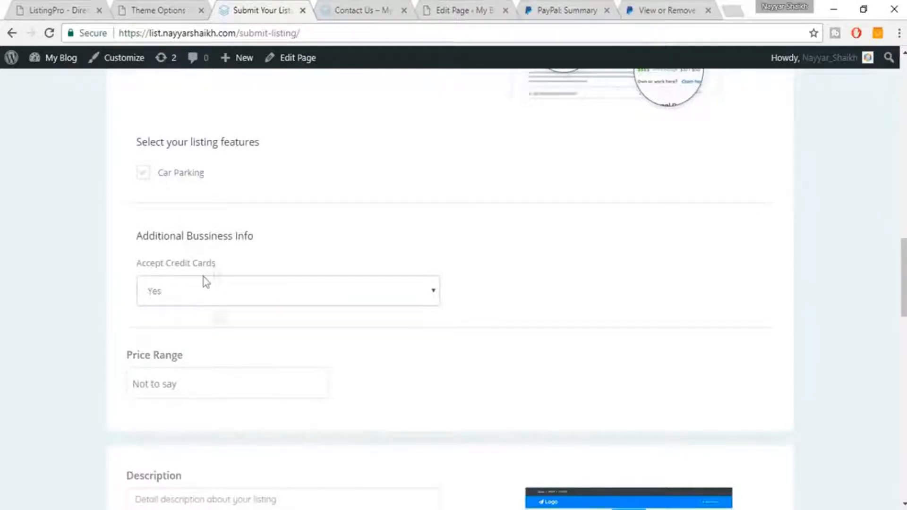
Set the listing's price range to "$$ - Moderate".
scroll(277, 356, down, 2)
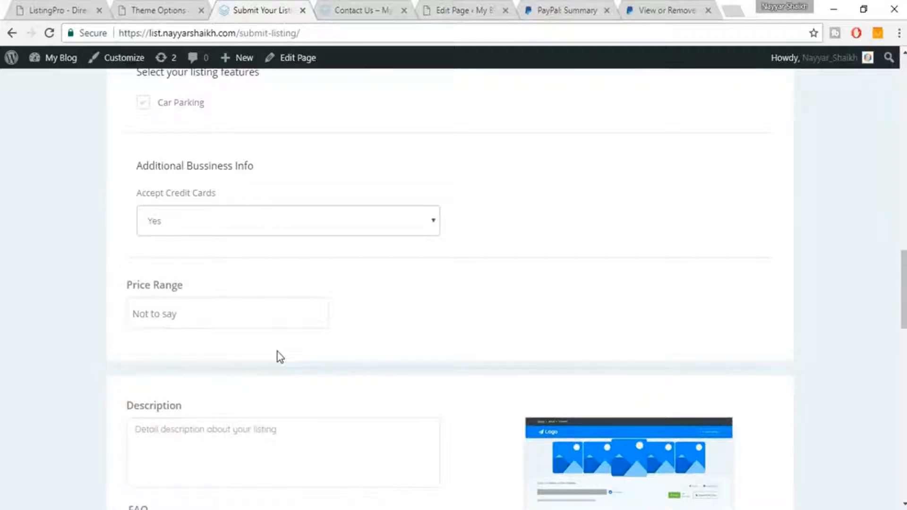
click(162, 312)
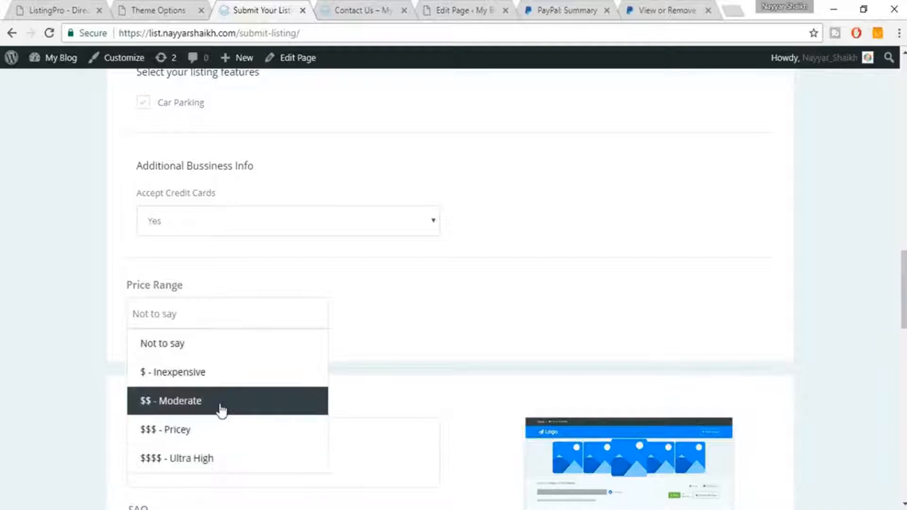
click(221, 409)
Fill in the listing's description with the placeholder text "fjakjdfnia uiehficuawehnfc iouaejfiojajemnfivao foinmaewiunfvuiawef".
scroll(662, 326, down, 4)
click(325, 245)
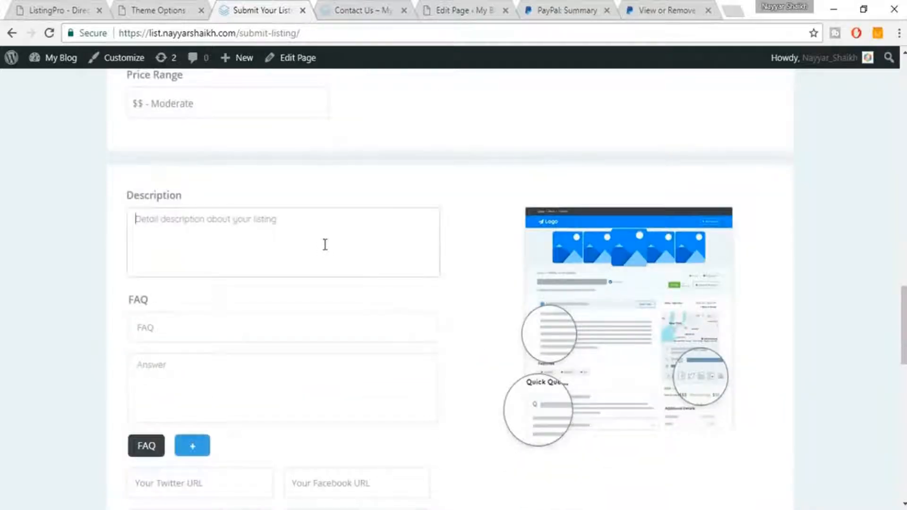
text(fjokjdfnio uiehficuawehnfc)
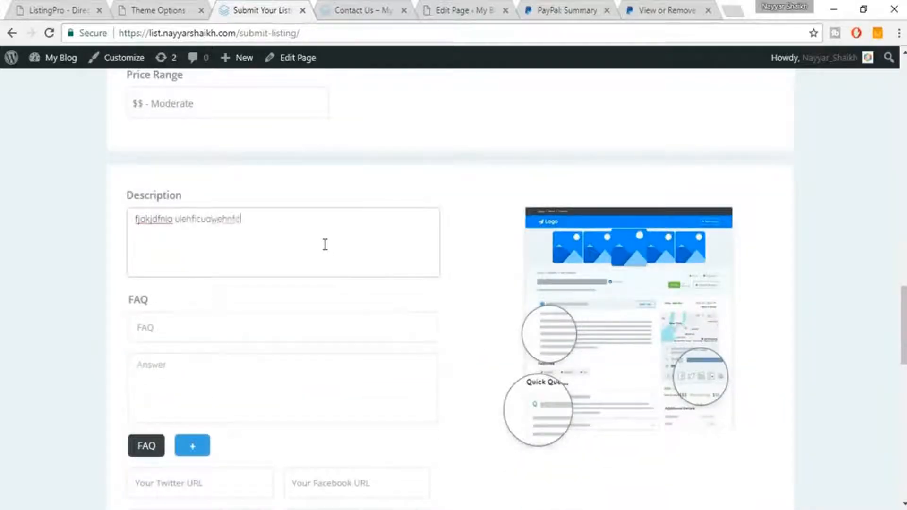
text( iouaejfiojajemnfivao foinmaewiunfvuiawef)
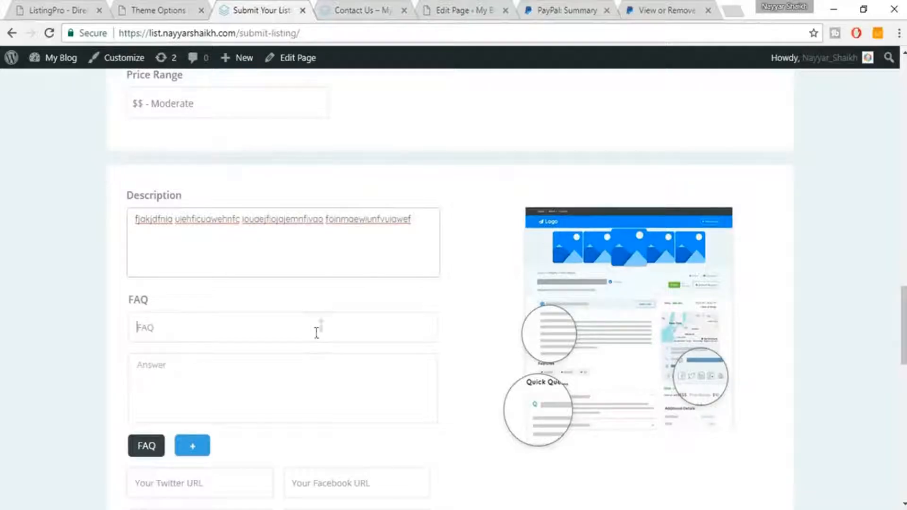
Enter "sfsadfasd" as the FAQ question and reuse the description text as its answer.
click(296, 365)
triple_click(386, 223)
key(ctrl+c)
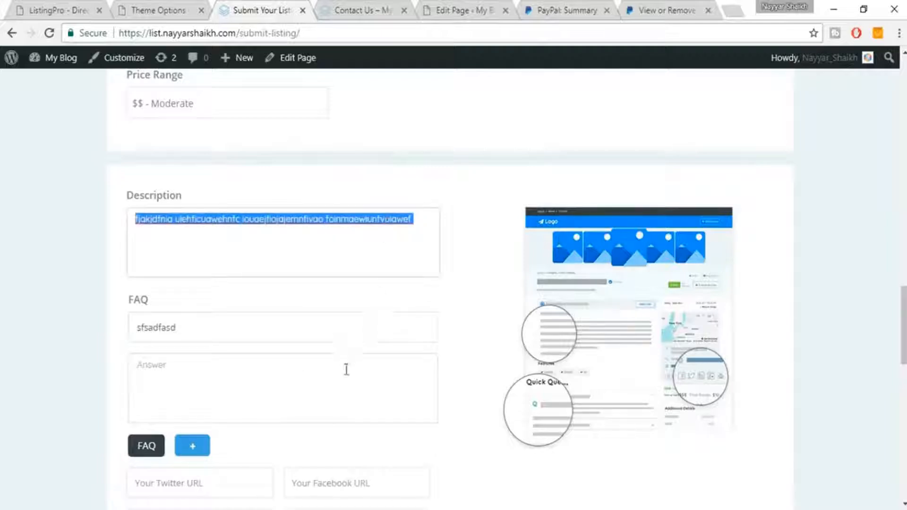
click(346, 368)
key(ctrl+v)
Enter "#" as the Twitter, Facebook, LinkedIn, Google Plus, Youtube and Instagram URLs of the listing.
scroll(227, 231, down, 6)
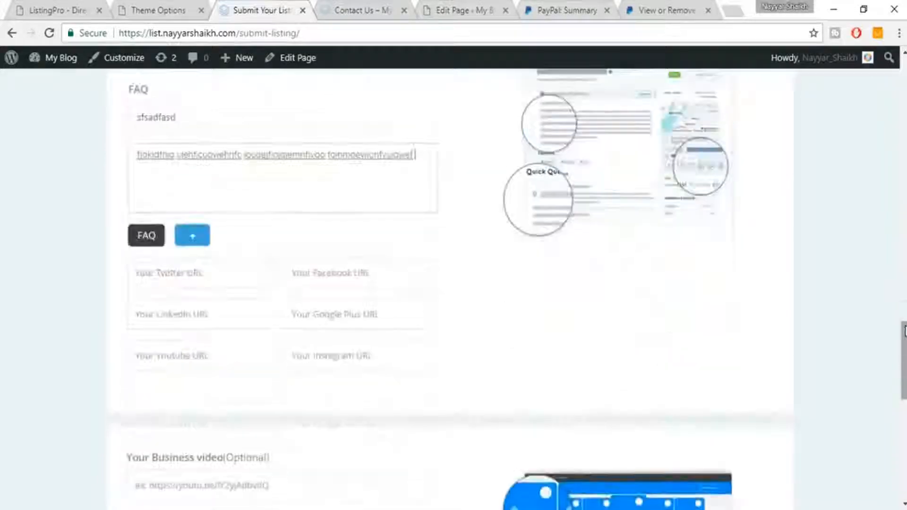
click(240, 200)
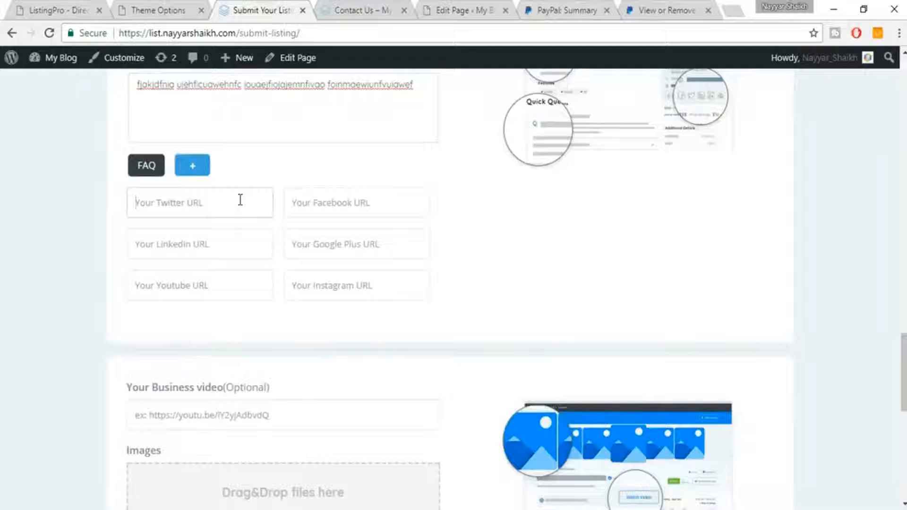
text(##)
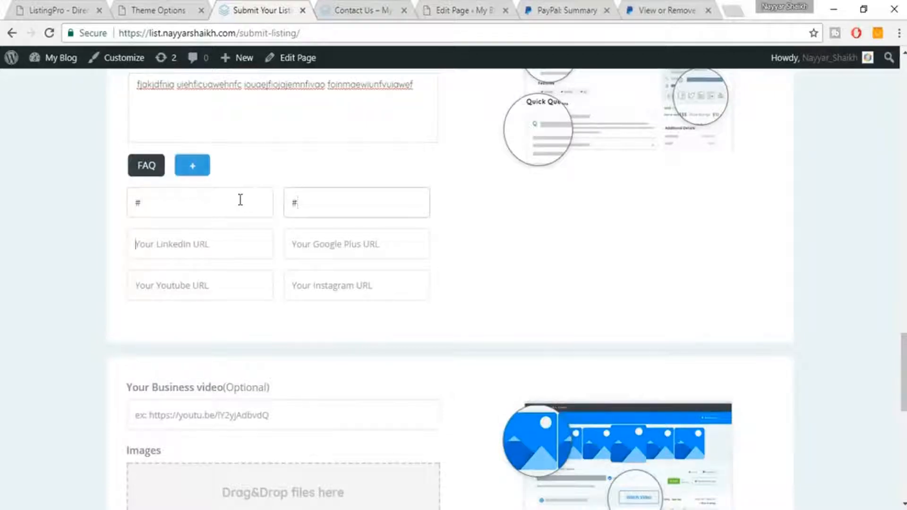
text(#)
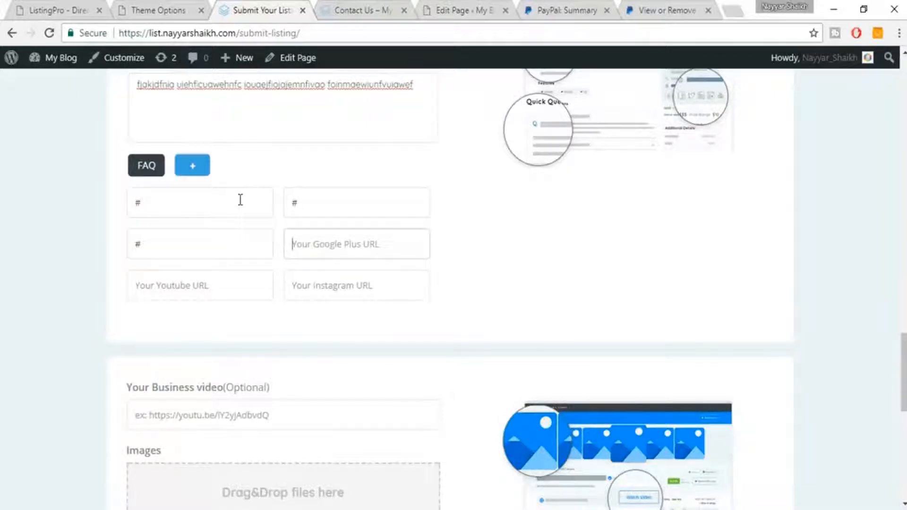
text(#)
key(Tab)
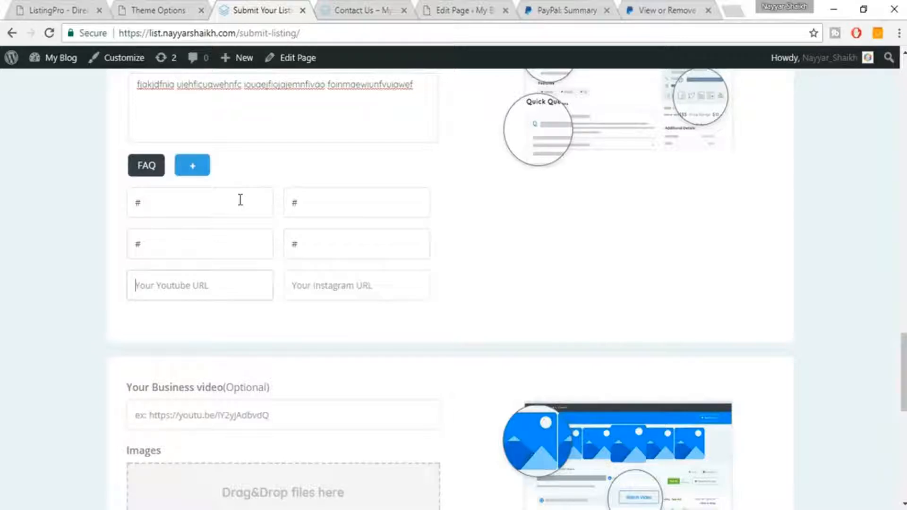
text(##)
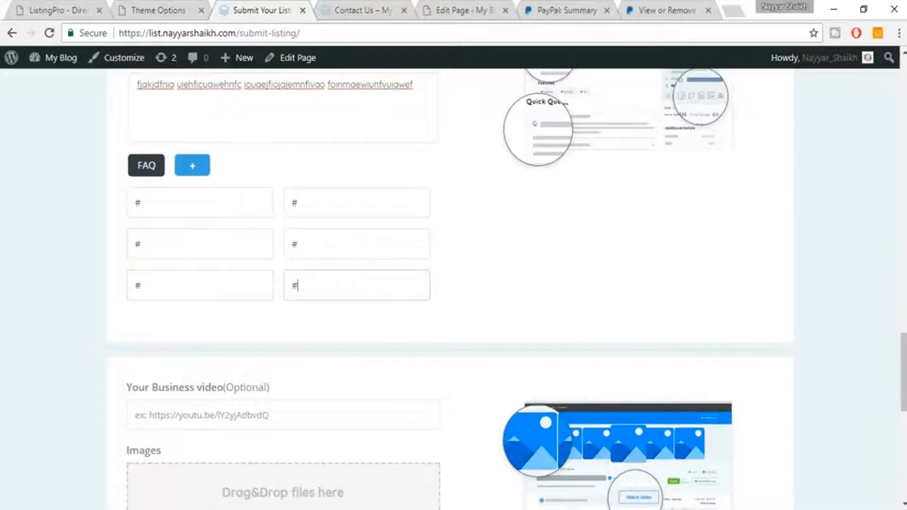
Browse for the listing's images and open the Listing folder inside ListingPro's Images folder.
scroll(529, 233, down, 3)
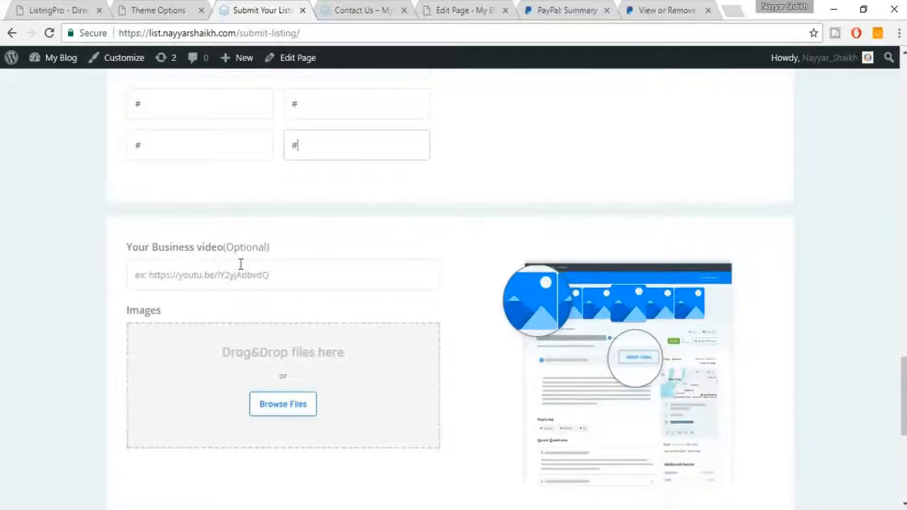
click(282, 404)
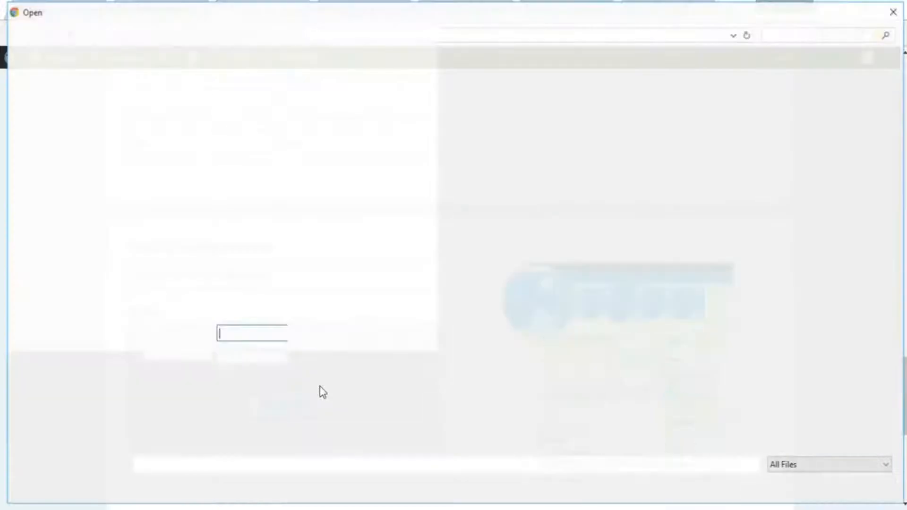
click(289, 123)
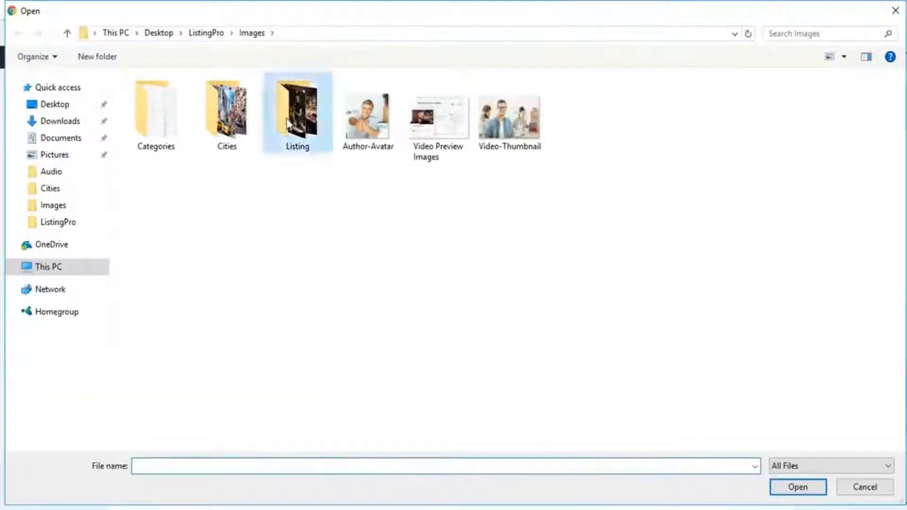
double_click(288, 123)
click(172, 130)
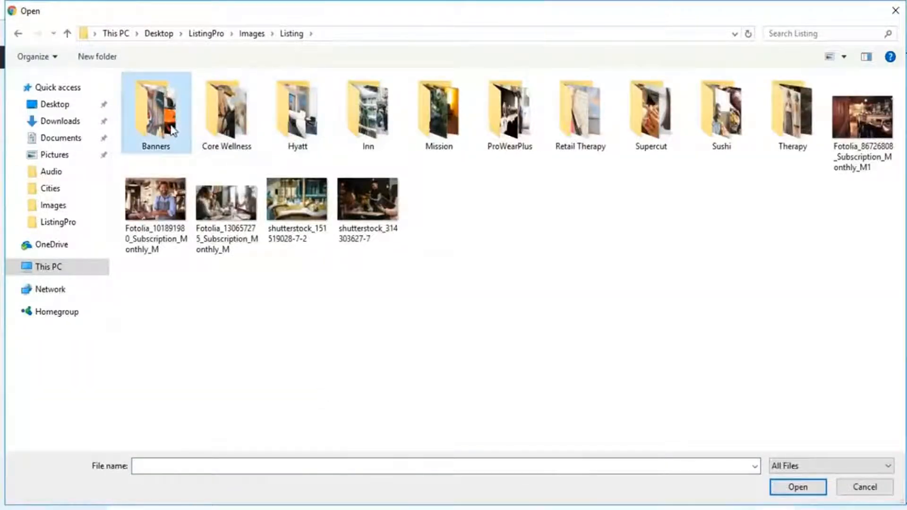
double_click(173, 130)
drag(354, 175, 185, 107)
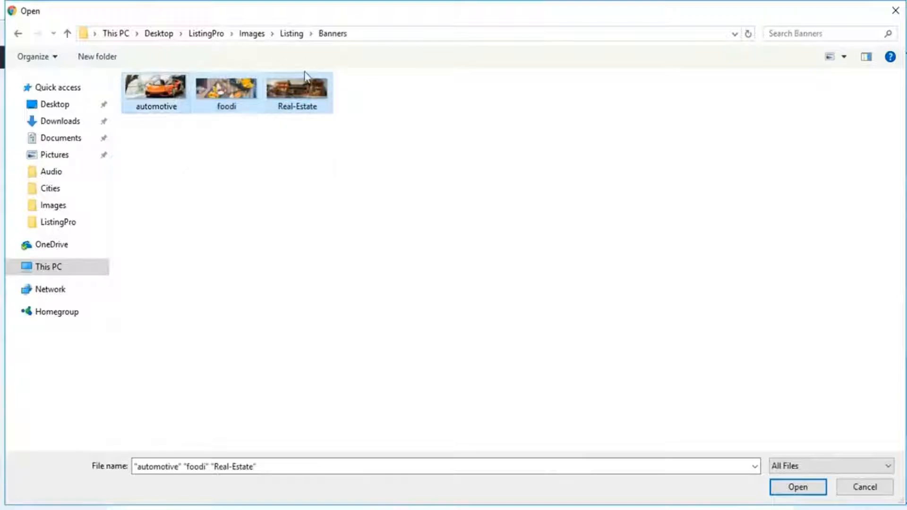
click(286, 37)
Add all five images from the Mission folder to the listing.
double_click(440, 118)
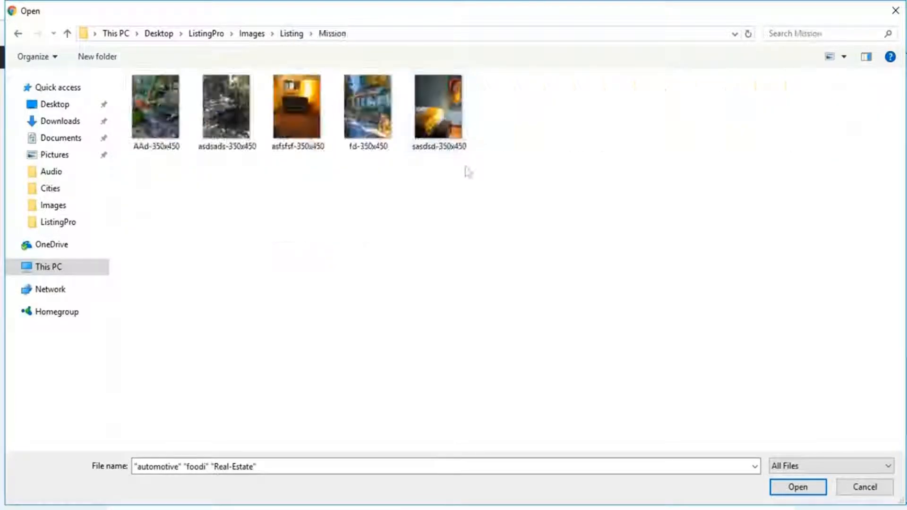
drag(468, 171, 121, 75)
click(803, 490)
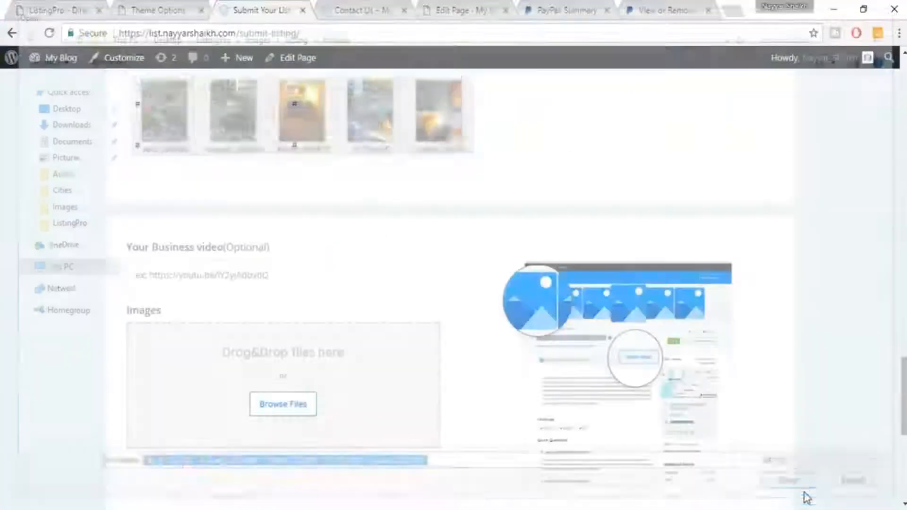
Save the listing and look over its preview page.
scroll(846, 335, down, 6)
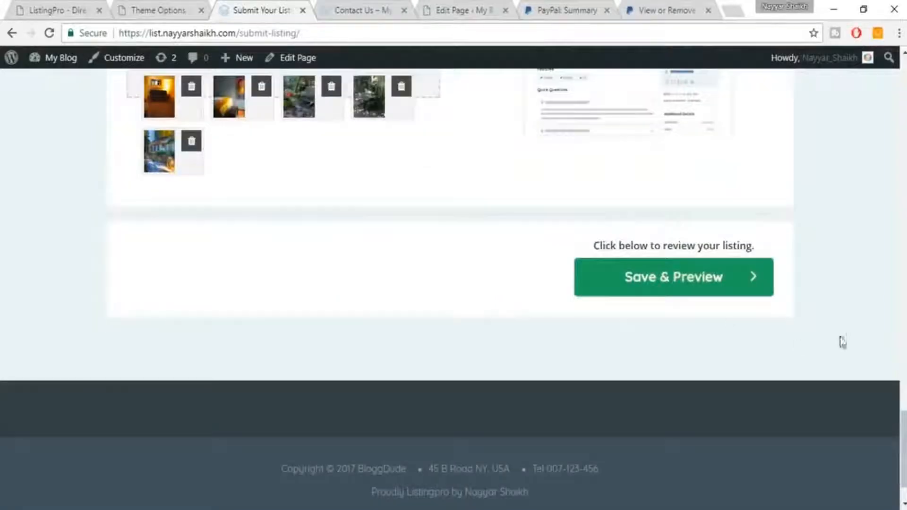
click(699, 280)
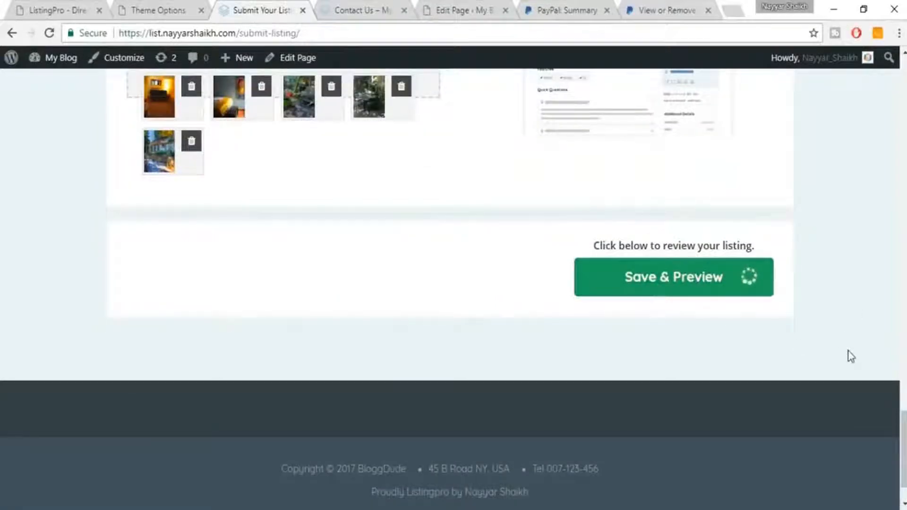
scroll(850, 356, up, 7)
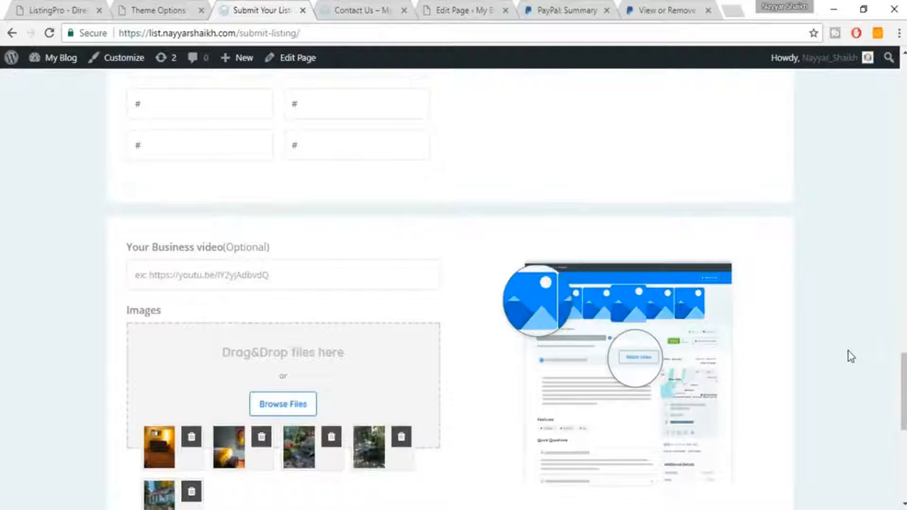
scroll(851, 357, down, 7)
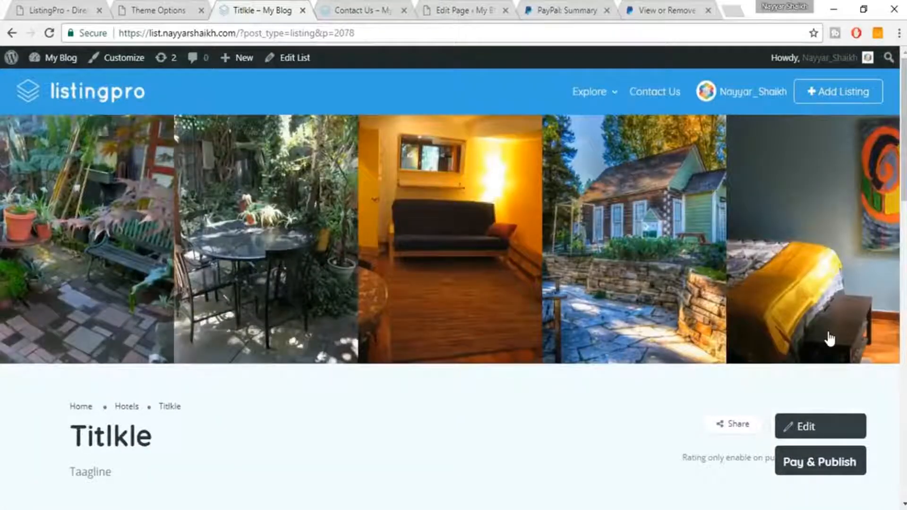
scroll(829, 340, down, 7)
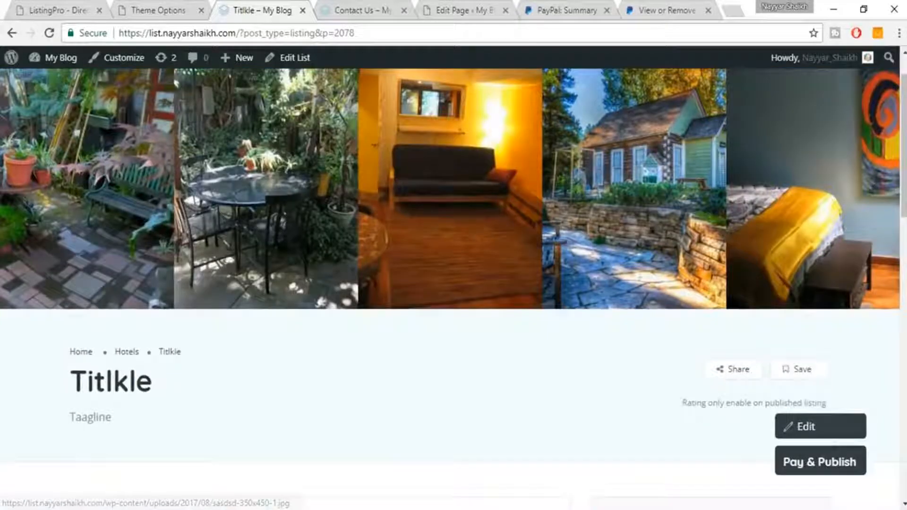
scroll(89, 276, down, 12)
scroll(90, 276, up, 19)
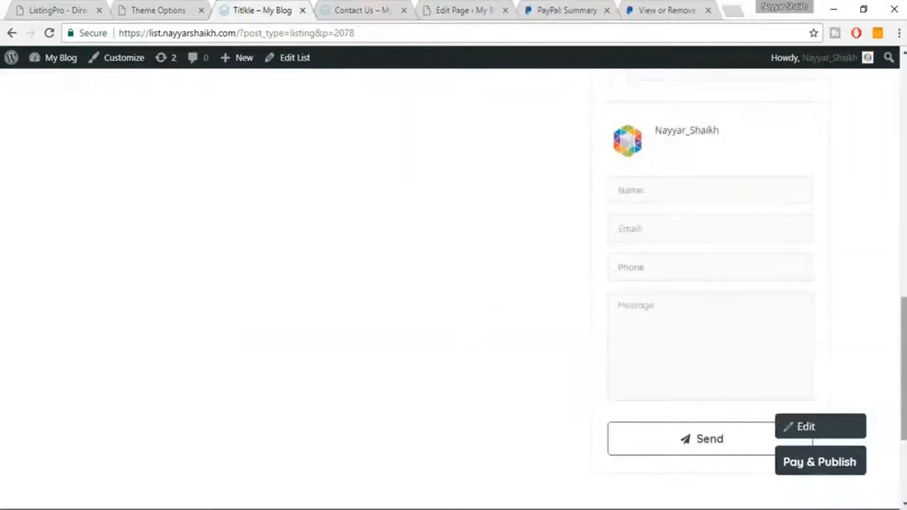
Start Pay & Publish for the Titlkle listing, select the listing with PayPal as payment method, and proceed to the PayPal checkout page.
scroll(90, 277, up, 4)
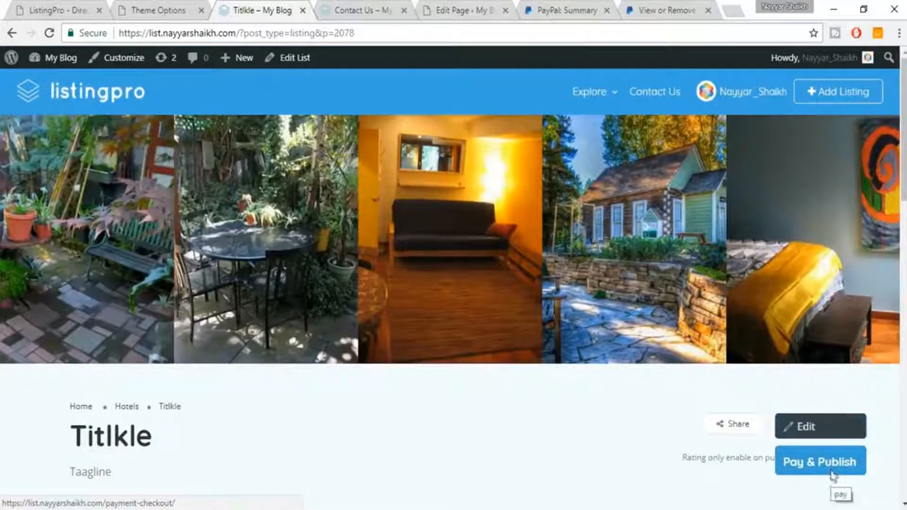
click(834, 475)
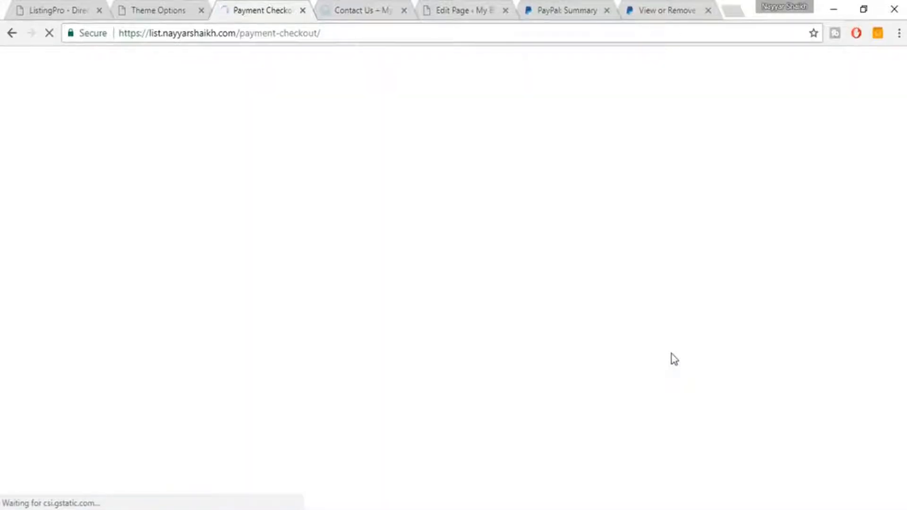
scroll(675, 357, down, 3)
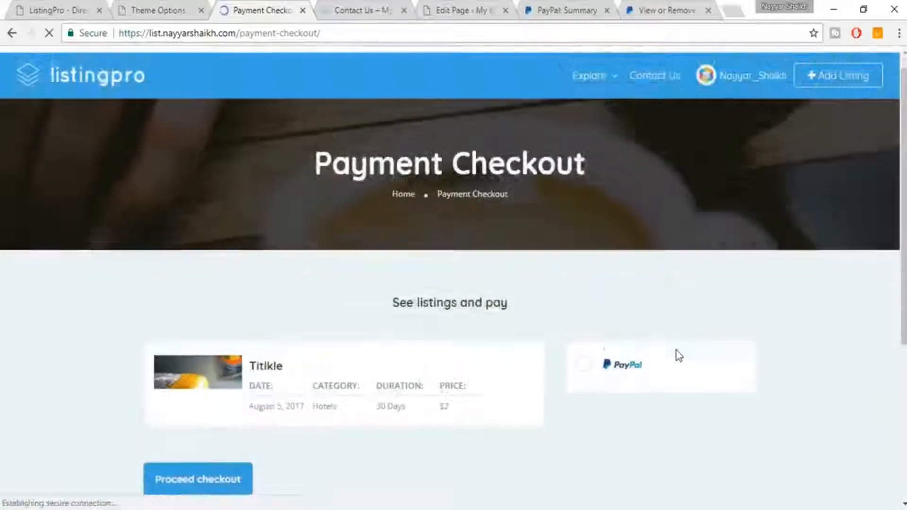
click(528, 264)
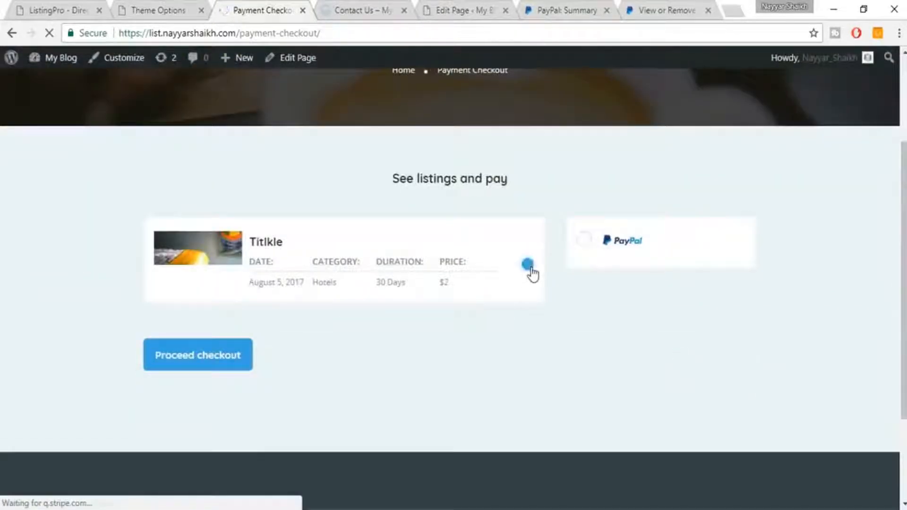
click(580, 244)
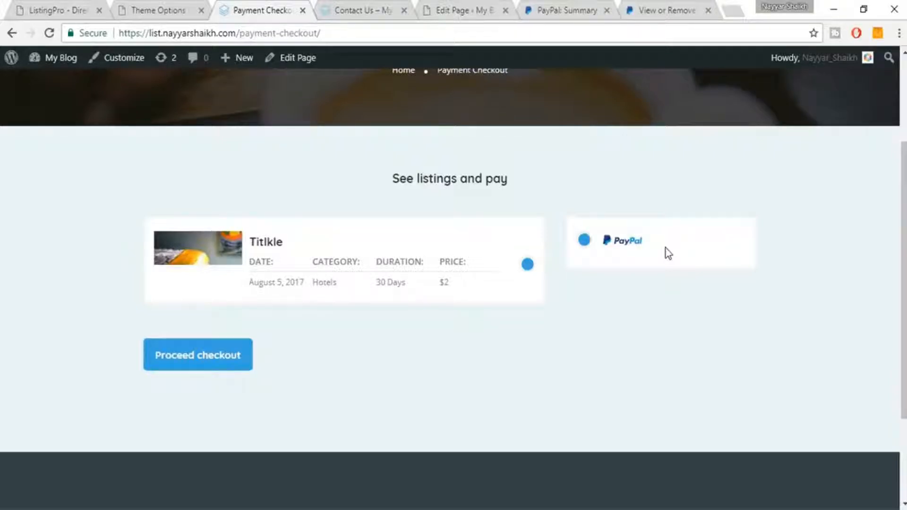
click(215, 373)
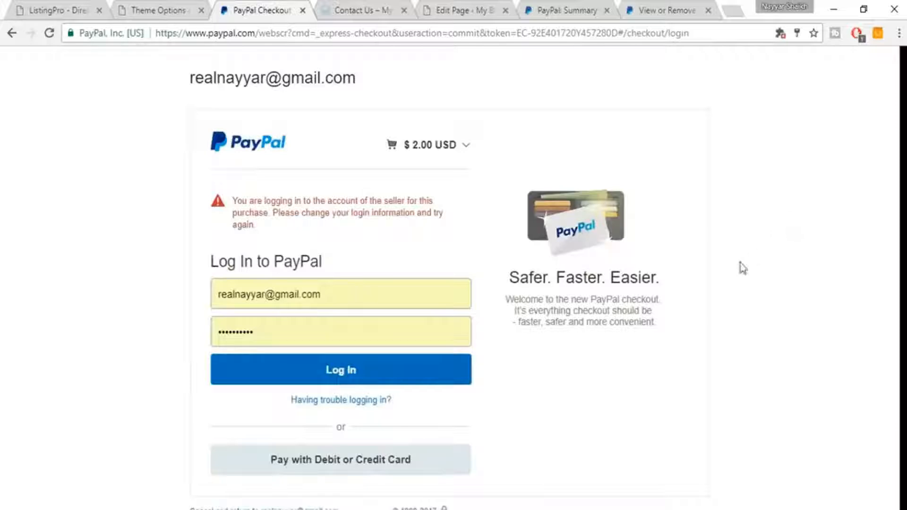
scroll(691, 320, down, 2)
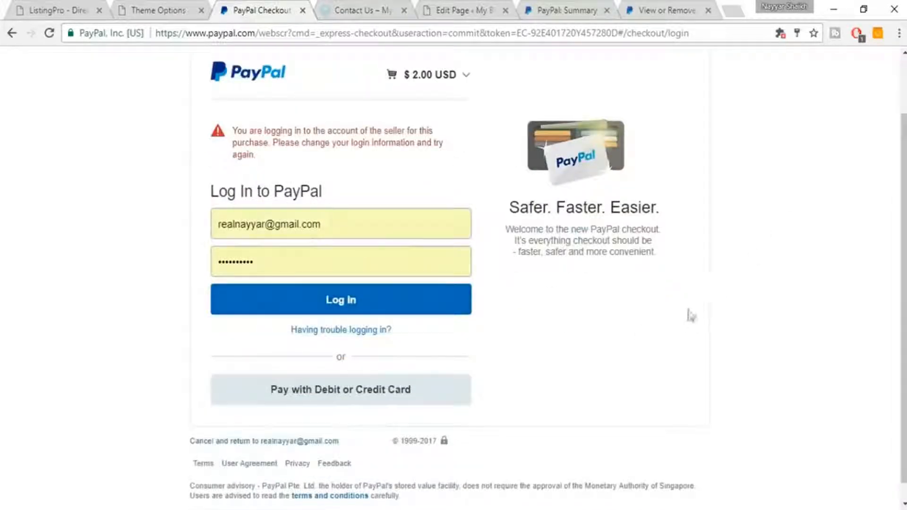
scroll(687, 324, up, 2)
Open the pending Titlkle listing for editing from the WordPress admin's listings and look over its publishing options.
click(158, 10)
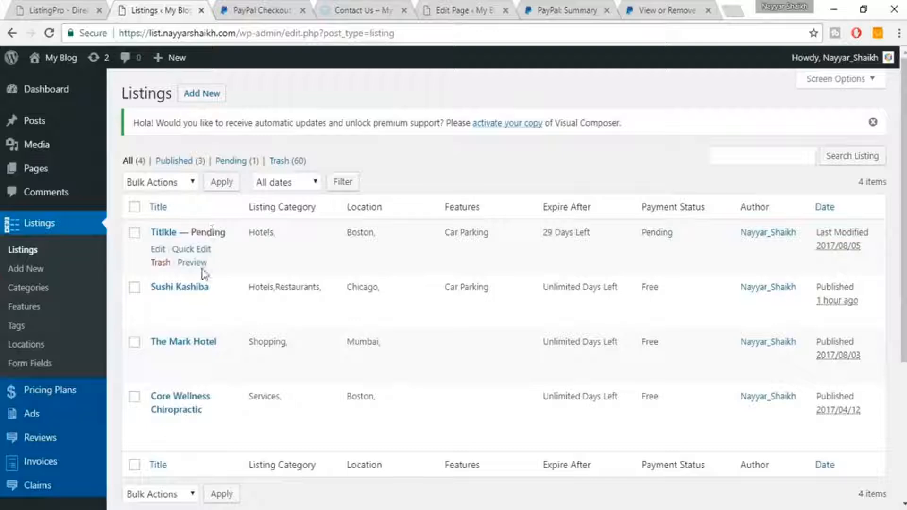
click(159, 250)
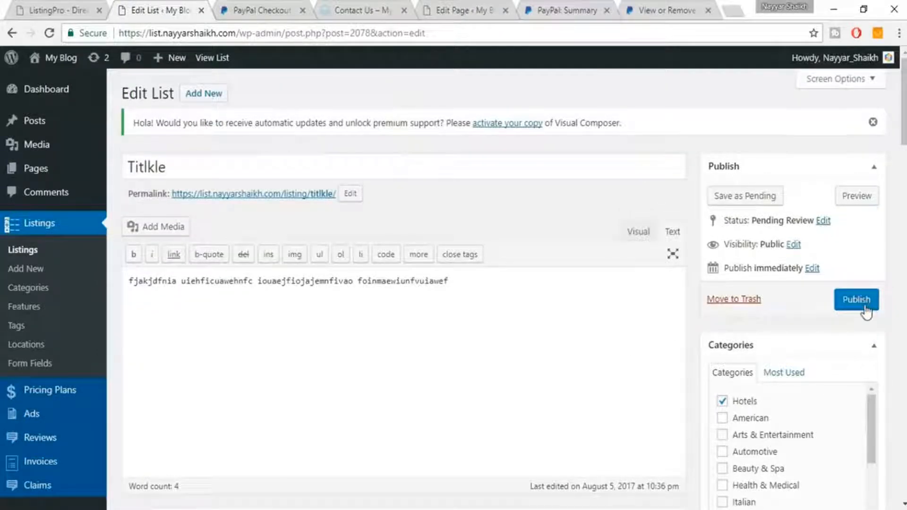
scroll(425, 345, down, 1)
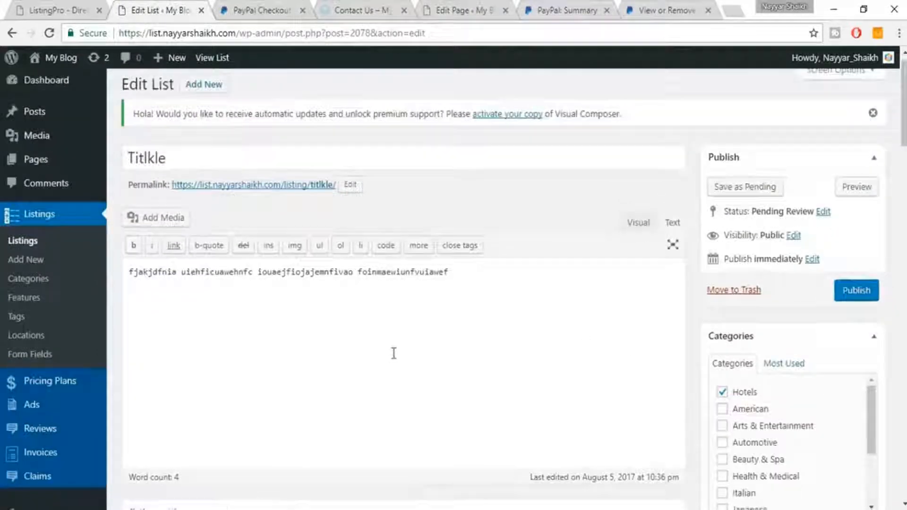
Open the listings invoices and check the successful, pending and failed PayPal invoices.
click(51, 391)
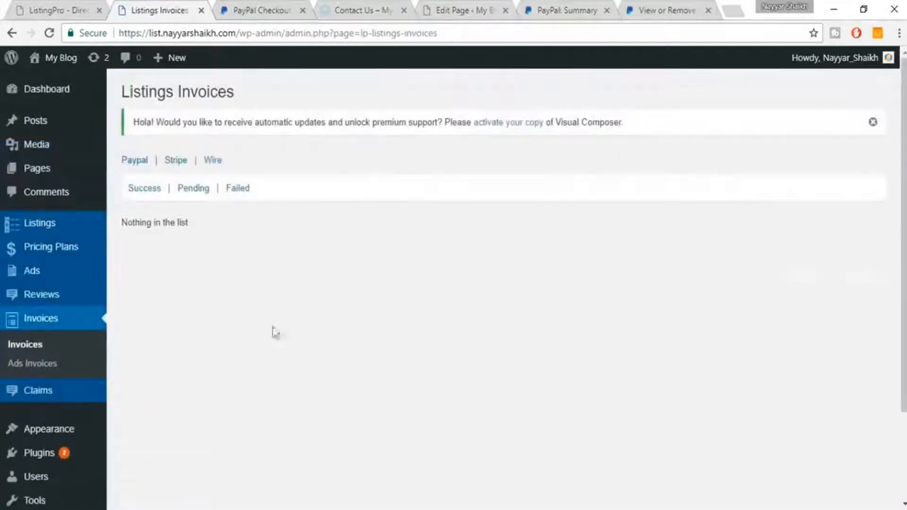
click(156, 191)
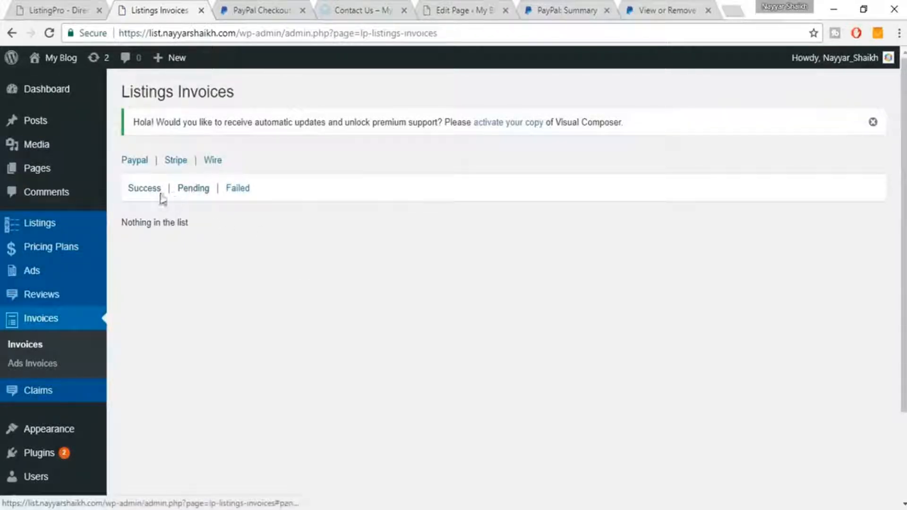
click(198, 191)
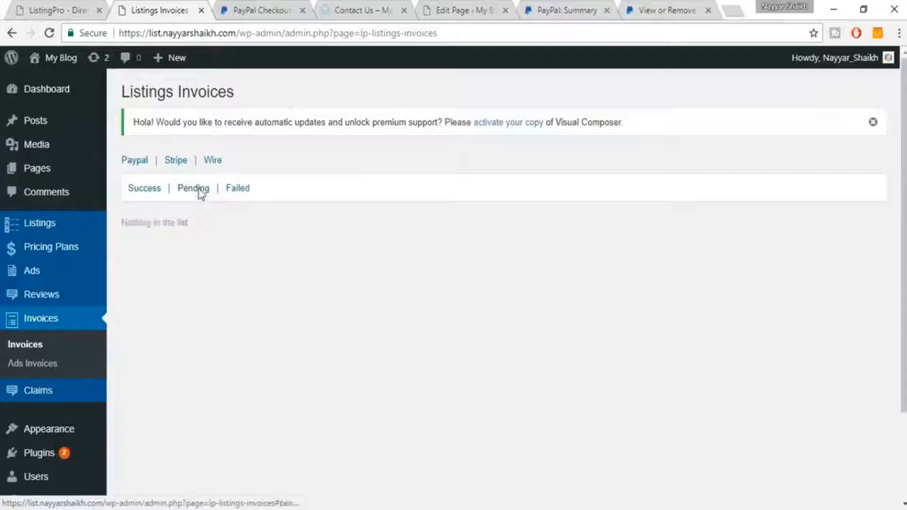
click(238, 189)
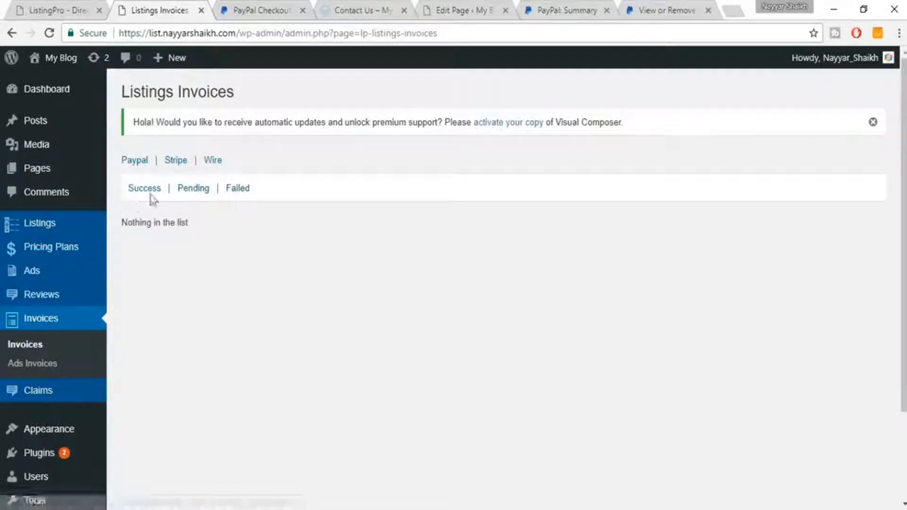